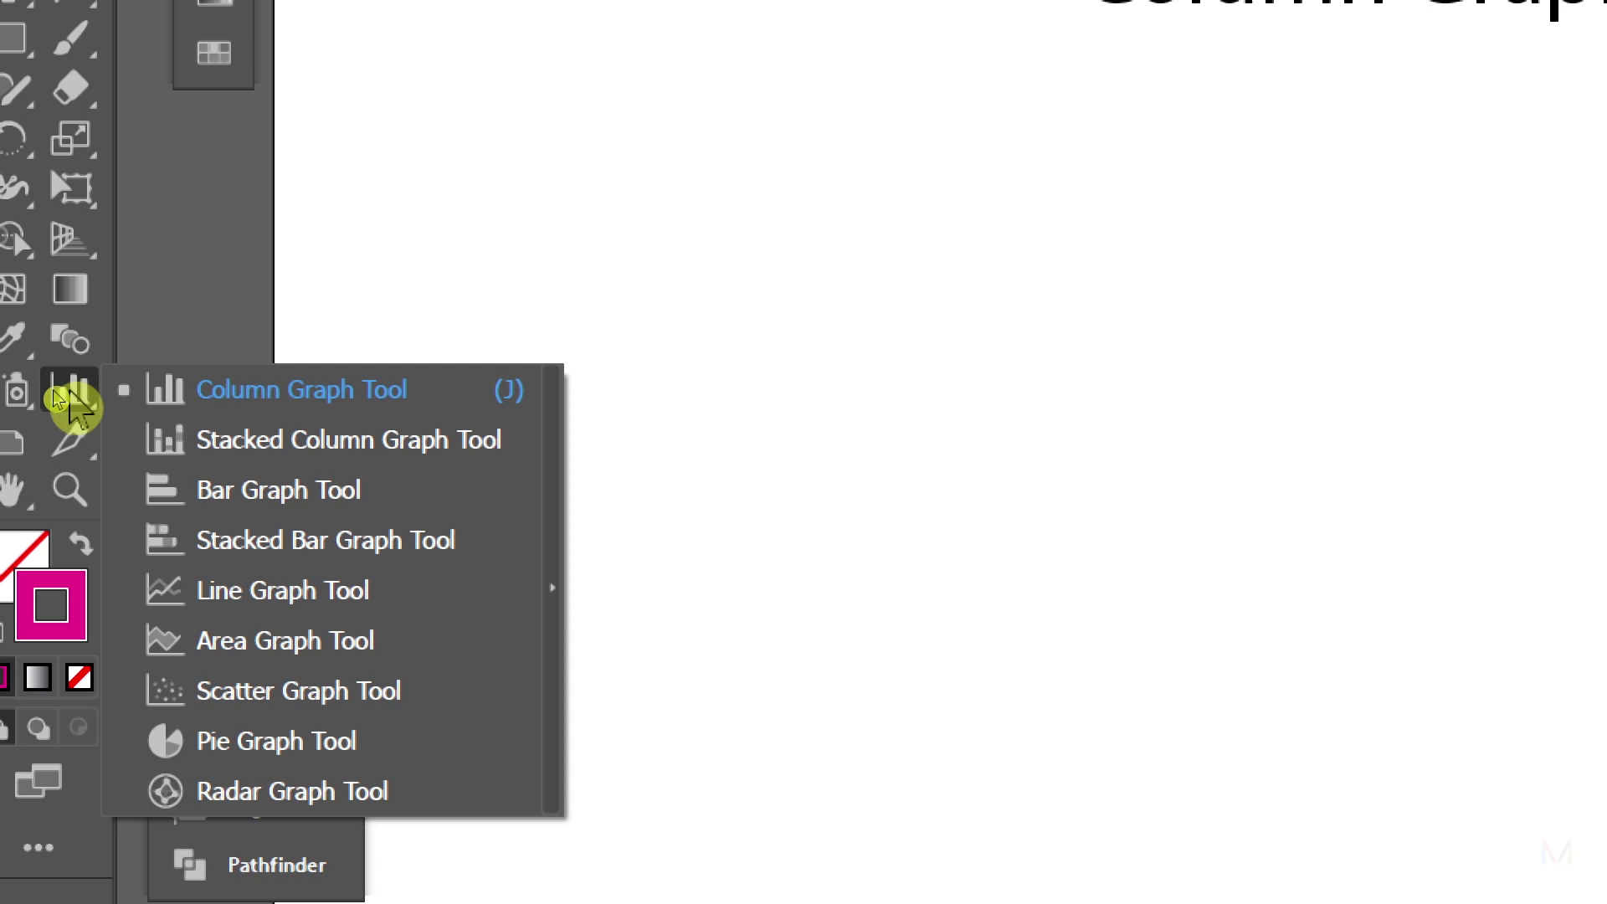
Step: Activate the Column Graph Tool
{"action": "left_click", "coordinate": [70, 392]}
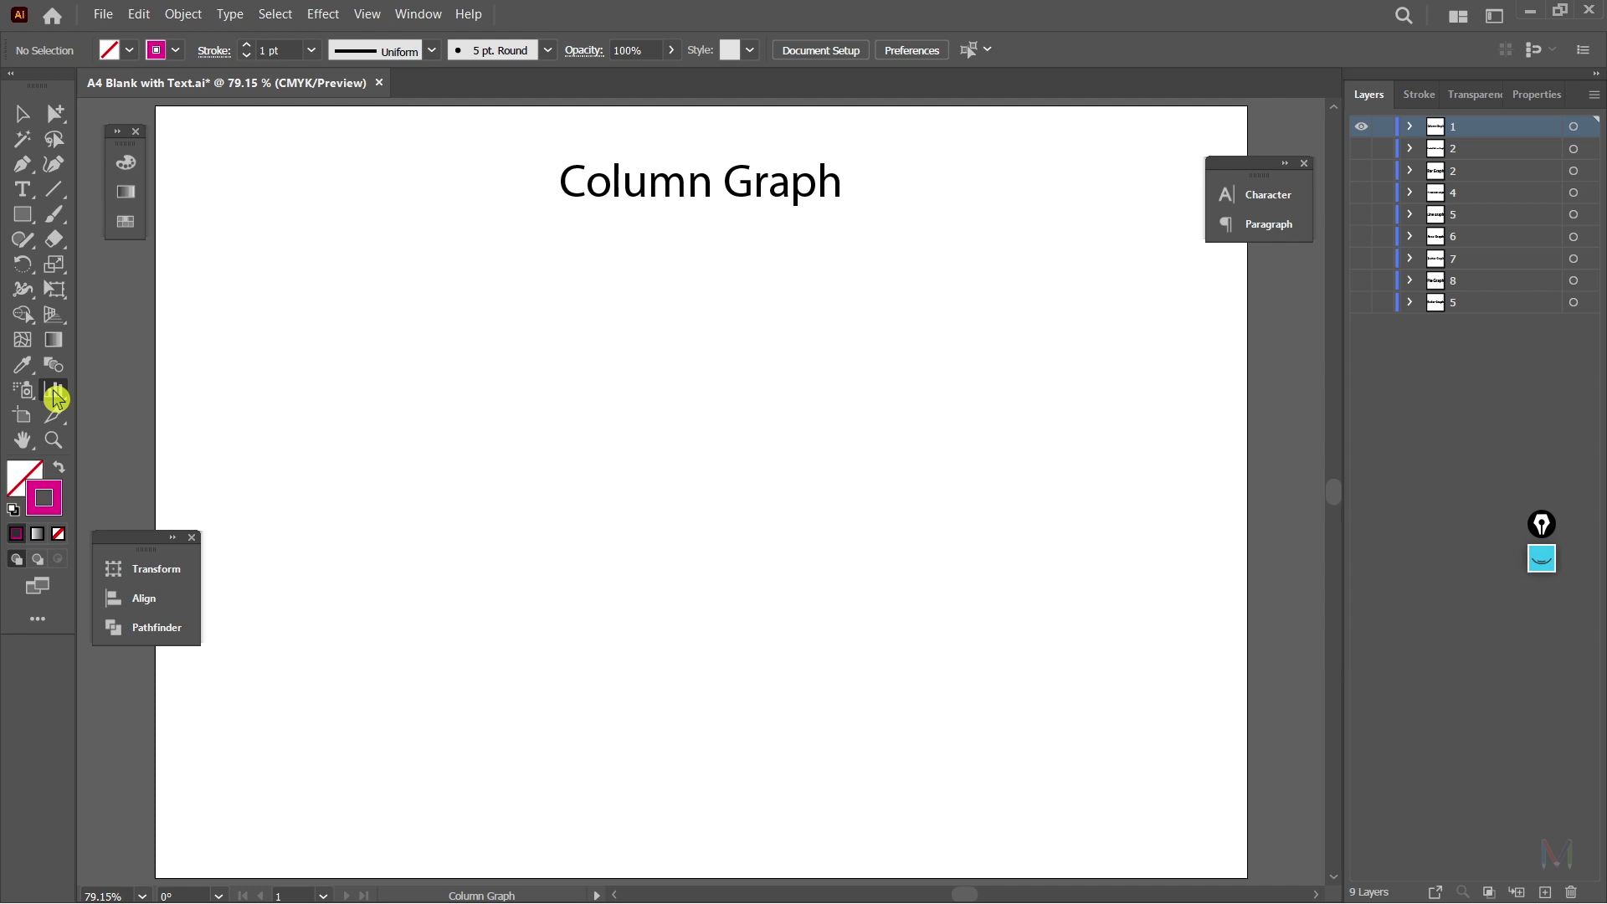
{"action": "left_click", "coordinate": [55, 398]}
Step: Switch to Excel and examine the fruit names, heading and quantities in the single-column Fruits table
{"action": "key", "text": "alt+Tab"}
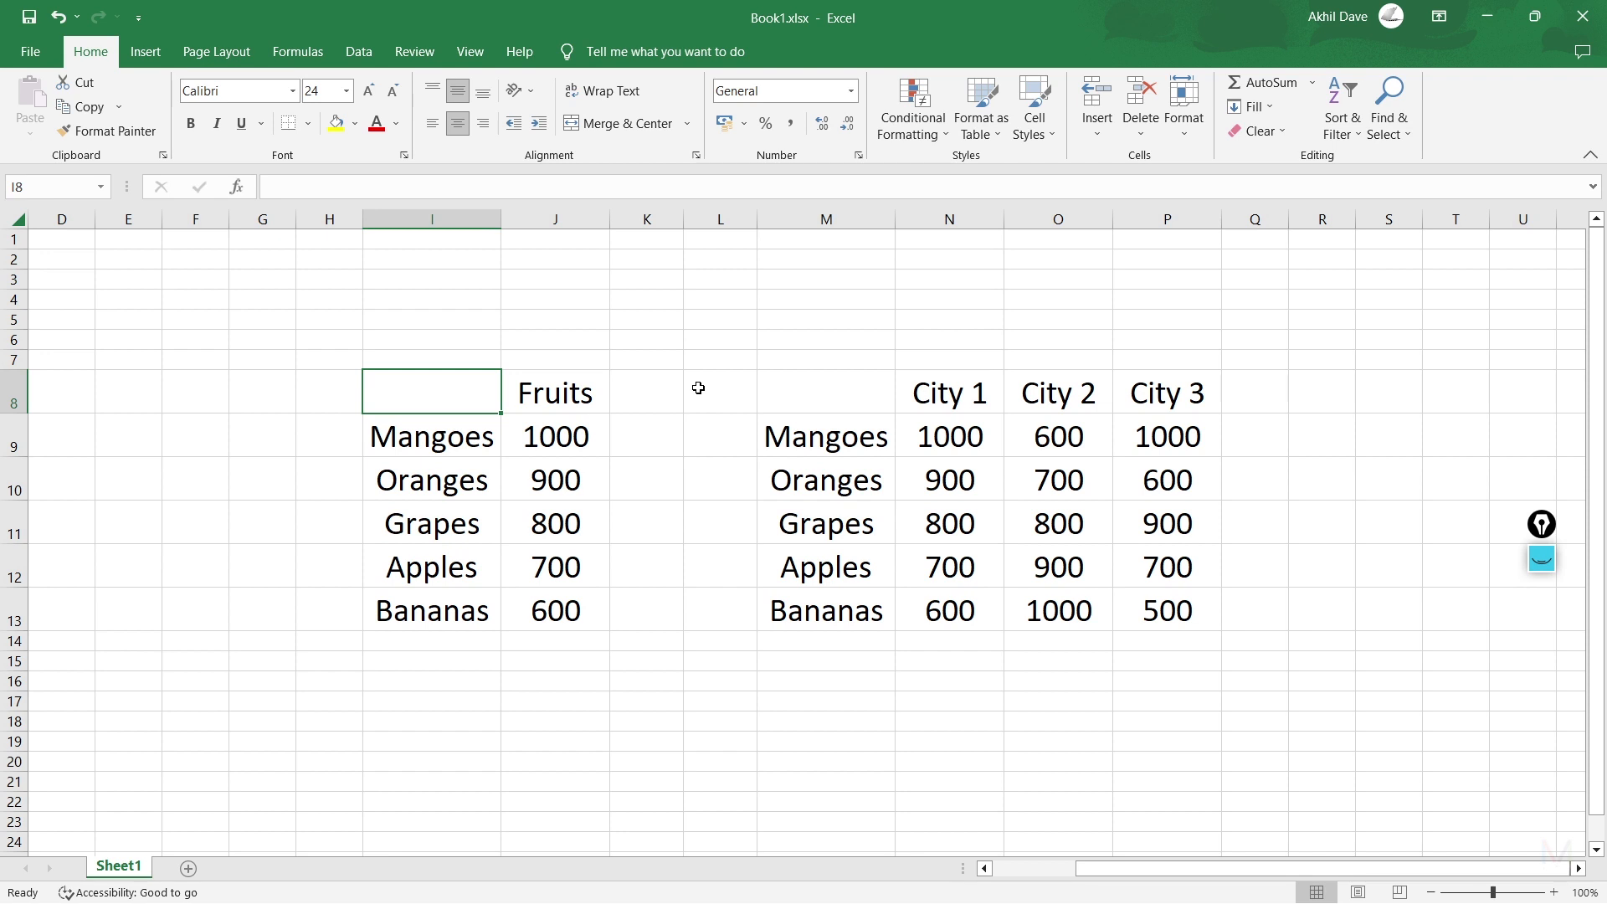
{"action": "left_click_drag", "start_coordinate": [494, 390], "coordinate": [555, 606]}
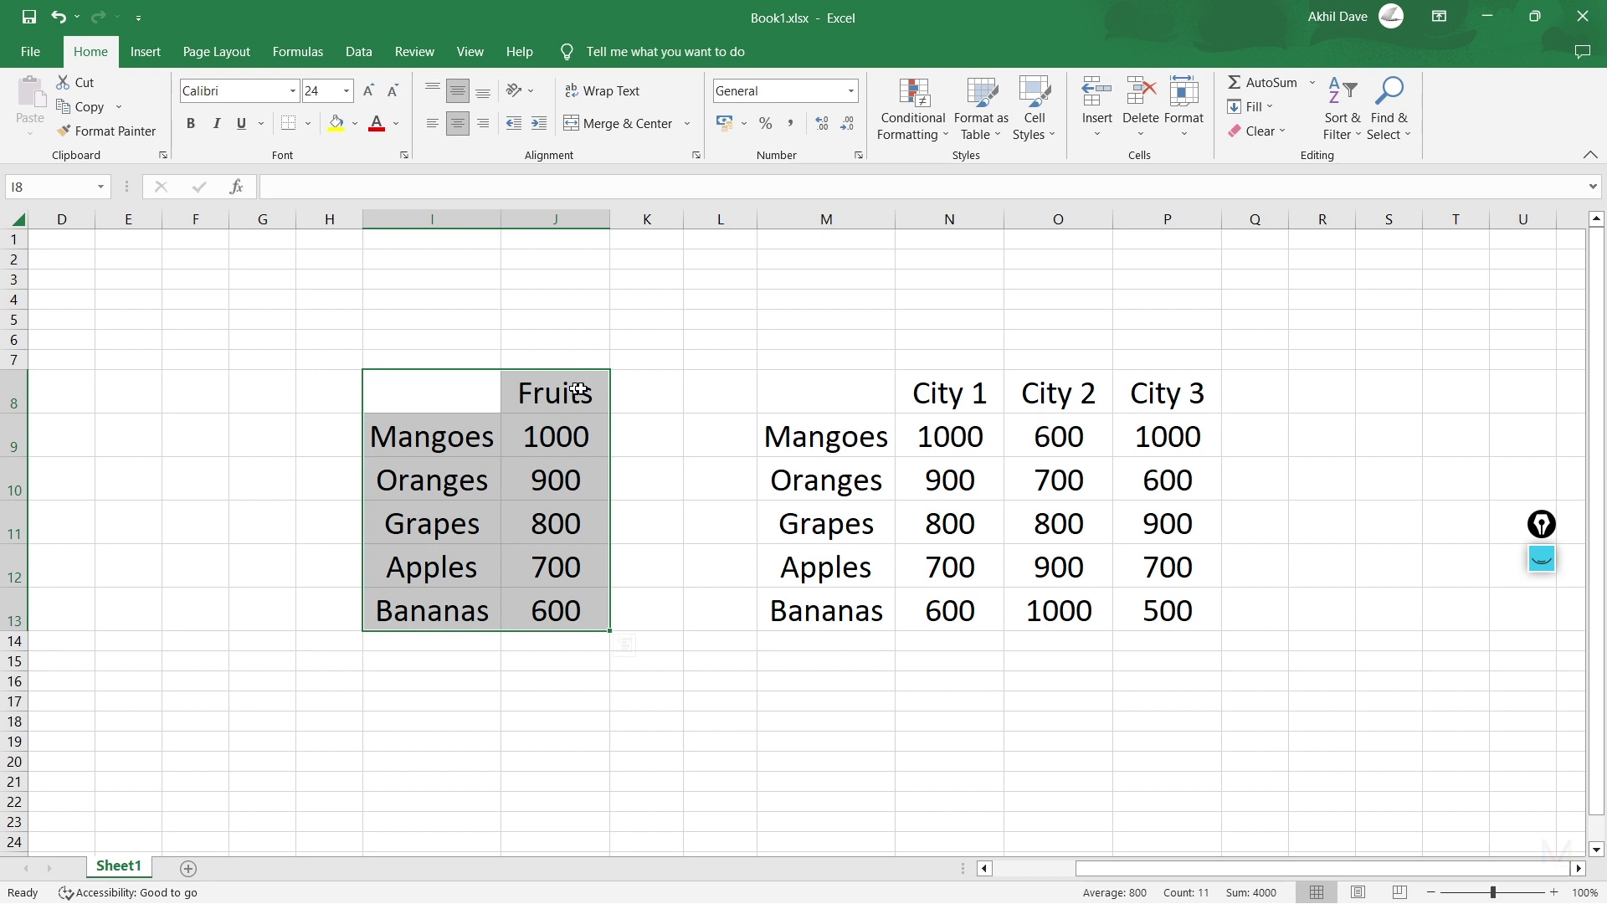
{"action": "left_click", "coordinate": [532, 404]}
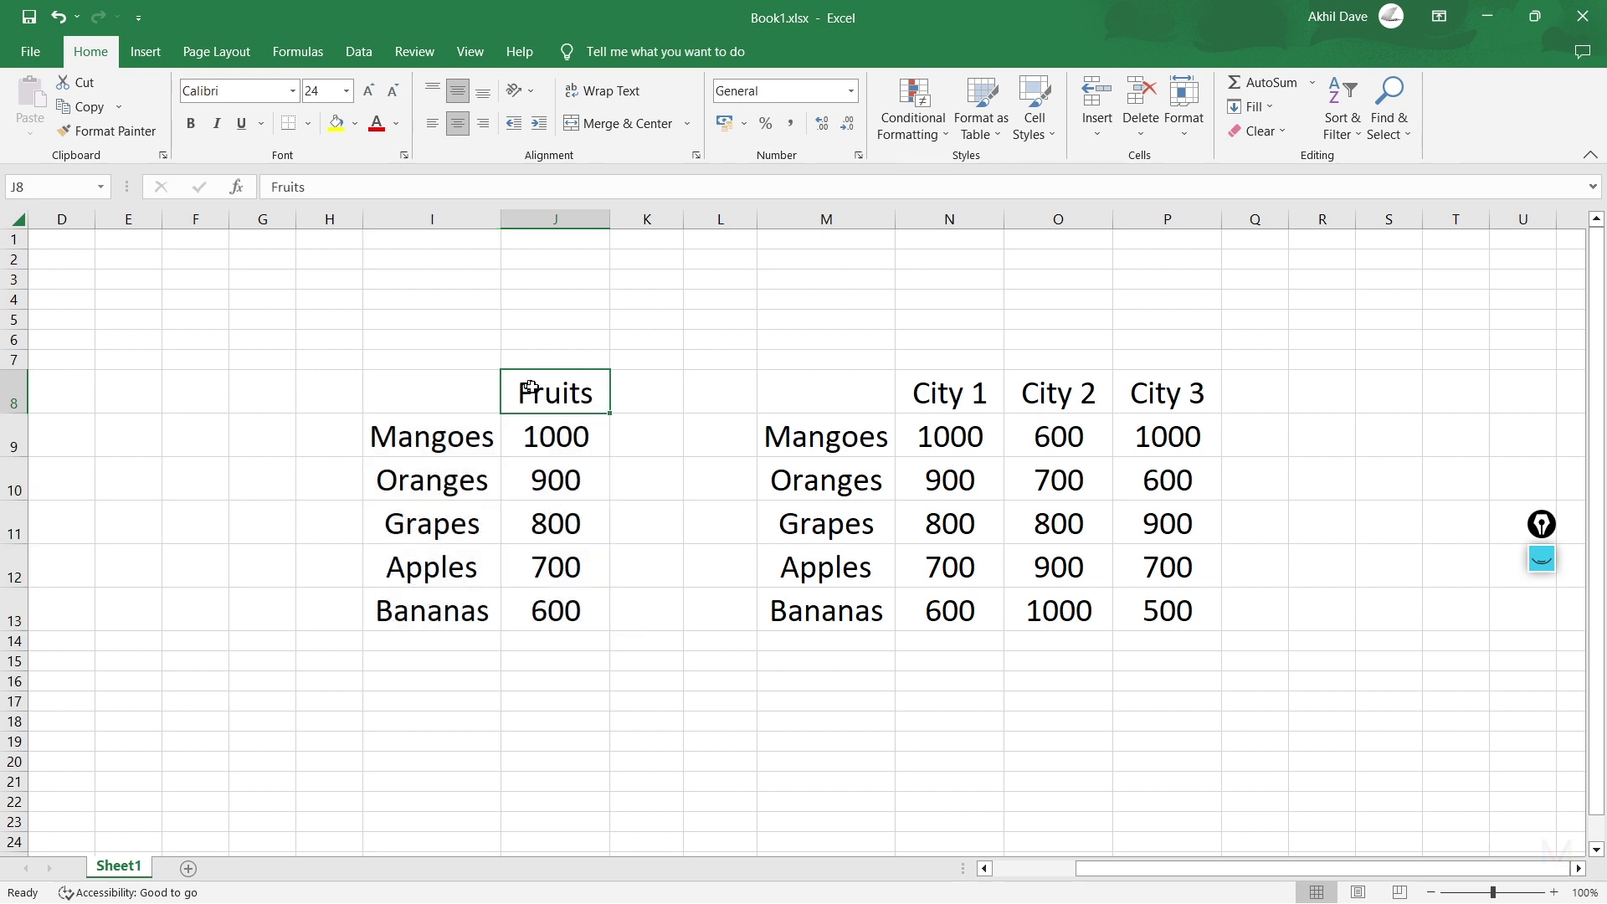
{"action": "left_click_drag", "start_coordinate": [449, 388], "coordinate": [543, 608]}
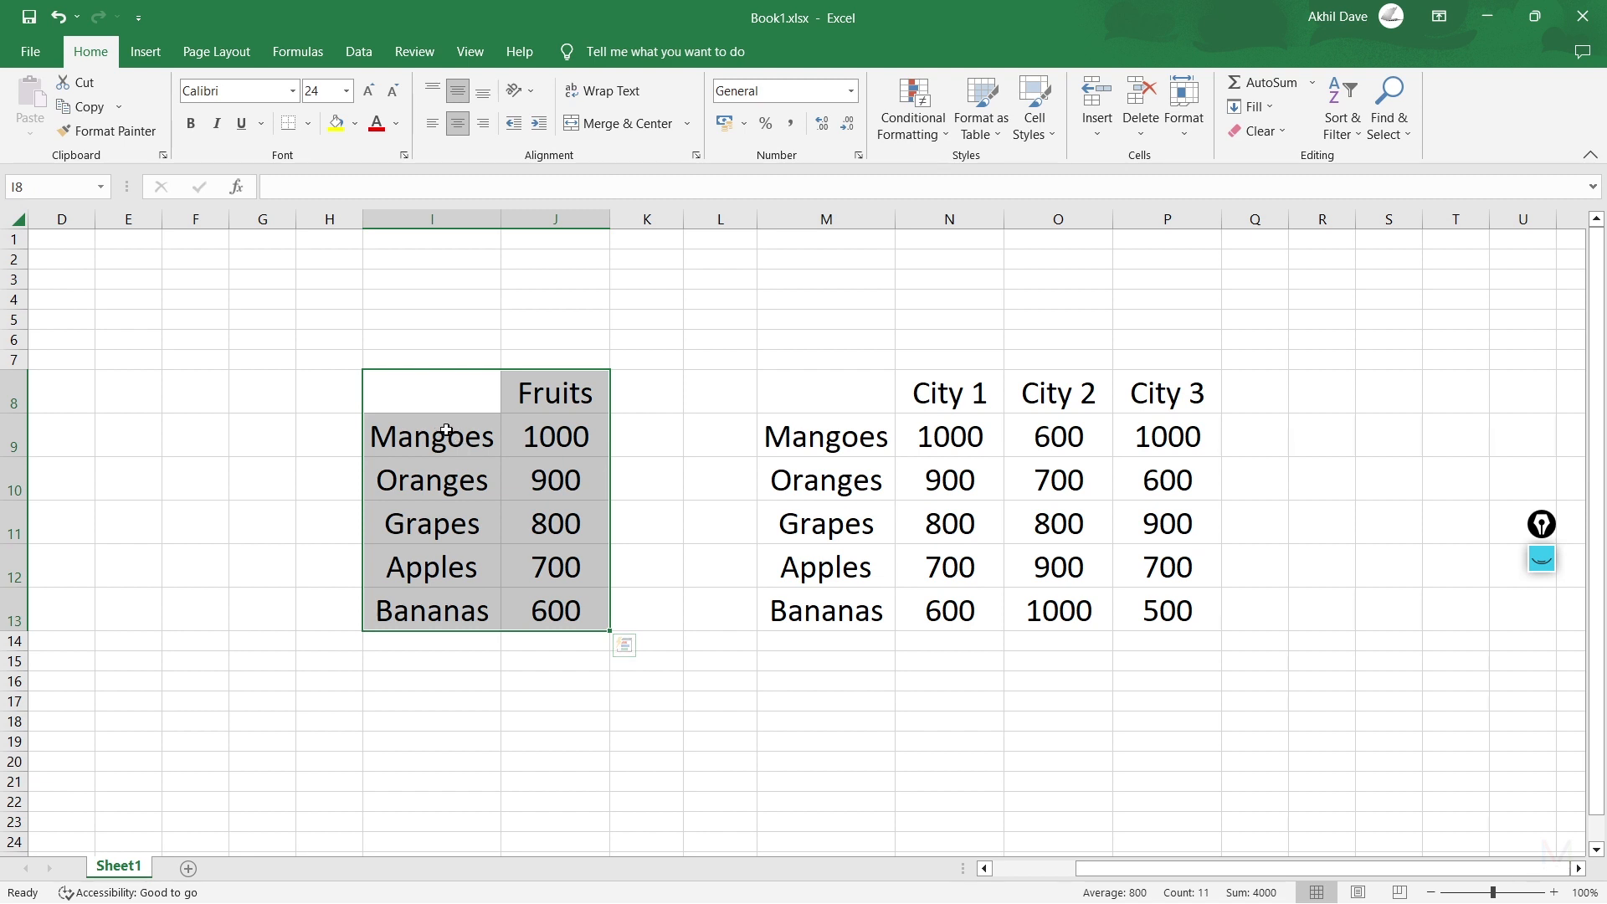
{"action": "left_click_drag", "start_coordinate": [444, 452], "coordinate": [432, 619]}
{"action": "left_click_drag", "start_coordinate": [586, 438], "coordinate": [577, 604]}
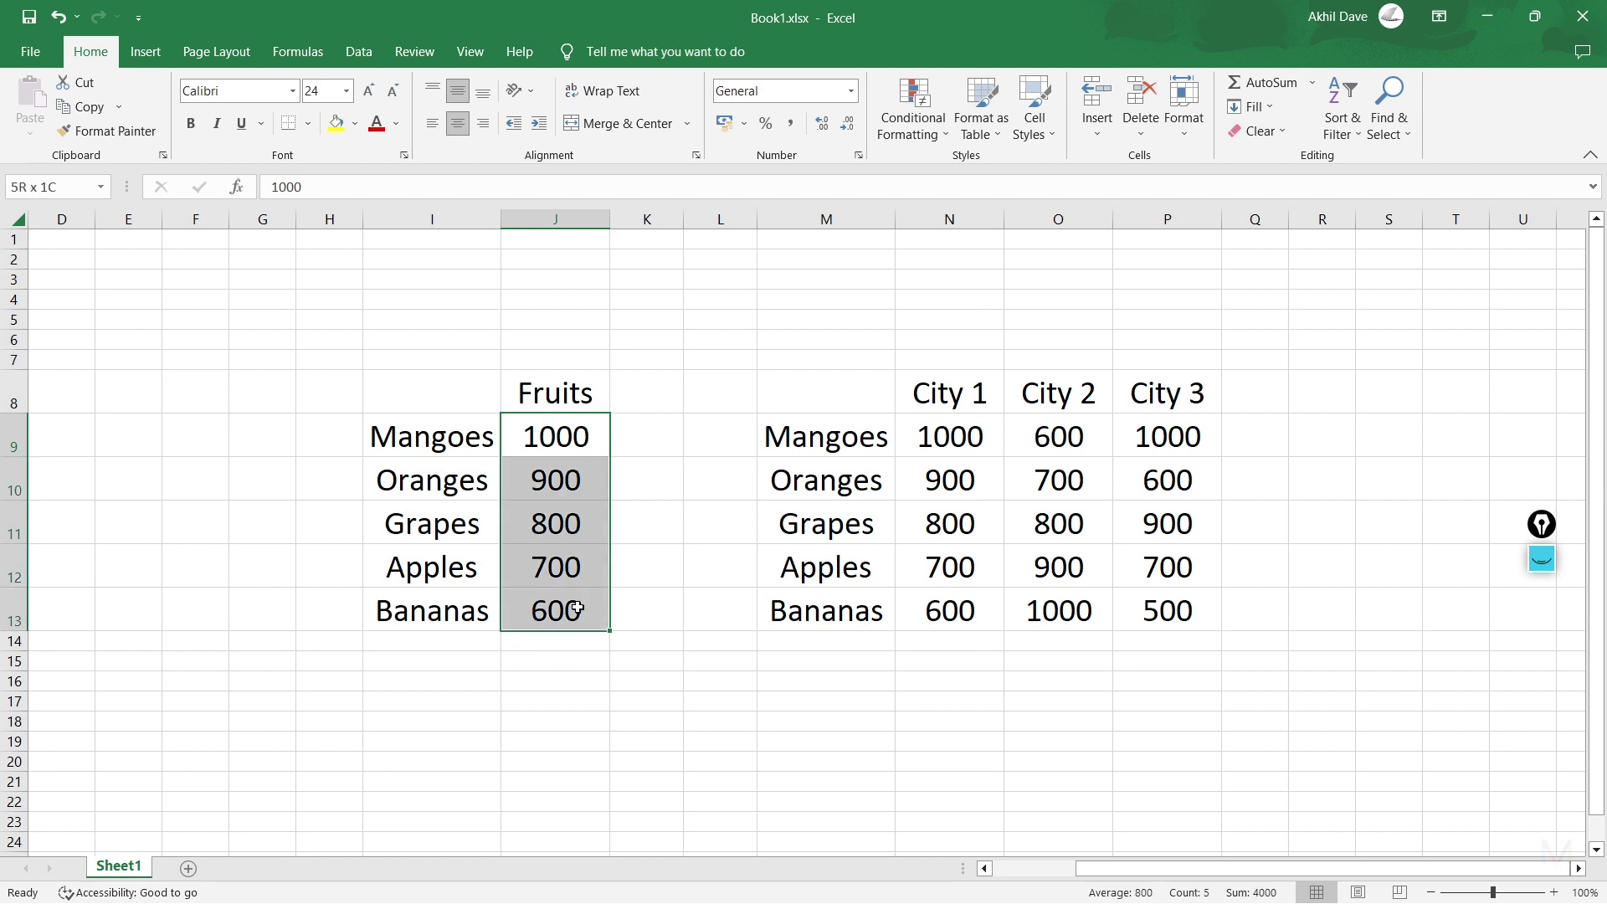
{"action": "left_click", "coordinate": [577, 432]}
{"action": "left_click", "coordinate": [549, 481]}
{"action": "left_click", "coordinate": [436, 534]}
{"action": "left_click", "coordinate": [560, 536]}
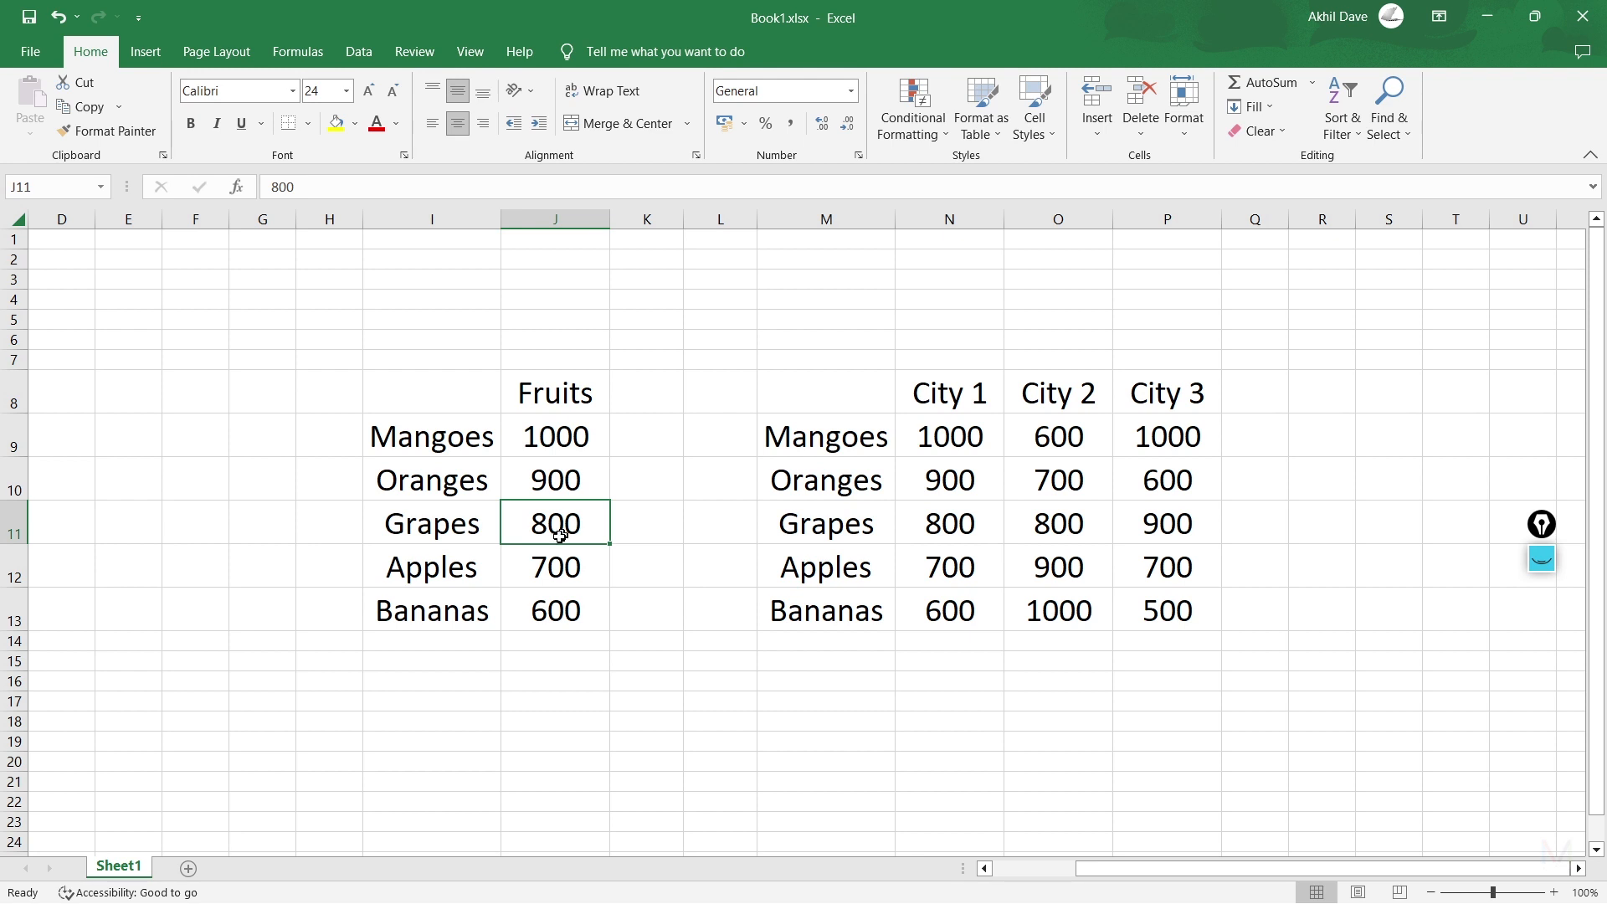
Step: Examine the second table's fruit names and quantities across the City 1, City 2 and City 3 columns
{"action": "left_click_drag", "start_coordinate": [840, 390], "coordinate": [1157, 623]}
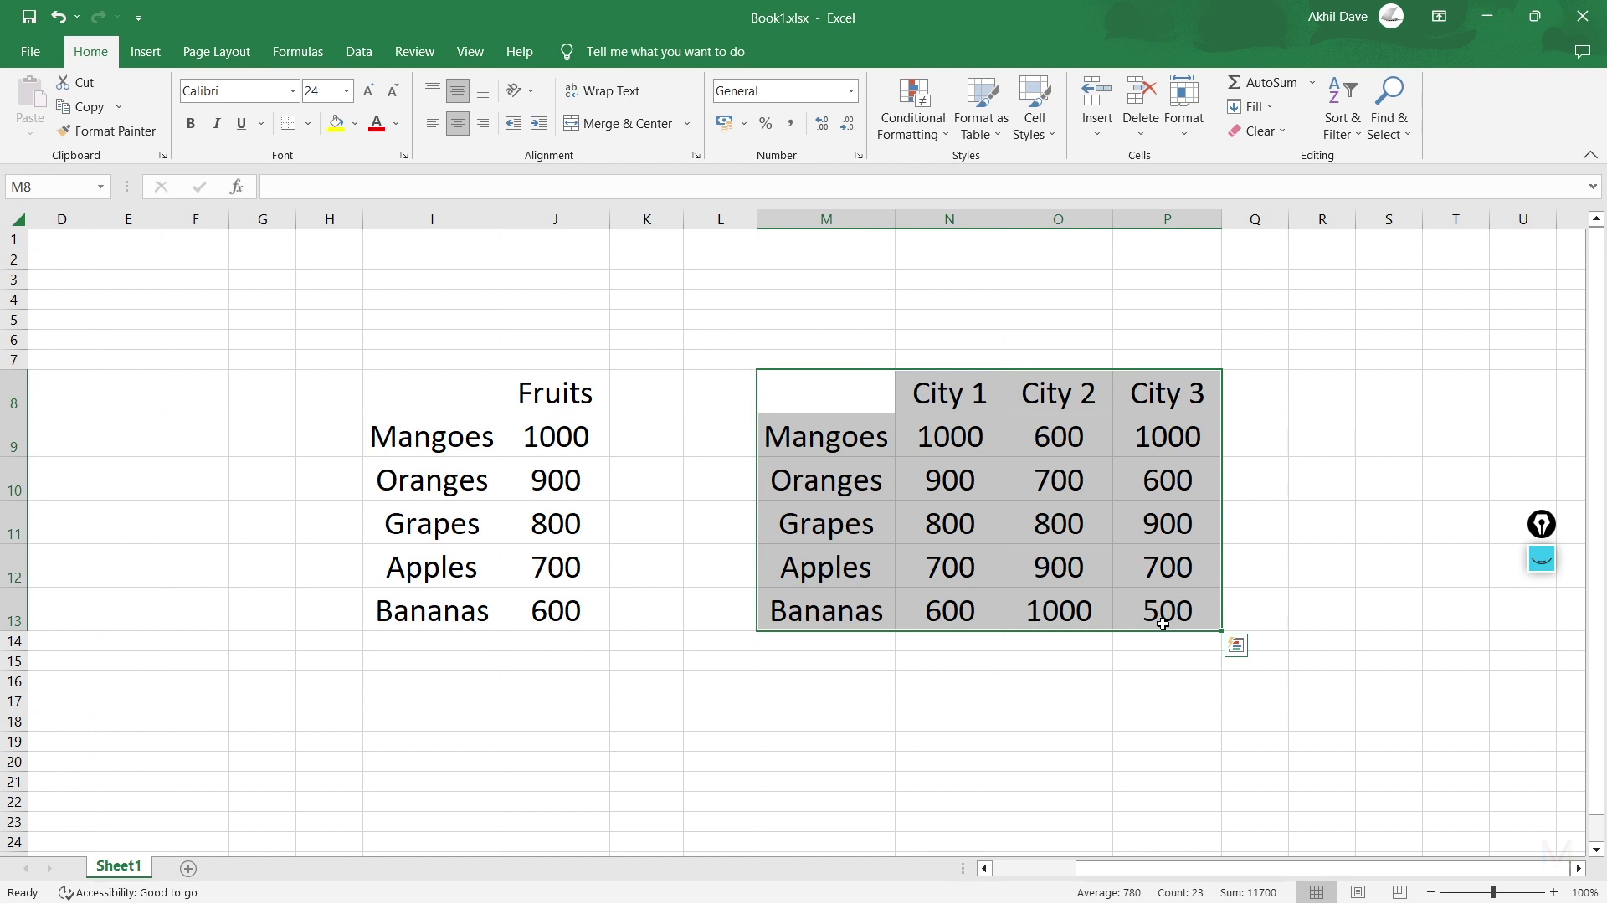
{"action": "left_click_drag", "start_coordinate": [806, 439], "coordinate": [817, 614]}
{"action": "left_click_drag", "start_coordinate": [946, 400], "coordinate": [1166, 398]}
{"action": "left_click", "coordinate": [977, 387]}
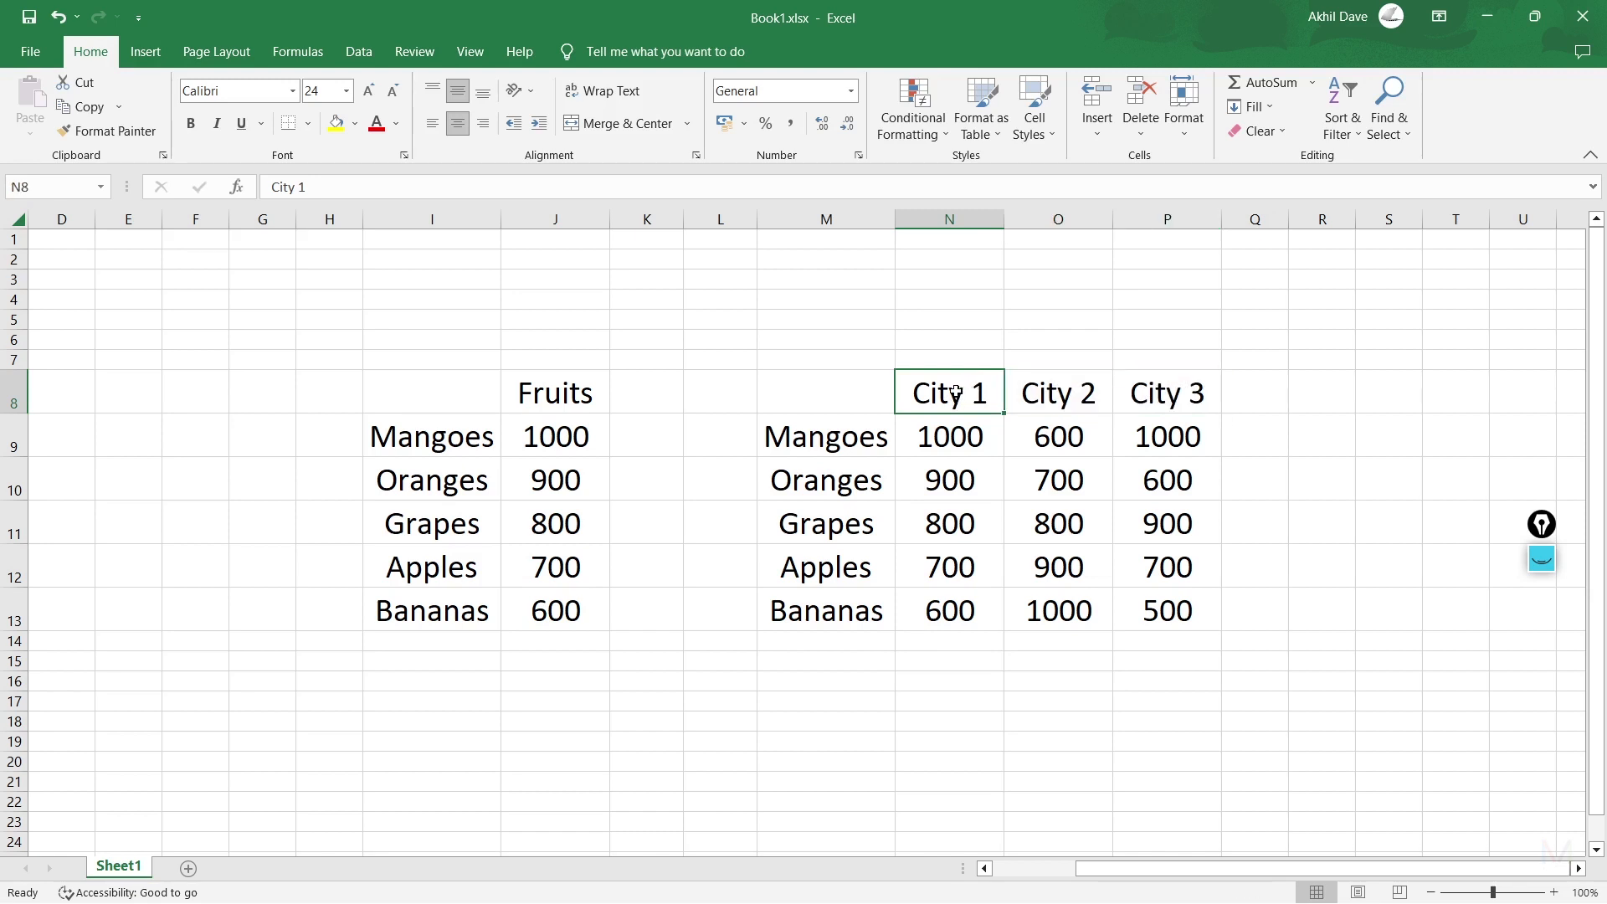
{"action": "left_click", "coordinate": [1043, 393]}
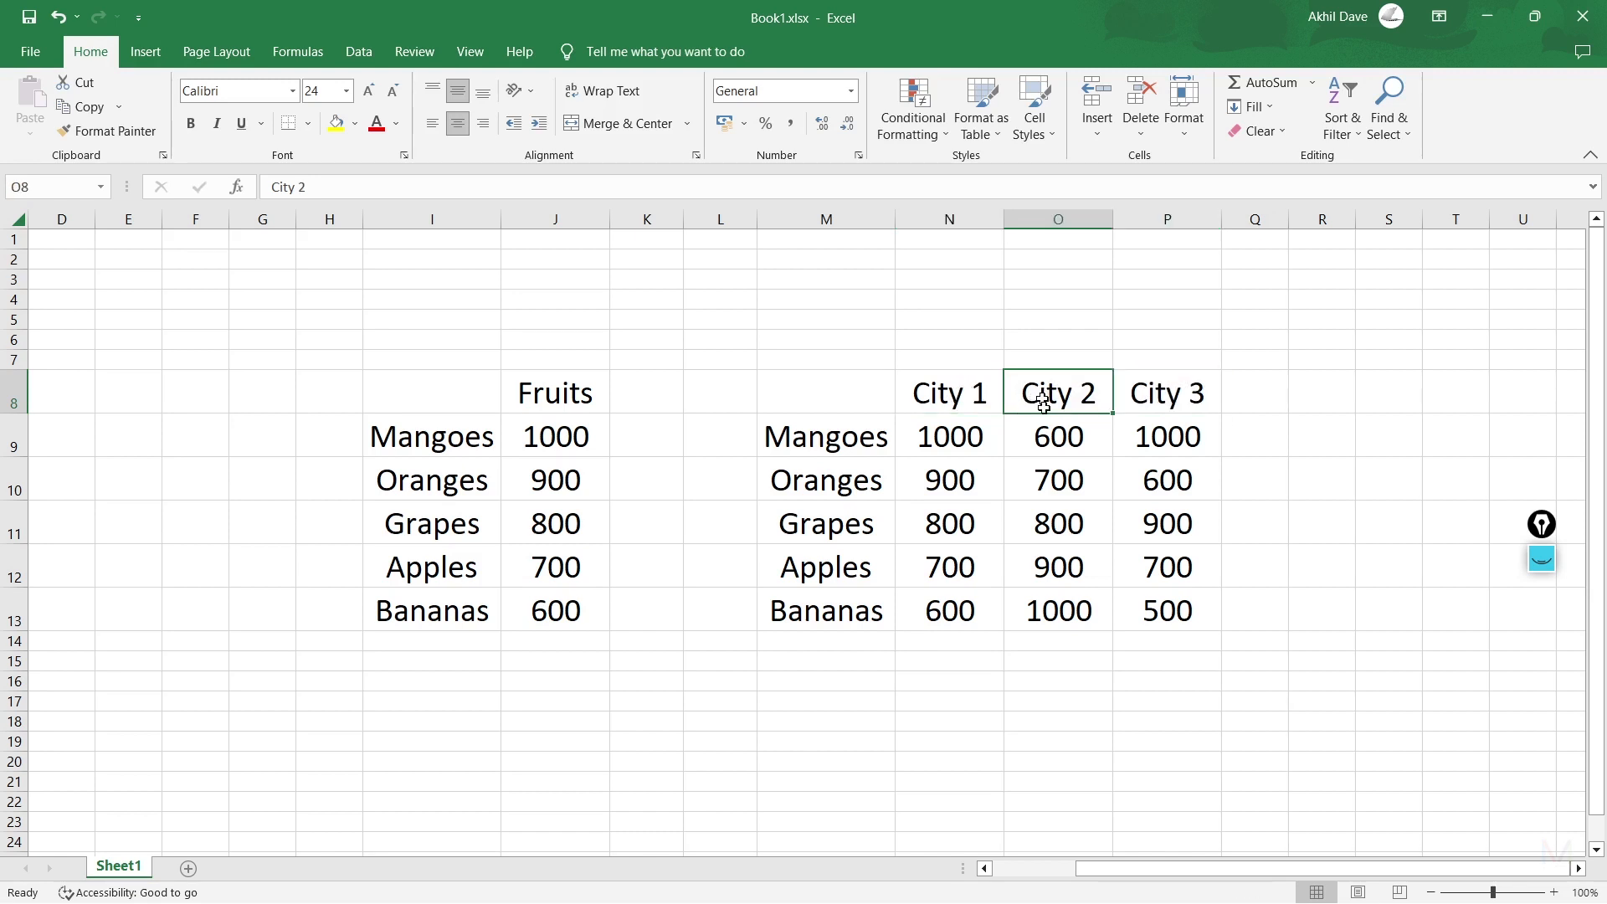
{"action": "left_click", "coordinate": [1203, 396]}
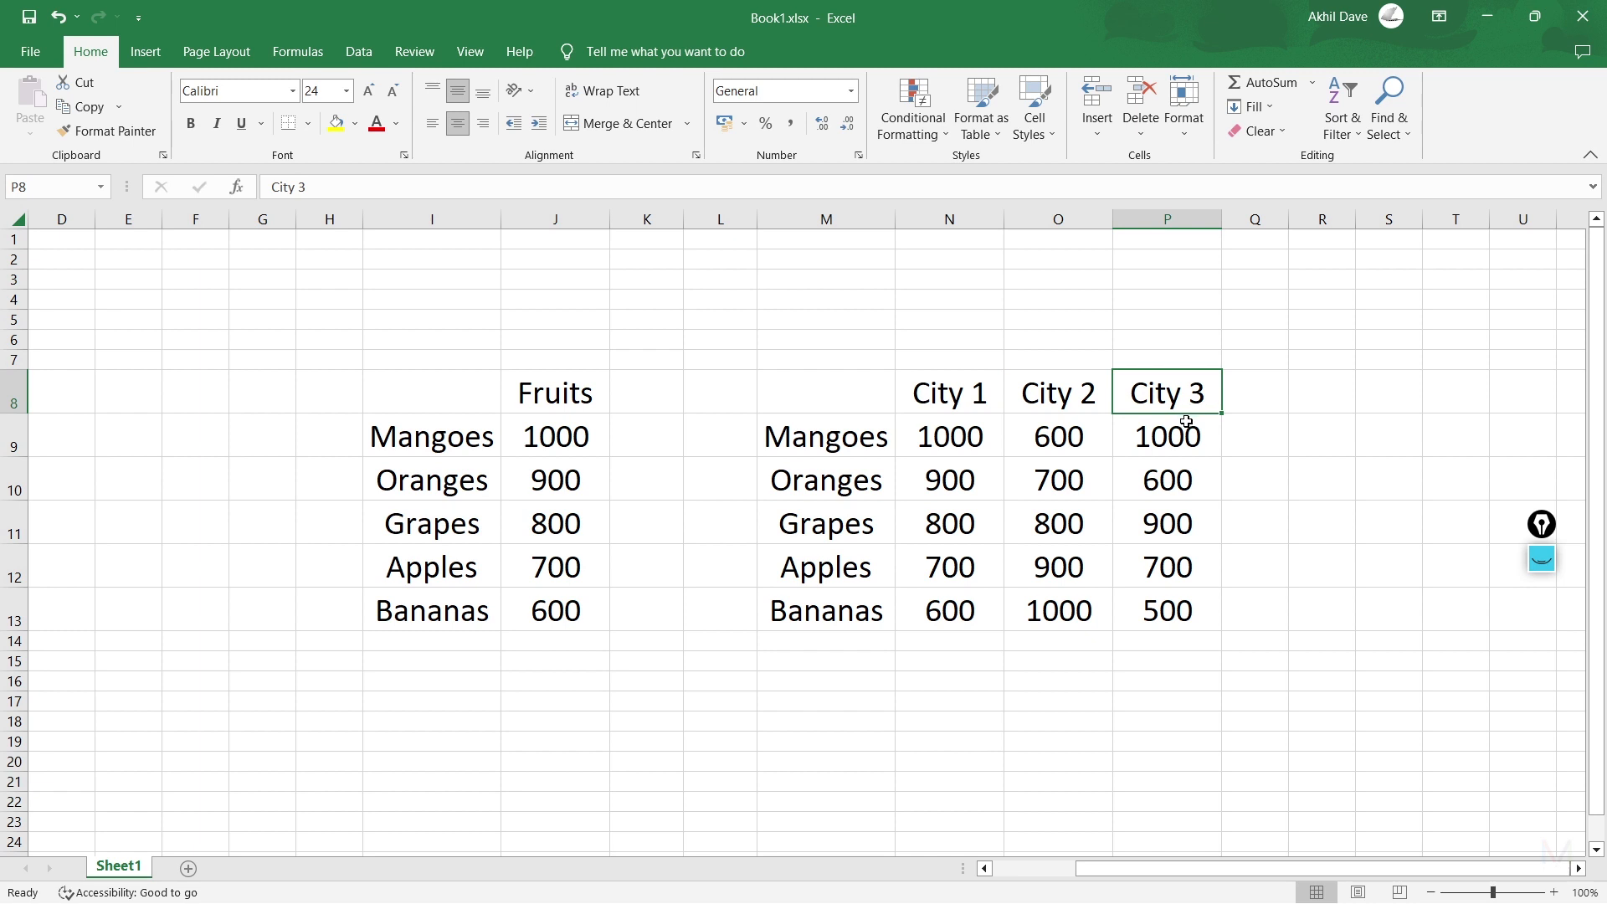
{"action": "left_click", "coordinate": [954, 431]}
{"action": "left_click", "coordinate": [1104, 435]}
{"action": "left_click", "coordinate": [1118, 436]}
{"action": "left_click", "coordinate": [951, 479]}
{"action": "left_click", "coordinate": [1057, 478]}
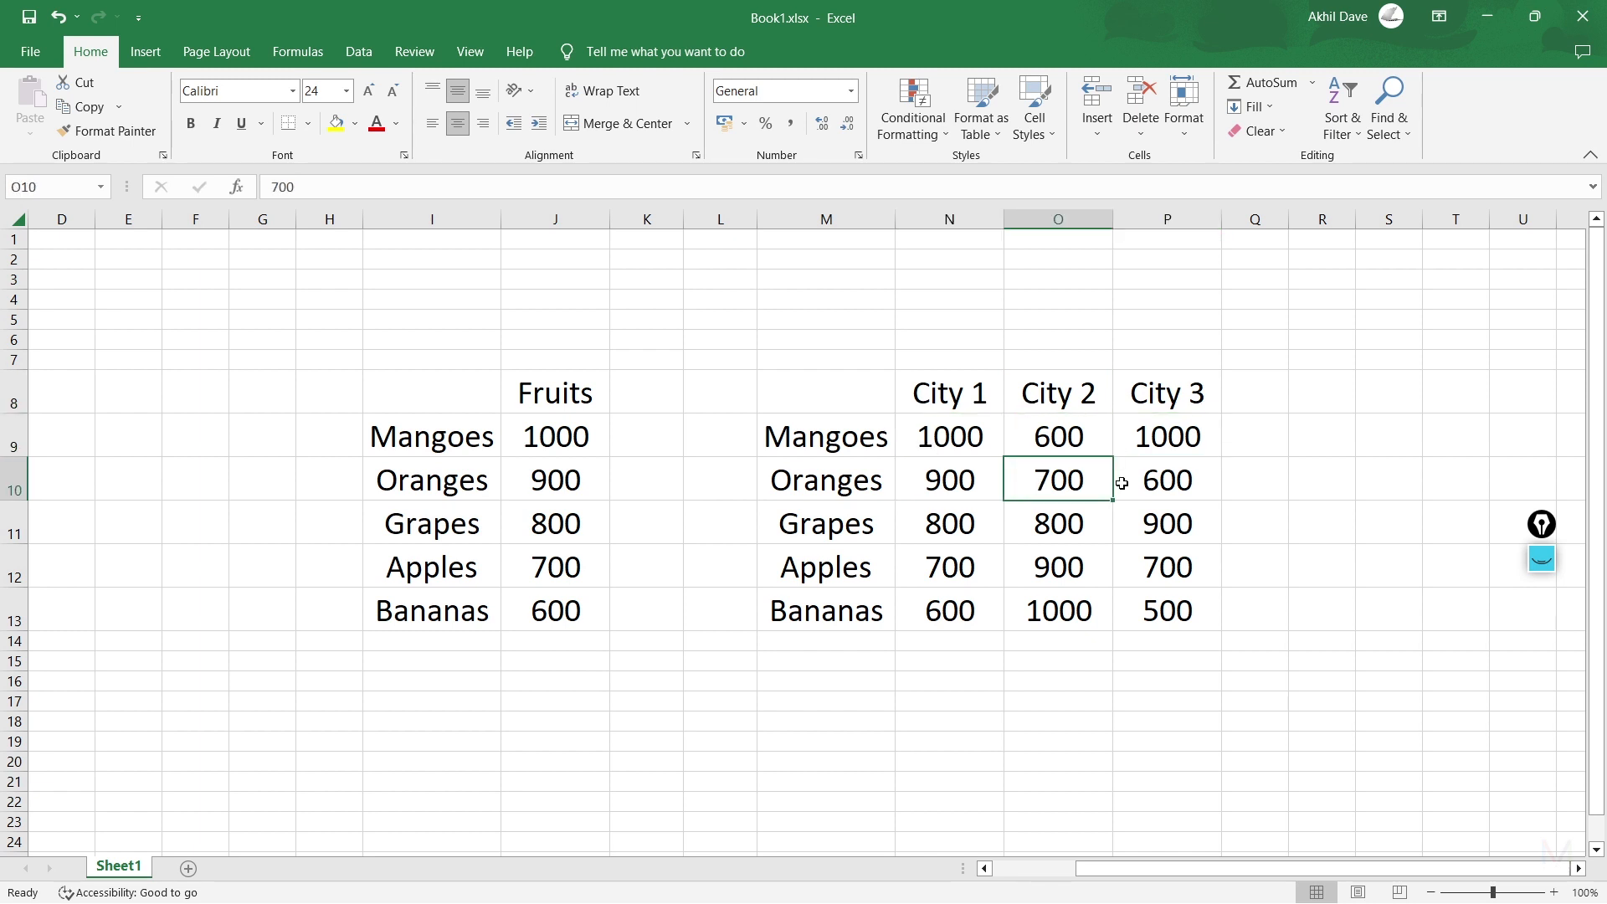
{"action": "left_click", "coordinate": [1182, 481]}
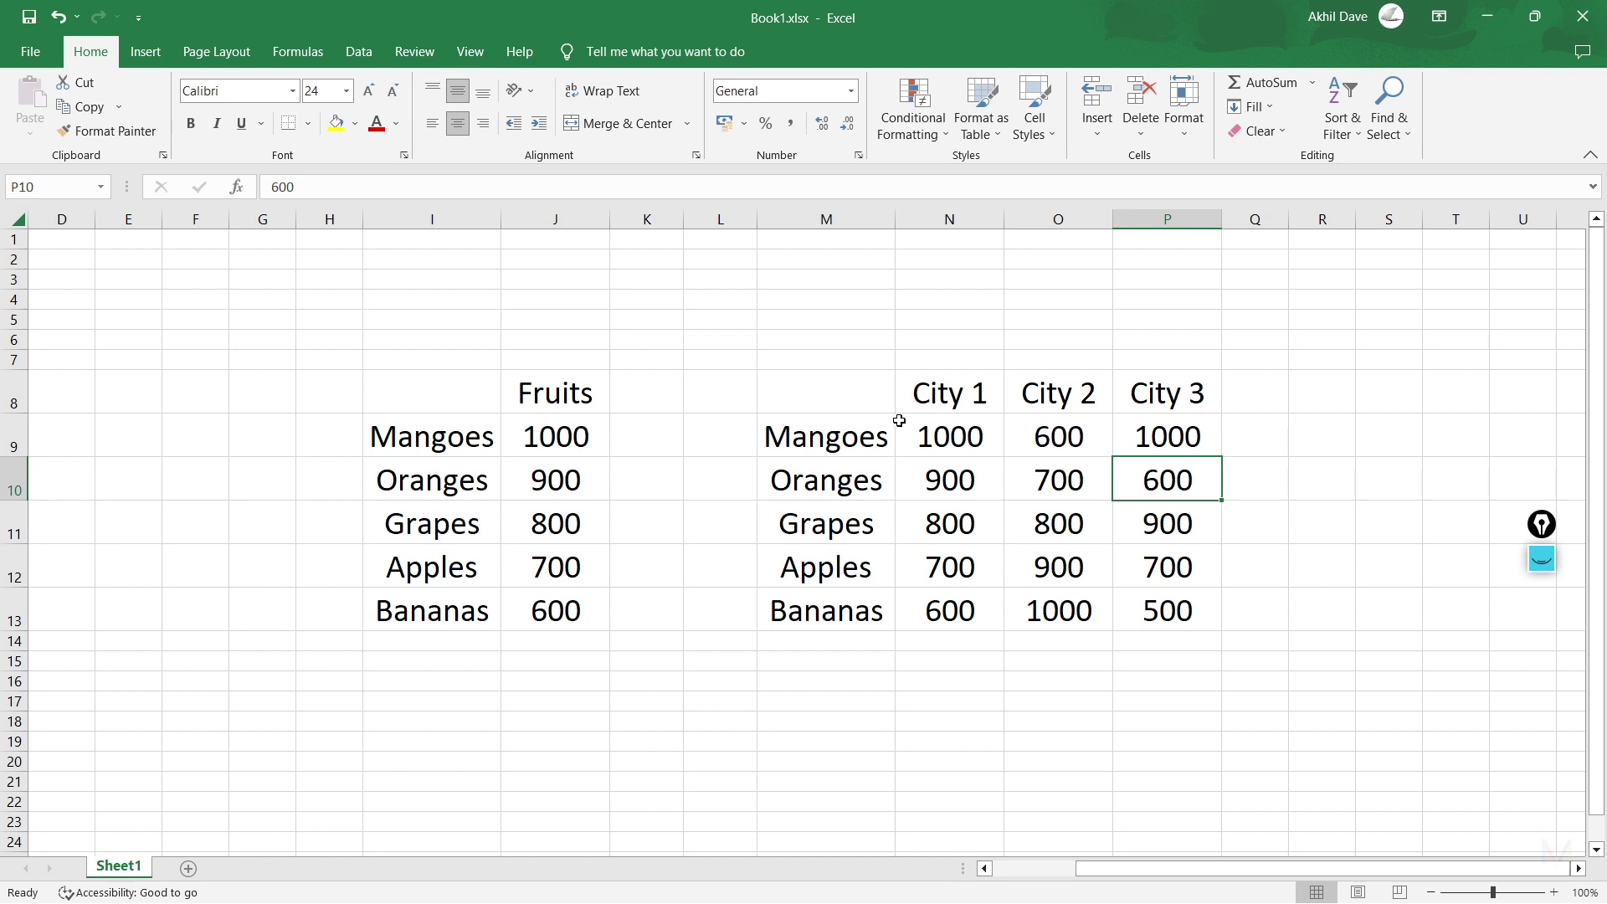
{"action": "left_click", "coordinate": [964, 388]}
{"action": "left_click", "coordinate": [842, 445]}
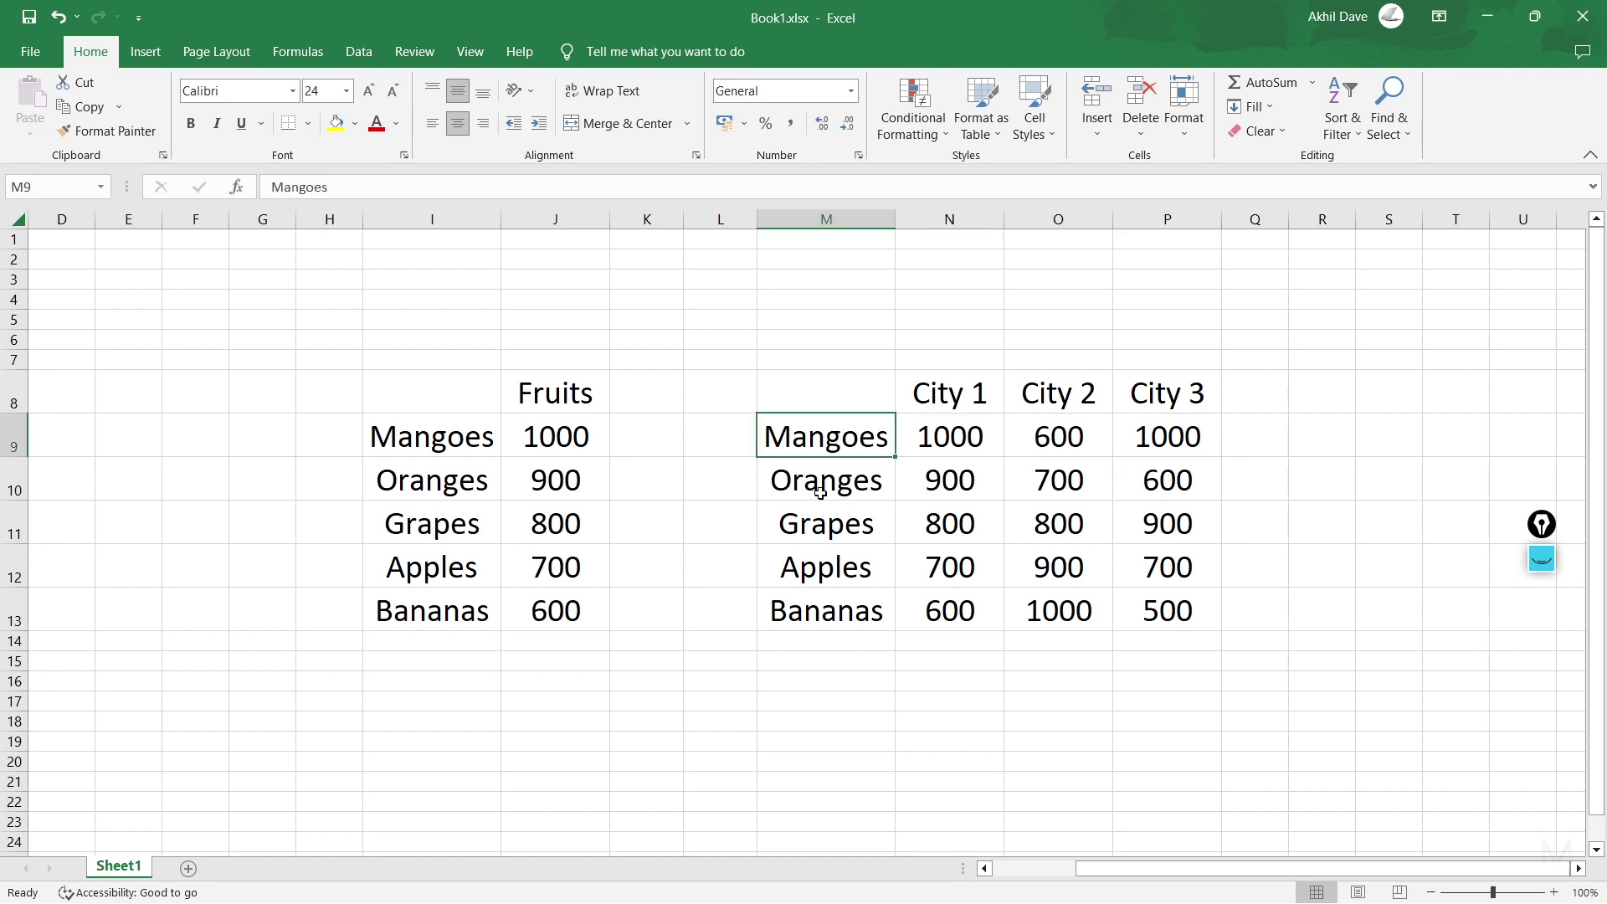
{"action": "left_click", "coordinate": [990, 436]}
{"action": "left_click_drag", "start_coordinate": [990, 436], "coordinate": [1197, 436]}
{"action": "left_click_drag", "start_coordinate": [942, 436], "coordinate": [1112, 588]}
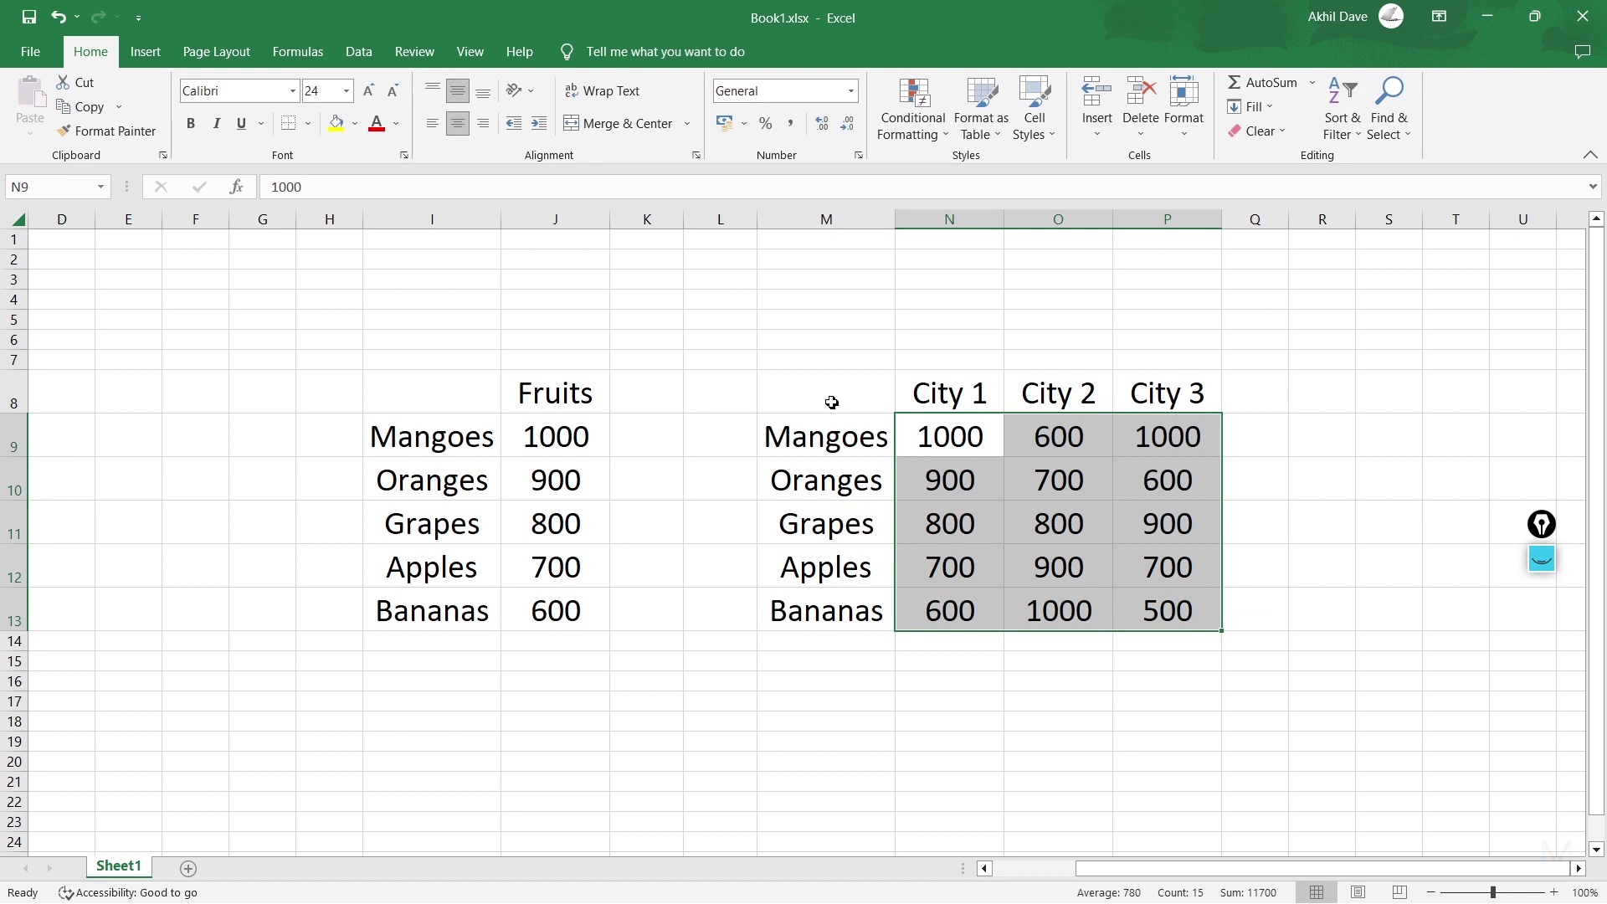
{"action": "left_click", "coordinate": [422, 397]}
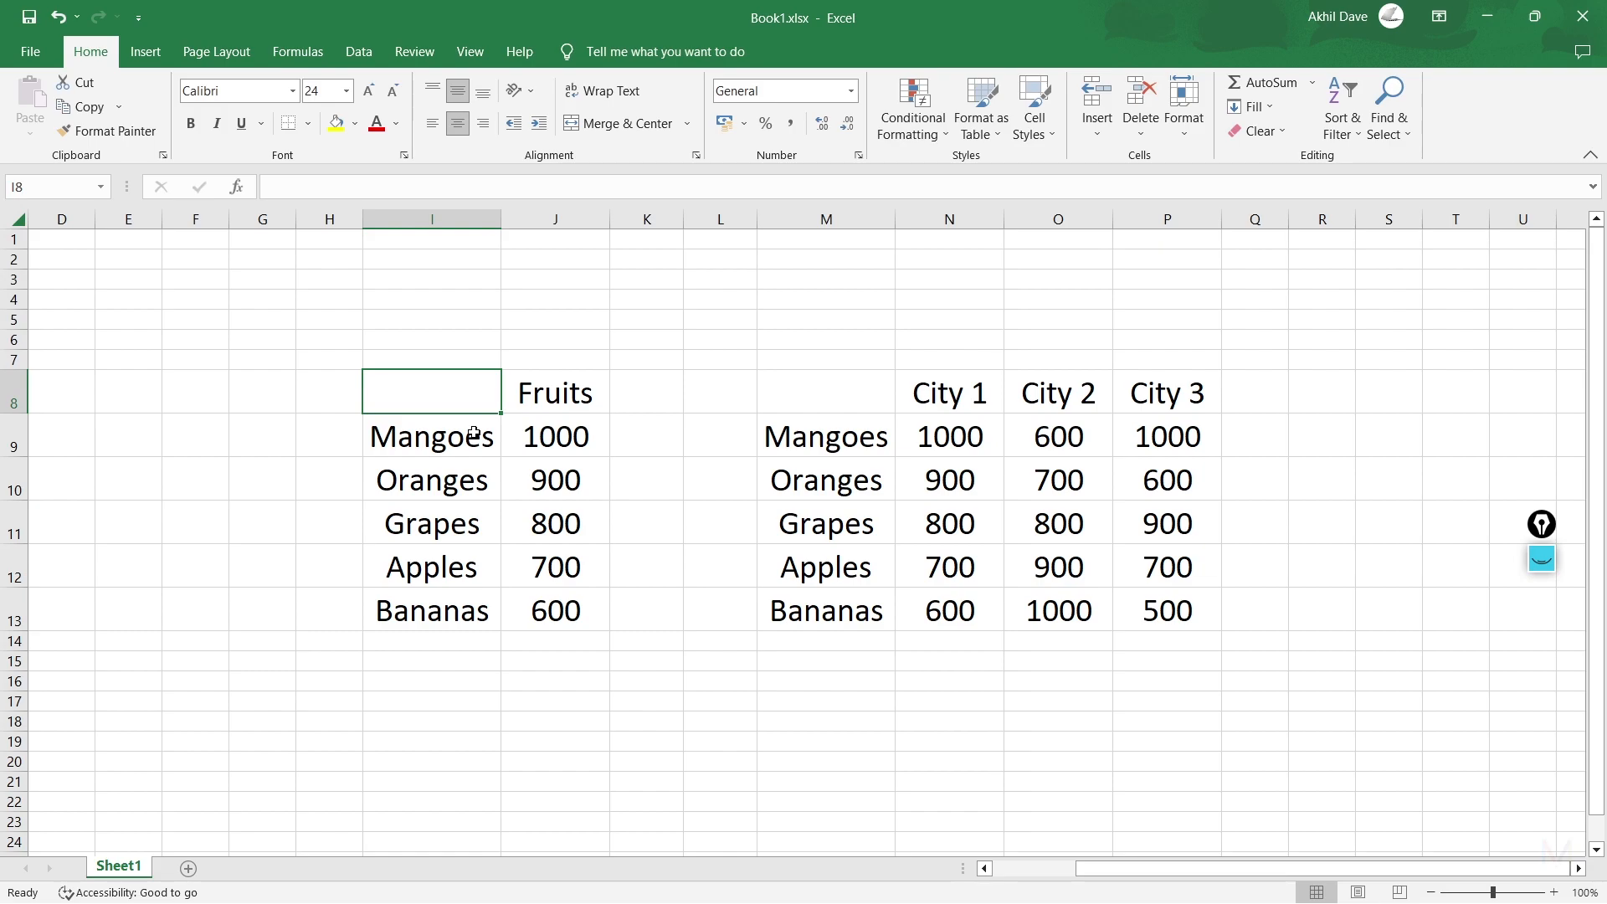
{"action": "key", "text": "alt+Tab"}
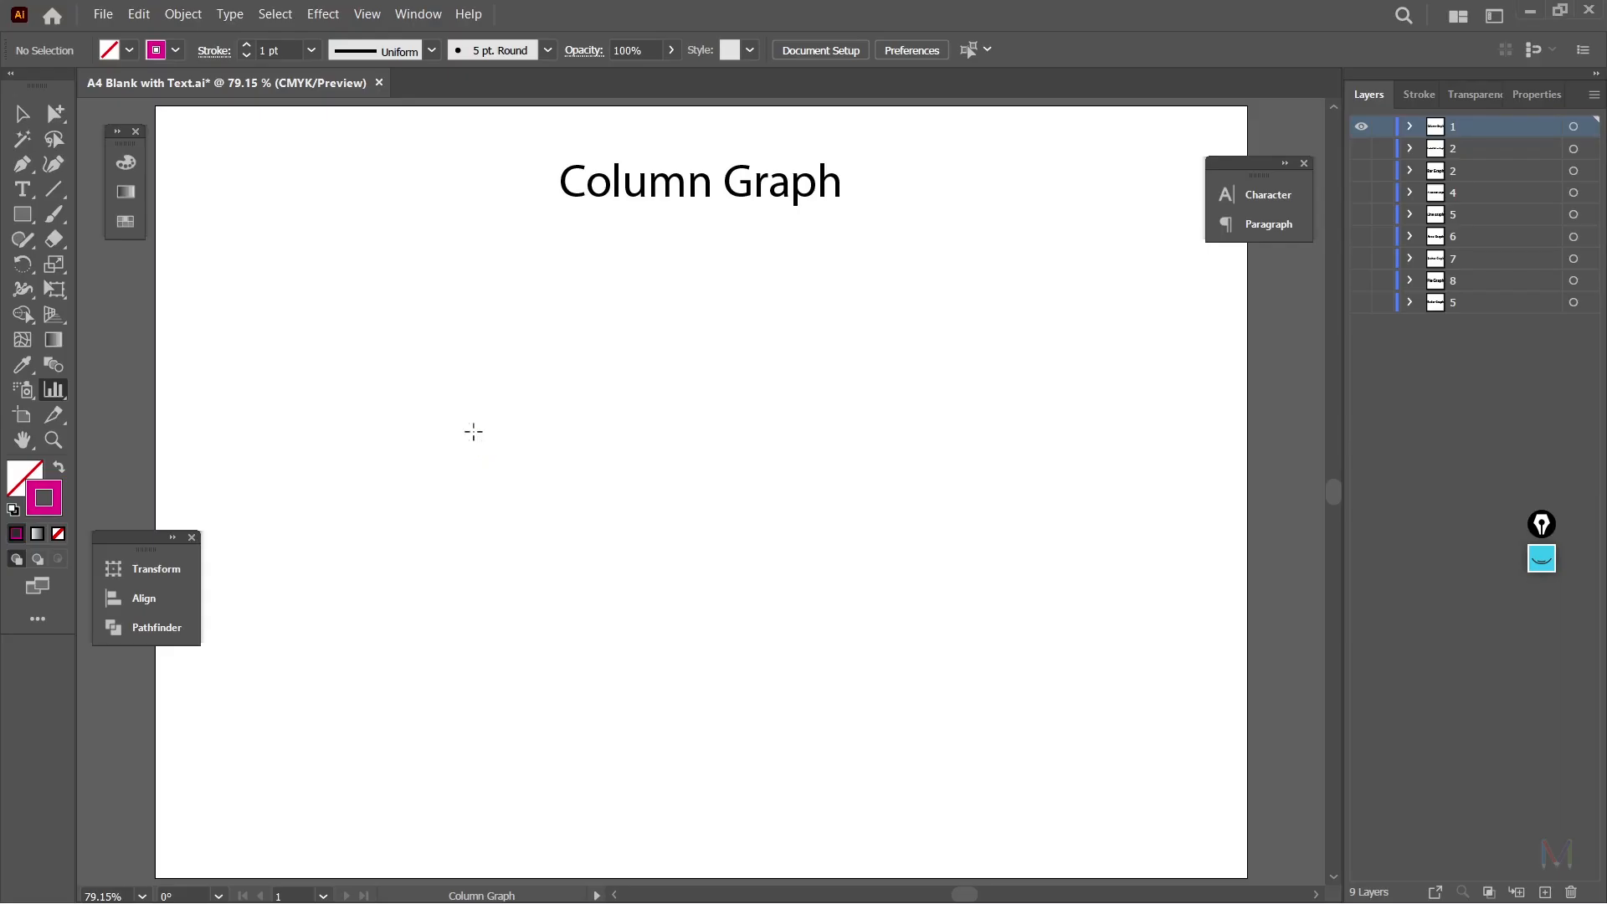
{"action": "key", "text": "alt+Tab"}
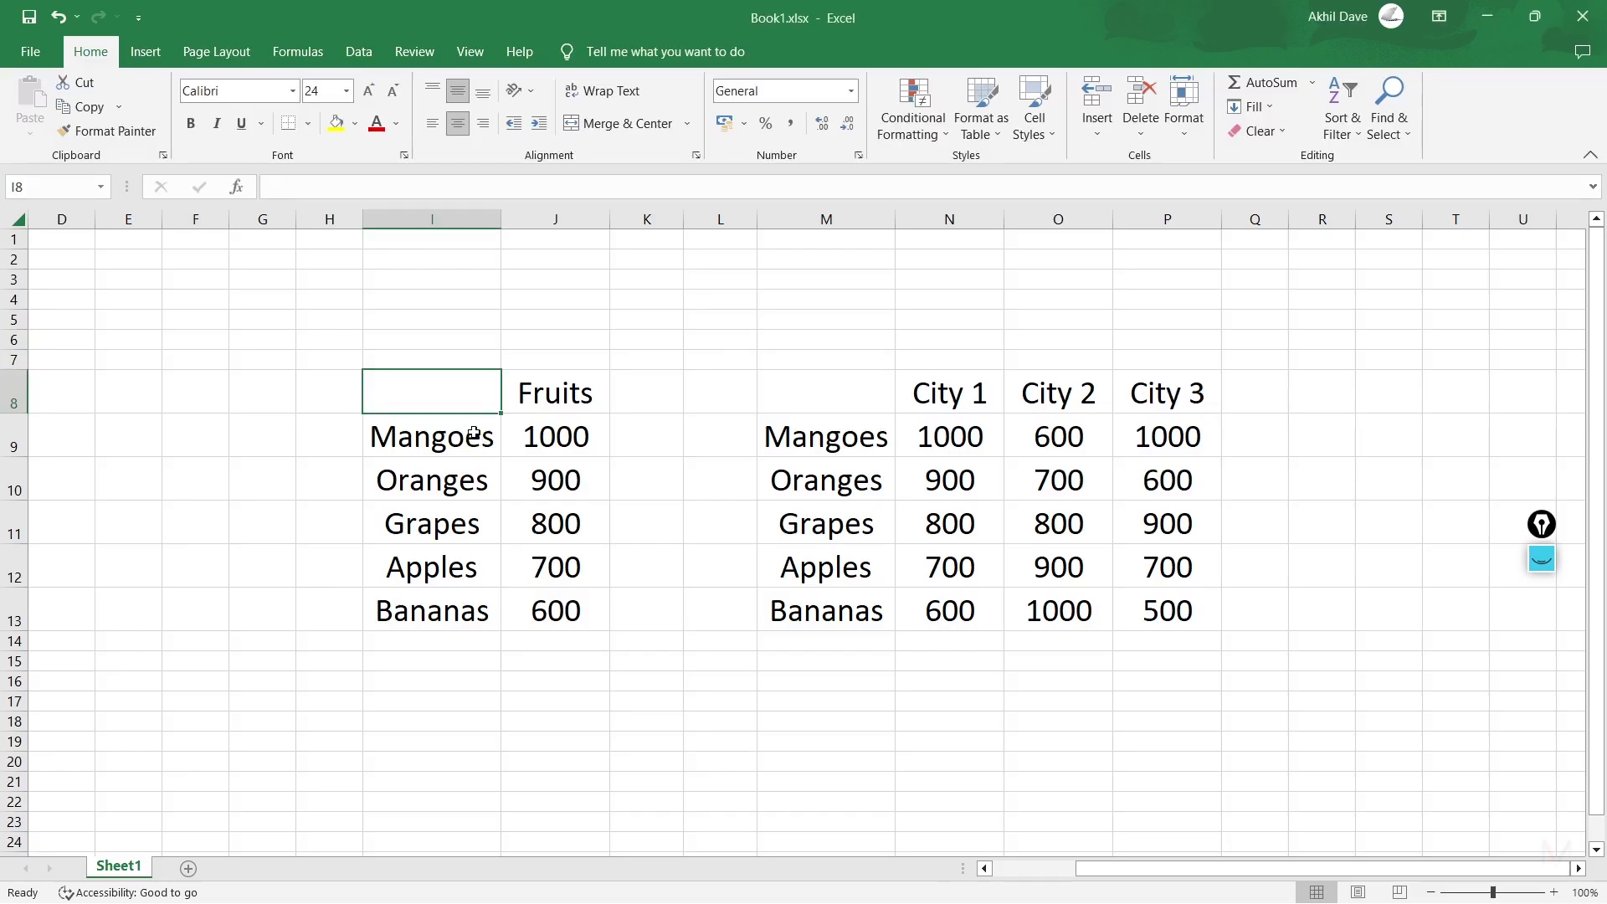
Step: Copy the Fruits table in cells I8:J13, including the empty corner cell, and switch to Illustrator
{"action": "left_click_drag", "start_coordinate": [388, 379], "coordinate": [552, 611]}
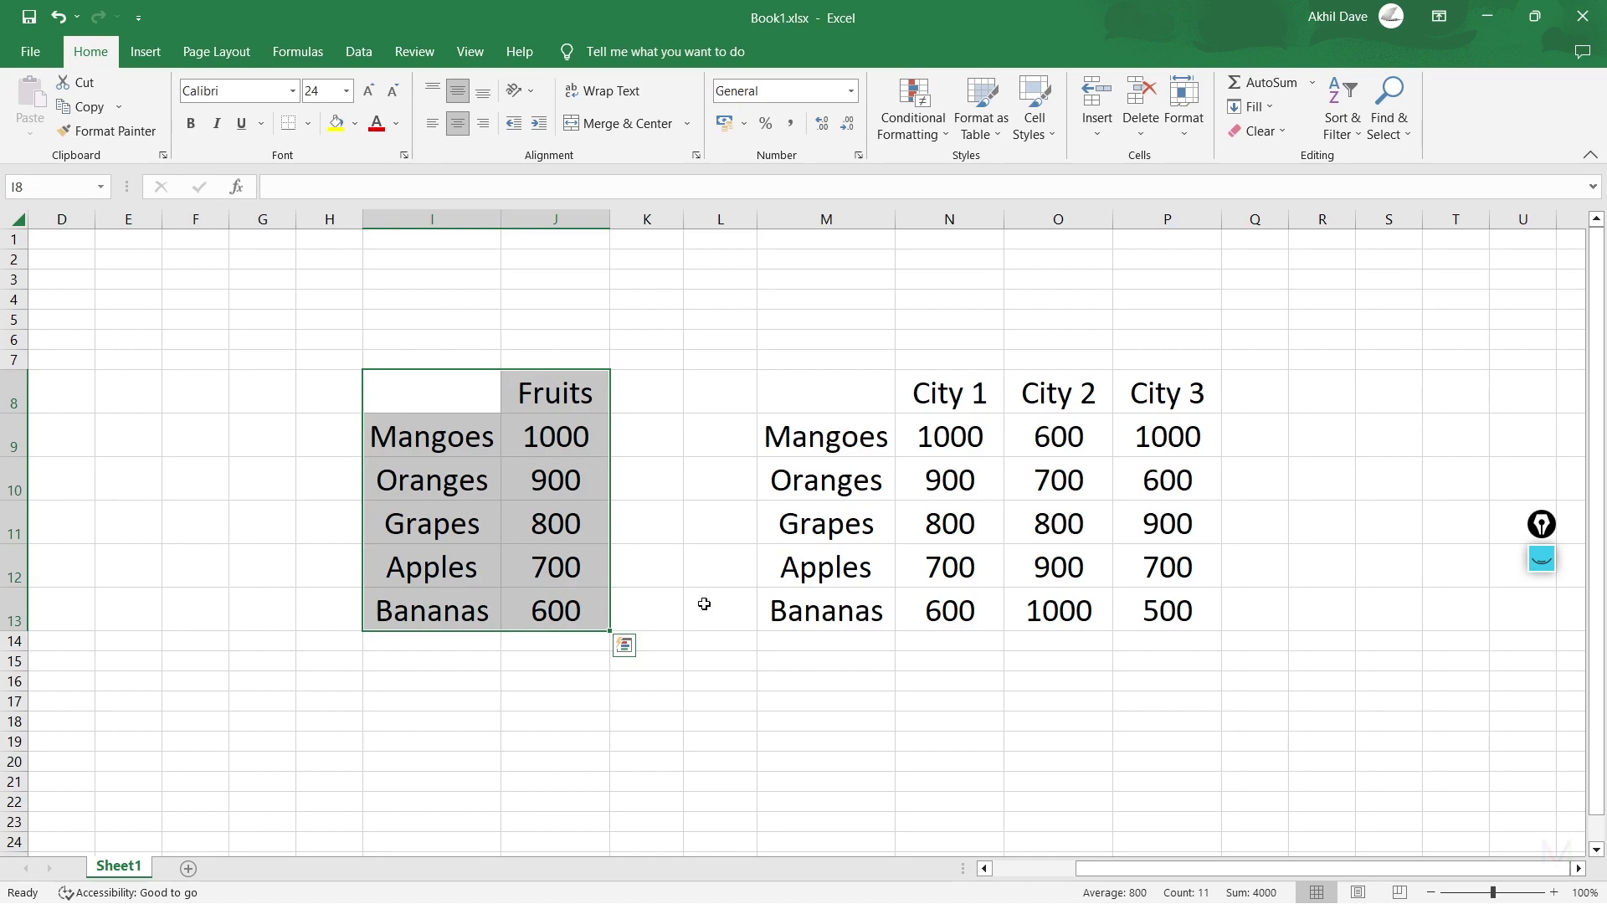
{"action": "key", "text": "ctrl+c"}
{"action": "key", "text": "alt+Tab"}
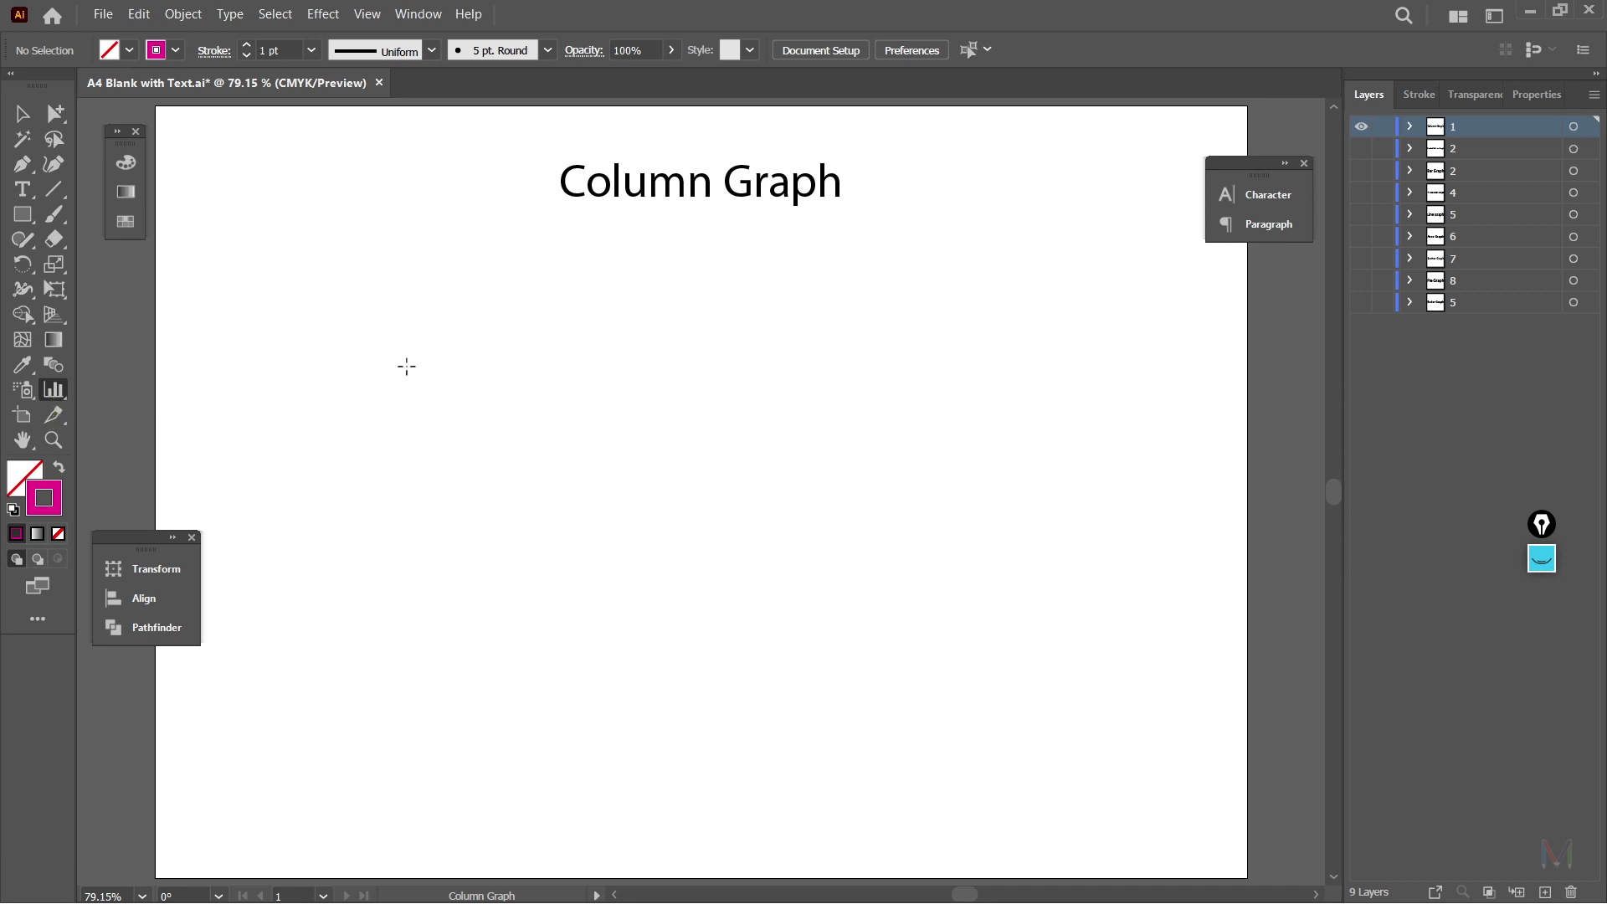
Step: Draw a column graph below the Column Graph title, then place its data window beside the graph and make it taller
{"action": "left_click_drag", "start_coordinate": [415, 352], "coordinate": [859, 601]}
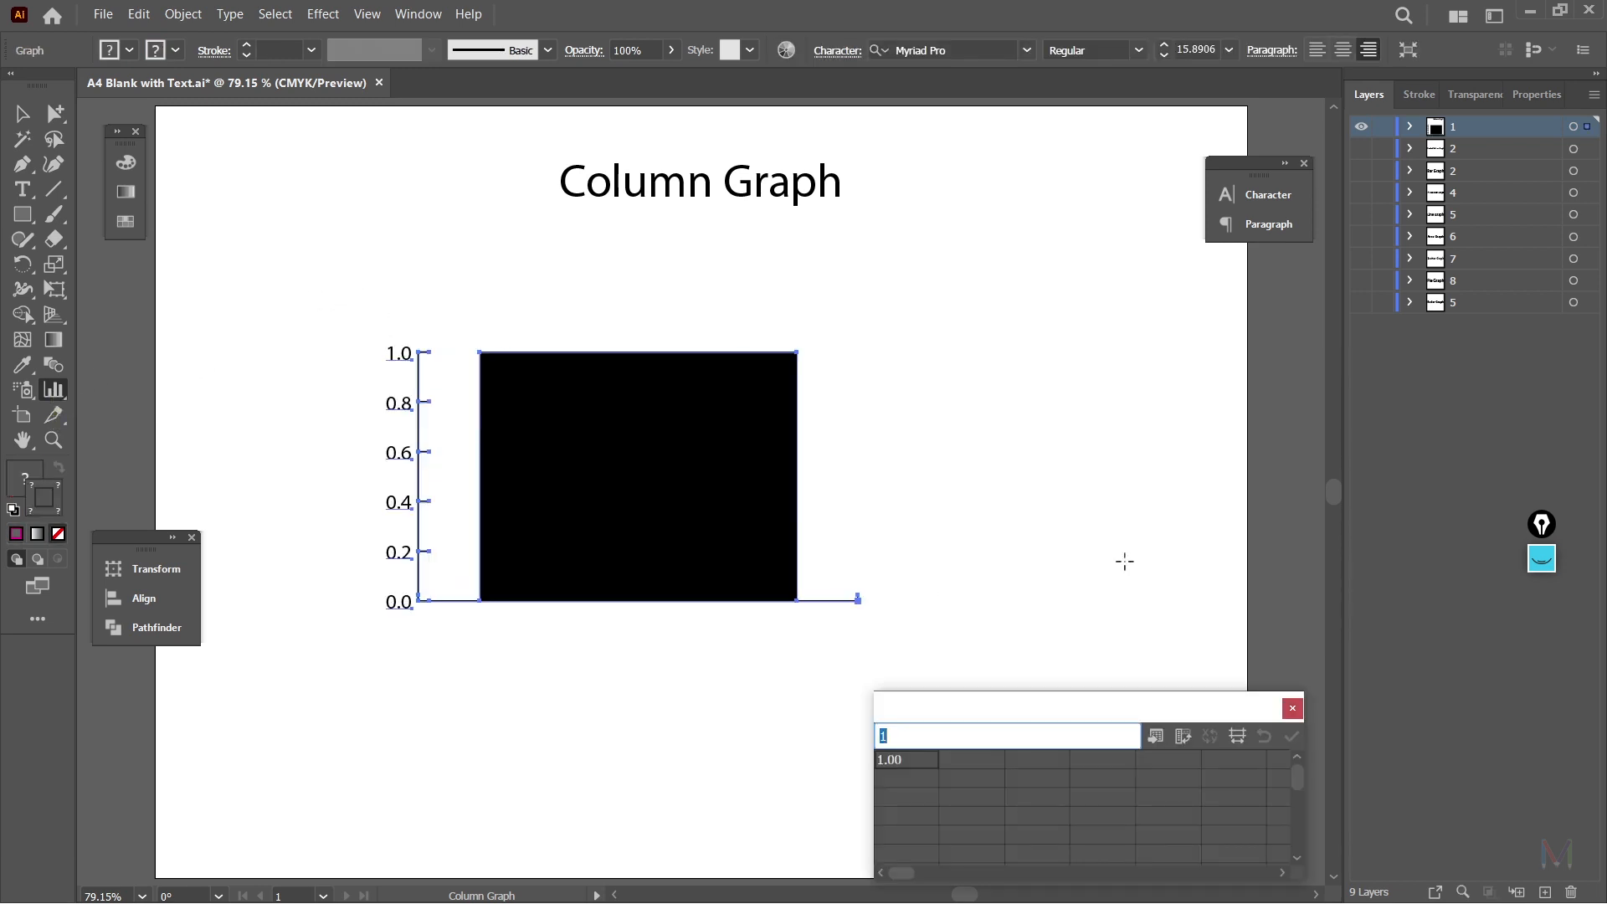
{"action": "left_click_drag", "start_coordinate": [1025, 717], "coordinate": [995, 406]}
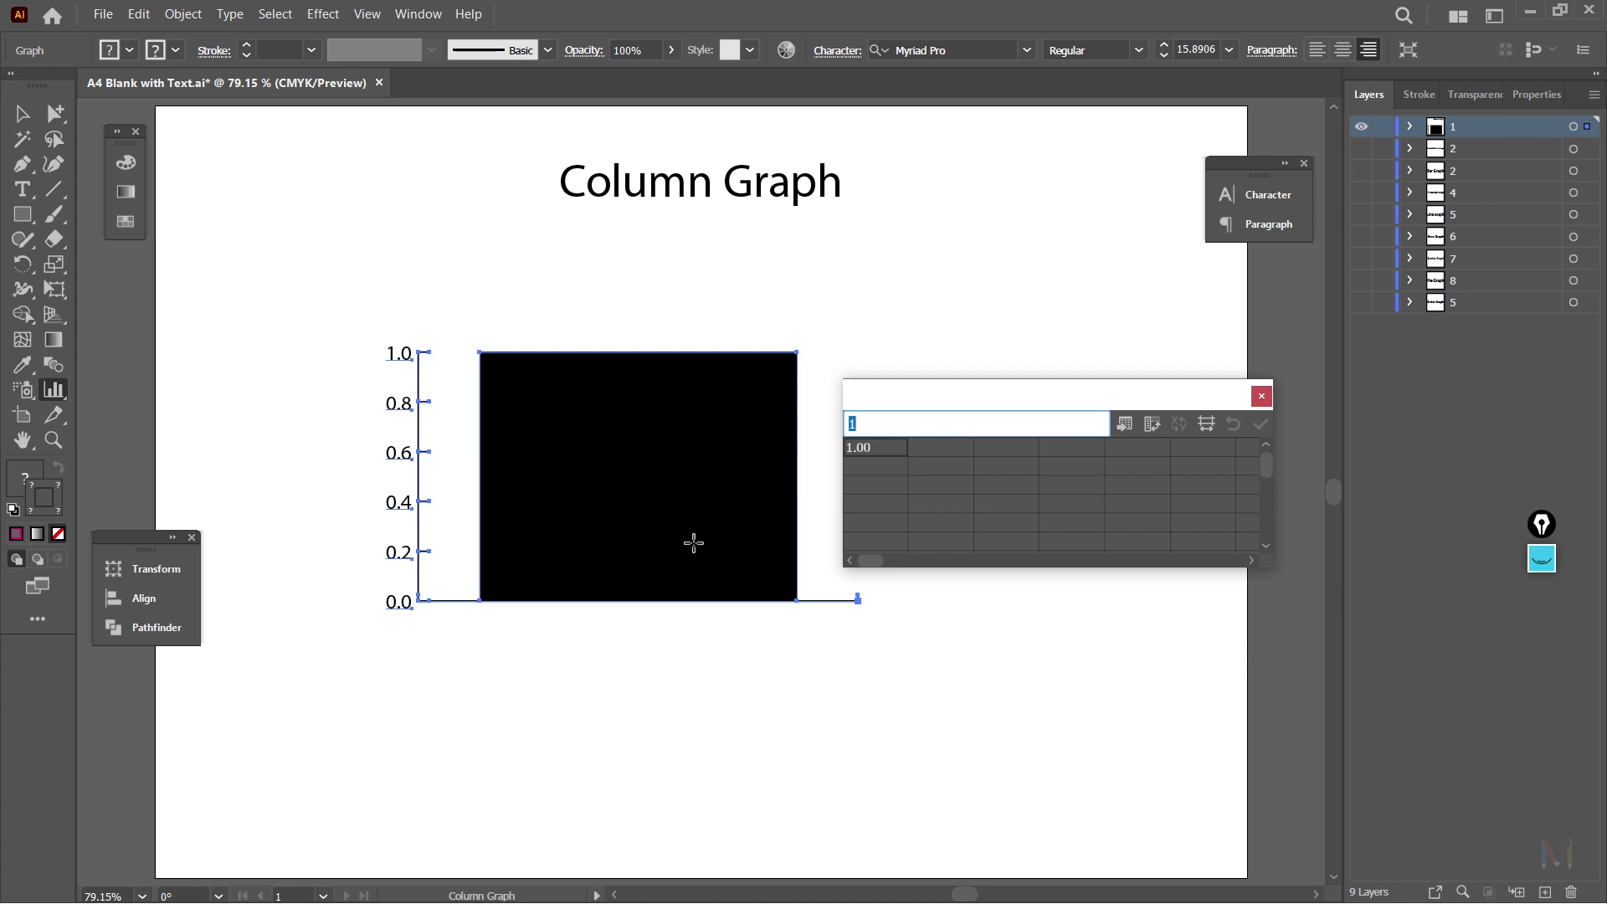
{"action": "mouse_move", "coordinate": [968, 398]}
{"action": "left_mouse_down"}
{"action": "mouse_move", "coordinate": [954, 380]}
{"action": "mouse_move", "coordinate": [960, 393]}
{"action": "left_mouse_up"}
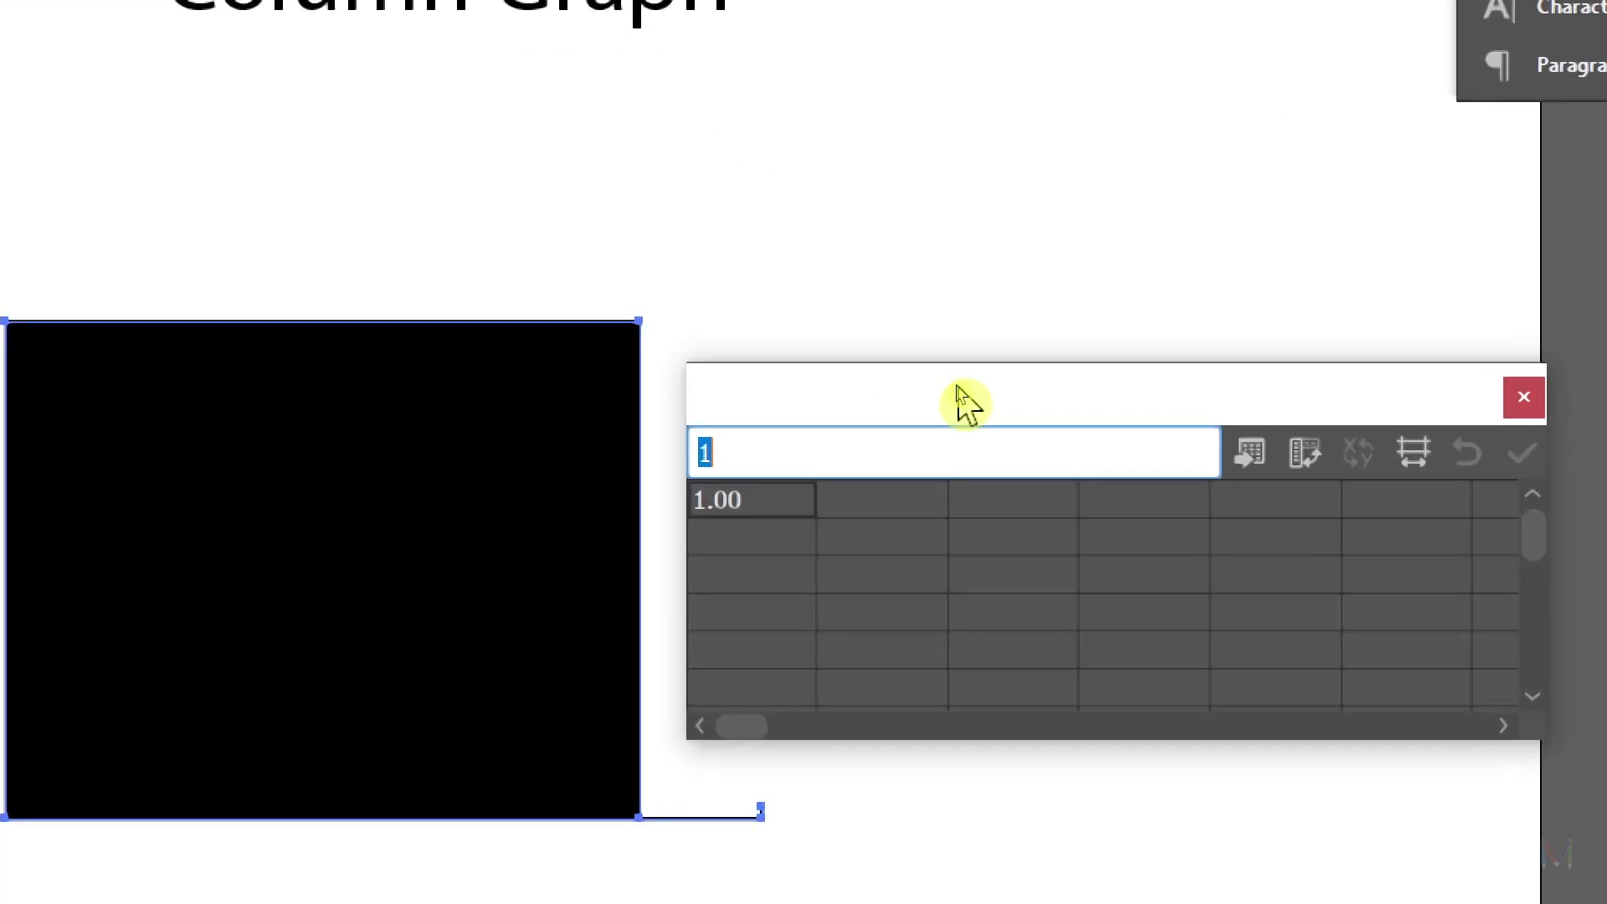
{"action": "left_click_drag", "start_coordinate": [963, 398], "coordinate": [940, 204]}
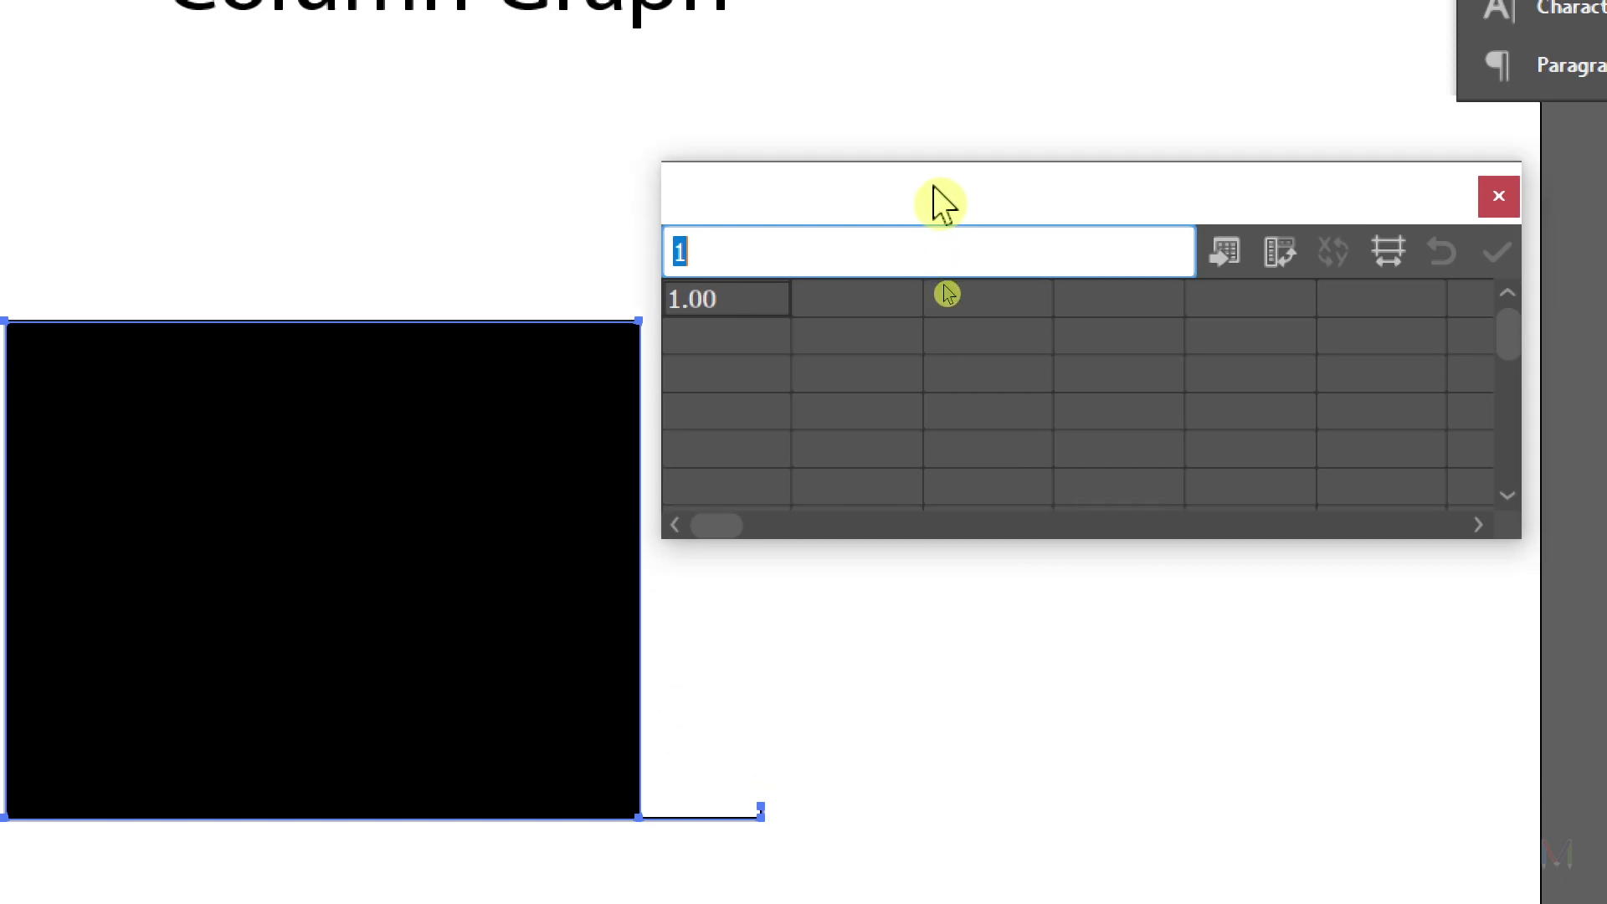
{"action": "left_click_drag", "start_coordinate": [965, 544], "coordinate": [972, 747]}
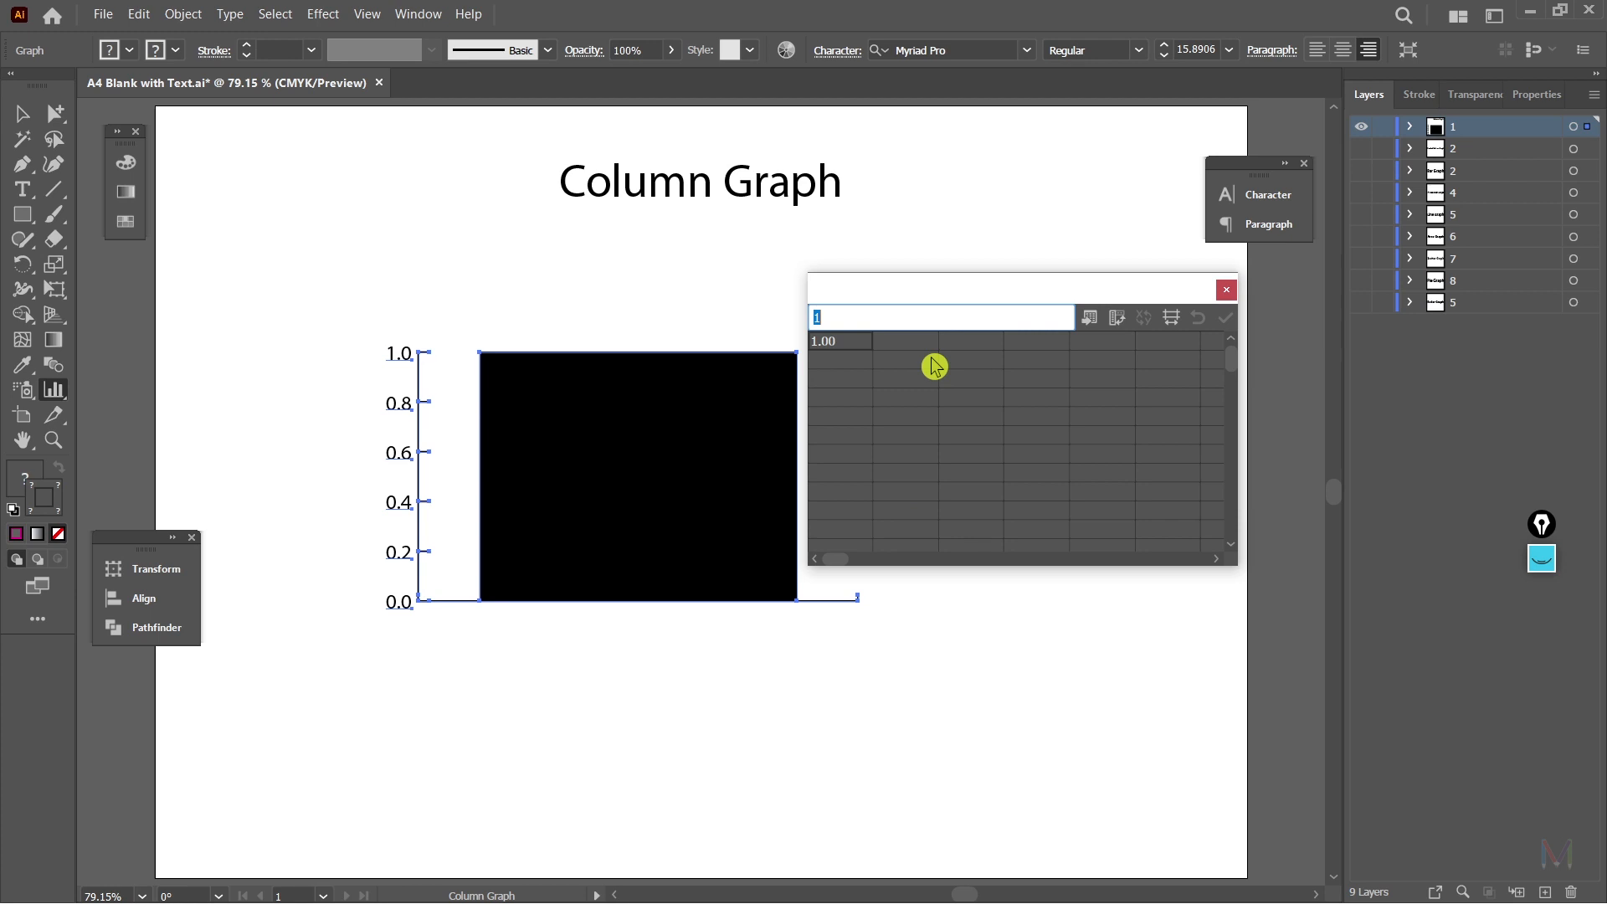
Step: Paste the copied Fruits table into the graph's data sheet and apply it to the graph
{"action": "key", "text": "ctrl+v"}
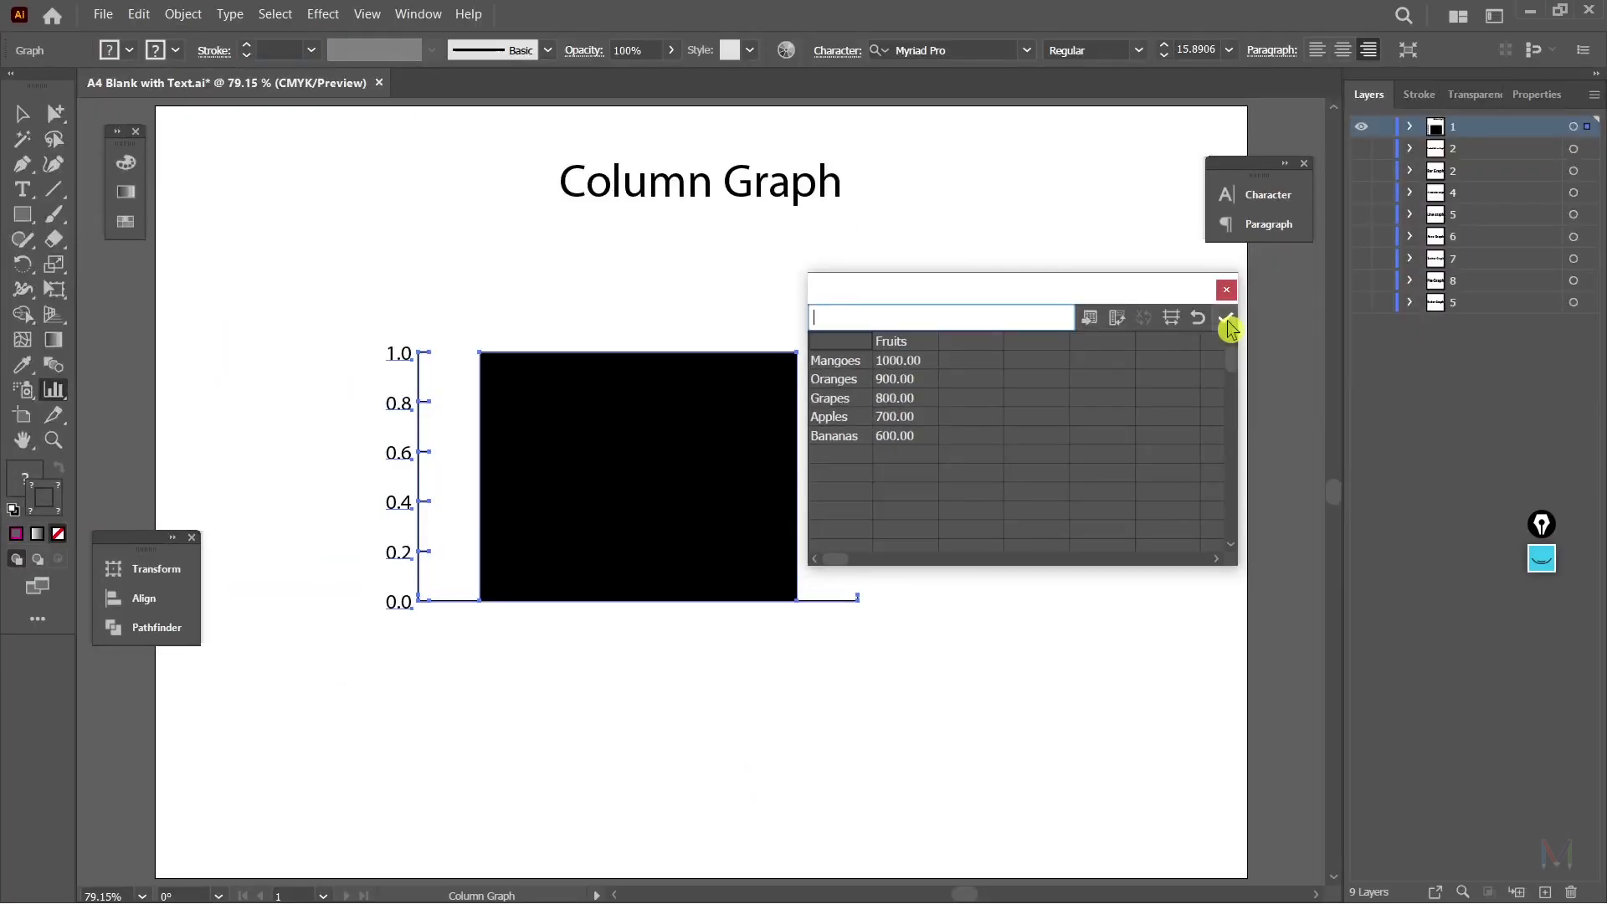
{"action": "left_click", "coordinate": [1226, 322]}
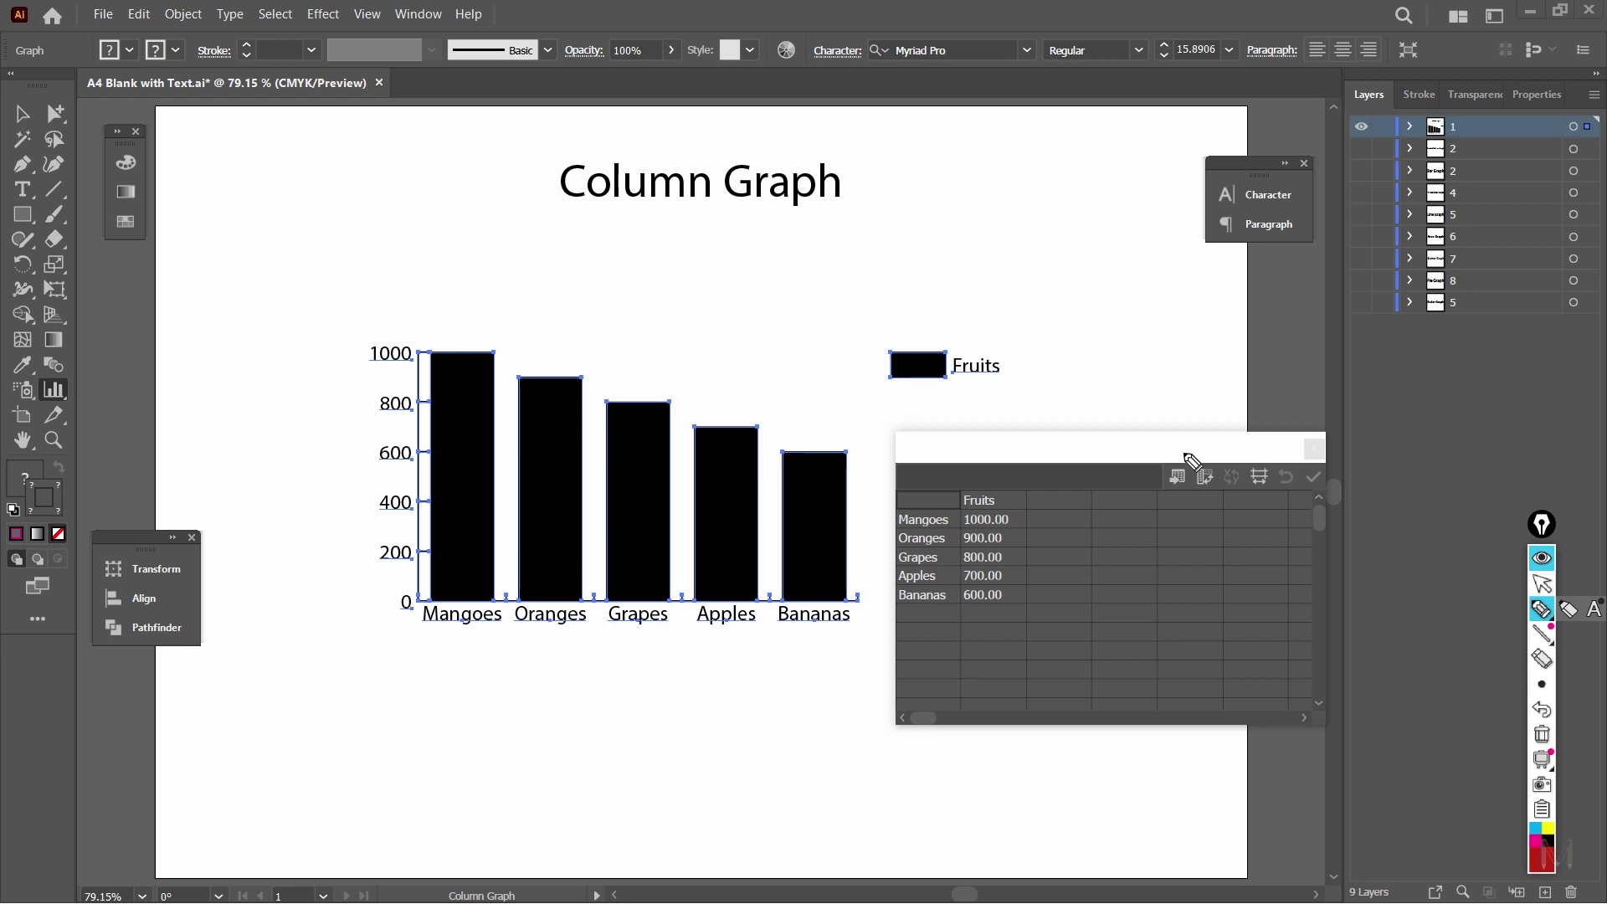
Step: Circle the Fruits legend and the row of fruit labels under the columns with the red annotation pen
{"action": "mouse_move", "coordinate": [975, 326]}
{"action": "left_mouse_down"}
{"action": "mouse_move", "coordinate": [880, 337]}
{"action": "mouse_move", "coordinate": [867, 372]}
{"action": "mouse_move", "coordinate": [893, 404]}
{"action": "mouse_move", "coordinate": [985, 414]}
{"action": "mouse_move", "coordinate": [1014, 388]}
{"action": "mouse_move", "coordinate": [1012, 344]}
{"action": "mouse_move", "coordinate": [976, 330]}
{"action": "left_mouse_up"}
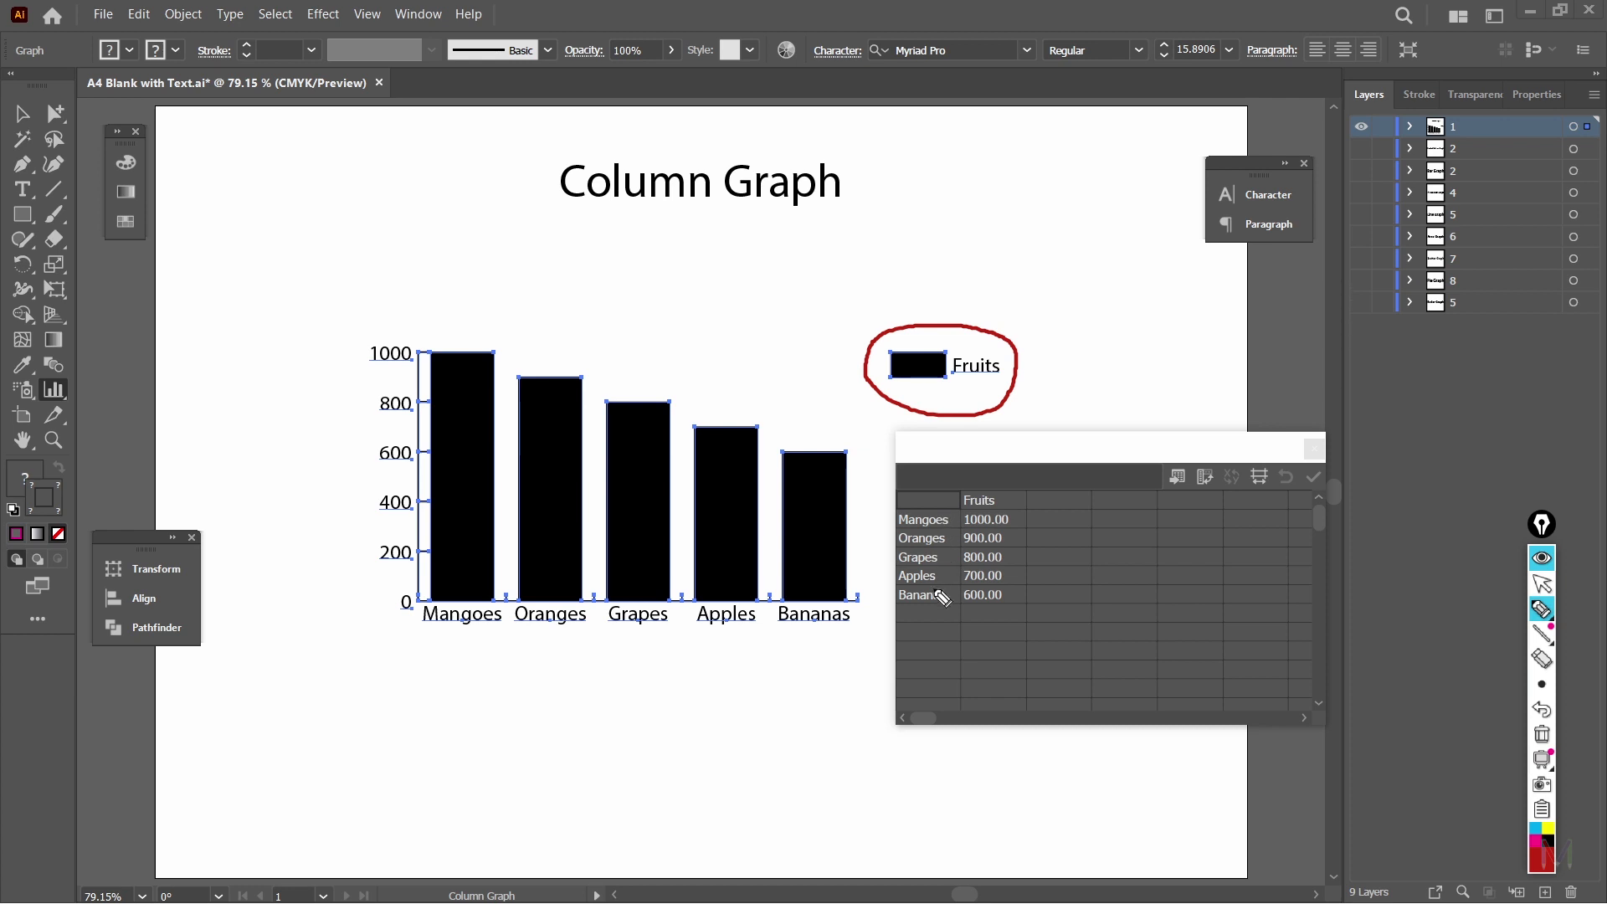
{"action": "mouse_move", "coordinate": [381, 596]}
{"action": "left_mouse_down"}
{"action": "mouse_move", "coordinate": [395, 624]}
{"action": "mouse_move", "coordinate": [478, 660]}
{"action": "mouse_move", "coordinate": [711, 661]}
{"action": "mouse_move", "coordinate": [849, 638]}
{"action": "mouse_move", "coordinate": [879, 614]}
{"action": "mouse_move", "coordinate": [851, 572]}
{"action": "mouse_move", "coordinate": [725, 561]}
{"action": "mouse_move", "coordinate": [520, 563]}
{"action": "mouse_move", "coordinate": [410, 576]}
{"action": "mouse_move", "coordinate": [383, 600]}
{"action": "left_mouse_up"}
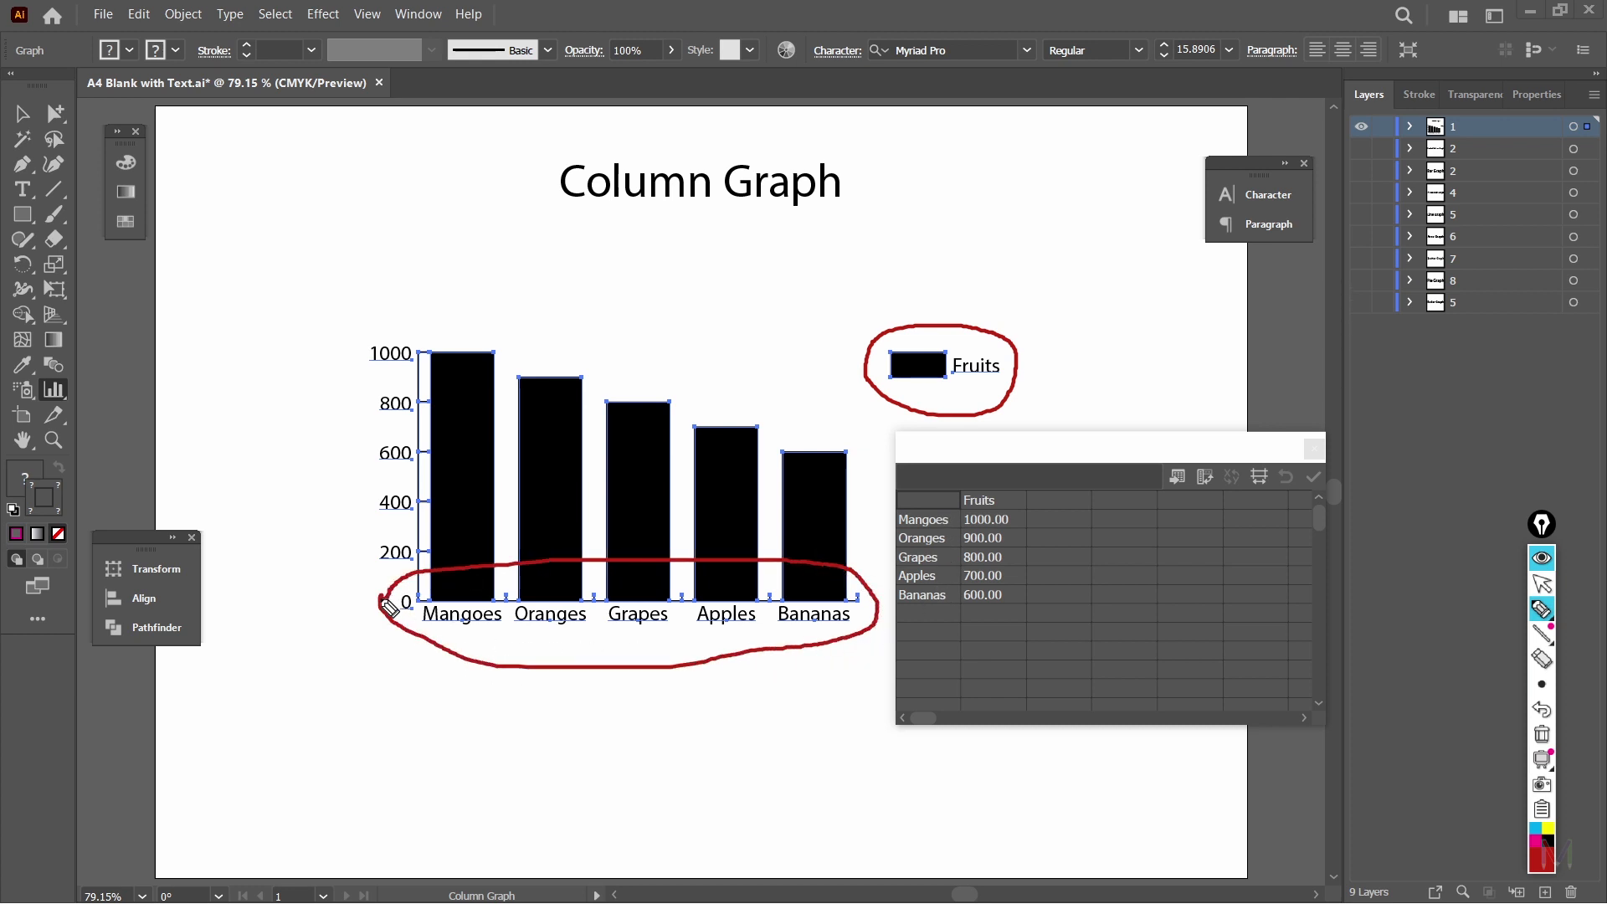
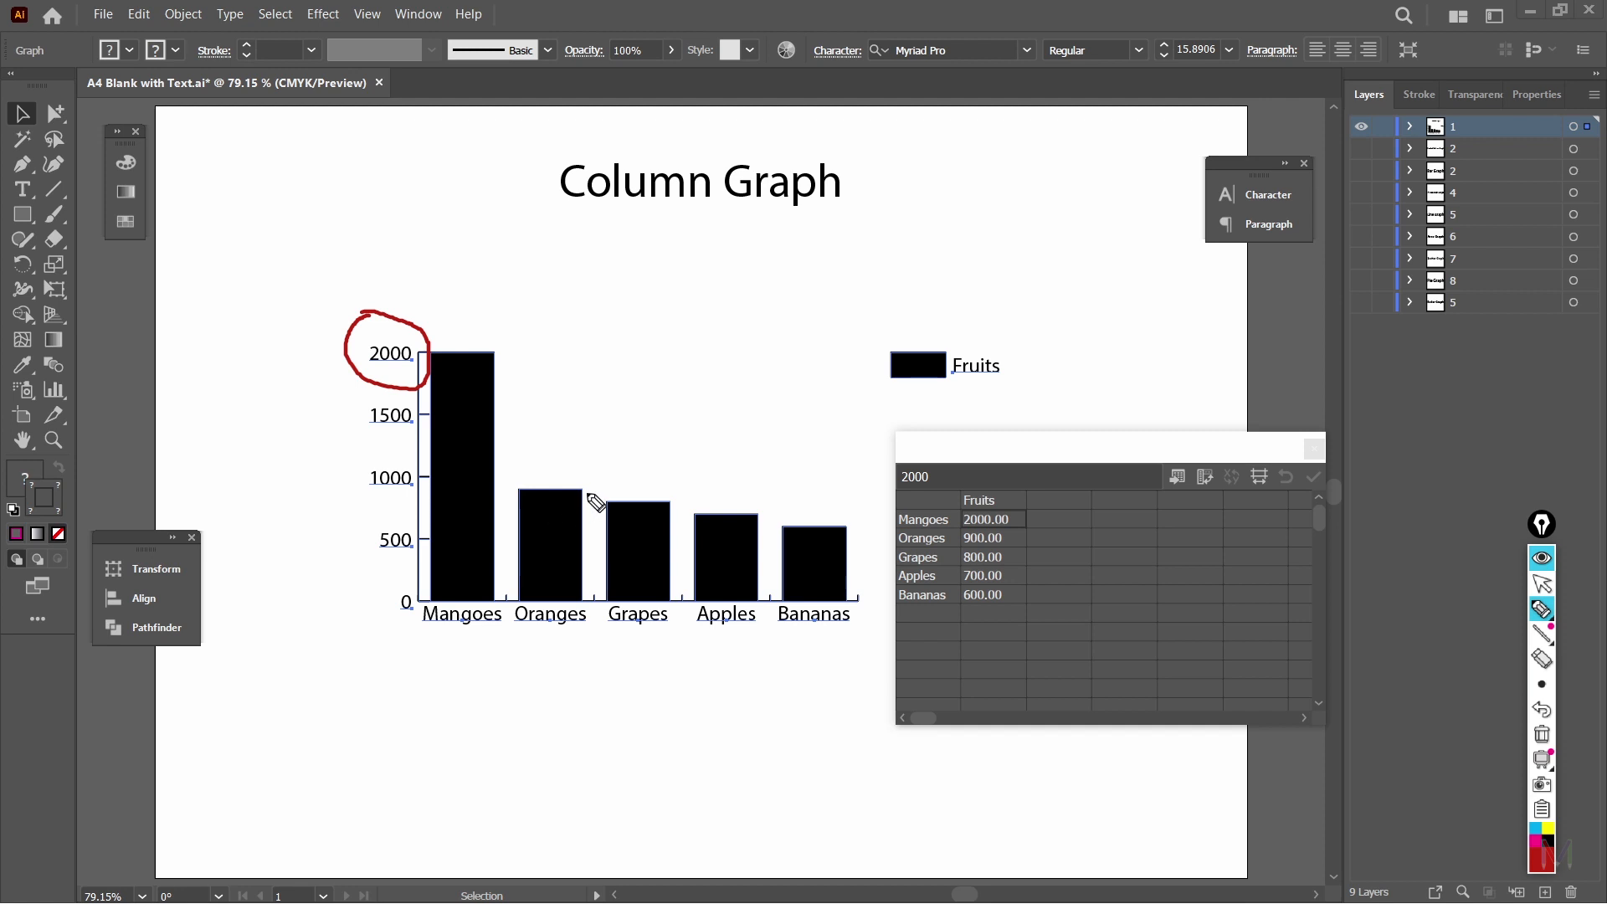
Step: Circle the top of the Mangoes column and draw red annotation lines from the other four columns' tops to the value axis
{"action": "left_click_drag", "start_coordinate": [586, 491], "coordinate": [349, 495]}
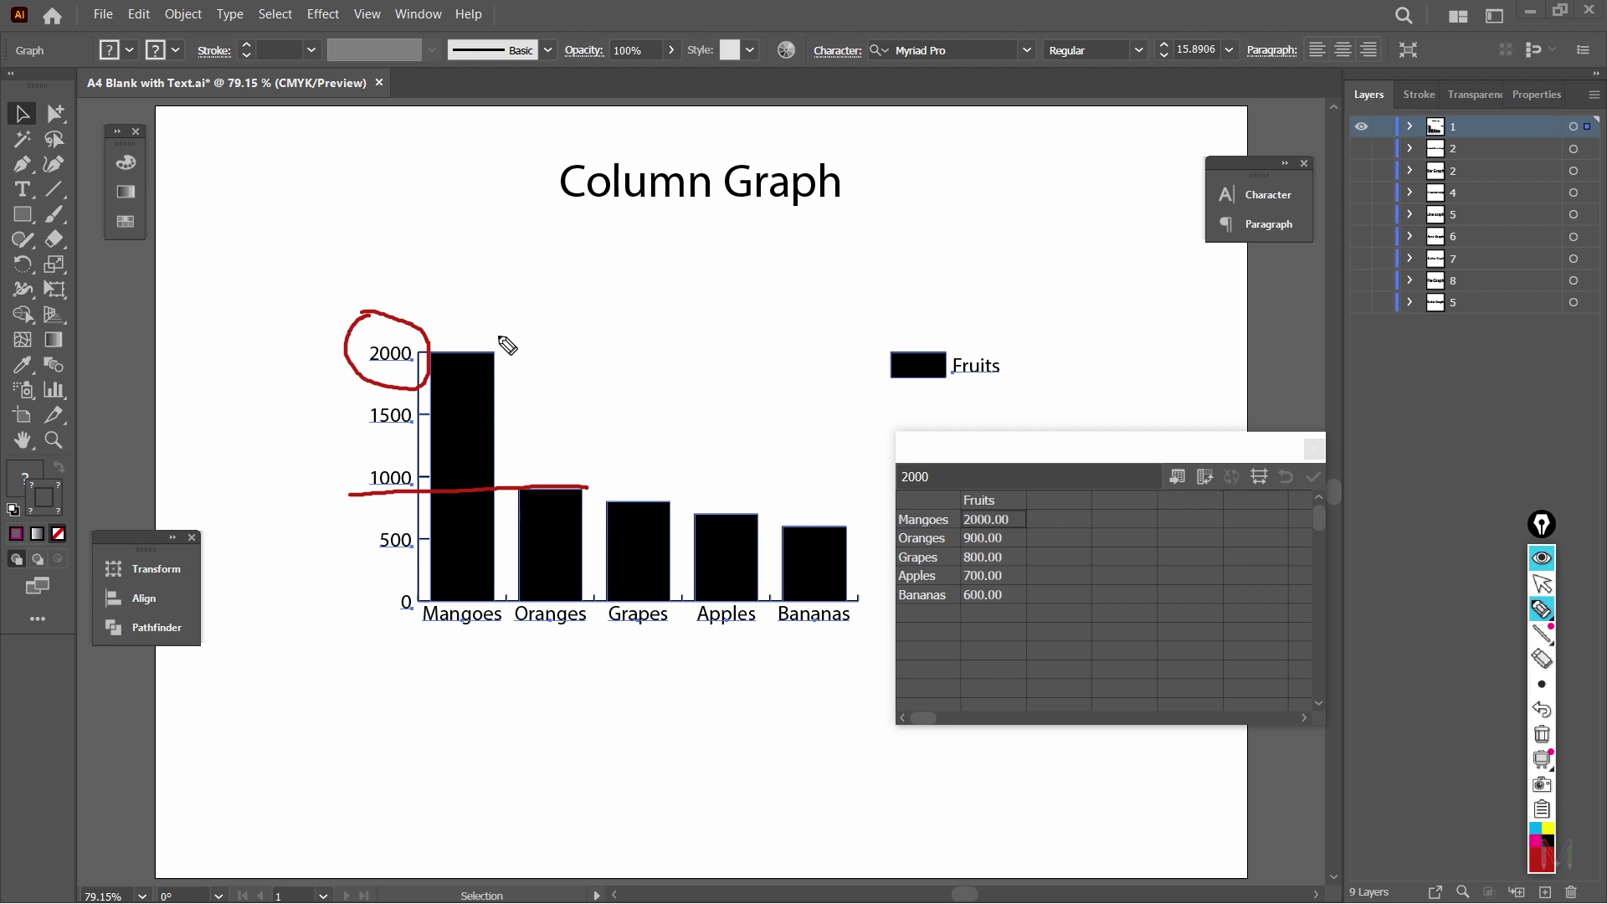
{"action": "mouse_move", "coordinate": [484, 327]}
{"action": "left_mouse_down"}
{"action": "mouse_move", "coordinate": [354, 333]}
{"action": "mouse_move", "coordinate": [351, 370]}
{"action": "mouse_move", "coordinate": [455, 381]}
{"action": "mouse_move", "coordinate": [496, 366]}
{"action": "mouse_move", "coordinate": [476, 322]}
{"action": "left_mouse_up"}
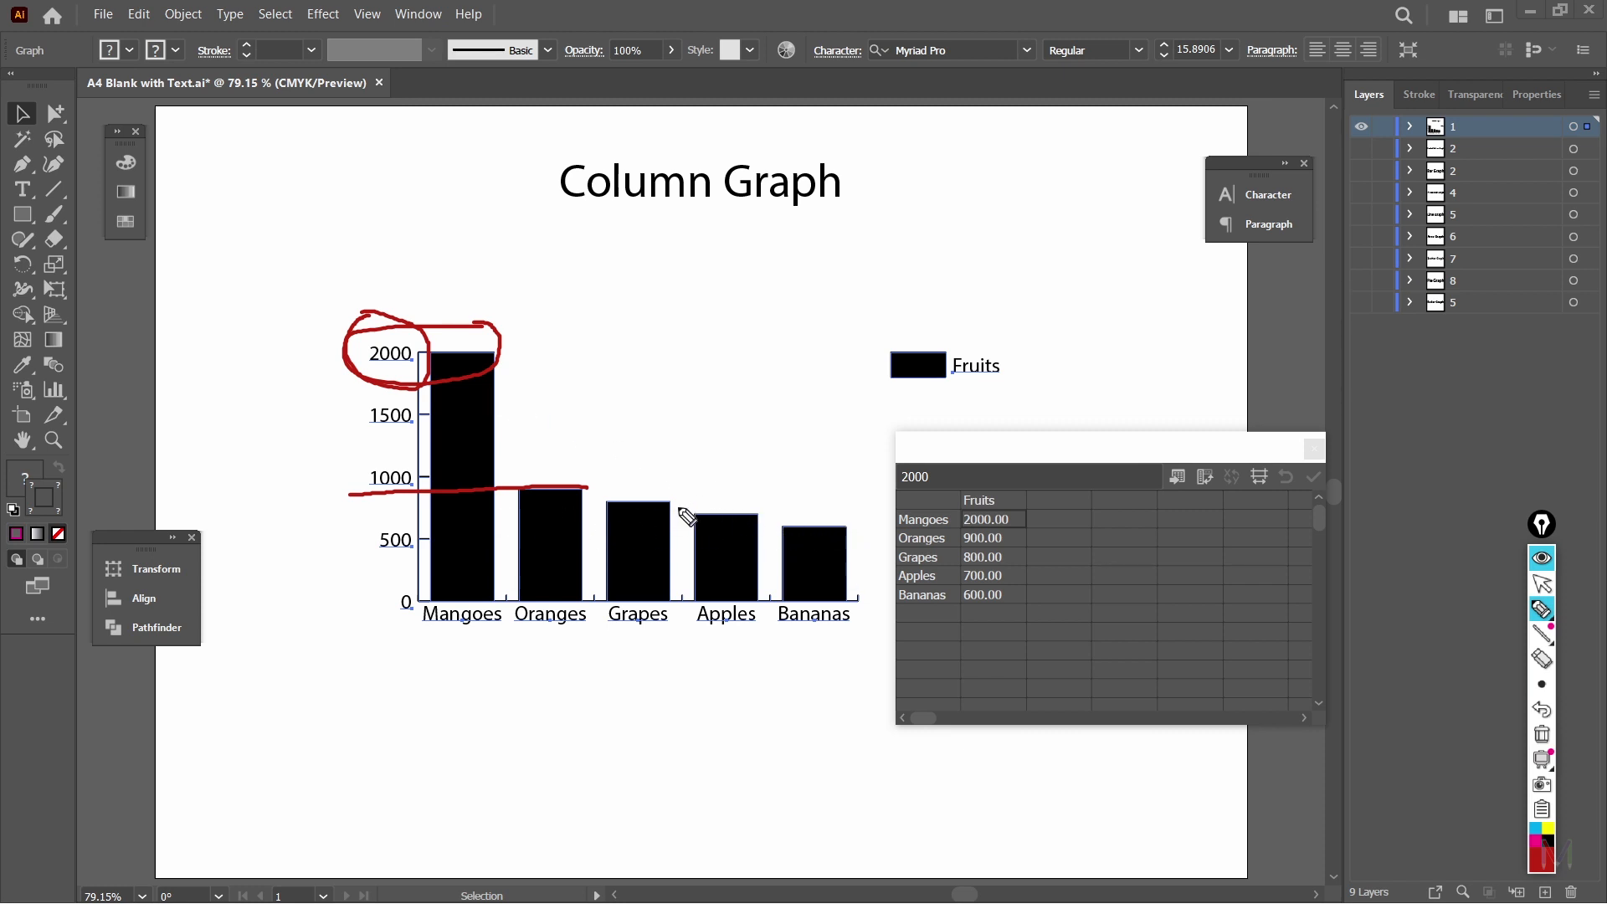
{"action": "left_click_drag", "start_coordinate": [679, 503], "coordinate": [369, 498]}
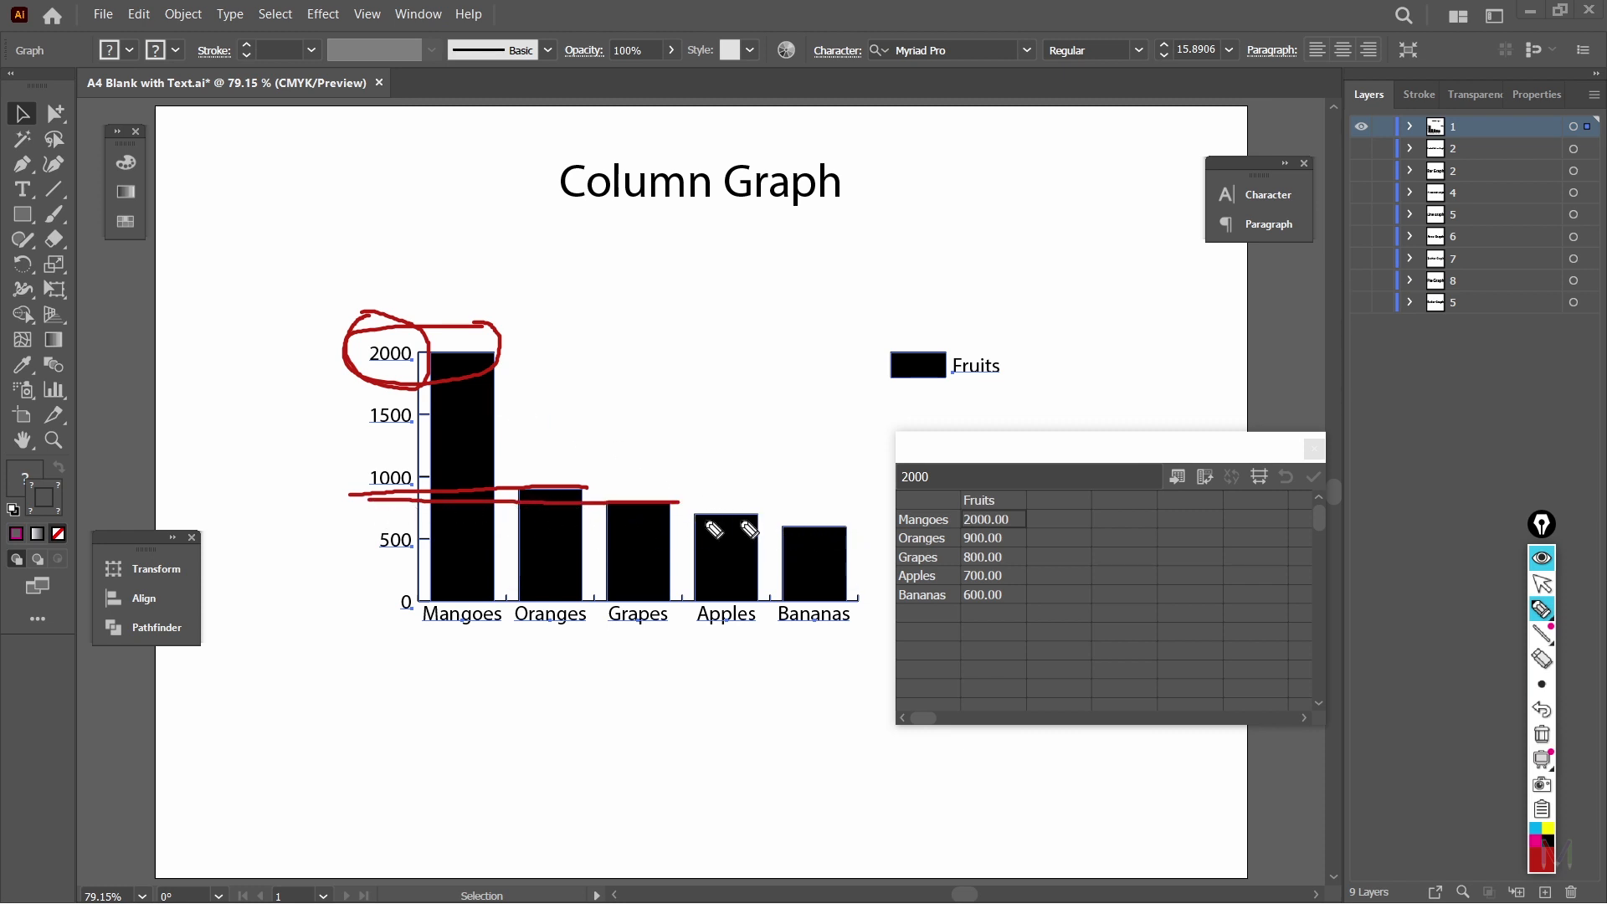
{"action": "left_click_drag", "start_coordinate": [768, 517], "coordinate": [375, 519]}
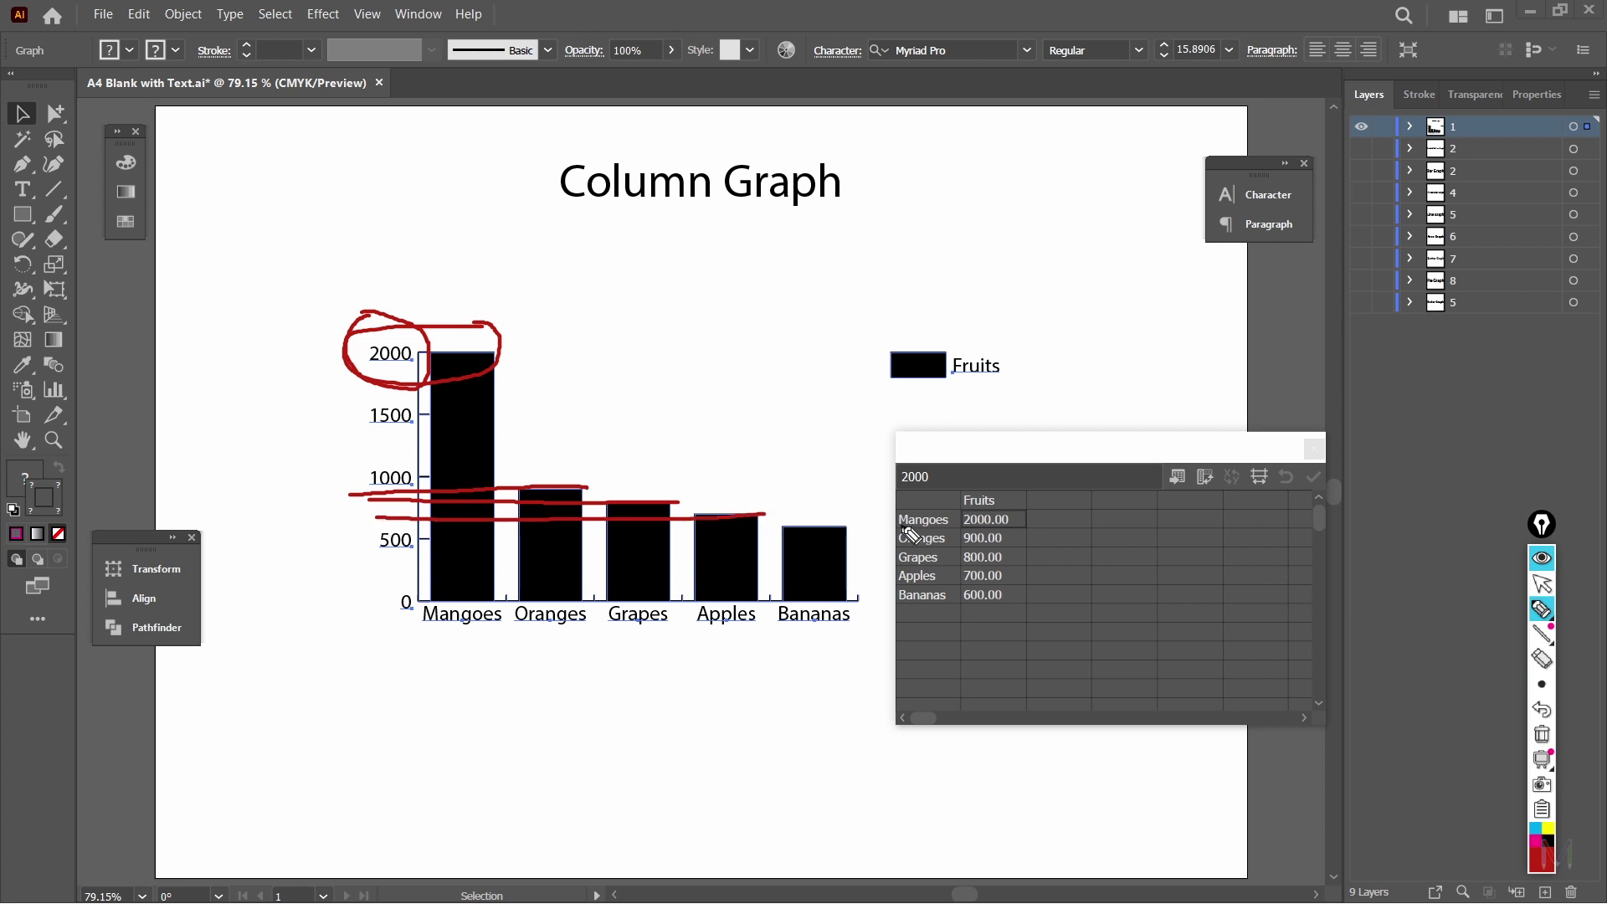
{"action": "left_click_drag", "start_coordinate": [856, 526], "coordinate": [372, 525]}
{"action": "mouse_move", "coordinate": [1541, 619]}
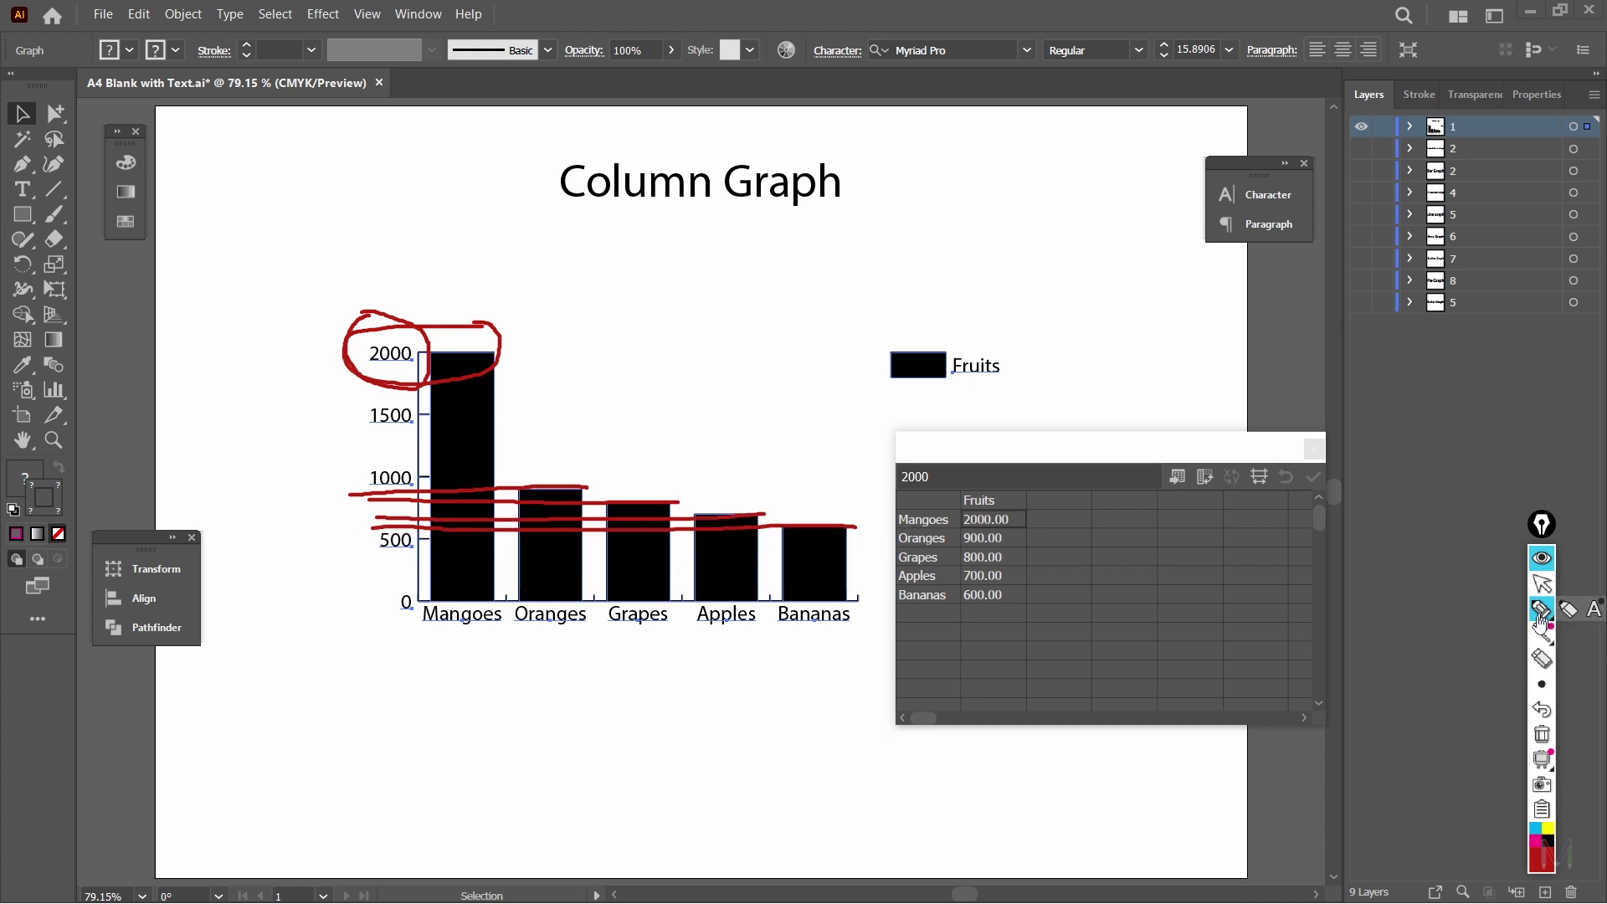
Step: Clear all red annotation marks from the graph and put the annotation tools away
{"action": "left_click", "coordinate": [1547, 733]}
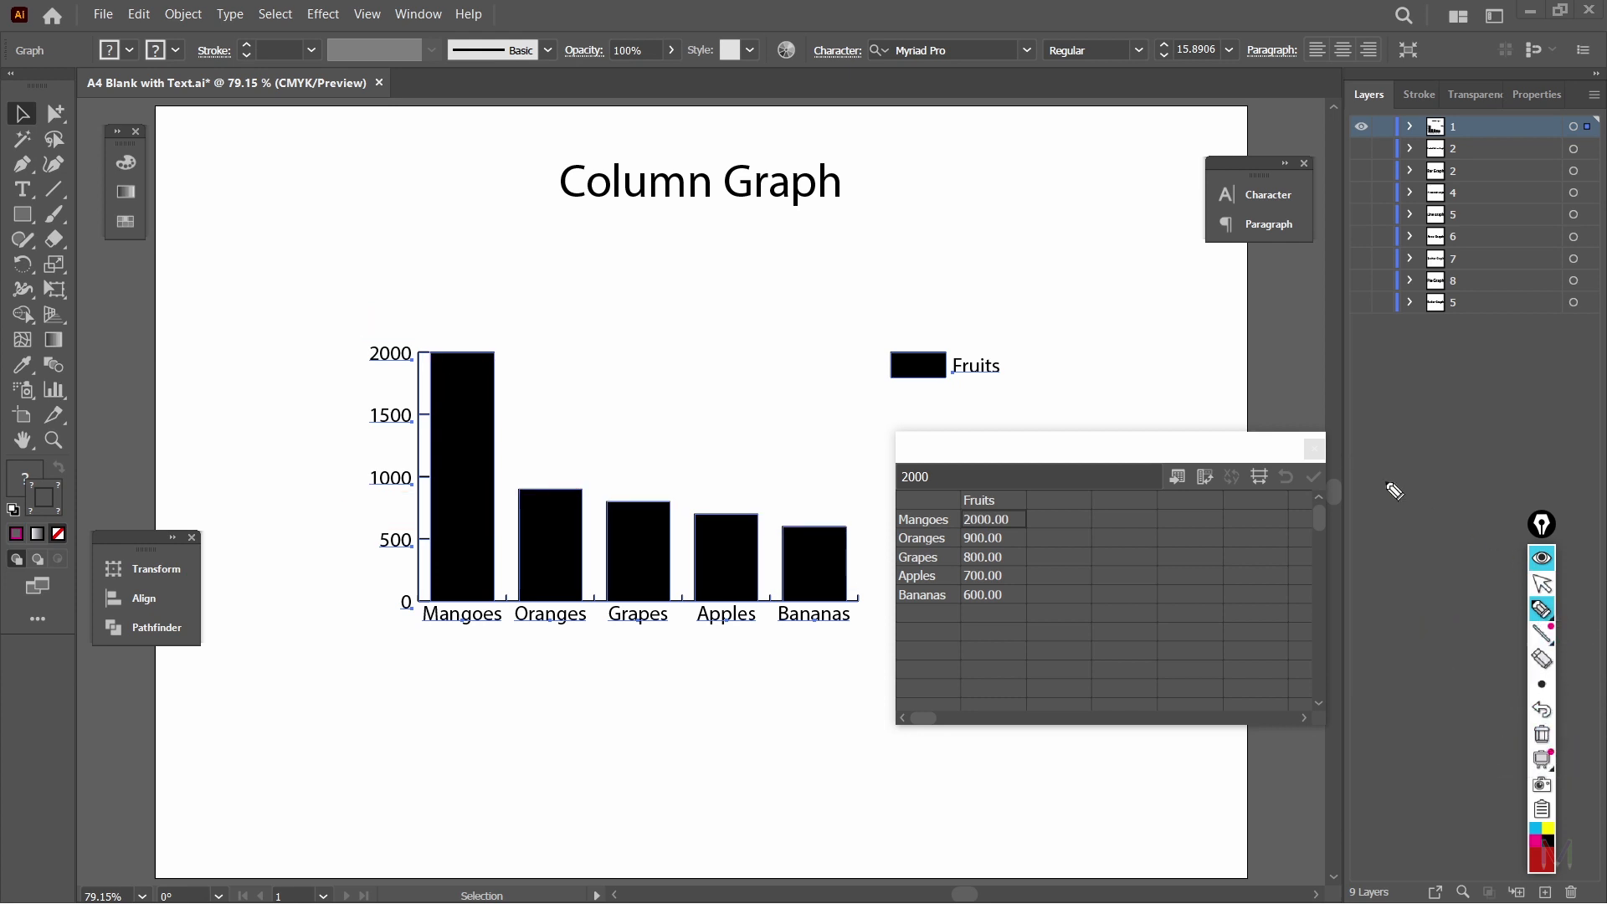
{"action": "left_click", "coordinate": [1101, 446]}
{"action": "left_click", "coordinate": [1541, 558]}
Step: Rename the Fruits column heading in the graph data to Quantity, apply the change and close the data window
{"action": "left_click", "coordinate": [987, 503]}
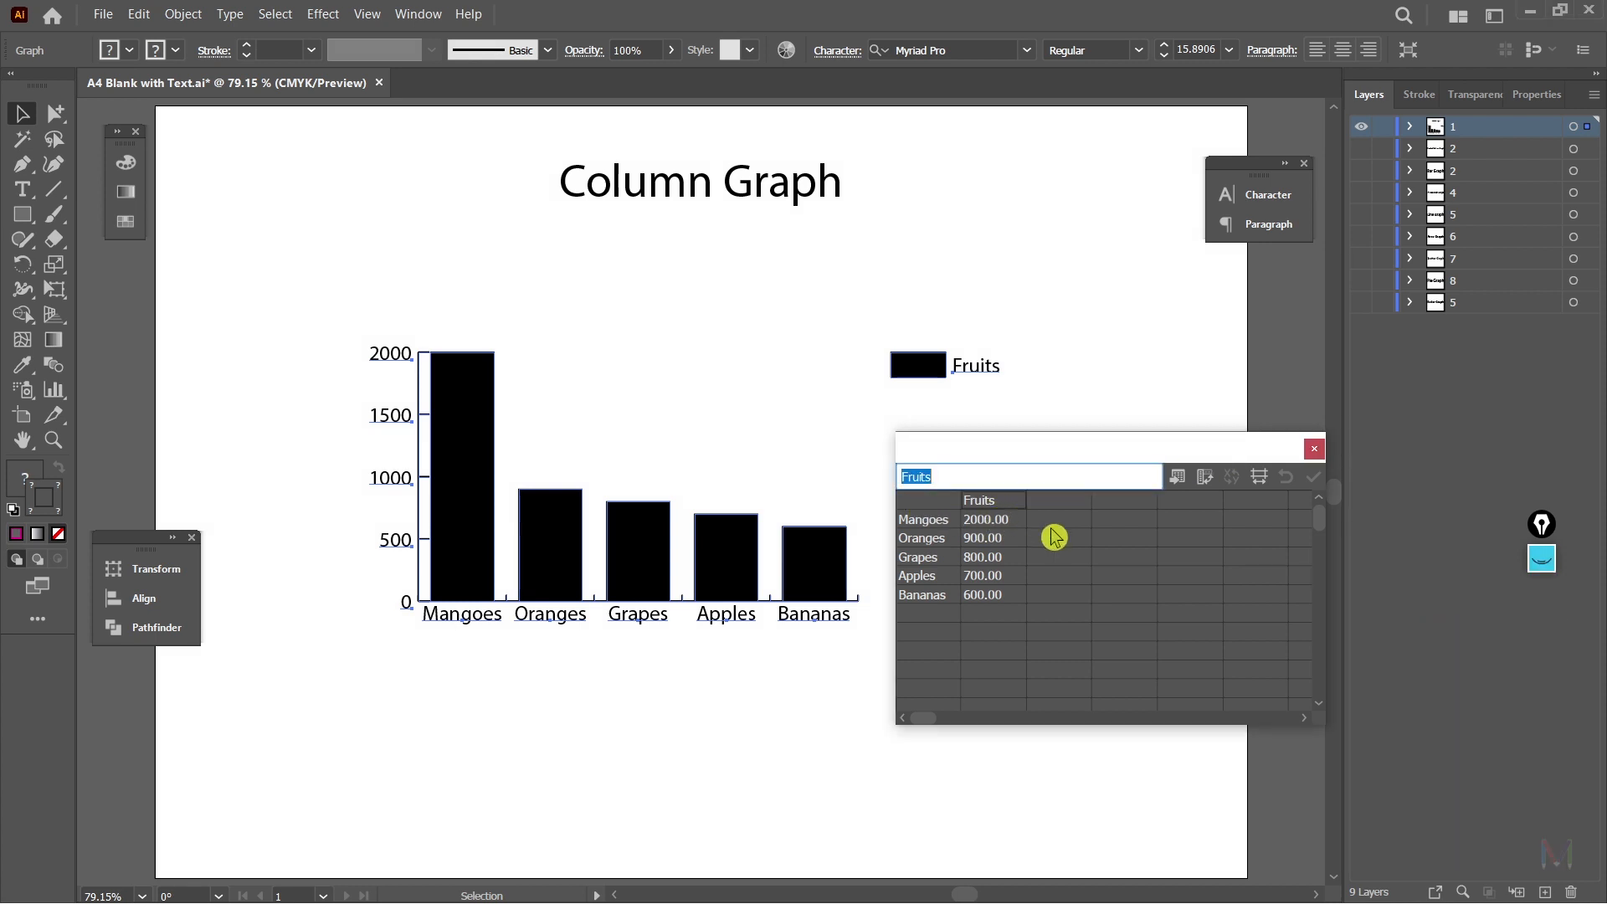
{"action": "type", "text": "Qu"}
{"action": "key", "text": "Return"}
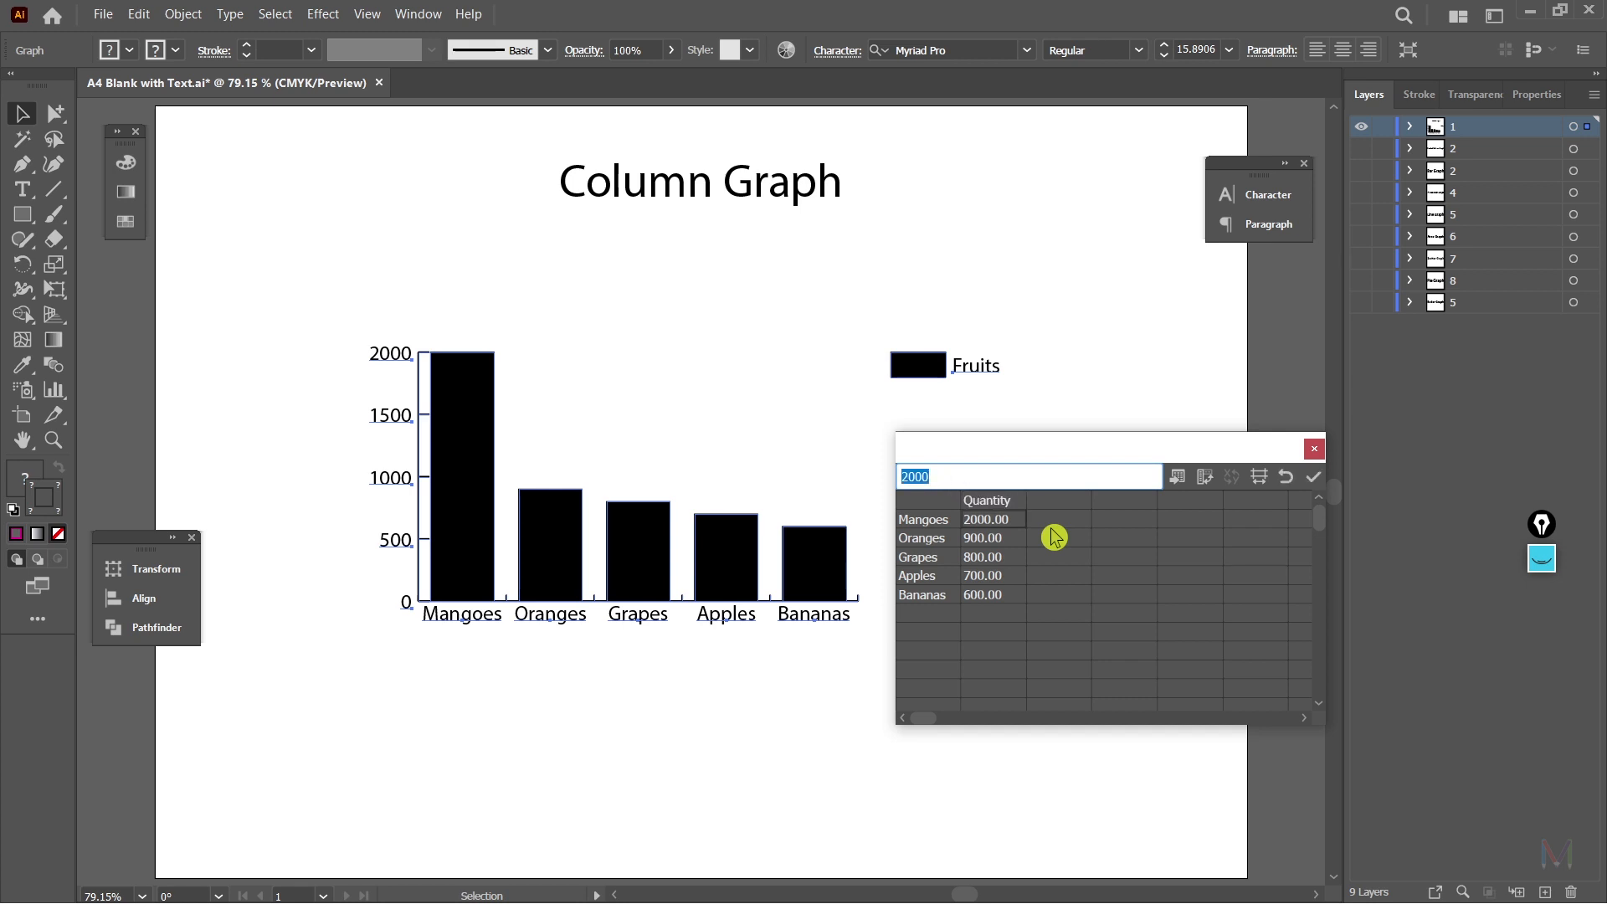
{"action": "left_click", "coordinate": [1313, 476]}
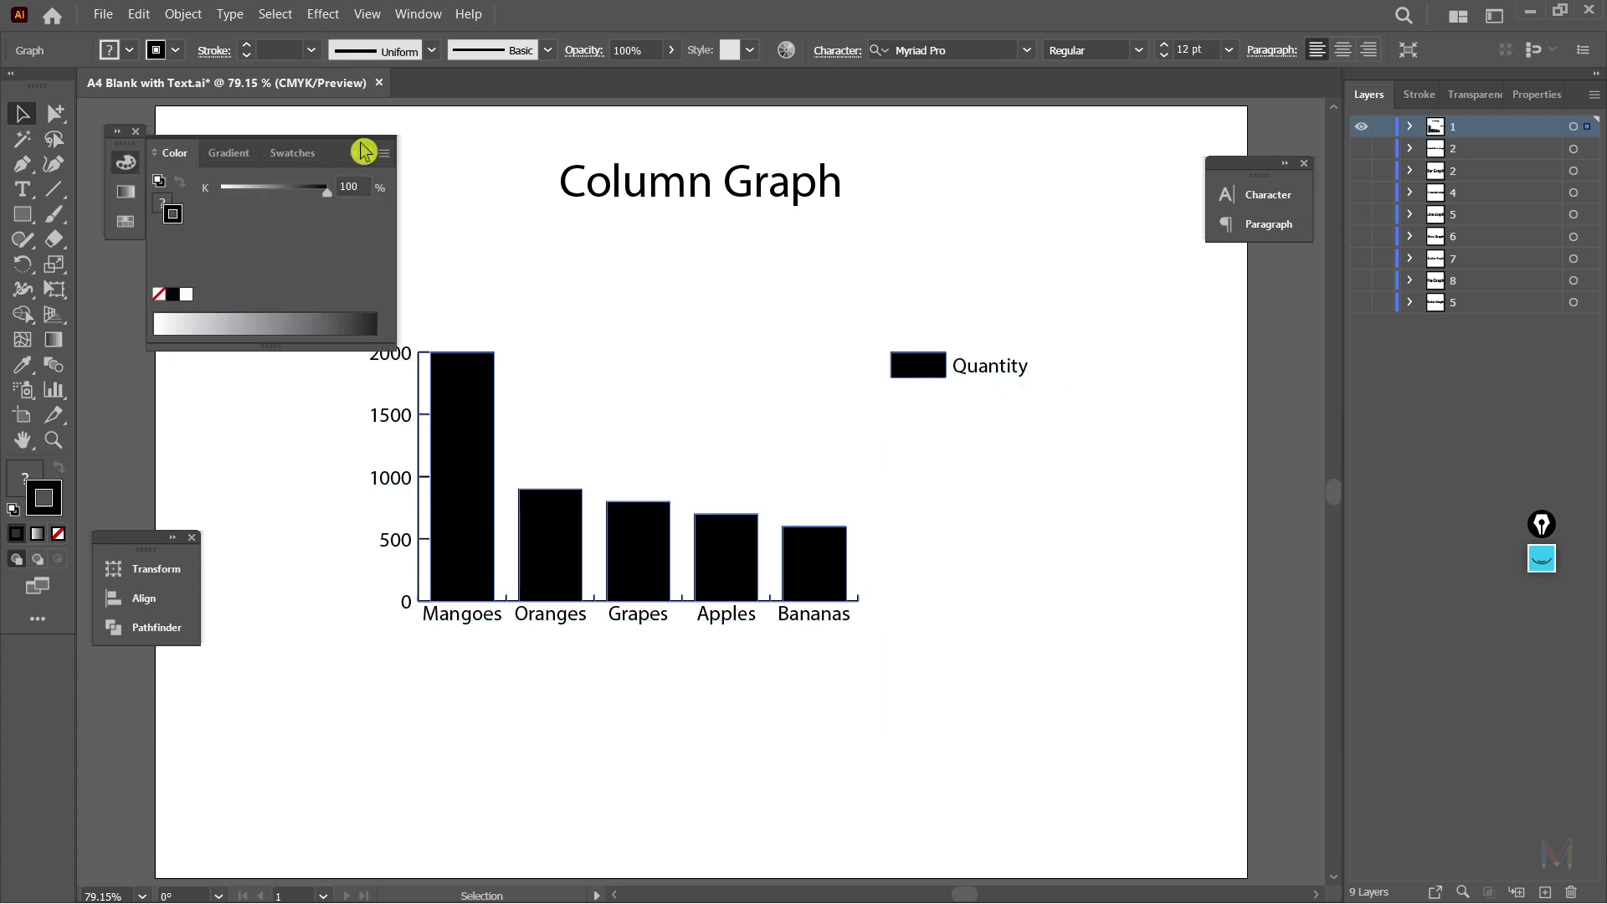
{"action": "left_click", "coordinate": [357, 151]}
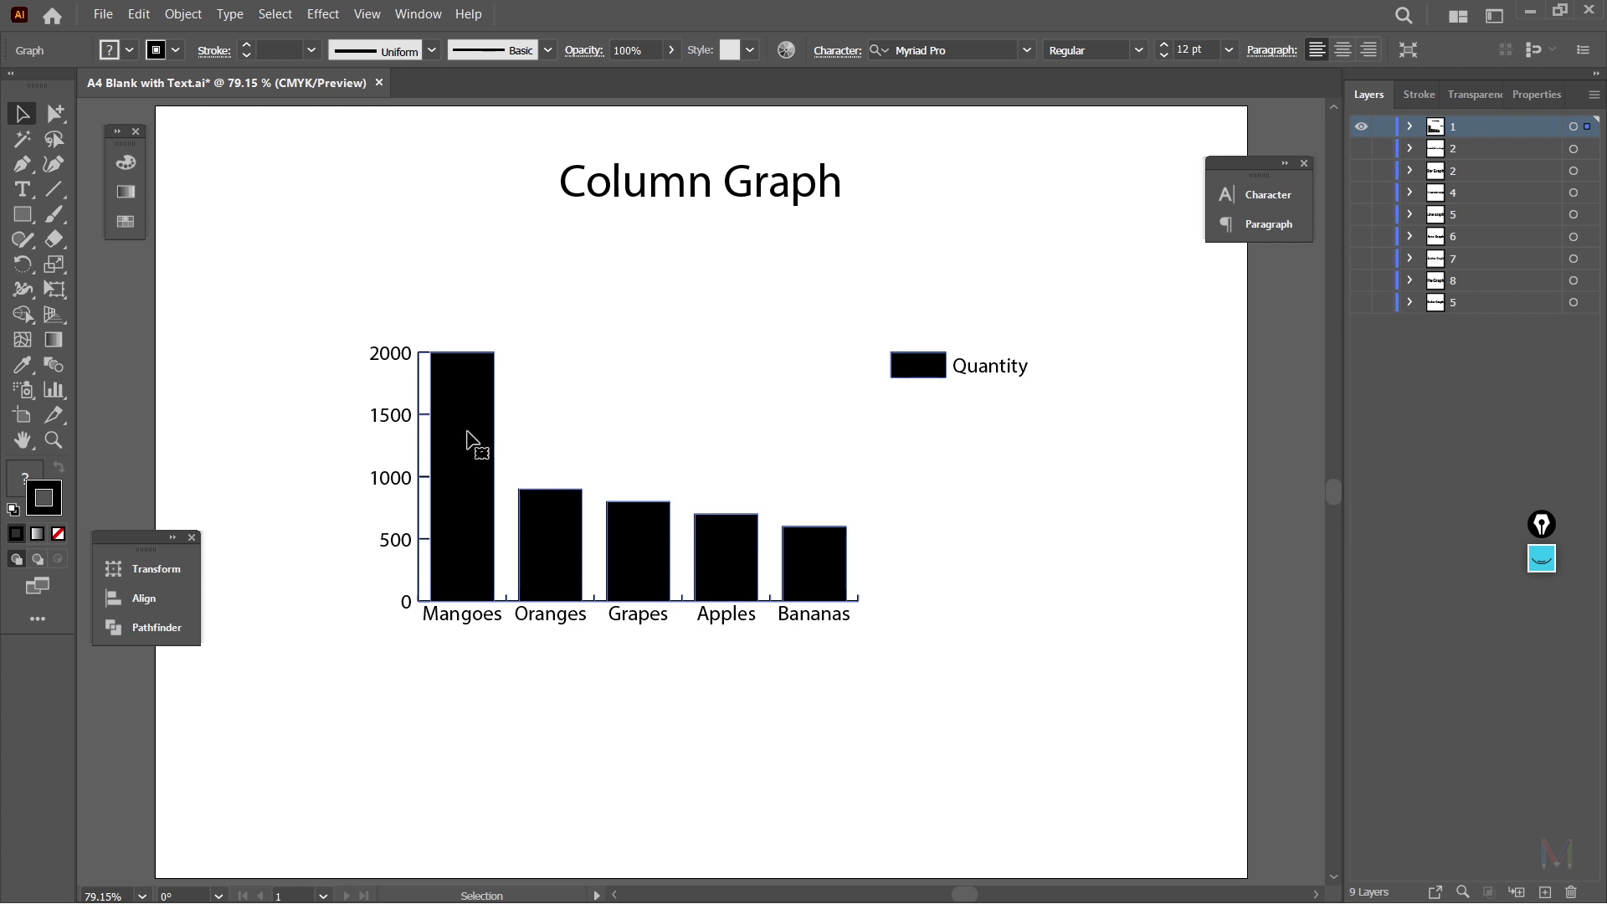
Step: Try red, cyan and red-orange fills on all columns and the legend box, finishing with the light orange swatch
{"action": "left_click", "coordinate": [22, 478]}
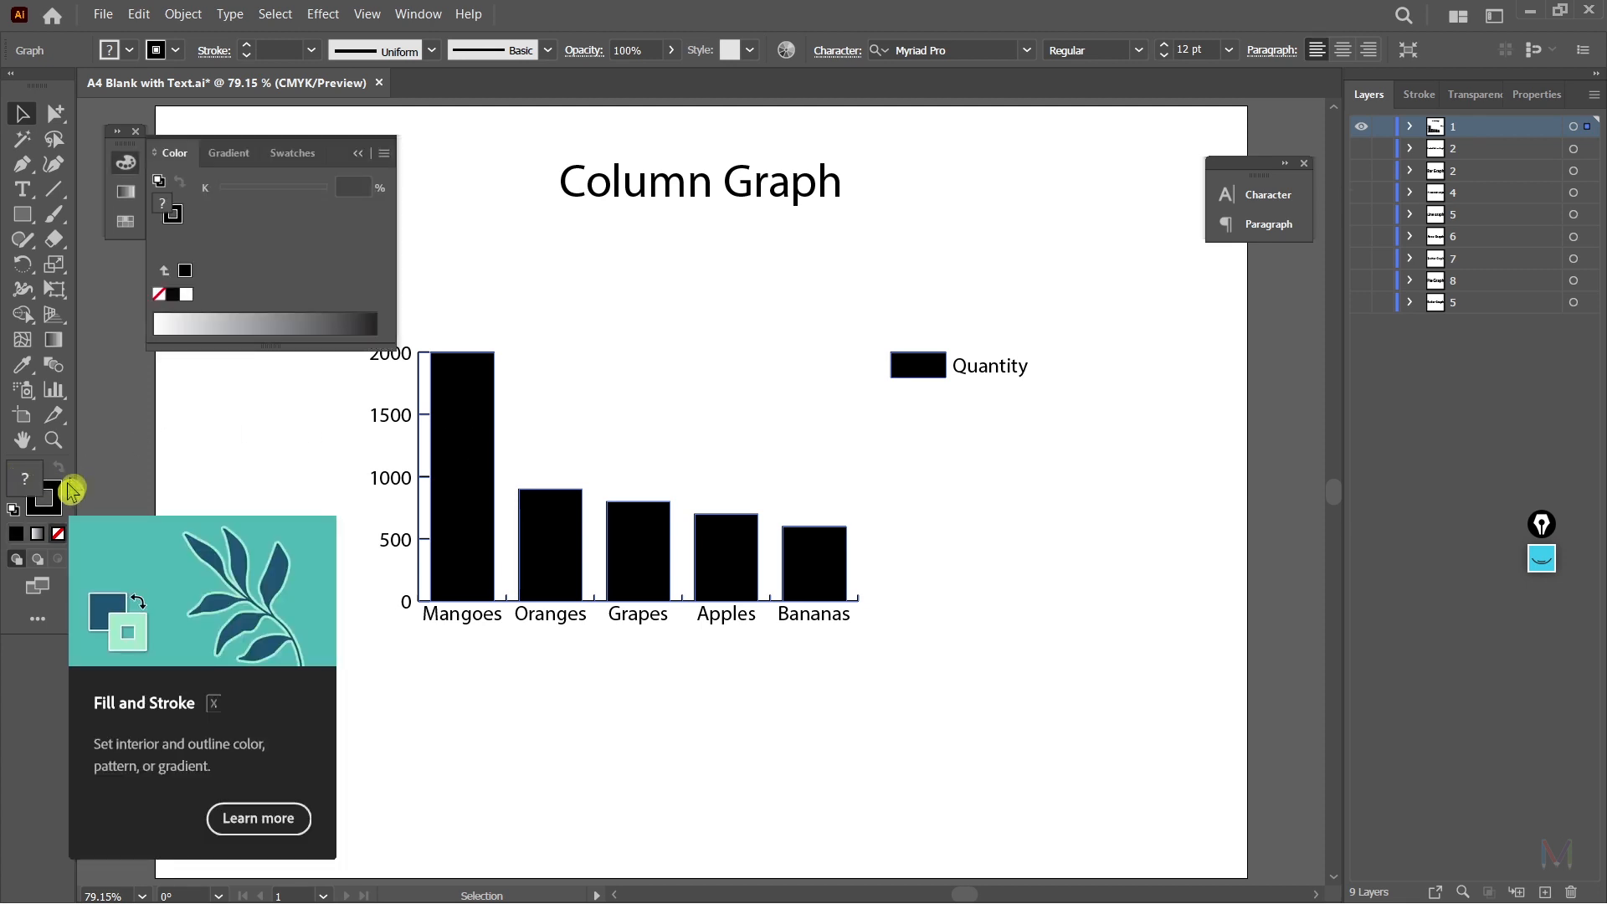
{"action": "left_click", "coordinate": [299, 159]}
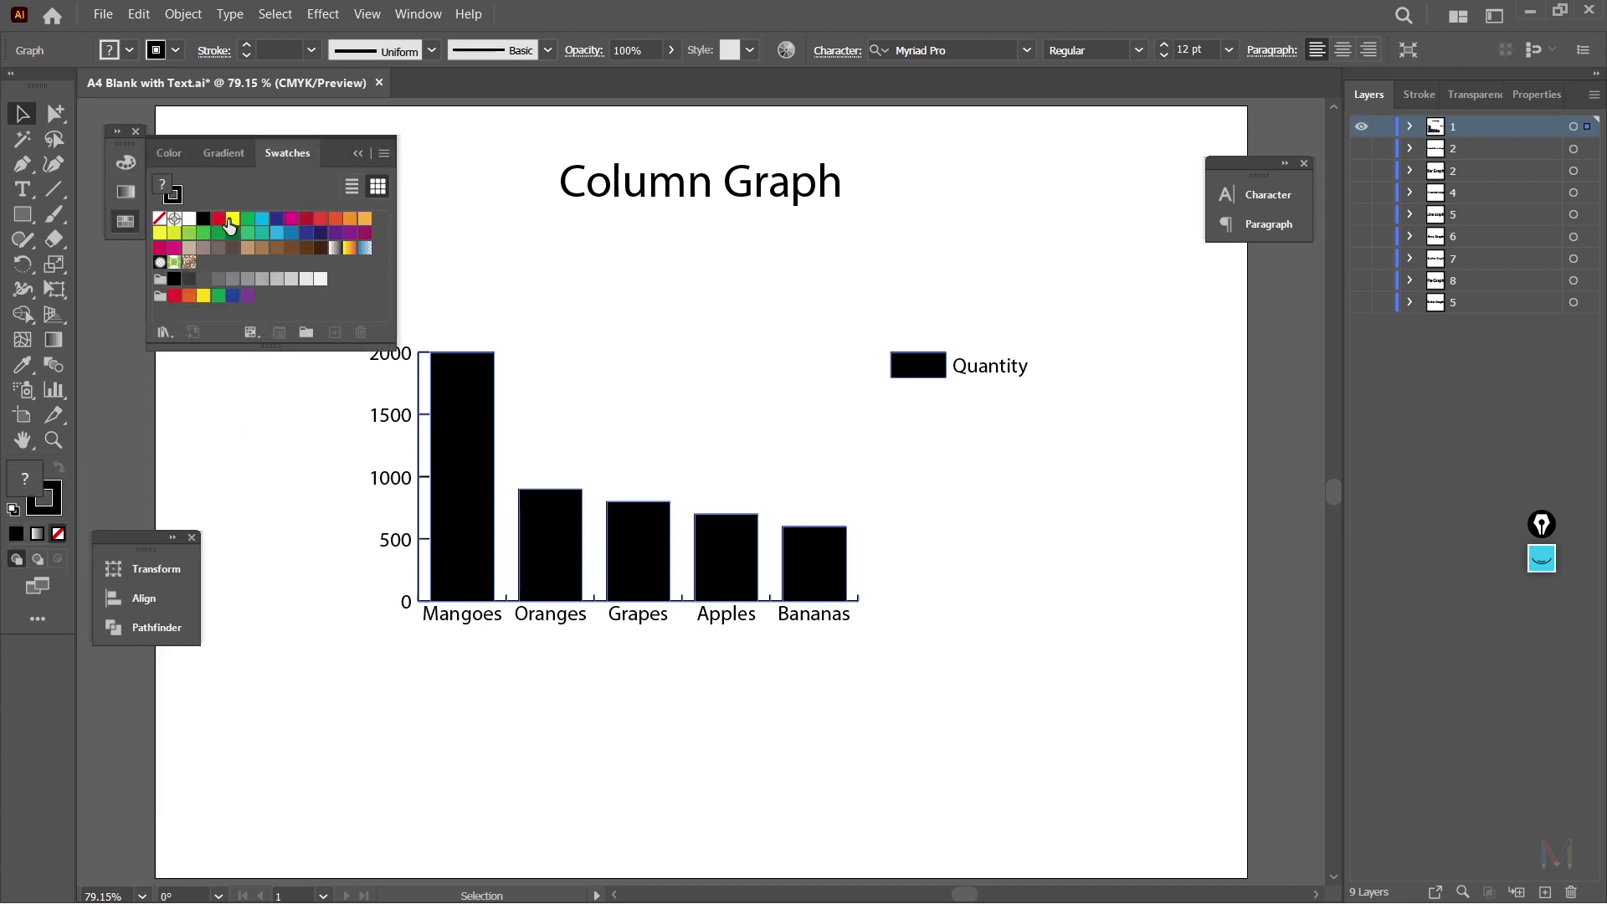
{"action": "left_click", "coordinate": [218, 221]}
{"action": "left_click", "coordinate": [262, 219]}
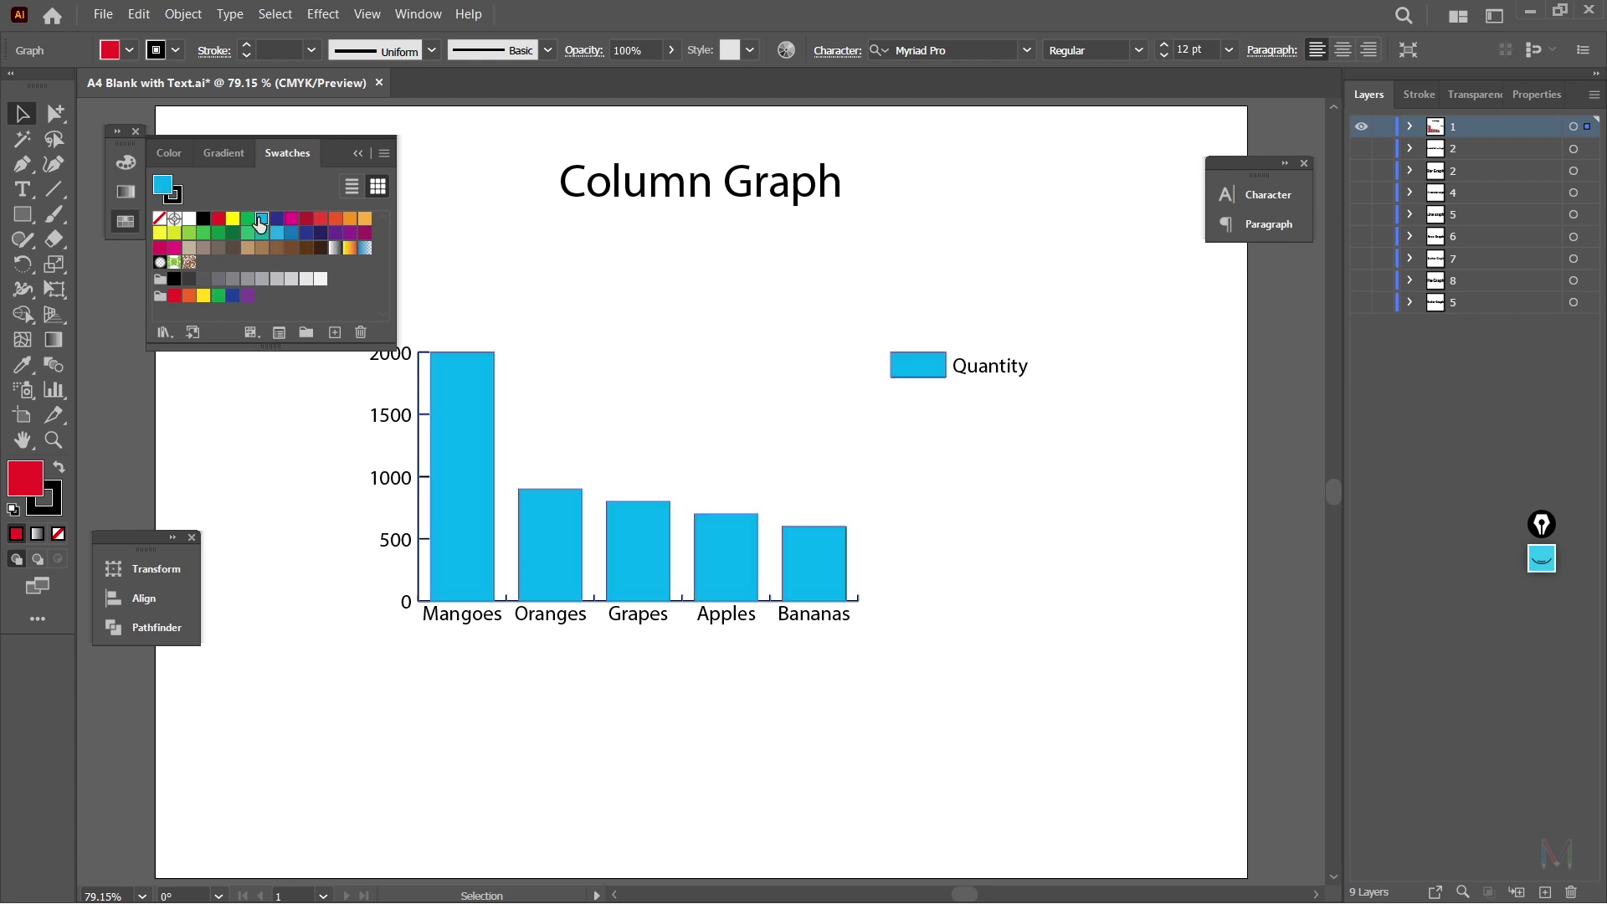
{"action": "left_click", "coordinate": [335, 220]}
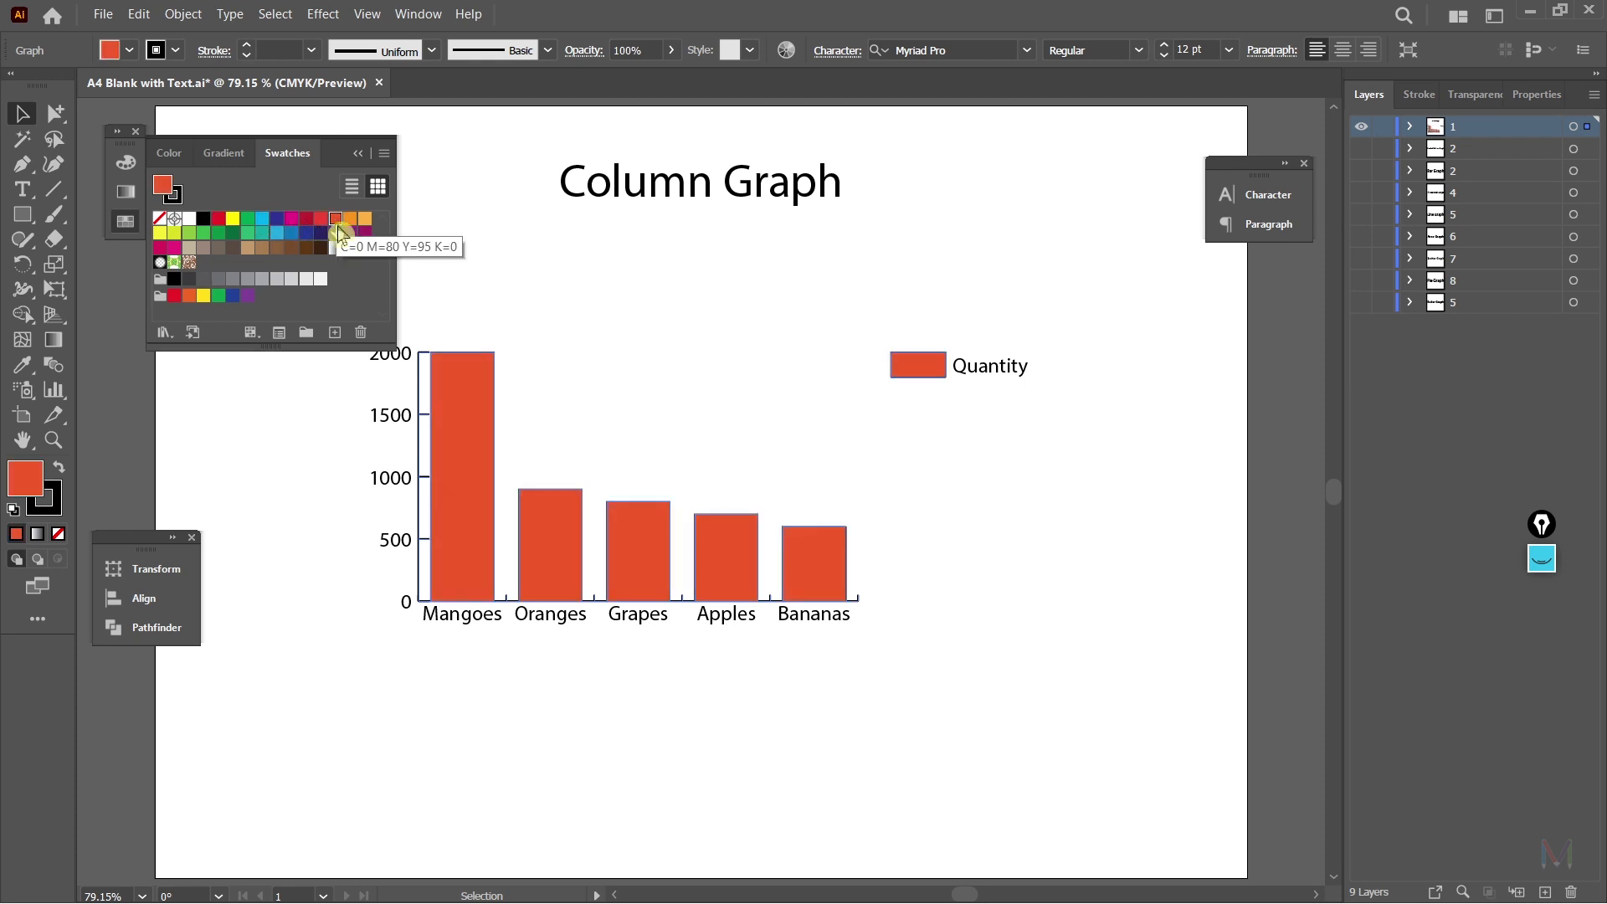
{"action": "left_click", "coordinate": [364, 221]}
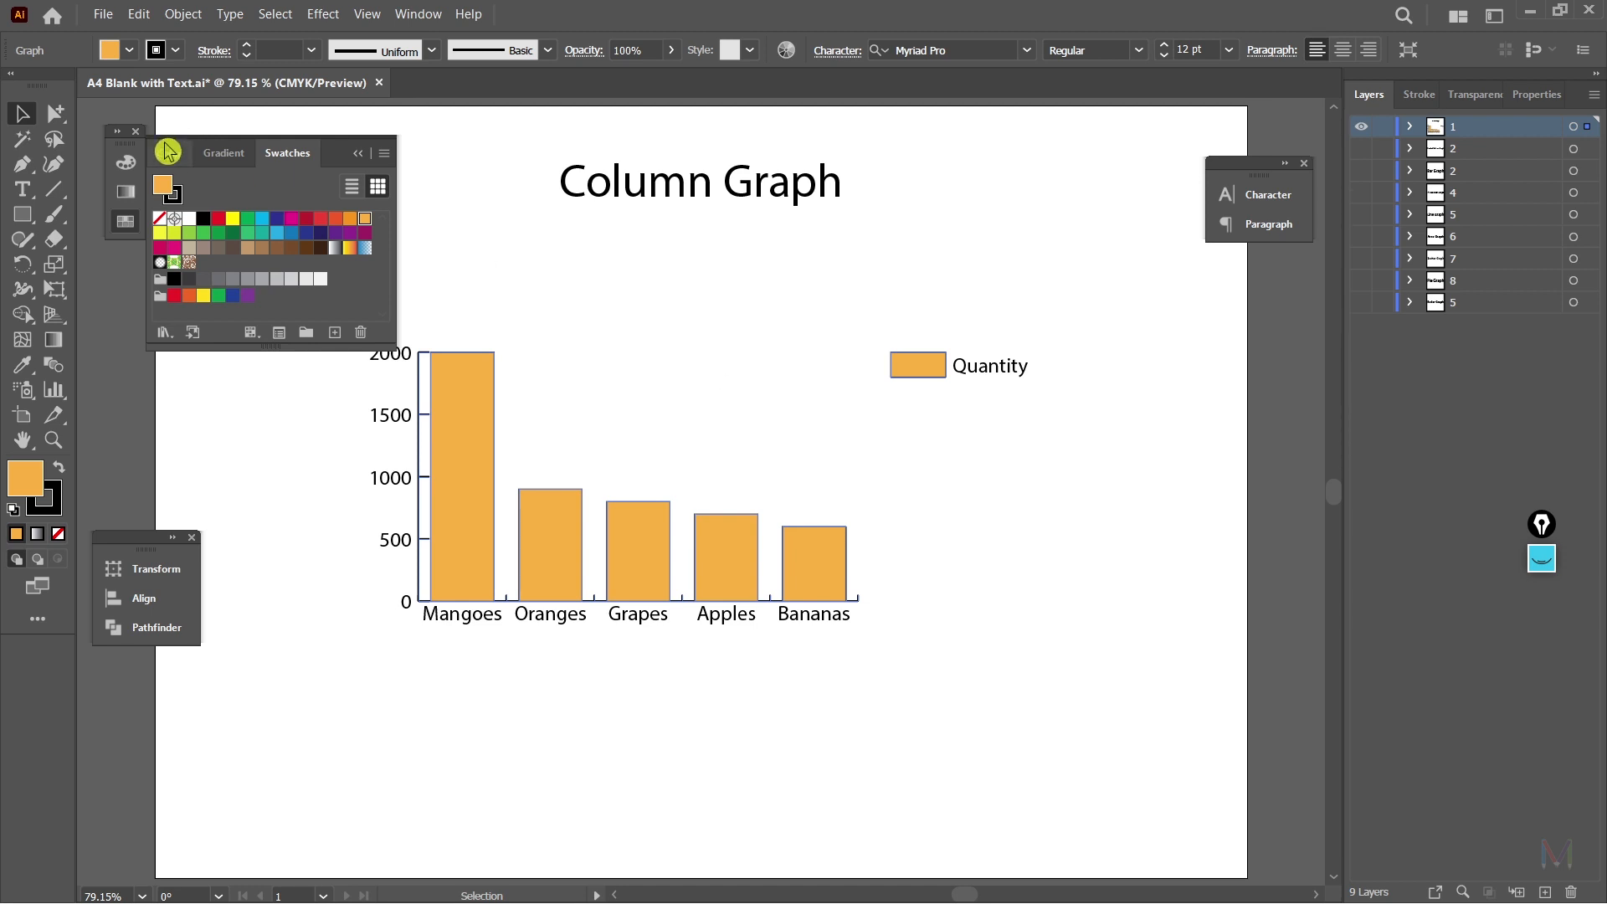
Step: Fill the individual columns with different swatches: Mangoes cyan, Oranges dark red, Grapes magenta and Apples green
{"action": "left_click_drag", "start_coordinate": [56, 113], "coordinate": [159, 143]}
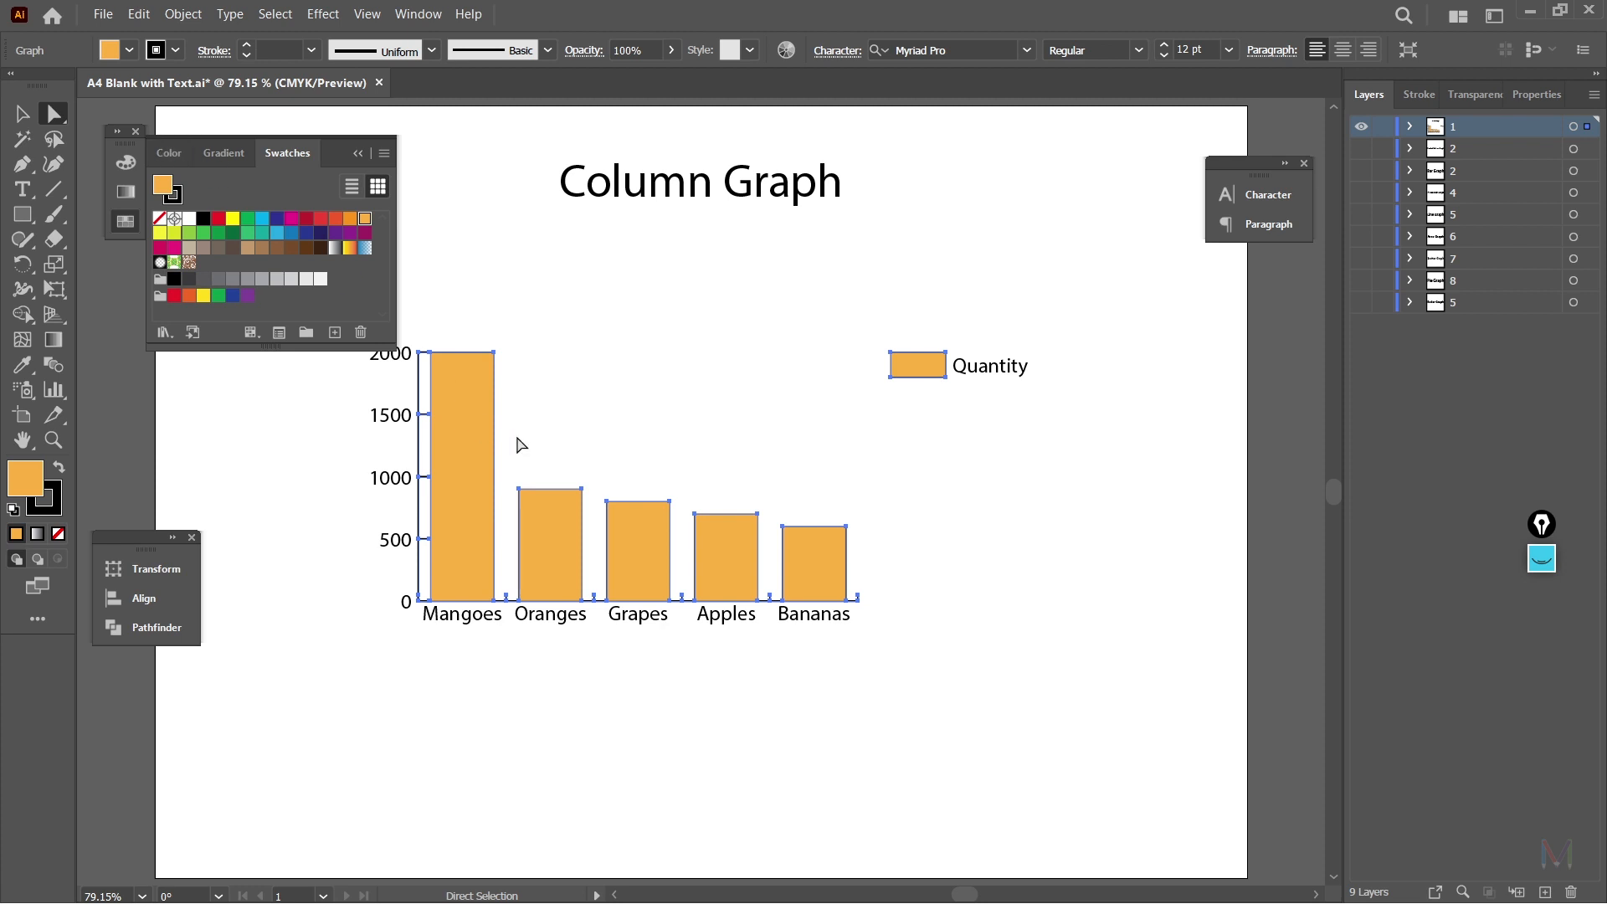
{"action": "left_click", "coordinate": [572, 417]}
{"action": "left_click", "coordinate": [445, 430]}
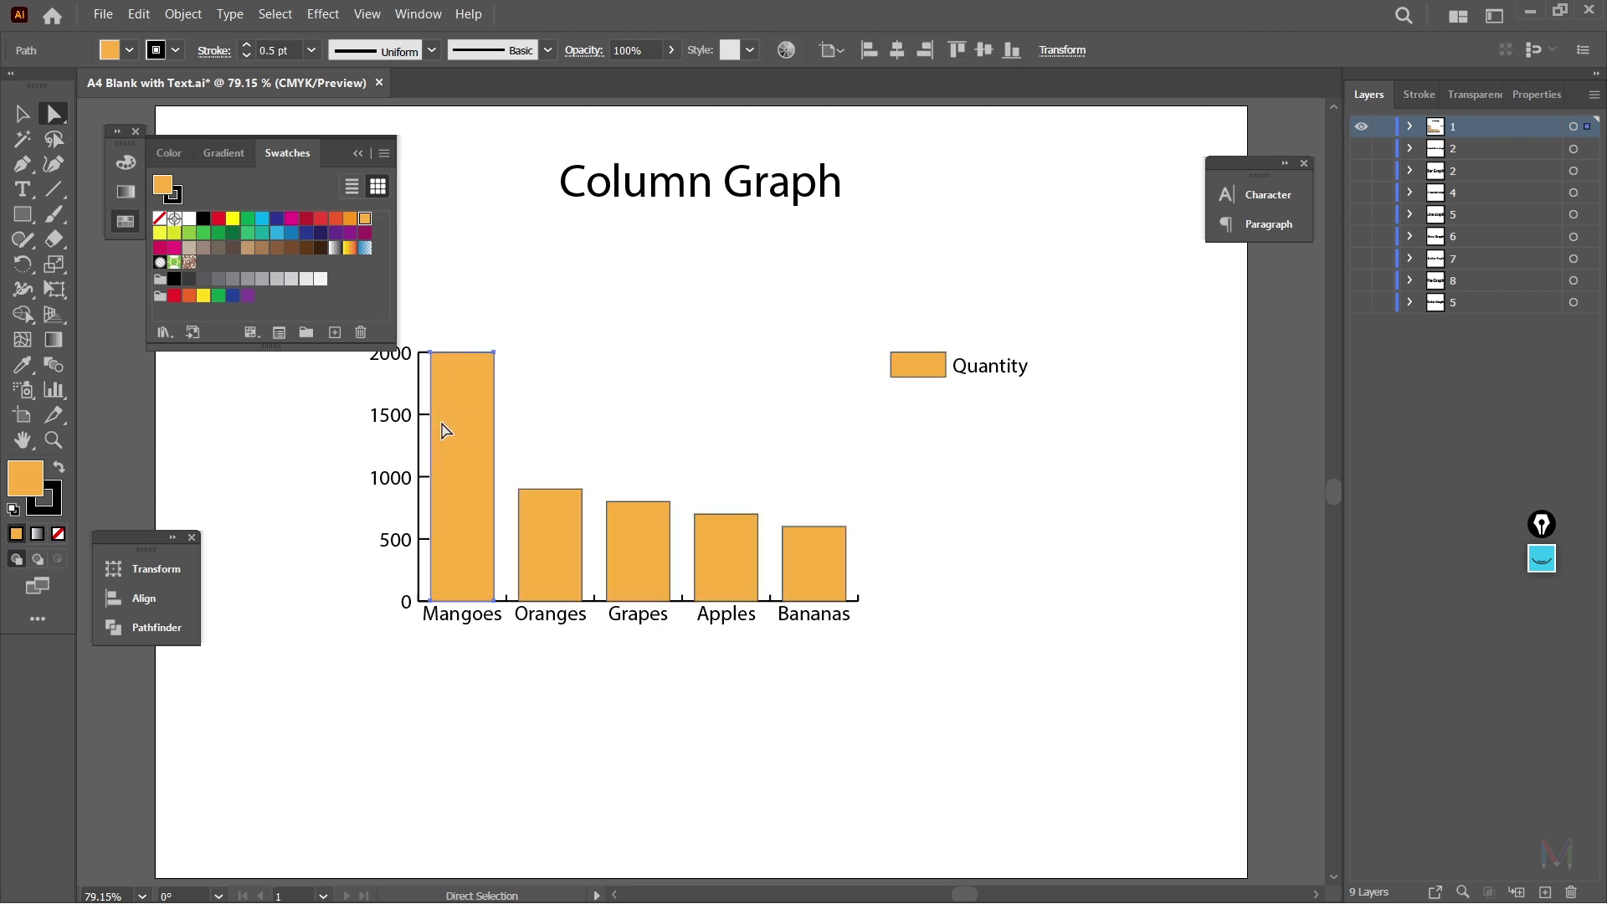
{"action": "left_click", "coordinate": [262, 219]}
{"action": "left_click", "coordinate": [531, 533]}
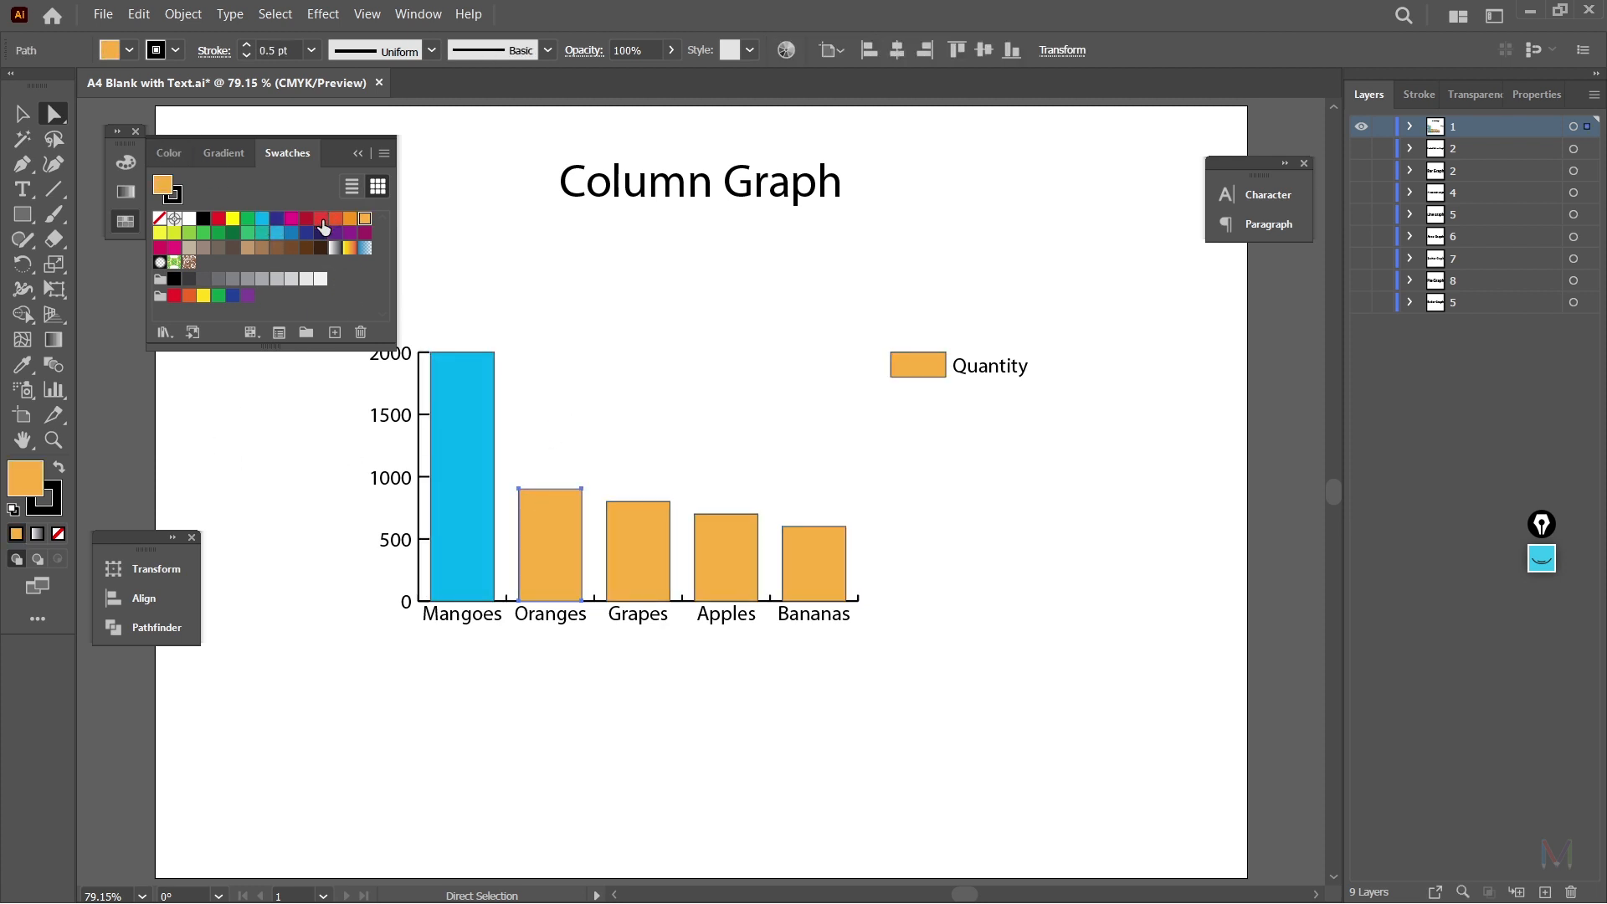
{"action": "left_click", "coordinate": [306, 218]}
{"action": "left_click", "coordinate": [623, 545]}
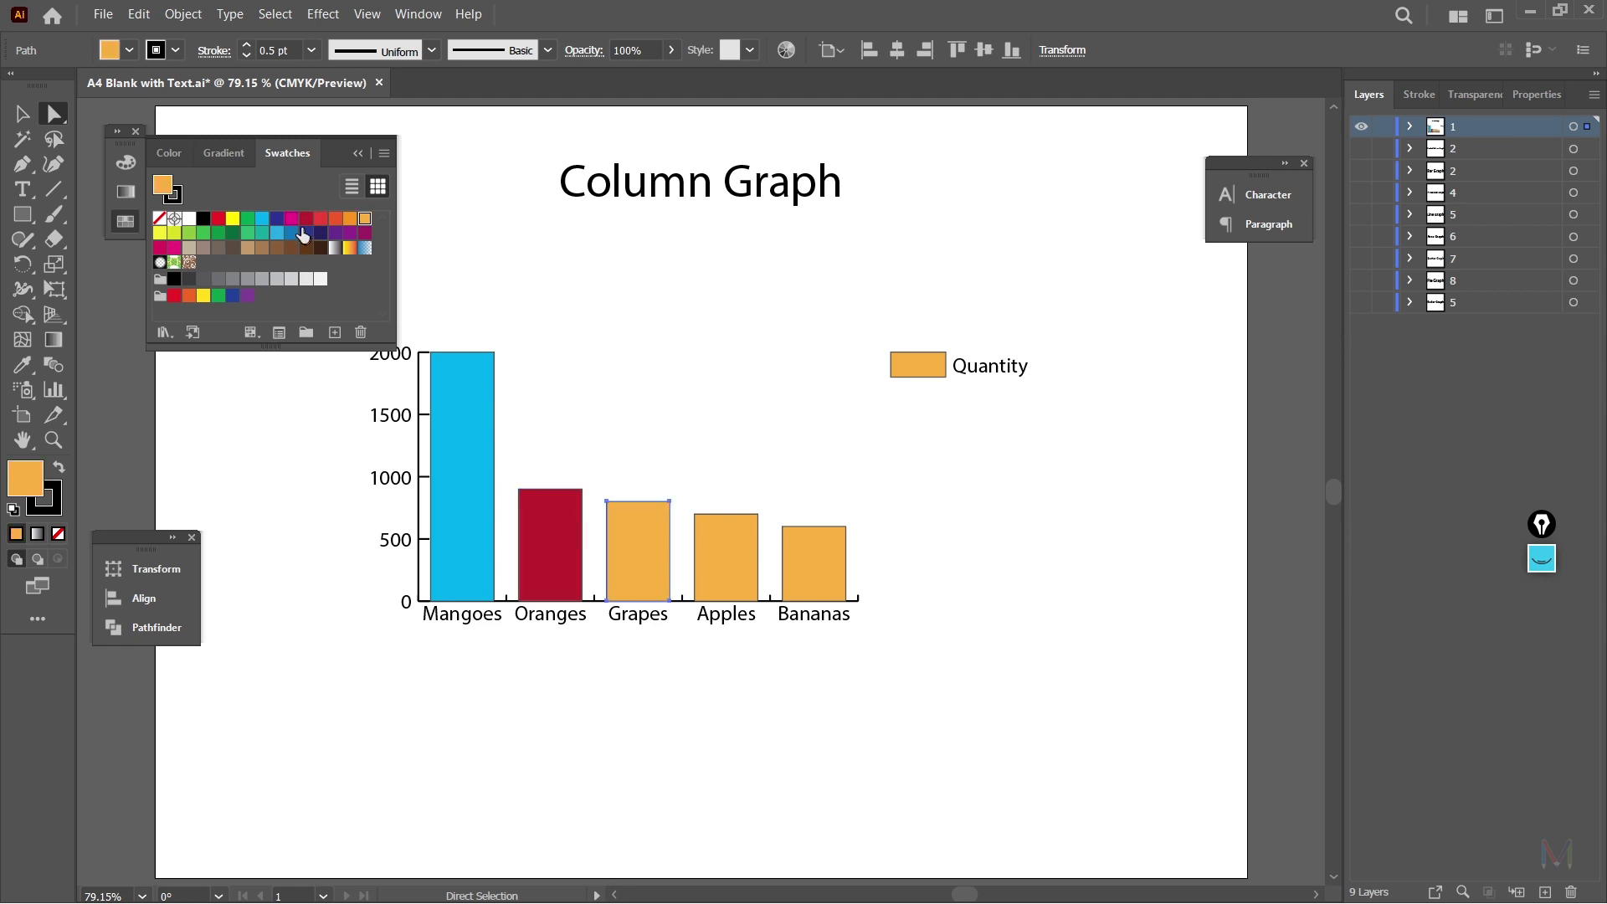
{"action": "left_click", "coordinate": [290, 218]}
{"action": "left_click", "coordinate": [745, 569]}
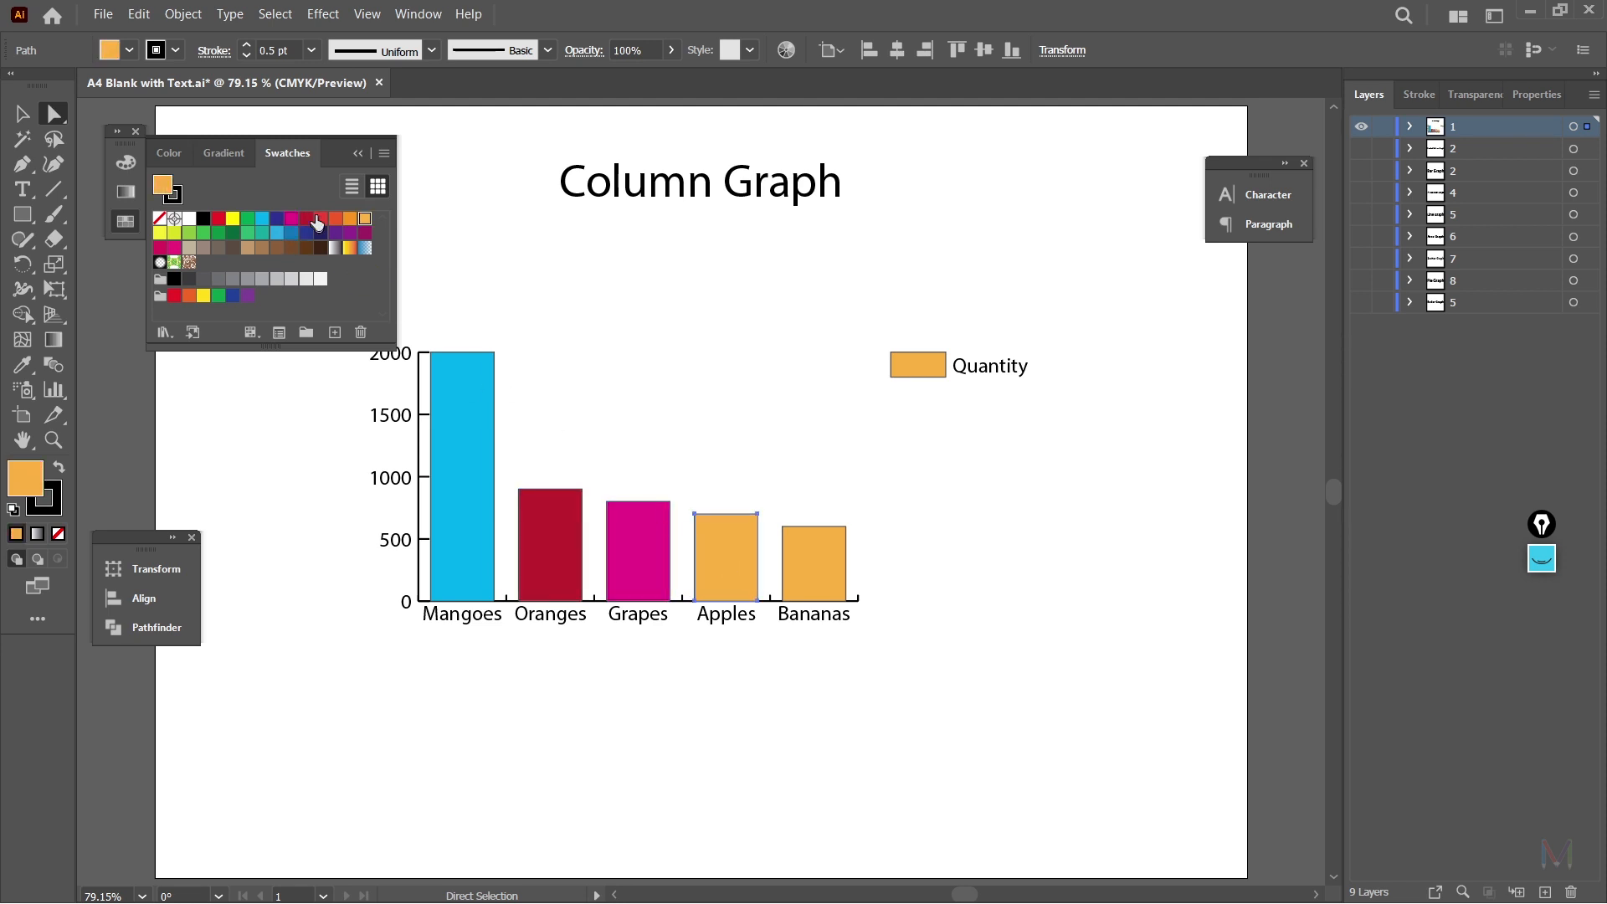
{"action": "left_click", "coordinate": [249, 220]}
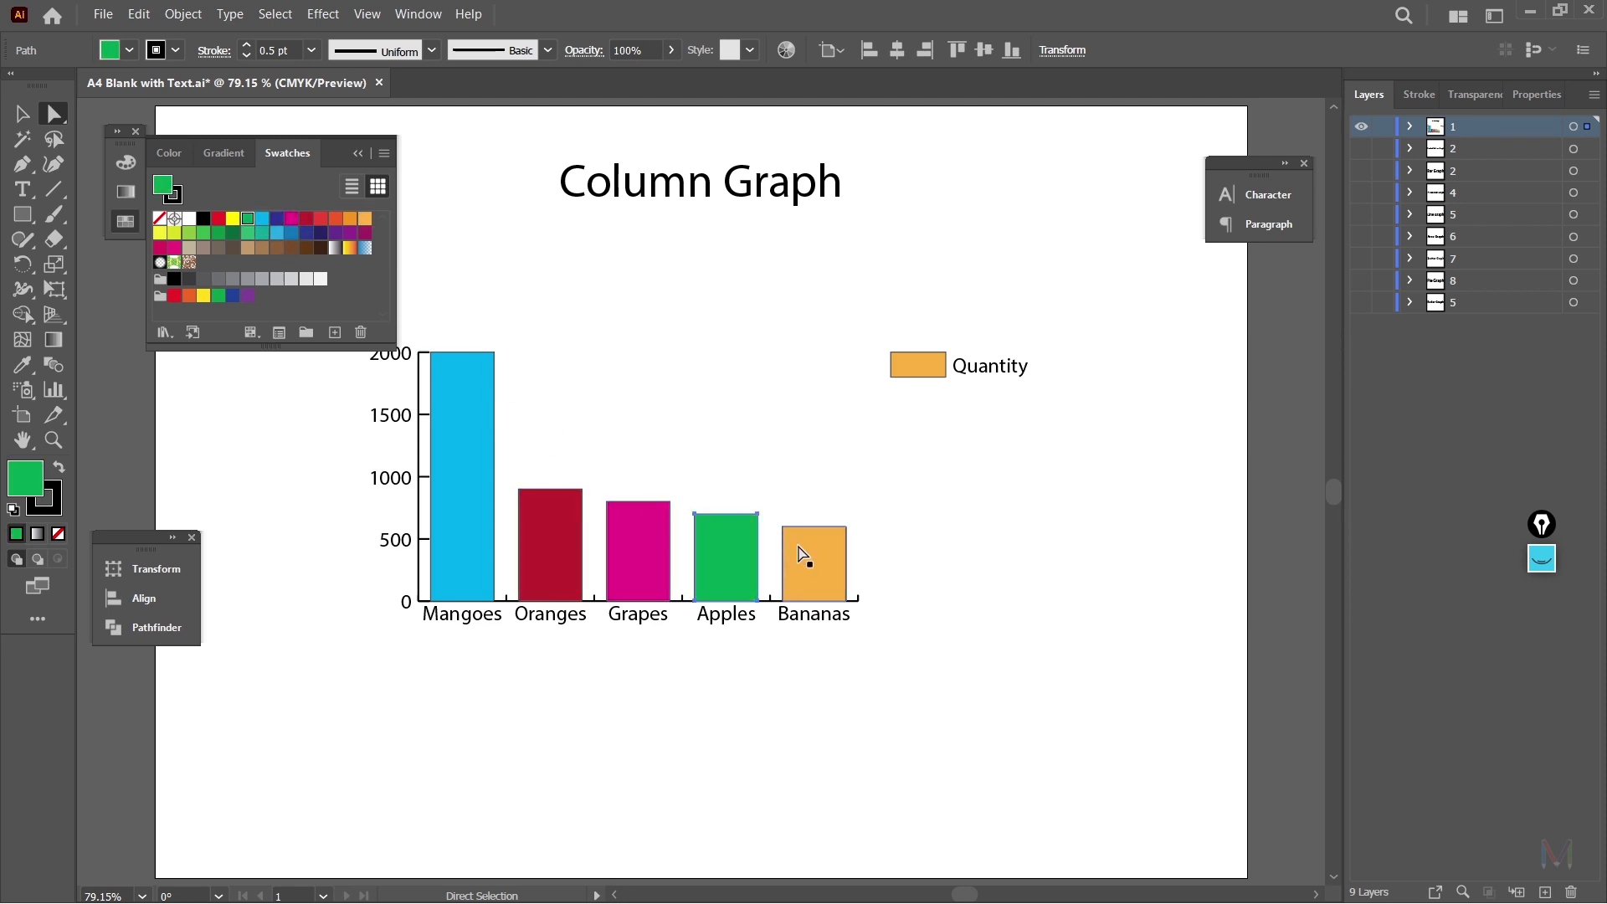
{"action": "left_click", "coordinate": [870, 469]}
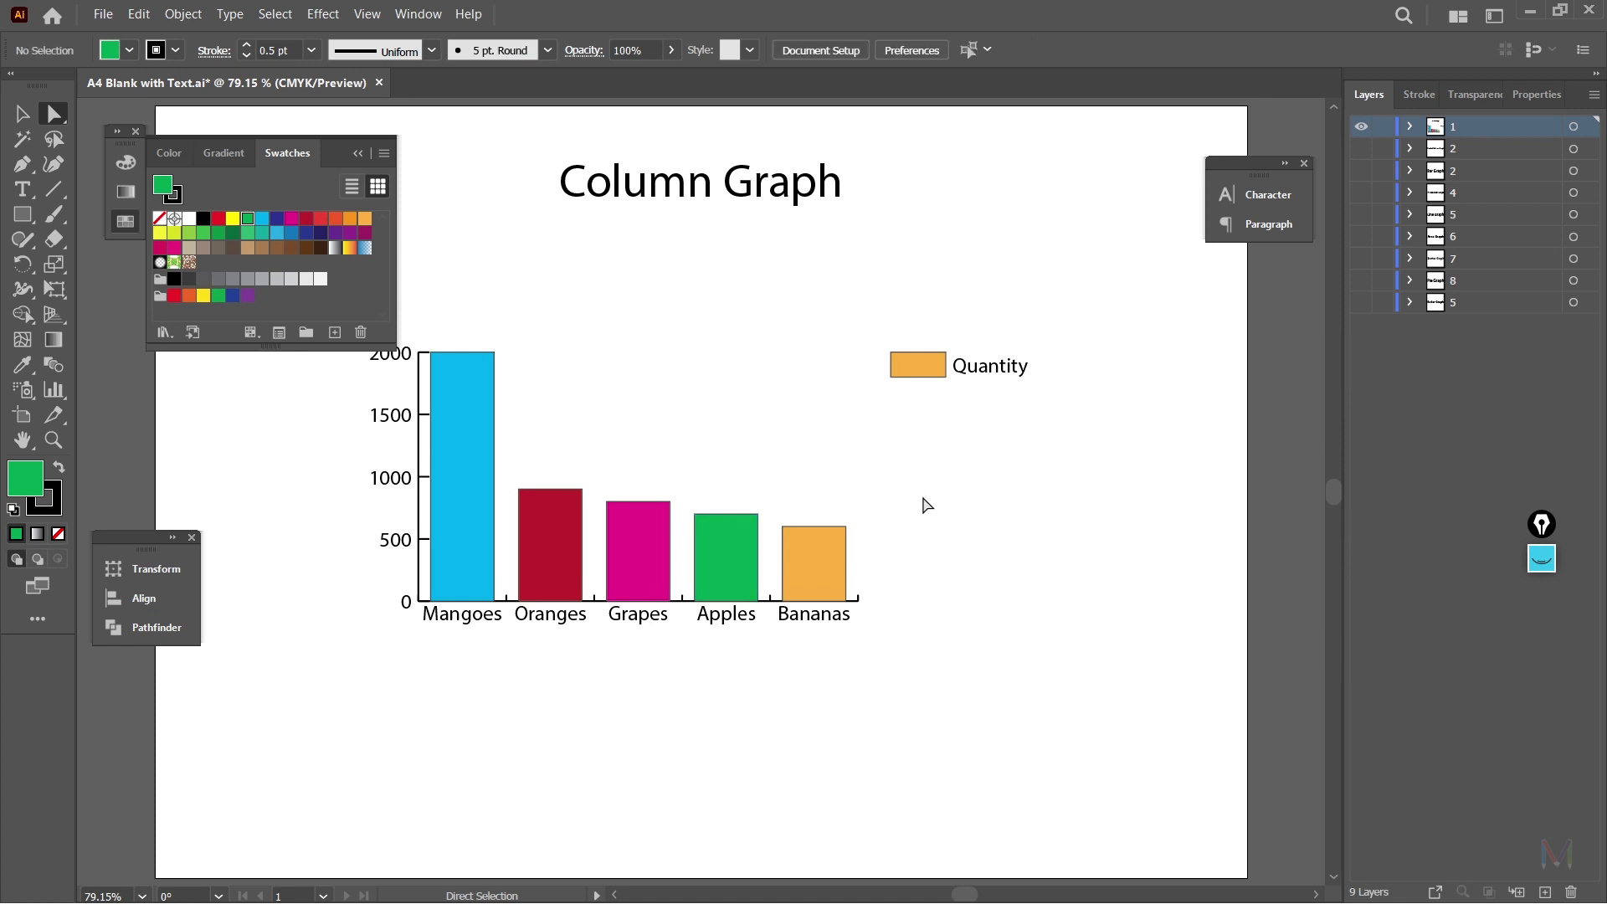
{"action": "left_click", "coordinate": [358, 153]}
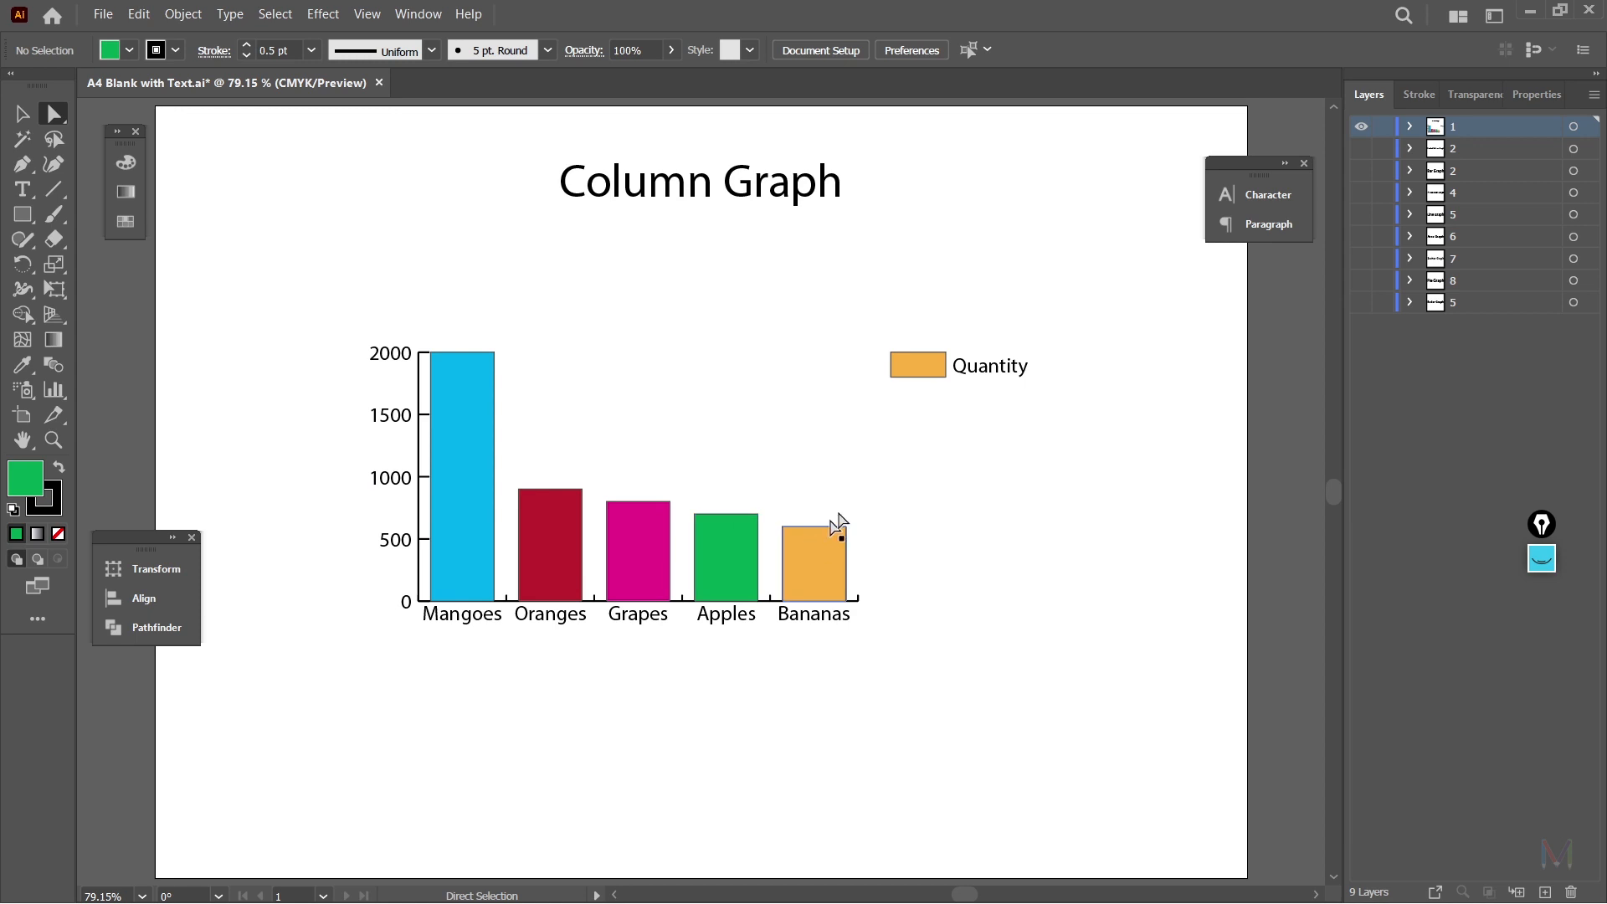
Step: Try moving the Quantity legend box and the Bananas column on their own, undoing each move
{"action": "left_click_drag", "start_coordinate": [917, 370], "coordinate": [881, 373]}
{"action": "key", "text": "ctrl+z"}
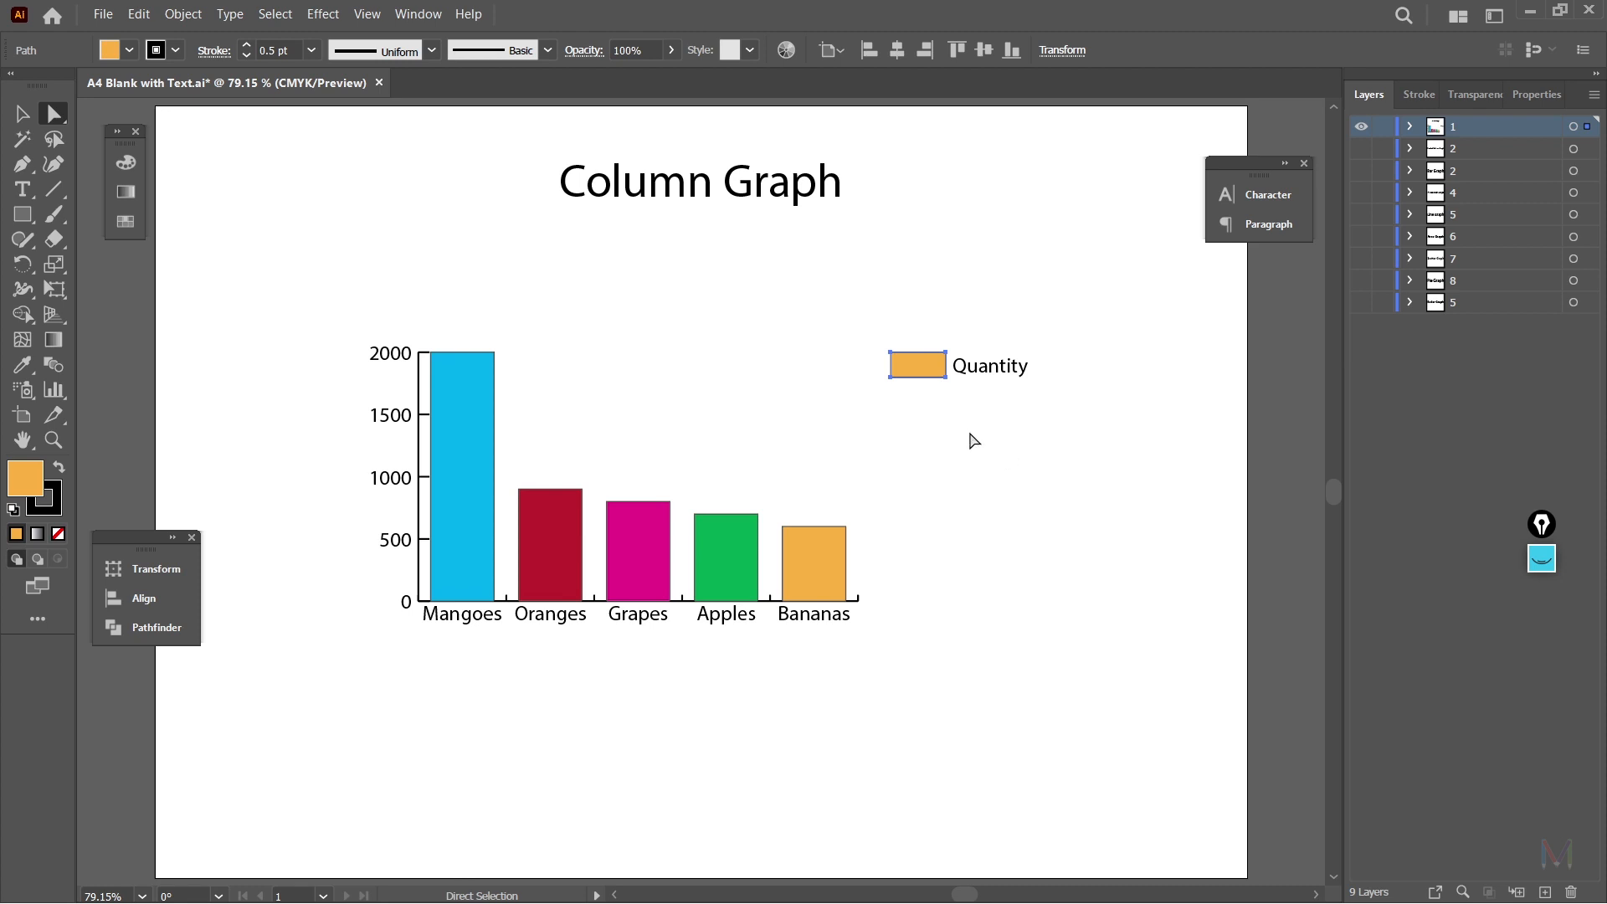
{"action": "left_click_drag", "start_coordinate": [812, 570], "coordinate": [908, 435]}
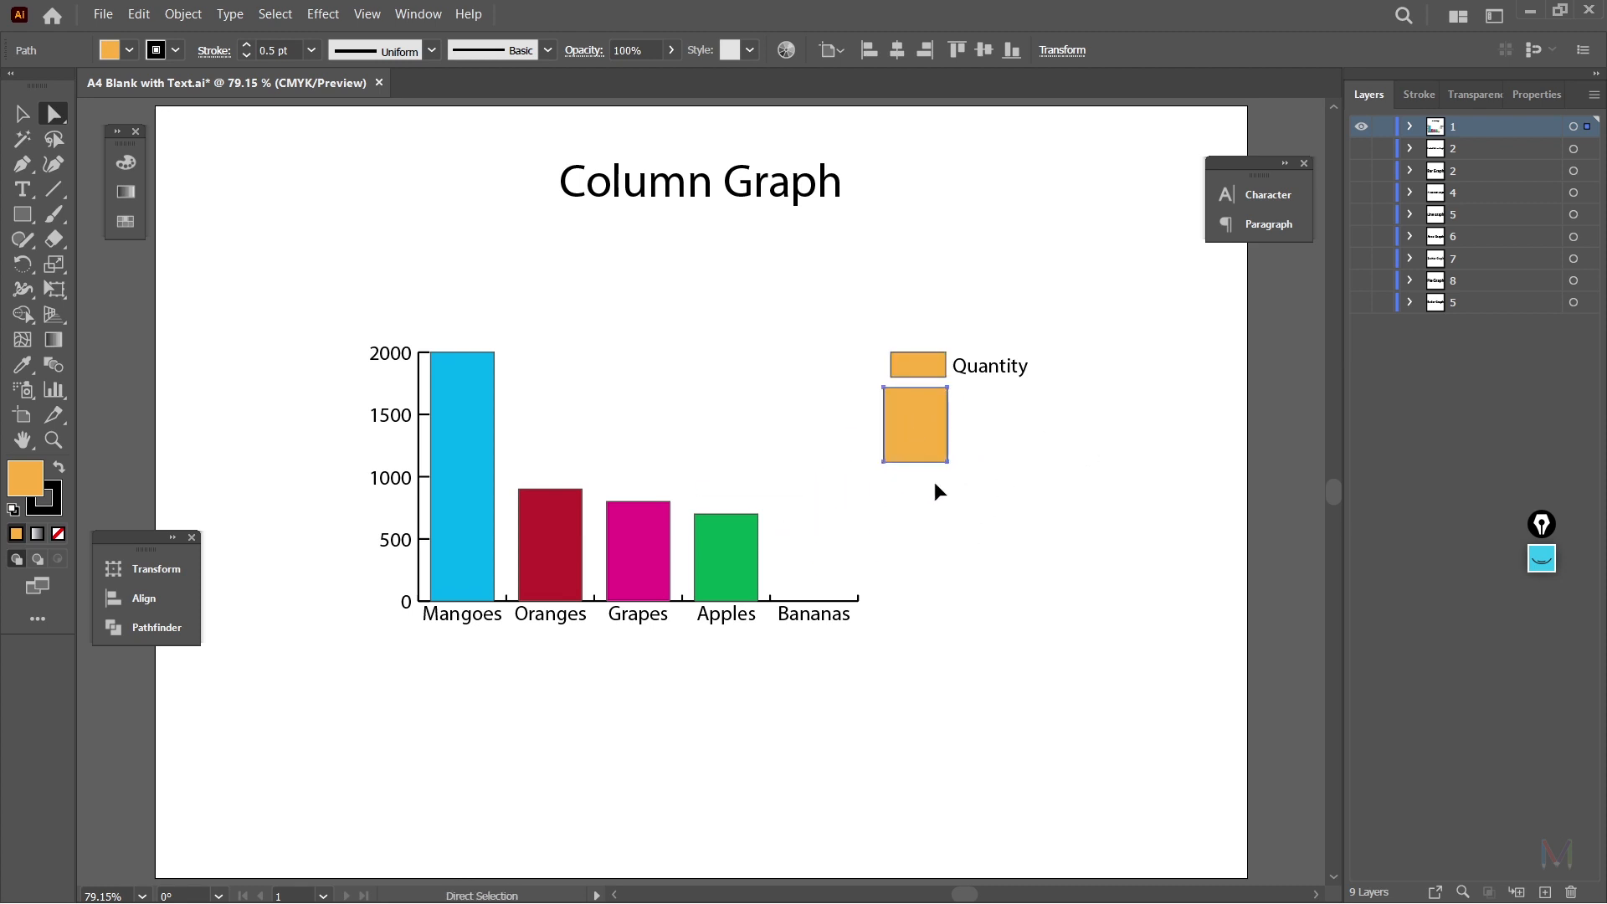
{"action": "key", "text": "ctrl+z"}
{"action": "left_click_drag", "start_coordinate": [933, 374], "coordinate": [941, 431]}
{"action": "key", "text": "ctrl+z"}
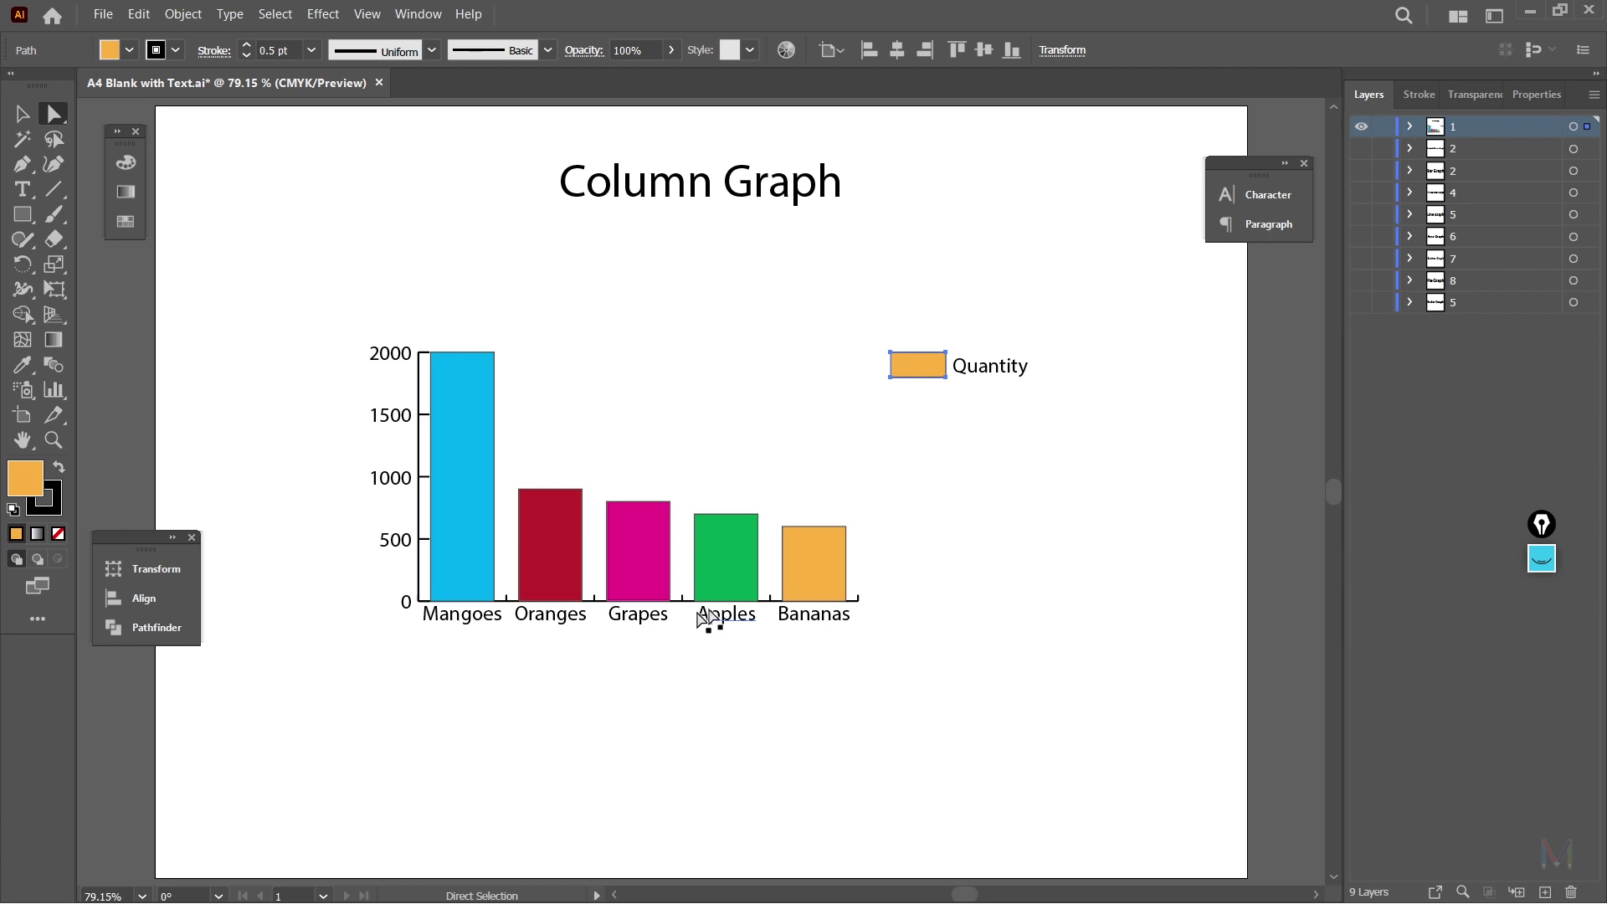
Step: Select the whole graph, reopen its data sheet and move the data window clear of the columns
{"action": "left_click", "coordinate": [17, 117]}
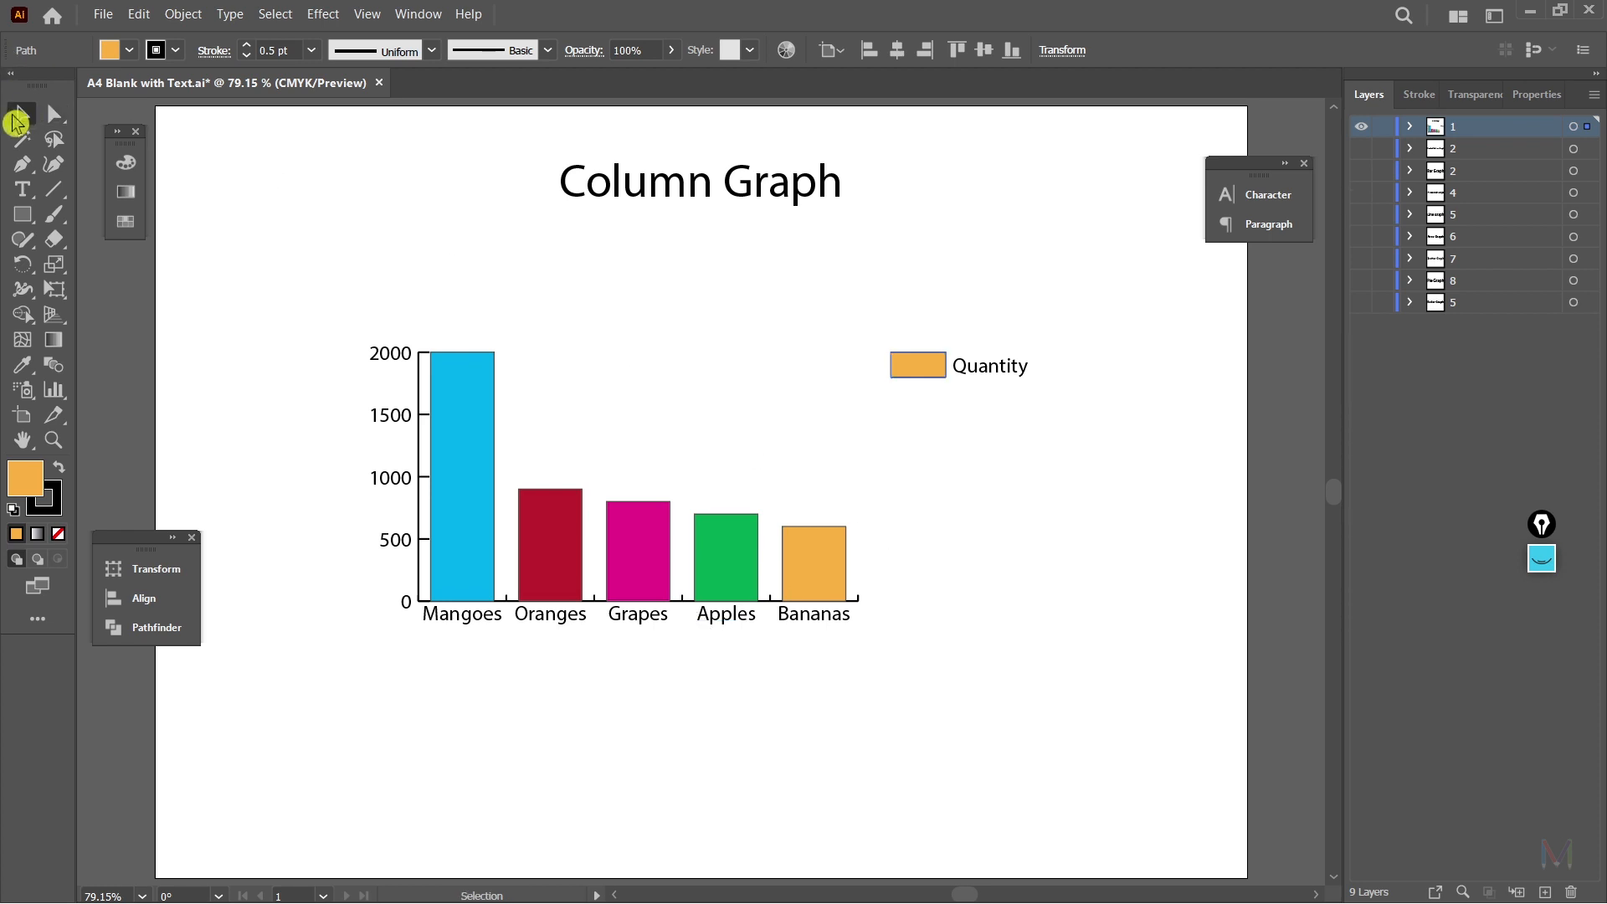
{"action": "left_click", "coordinate": [730, 535]}
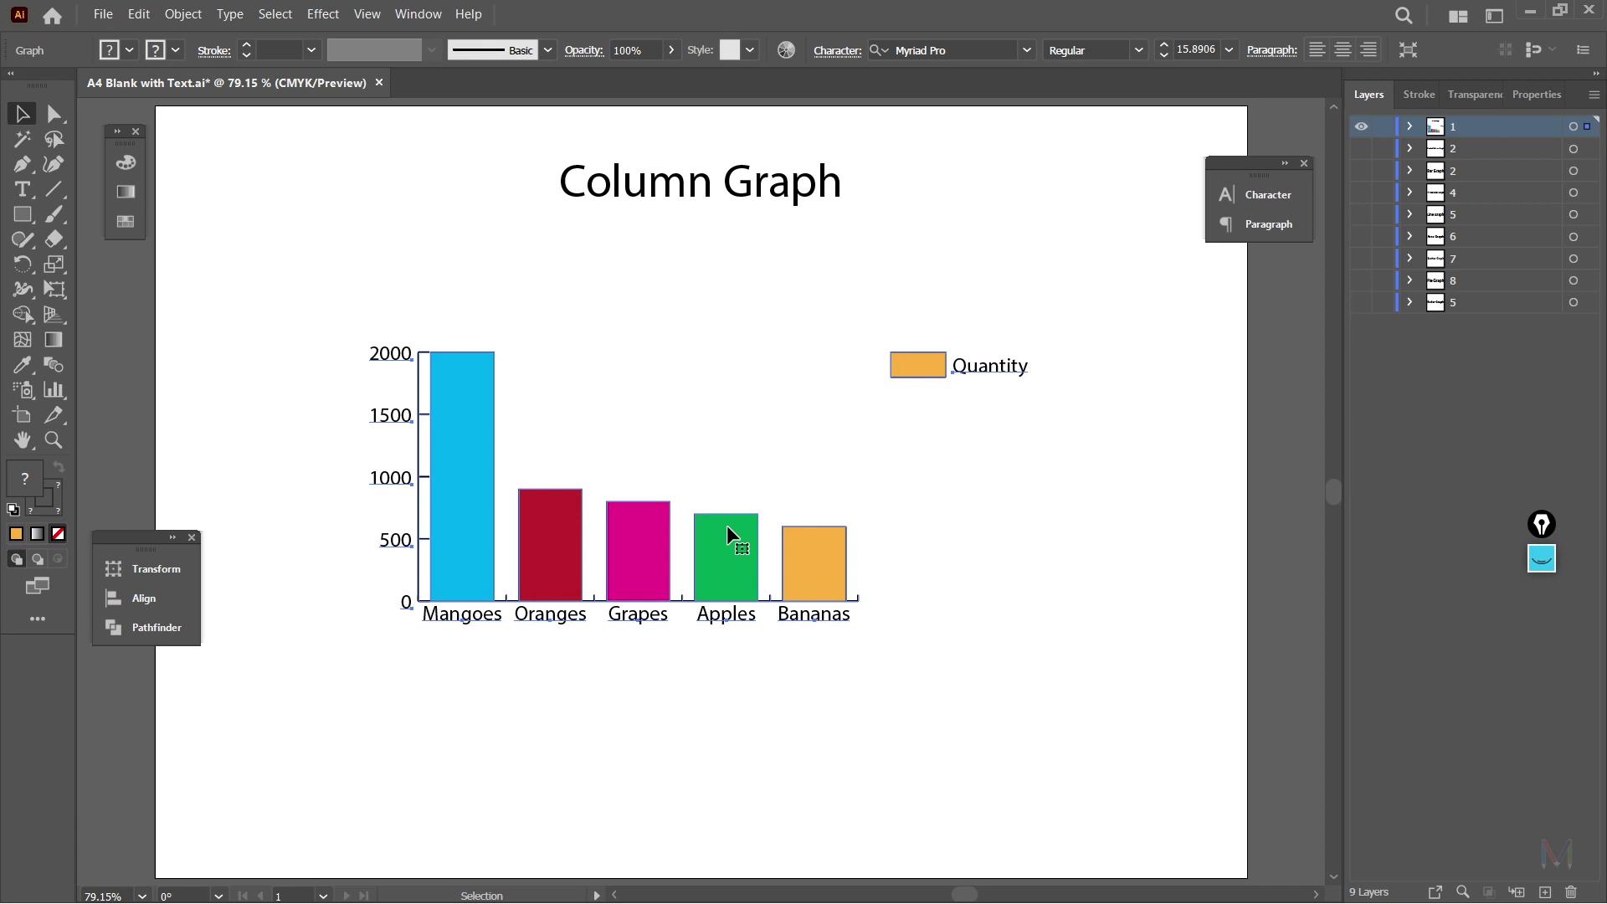
{"action": "right_click", "coordinate": [730, 535]}
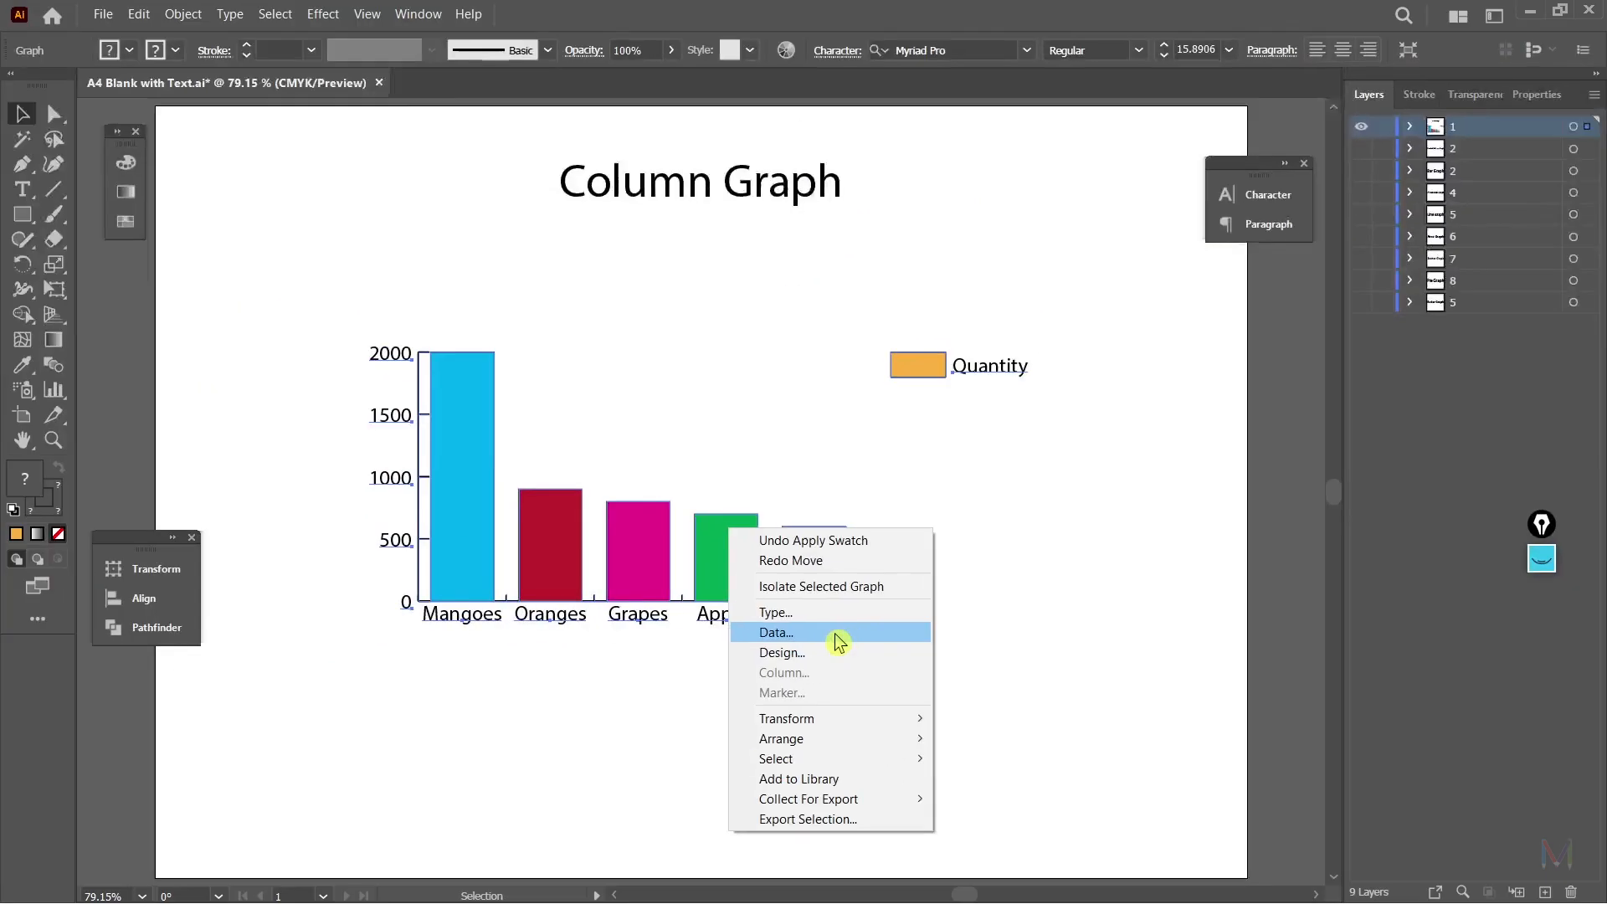
{"action": "left_click", "coordinate": [562, 675]}
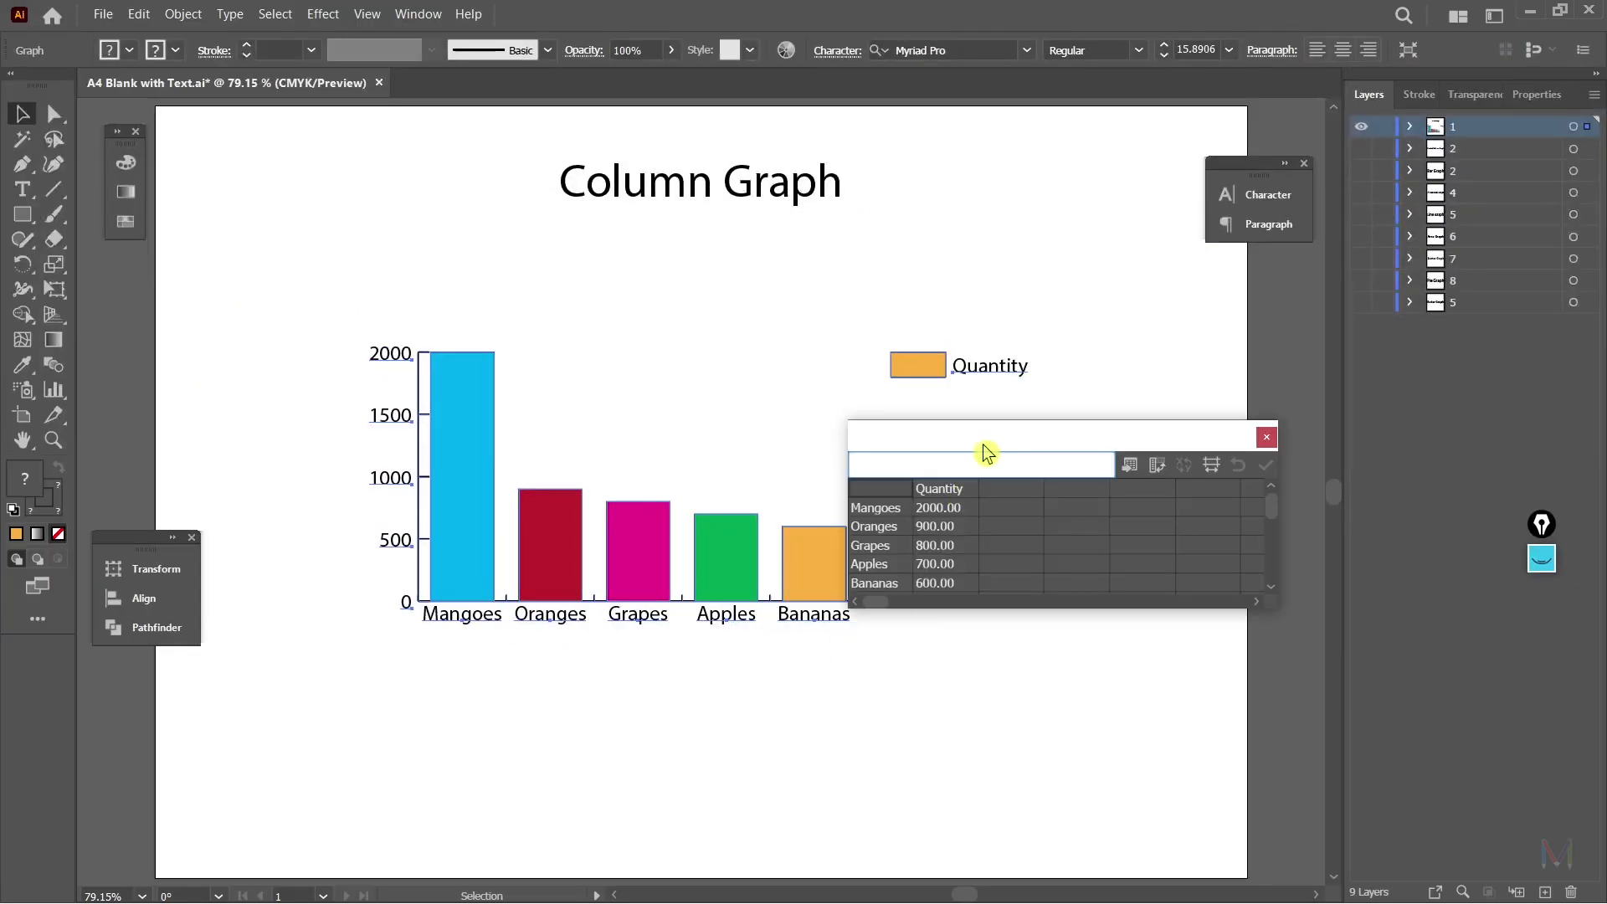
{"action": "left_click_drag", "start_coordinate": [985, 453], "coordinate": [1012, 478]}
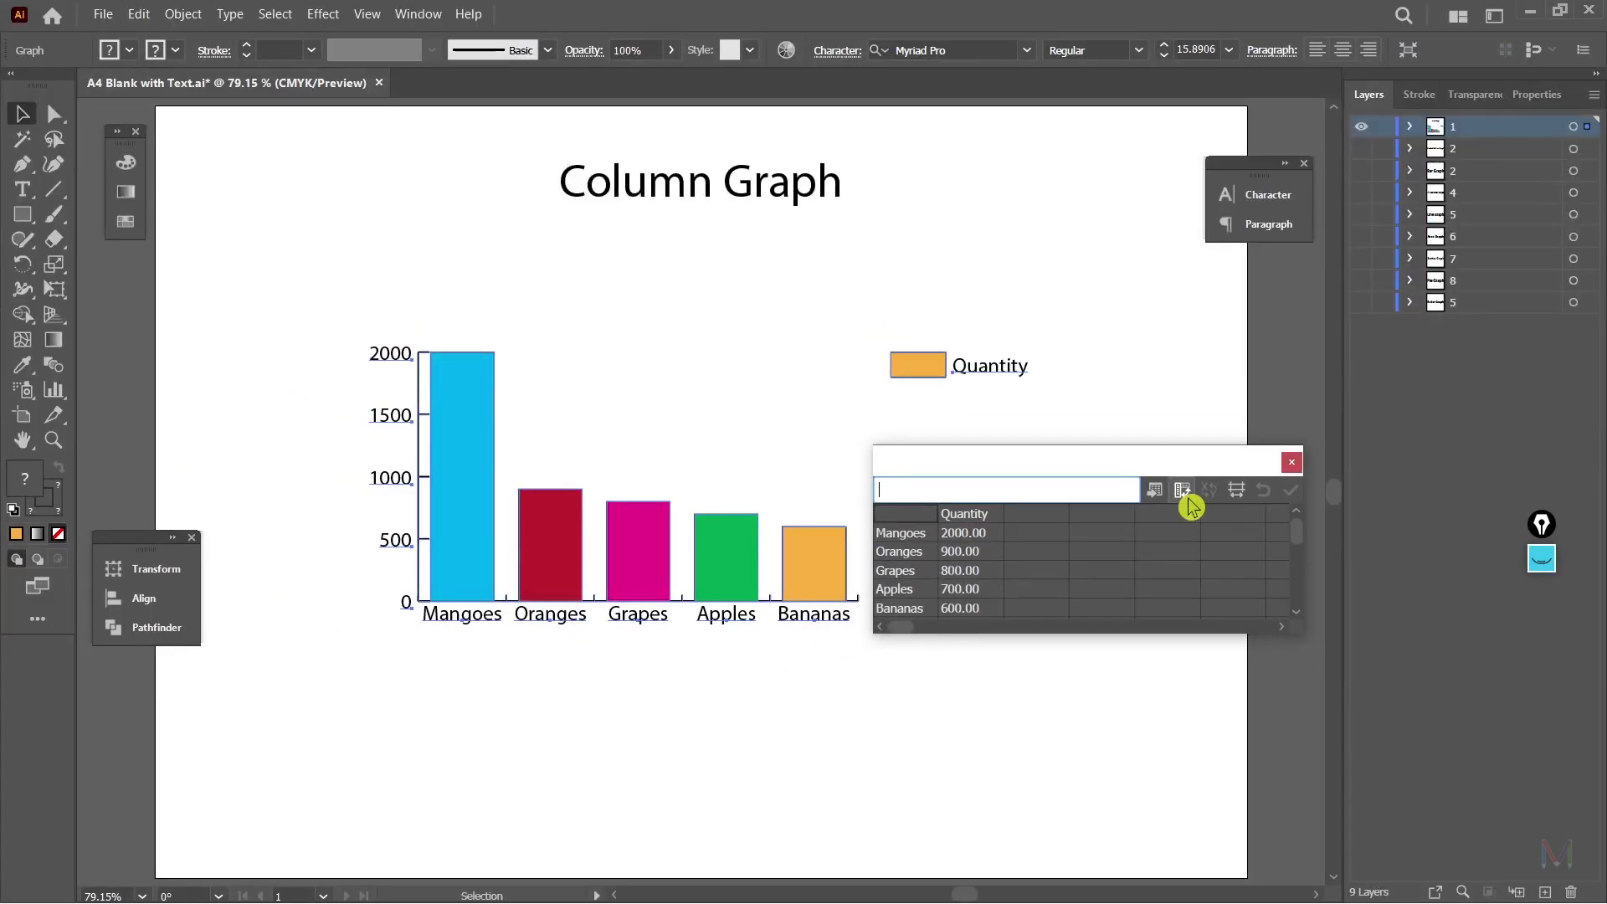
Step: Transpose the rows and columns of the graph data, apply it and move the data window below the legend
{"action": "left_click", "coordinate": [1185, 494]}
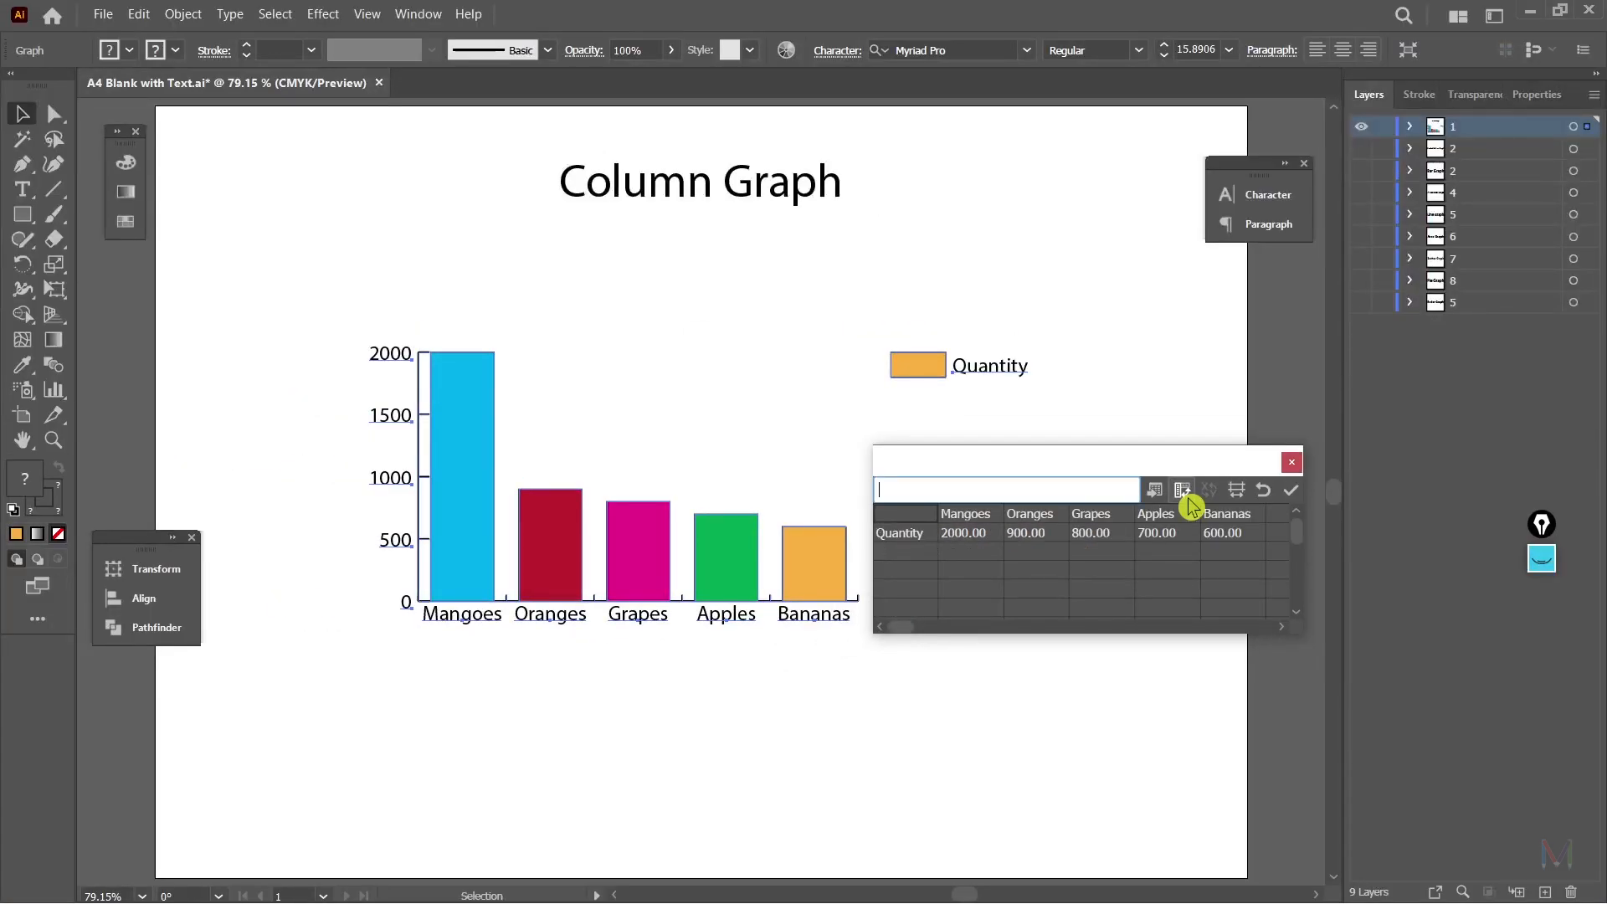
{"action": "left_click", "coordinate": [1294, 500]}
{"action": "left_click_drag", "start_coordinate": [1138, 473], "coordinate": [1101, 666]}
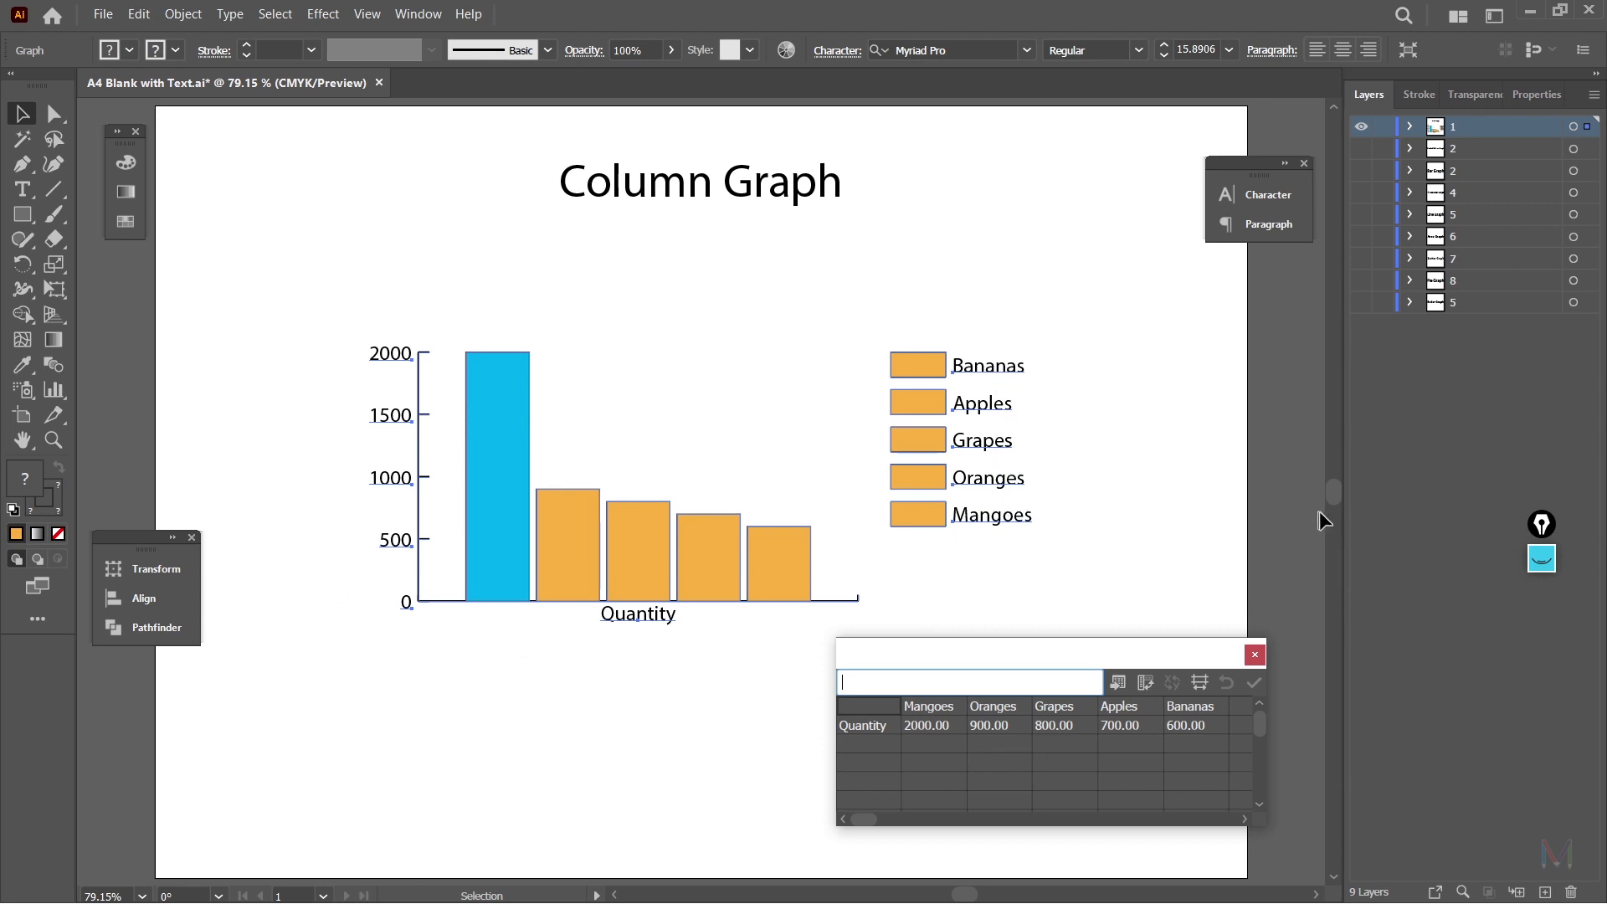
Step: Circle the Quantity label area and the five-fruit legend with the red annotation pen, undo both marks and leave annotation mode
{"action": "left_click", "coordinate": [1543, 563]}
{"action": "left_click", "coordinate": [1542, 608]}
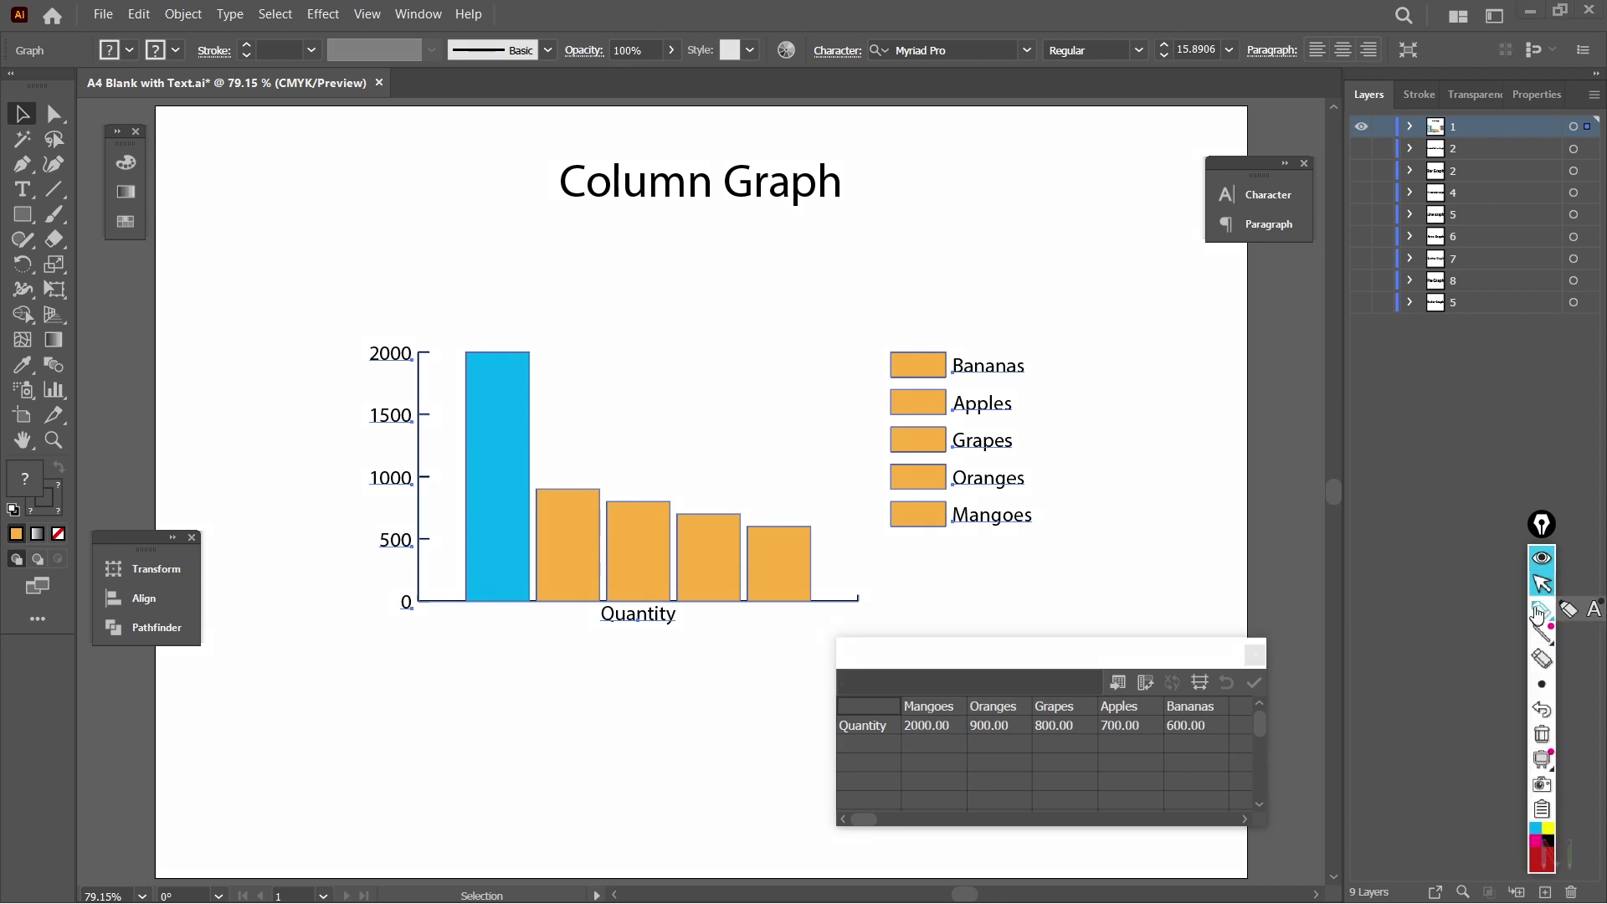
{"action": "mouse_move", "coordinate": [390, 588]}
{"action": "left_mouse_down"}
{"action": "mouse_move", "coordinate": [336, 606]}
{"action": "mouse_move", "coordinate": [488, 667]}
{"action": "mouse_move", "coordinate": [849, 643]}
{"action": "mouse_move", "coordinate": [799, 544]}
{"action": "mouse_move", "coordinate": [414, 557]}
{"action": "mouse_move", "coordinate": [392, 586]}
{"action": "left_mouse_up"}
{"action": "mouse_move", "coordinate": [1016, 331]}
{"action": "left_mouse_down"}
{"action": "mouse_move", "coordinate": [879, 332]}
{"action": "mouse_move", "coordinate": [849, 404]}
{"action": "mouse_move", "coordinate": [847, 485]}
{"action": "mouse_move", "coordinate": [884, 534]}
{"action": "mouse_move", "coordinate": [943, 558]}
{"action": "mouse_move", "coordinate": [1049, 546]}
{"action": "mouse_move", "coordinate": [1080, 447]}
{"action": "mouse_move", "coordinate": [1015, 332]}
{"action": "left_mouse_up"}
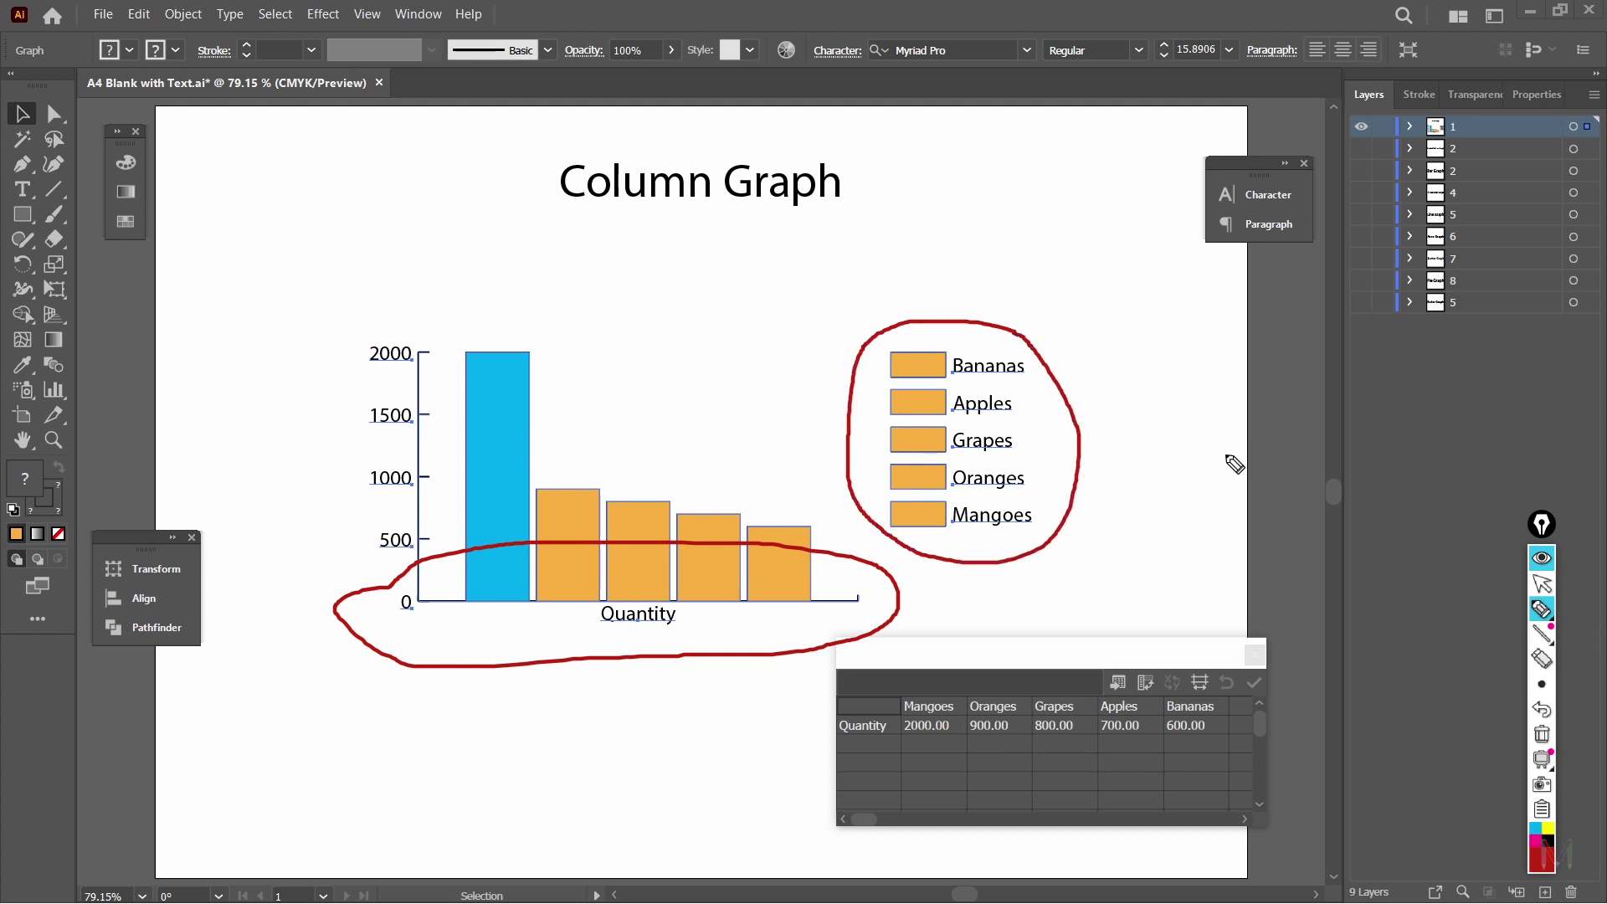
{"action": "key", "text": "ctrl+z"}
{"action": "key", "text": "ctrl+z"}
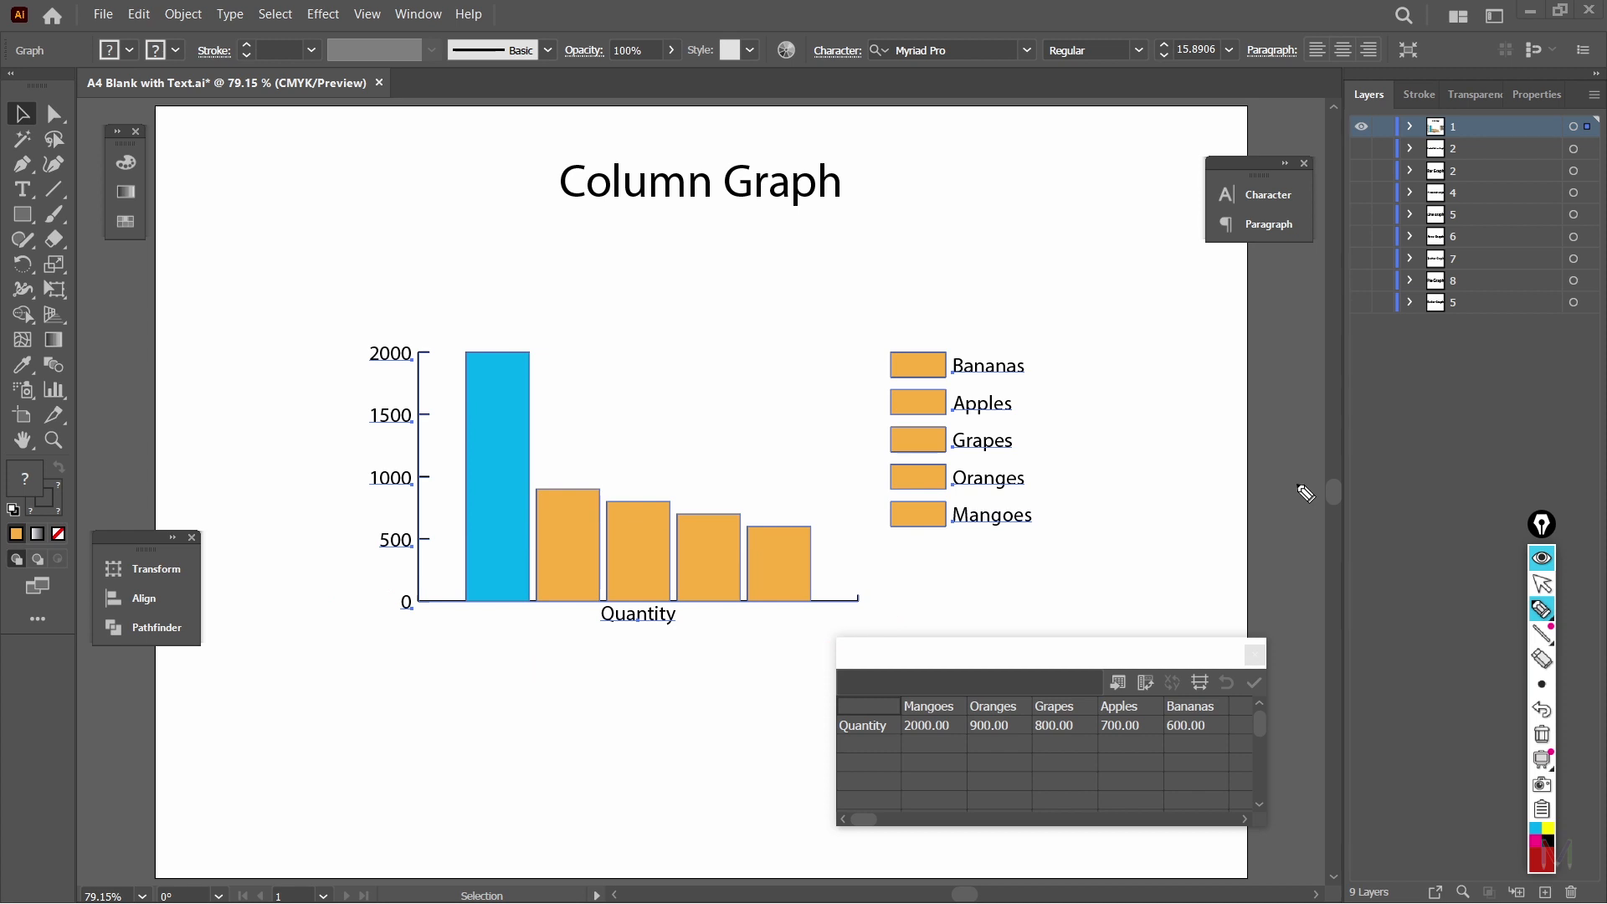
{"action": "left_click", "coordinate": [1542, 582]}
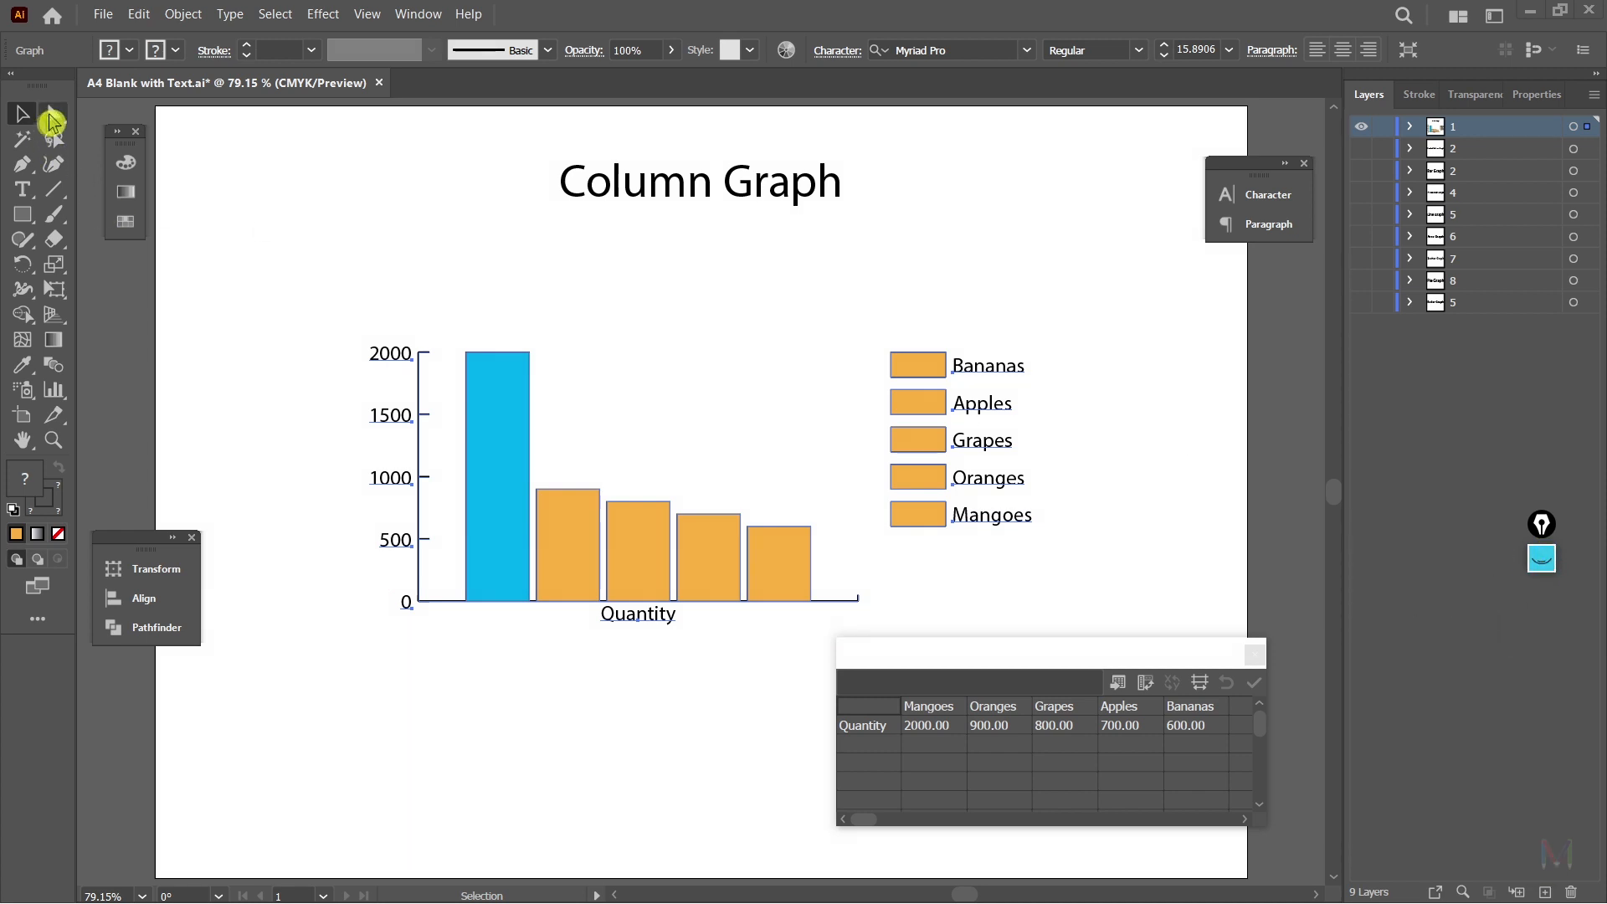
Step: Show the color swatches and fill only the Mangoes legend box with the cyan that matches its column
{"action": "left_click", "coordinate": [126, 163]}
{"action": "left_click", "coordinate": [283, 154]}
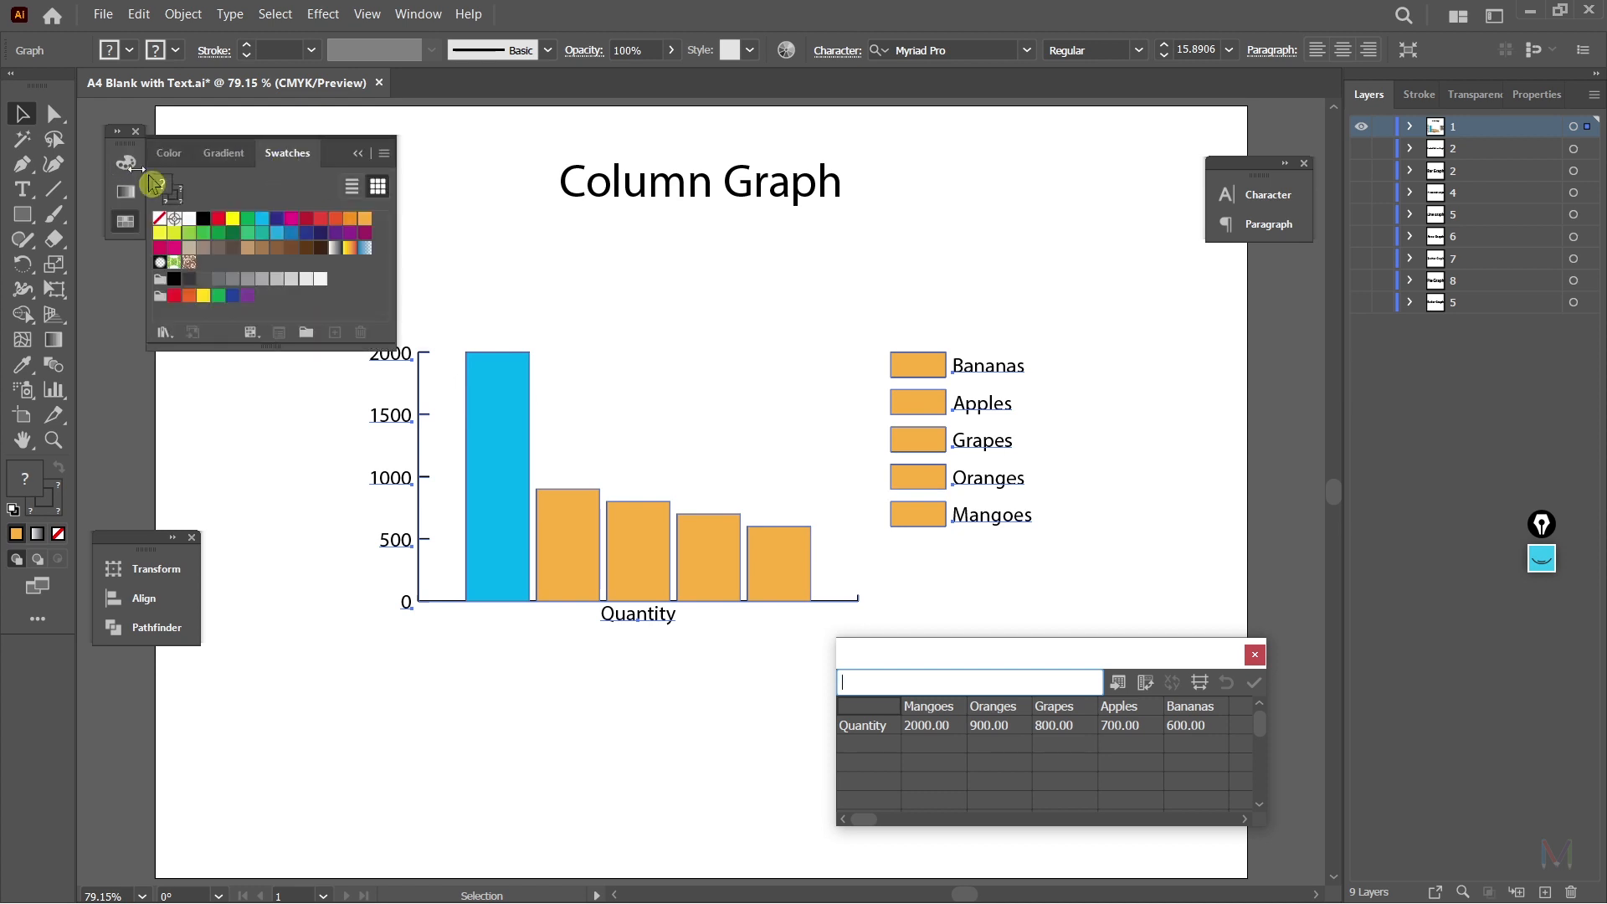
{"action": "left_click", "coordinate": [53, 115]}
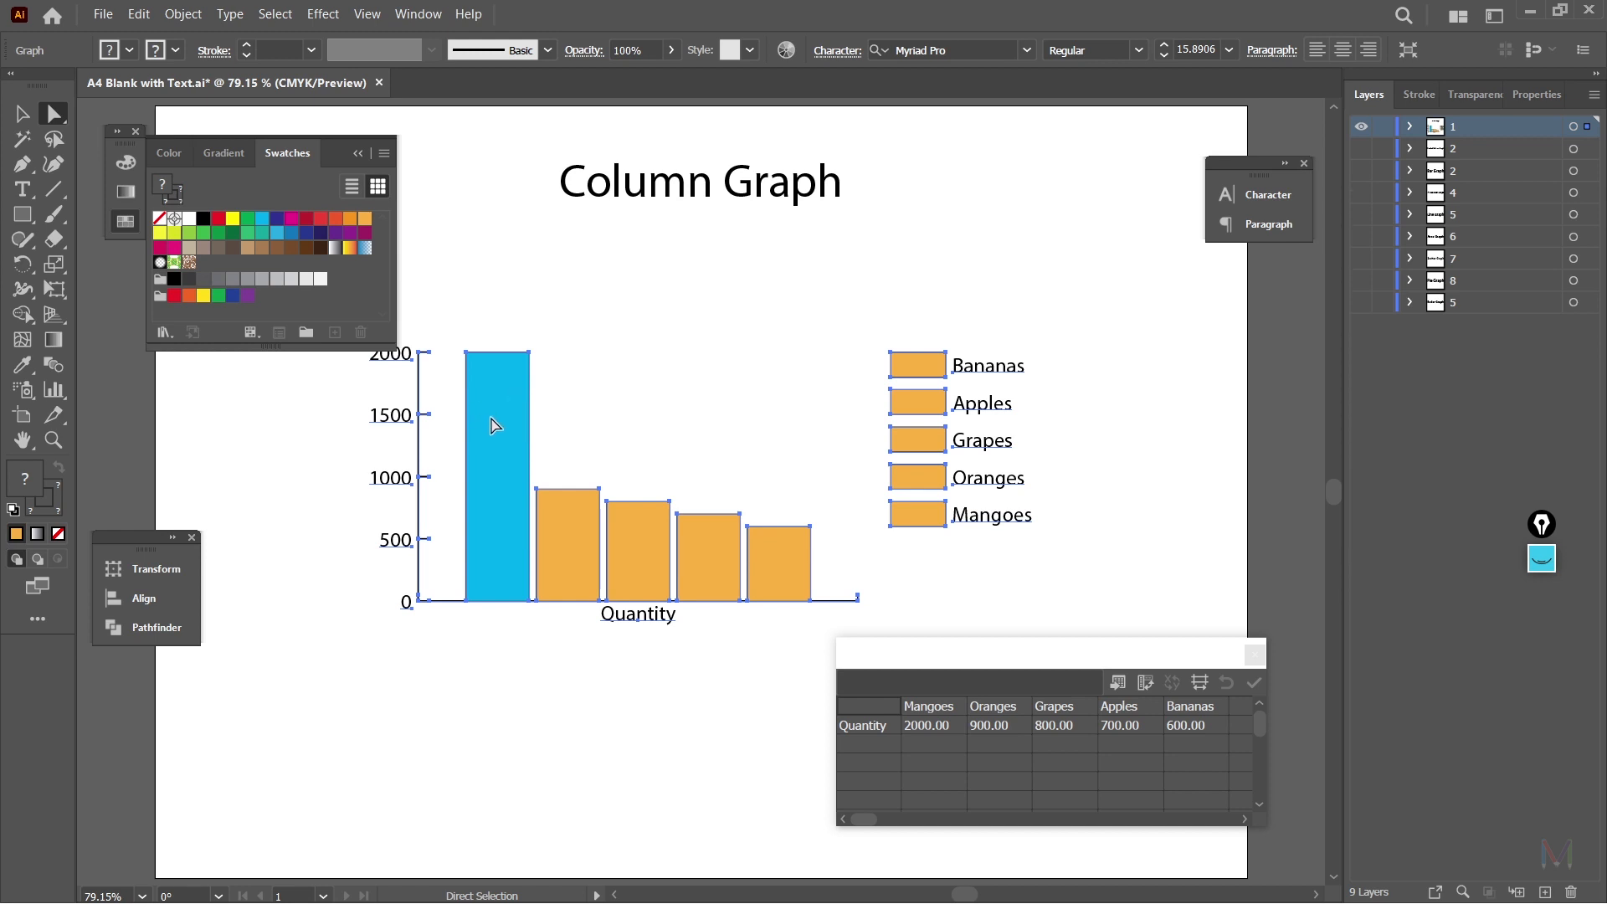
{"action": "left_click", "coordinate": [904, 545]}
{"action": "left_click", "coordinate": [918, 520]}
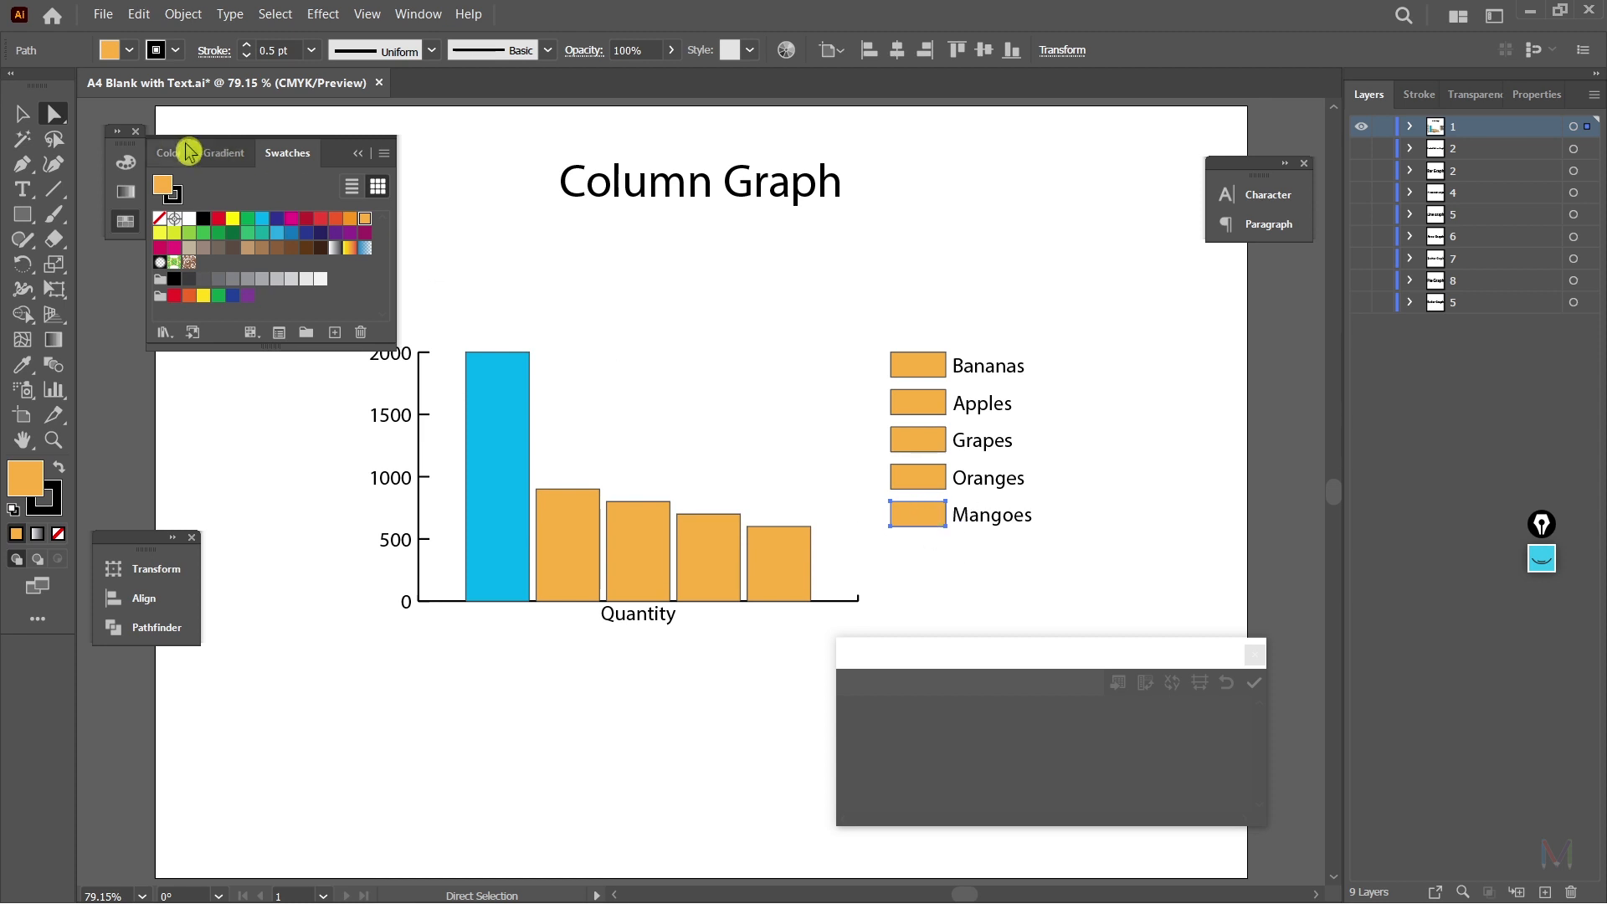
{"action": "left_click", "coordinate": [262, 228]}
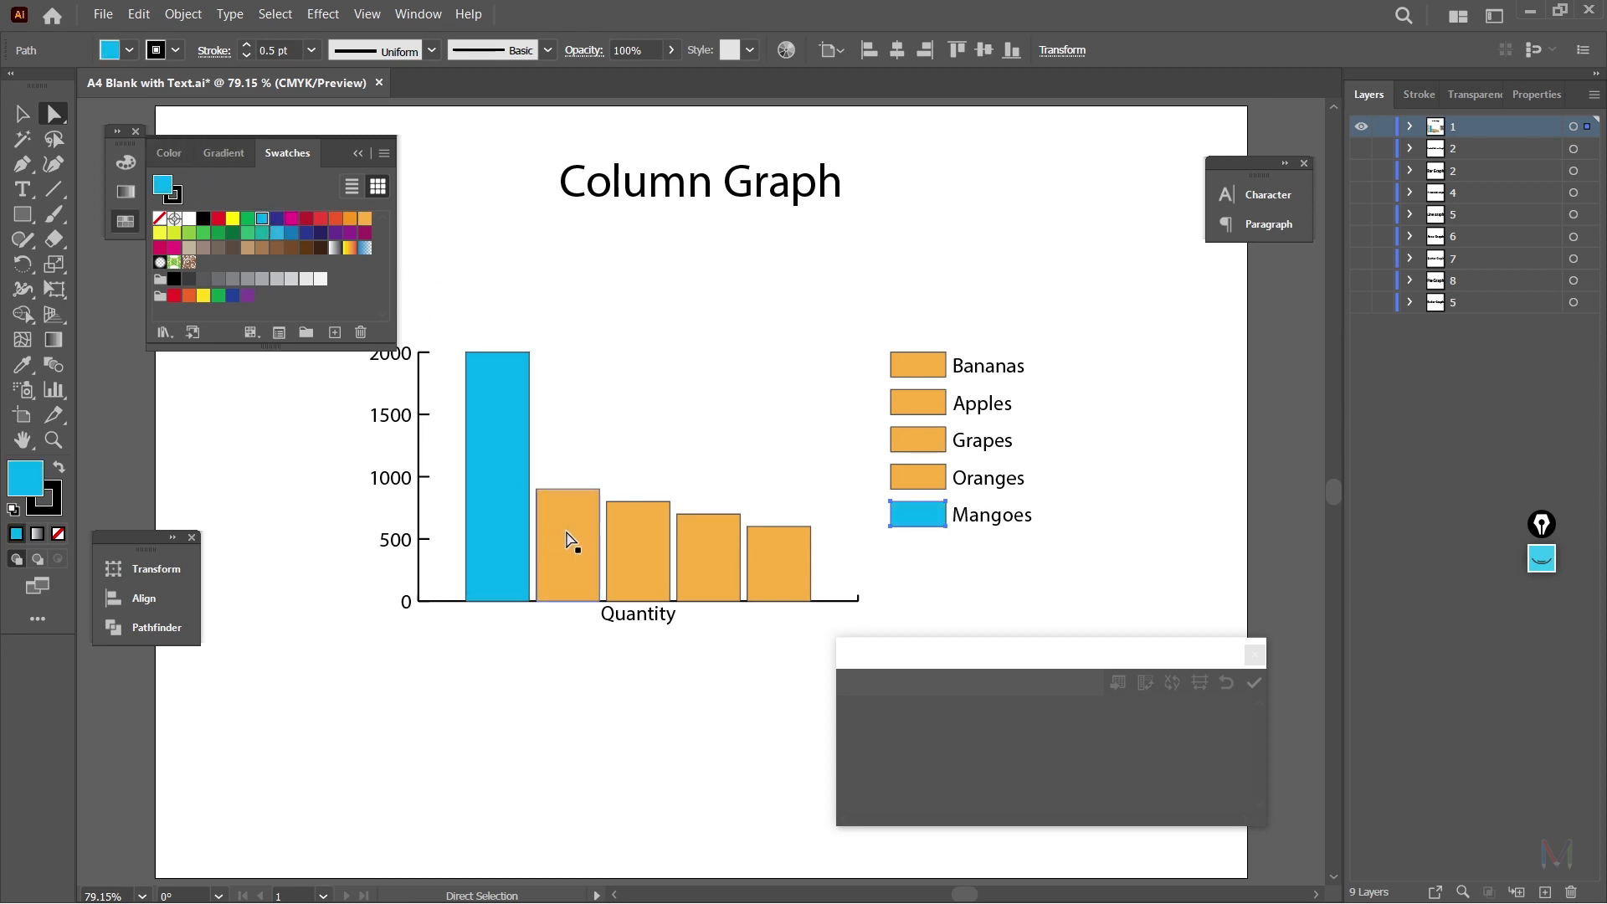
Step: Fill the Oranges column and its legend box with the same orange-red swatch
{"action": "left_click", "coordinate": [569, 539]}
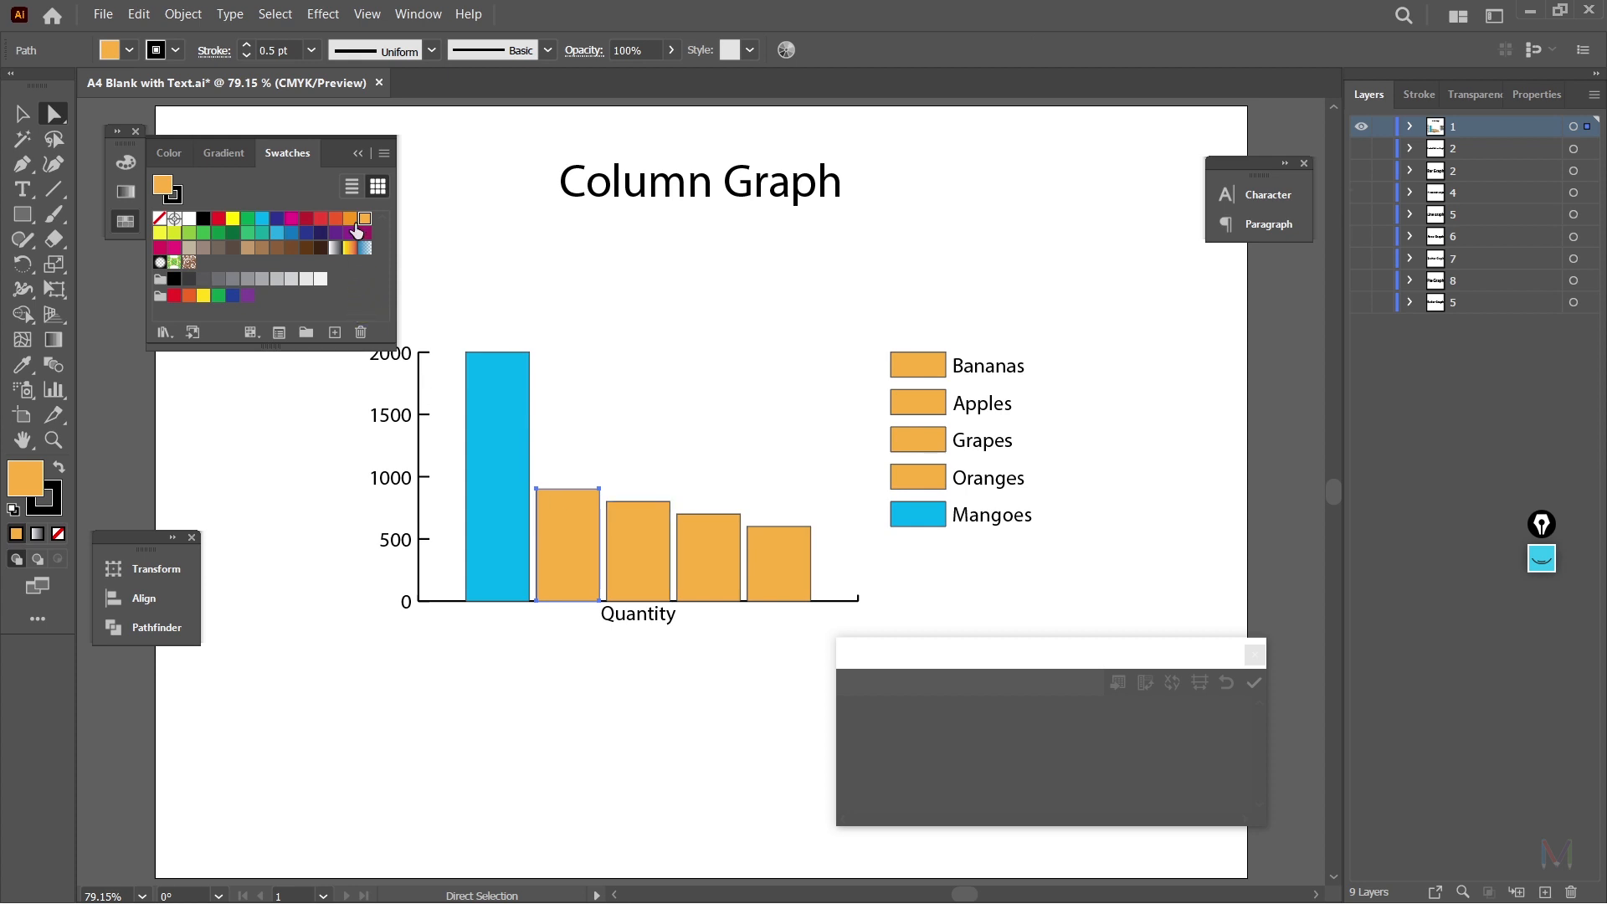
{"action": "left_click", "coordinate": [336, 220]}
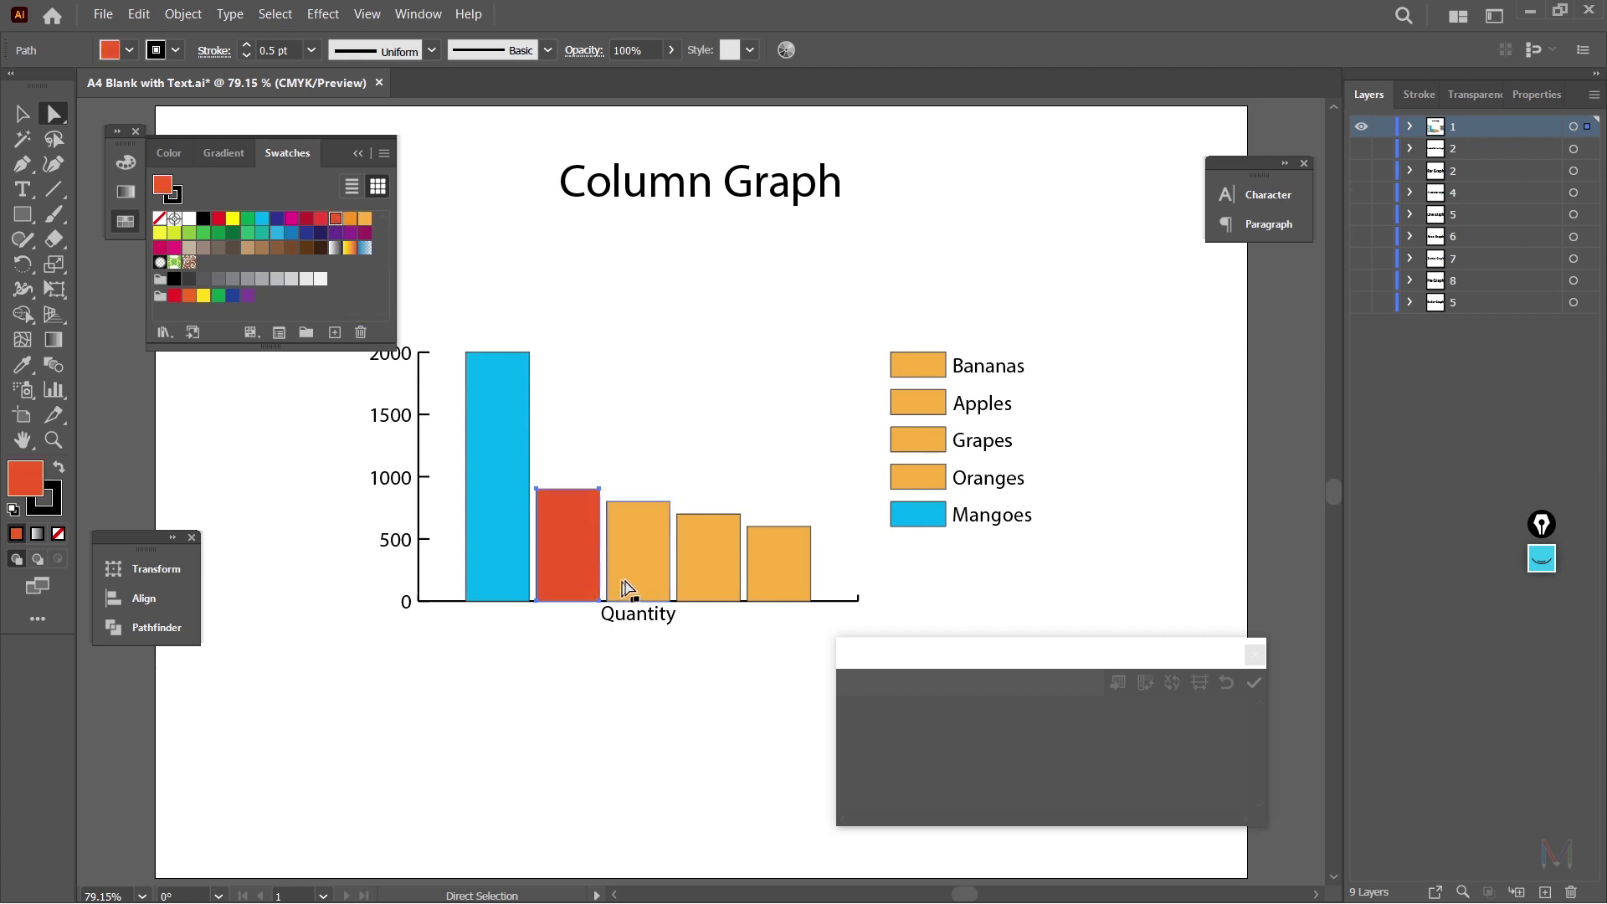
{"action": "left_click", "coordinate": [918, 484]}
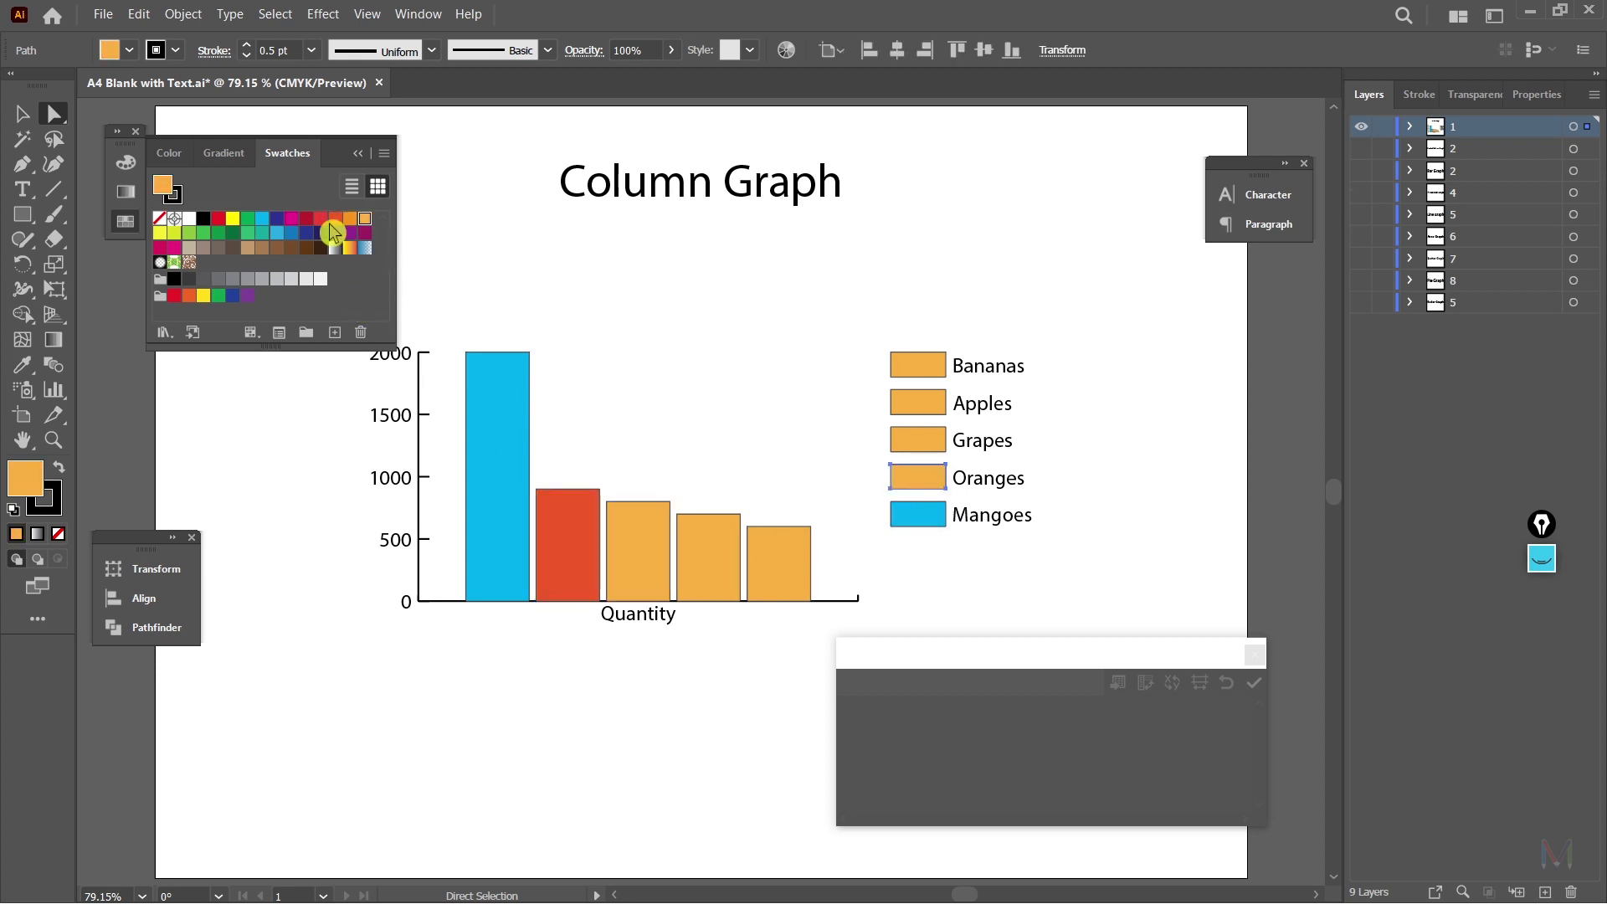
{"action": "left_click", "coordinate": [336, 219]}
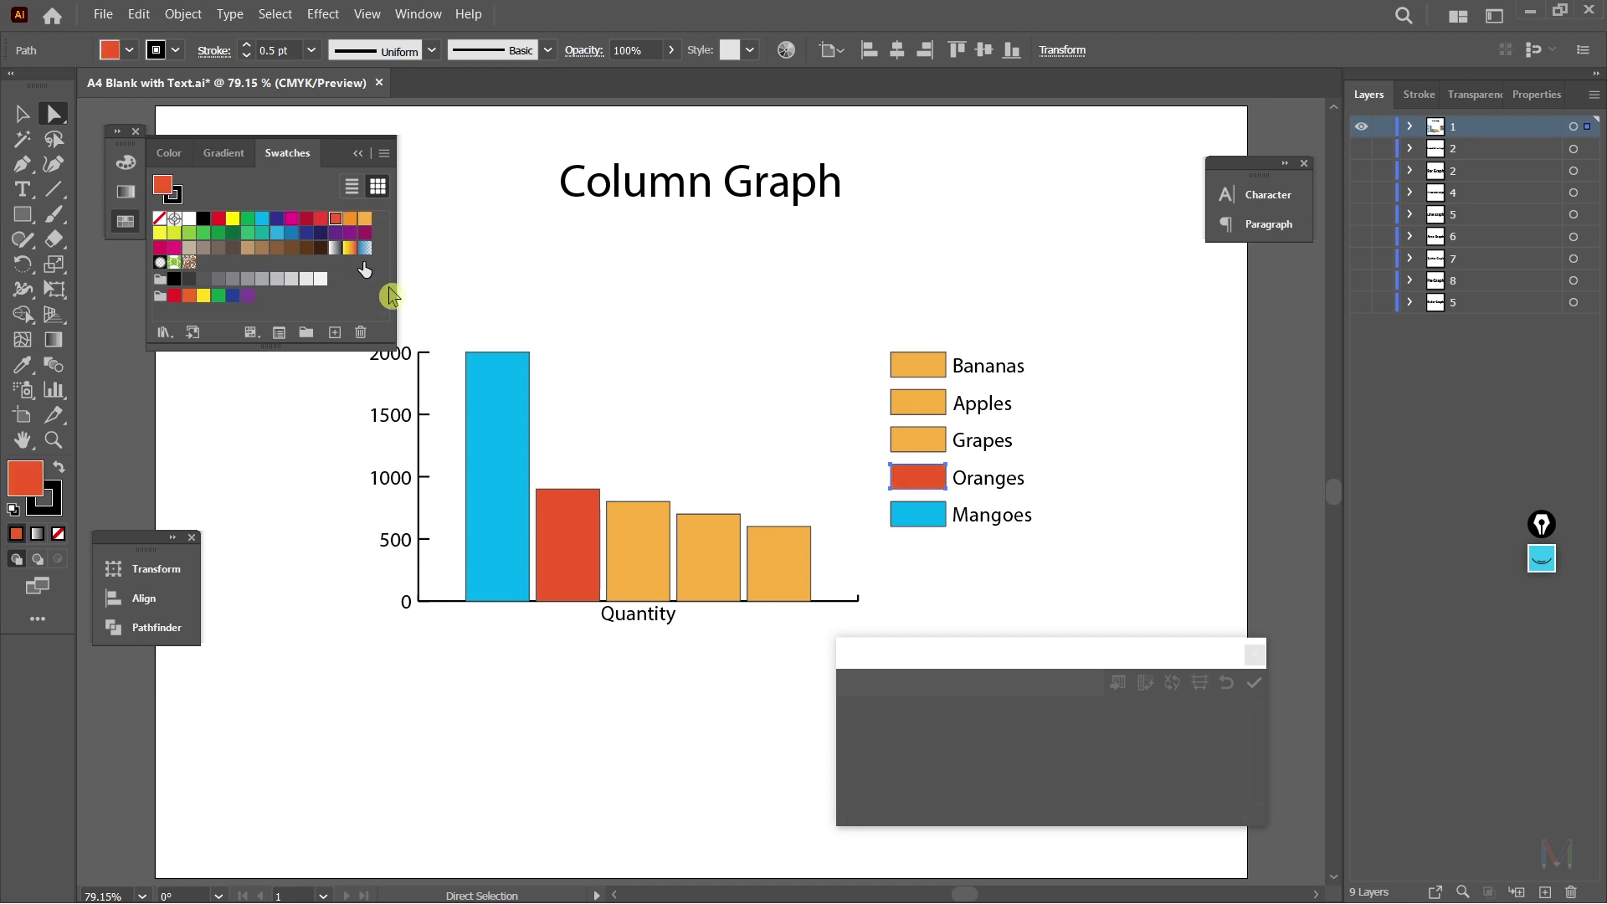
Step: Fill the Grapes column and the matching Grapes legend box with the same green swatch
{"action": "left_click", "coordinate": [630, 552]}
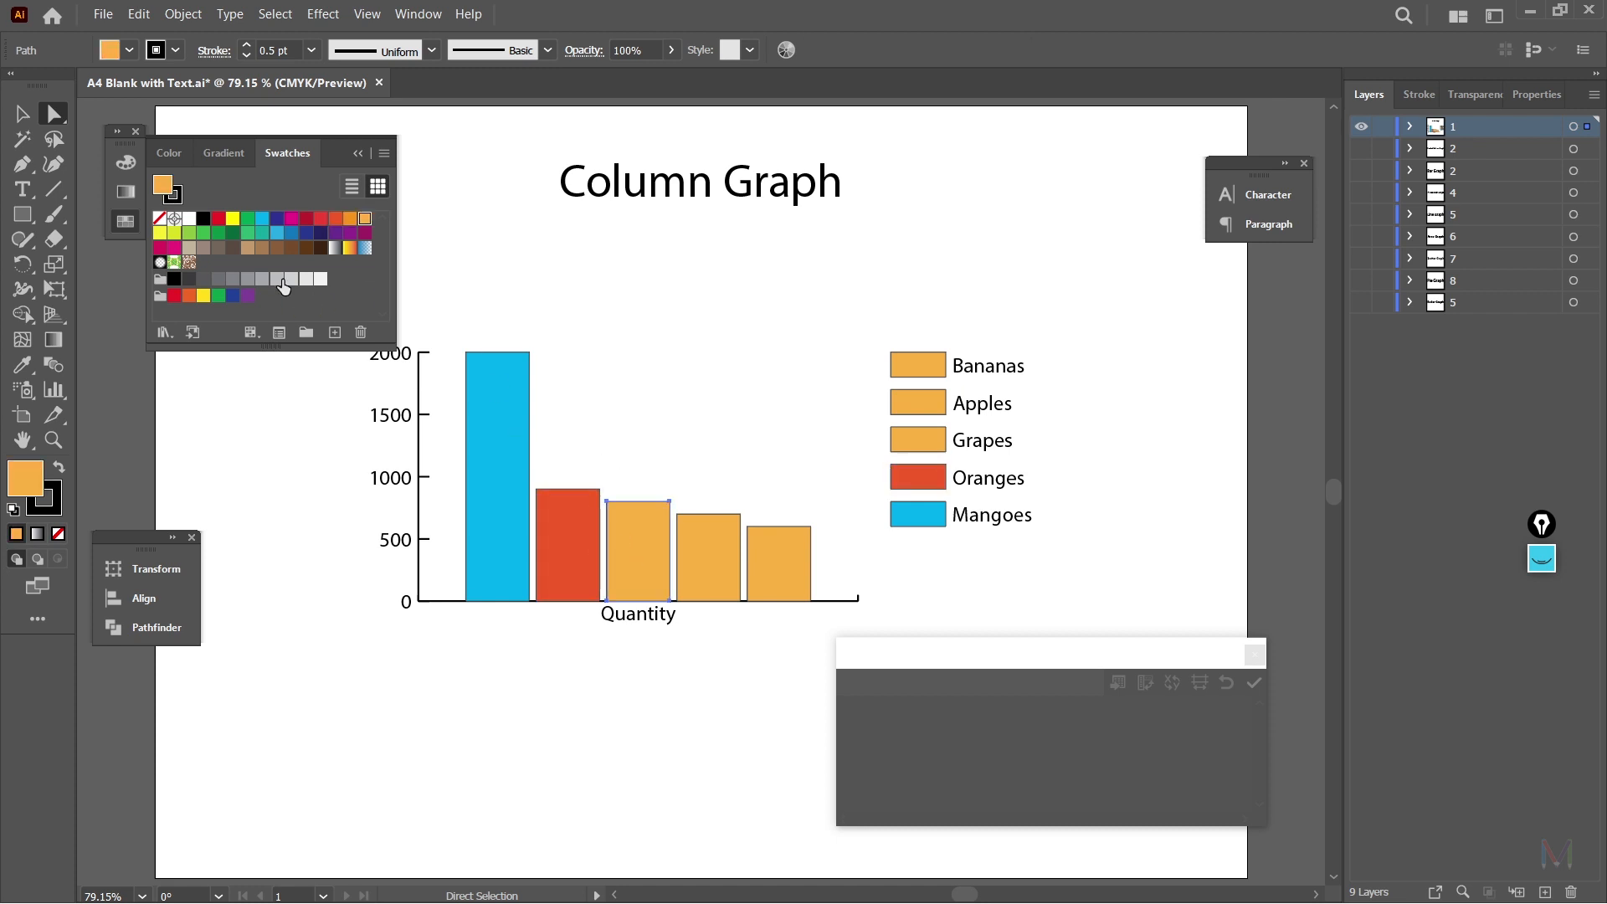
{"action": "left_click", "coordinate": [247, 220]}
{"action": "left_click", "coordinate": [919, 441]}
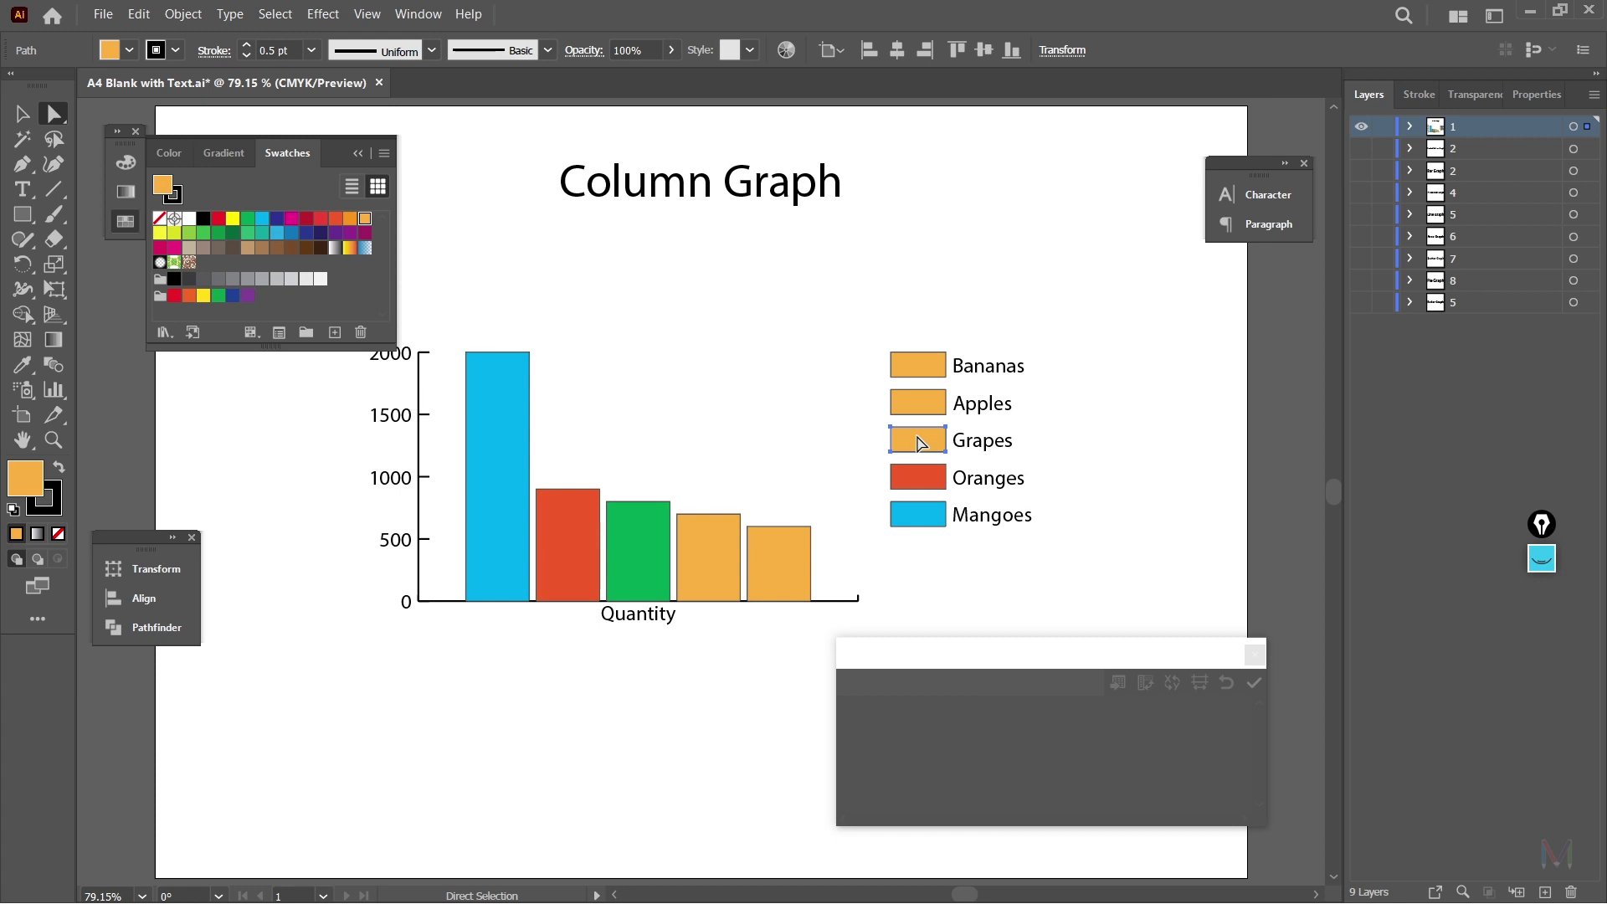
{"action": "left_click", "coordinate": [246, 219]}
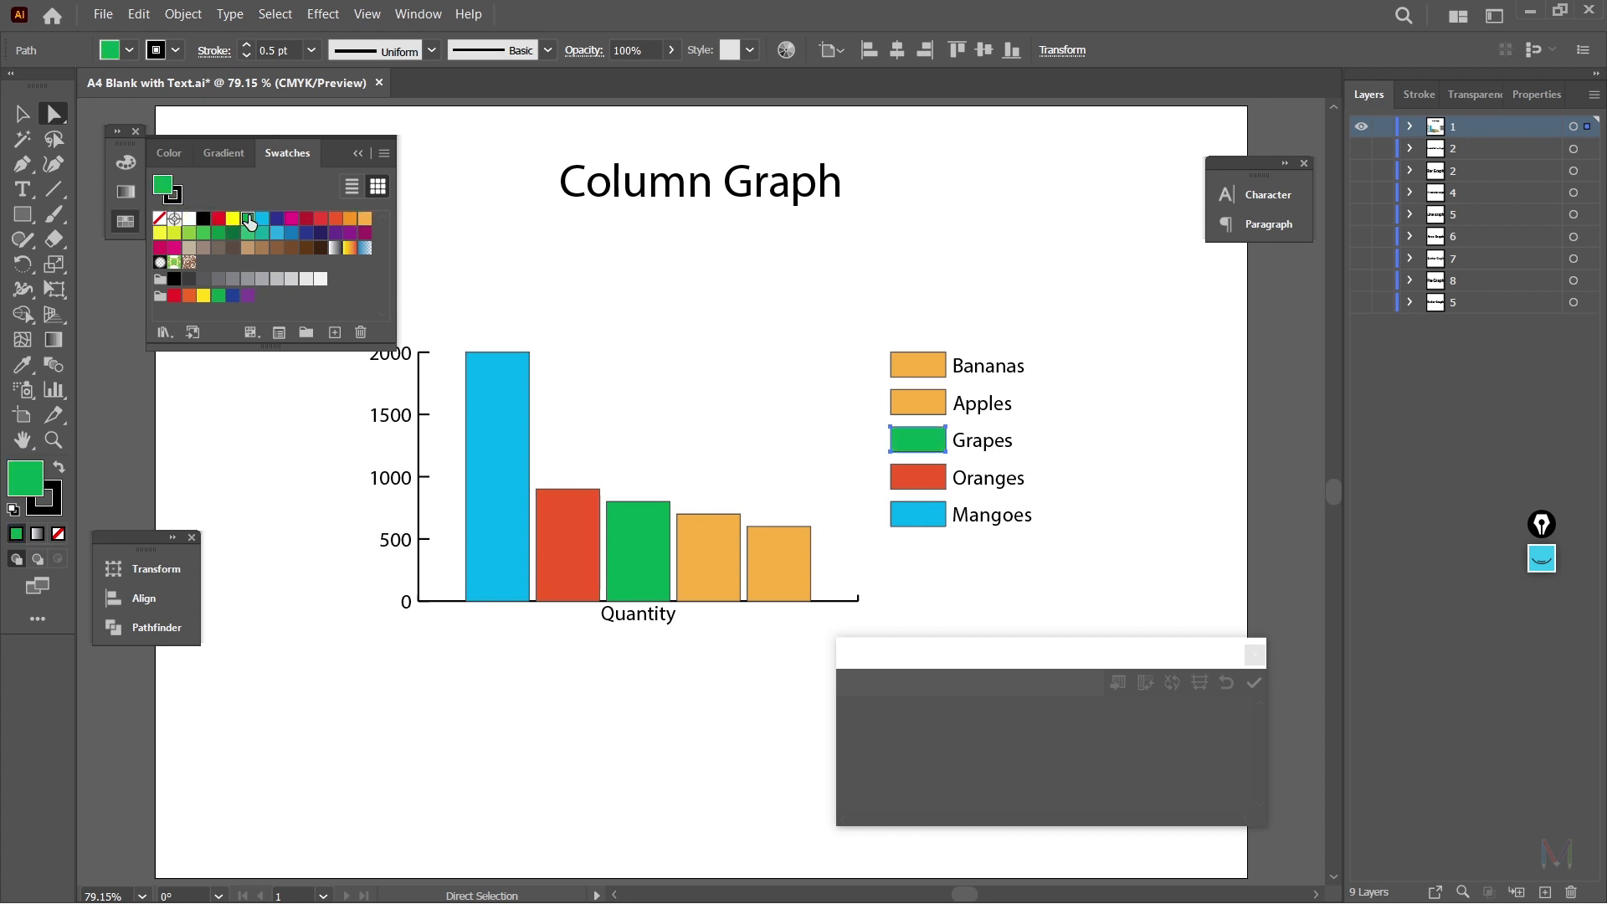
Step: Fill the Apples column and the Apples legend box with the same pure red swatch
{"action": "left_click", "coordinate": [706, 546]}
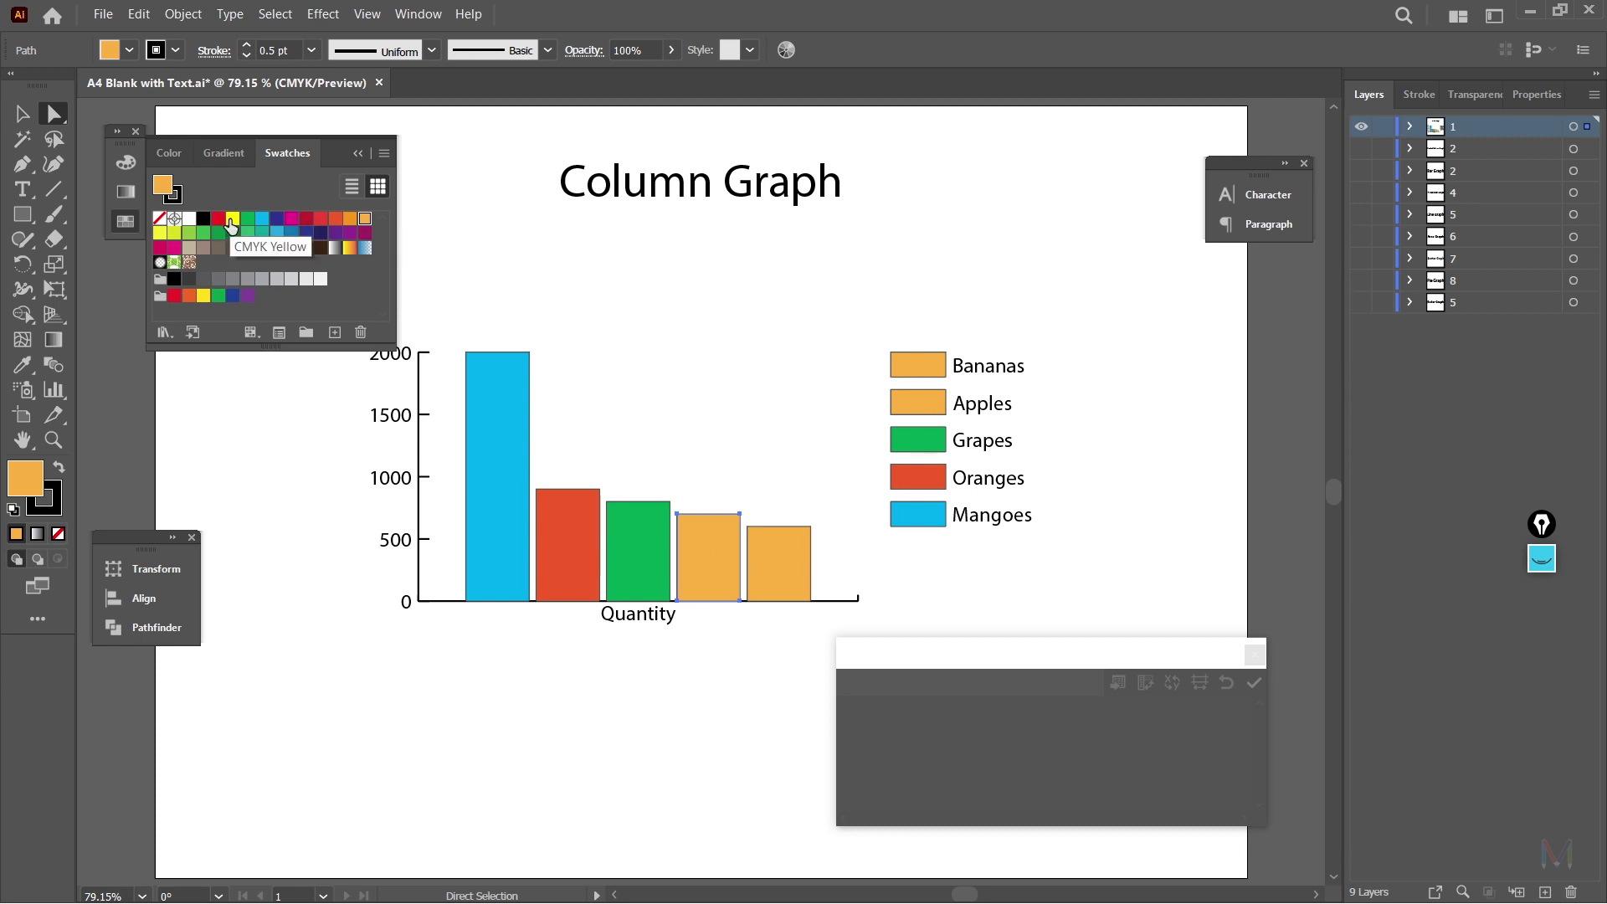
{"action": "left_click", "coordinate": [218, 219]}
{"action": "left_click", "coordinate": [900, 404]}
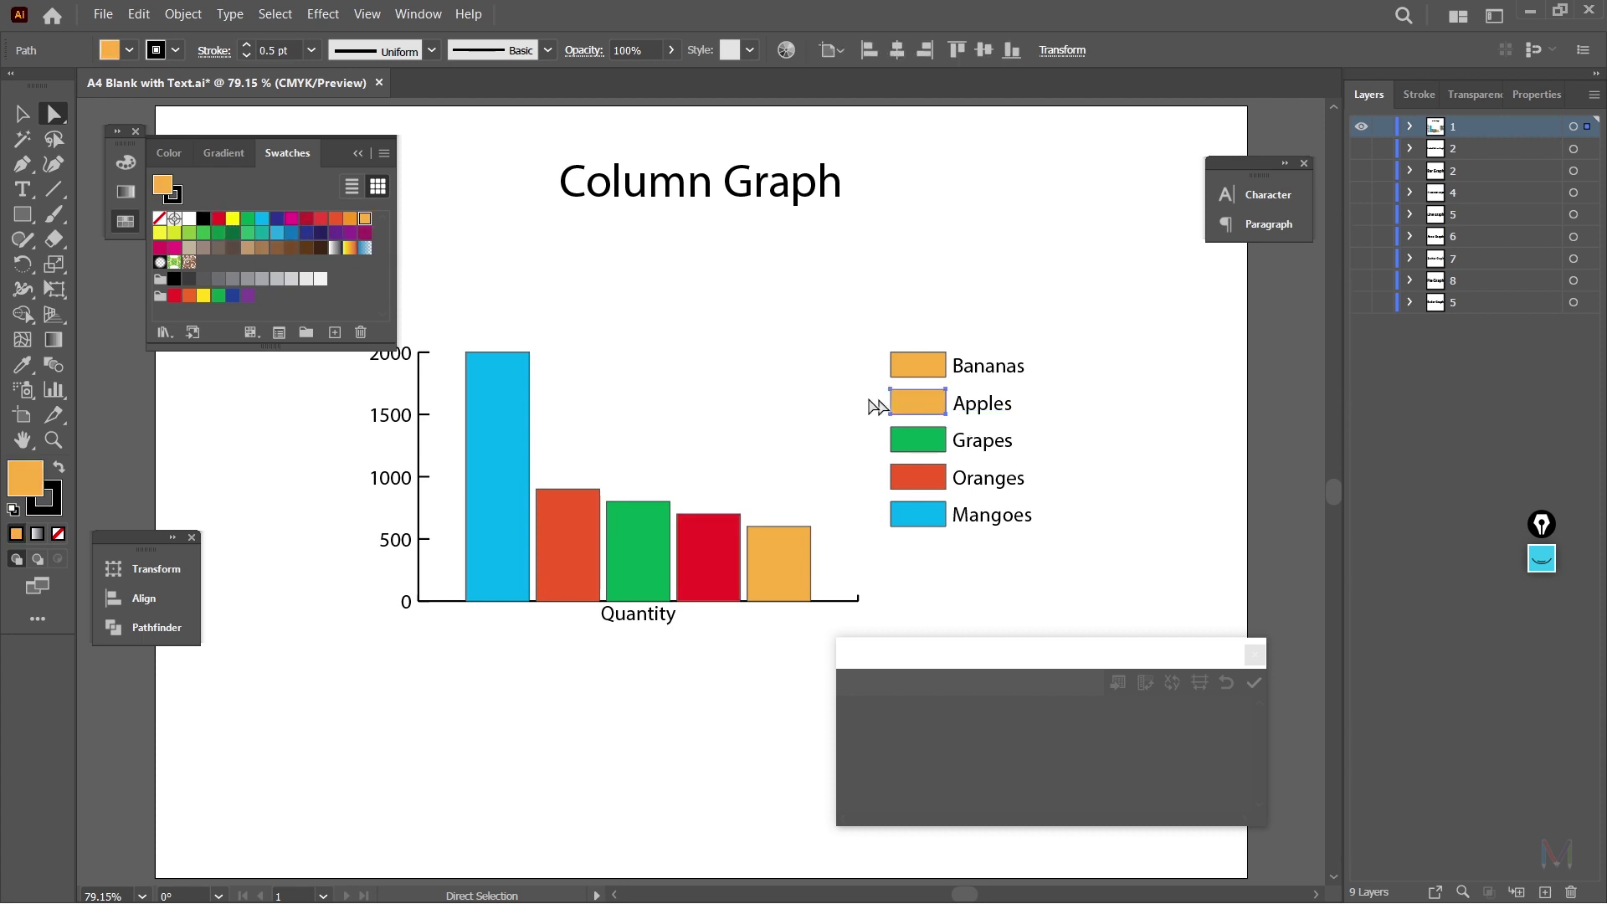
{"action": "left_click", "coordinate": [219, 218]}
Step: Fill the Bananas column and its legend box with light yellow, deselect and collapse the swatches
{"action": "left_click", "coordinate": [782, 561]}
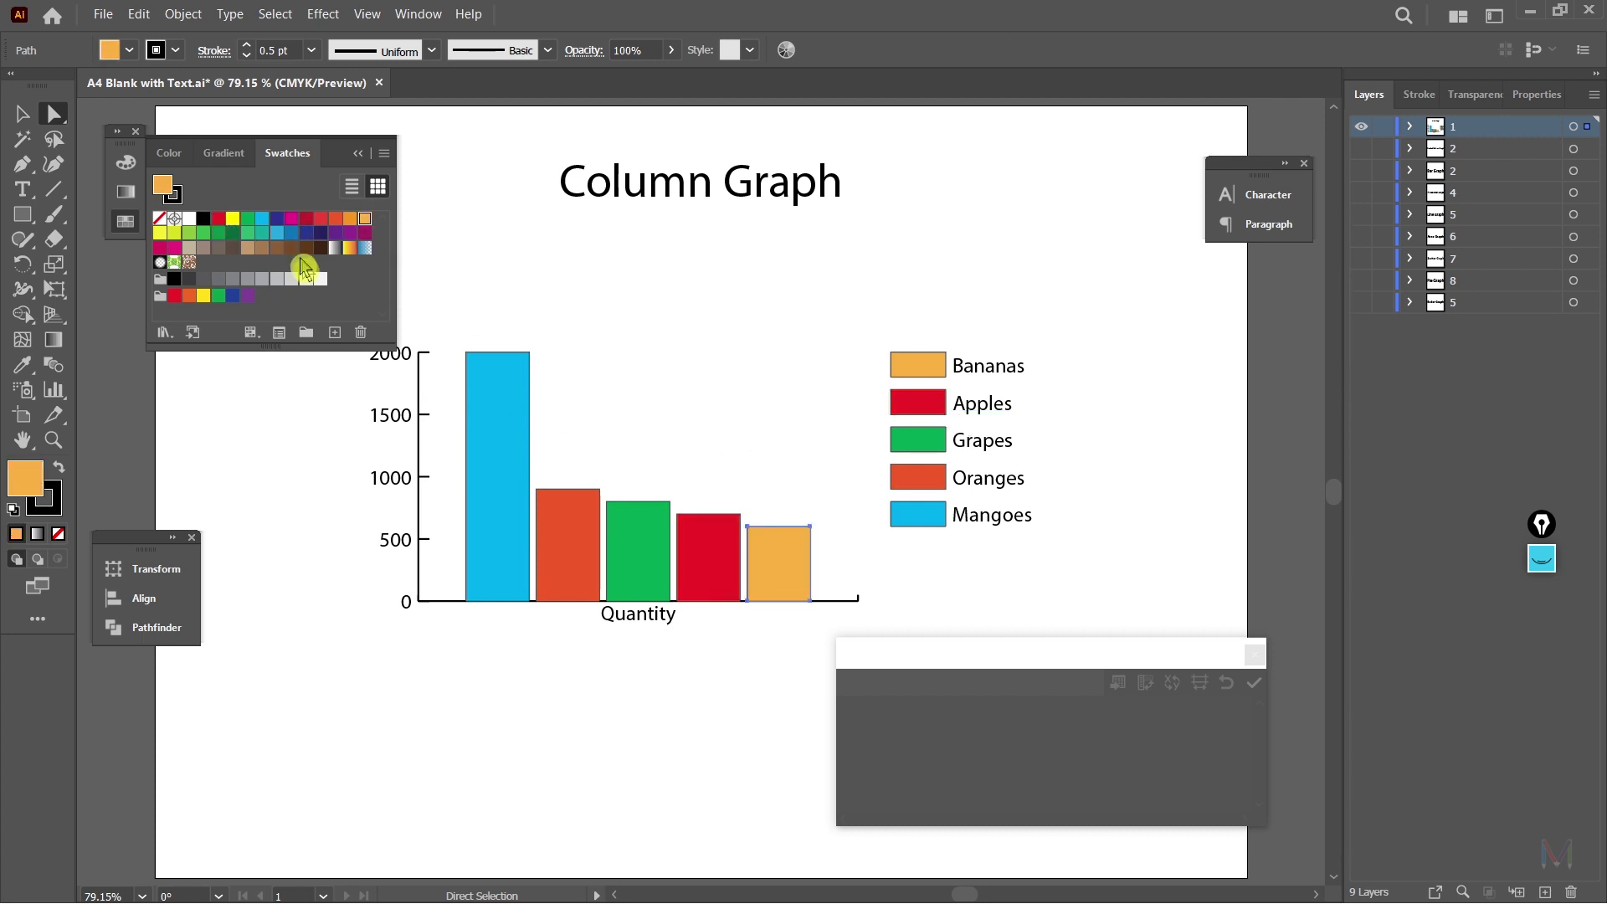
{"action": "left_click", "coordinate": [161, 233]}
{"action": "left_click", "coordinate": [908, 365]}
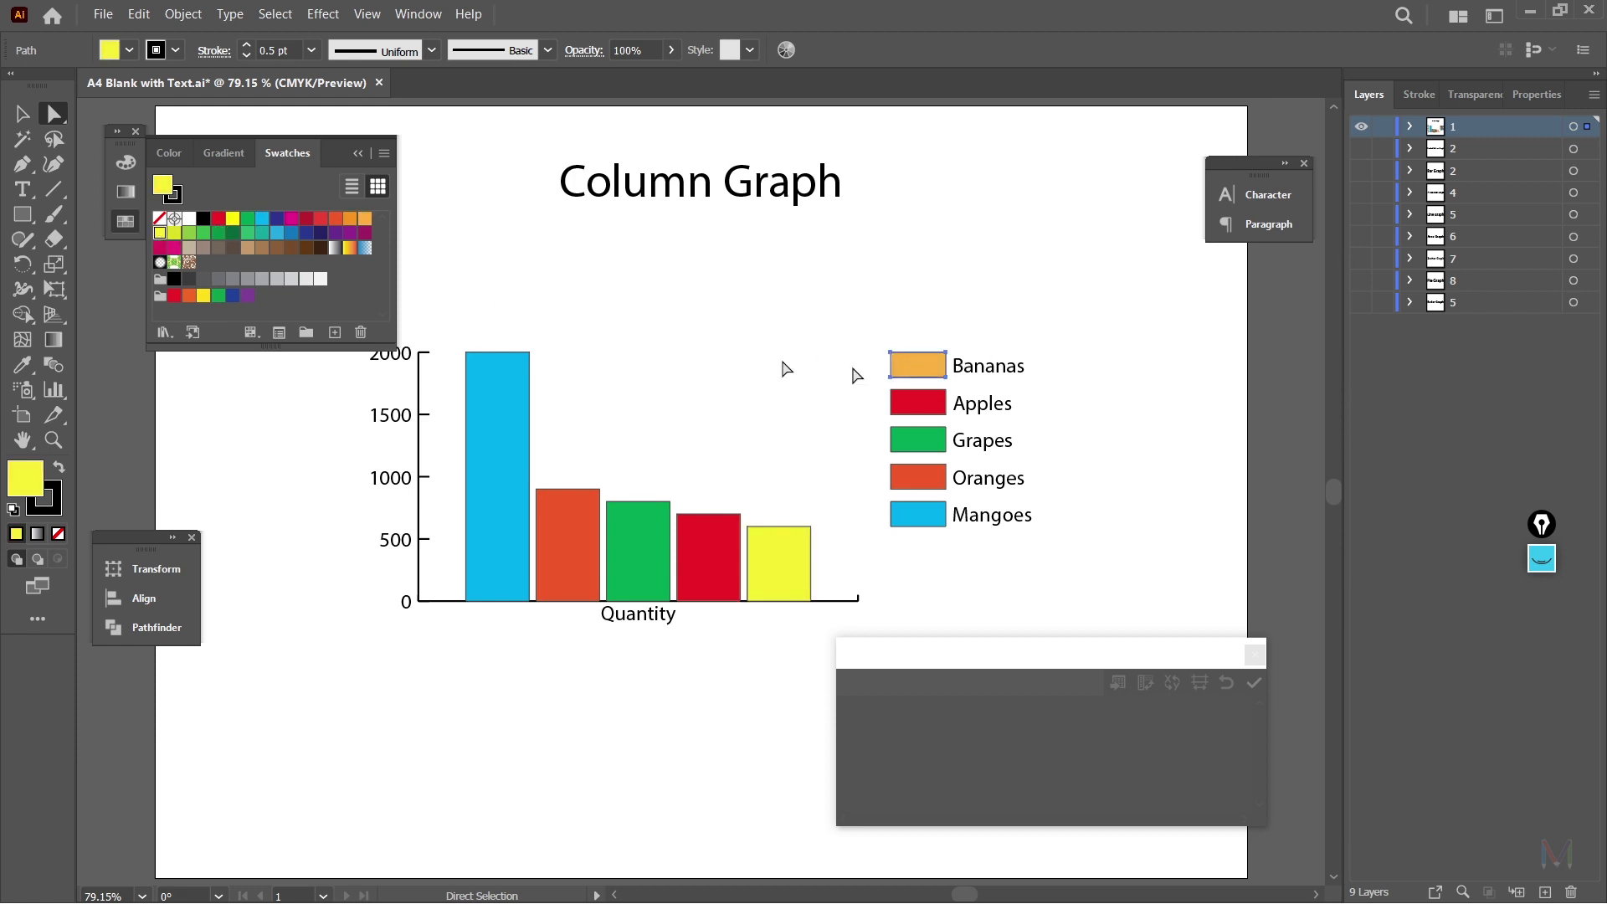
{"action": "left_click", "coordinate": [160, 234]}
{"action": "left_click", "coordinate": [696, 276]}
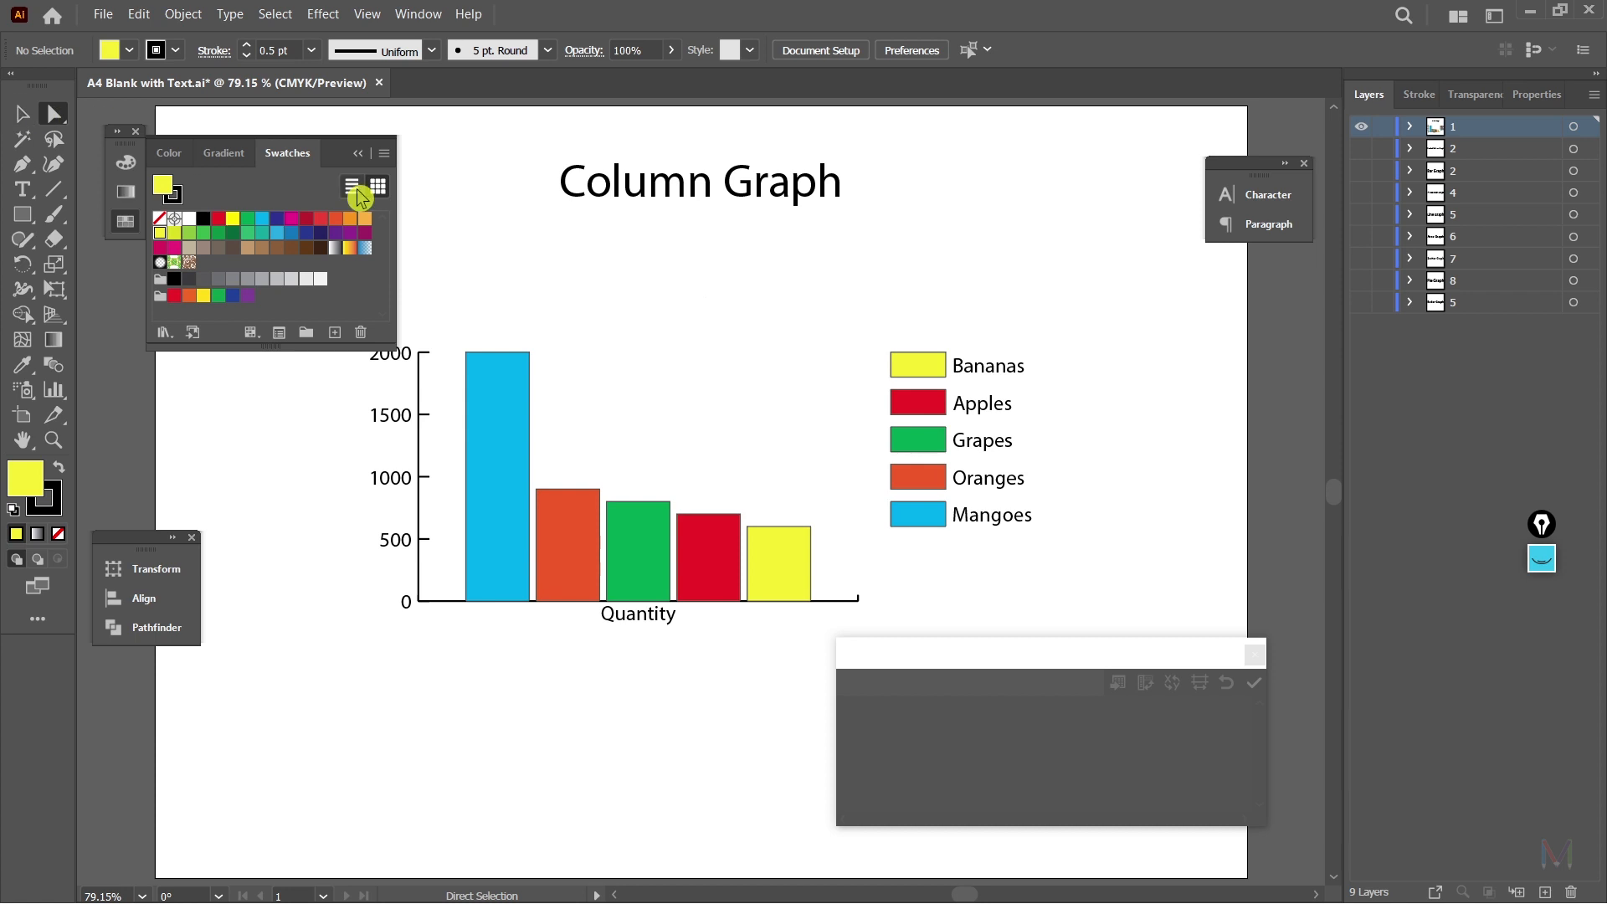
{"action": "left_click", "coordinate": [357, 154]}
{"action": "left_click", "coordinate": [22, 113]}
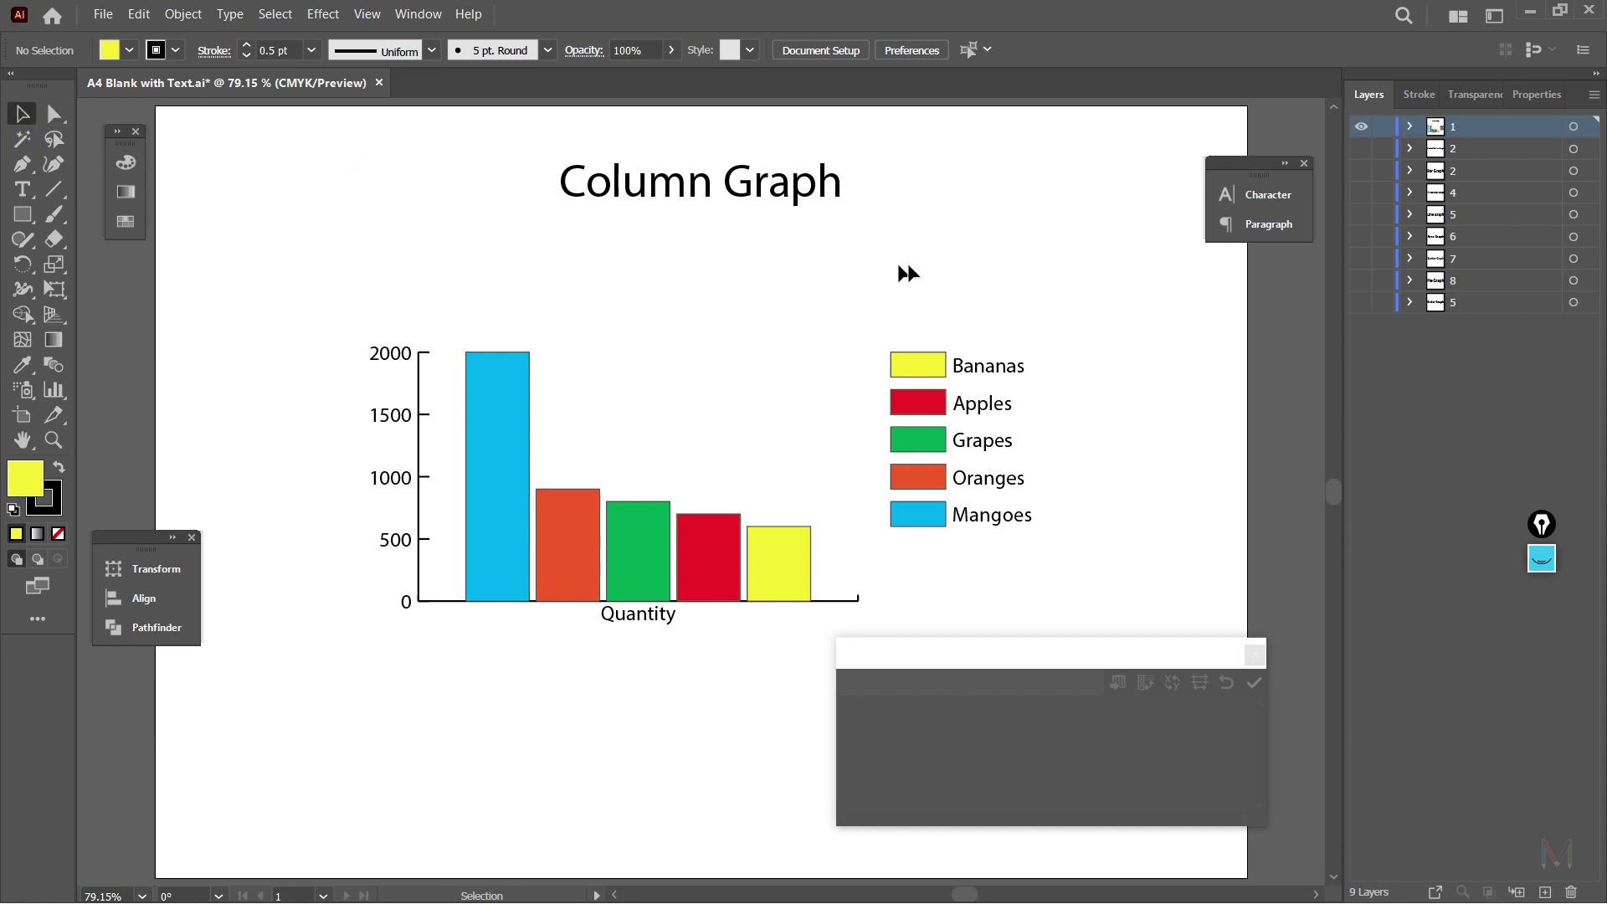
Step: Recolor the Mangoes column and its legend box with CMYK Yellow, deselect and collapse the swatches
{"action": "left_click", "coordinate": [54, 113]}
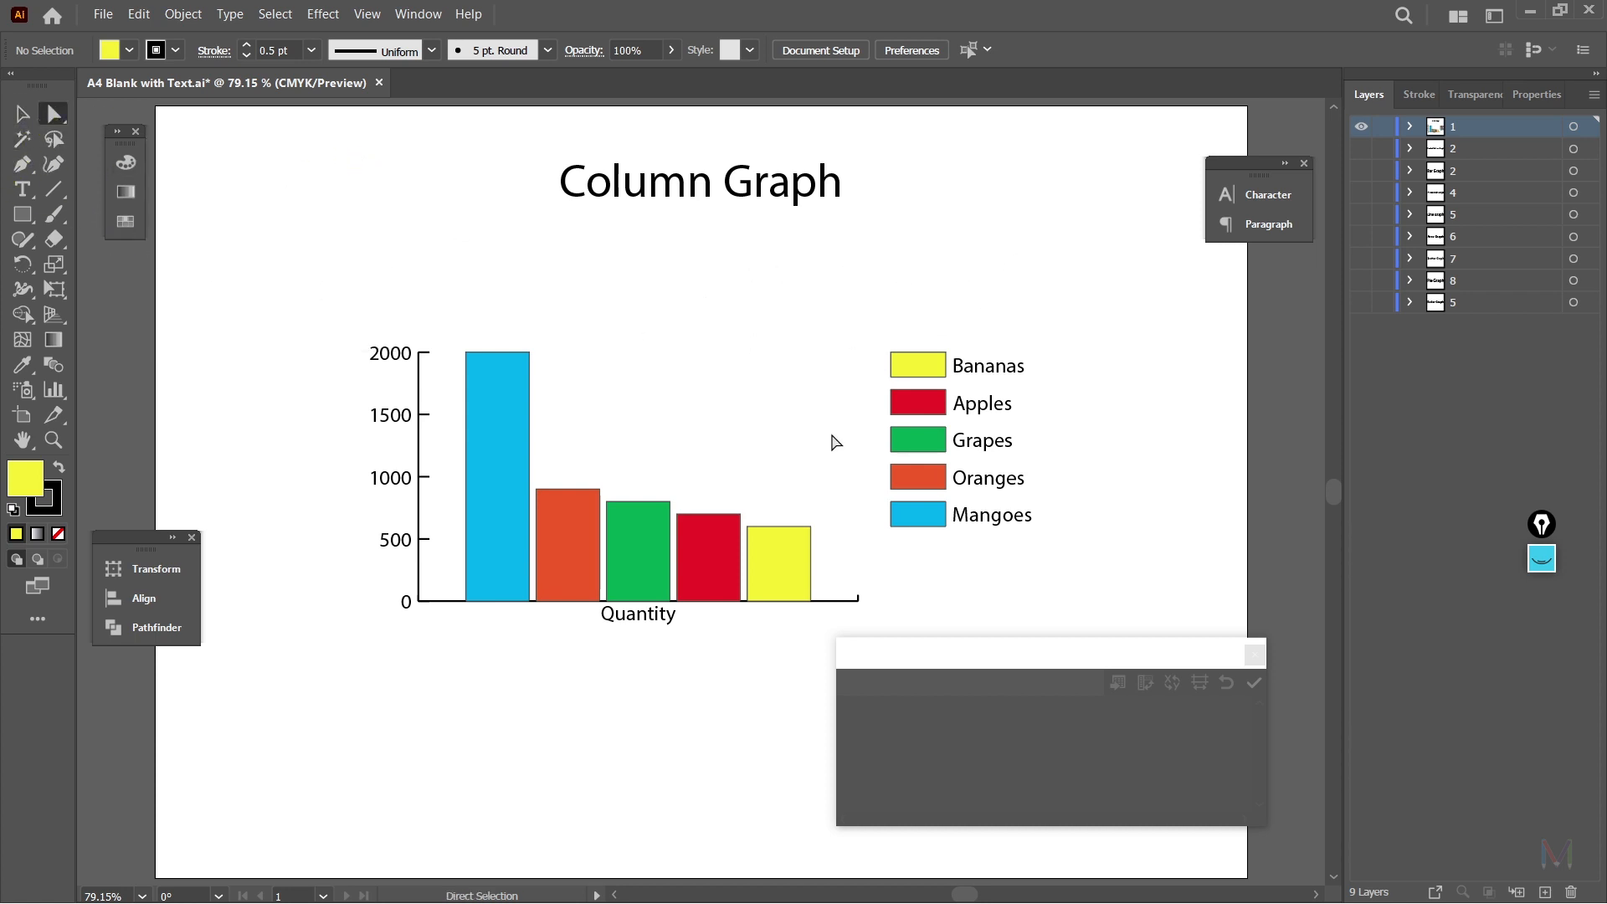
{"action": "left_click", "coordinate": [527, 435]}
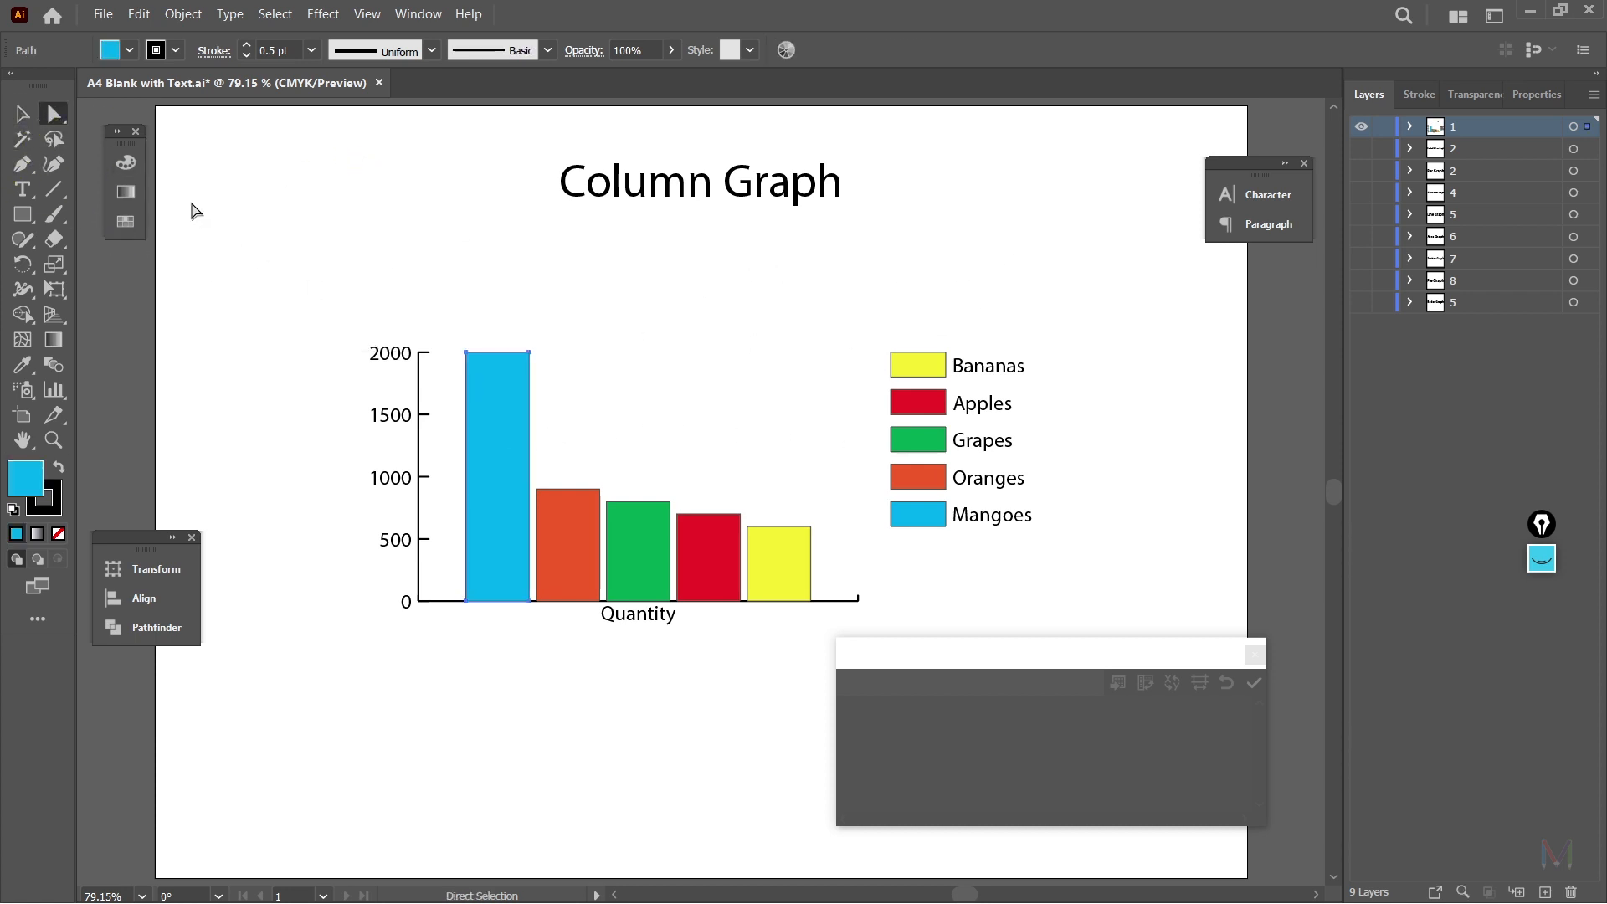
{"action": "left_click", "coordinate": [130, 164]}
{"action": "left_click", "coordinate": [289, 153]}
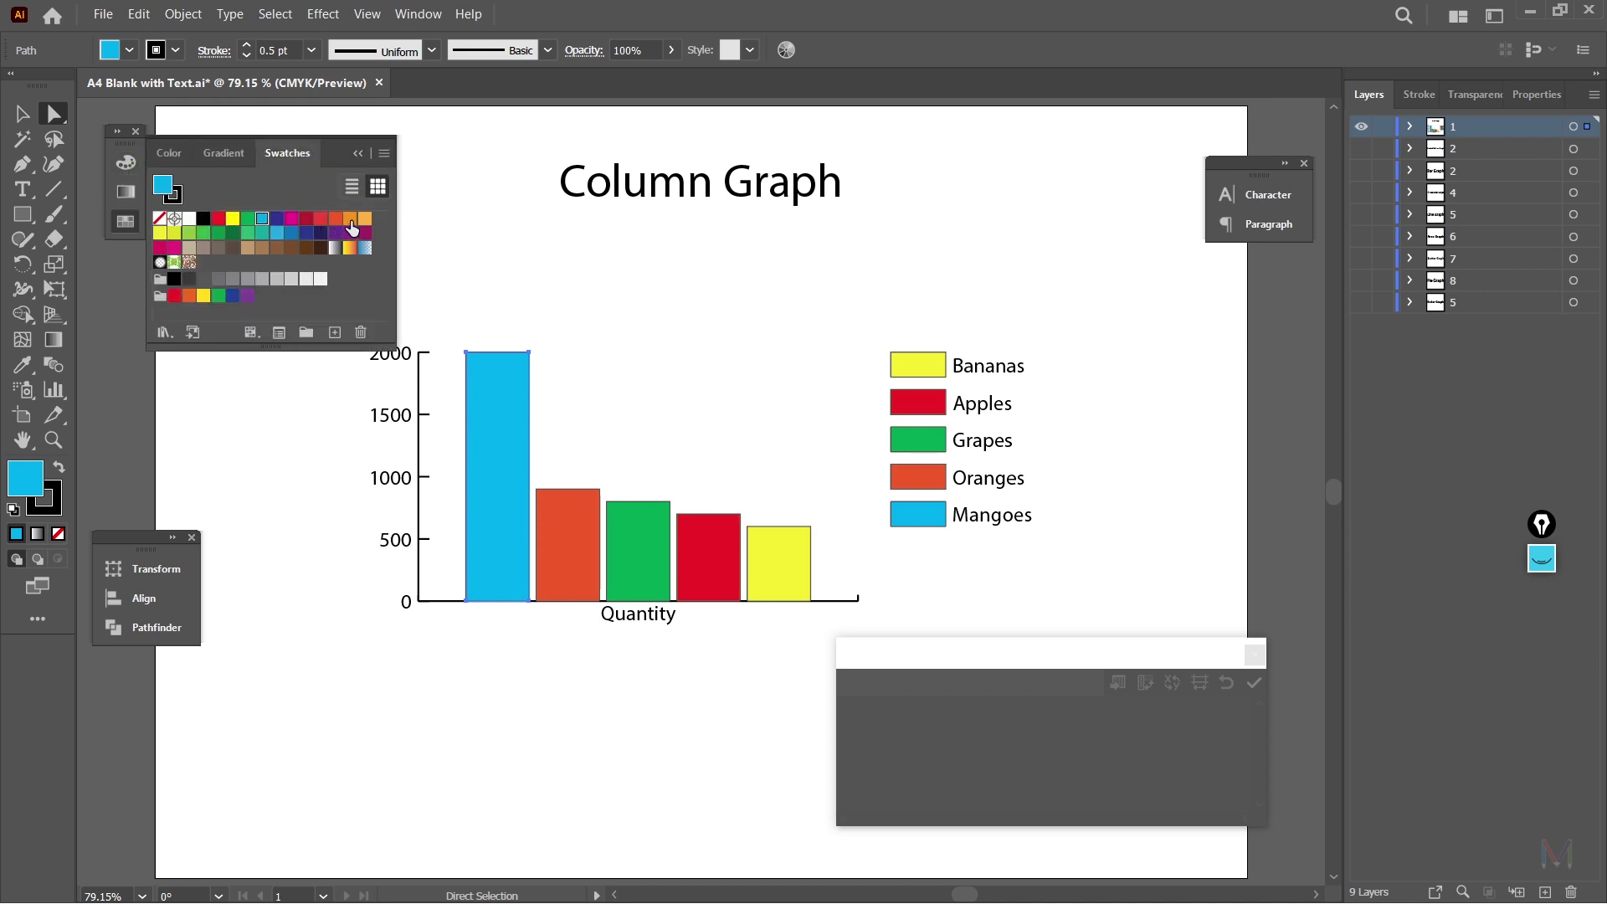
{"action": "left_click", "coordinate": [365, 222]}
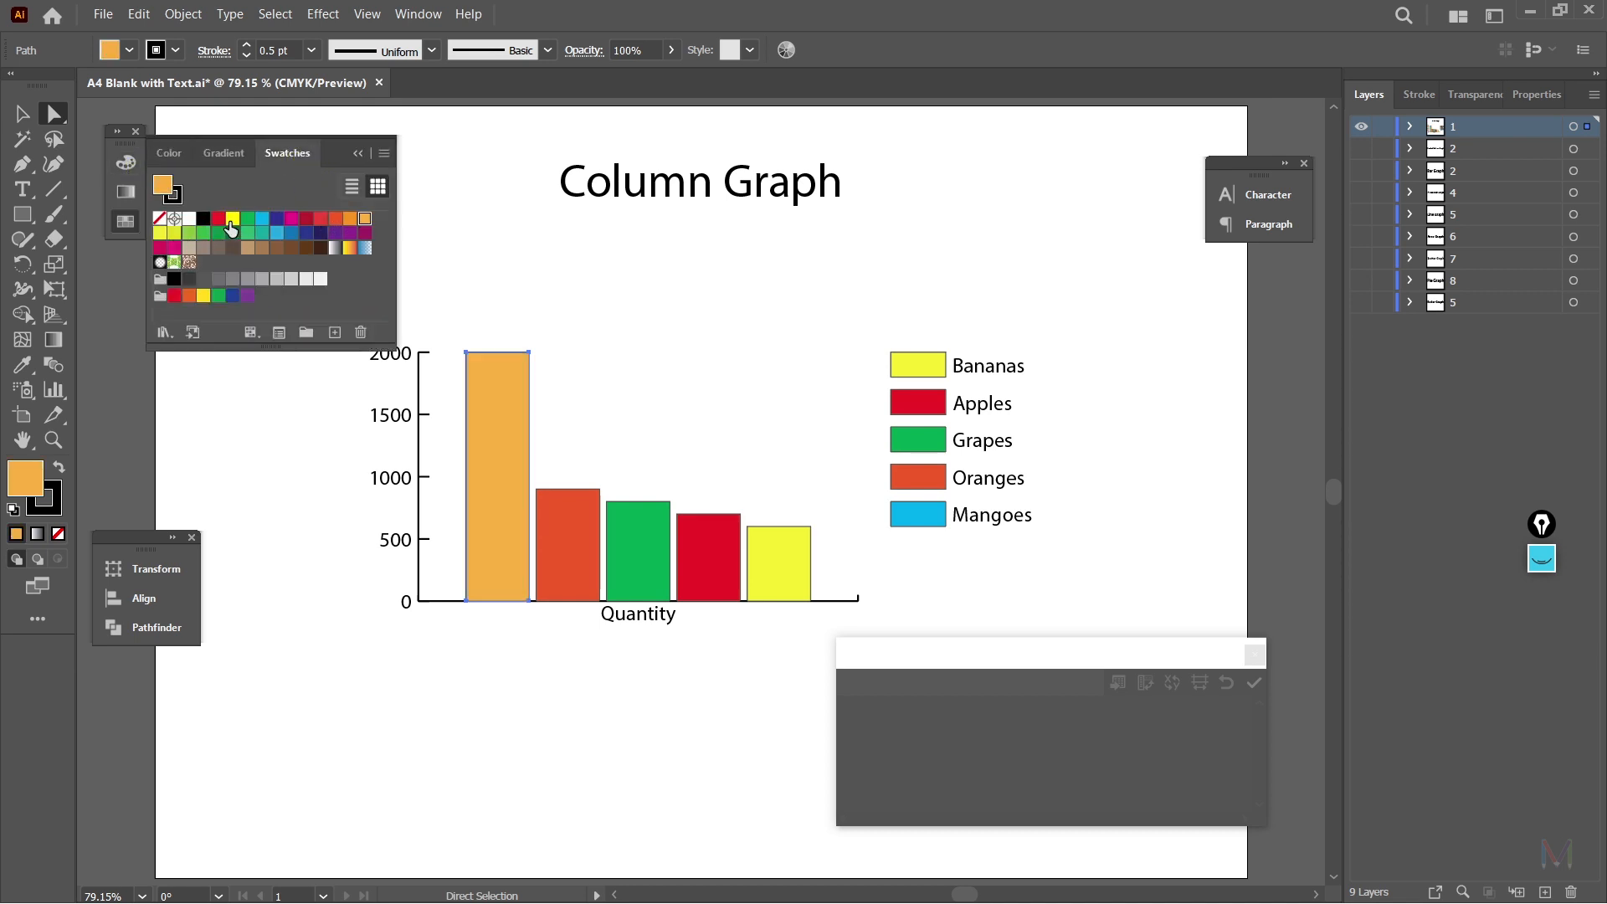
{"action": "left_click", "coordinate": [231, 221]}
{"action": "left_click", "coordinate": [924, 518]}
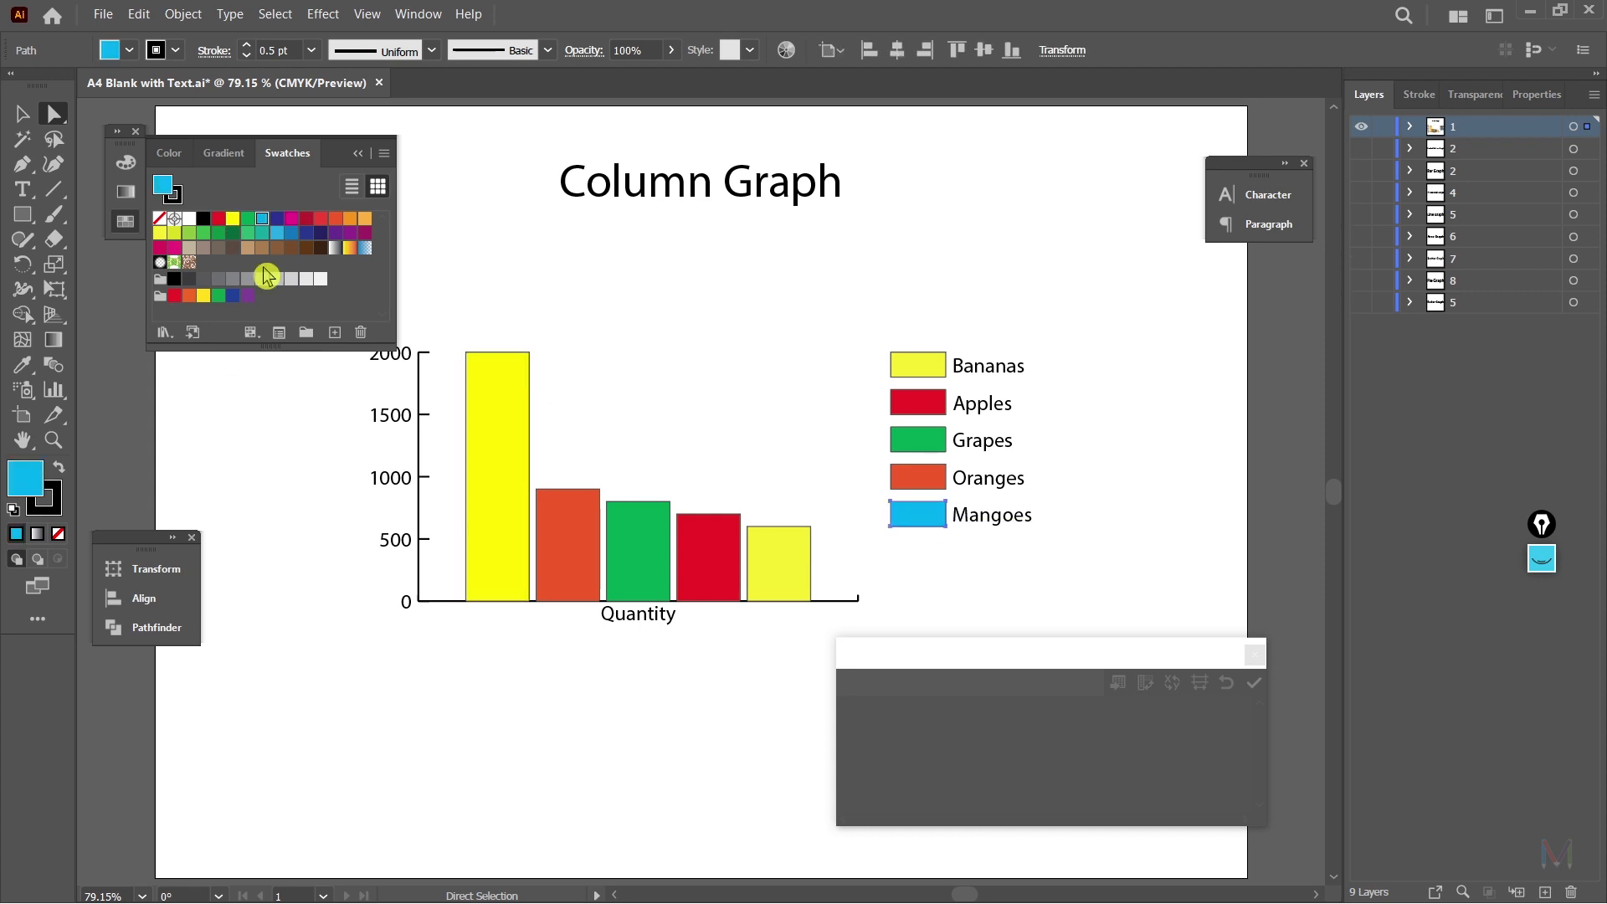
{"action": "left_click", "coordinate": [234, 221]}
{"action": "left_click", "coordinate": [598, 318]}
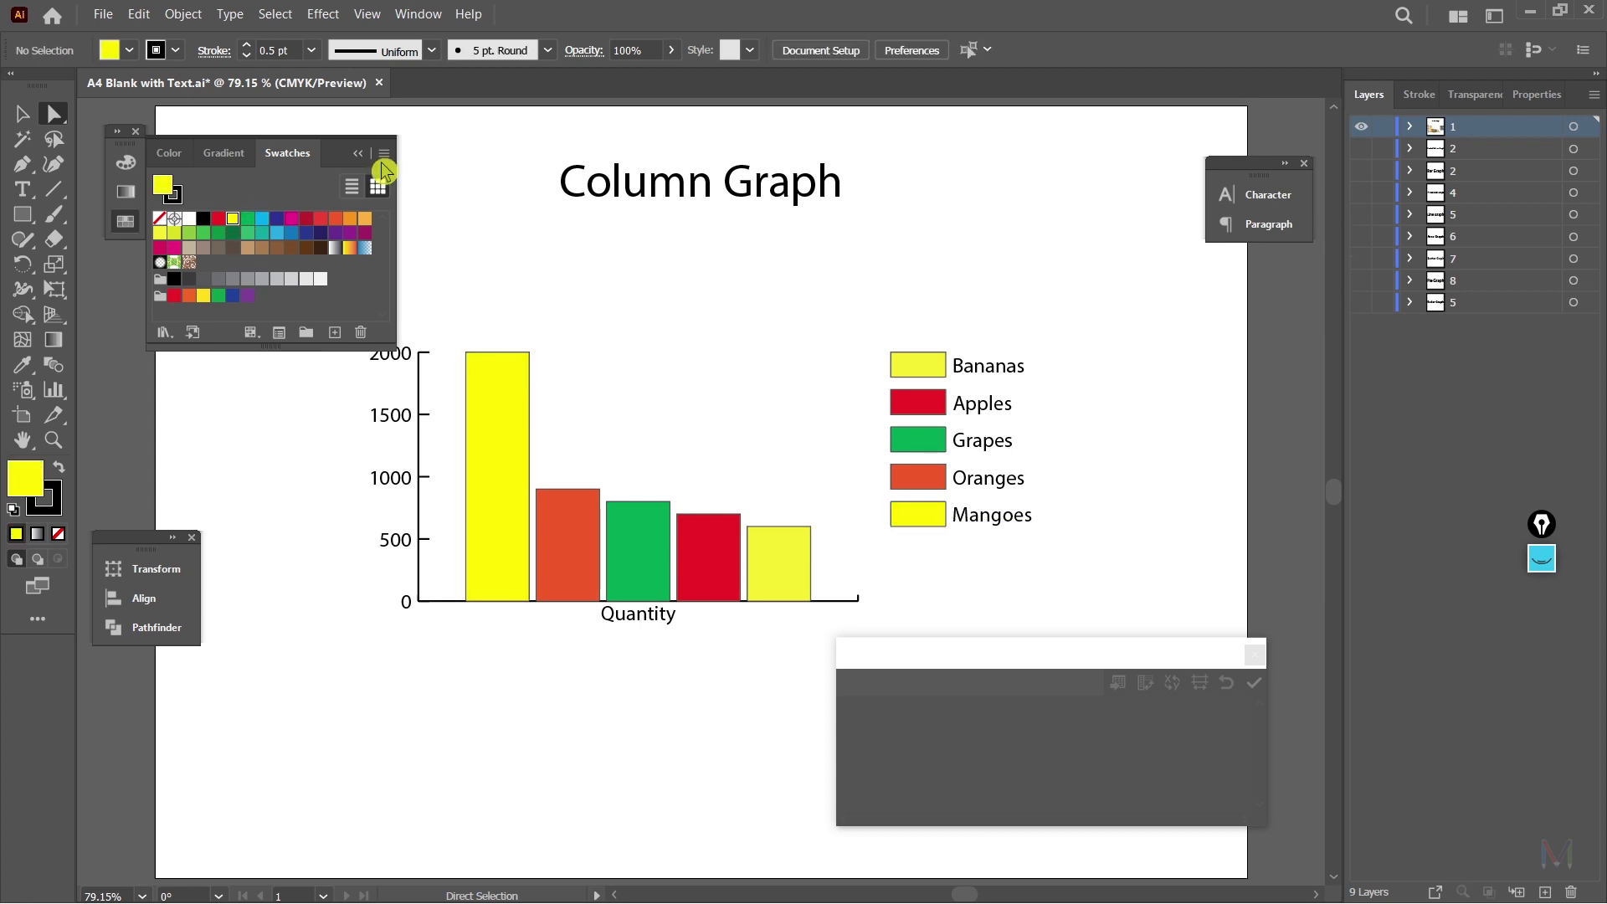
{"action": "left_click", "coordinate": [357, 153]}
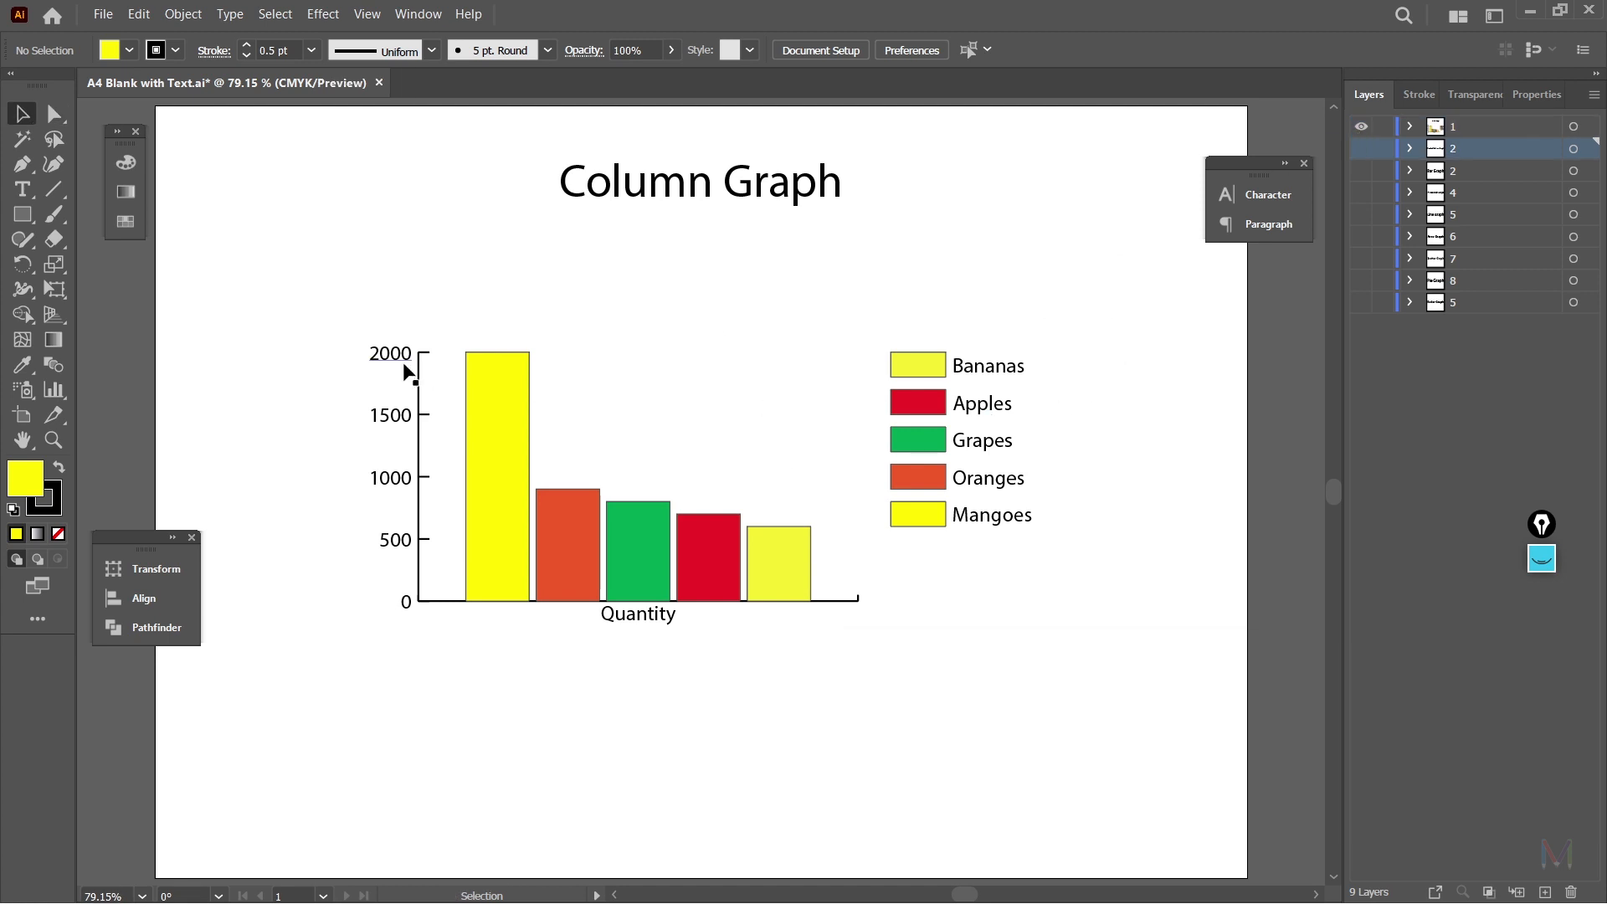
Step: Select the entire colored fruit graph with its legend and delete it from the artboard
{"action": "left_click_drag", "start_coordinate": [318, 309], "coordinate": [1130, 708]}
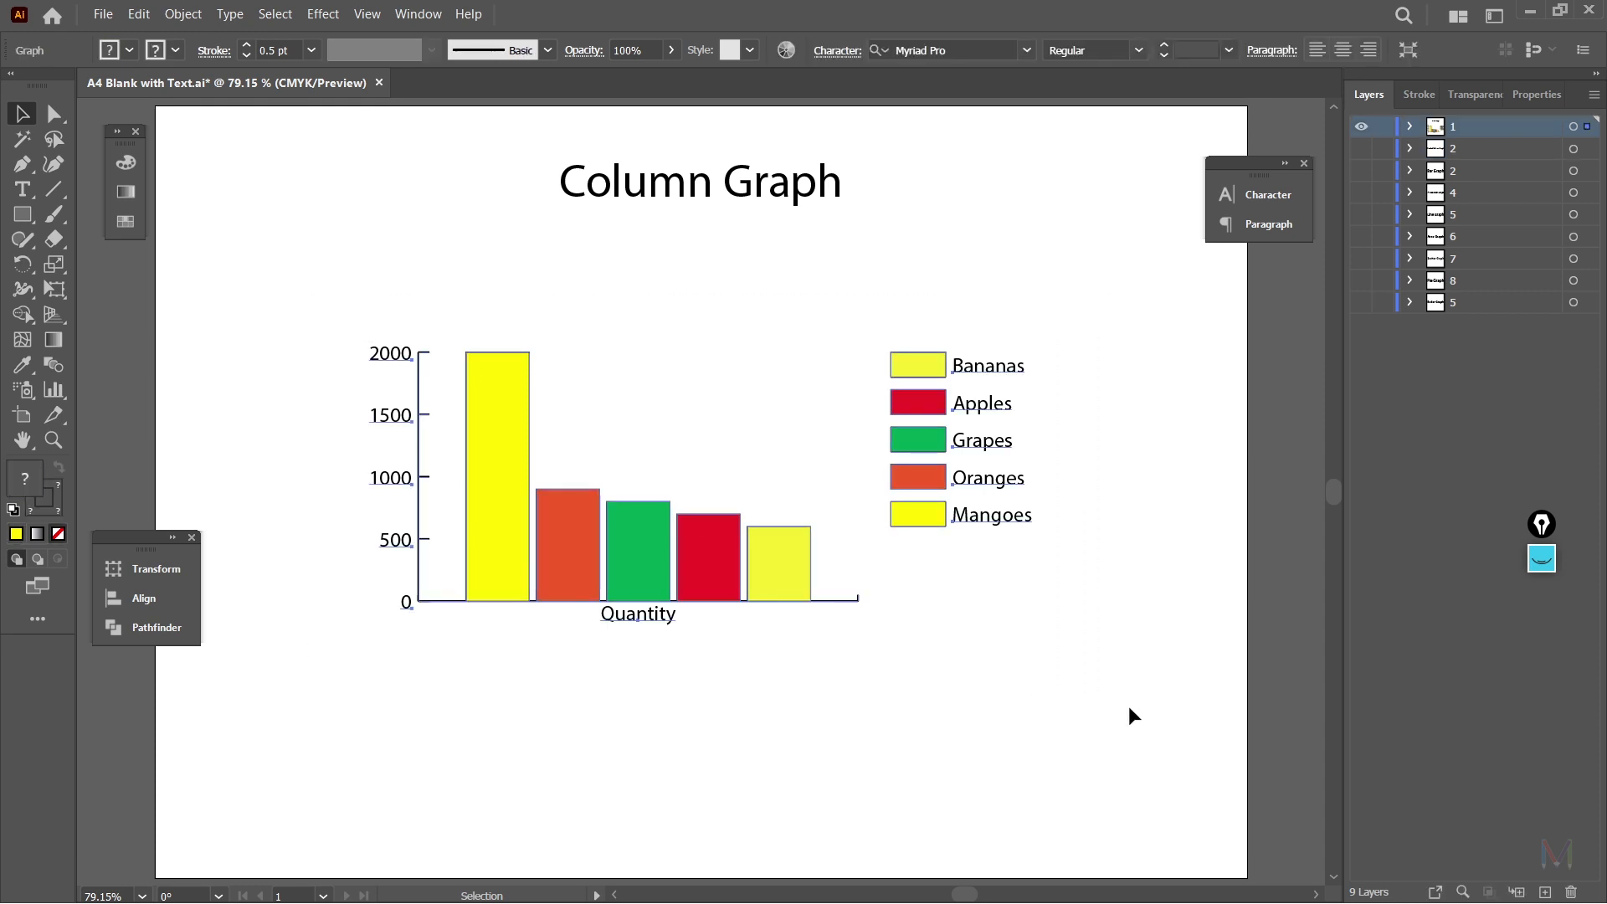
{"action": "key", "text": "Delete"}
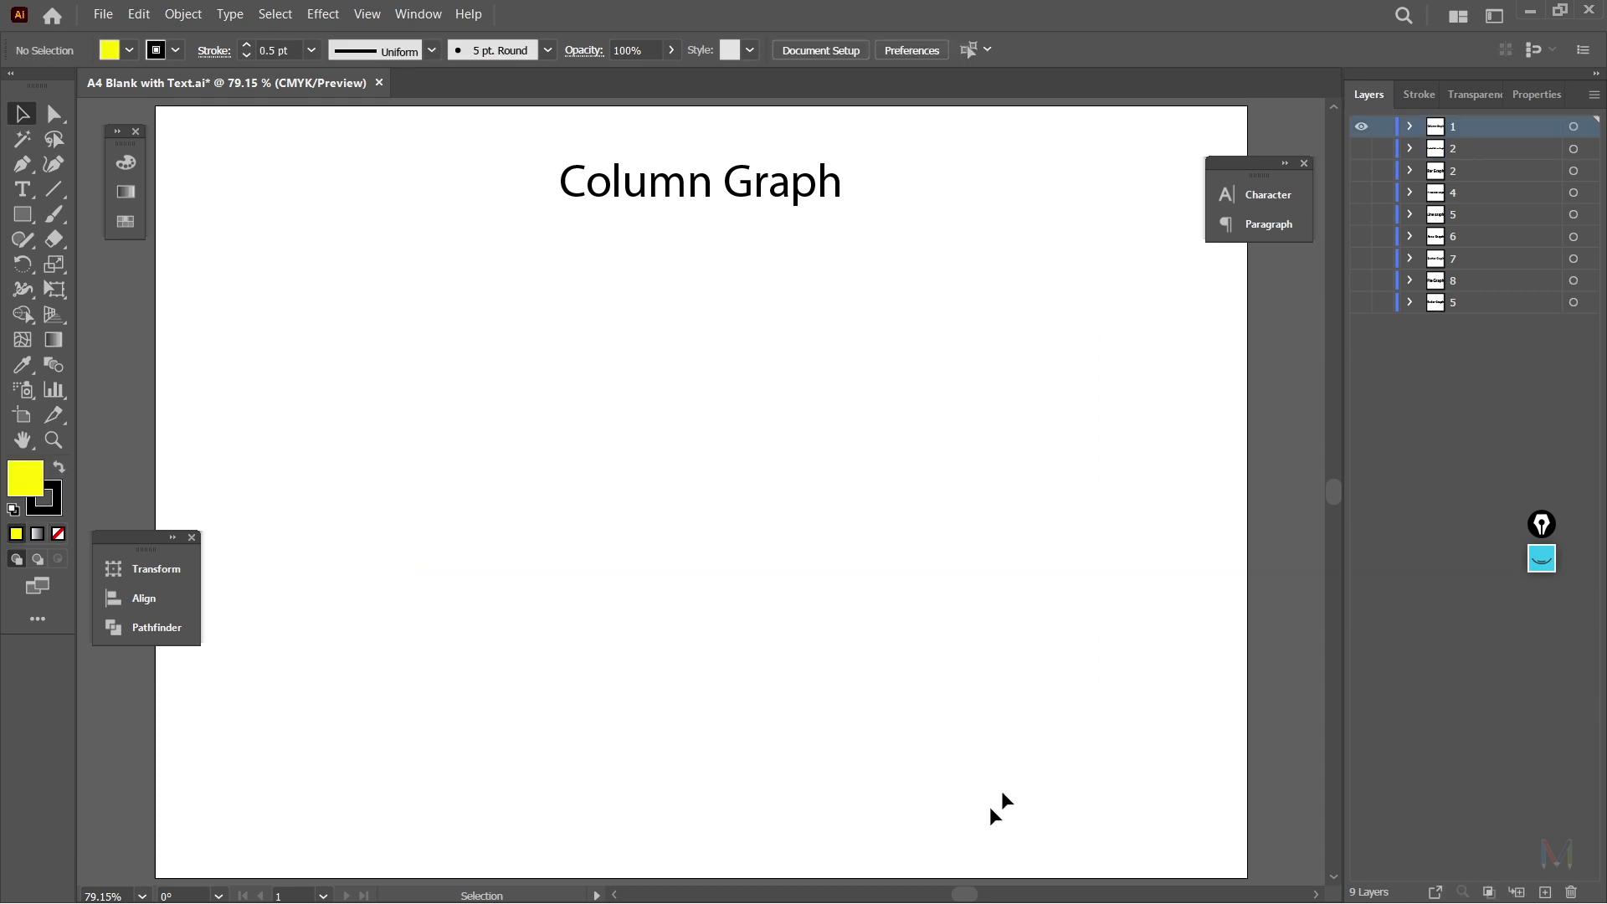
Step: Switch to Excel and copy the fruit table with the City 1, City 2 and City 3 columns, cells M8:P13
{"action": "key", "text": "alt+Tab"}
{"action": "key", "text": "alt+Tab"}
{"action": "key", "text": "alt+Tab"}
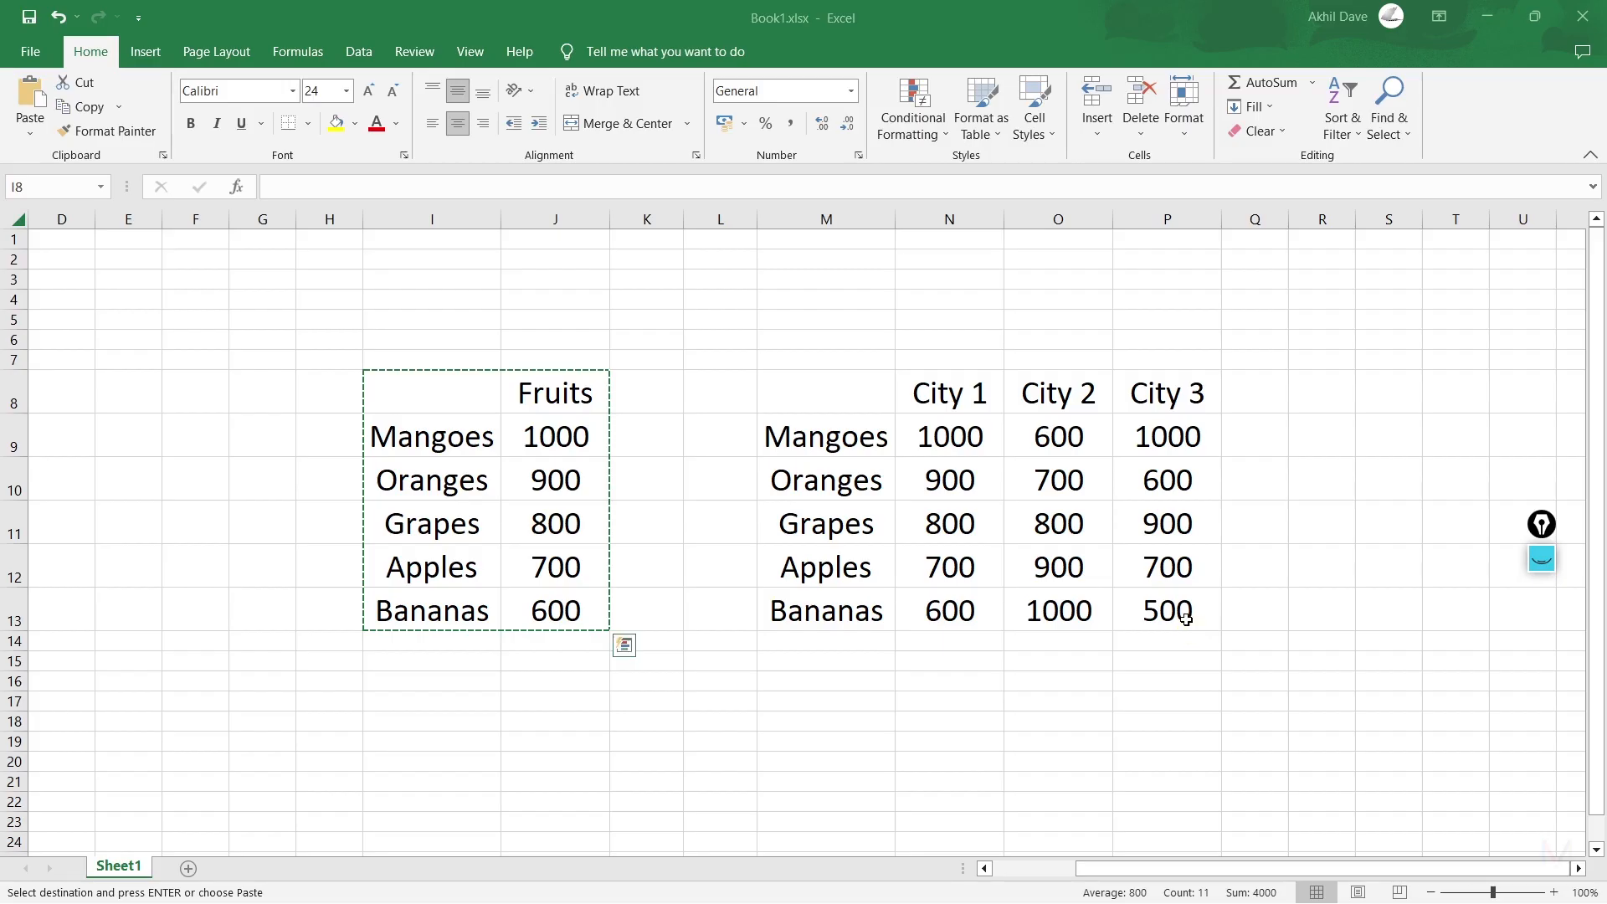
{"action": "left_click", "coordinate": [1183, 617], "text": "shift"}
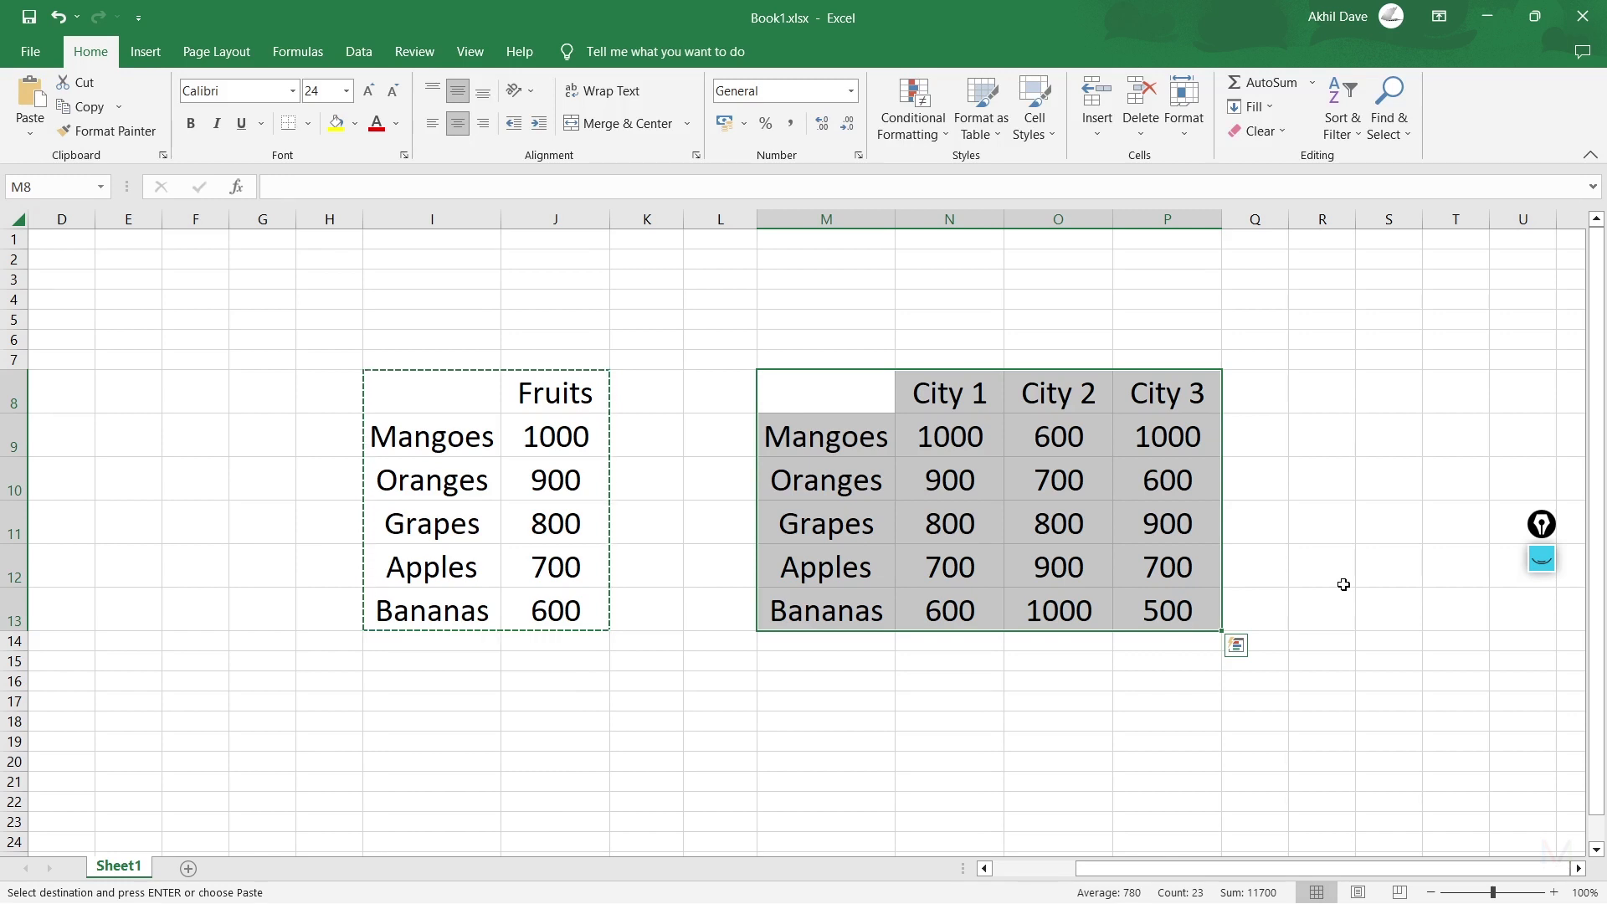
{"action": "key", "text": "ctrl+c"}
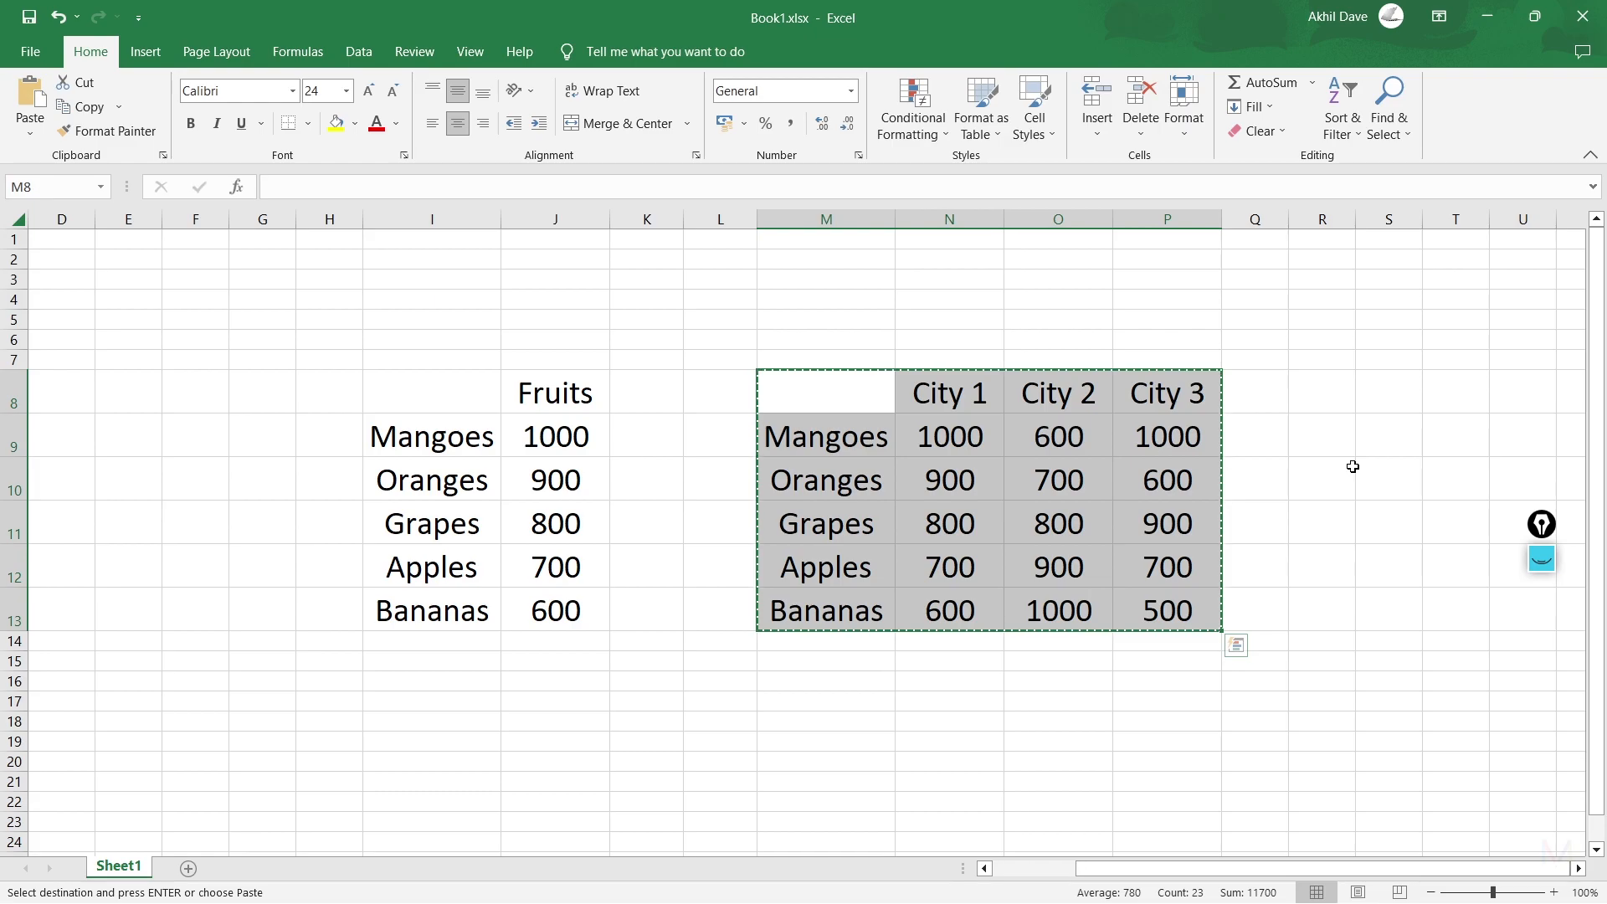
Step: Return to Illustrator, draw a new column graph below the title and move its data window beside it
{"action": "key", "text": "alt+Tab"}
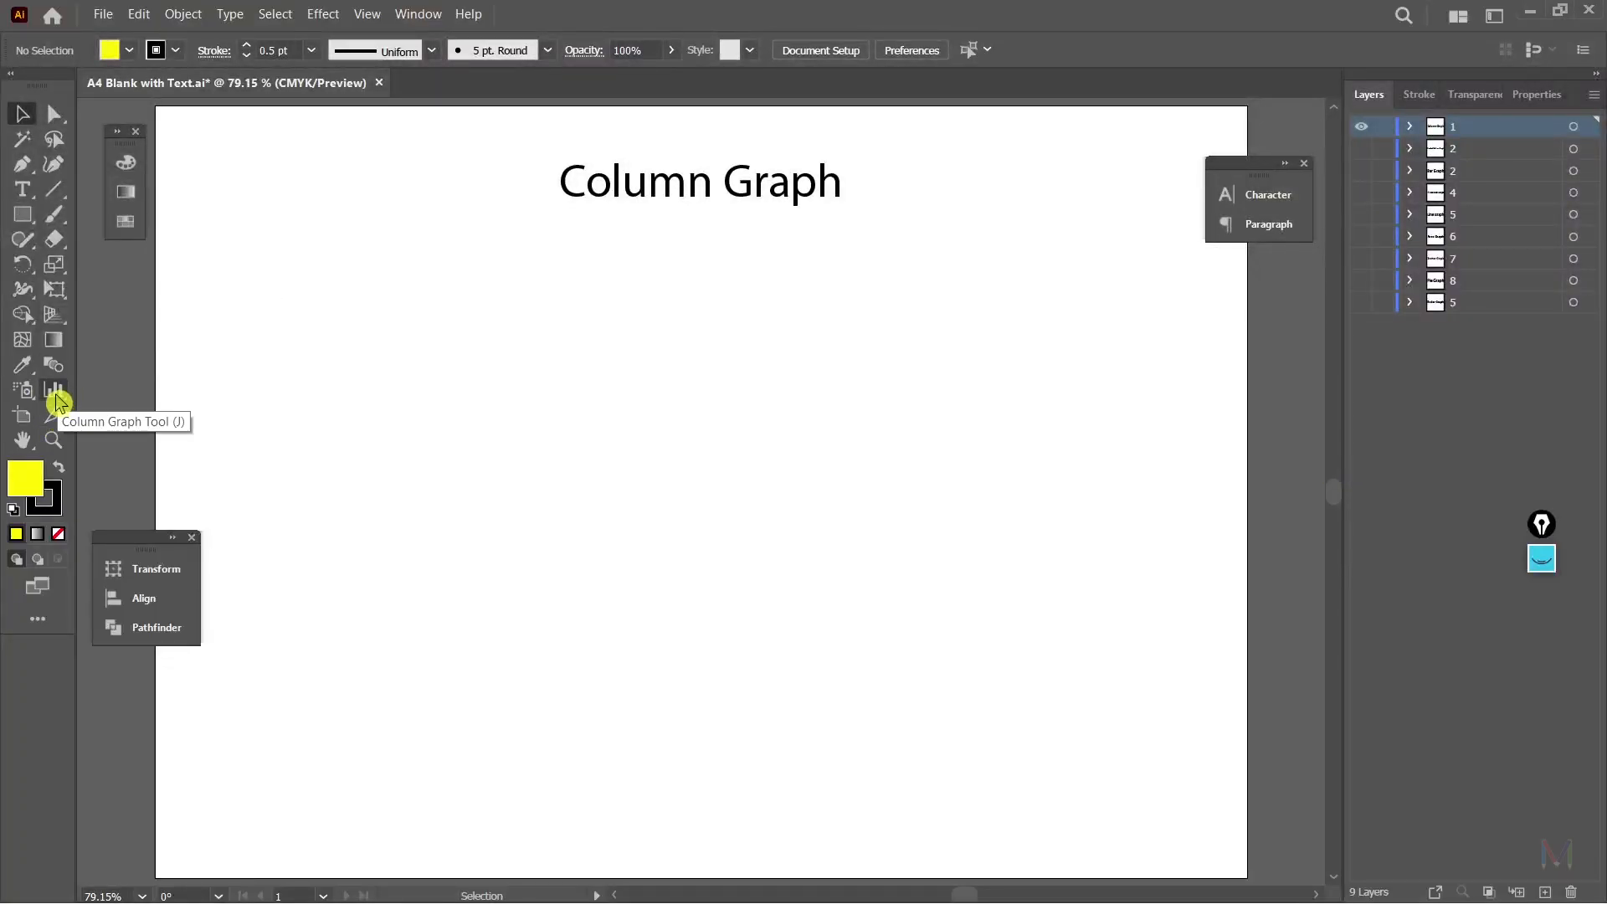
{"action": "left_click", "coordinate": [56, 397]}
{"action": "left_click_drag", "start_coordinate": [395, 351], "coordinate": [848, 606]}
{"action": "left_click", "coordinate": [23, 113]}
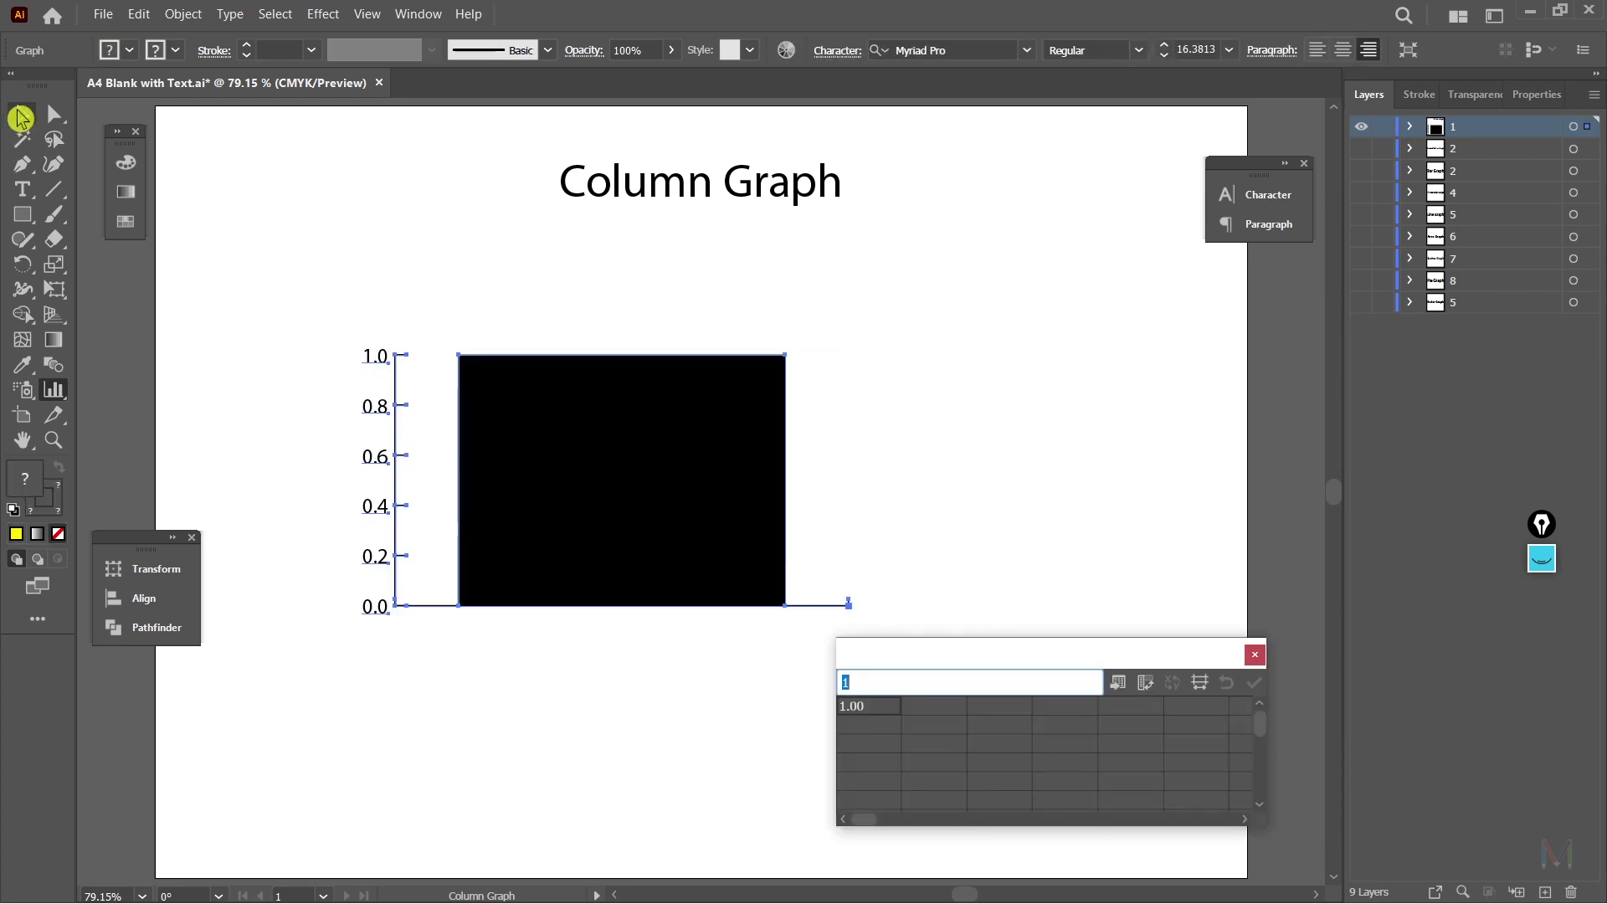
{"action": "left_click_drag", "start_coordinate": [965, 656], "coordinate": [950, 380]}
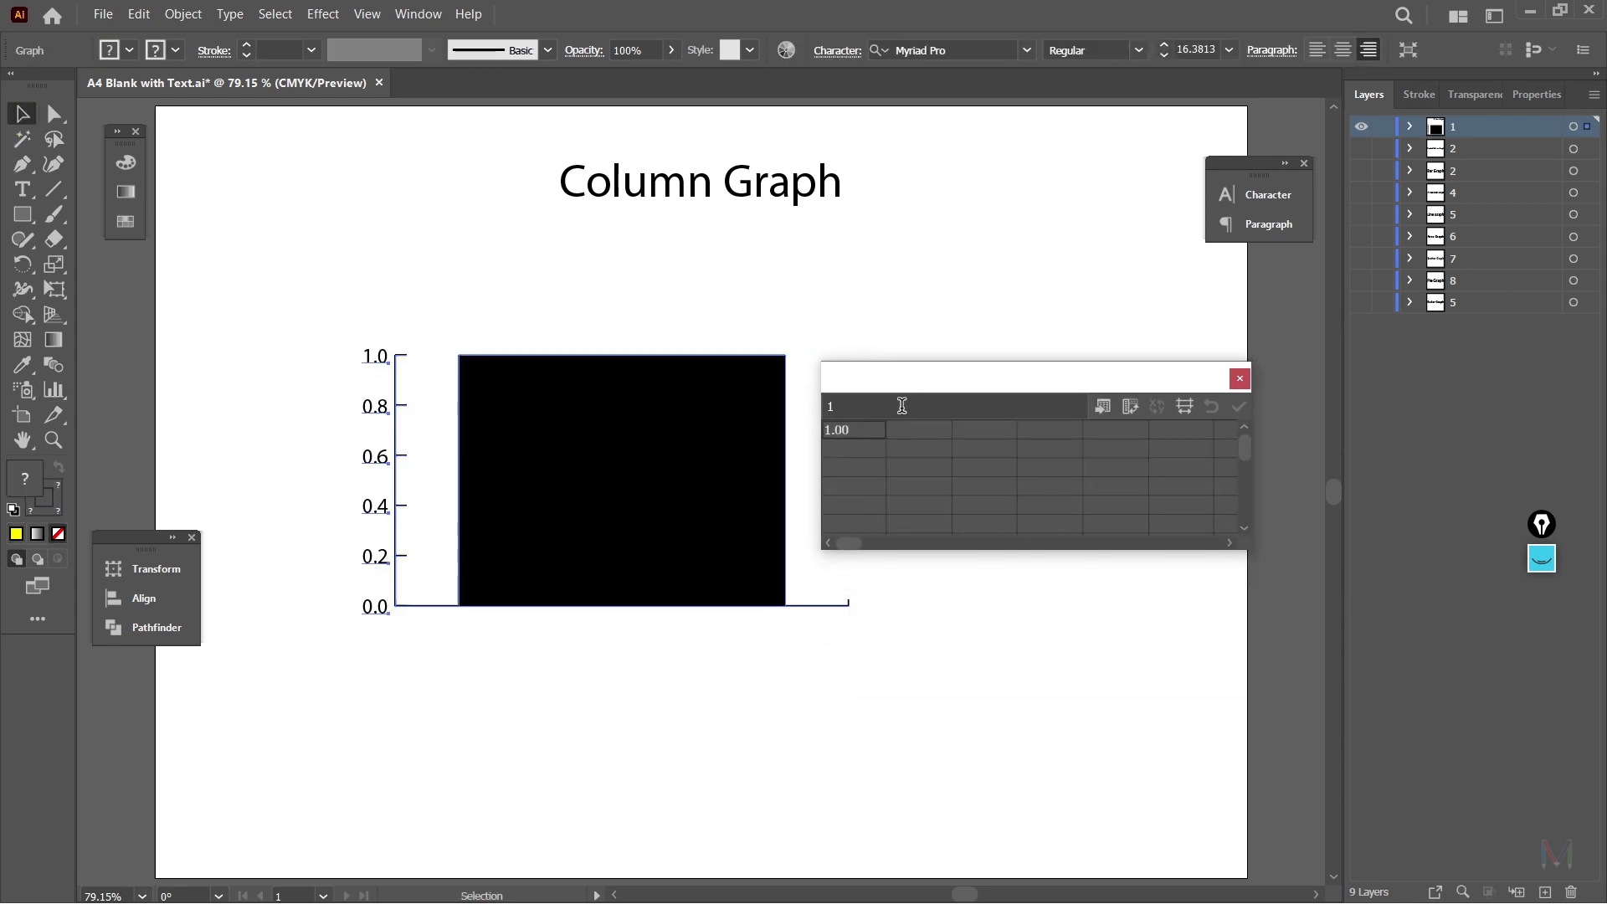
Step: Paste the copied three-city data from the first cell, apply it to the graph and move the data window below the legend
{"action": "left_click", "coordinate": [861, 434]}
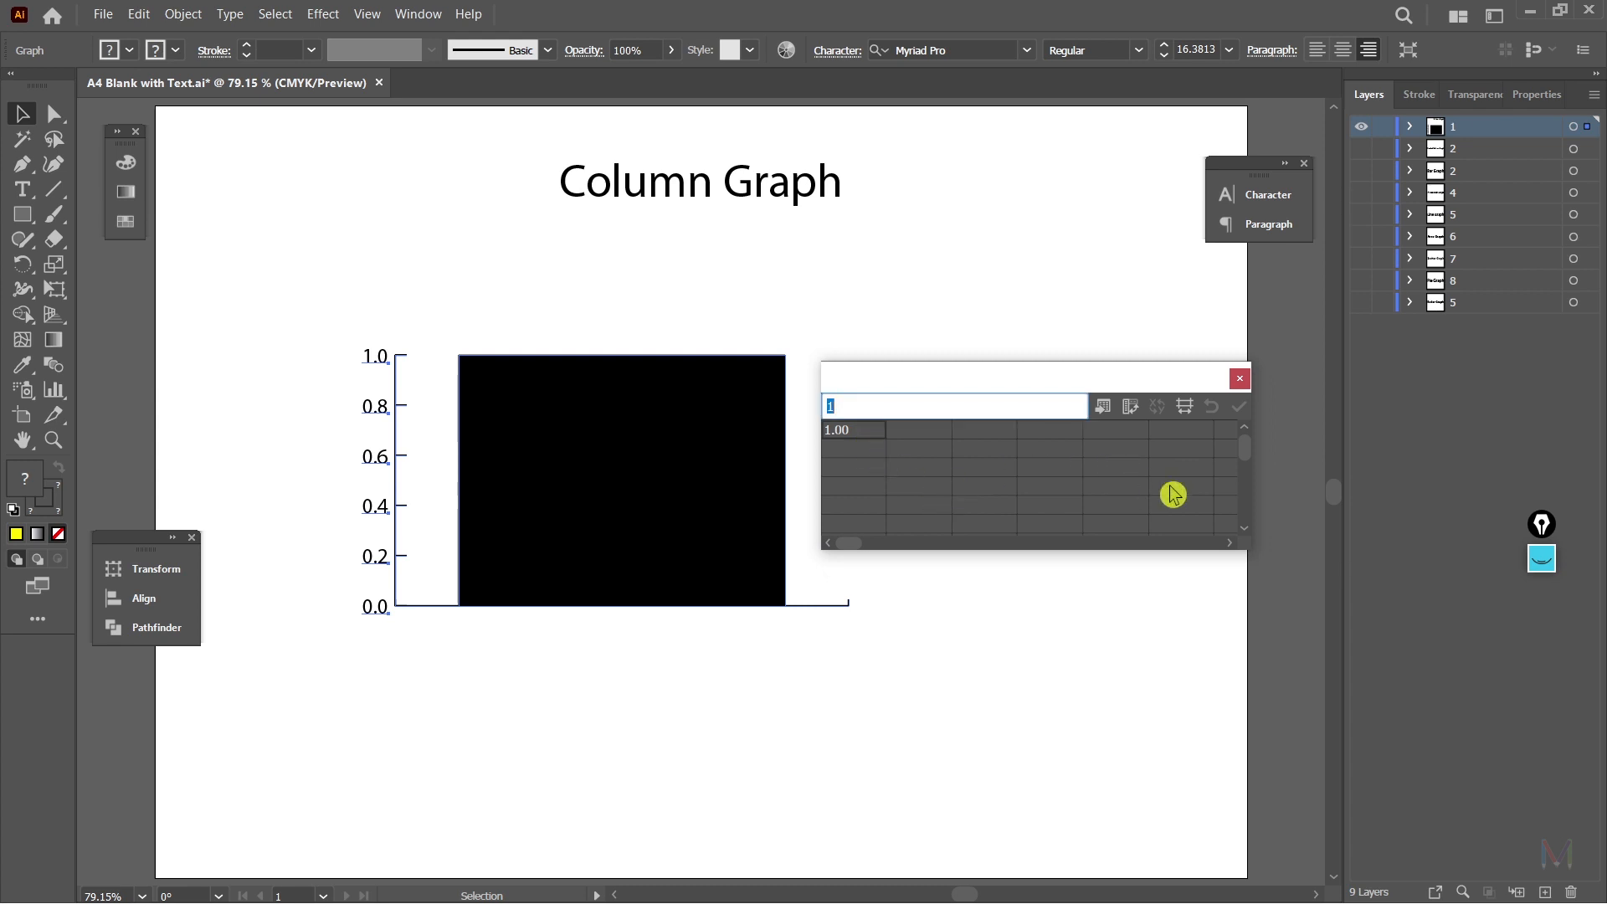
{"action": "key", "text": "ctrl+v"}
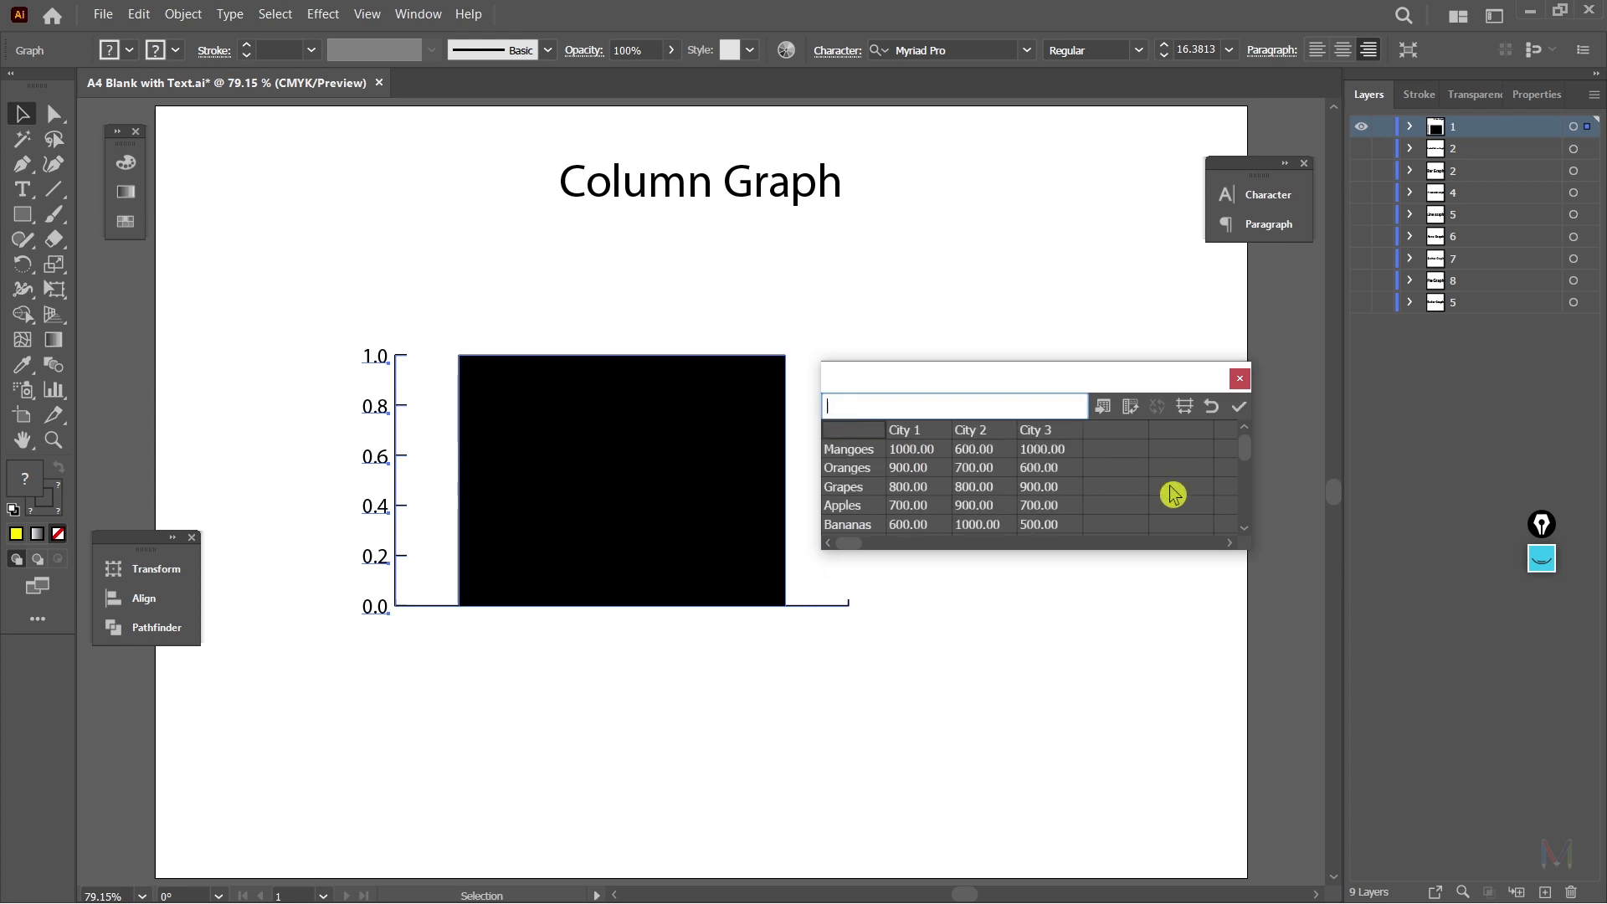
{"action": "left_click", "coordinate": [1242, 409]}
{"action": "left_click_drag", "start_coordinate": [1044, 384], "coordinate": [1127, 545]}
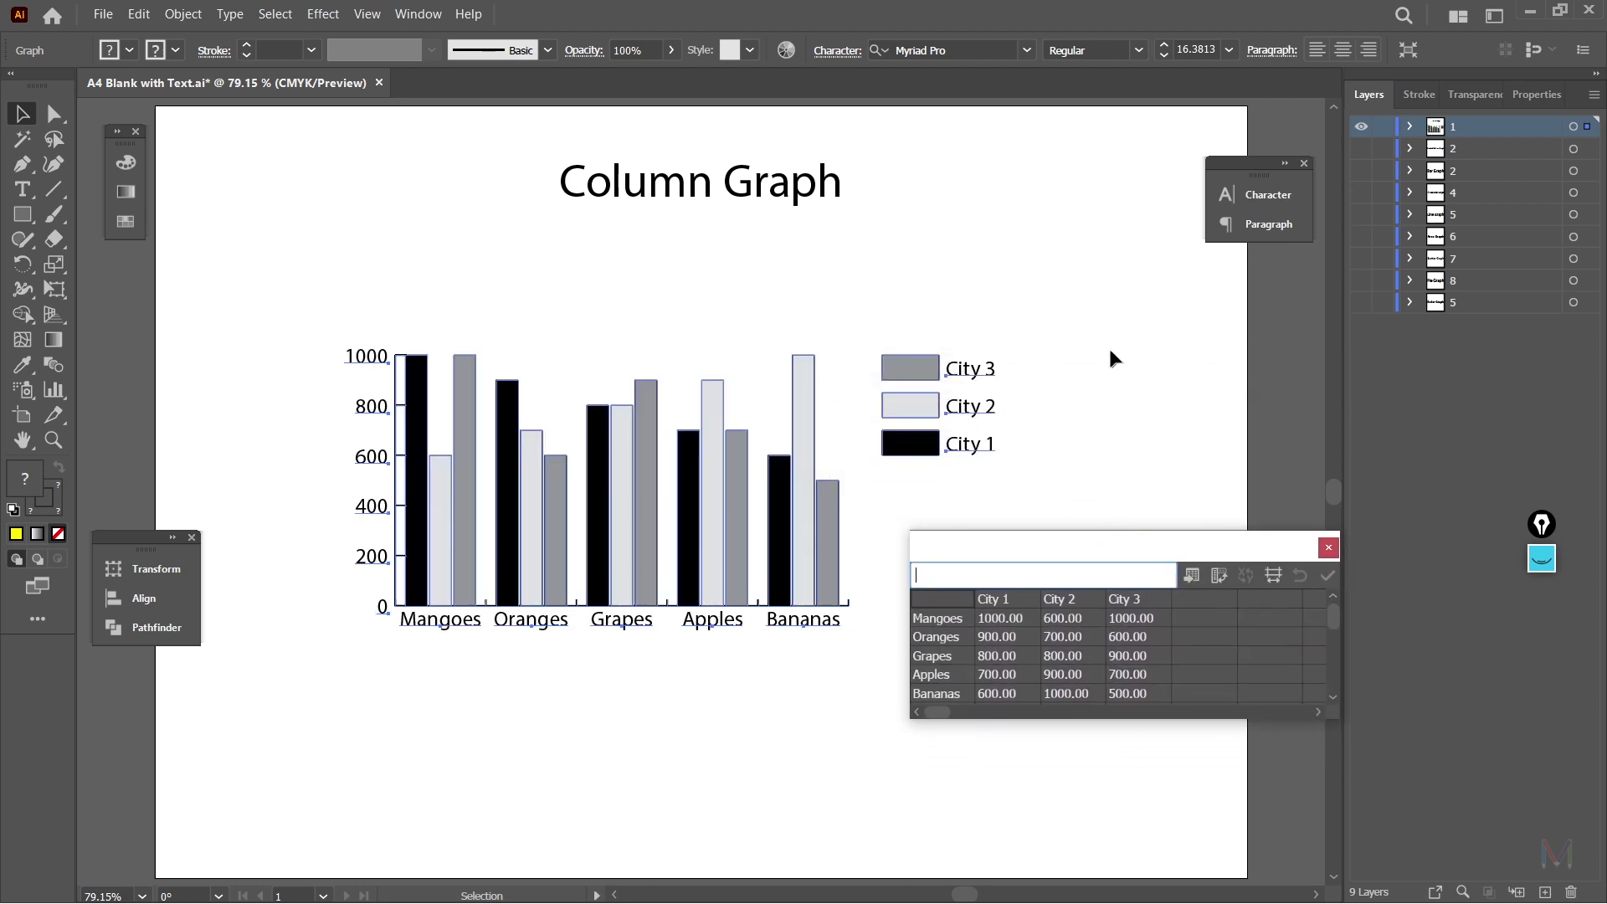
Step: Circle the city legend and mark the three Mangoes columns with the on-screen annotation pen
{"action": "left_click", "coordinate": [1541, 558]}
{"action": "left_click", "coordinate": [1542, 609]}
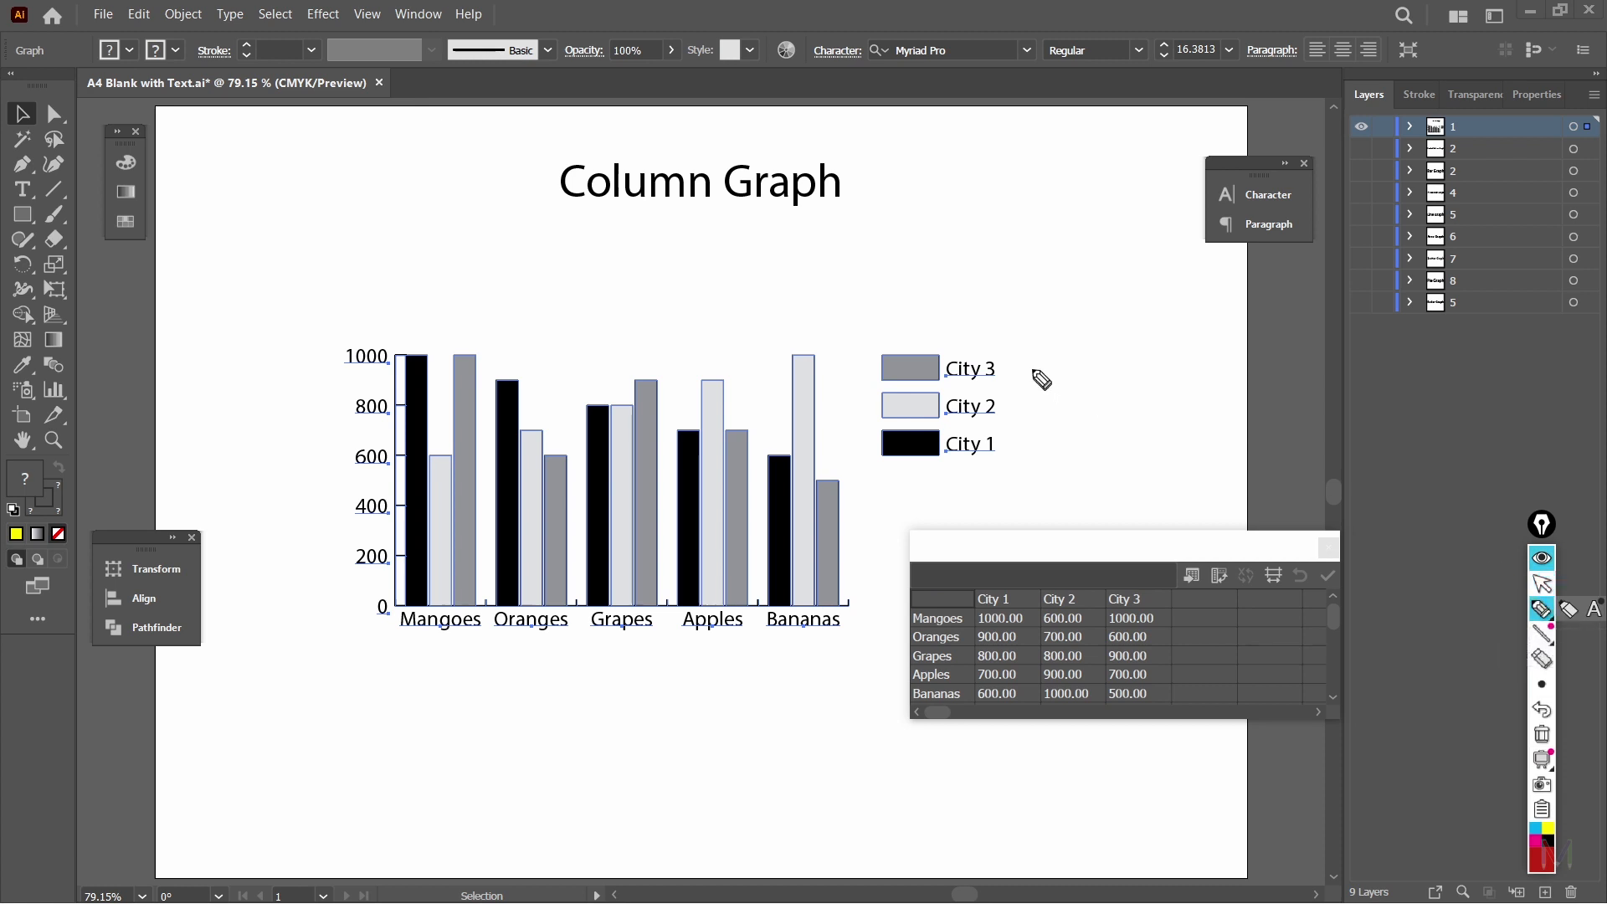
{"action": "mouse_move", "coordinate": [939, 330]}
{"action": "left_mouse_down"}
{"action": "mouse_move", "coordinate": [875, 329]}
{"action": "mouse_move", "coordinate": [849, 369]}
{"action": "mouse_move", "coordinate": [855, 434]}
{"action": "mouse_move", "coordinate": [912, 494]}
{"action": "mouse_move", "coordinate": [1030, 493]}
{"action": "mouse_move", "coordinate": [1055, 383]}
{"action": "mouse_move", "coordinate": [995, 312]}
{"action": "mouse_move", "coordinate": [949, 304]}
{"action": "mouse_move", "coordinate": [916, 331]}
{"action": "left_mouse_up"}
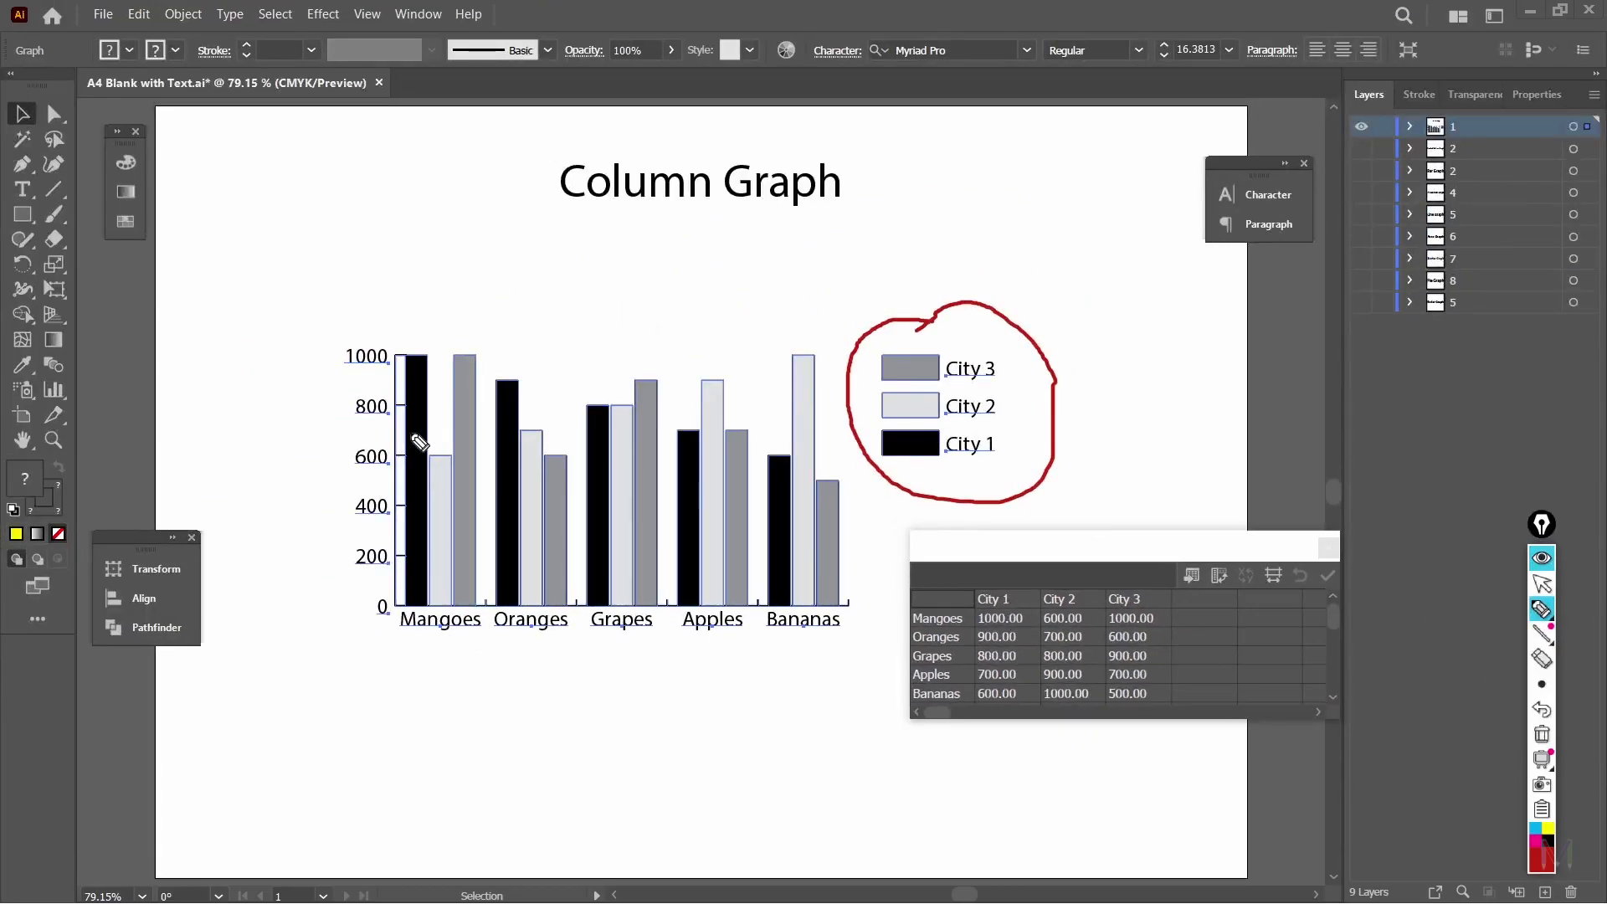
{"action": "mouse_move", "coordinate": [427, 345]}
{"action": "left_mouse_down"}
{"action": "mouse_move", "coordinate": [387, 354]}
{"action": "mouse_move", "coordinate": [407, 378]}
{"action": "mouse_move", "coordinate": [426, 376]}
{"action": "mouse_move", "coordinate": [426, 343]}
{"action": "left_mouse_up"}
{"action": "mouse_move", "coordinate": [434, 432]}
{"action": "left_mouse_down"}
{"action": "mouse_move", "coordinate": [418, 453]}
{"action": "mouse_move", "coordinate": [461, 480]}
{"action": "mouse_move", "coordinate": [437, 429]}
{"action": "left_mouse_up"}
{"action": "mouse_move", "coordinate": [471, 360]}
{"action": "left_mouse_down"}
{"action": "mouse_move", "coordinate": [443, 338]}
{"action": "mouse_move", "coordinate": [503, 385]}
{"action": "mouse_move", "coordinate": [457, 335]}
{"action": "left_mouse_up"}
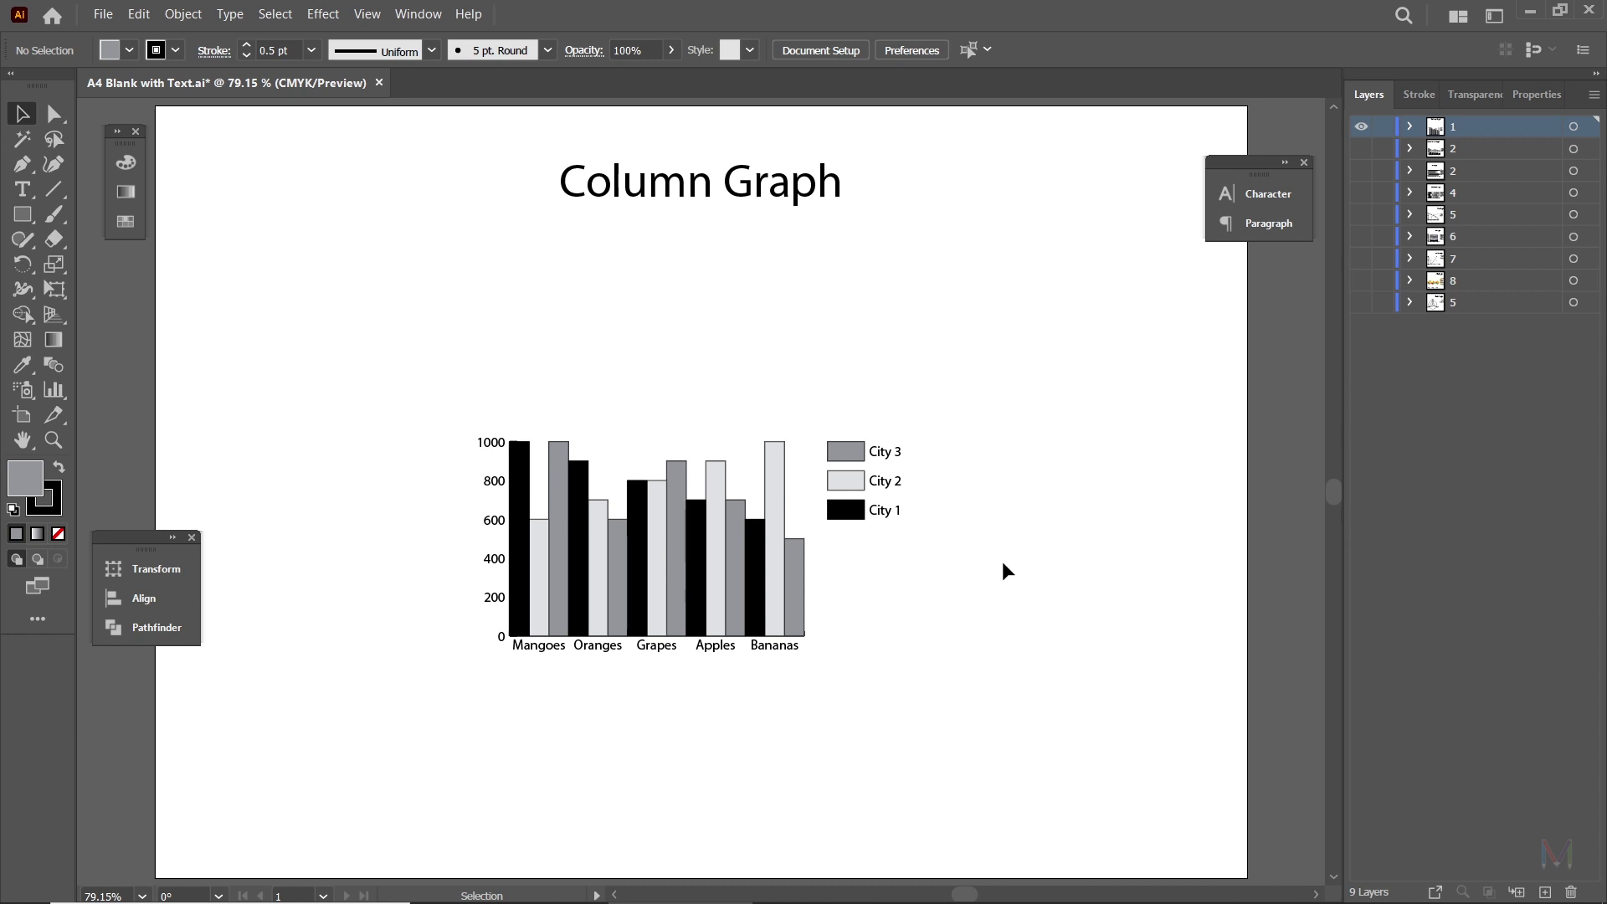
Step: Open the Graph Type options without a graph selected and examine the Value Axis choices
{"action": "left_click", "coordinate": [55, 392]}
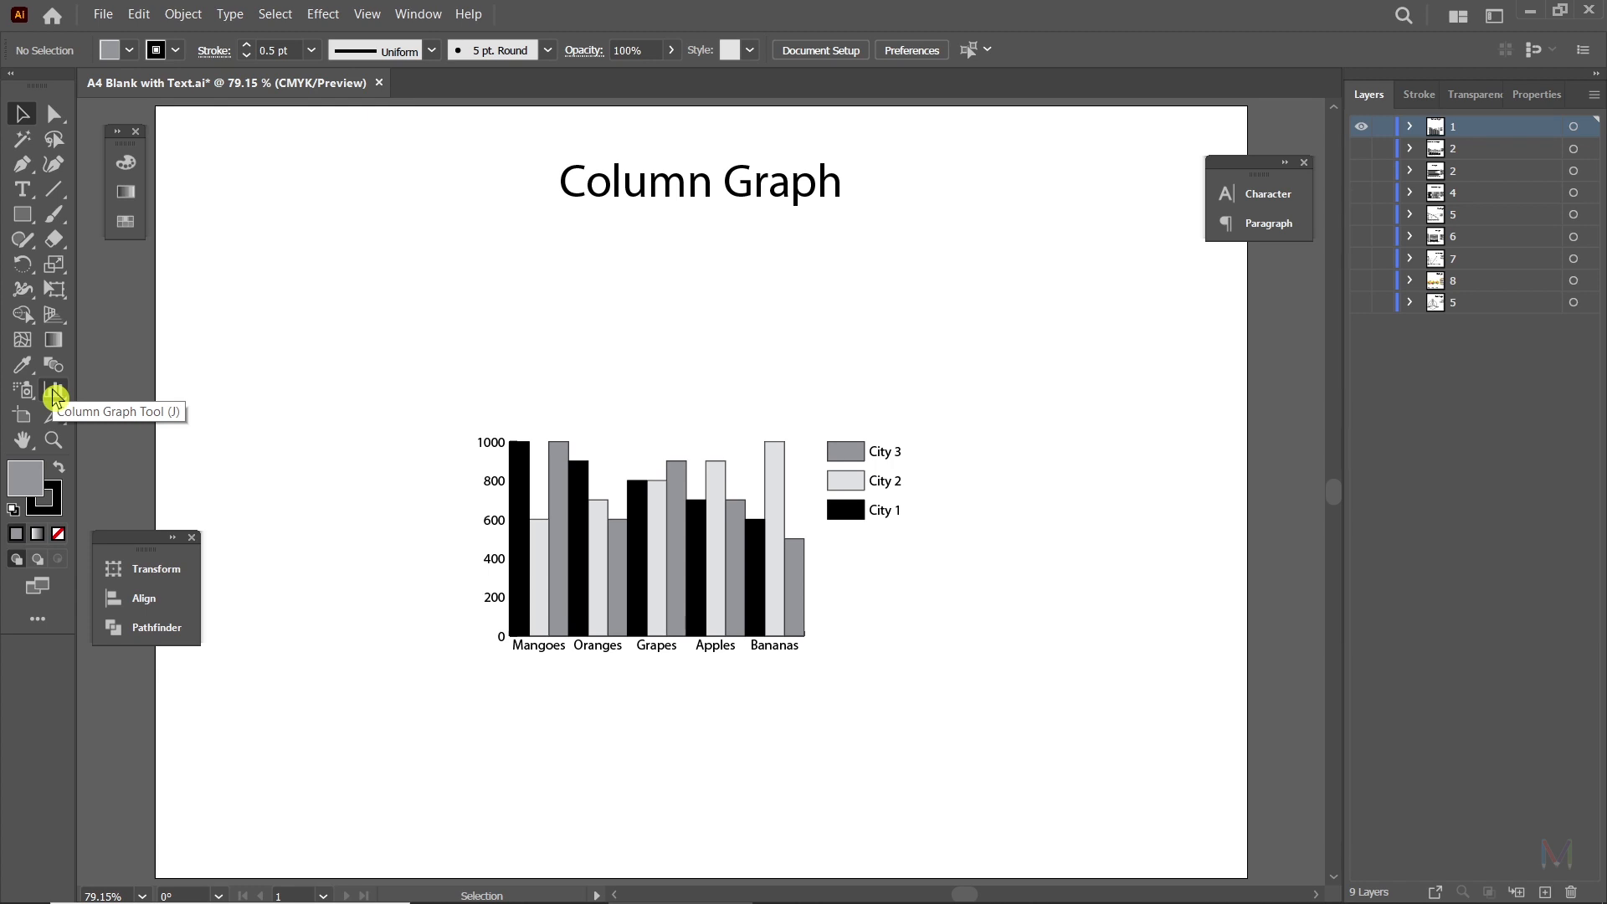
{"action": "double_click", "coordinate": [56, 394]}
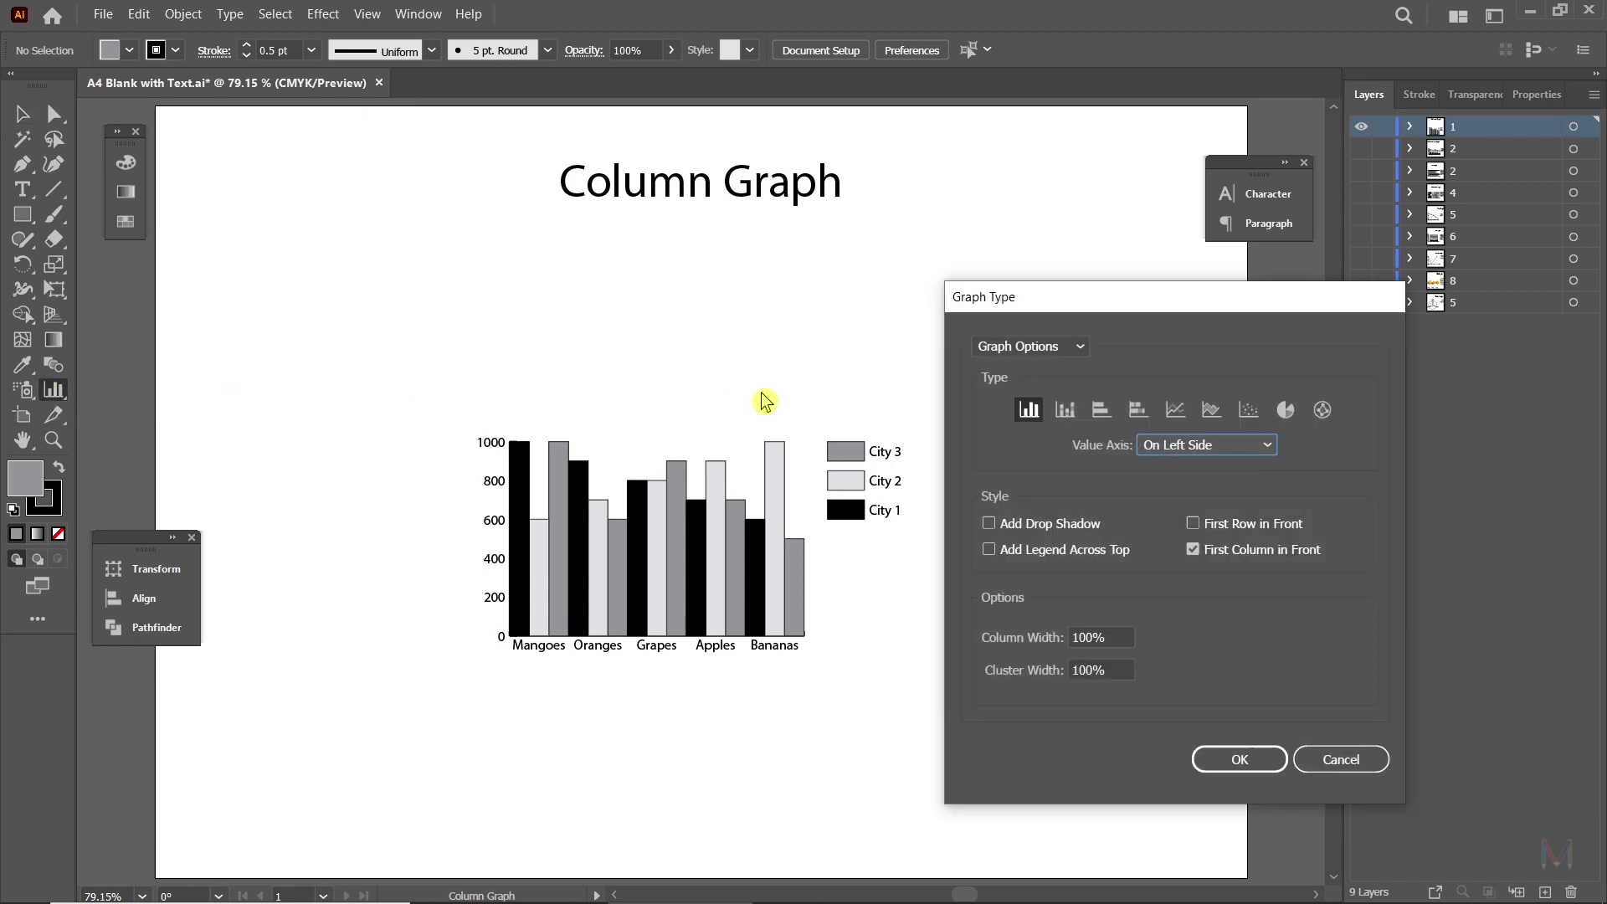
{"action": "left_click_drag", "start_coordinate": [1135, 298], "coordinate": [709, 292]}
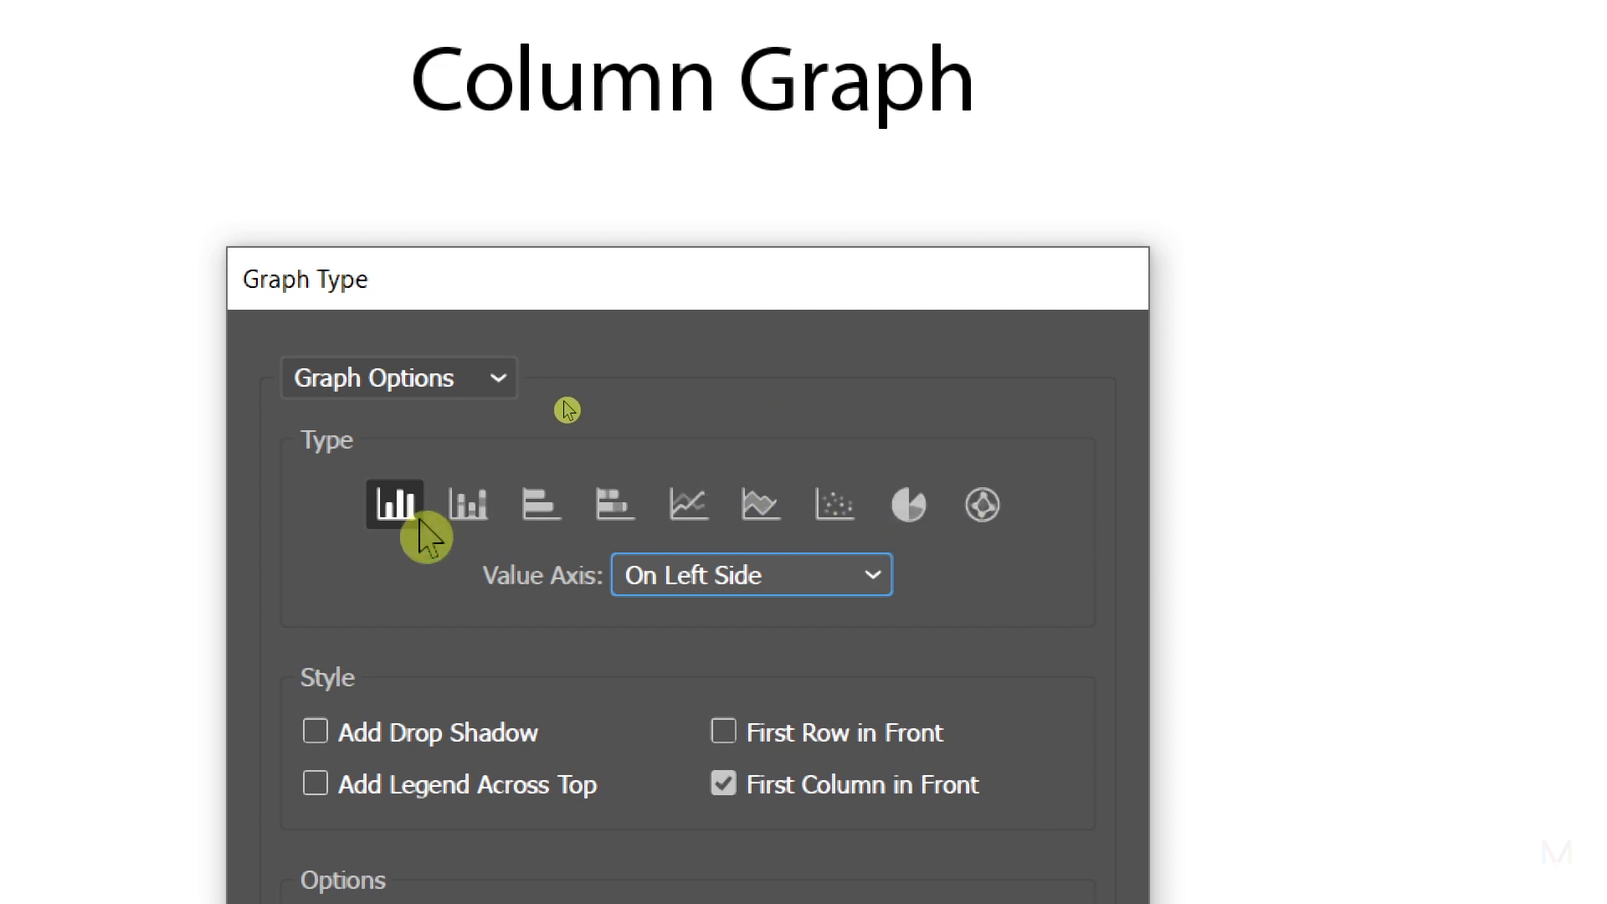
{"action": "left_click", "coordinate": [872, 581]}
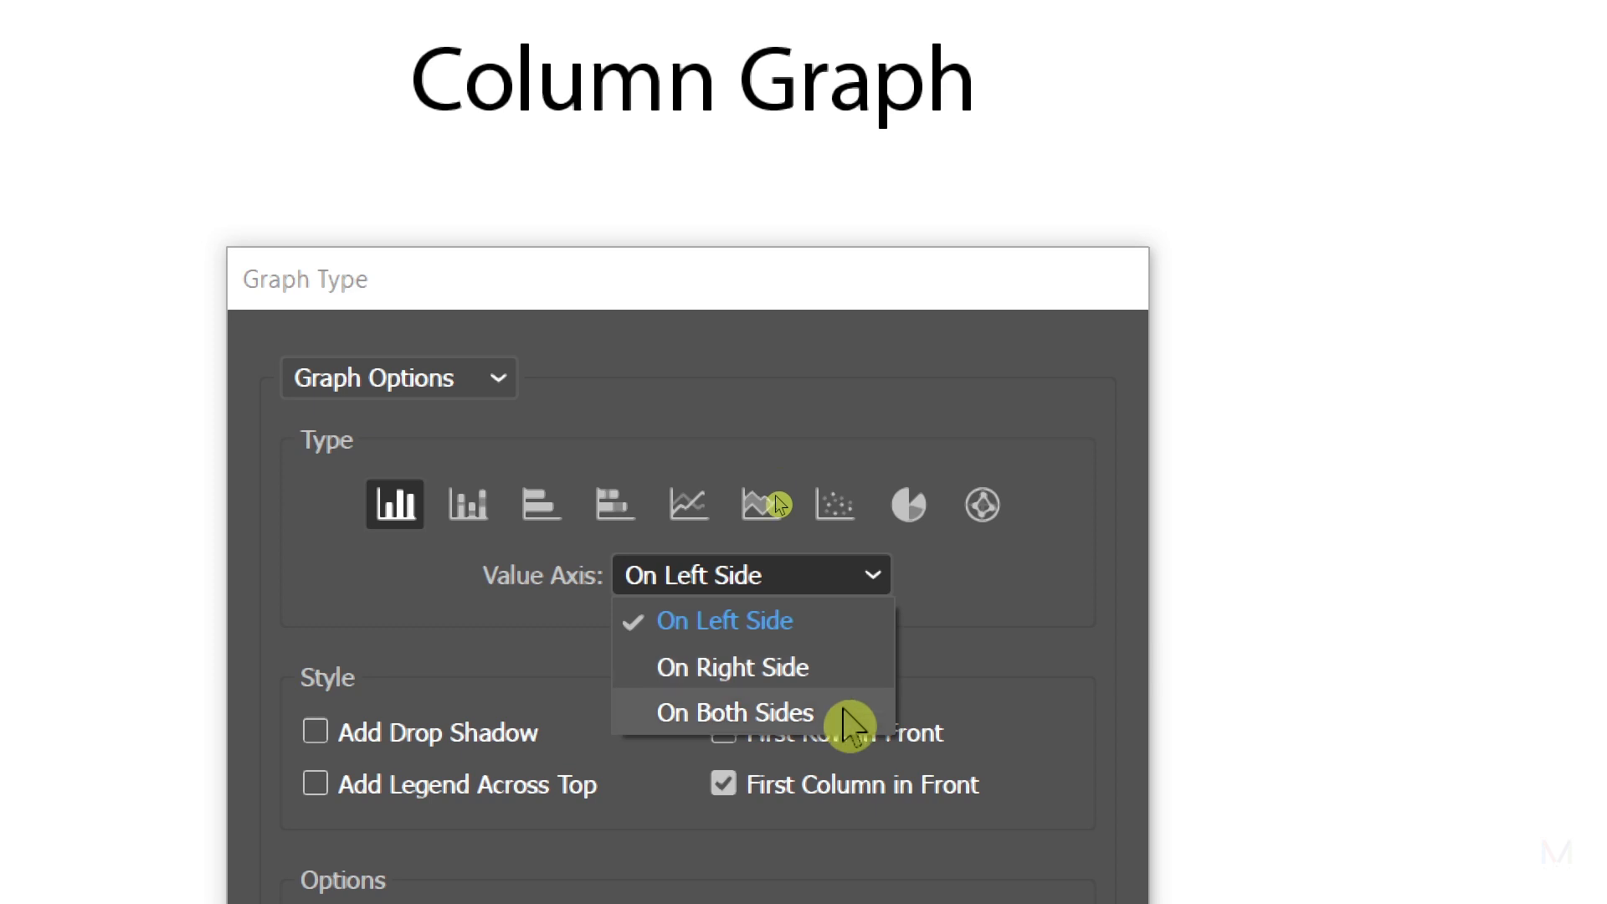
{"action": "left_click", "coordinate": [837, 289]}
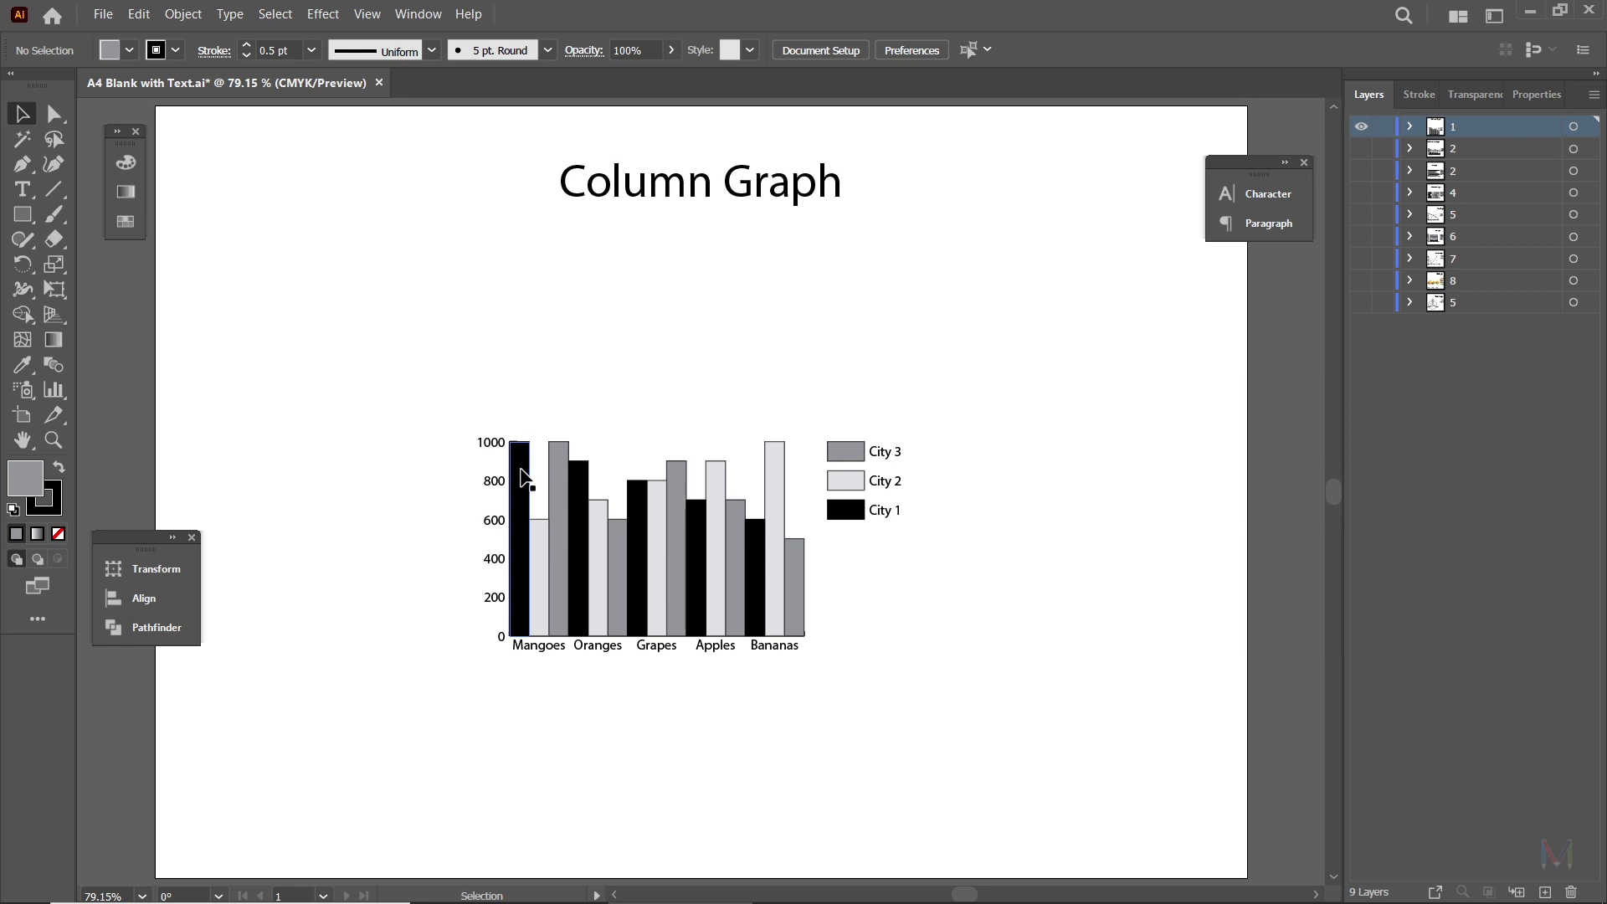
Step: Select the three-city graph and set its Value Axis to On Right Side
{"action": "left_click", "coordinate": [520, 477]}
{"action": "left_click", "coordinate": [51, 397]}
{"action": "double_click", "coordinate": [51, 398]}
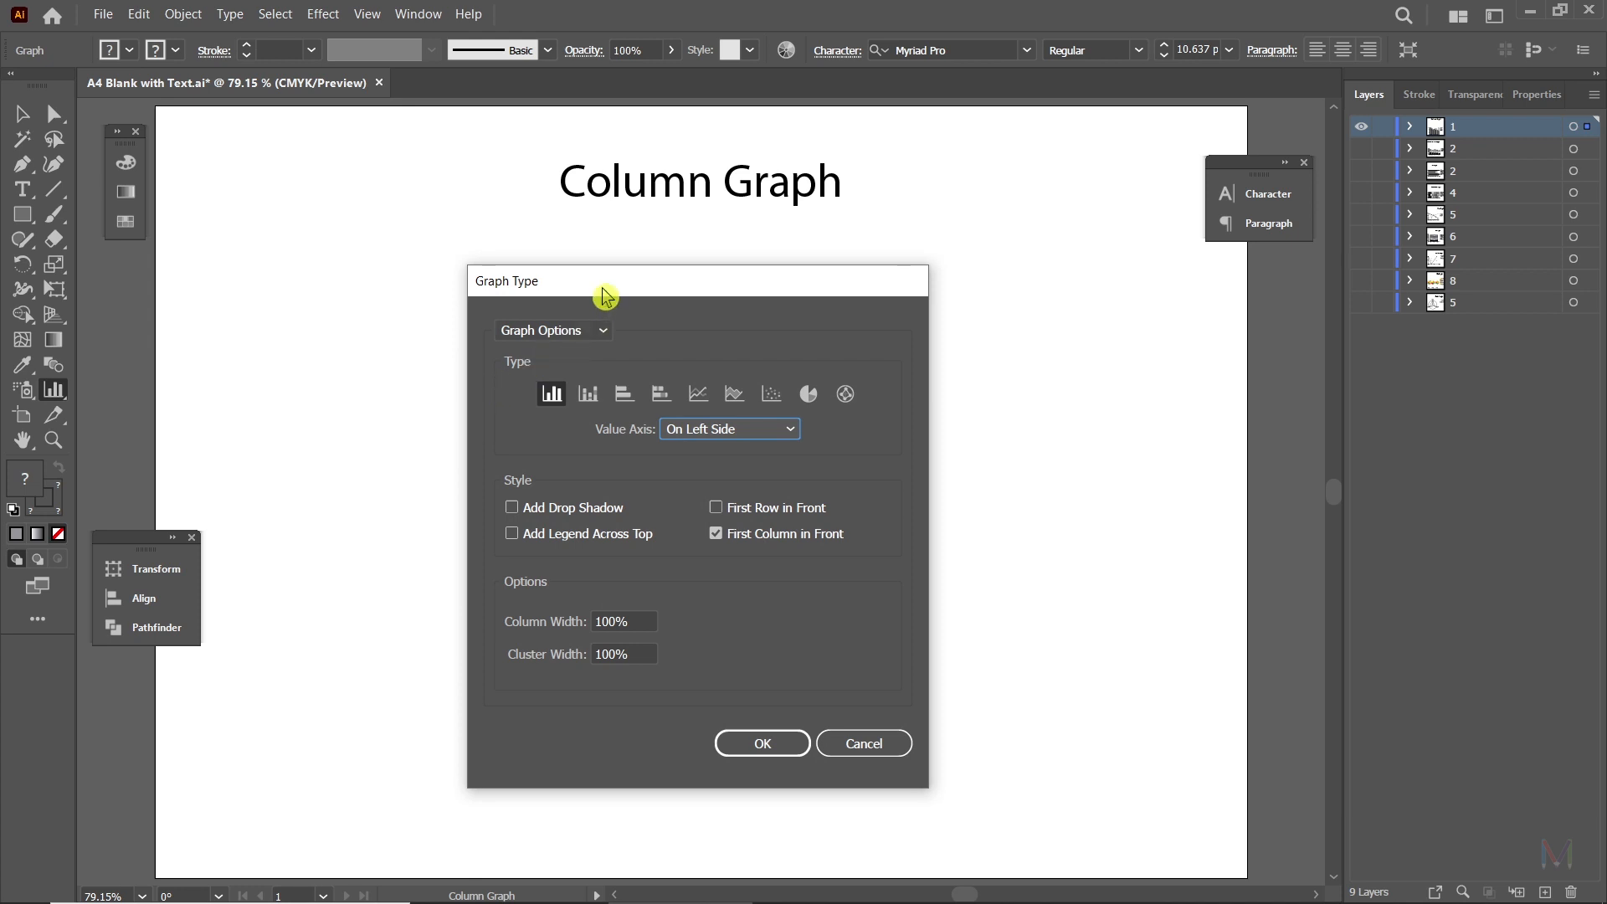
{"action": "left_click_drag", "start_coordinate": [604, 295], "coordinate": [997, 309]}
{"action": "left_click_drag", "start_coordinate": [1127, 312], "coordinate": [1213, 306]}
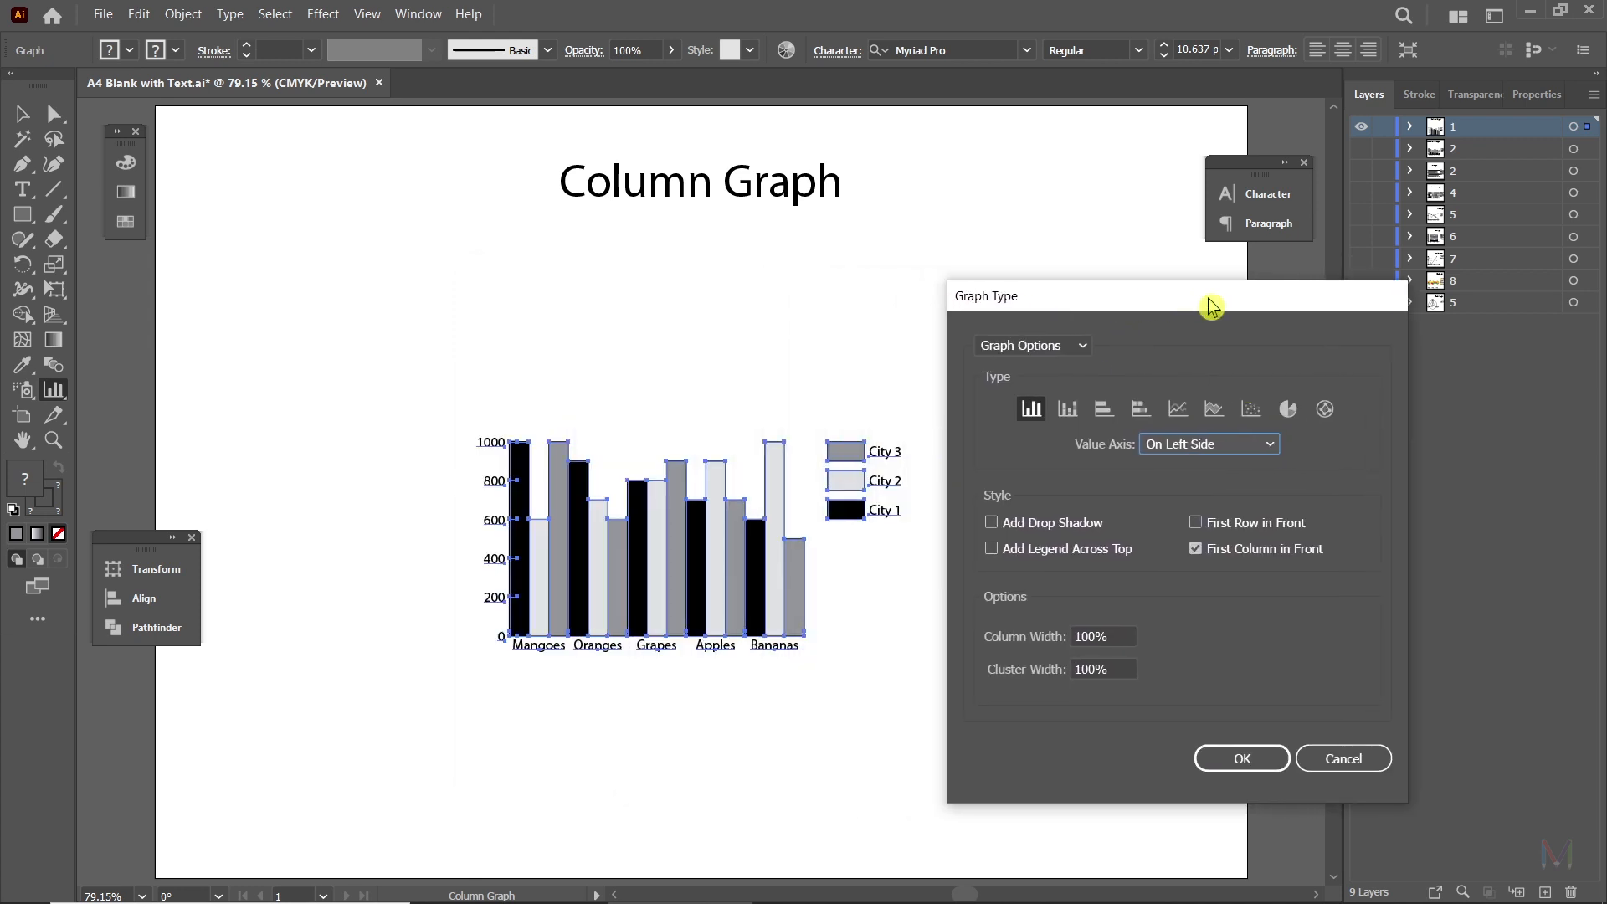
{"action": "left_click", "coordinate": [1262, 448]}
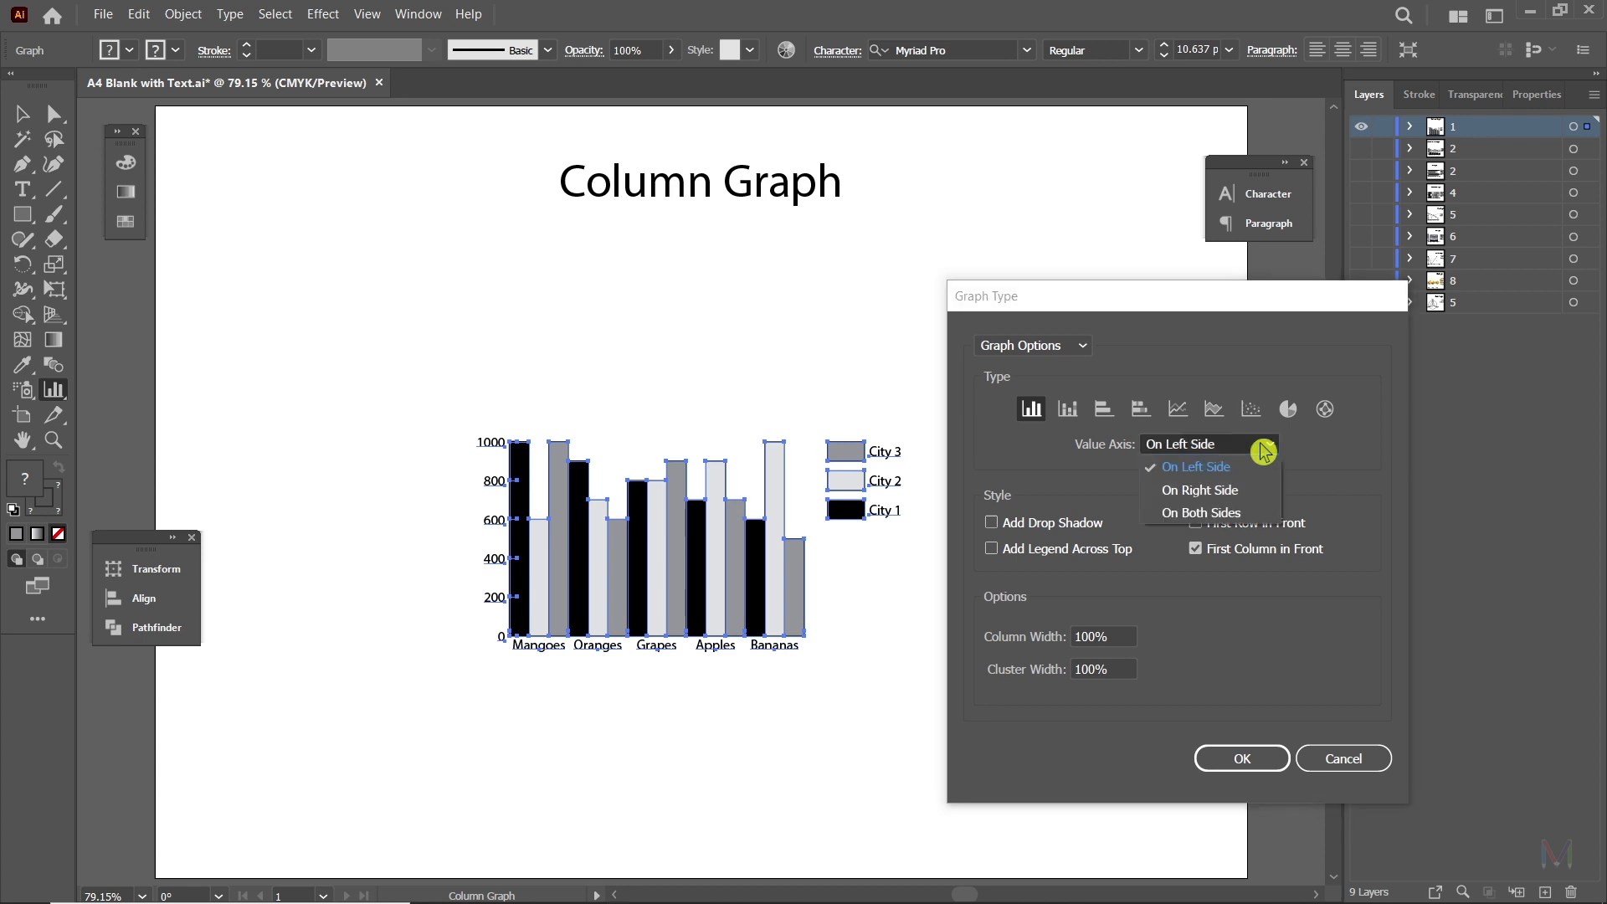
{"action": "left_click", "coordinate": [1253, 491]}
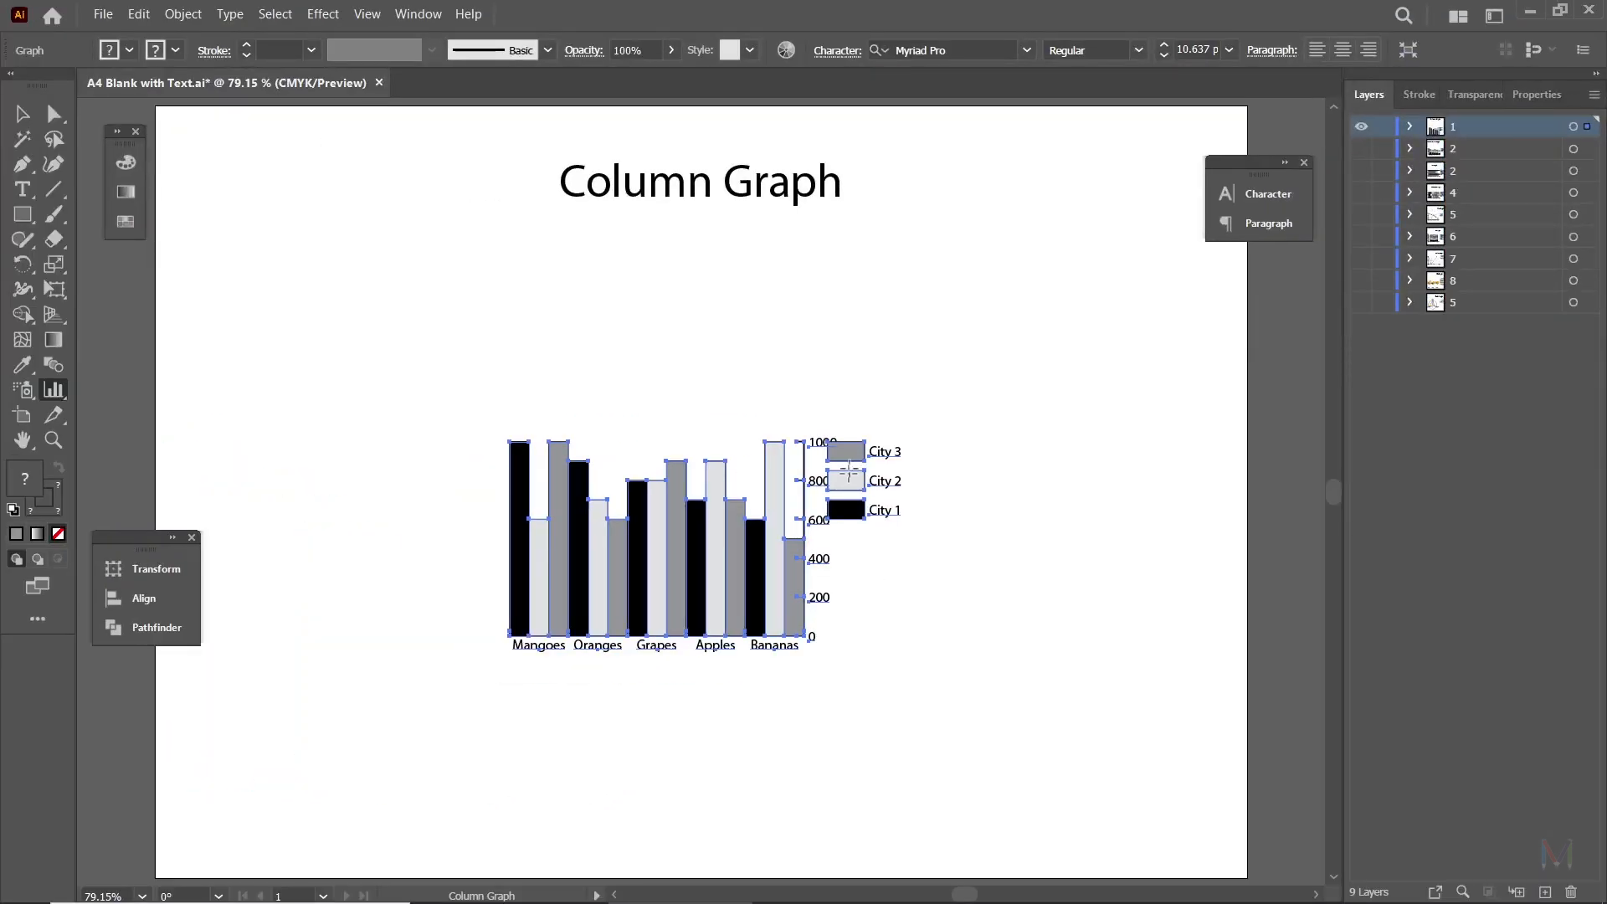
Step: Select only the three legend swatches with their city labels and move them rightward, clear of the value axis numbers
{"action": "left_click", "coordinate": [53, 114]}
{"action": "left_click", "coordinate": [902, 324]}
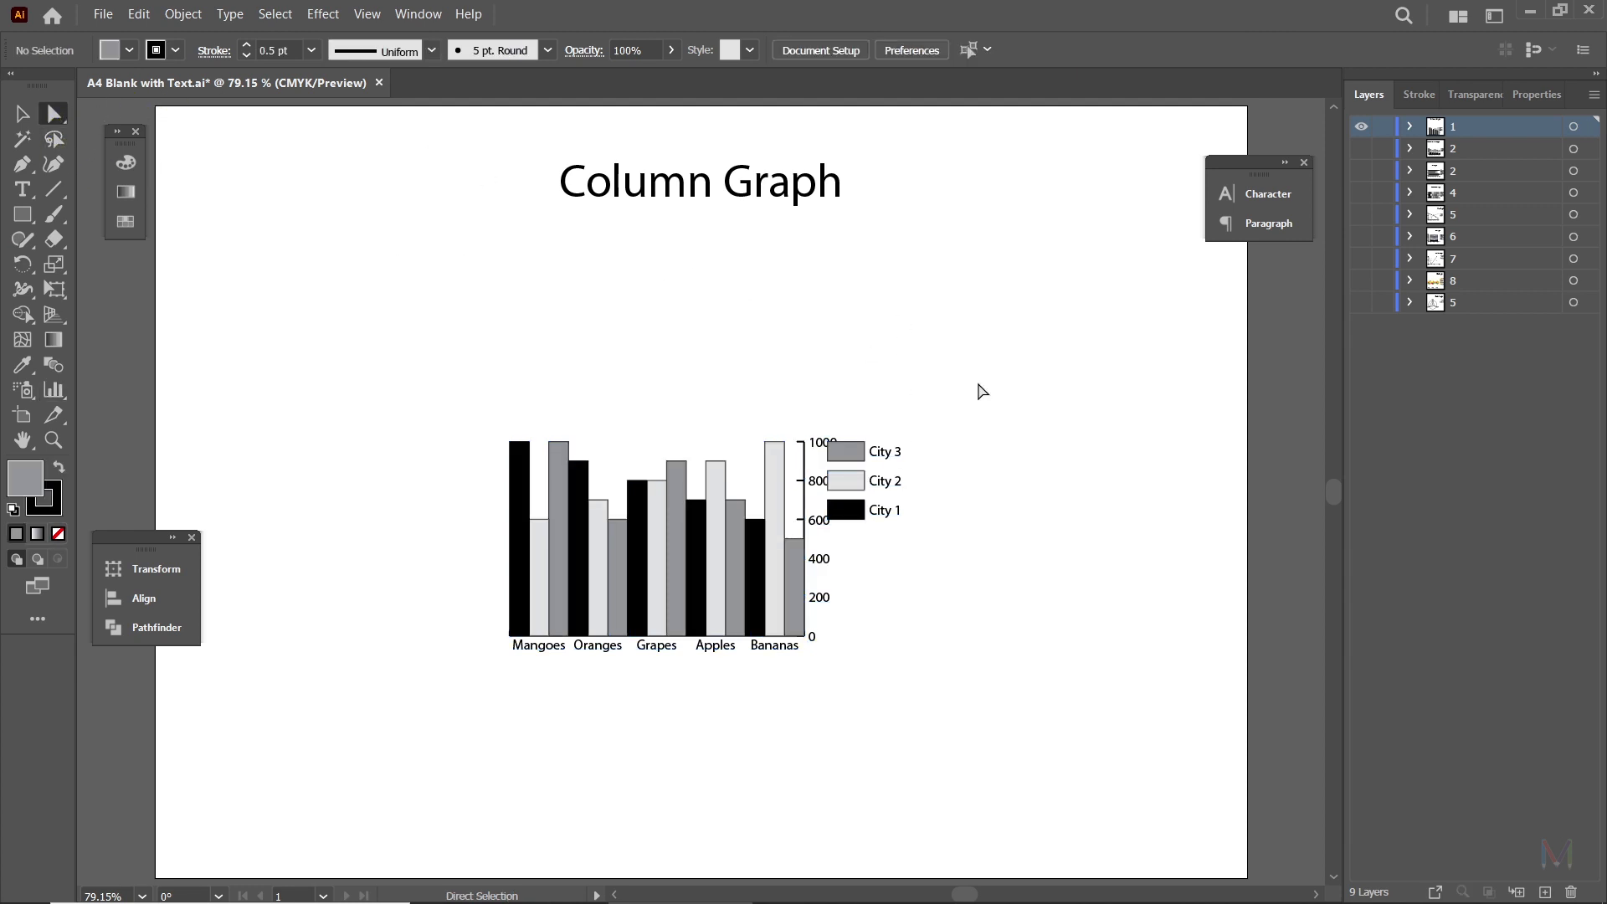
{"action": "left_click", "coordinate": [846, 454], "text": "shift"}
{"action": "left_click", "coordinate": [848, 483], "text": "shift"}
{"action": "left_click", "coordinate": [855, 518], "text": "shift"}
{"action": "left_click_drag", "start_coordinate": [946, 399], "coordinate": [873, 564]}
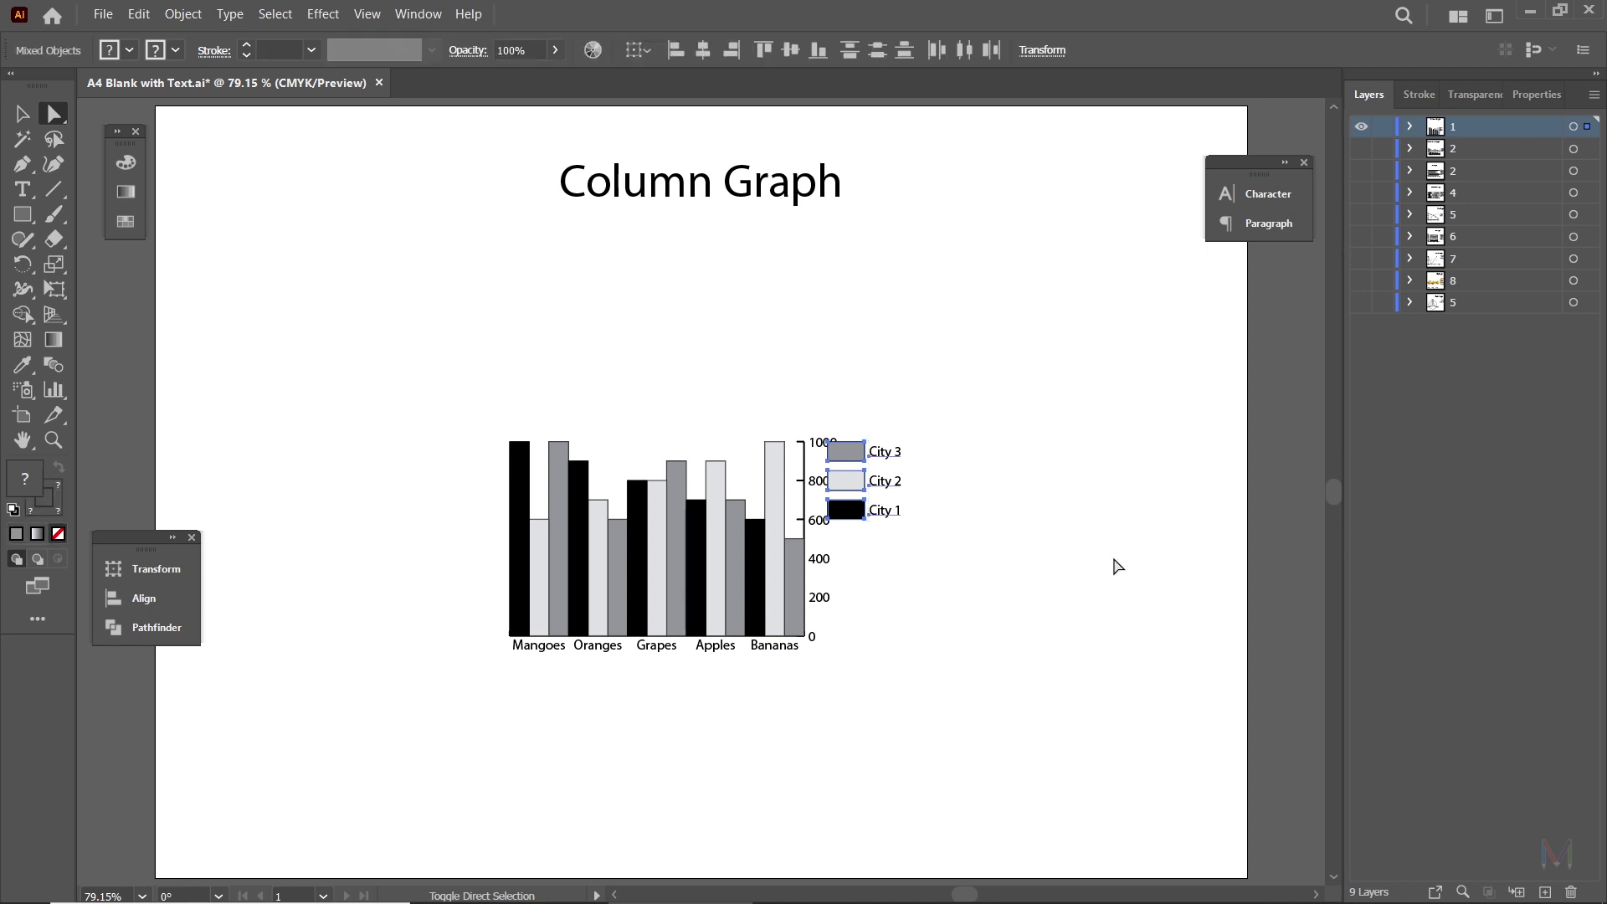
{"action": "left_click", "coordinate": [22, 115]}
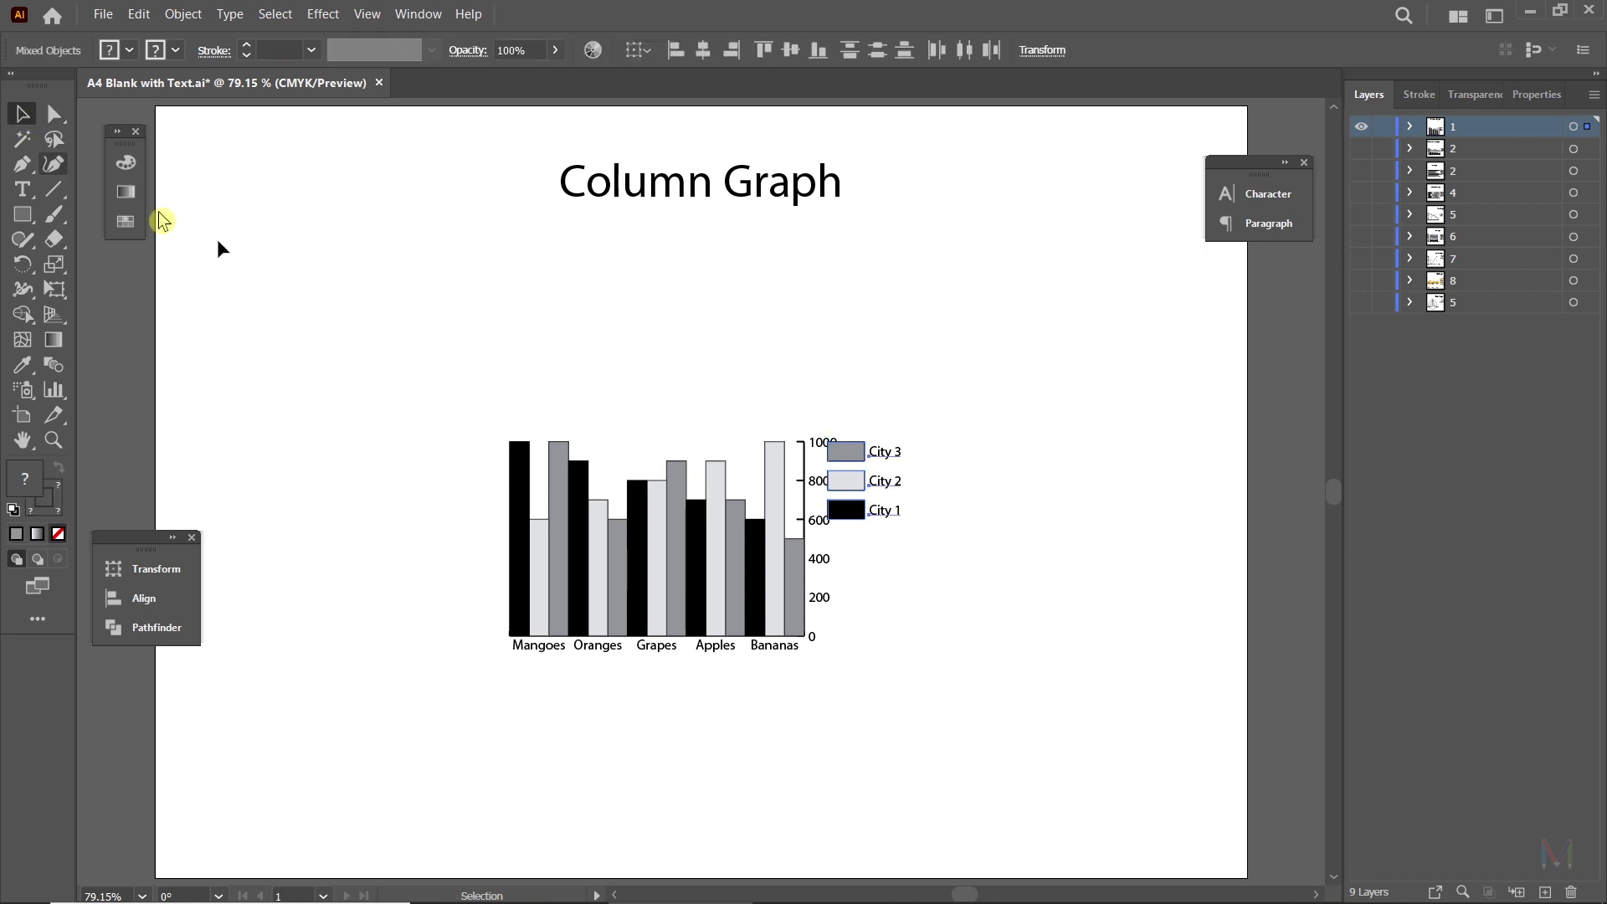
{"action": "left_click_drag", "start_coordinate": [850, 450], "coordinate": [879, 447]}
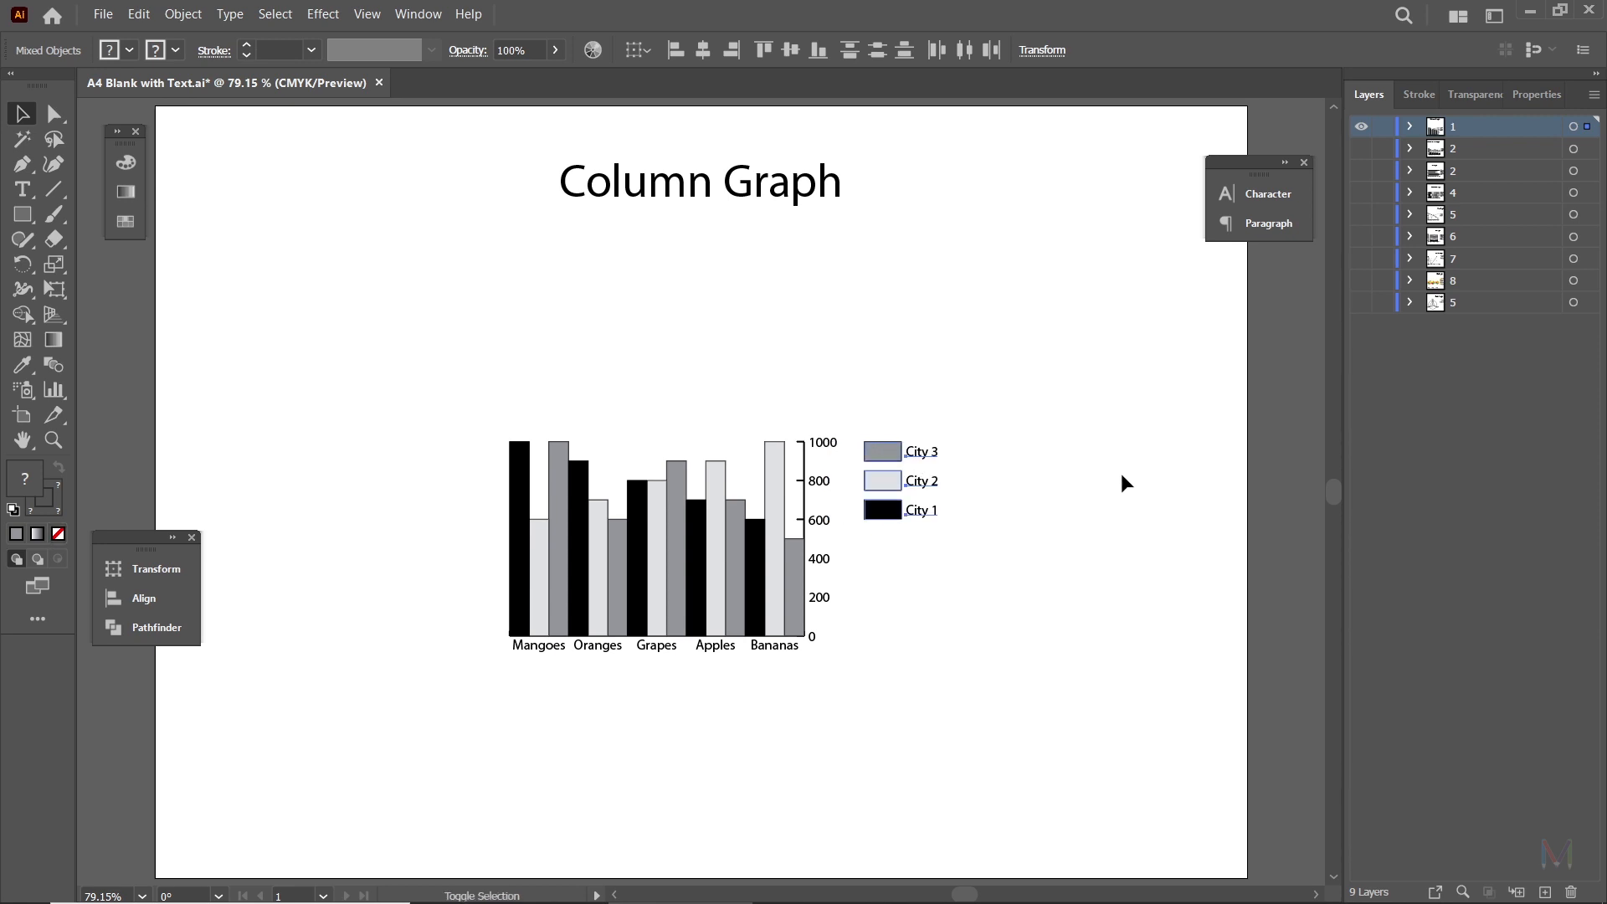
{"action": "left_click", "coordinate": [1044, 495]}
{"action": "key", "text": "ctrl+plus"}
{"action": "key", "text": "ctrl+plus"}
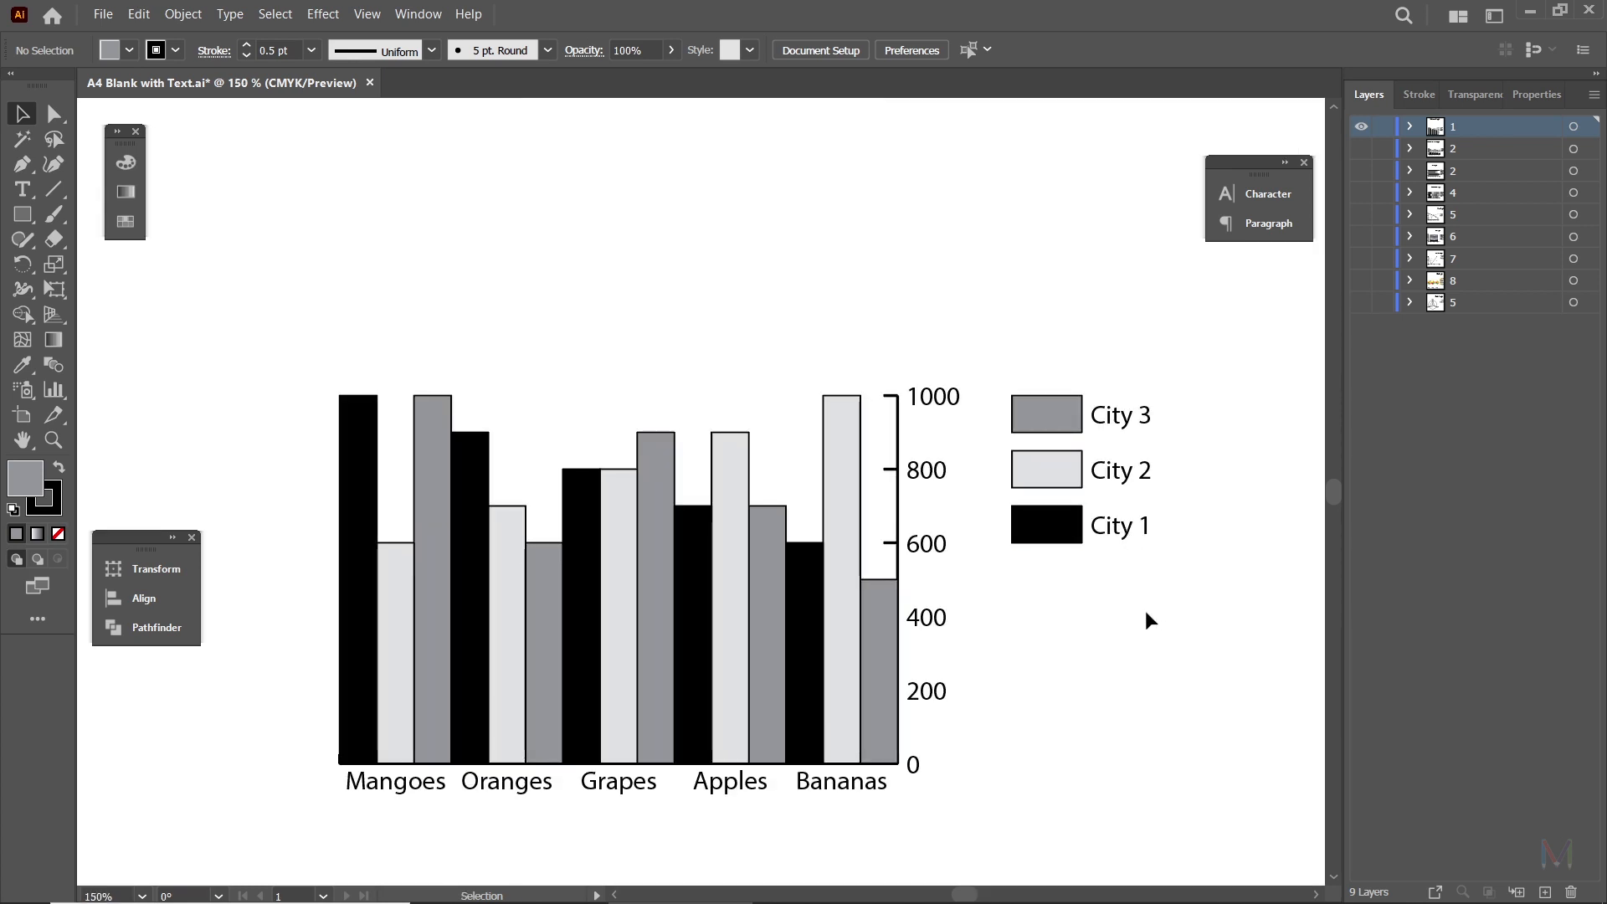
{"action": "key", "text": "ctrl+0"}
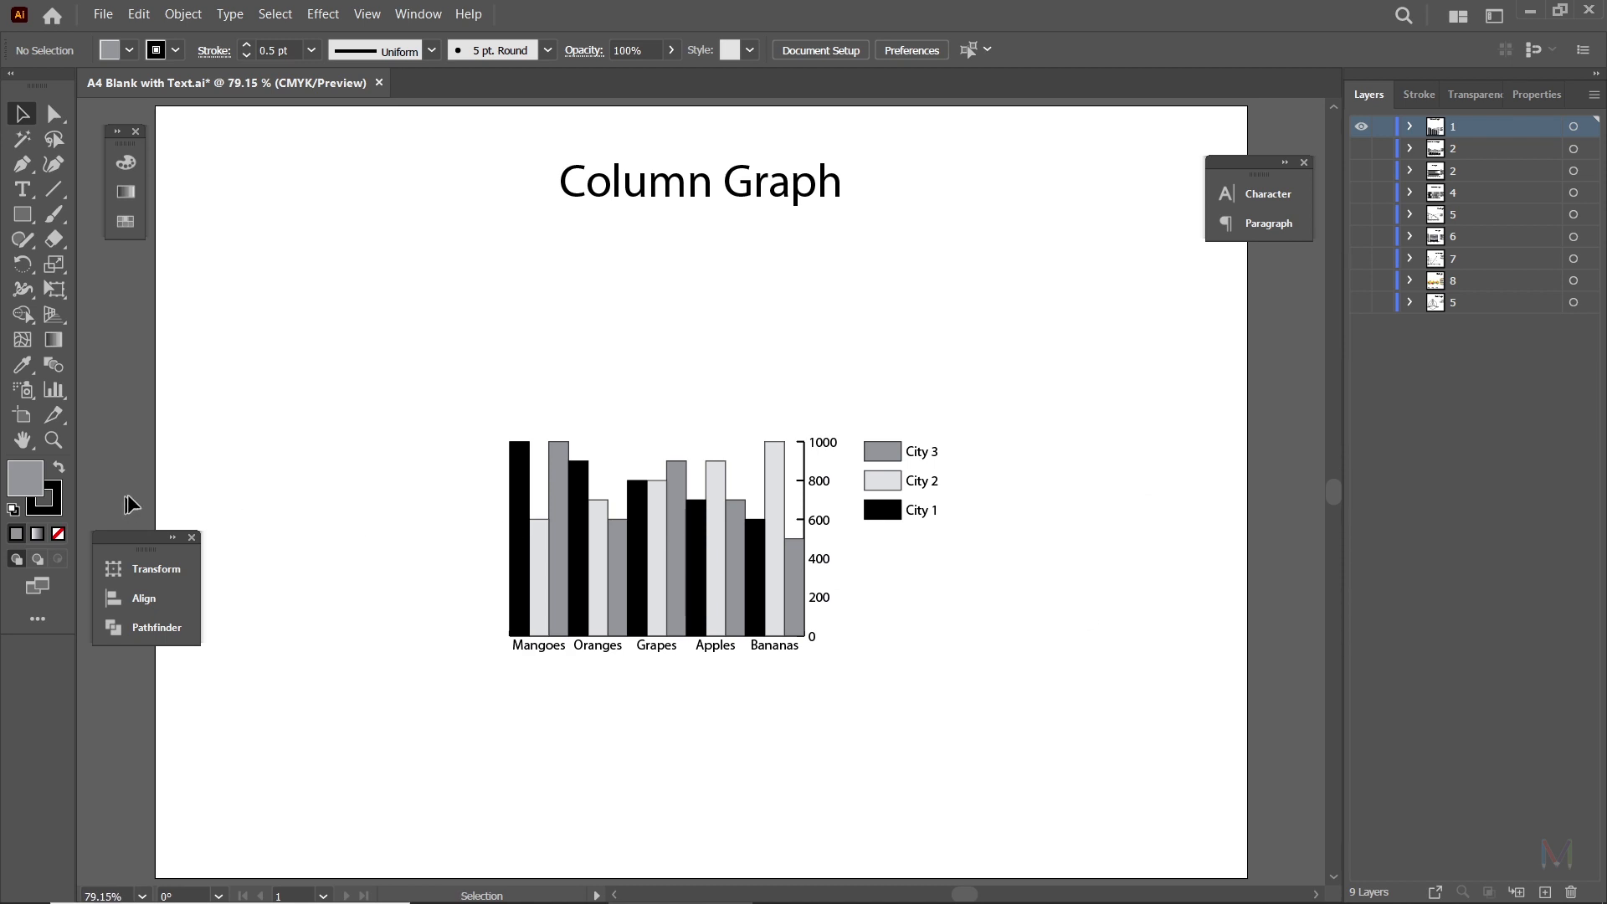
Step: Set the three-city graph's Value Axis to On Both Sides and inspect the axes up close
{"action": "left_click", "coordinate": [519, 479]}
{"action": "left_click", "coordinate": [48, 402]}
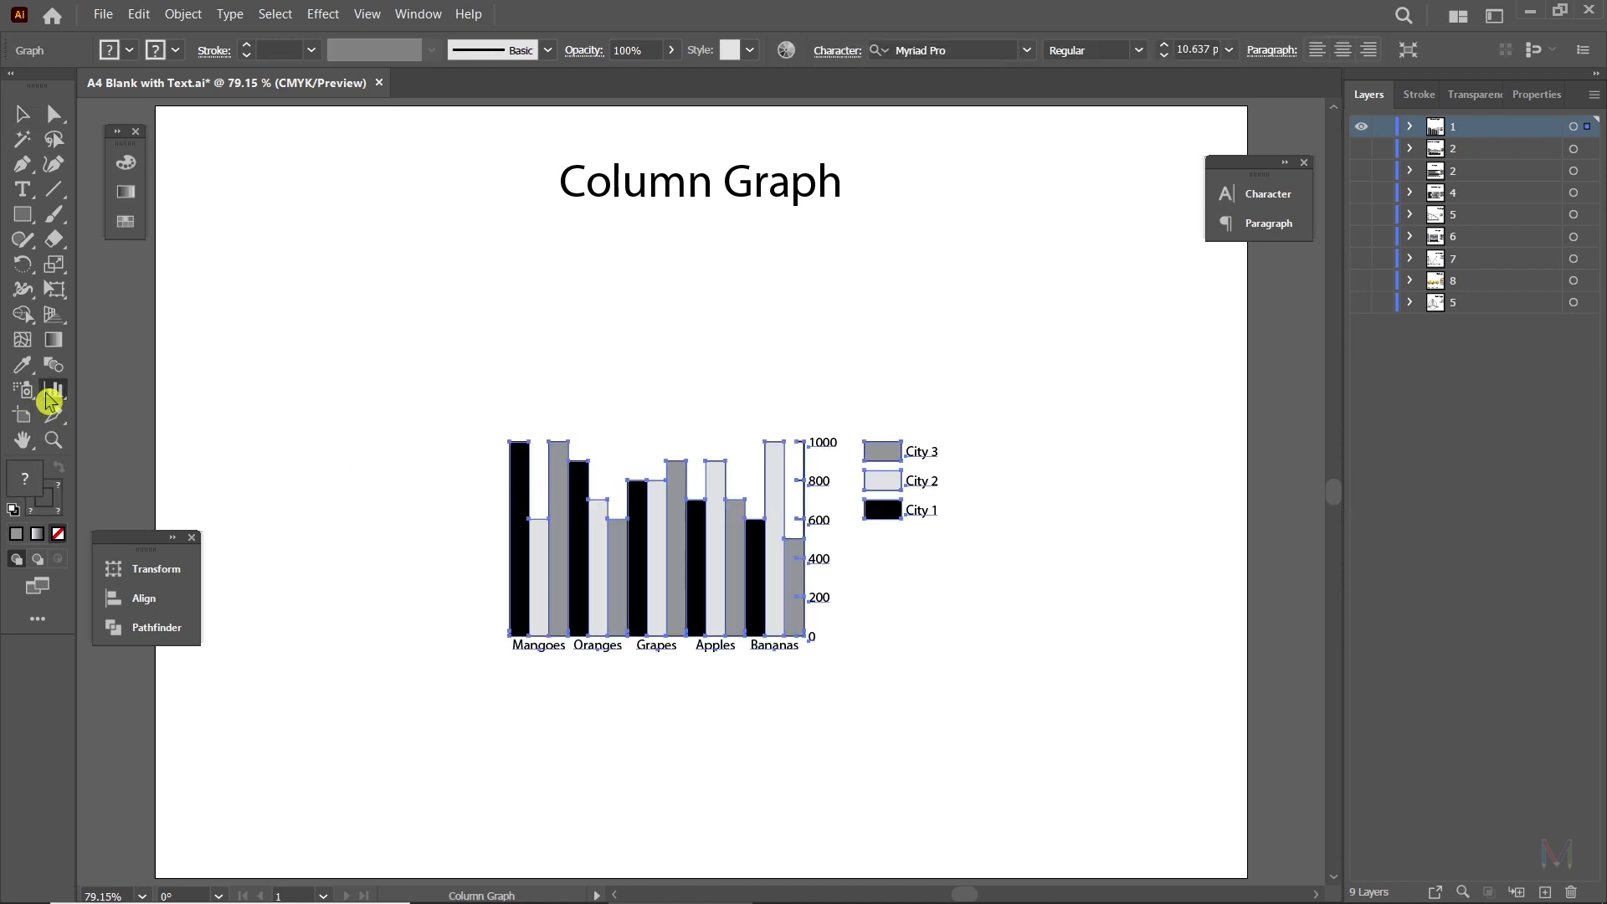
{"action": "double_click", "coordinate": [48, 401]}
{"action": "left_click", "coordinate": [1211, 443]}
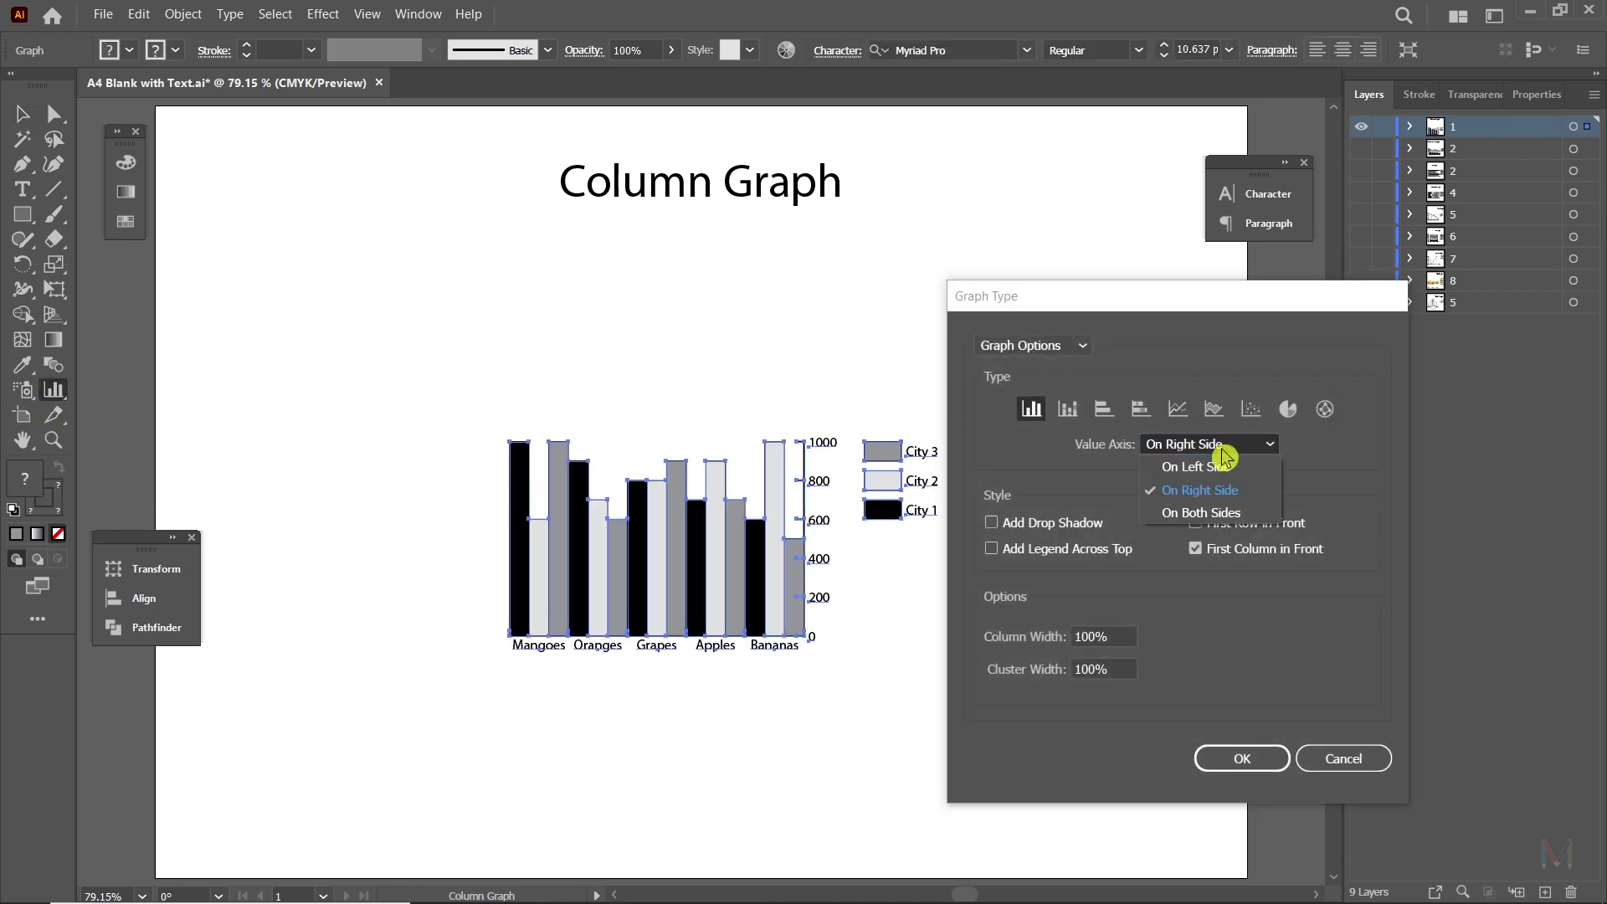
{"action": "left_click", "coordinate": [1209, 513]}
{"action": "left_click", "coordinate": [1234, 757]}
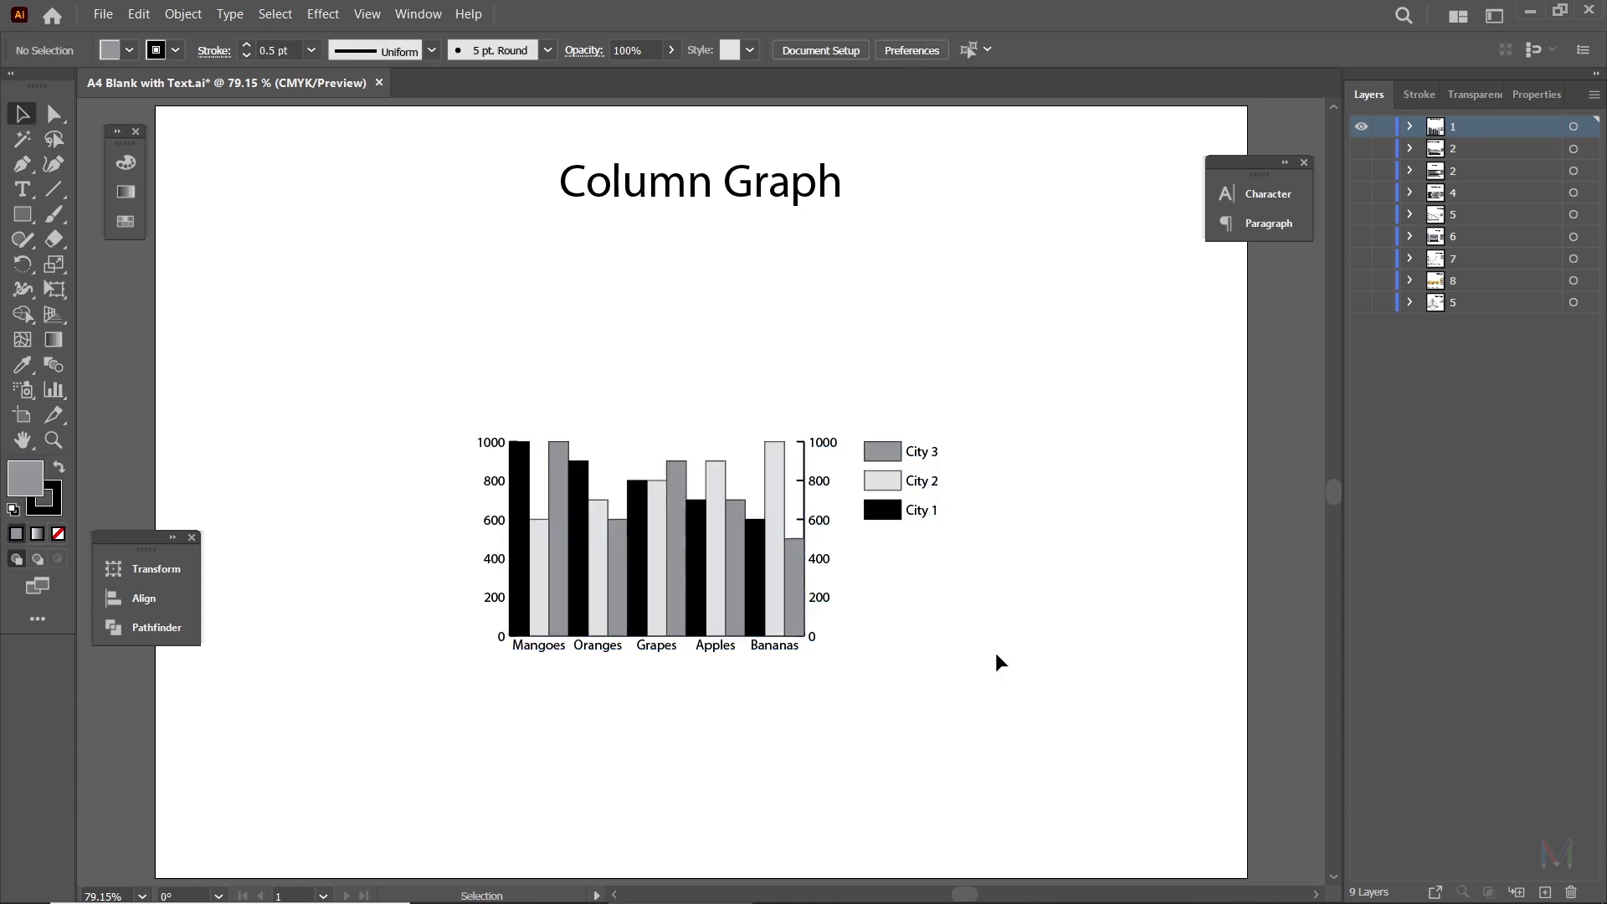
{"action": "key", "text": "a"}
{"action": "key", "text": "ctrl+equal"}
{"action": "key", "text": "ctrl+equal"}
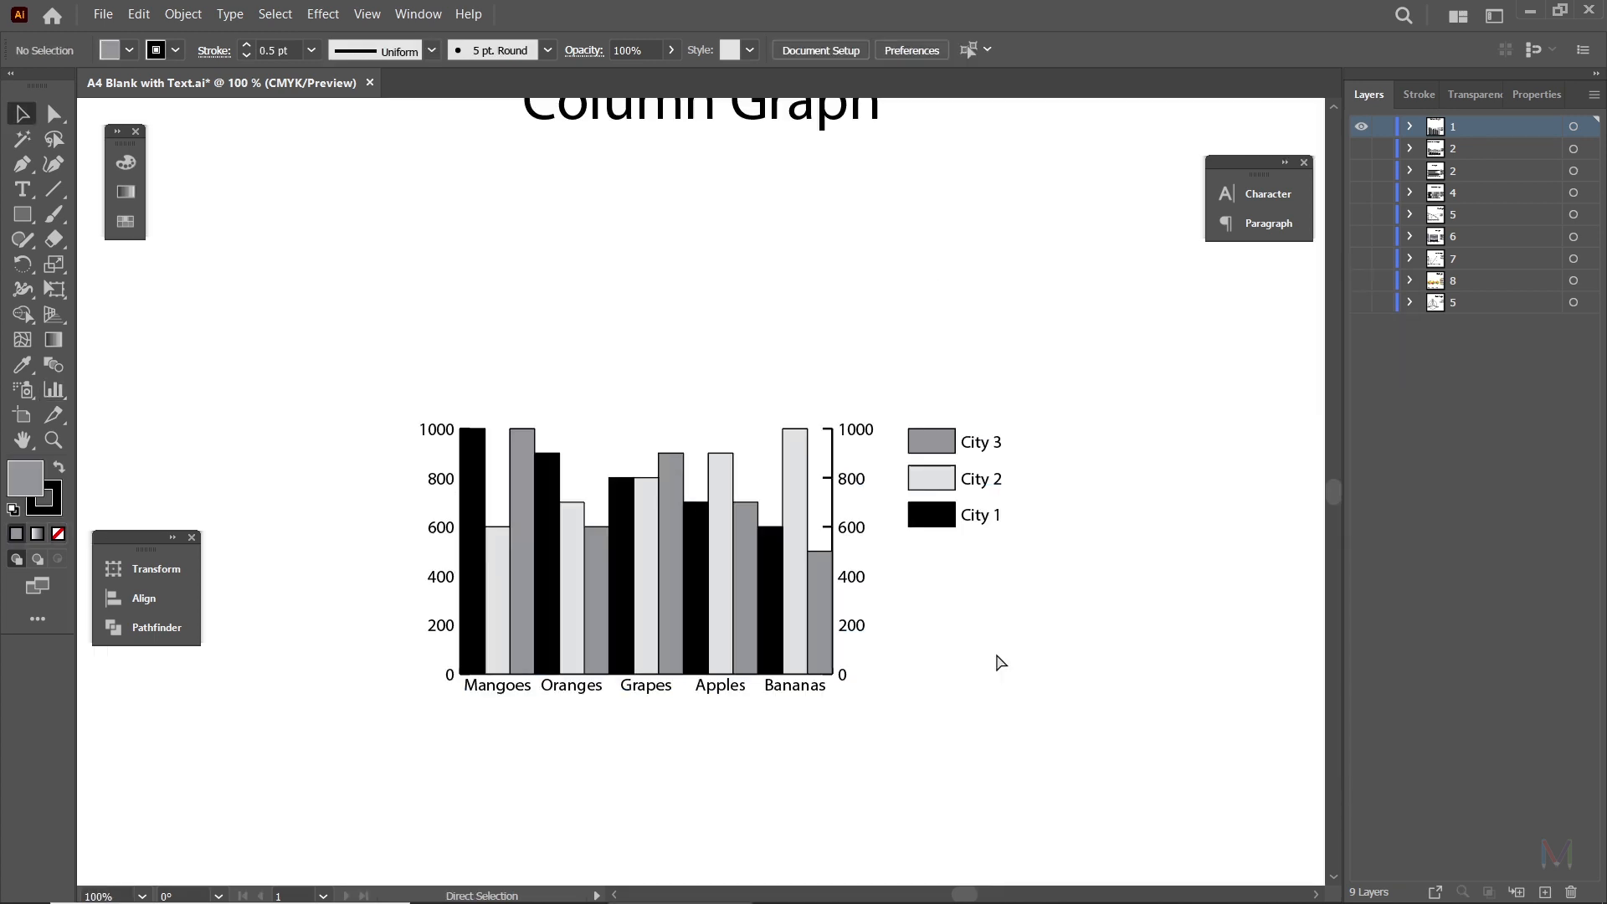
{"action": "left_click_drag", "start_coordinate": [1047, 651], "coordinate": [1017, 637]}
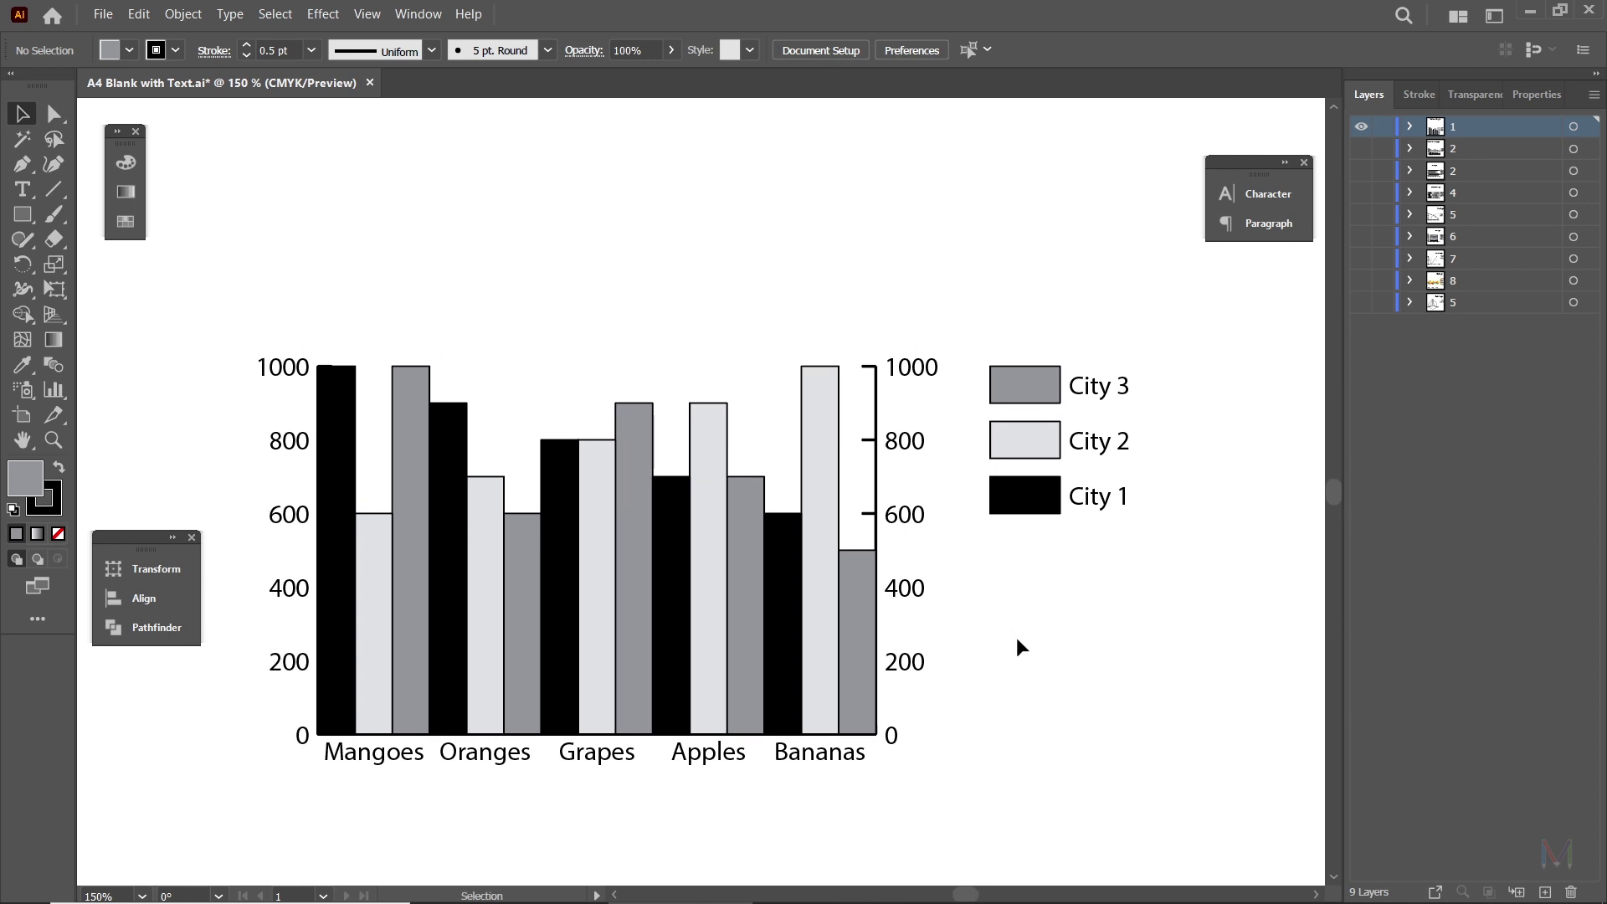
{"action": "key", "text": "ctrl+0"}
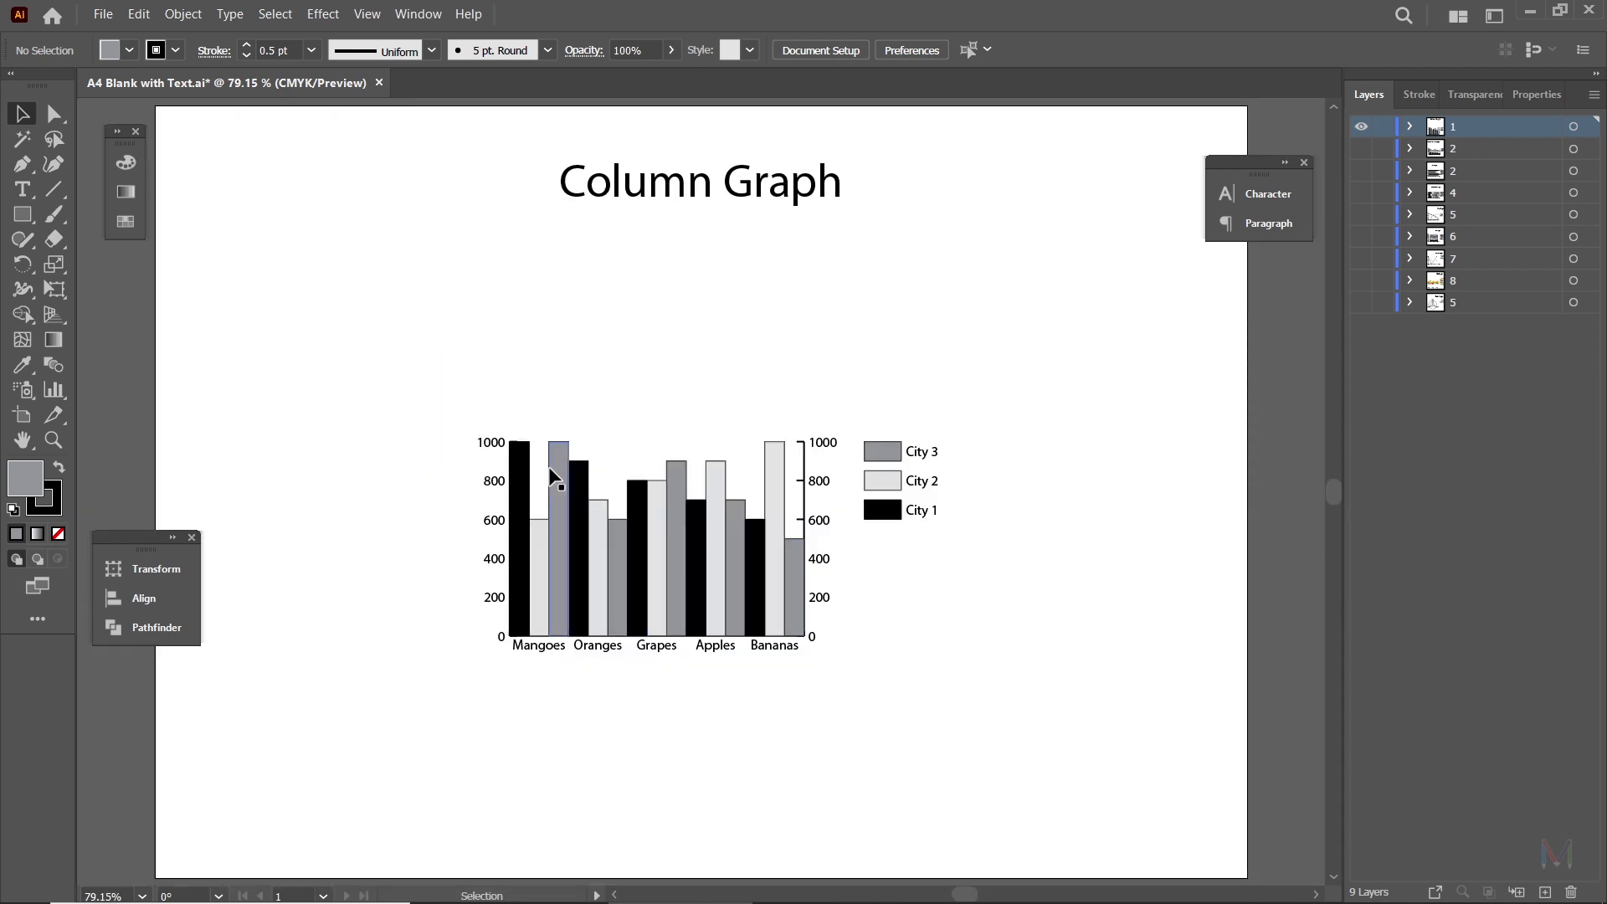
Step: Apply the Add Drop Shadow style to the three-city graph, check the columns and undo the shadow
{"action": "left_click", "coordinate": [524, 477]}
{"action": "double_click", "coordinate": [53, 395]}
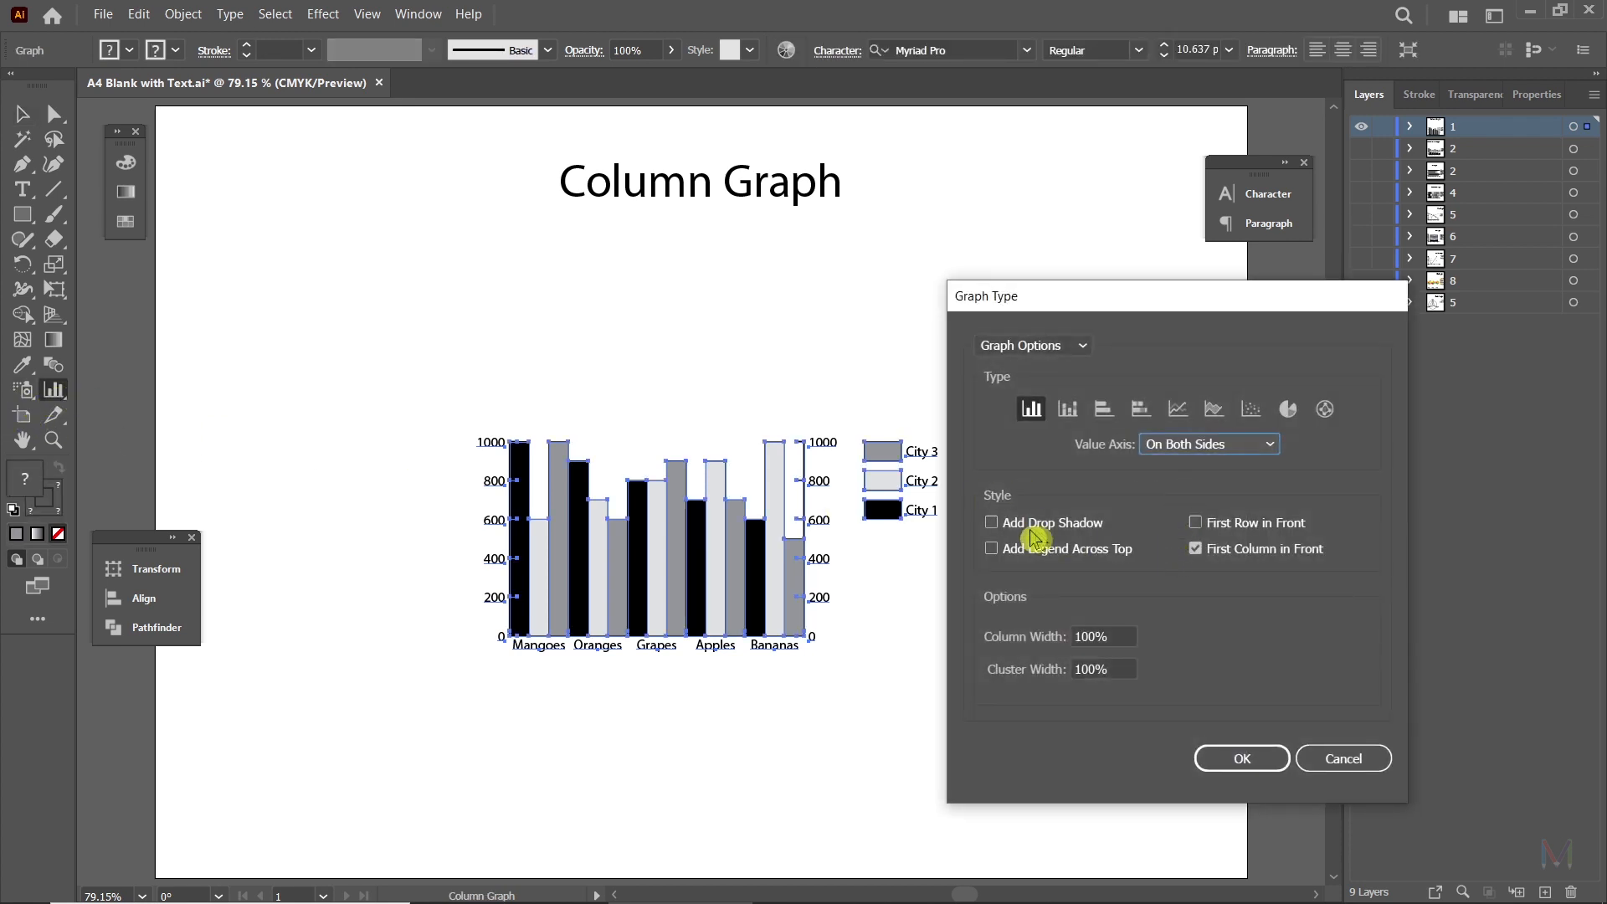
{"action": "left_click", "coordinate": [993, 524]}
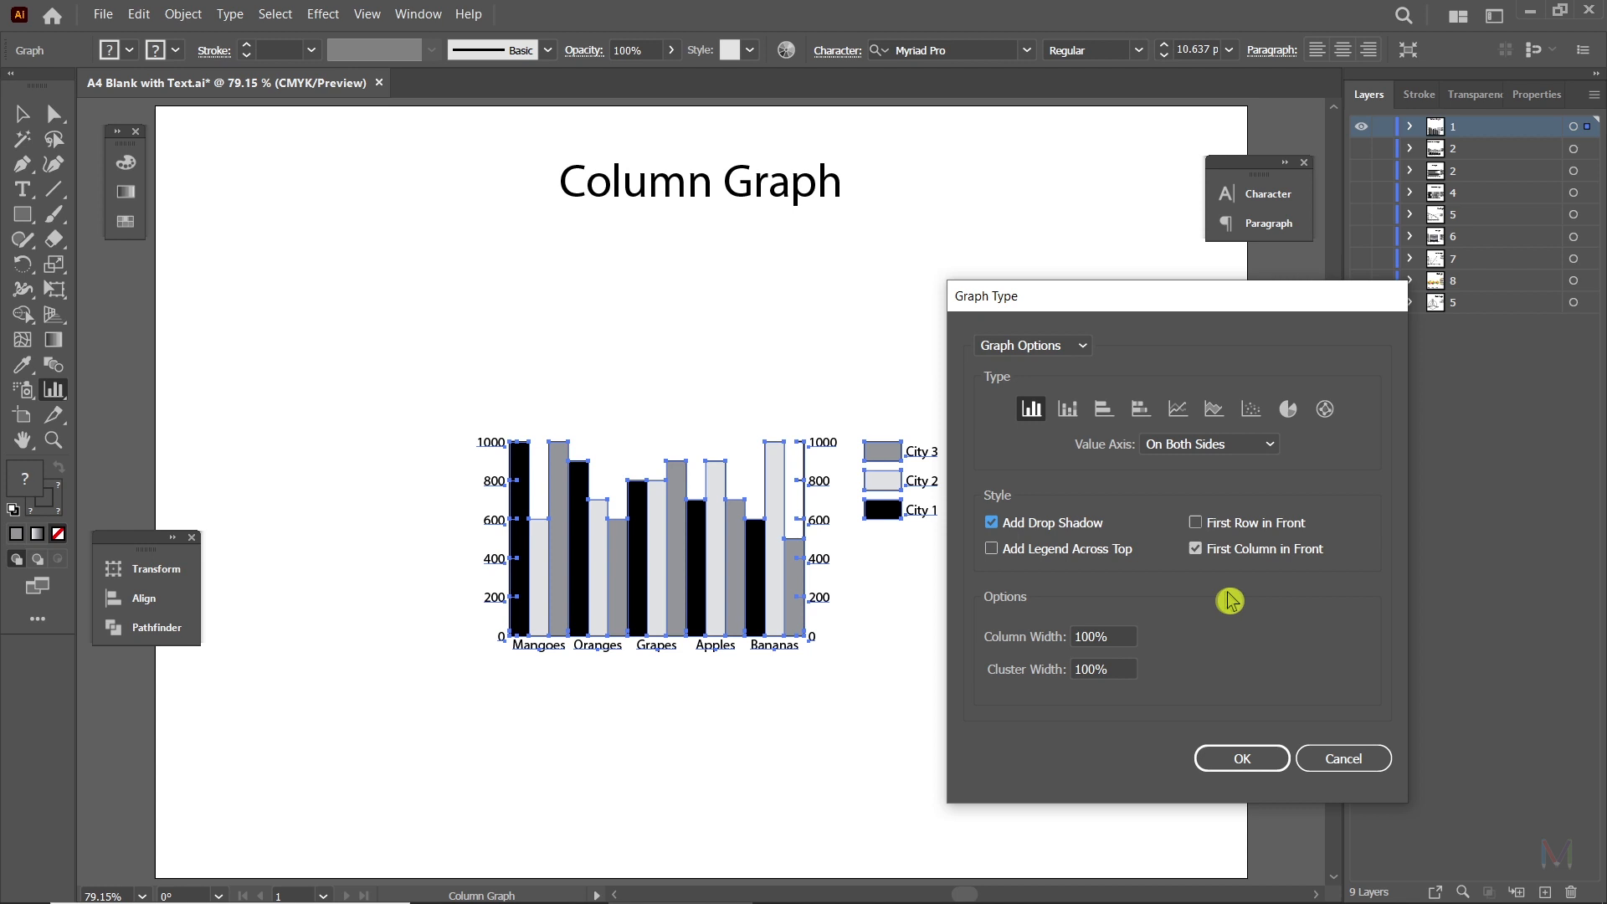
{"action": "left_click", "coordinate": [1258, 768]}
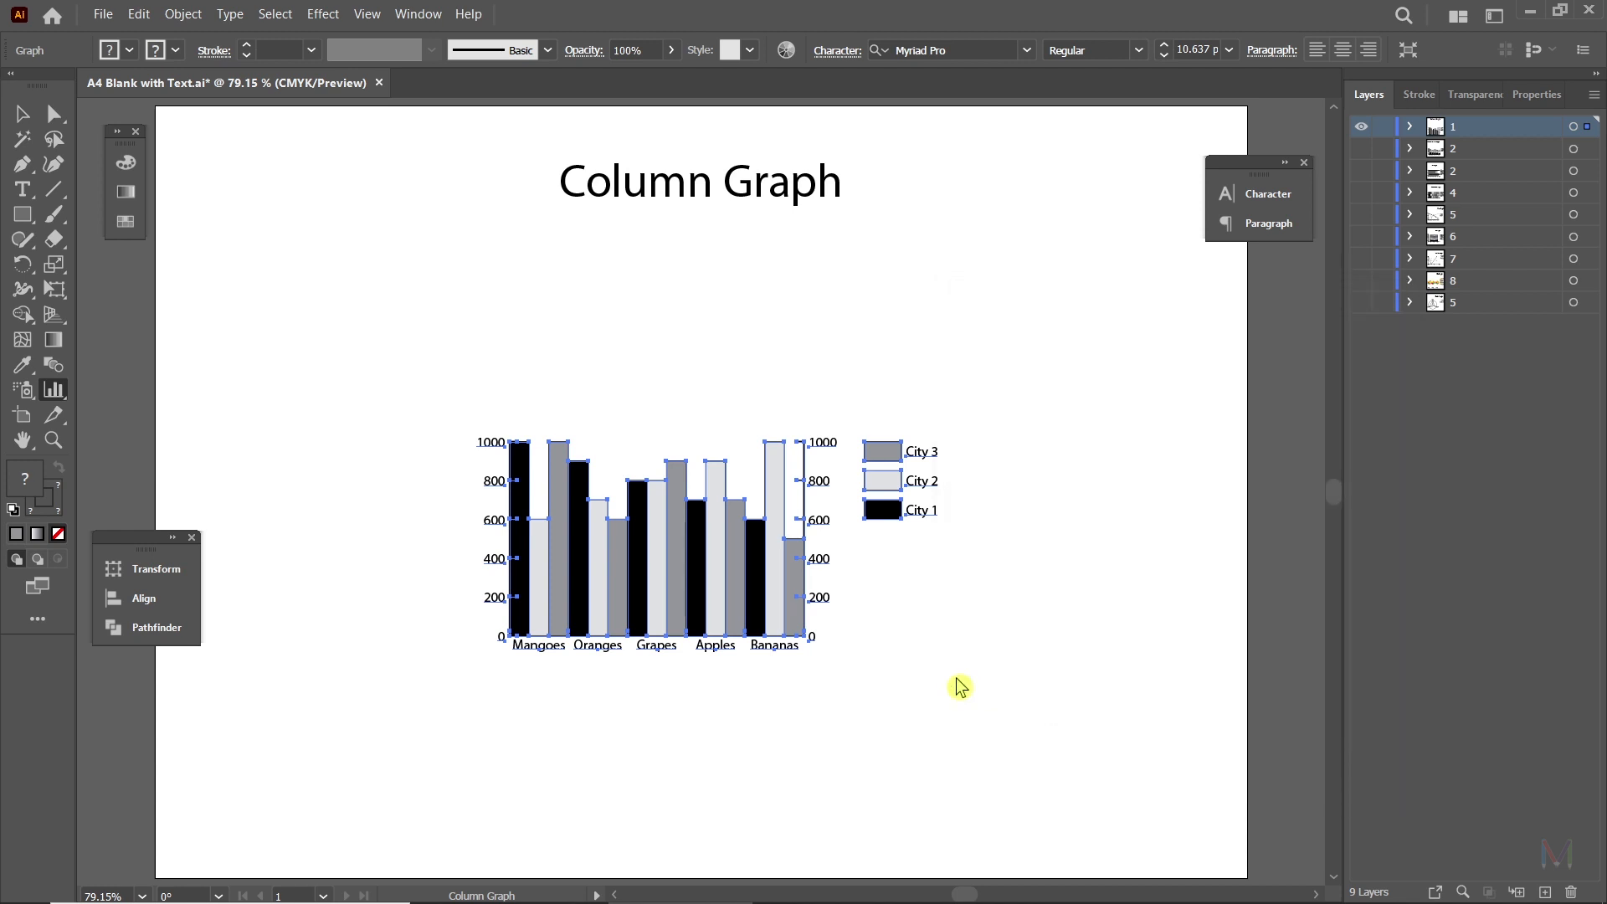
{"action": "left_click", "coordinate": [23, 115]}
{"action": "left_click", "coordinate": [556, 288]}
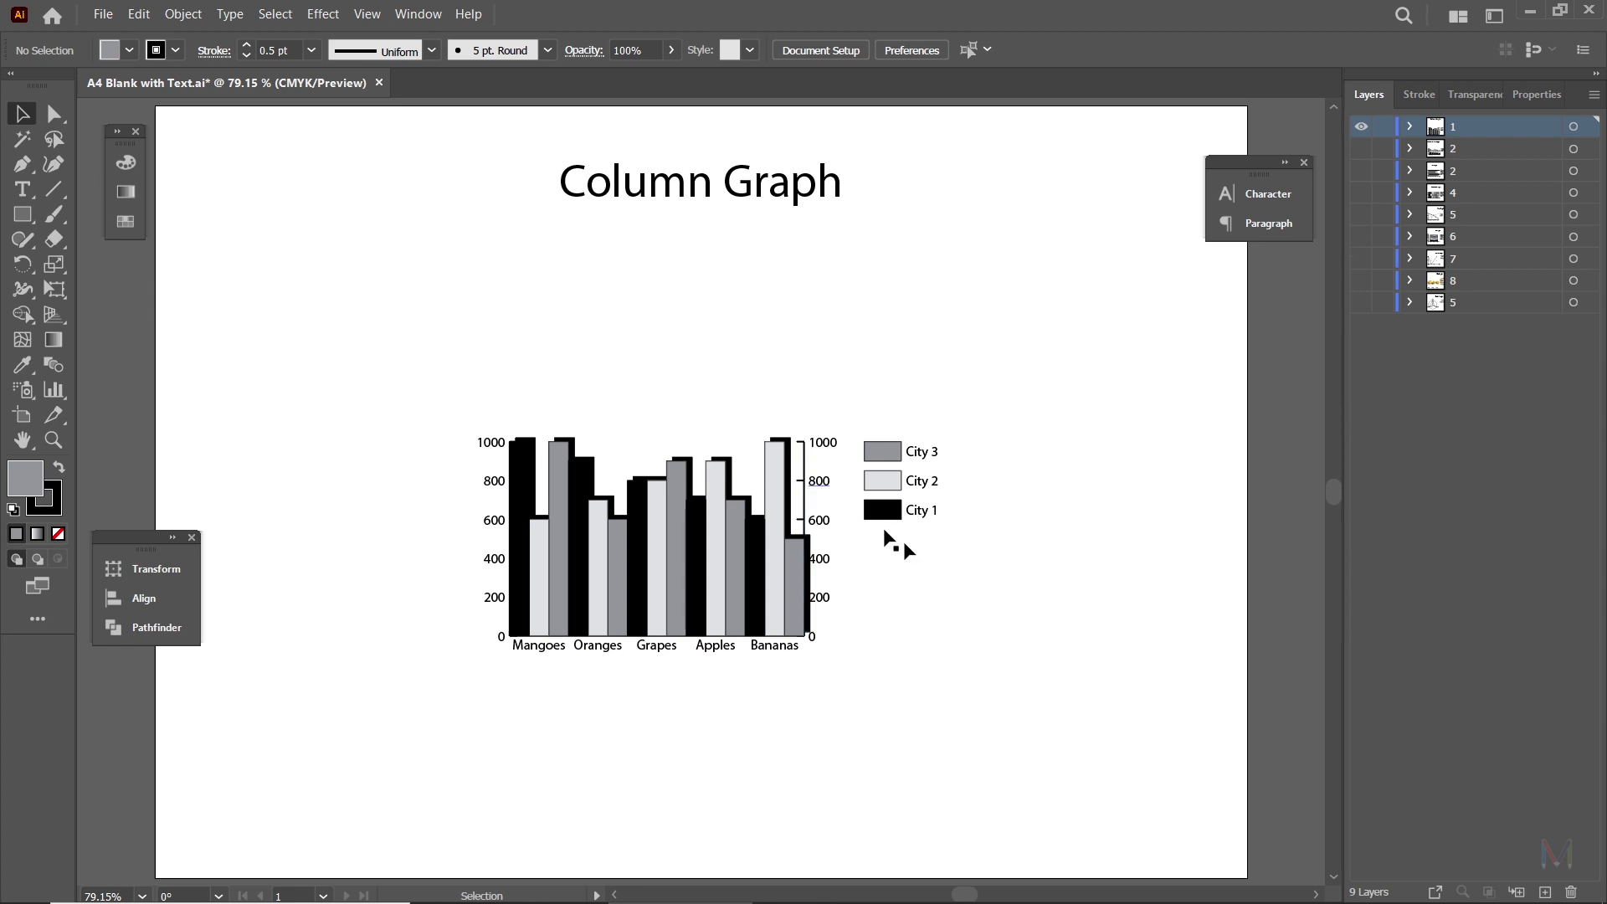
{"action": "key", "text": "ctrl+z"}
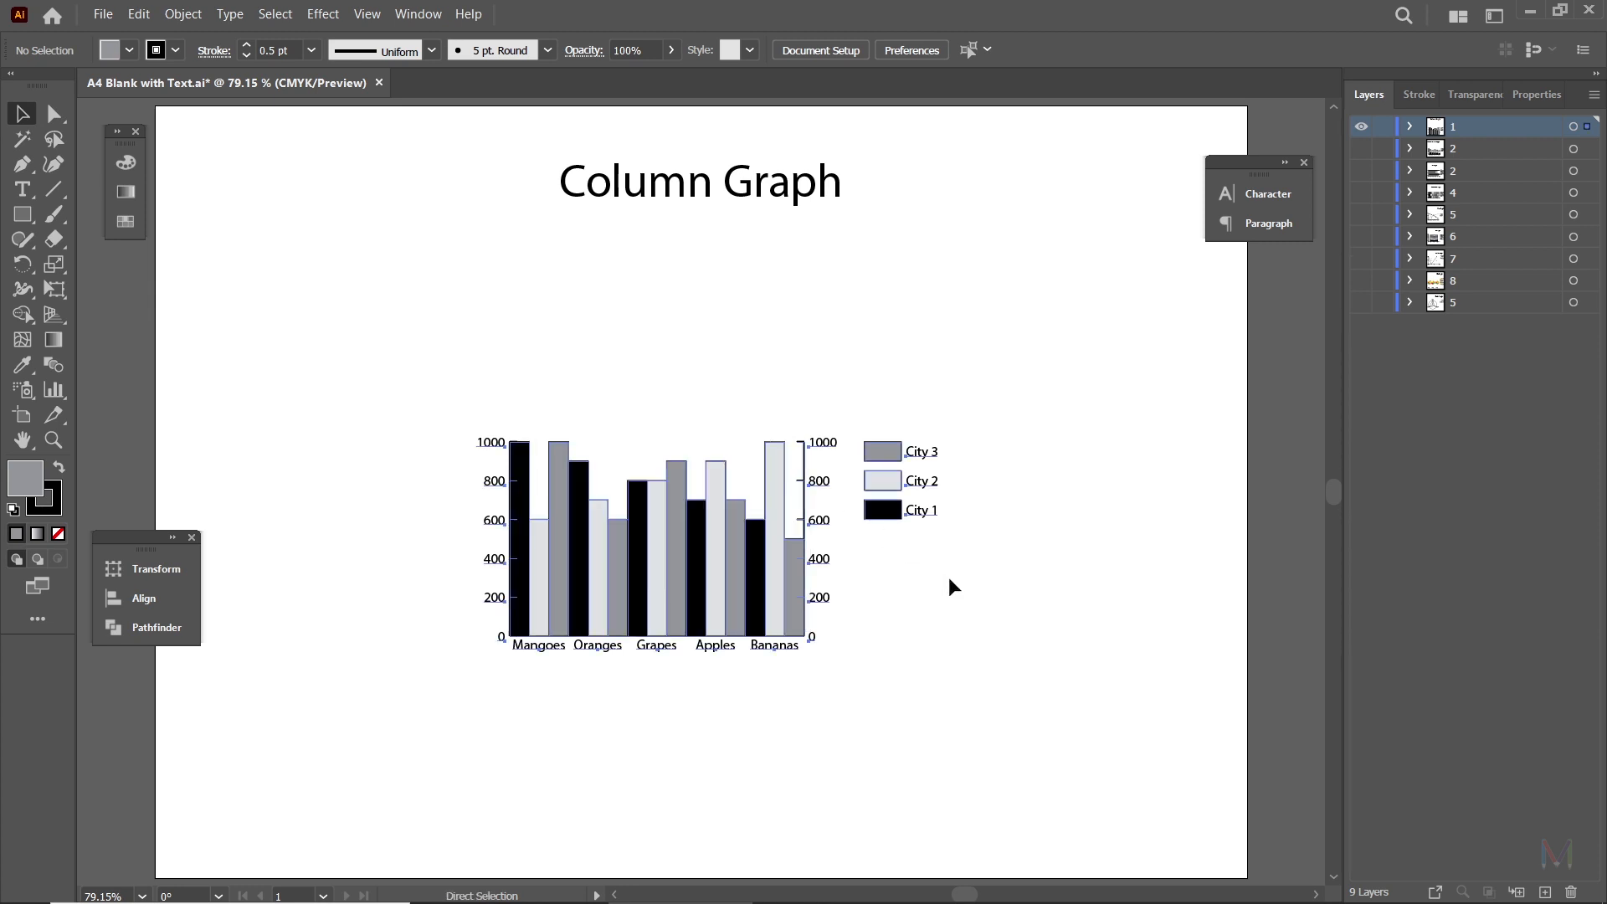
Step: Apply the Add Legend Across Top style to the three-city graph and inspect the legend up close
{"action": "double_click", "coordinate": [54, 390]}
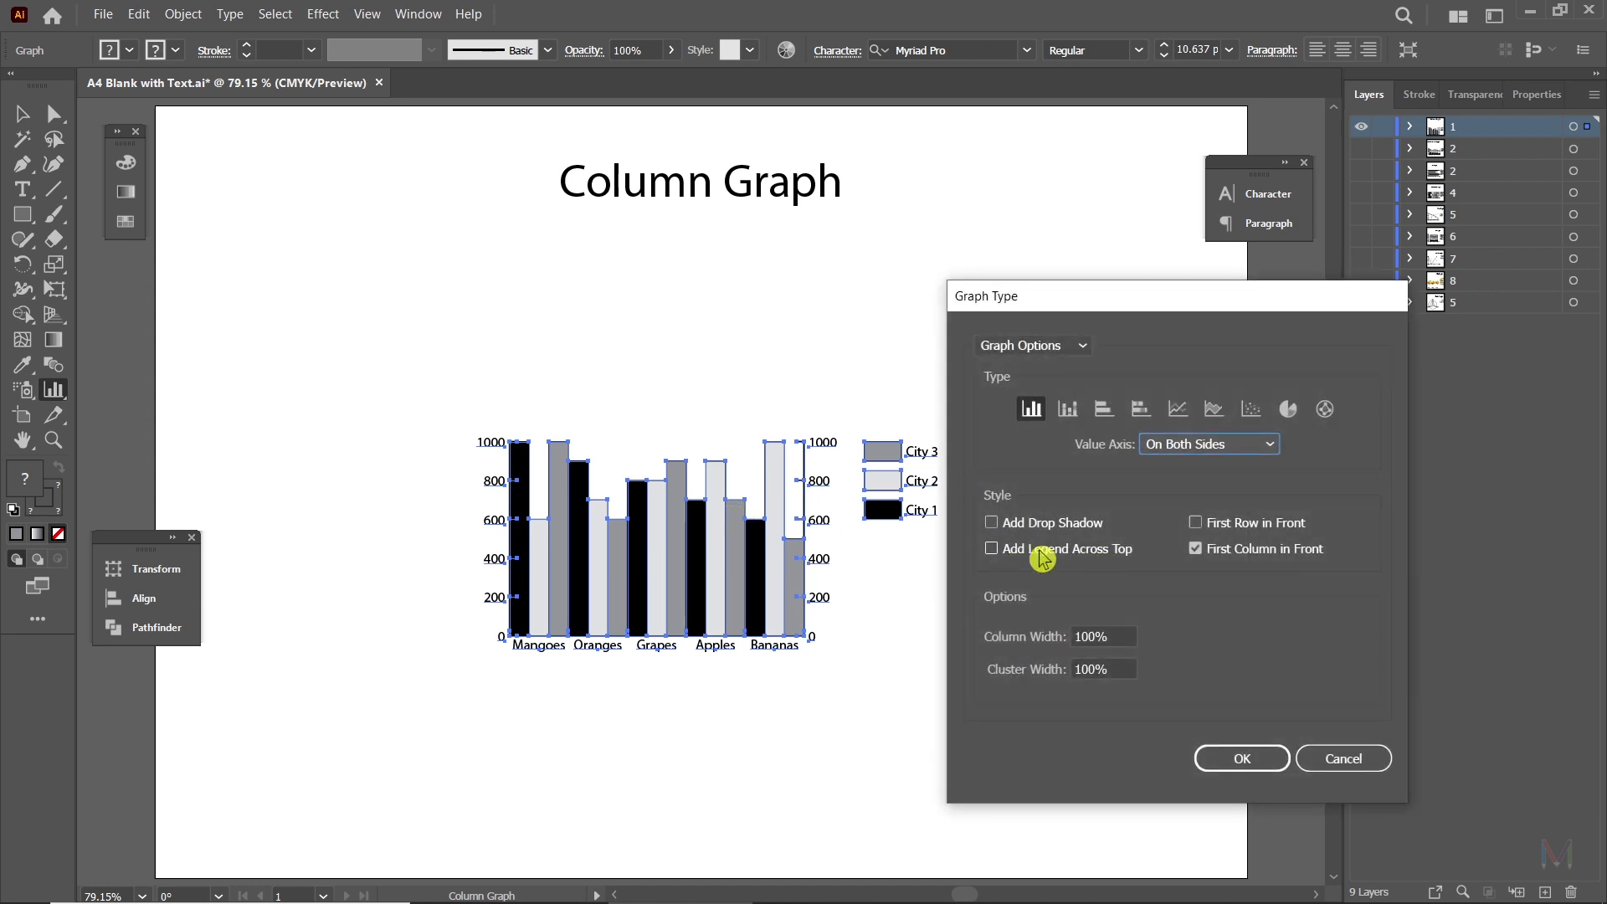
{"action": "left_click_drag", "start_coordinate": [1058, 314], "coordinate": [1123, 316]}
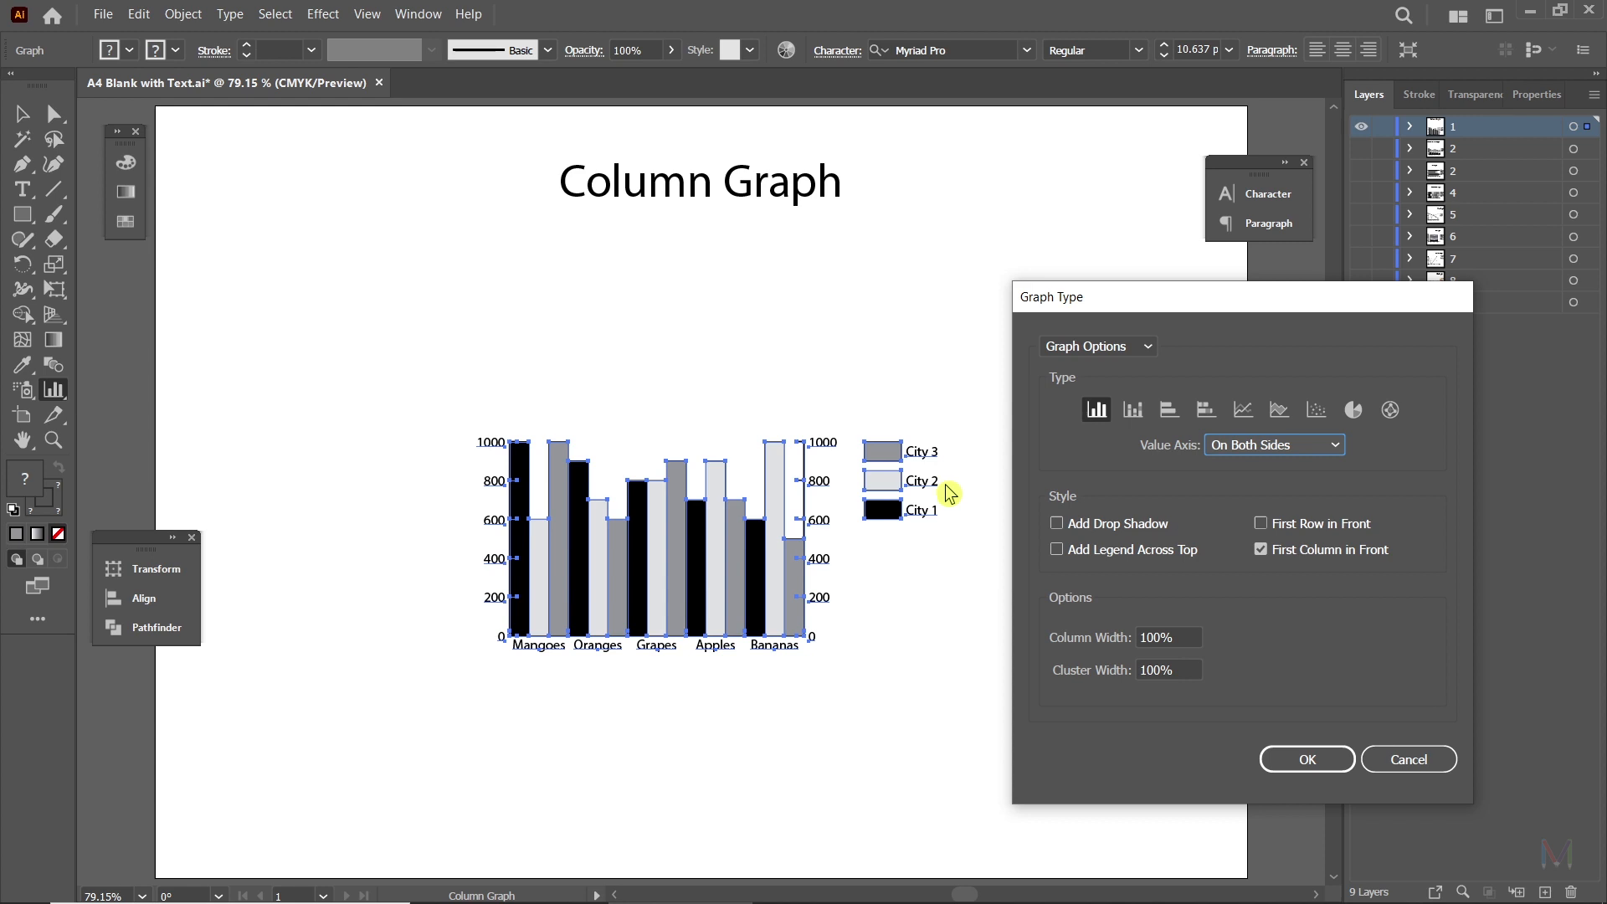
{"action": "left_click", "coordinate": [1059, 553]}
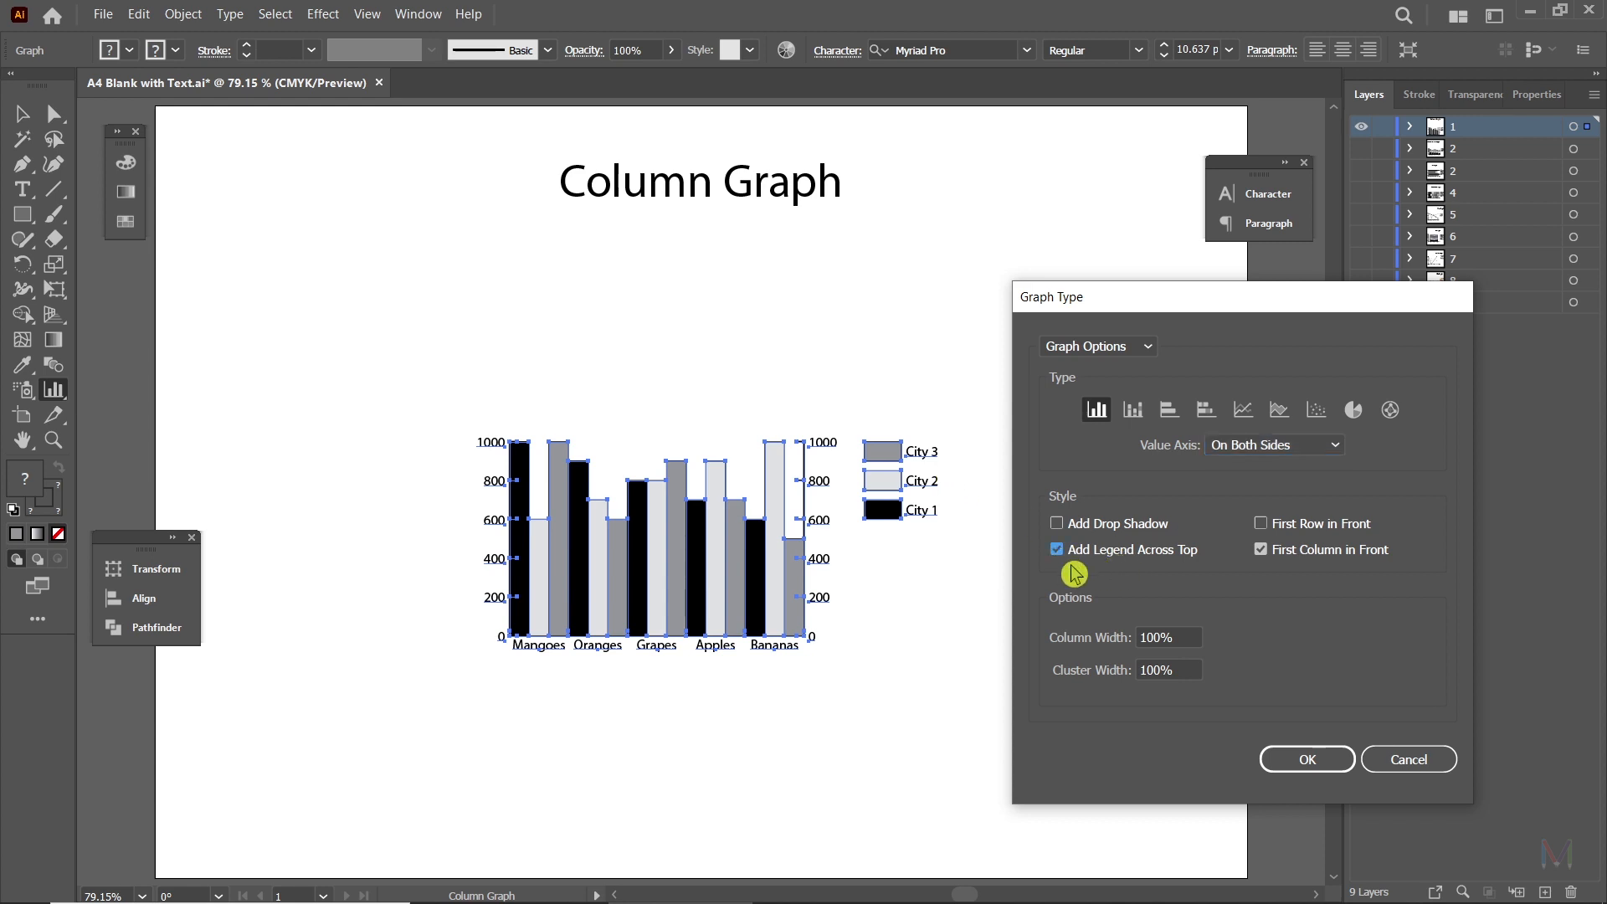
{"action": "left_click", "coordinate": [1313, 770]}
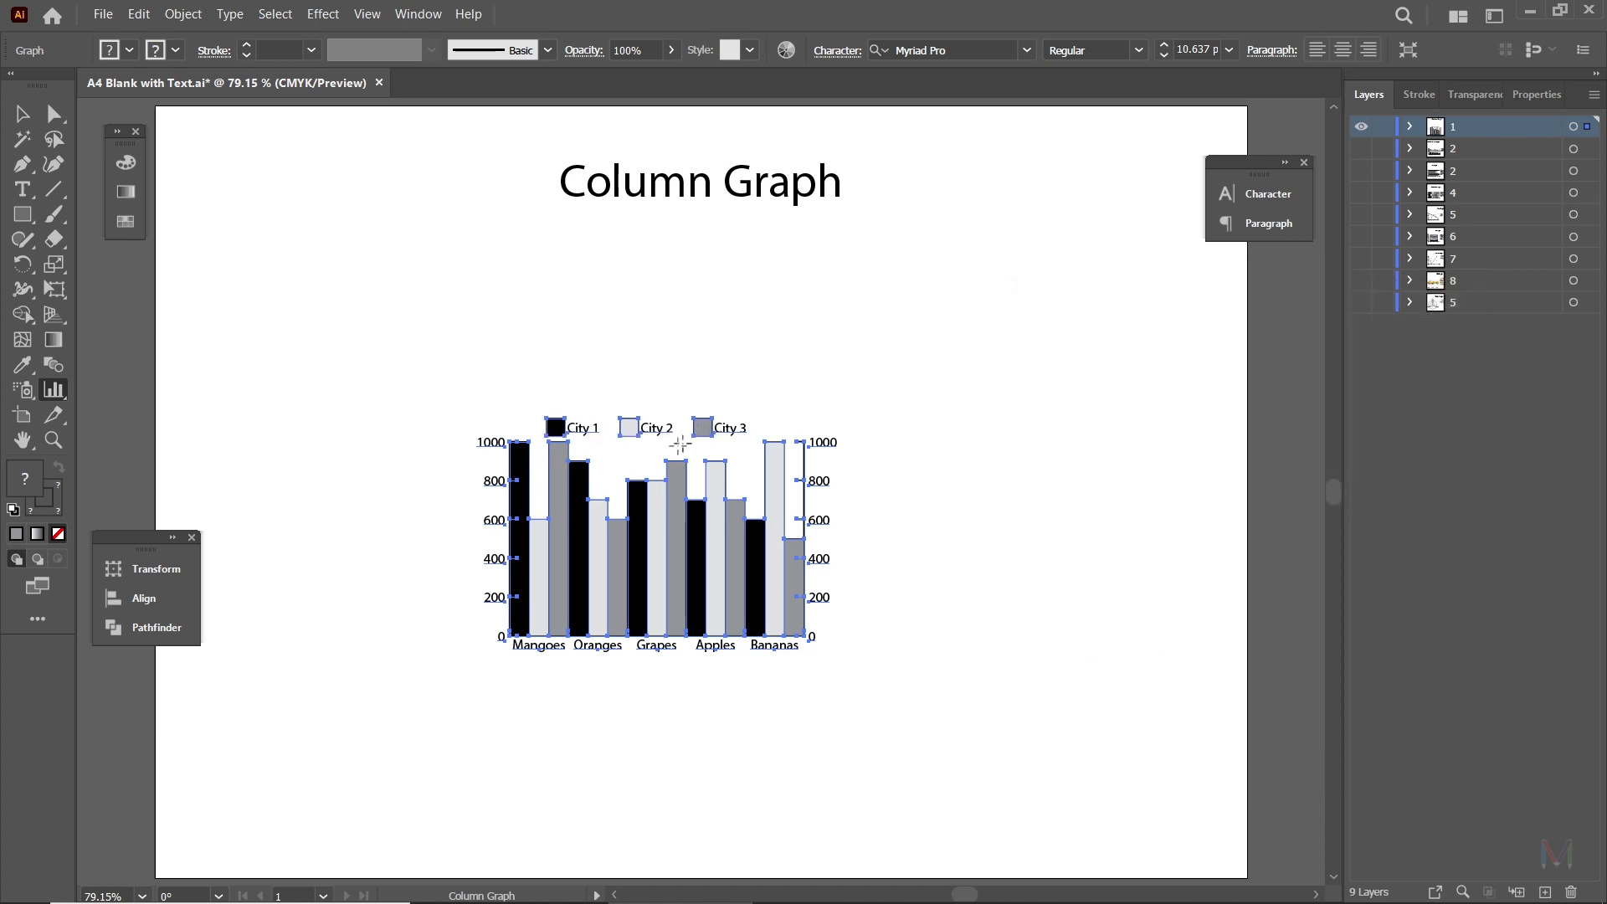
{"action": "key", "text": "ctrl+plus"}
{"action": "key", "text": "ctrl+plus"}
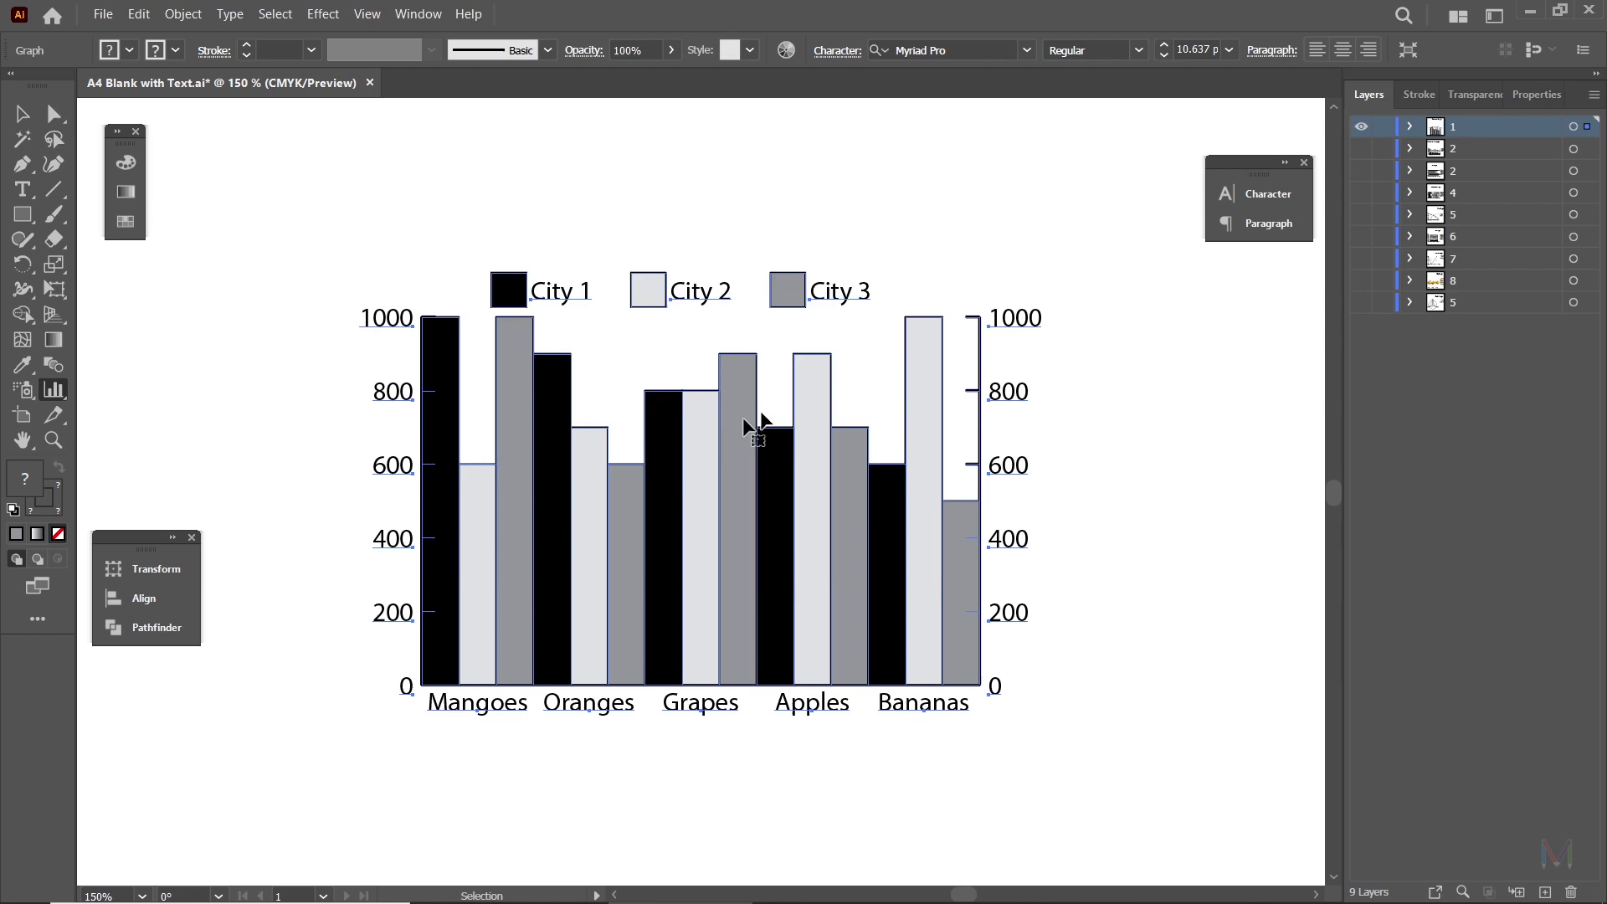
{"action": "left_click", "coordinate": [18, 112]}
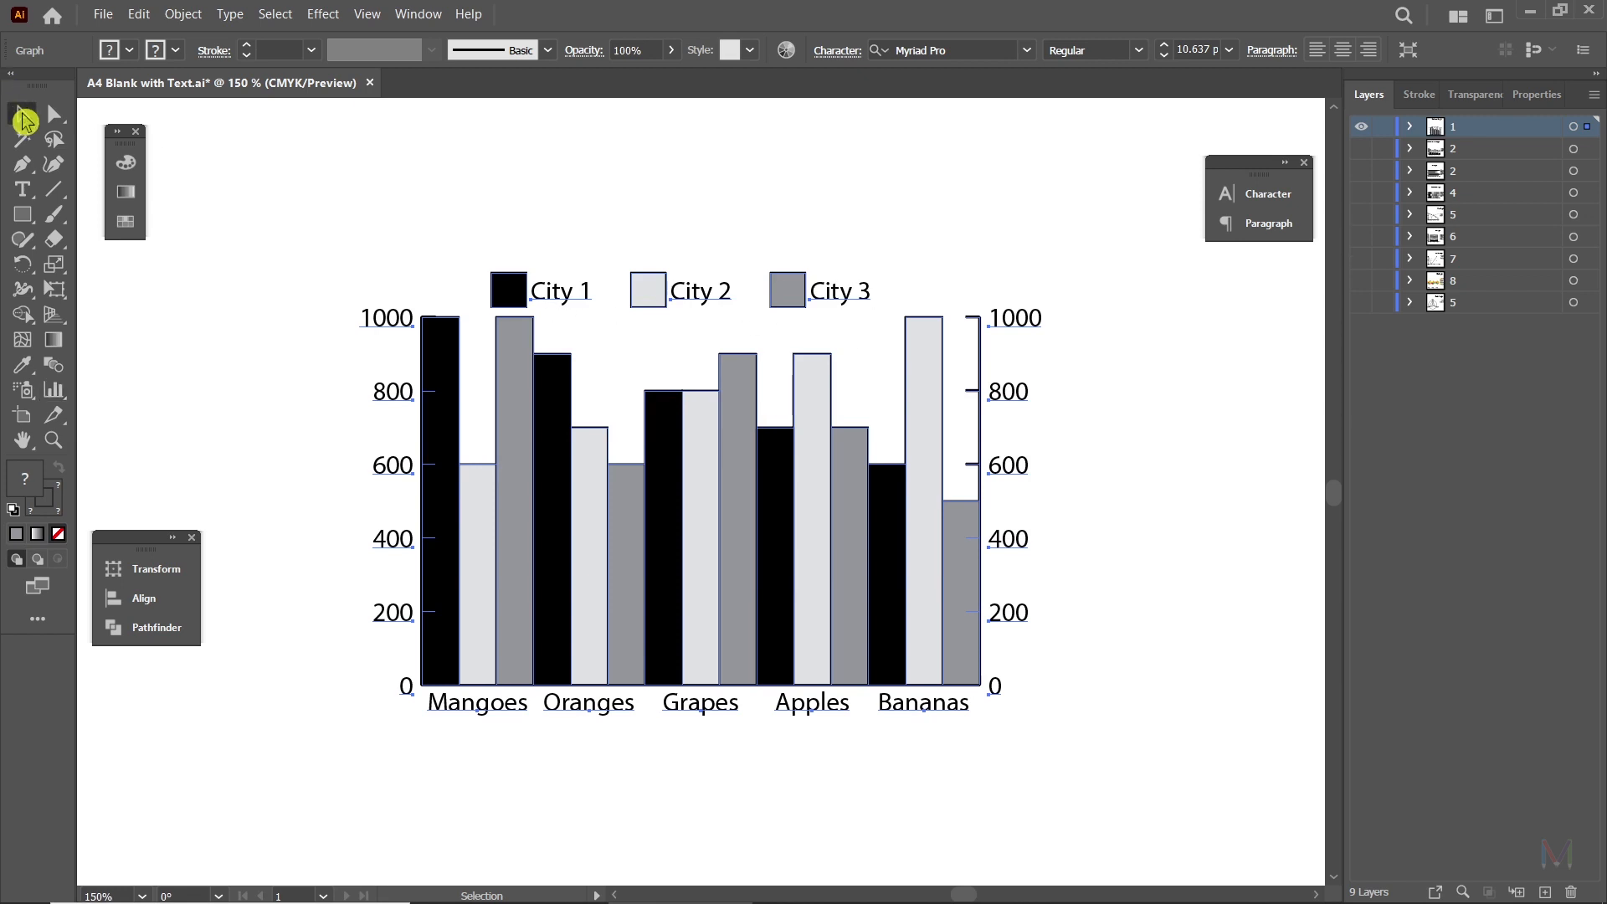
Step: Set the three-city column graph's Column Width to 50%
{"action": "double_click", "coordinate": [67, 390]}
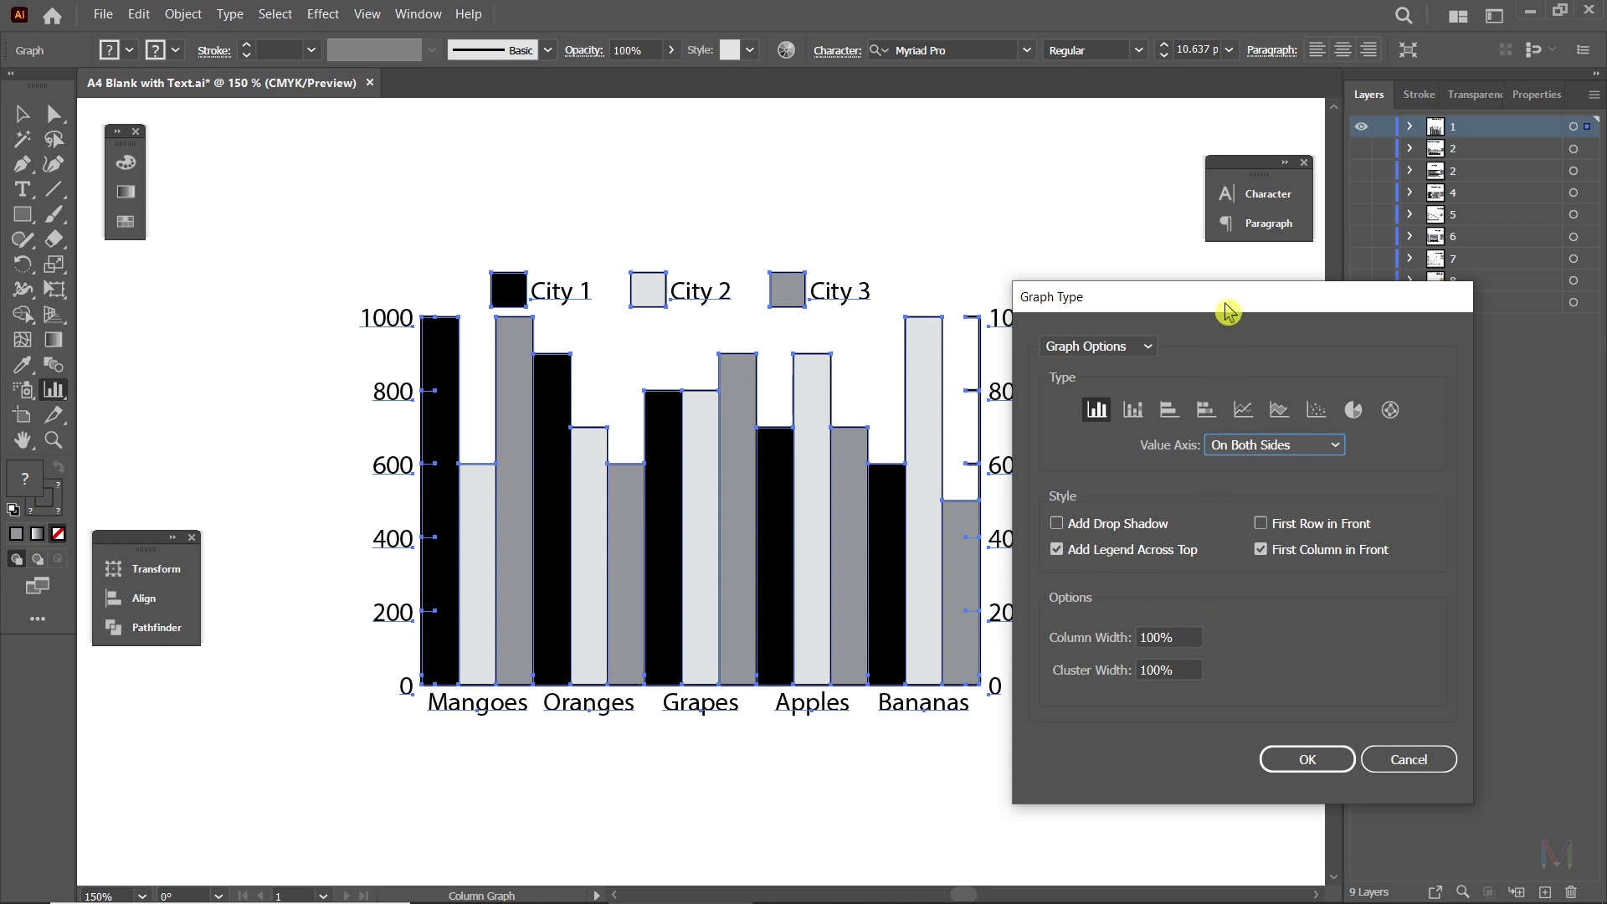
{"action": "left_click_drag", "start_coordinate": [1227, 308], "coordinate": [1276, 293]}
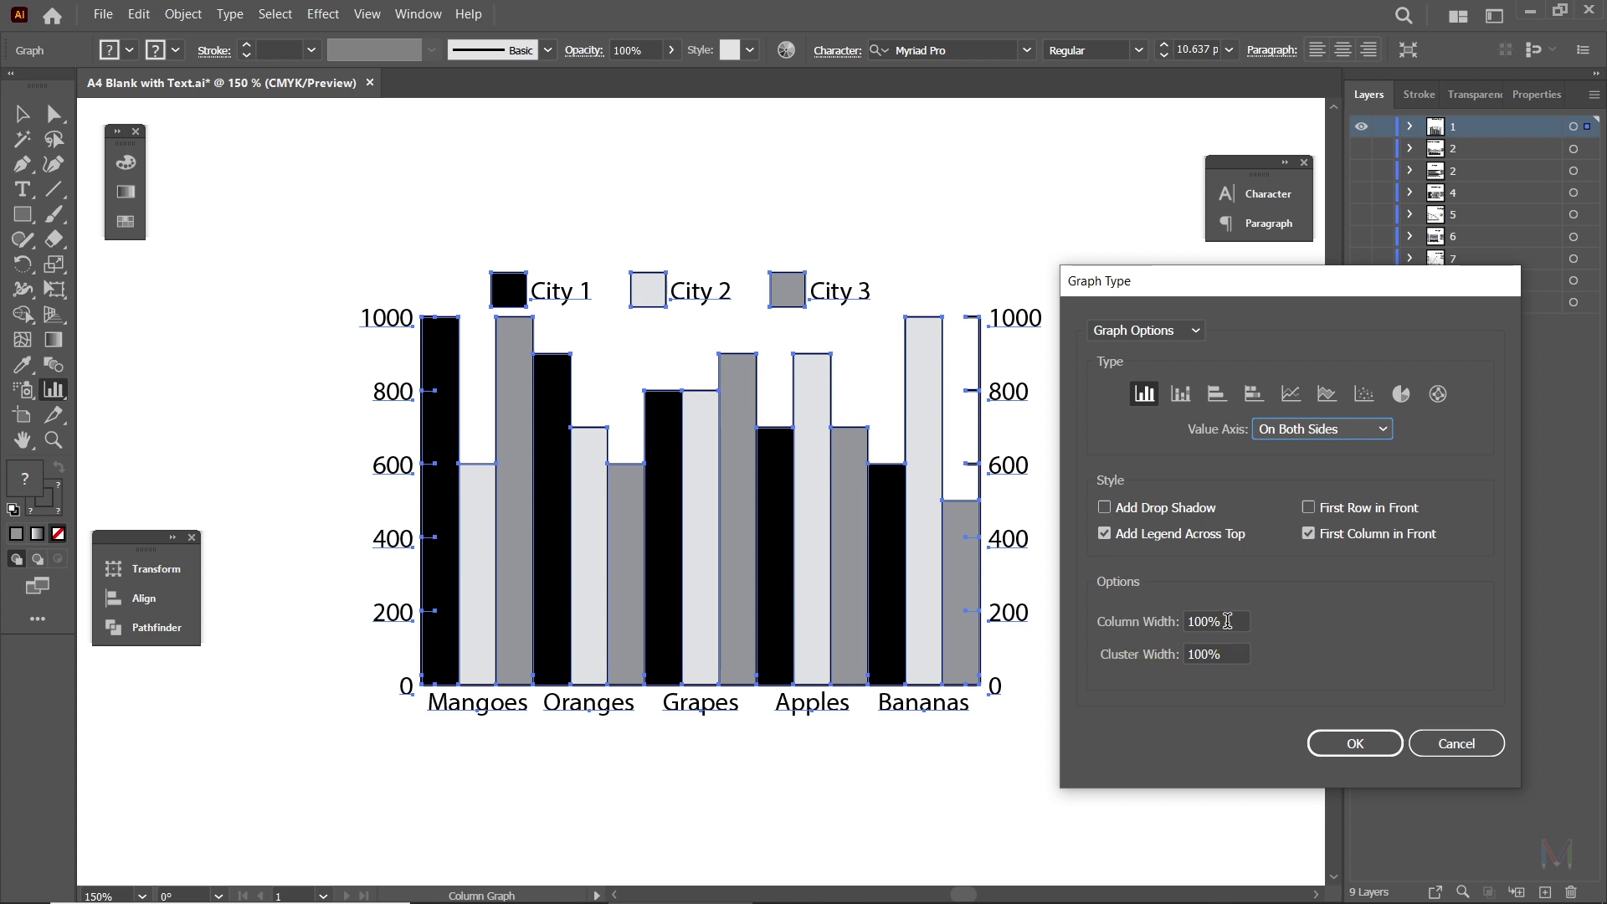
{"action": "left_click", "coordinate": [1227, 621]}
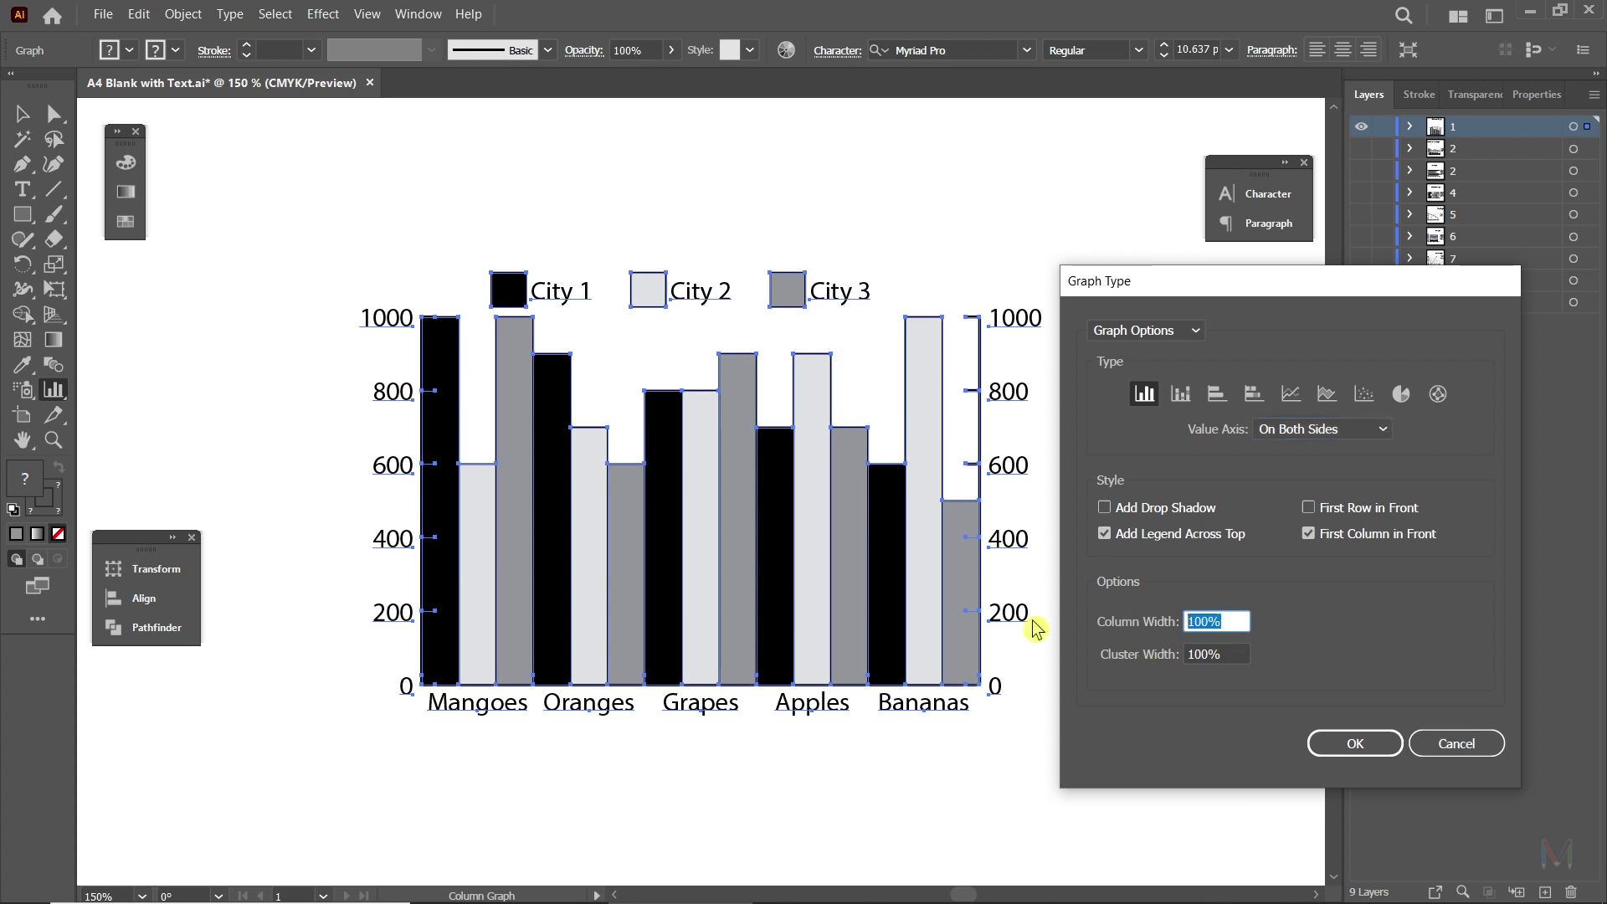
{"action": "type", "text": "50"}
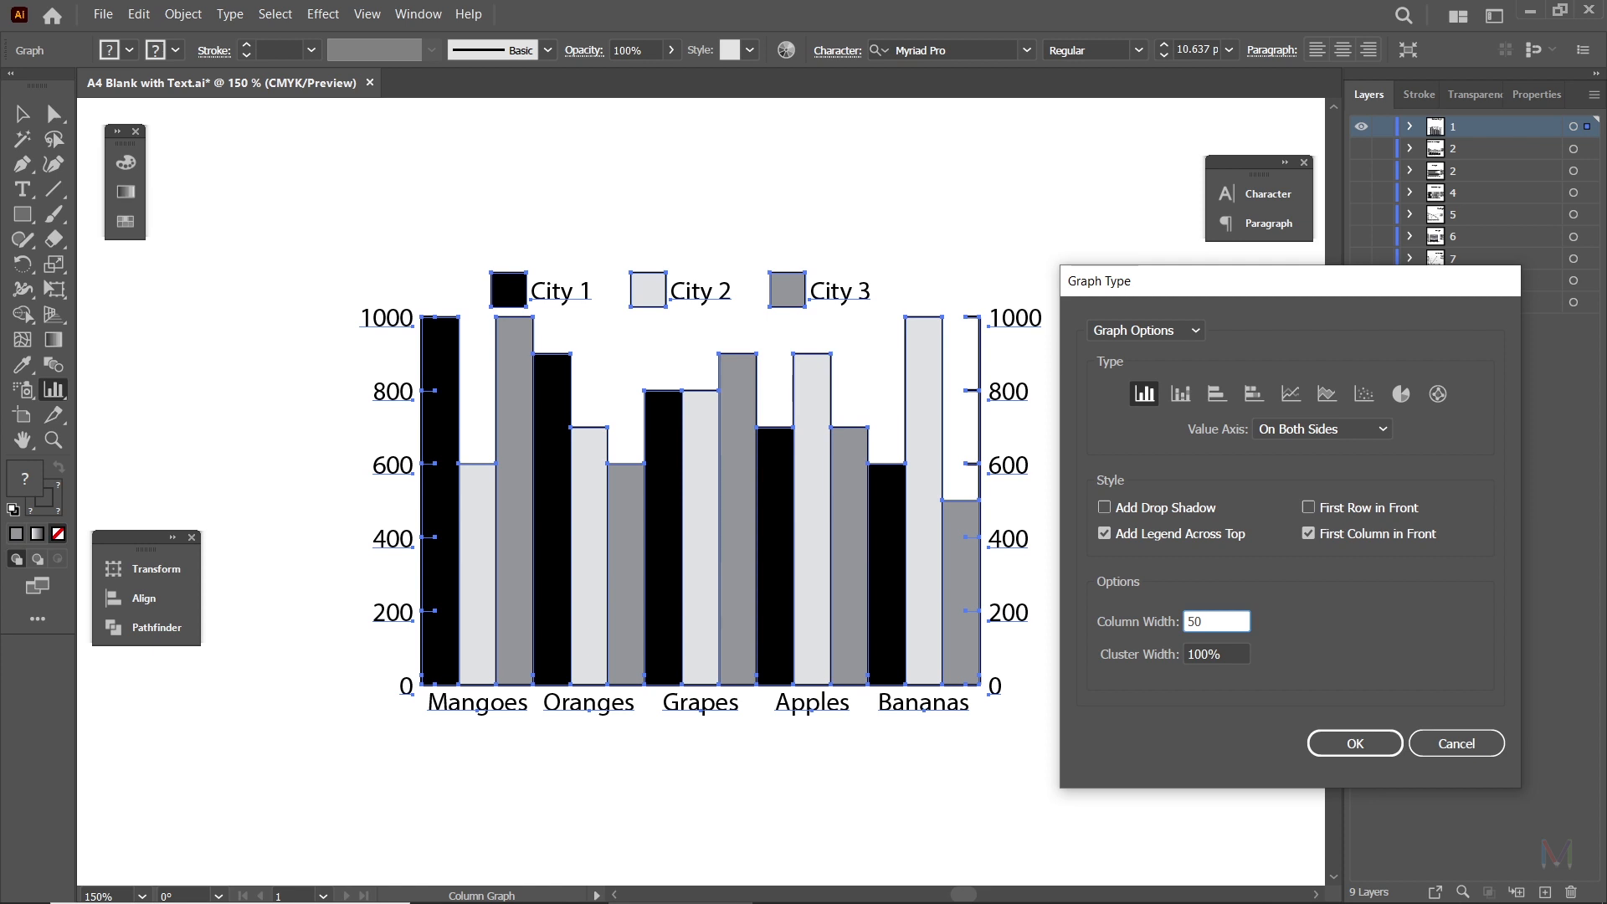
{"action": "left_click", "coordinate": [1348, 745]}
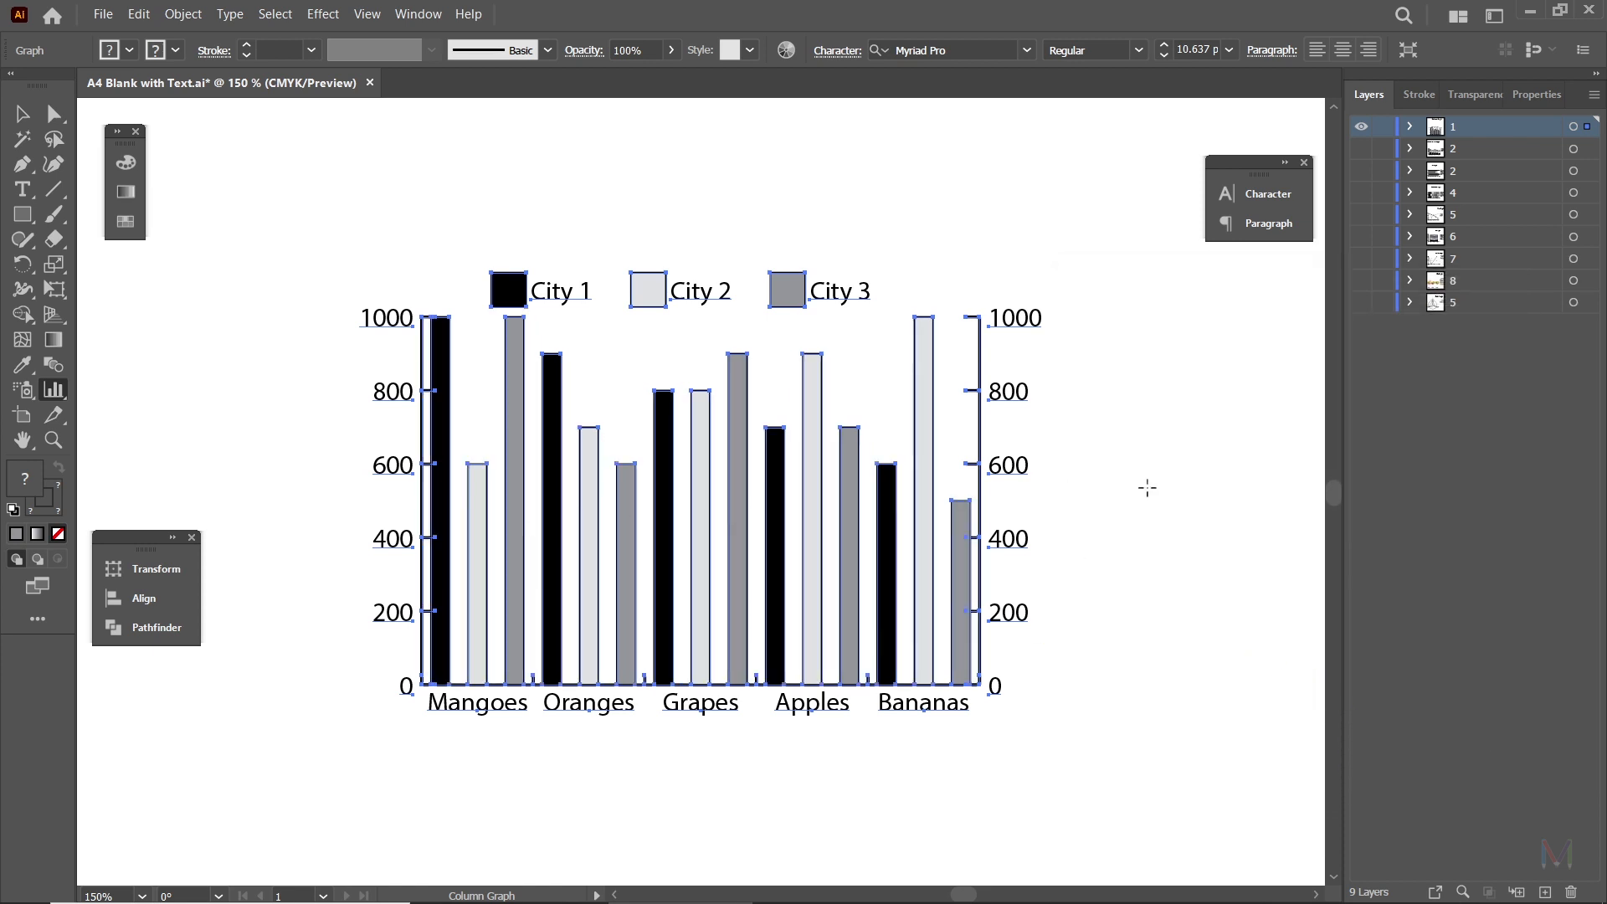
{"action": "left_click", "coordinate": [22, 113]}
{"action": "left_click", "coordinate": [326, 405]}
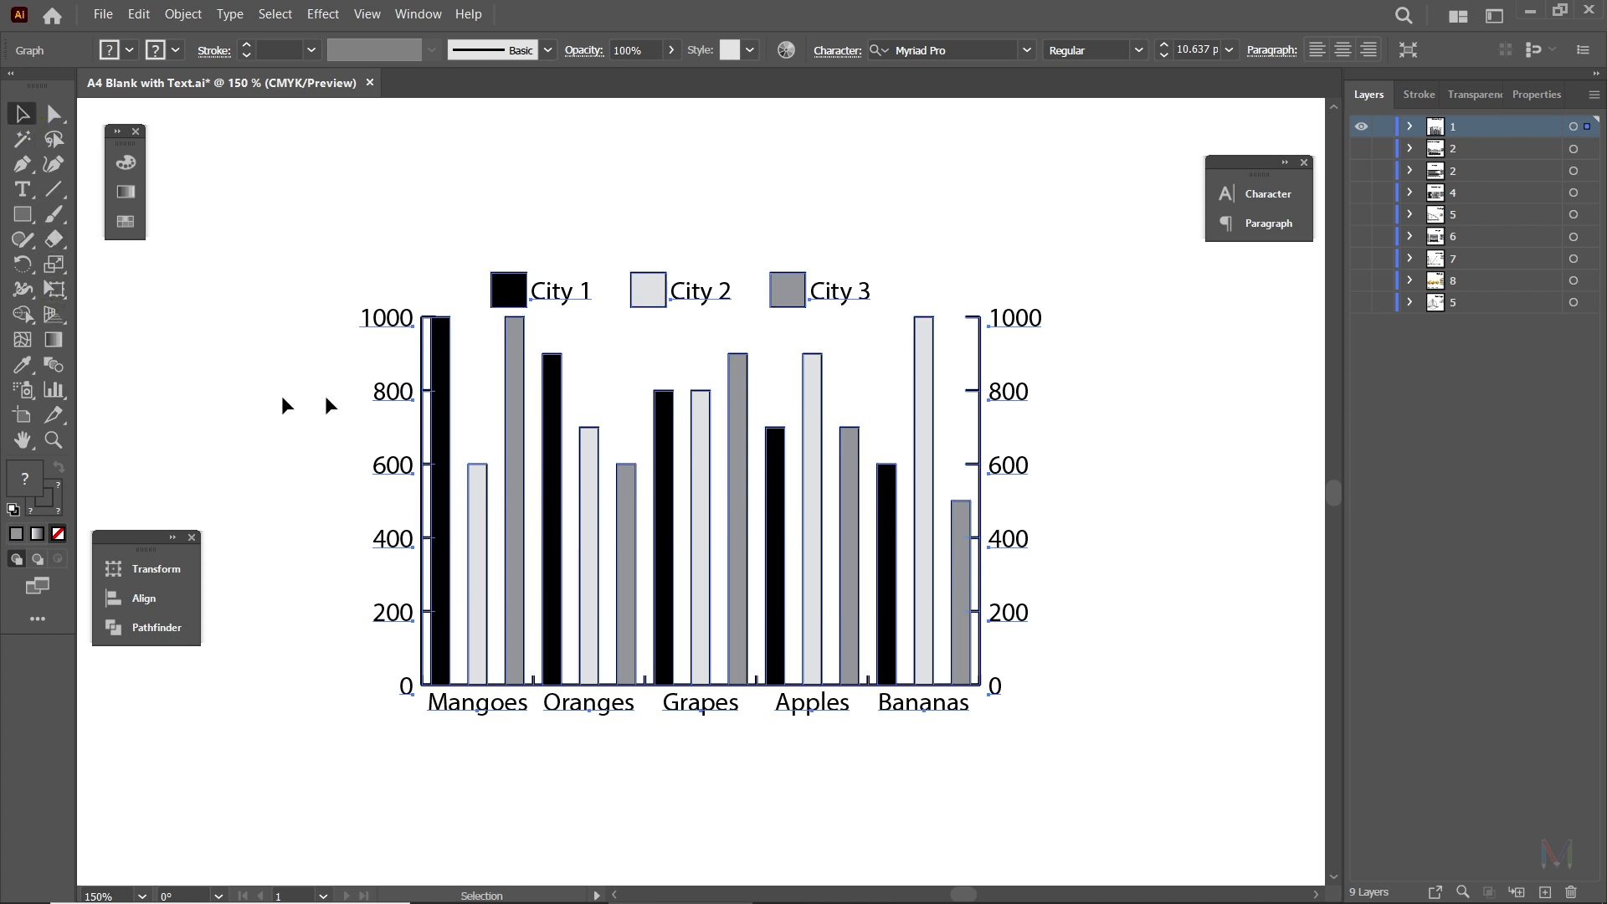
Step: Set the three-city column graph's Cluster Width to 50% and deselect the graph
{"action": "left_click", "coordinate": [443, 360]}
{"action": "left_click", "coordinate": [54, 390]}
{"action": "double_click", "coordinate": [55, 393]}
{"action": "left_click_drag", "start_coordinate": [1228, 655], "coordinate": [1097, 652]}
{"action": "type", "text": "50"}
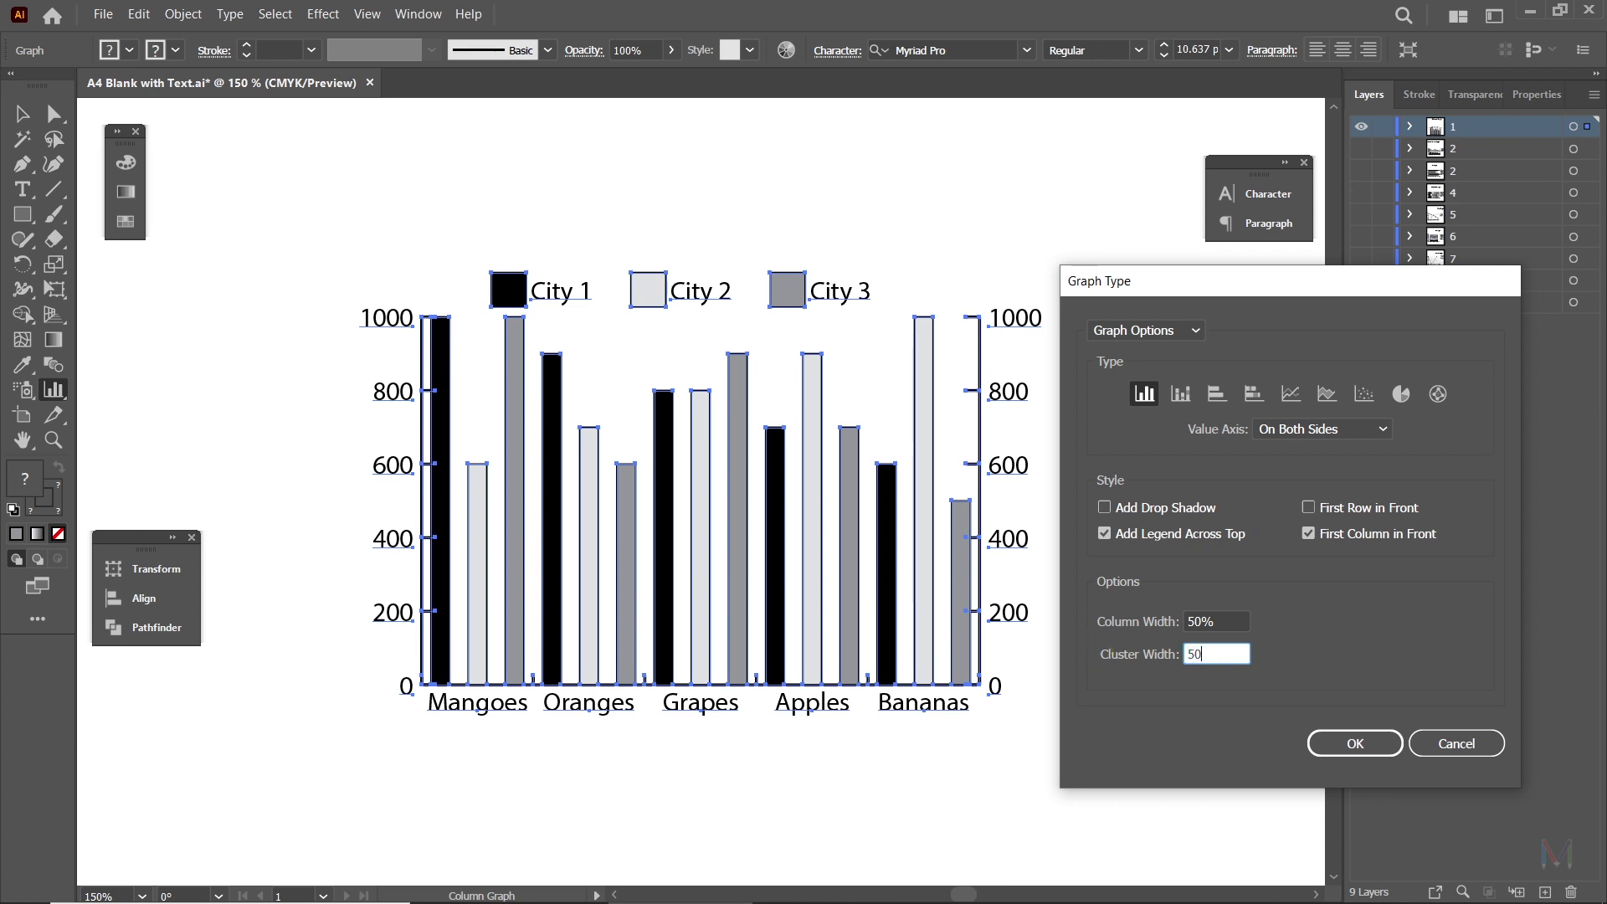
{"action": "left_click", "coordinate": [1330, 743]}
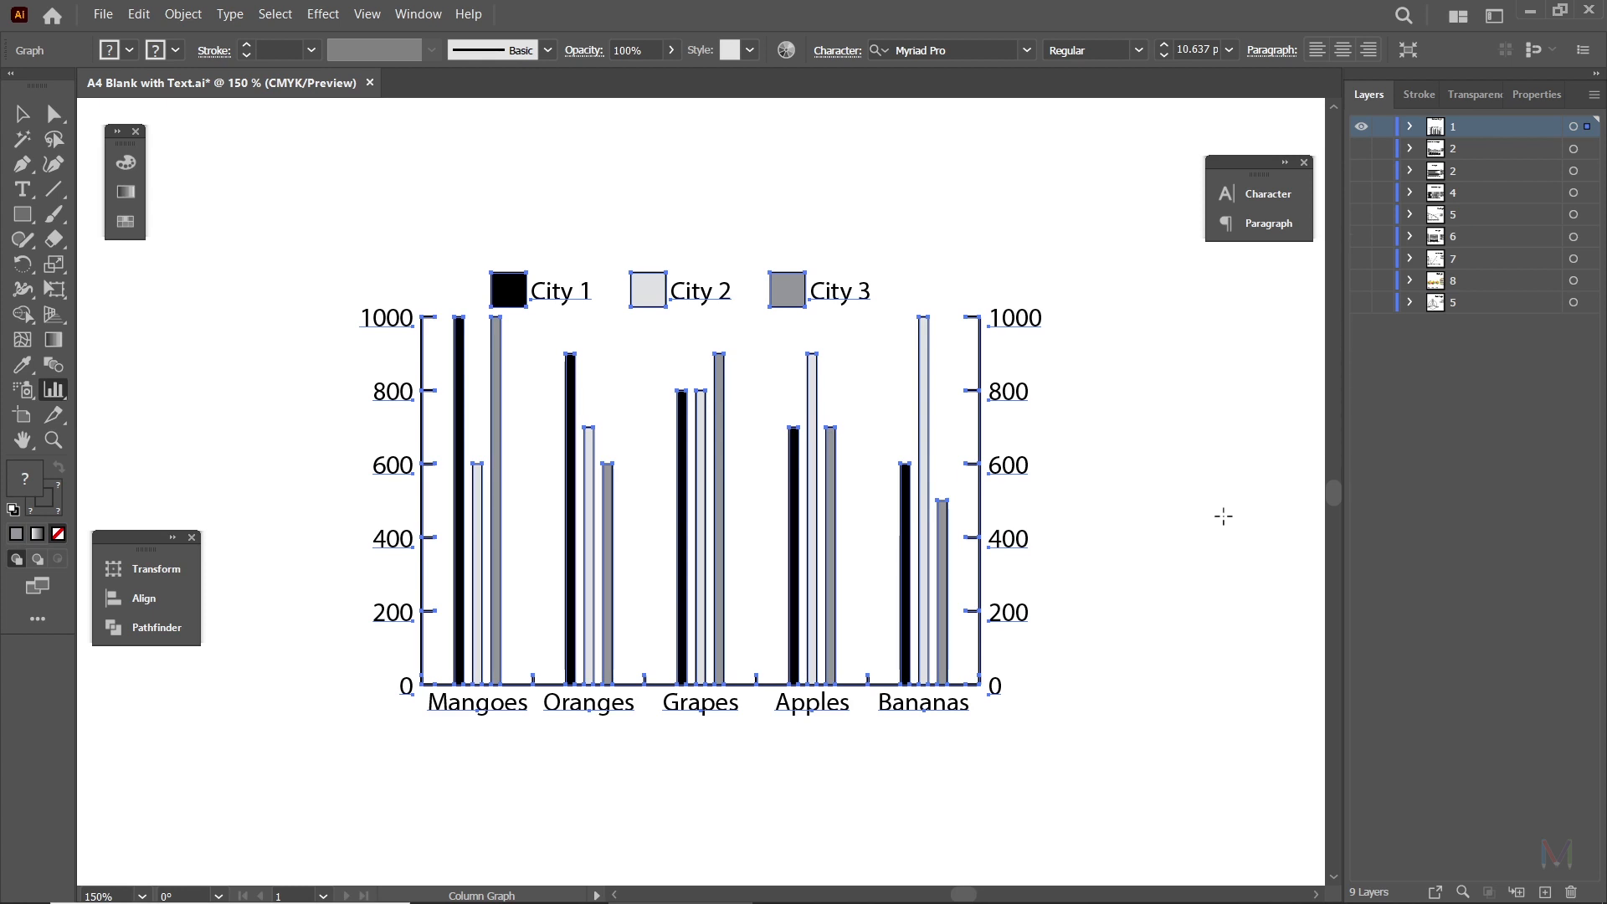
{"action": "left_click", "coordinate": [23, 114]}
{"action": "left_click", "coordinate": [957, 314]}
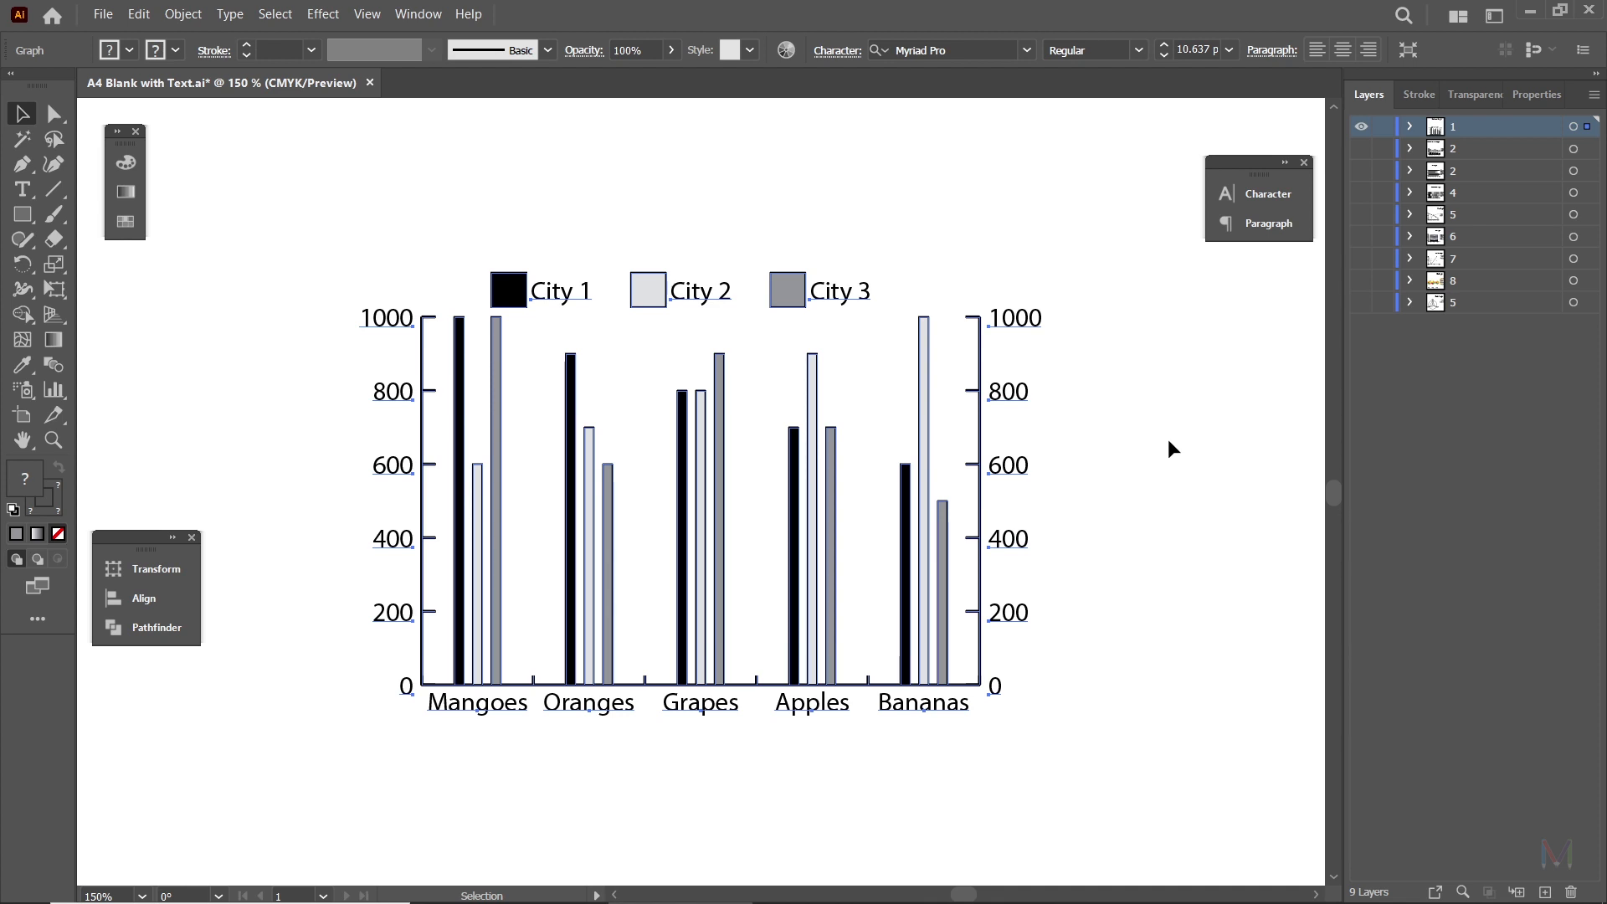
{"action": "key", "text": "ctrl+0"}
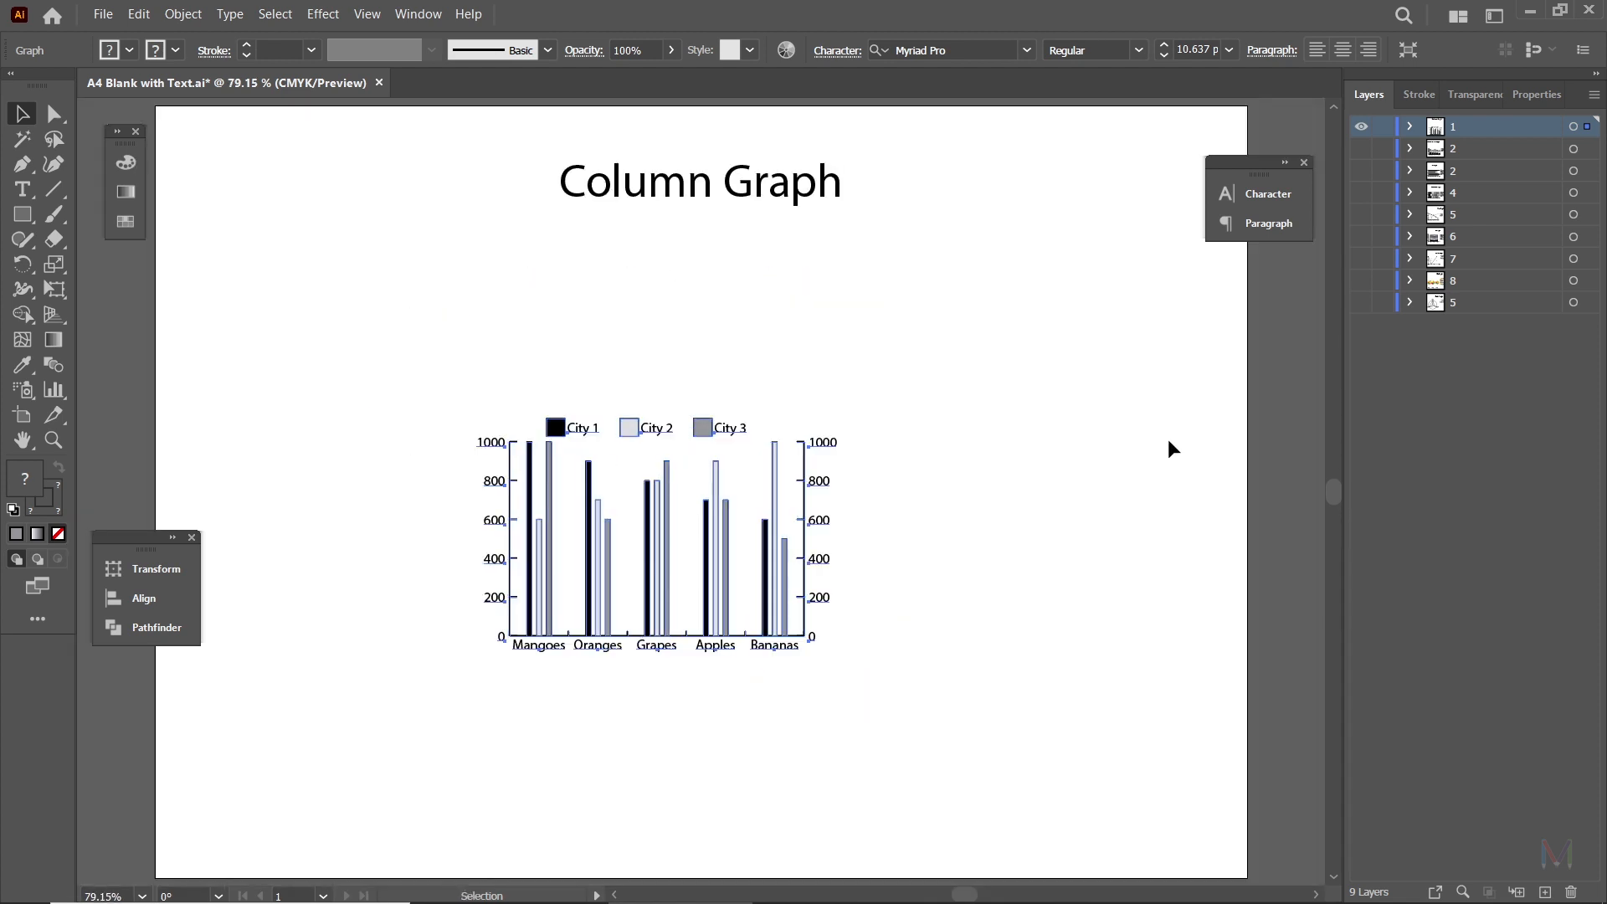
{"action": "left_click", "coordinate": [1031, 516]}
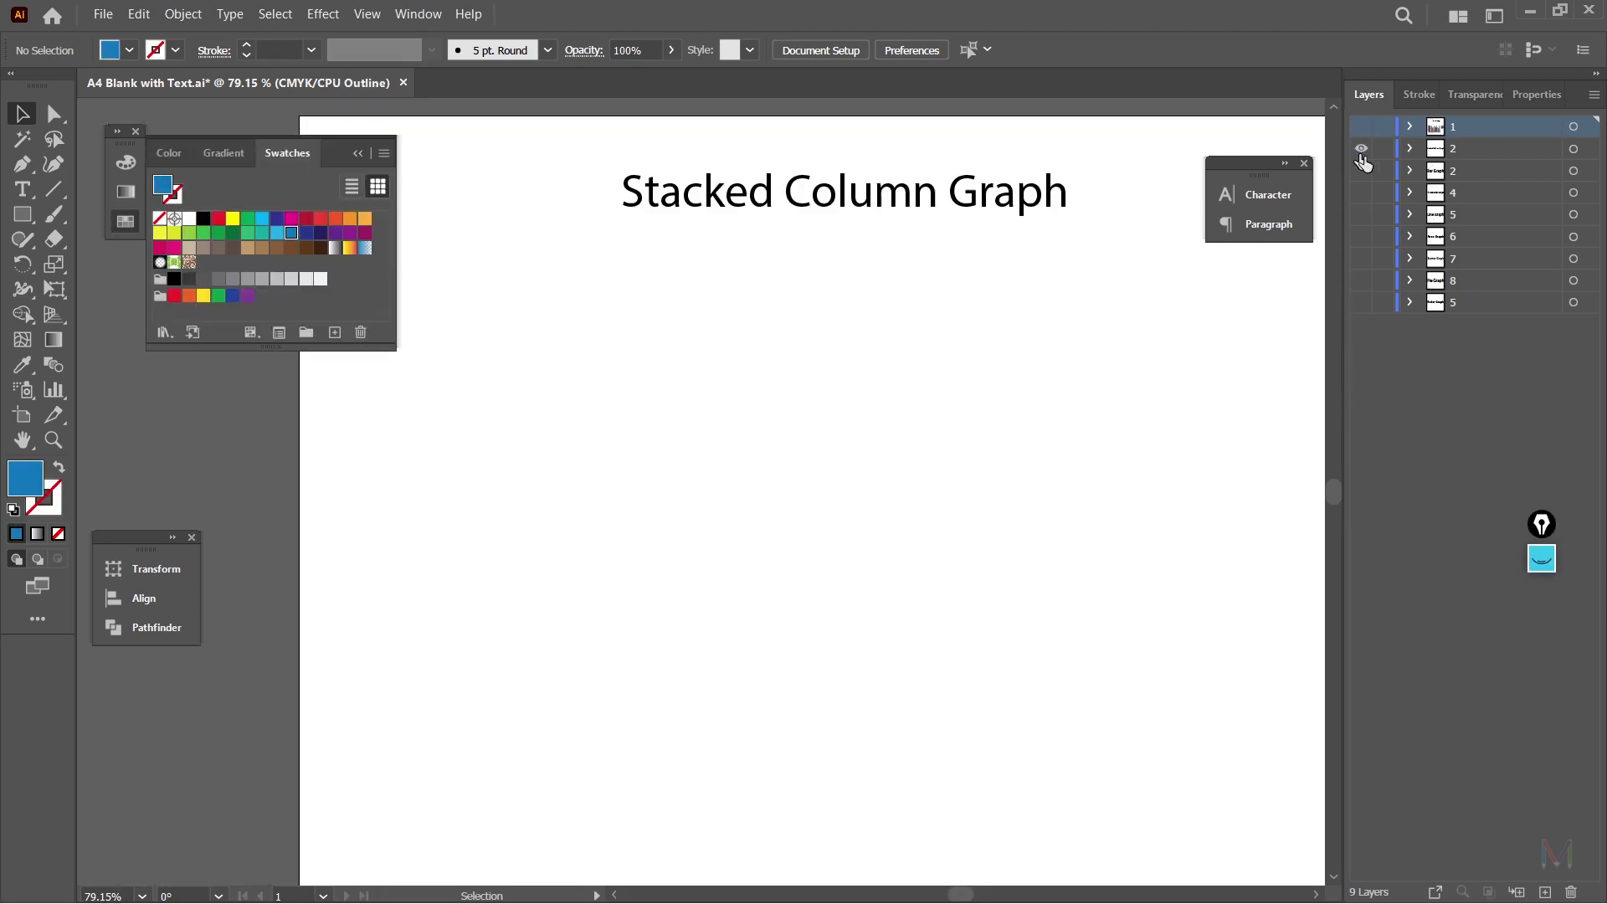
Step: Make the Stacked Column Graph layer active and copy the single-column Fruits table I8:J13 from the Excel workbook
{"action": "left_click", "coordinate": [1482, 152]}
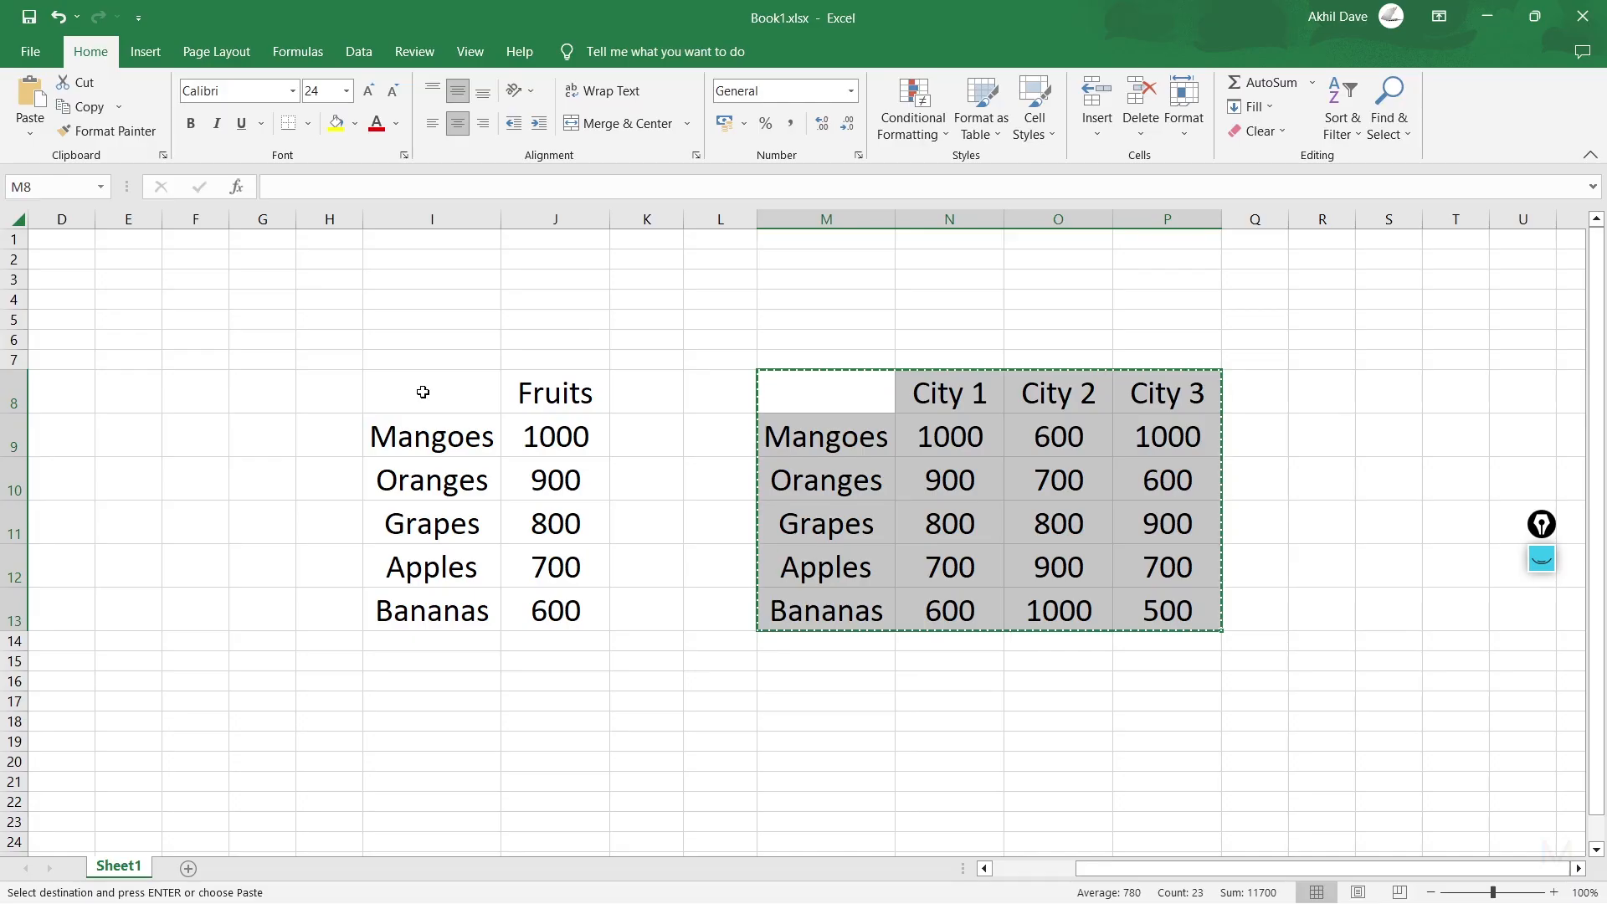
{"action": "key", "text": "ctrl+c"}
{"action": "left_click_drag", "start_coordinate": [432, 393], "coordinate": [555, 610]}
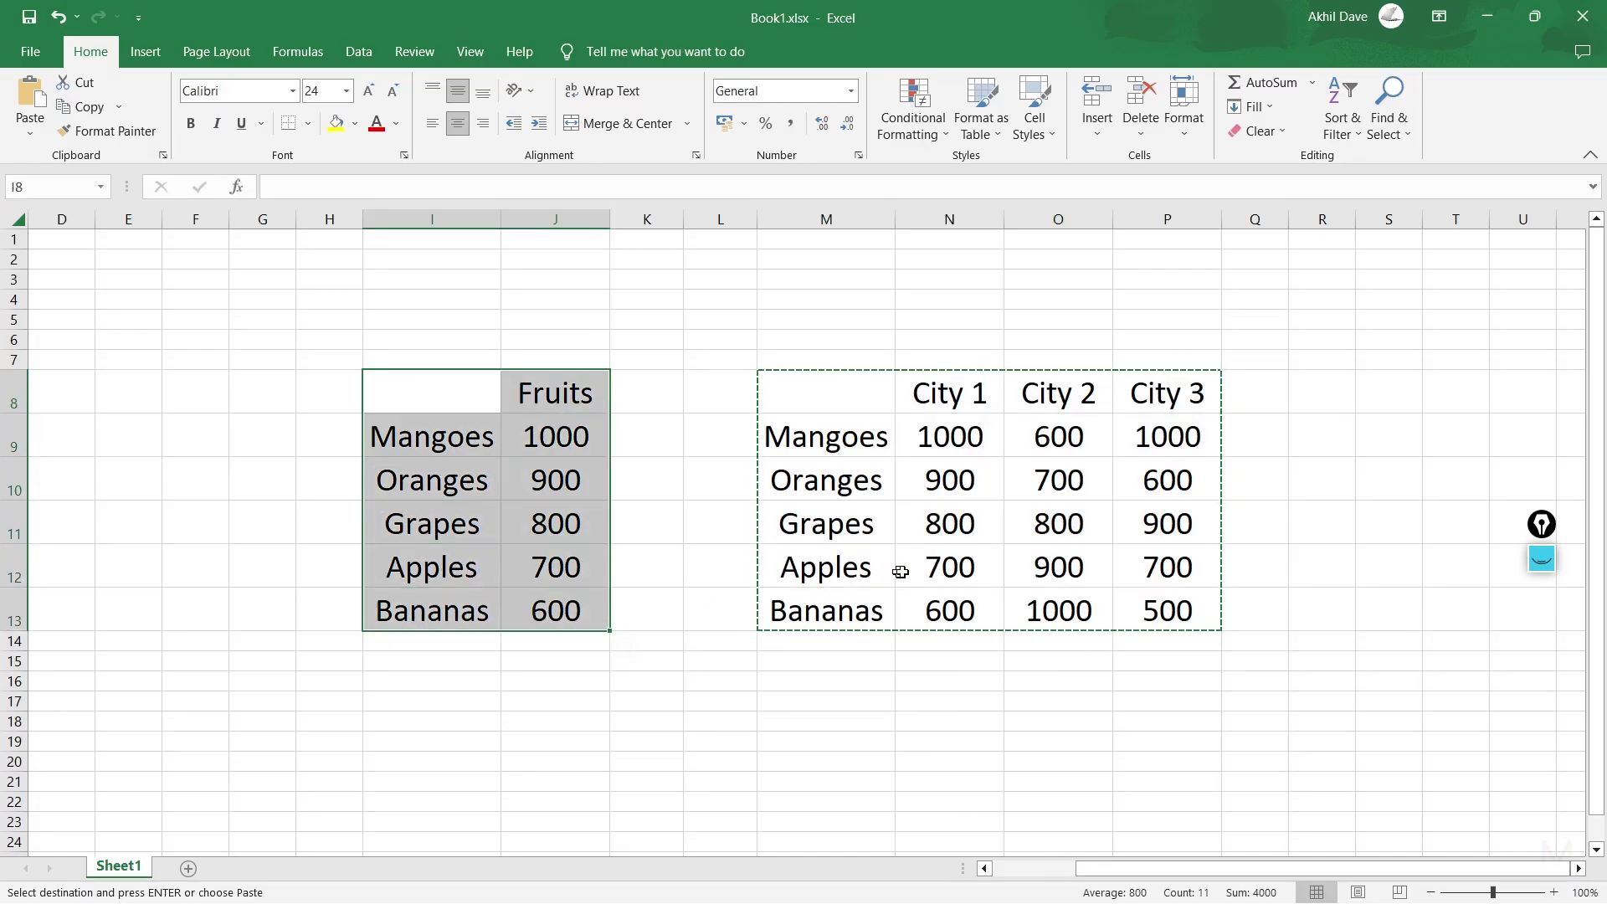
{"action": "key", "text": "ctrl+c"}
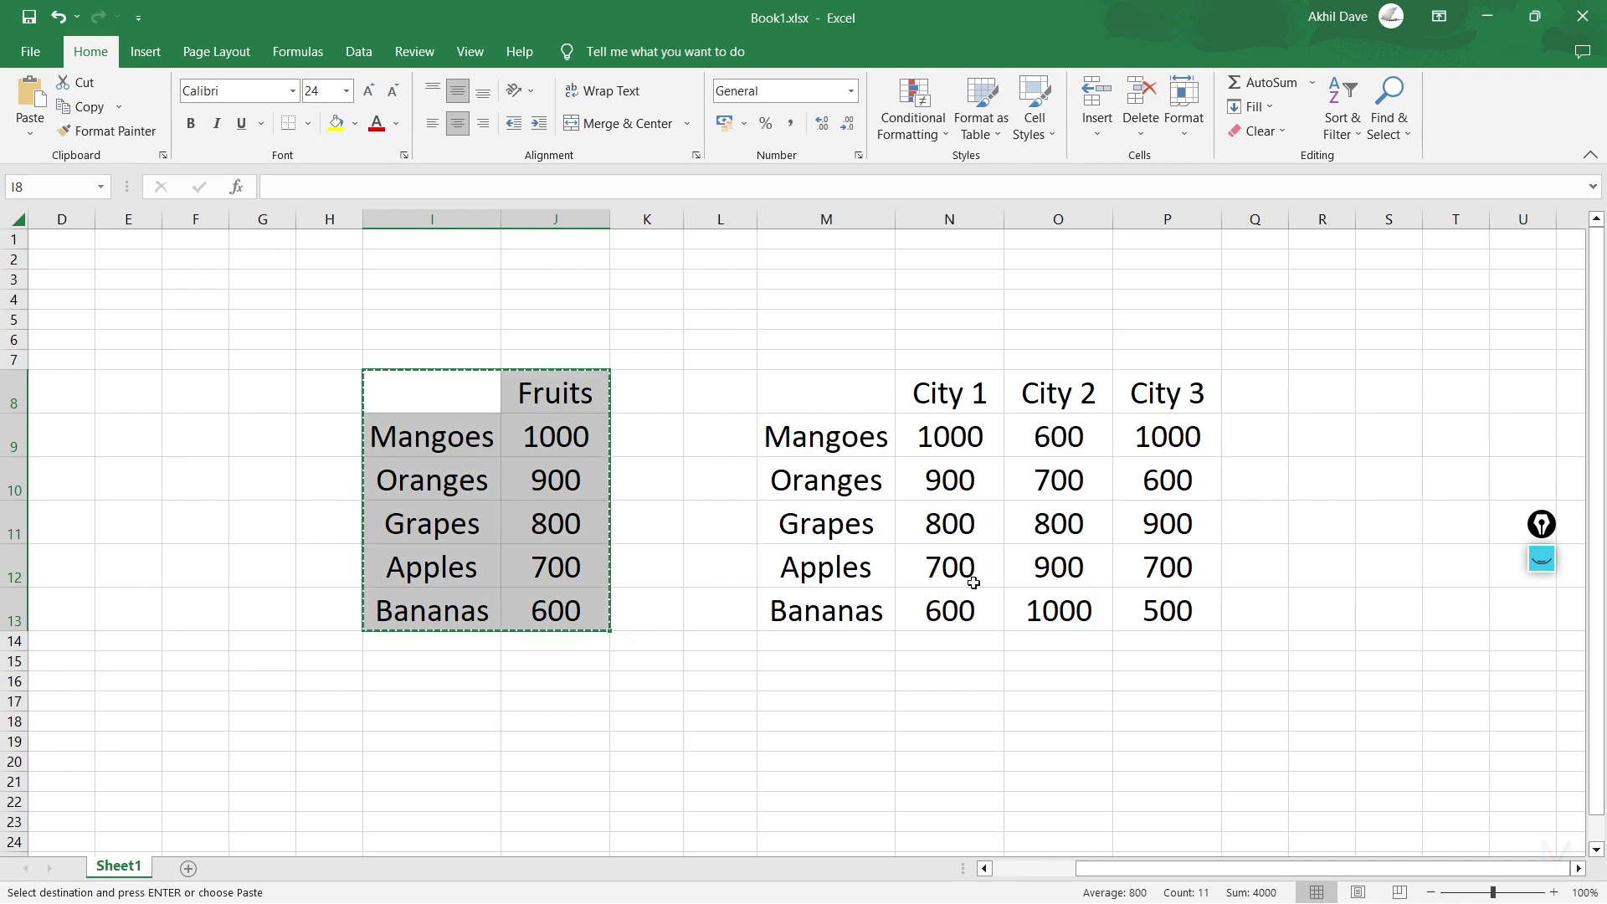
{"action": "key", "text": "alt+Tab"}
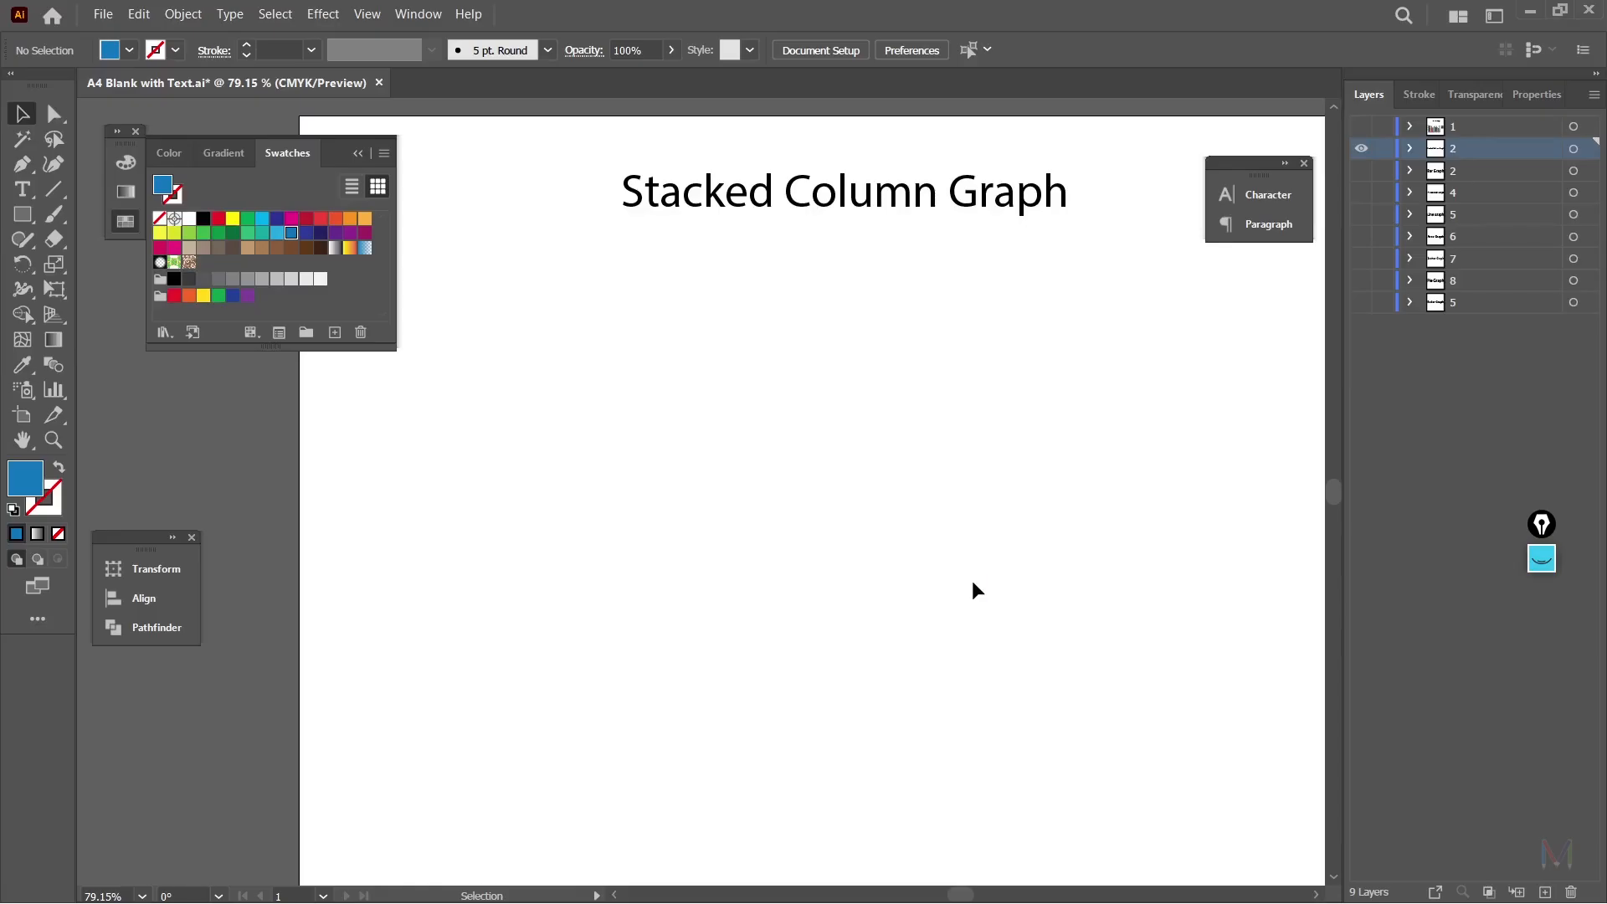
Step: Draw a stacked column graph below the Stacked Column Graph title and apply the copied Fruits data to it
{"action": "left_click", "coordinate": [56, 393]}
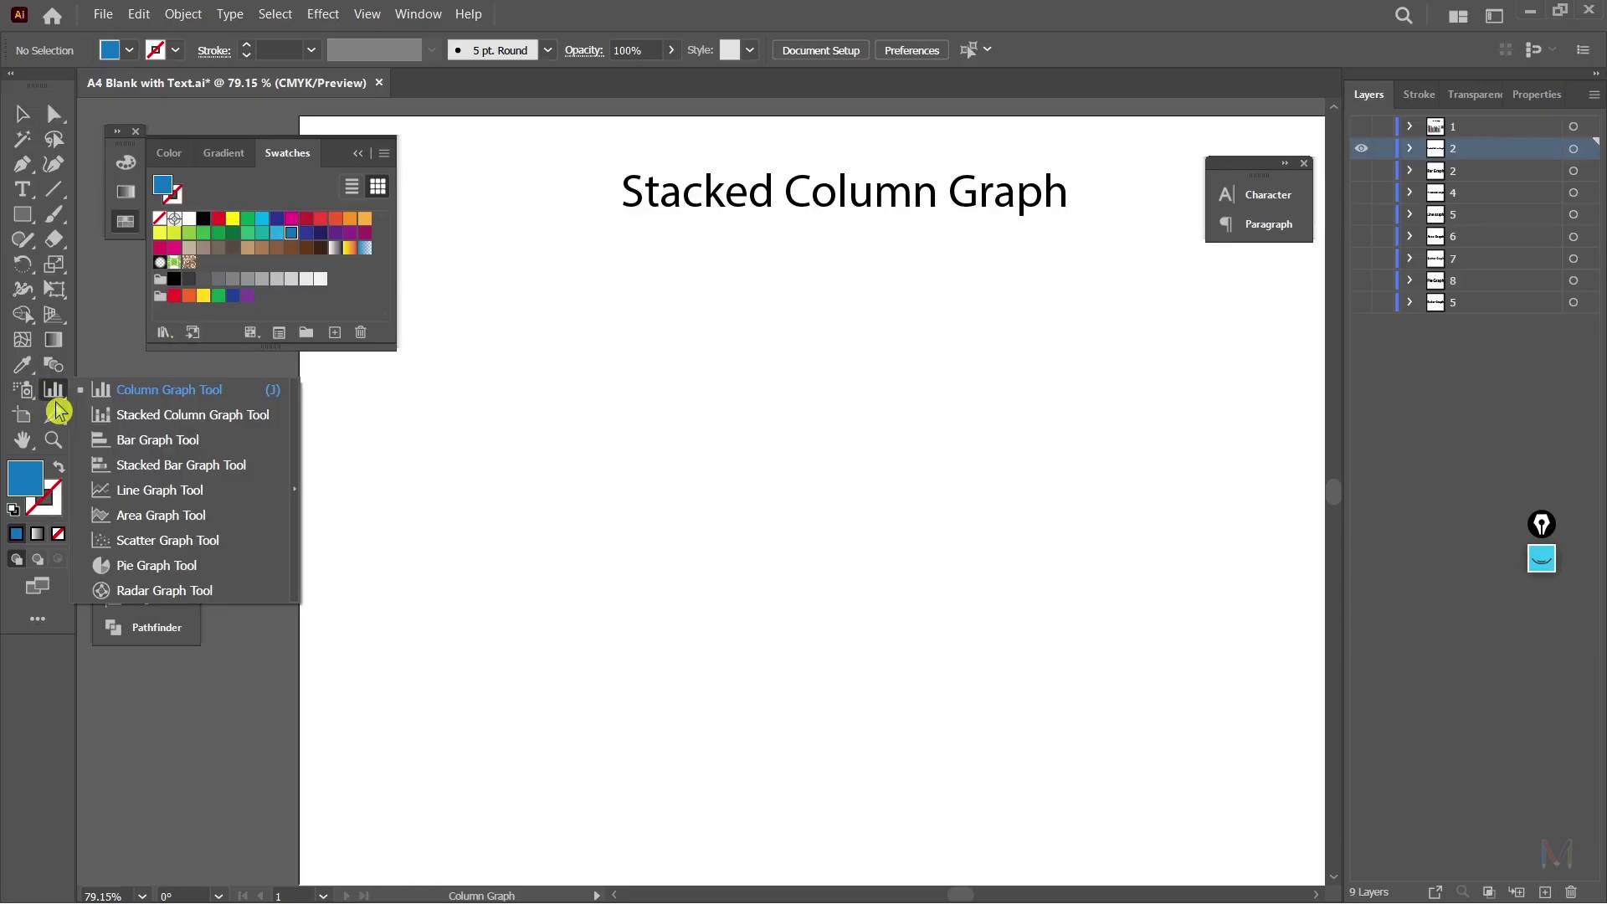
{"action": "left_click", "coordinate": [198, 416]}
{"action": "key", "text": "ctrl+0"}
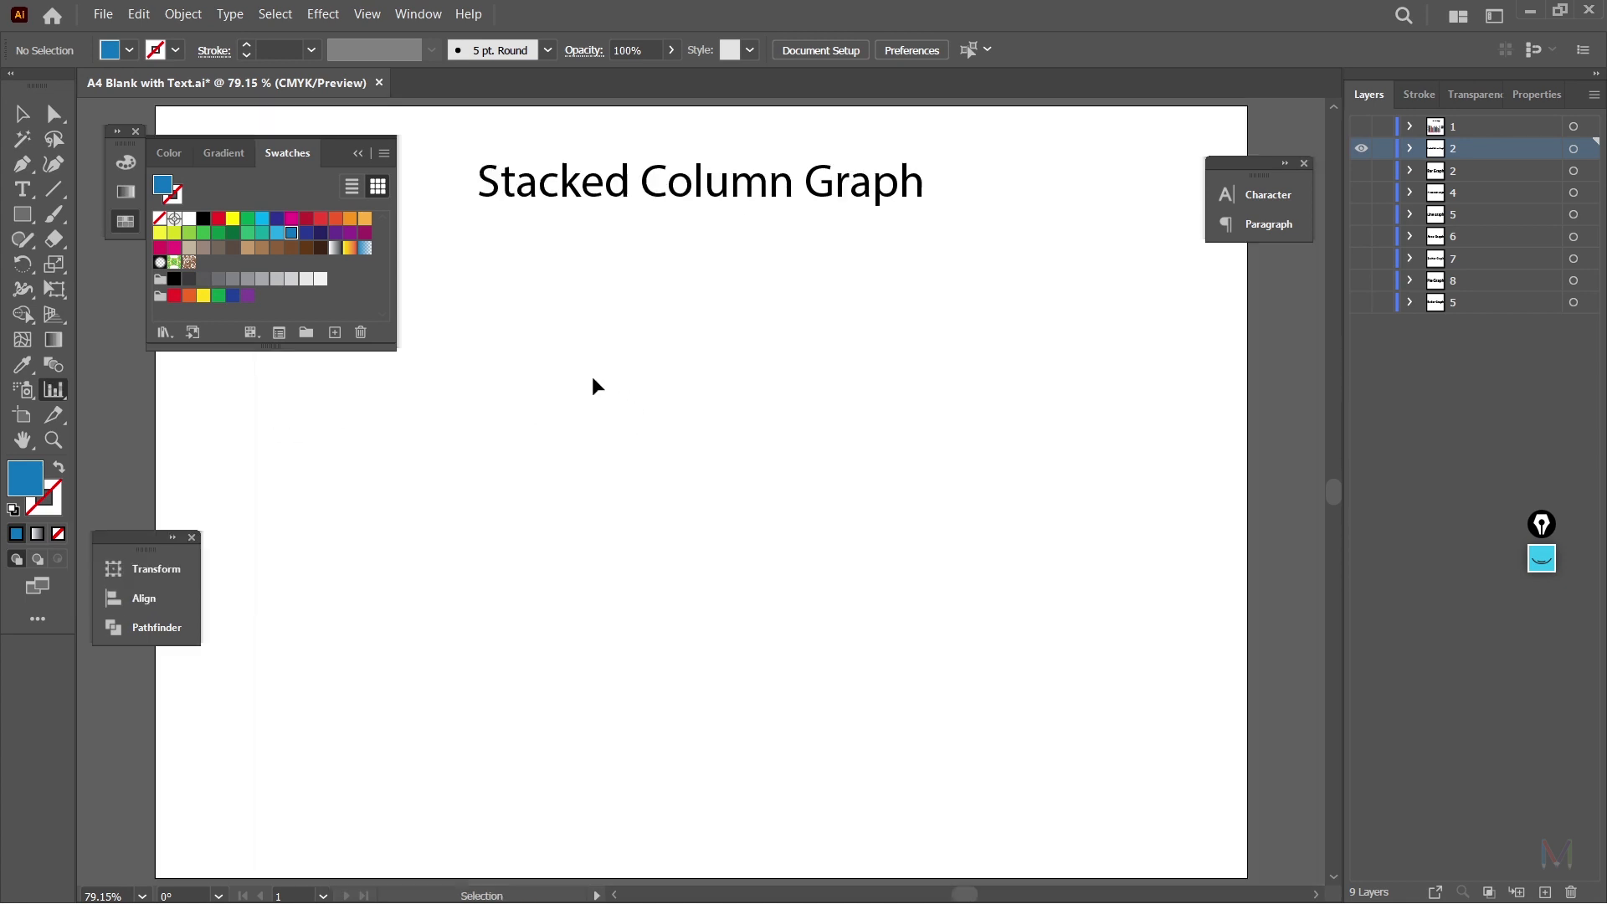
{"action": "left_click_drag", "start_coordinate": [556, 410], "coordinate": [964, 638]}
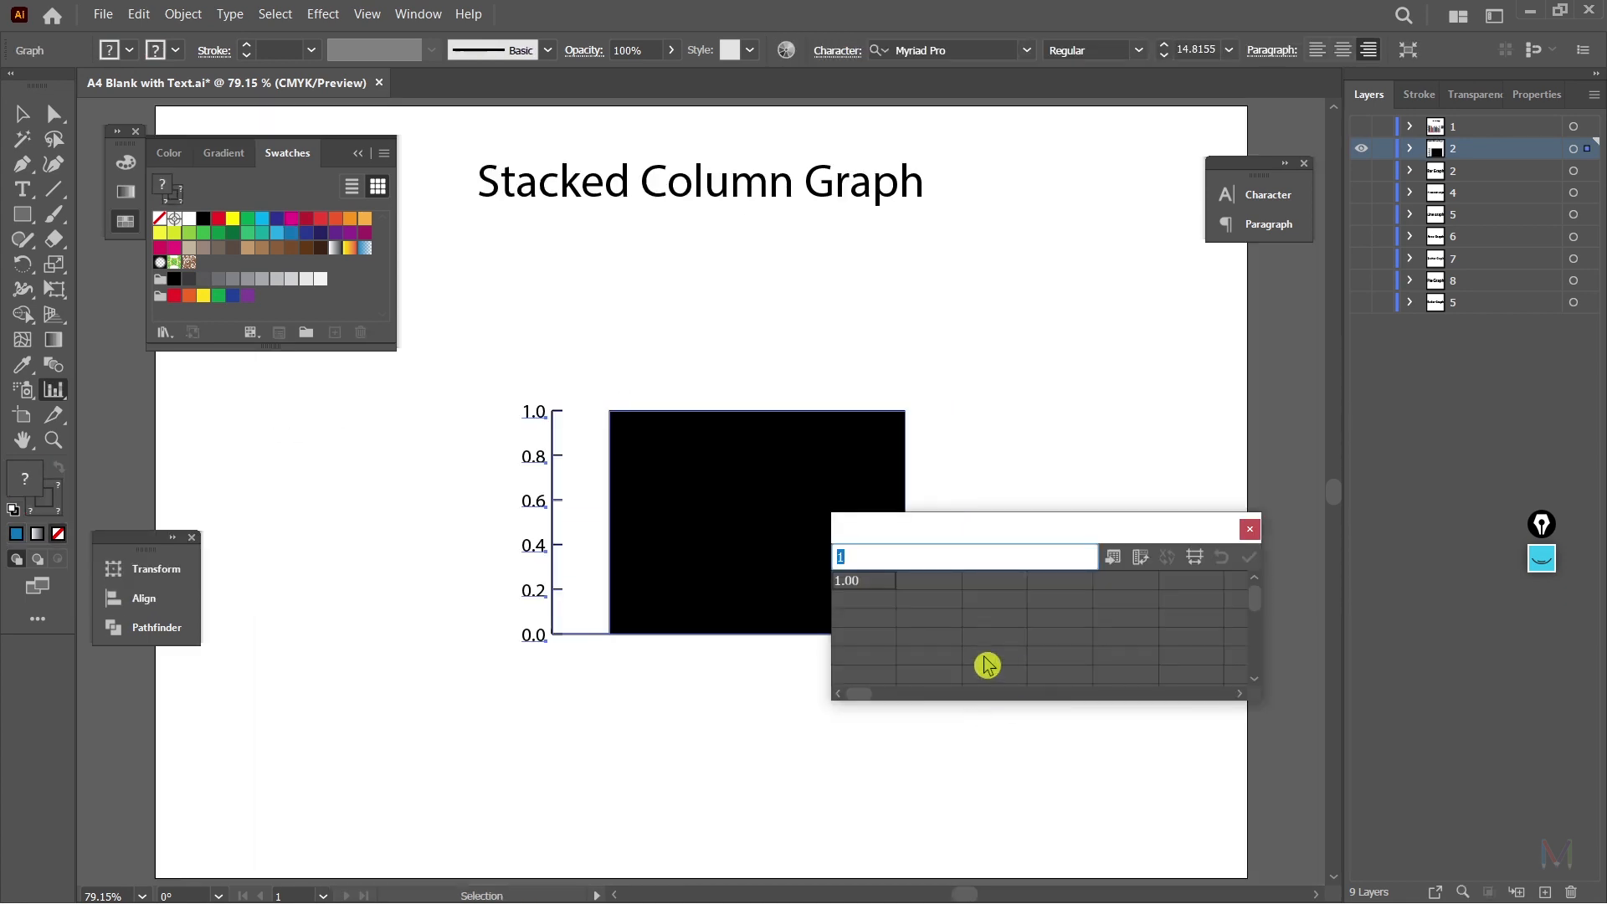
{"action": "key", "text": "ctrl+v"}
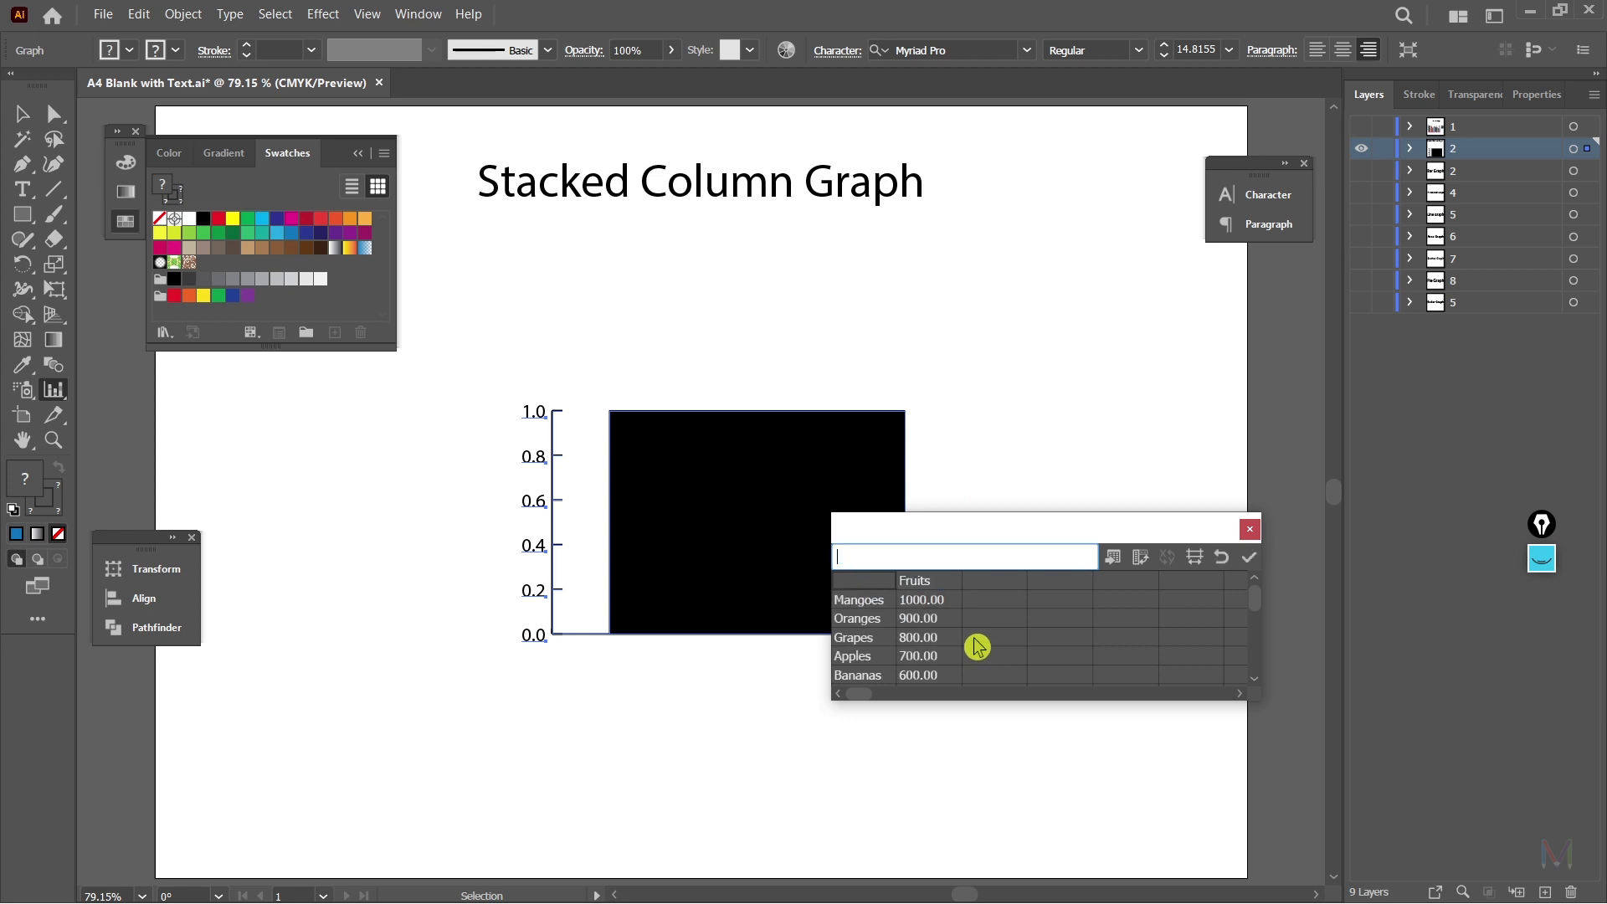
{"action": "left_click", "coordinate": [1255, 565]}
Step: Transpose the rows and columns of the stacked graph's data so the fruits stack in one Fruits column
{"action": "left_click_drag", "start_coordinate": [1103, 534], "coordinate": [1273, 554]}
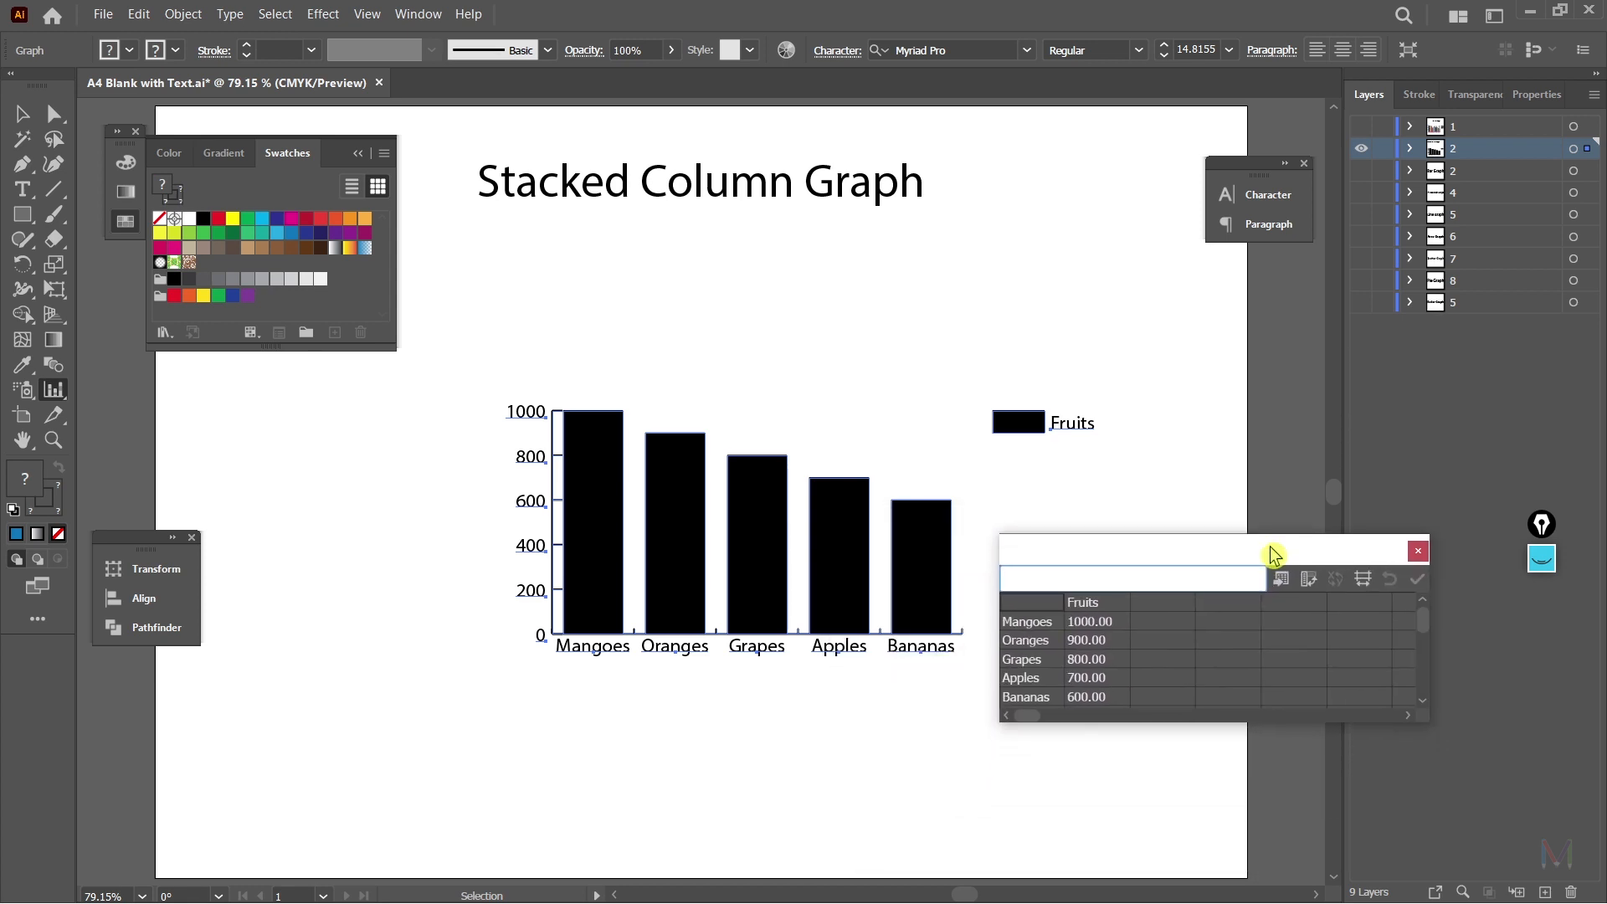
{"action": "left_click", "coordinate": [1310, 588]}
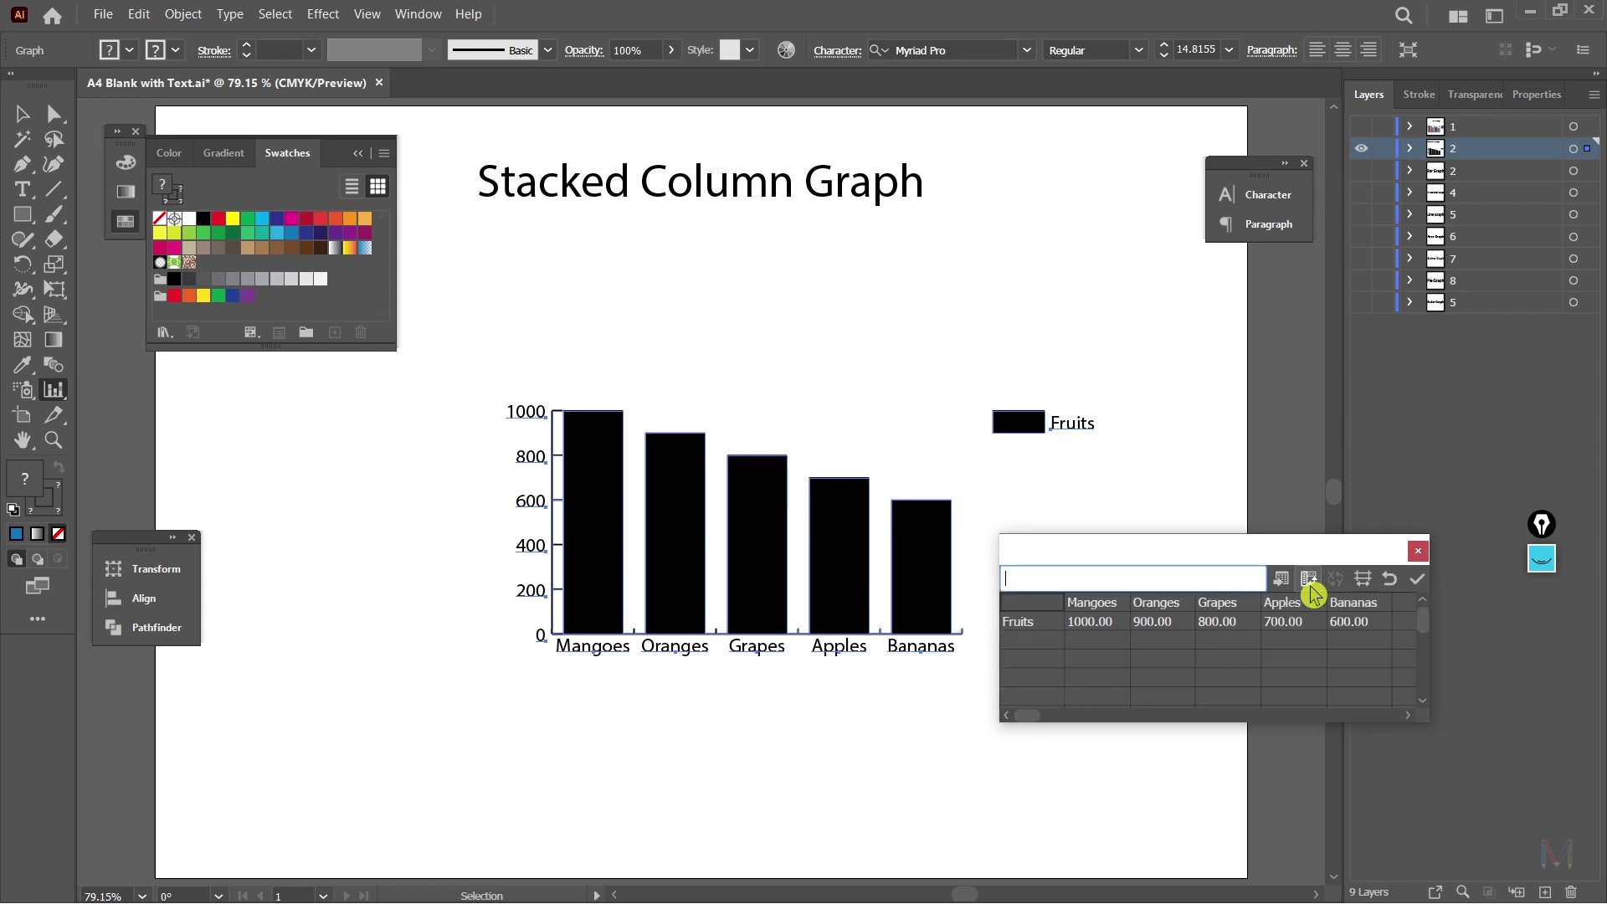
{"action": "left_click", "coordinate": [1418, 593]}
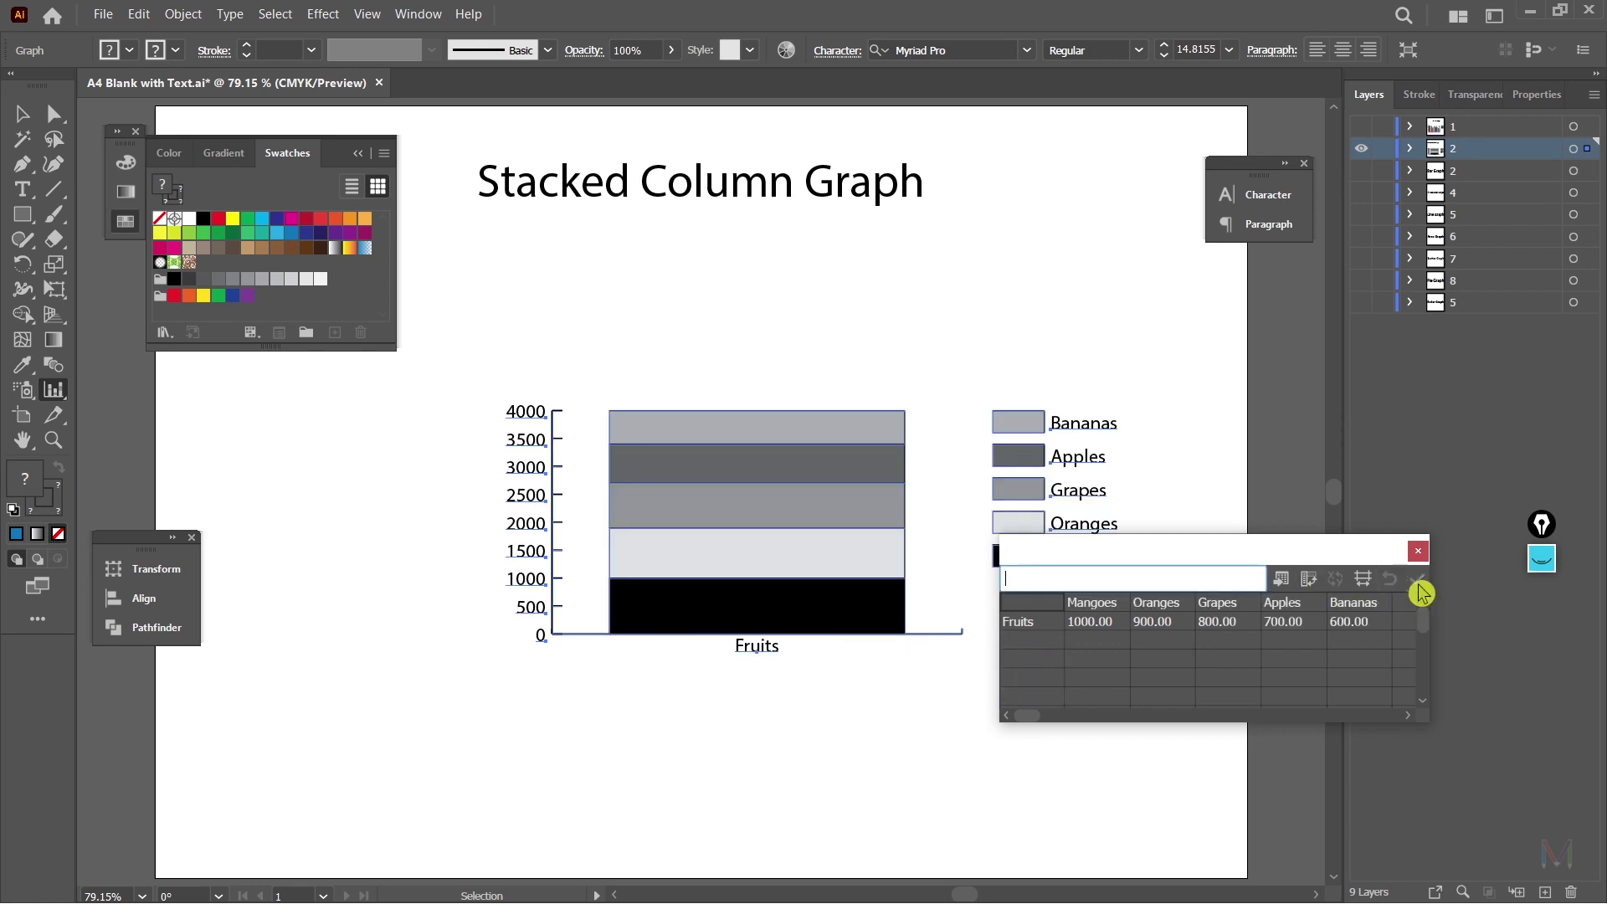
{"action": "left_click_drag", "start_coordinate": [1284, 555], "coordinate": [1137, 702]}
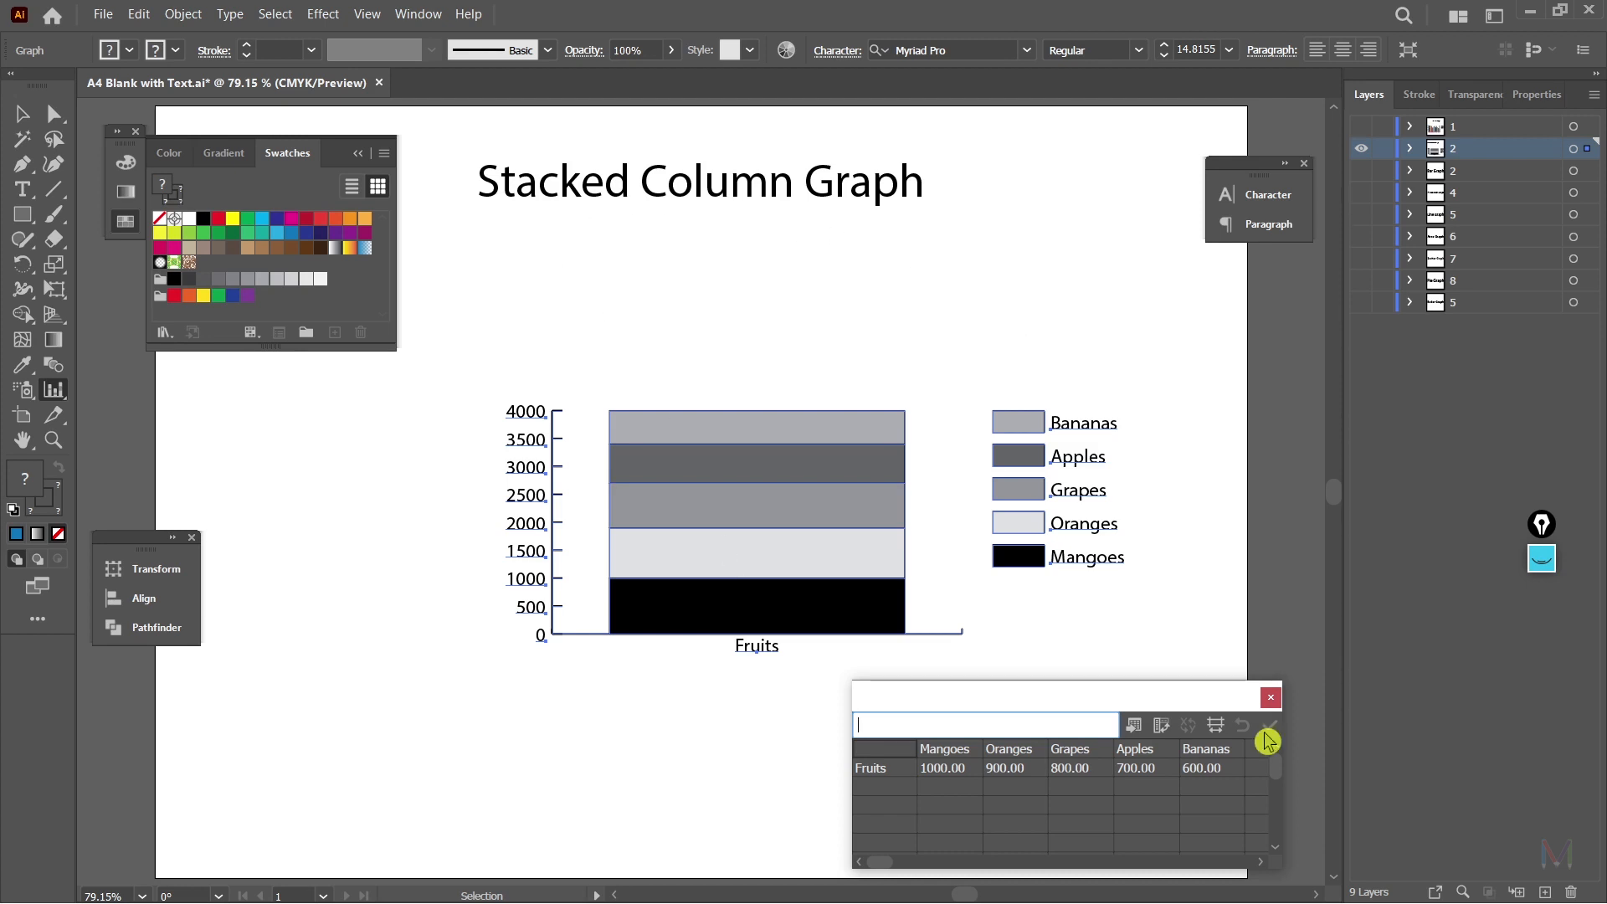
Step: Copy the three-city fruit table M8:P13 from the Excel workbook and return to Illustrator
{"action": "key", "text": "alt+Tab"}
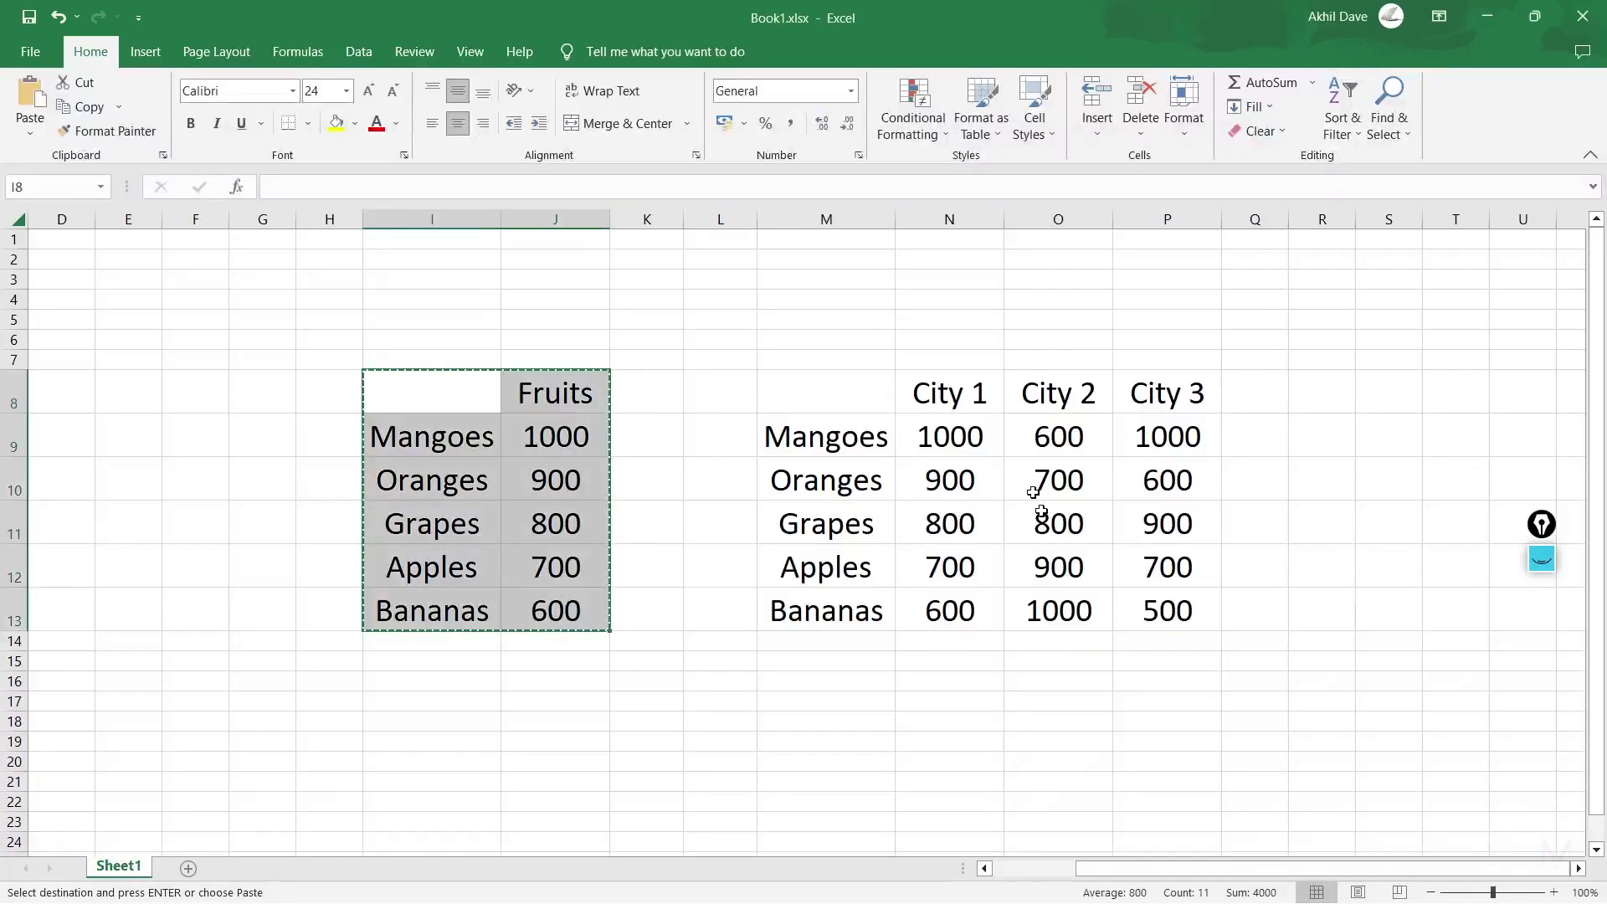
{"action": "left_click_drag", "start_coordinate": [831, 384], "coordinate": [1155, 612]}
{"action": "key", "text": "ctrl+c"}
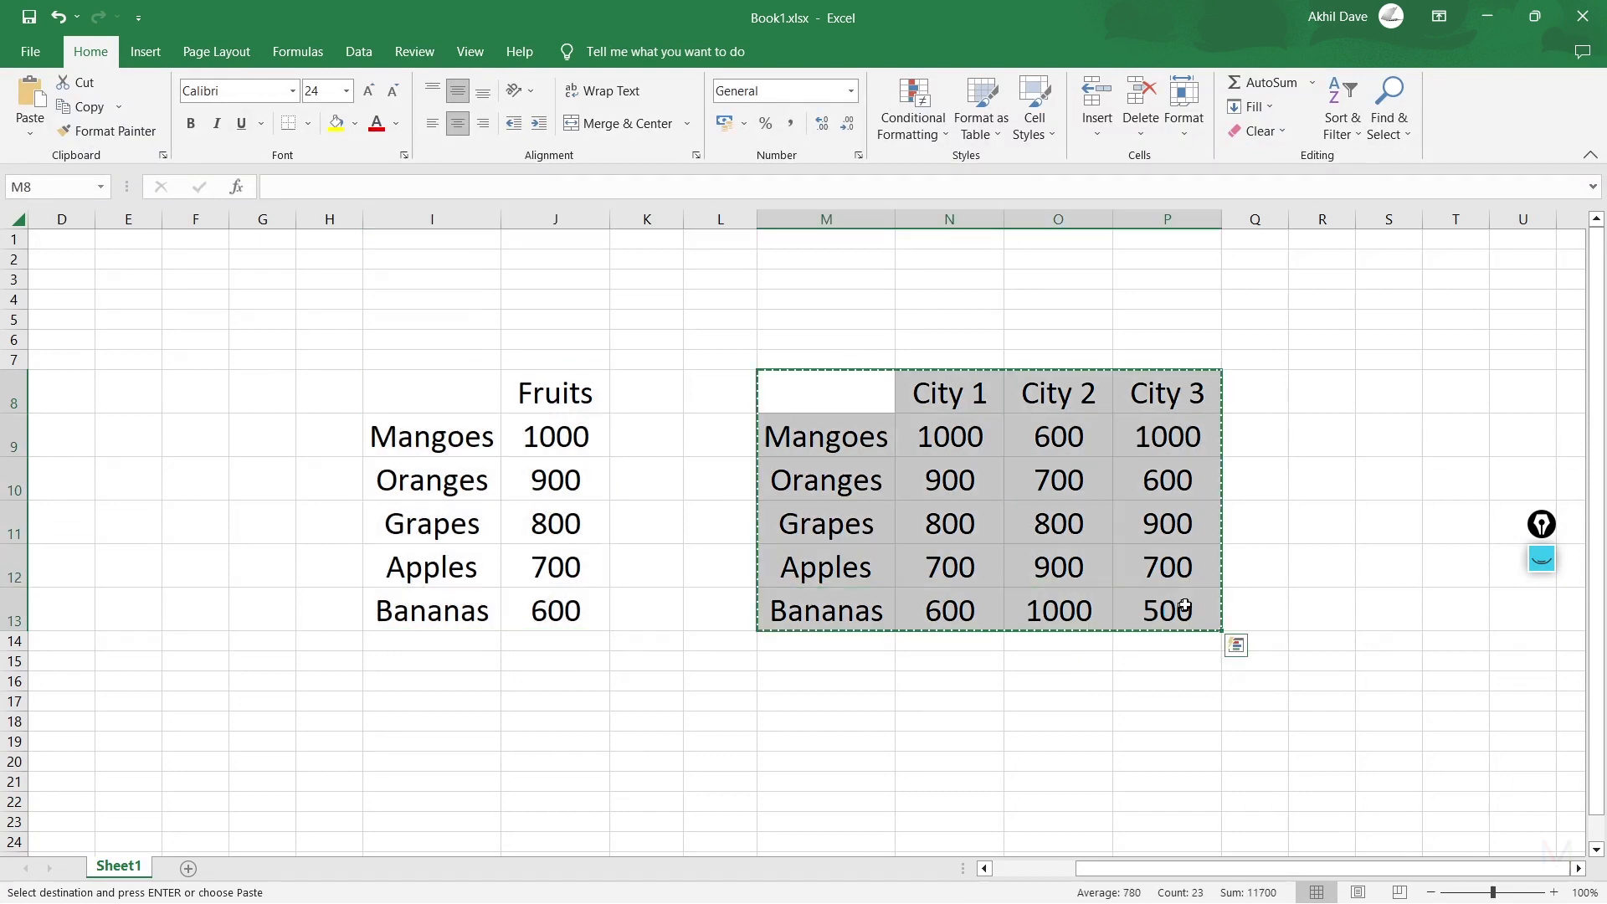
{"action": "key", "text": "alt+Tab"}
Step: Replace the stacked column graph's data with the copied three-city table, clear the leftover cells beside it and apply
{"action": "left_click_drag", "start_coordinate": [868, 746], "coordinate": [1214, 774]}
{"action": "left_click_drag", "start_coordinate": [1134, 703], "coordinate": [954, 351]}
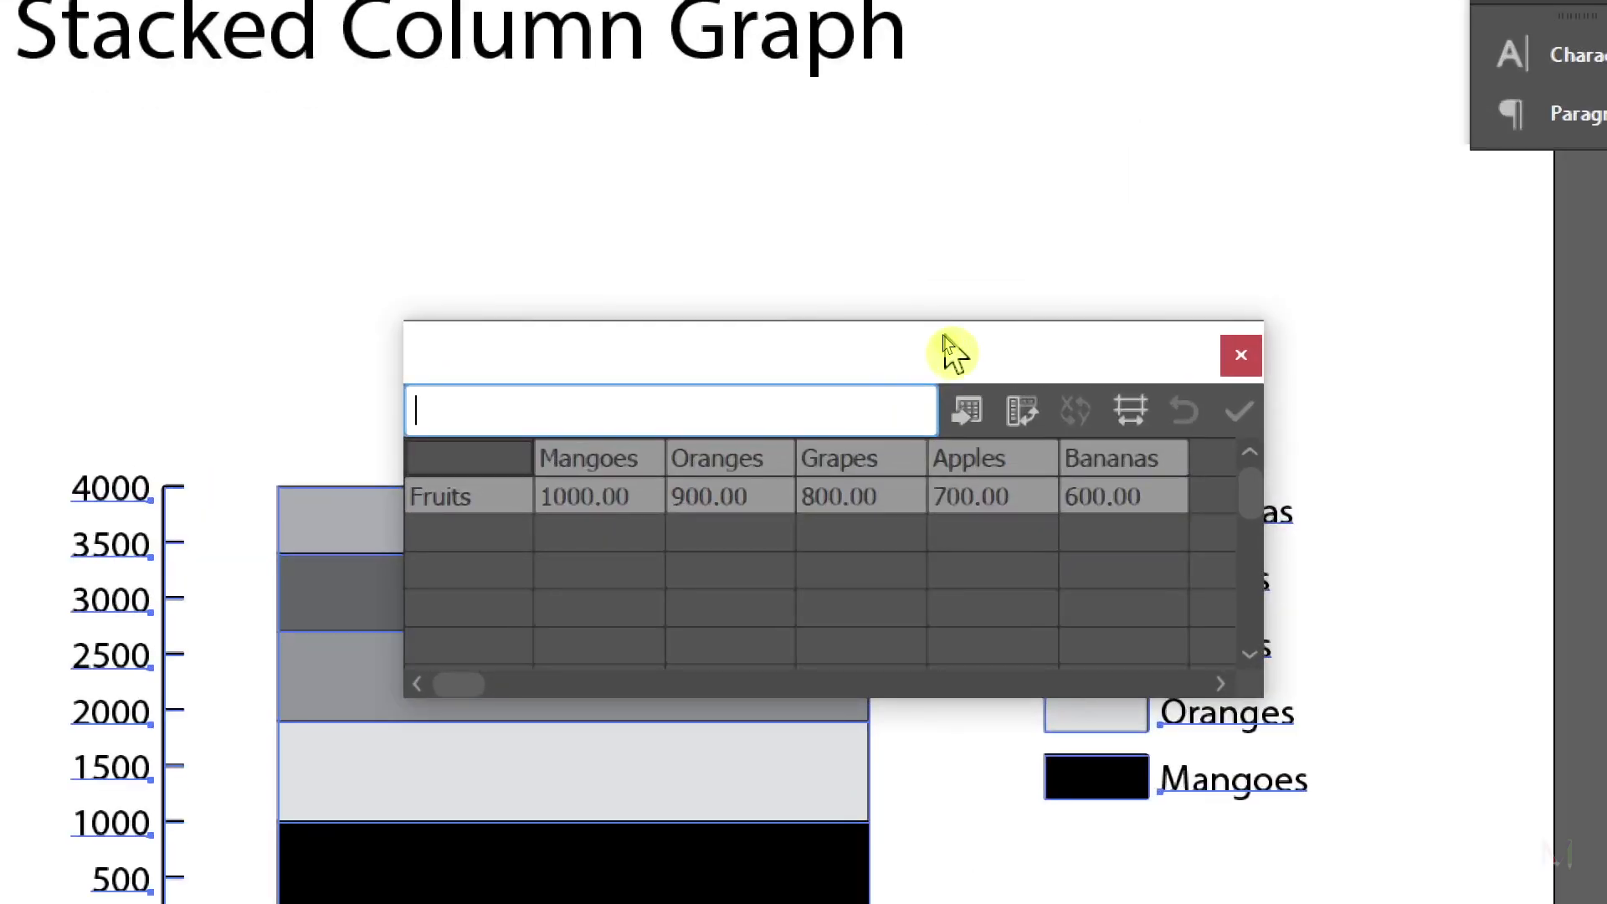
{"action": "key", "text": "ctrl+v"}
{"action": "left_click_drag", "start_coordinate": [975, 466], "coordinate": [1120, 505]}
{"action": "key", "text": "Delete"}
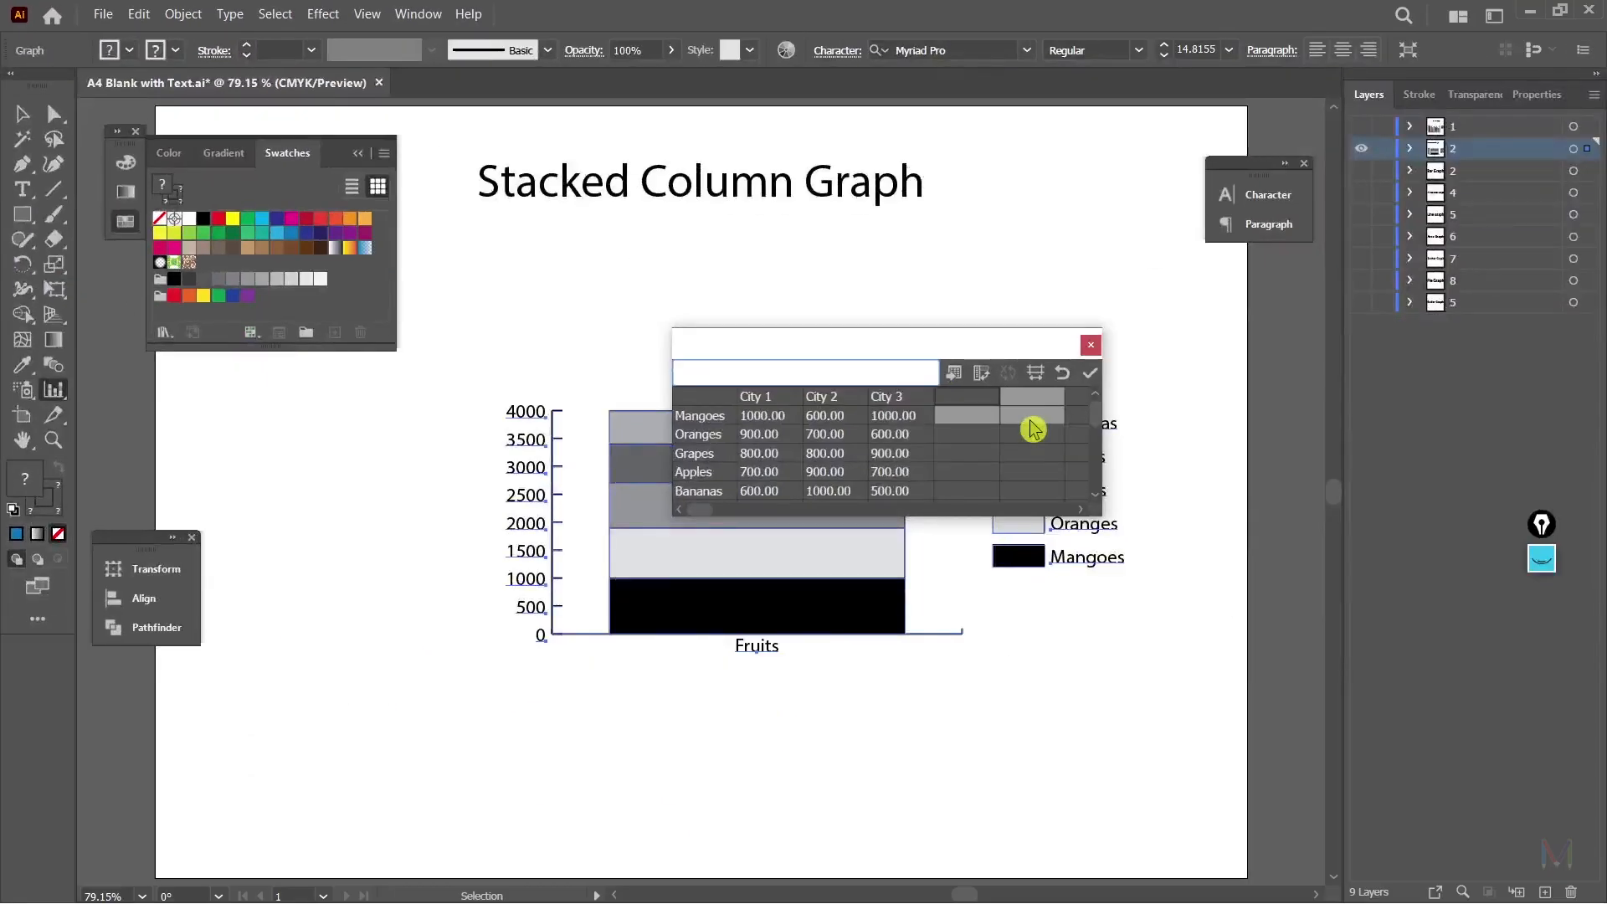
{"action": "left_click", "coordinate": [1093, 378]}
{"action": "left_click_drag", "start_coordinate": [1016, 344], "coordinate": [1150, 702]}
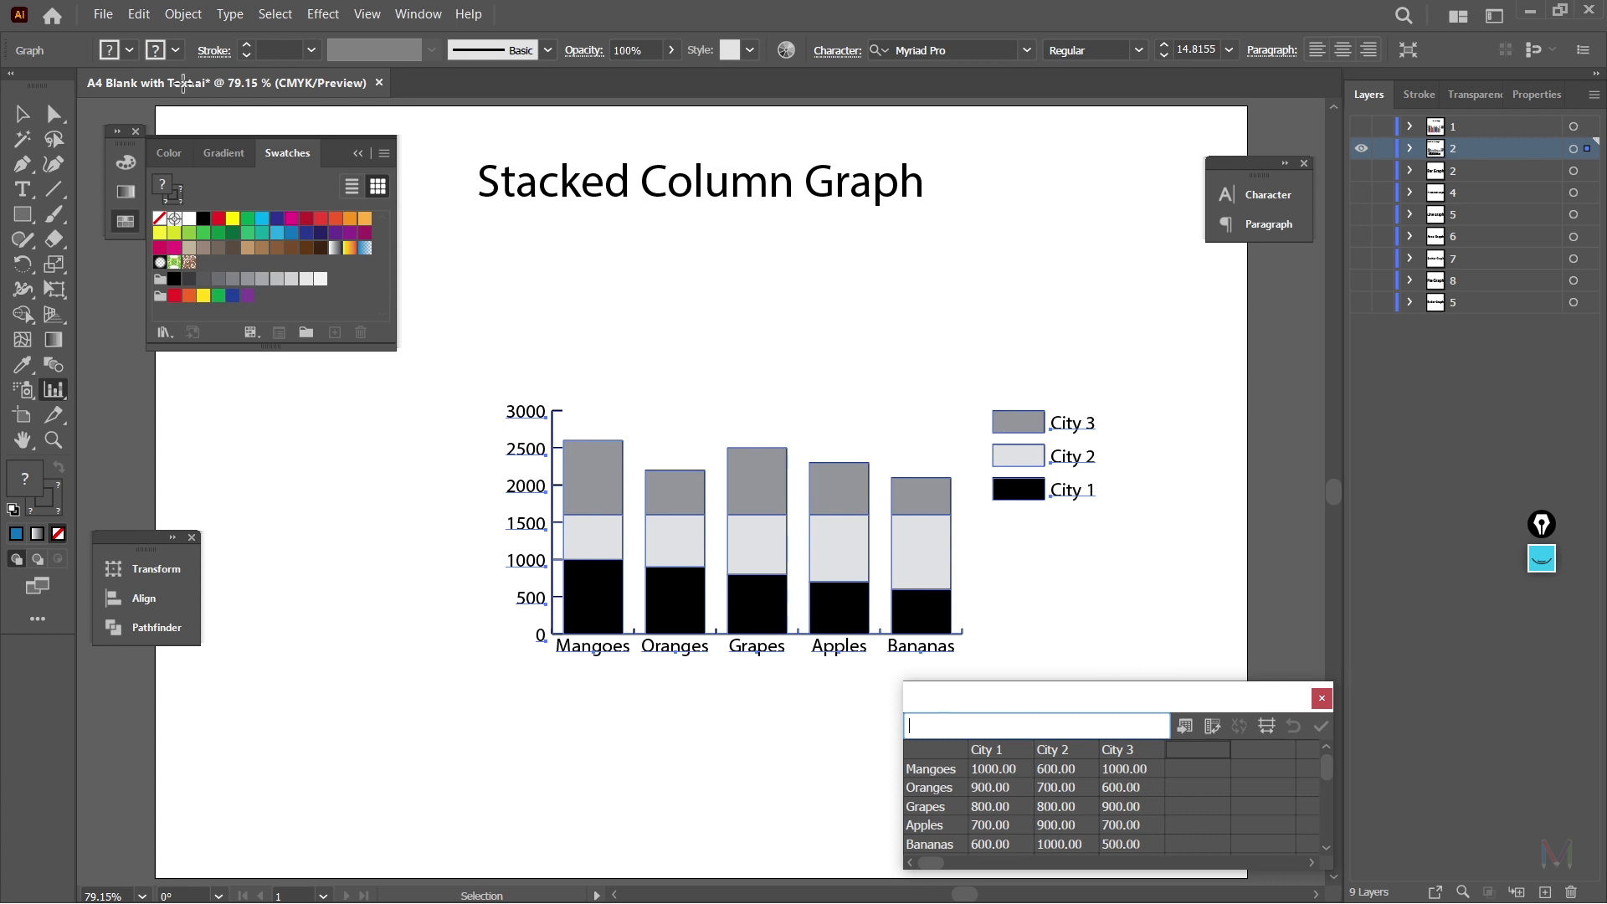
Step: Switch from the stacked column layer to the Bar Graph layer and copy the Fruits table I8:J13 from Excel
{"action": "left_click", "coordinate": [1361, 152]}
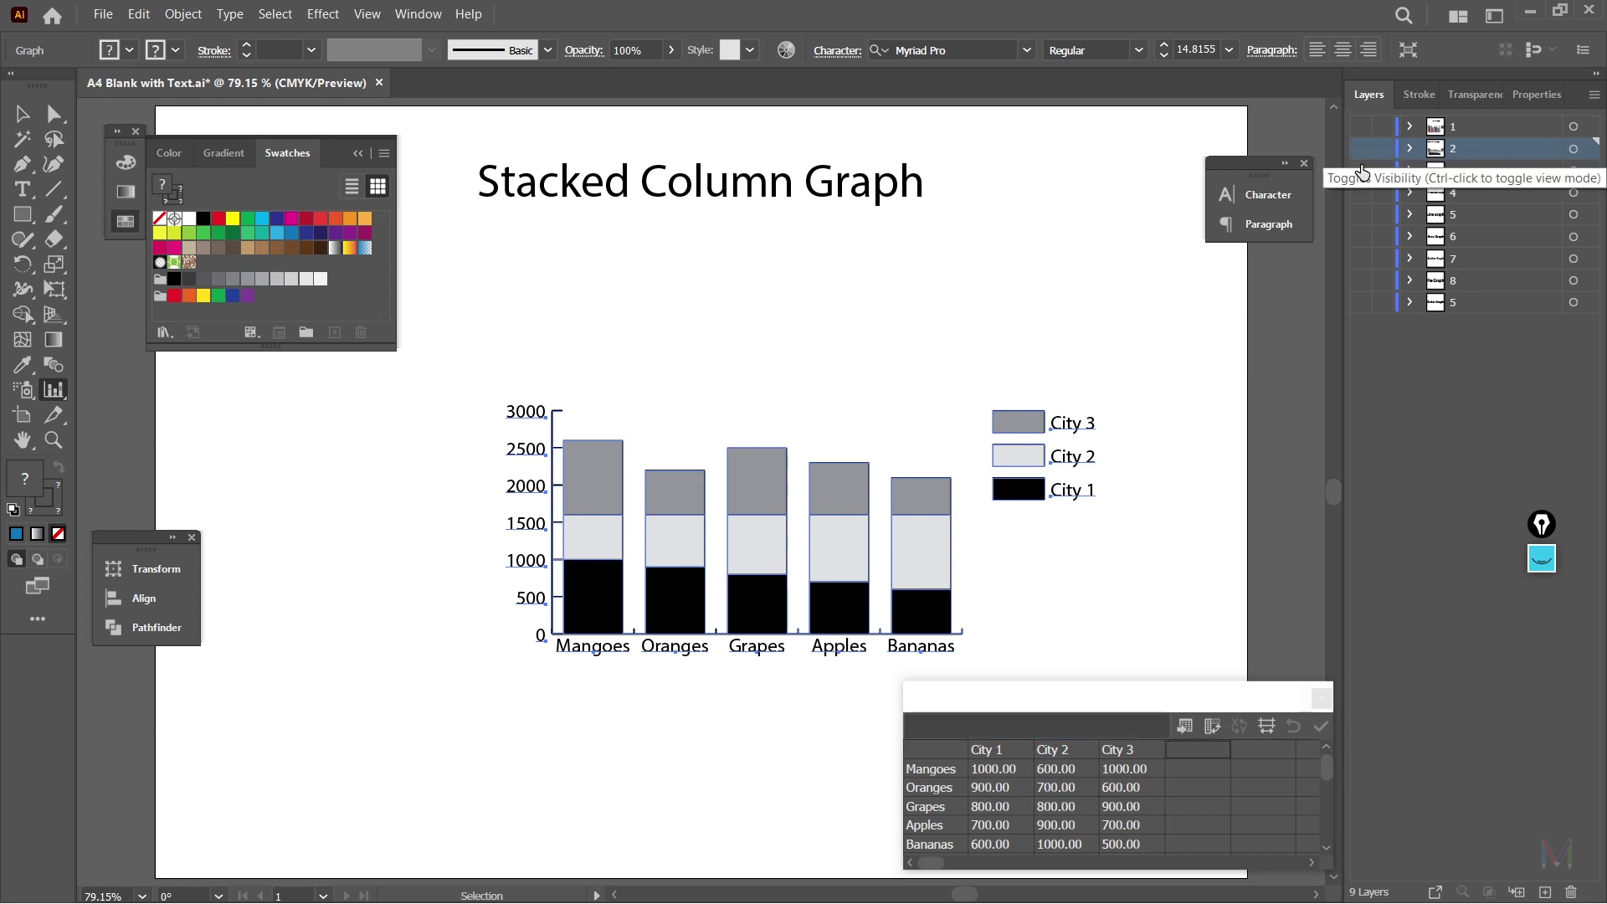
{"action": "left_click", "coordinate": [1362, 171]}
{"action": "left_click", "coordinate": [1484, 172]}
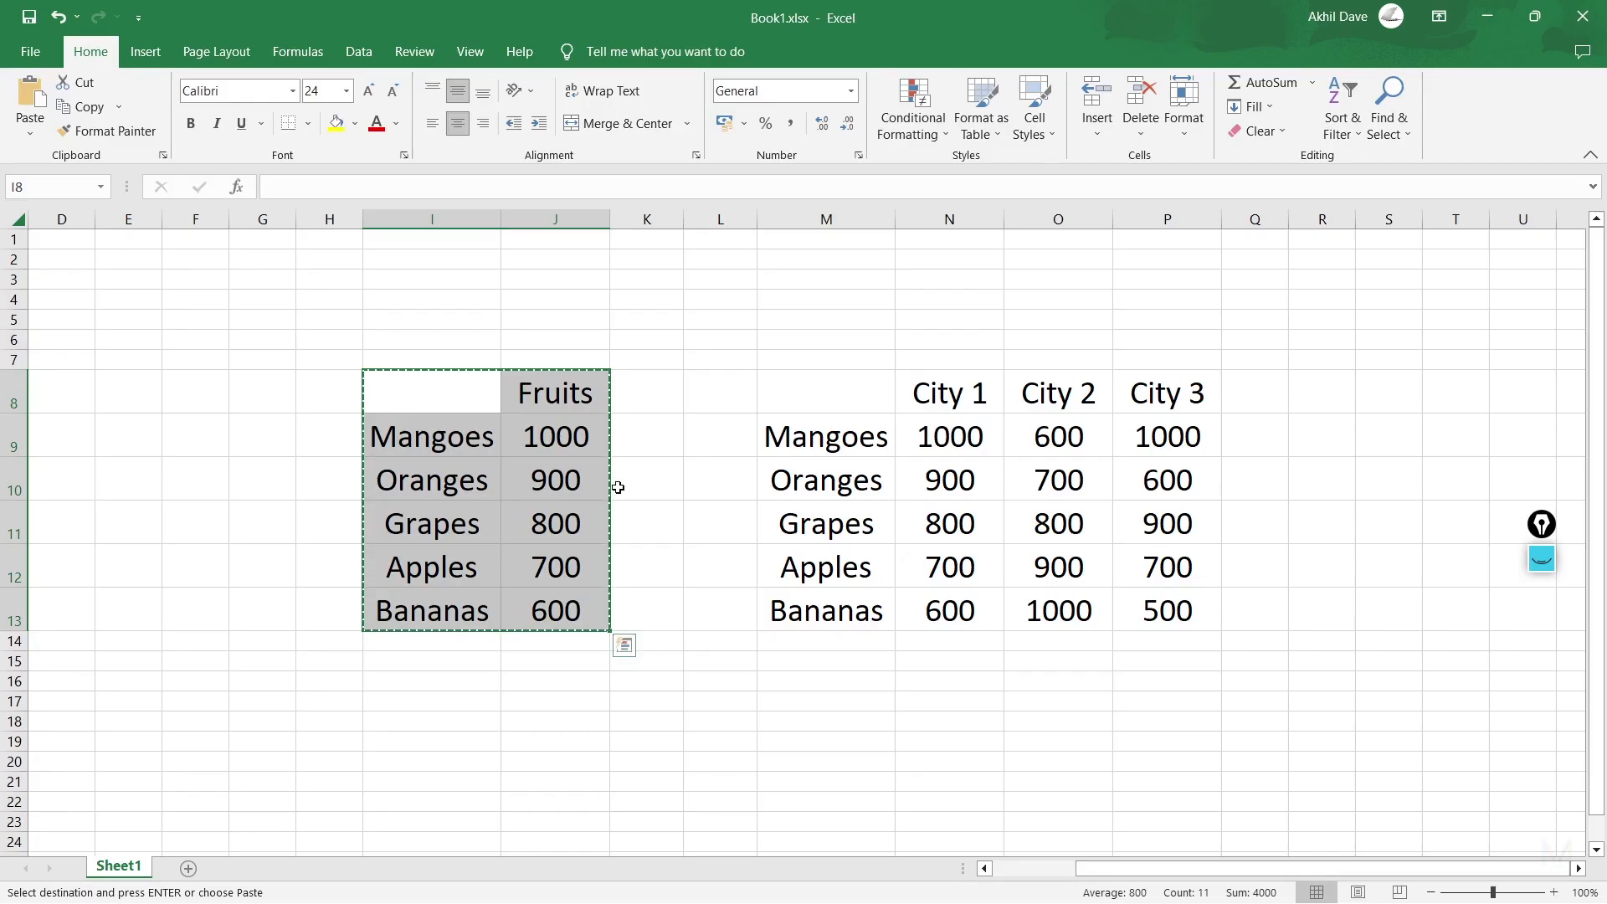
{"action": "key", "text": "alt+Tab"}
Step: Draw a bar graph below the Bar Graph title, apply the copied Fruits data and collapse the Swatches panel
{"action": "left_click_drag", "start_coordinate": [54, 390], "coordinate": [134, 439]}
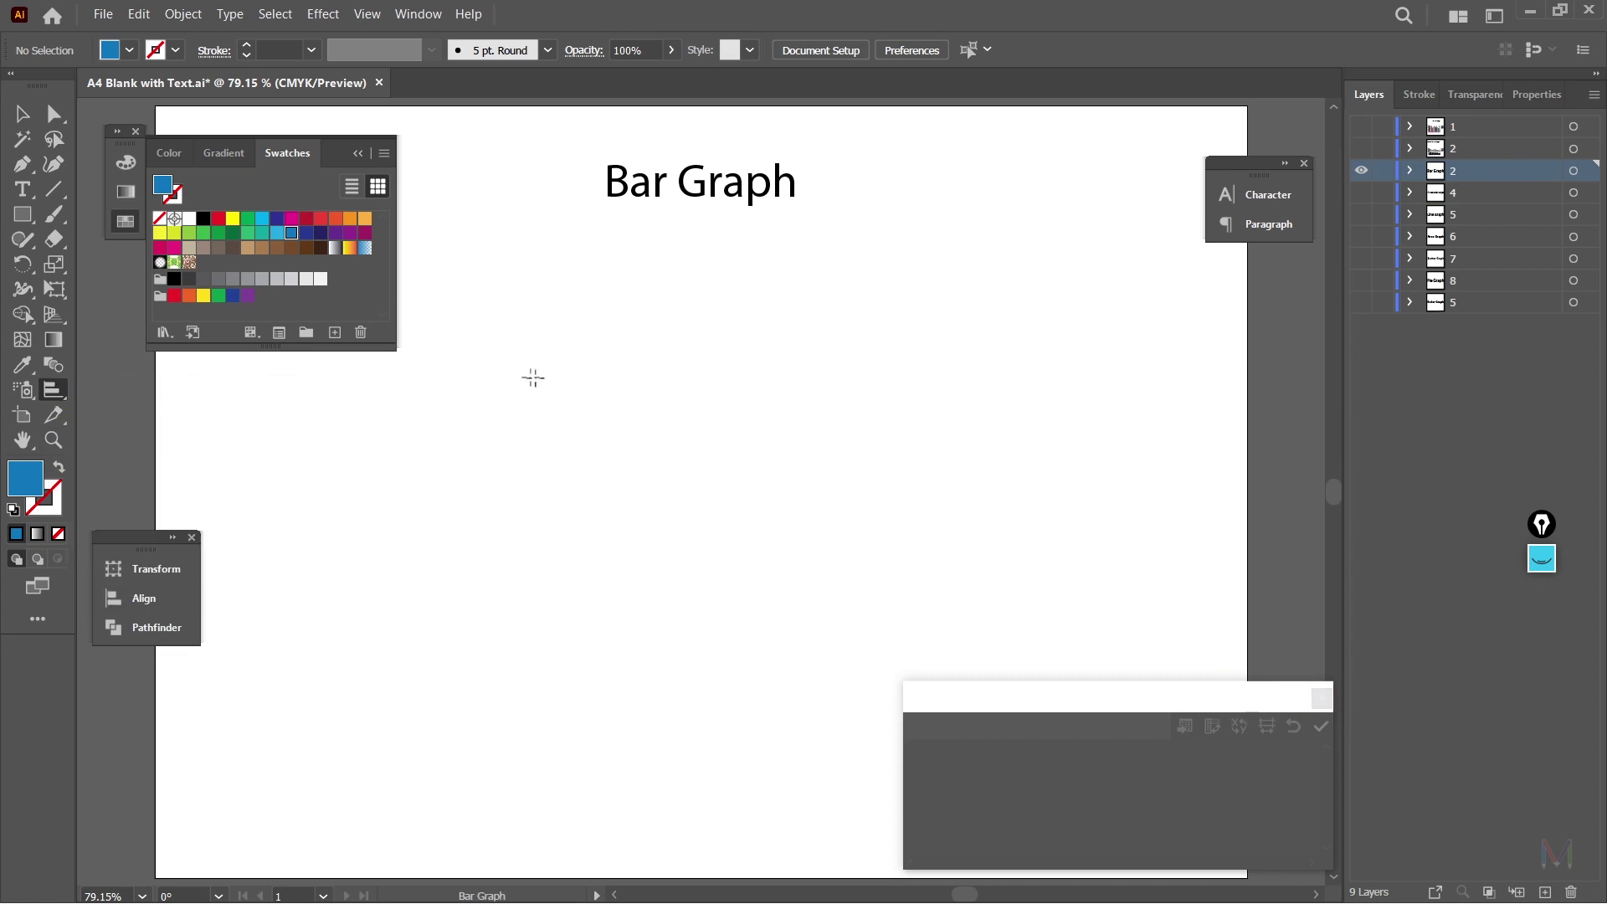
{"action": "left_click_drag", "start_coordinate": [463, 352], "coordinate": [904, 616]}
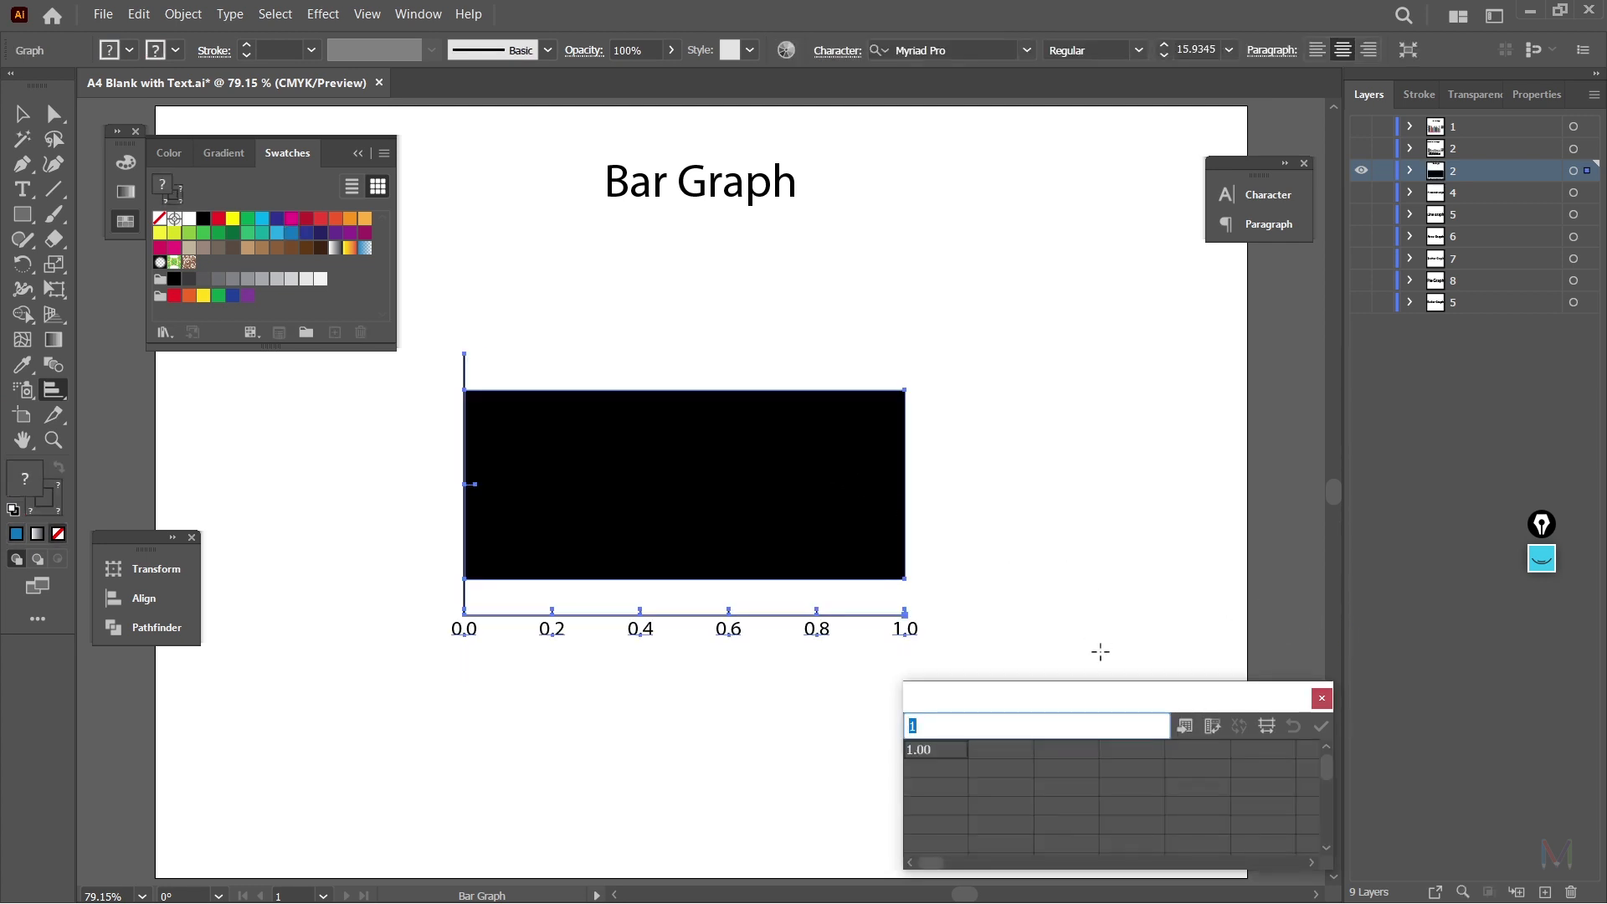
{"action": "key", "text": "ctrl+v"}
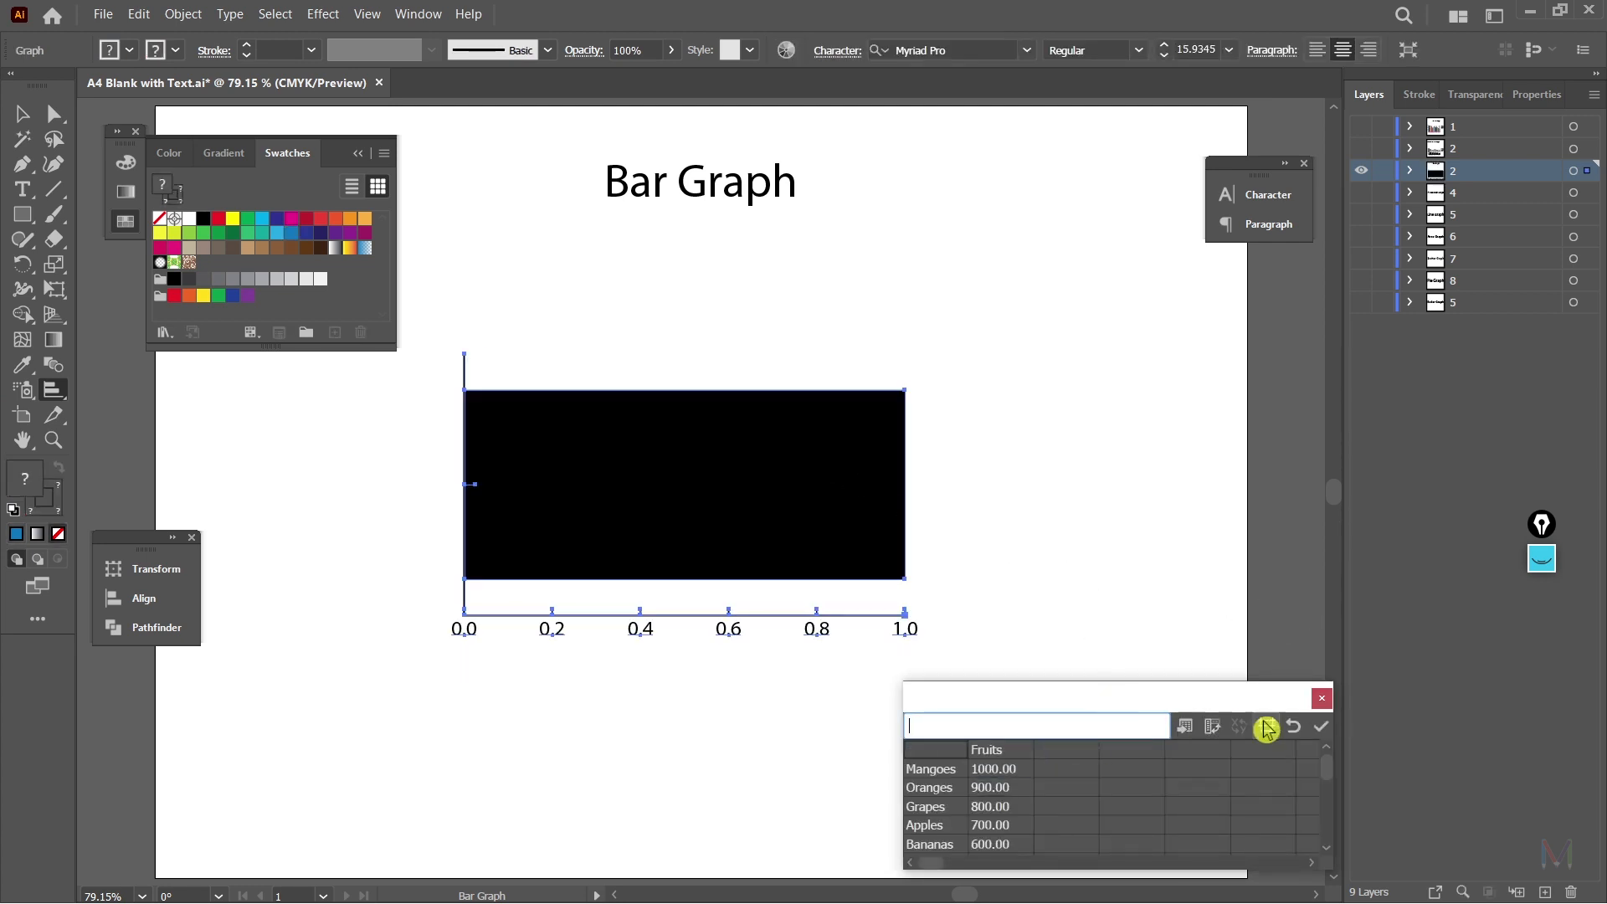
{"action": "left_click", "coordinate": [1322, 731]}
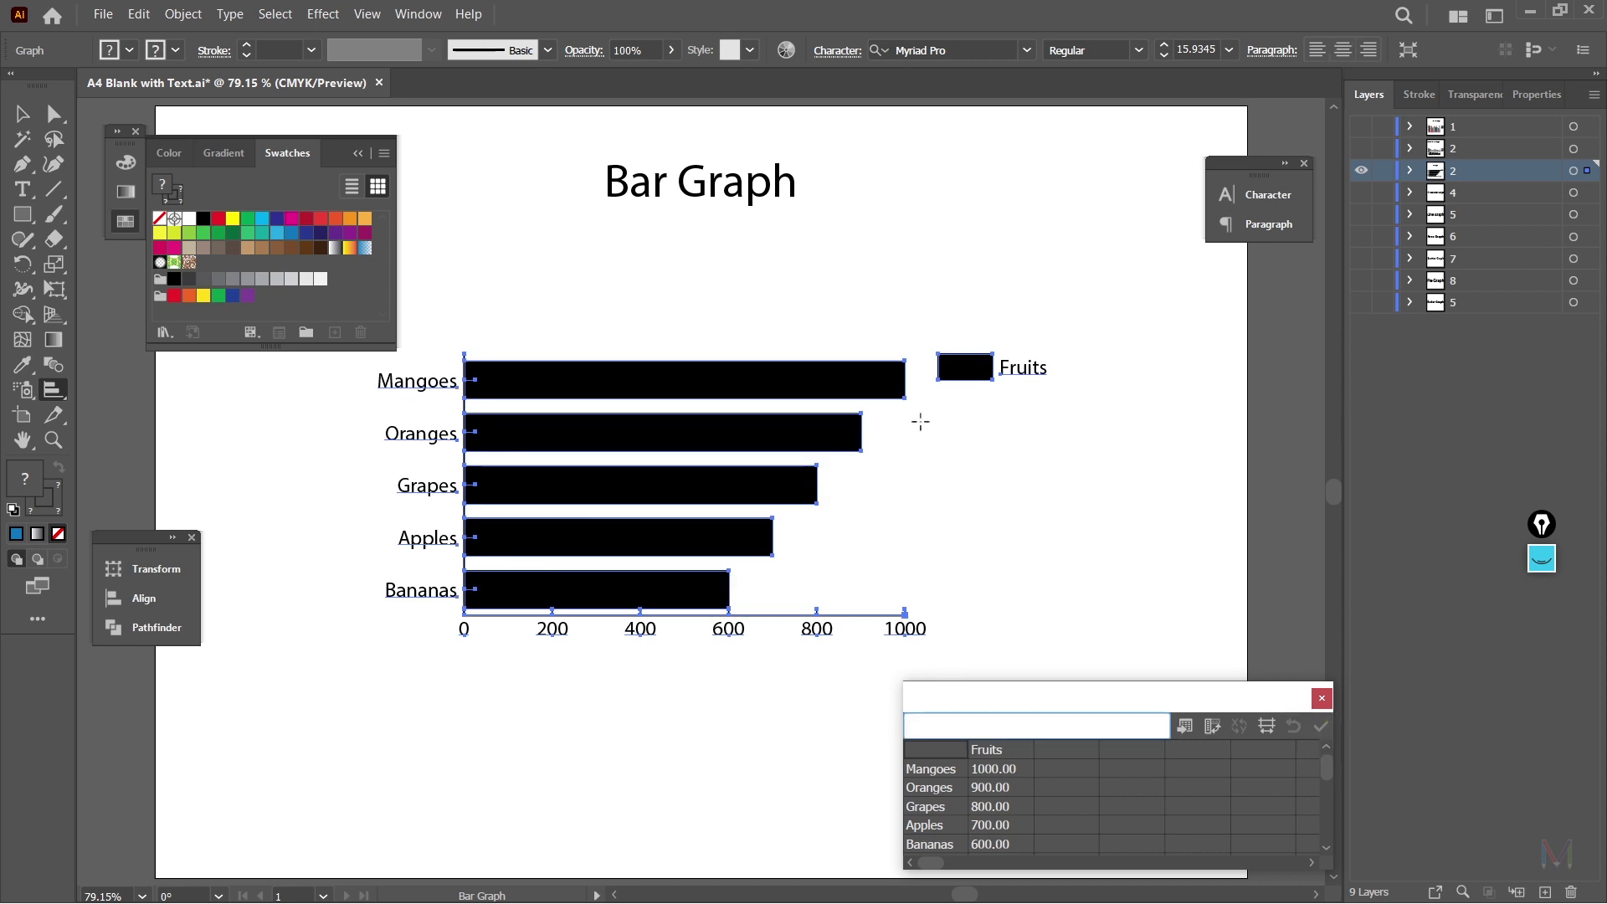
{"action": "left_click", "coordinate": [358, 154]}
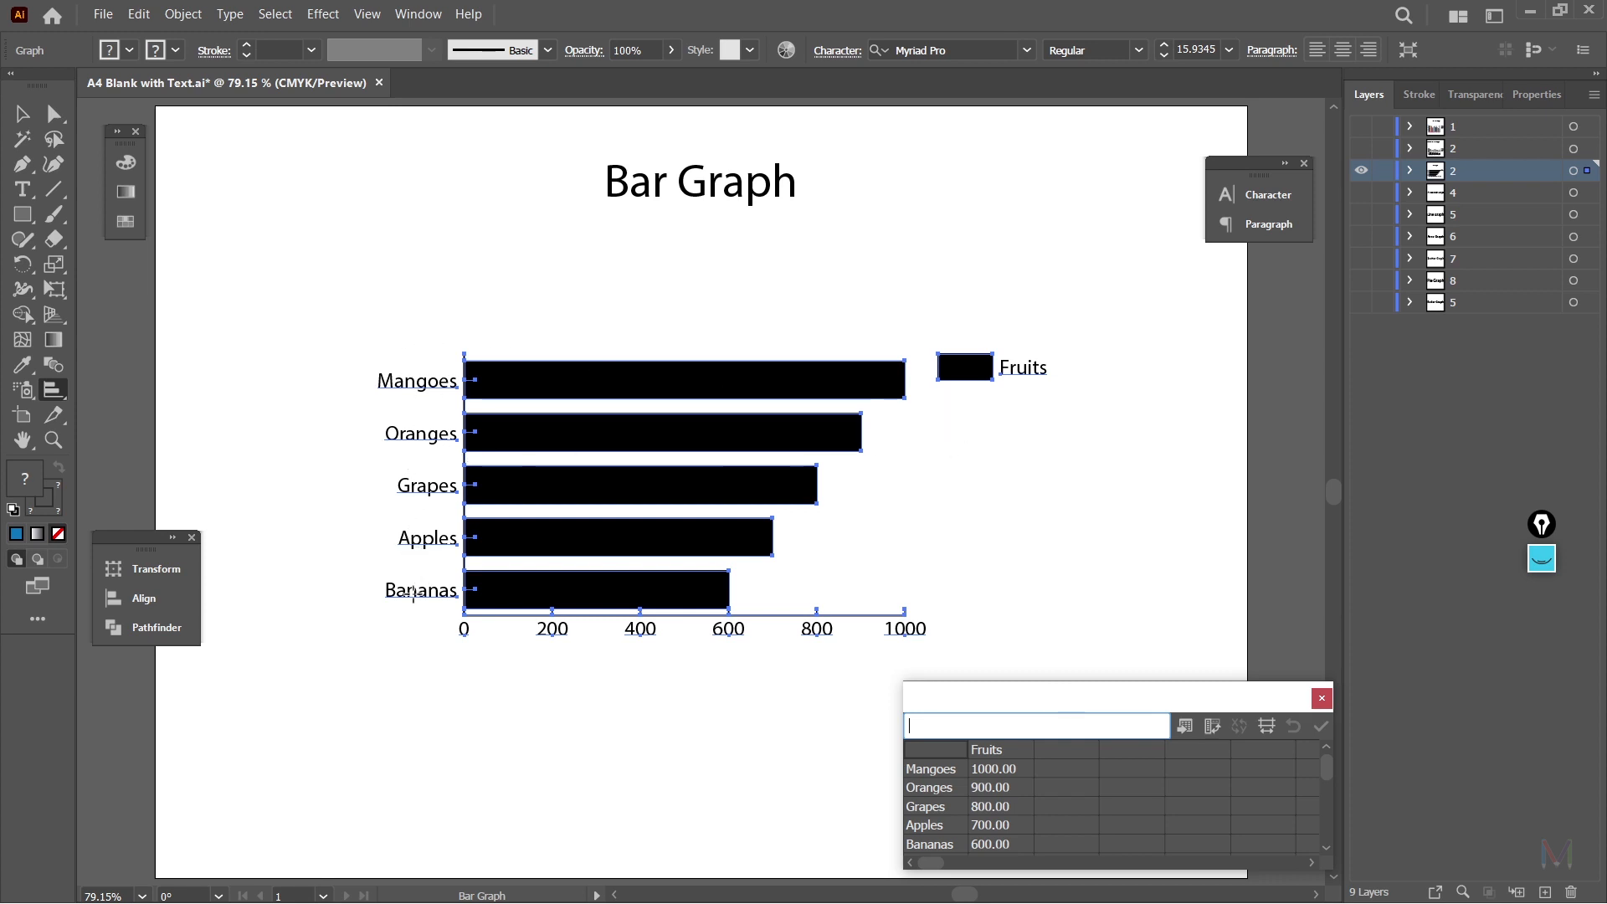
Step: Circle the bar graph's value axis, fruit labels and Fruits legend with the on-screen annotation pen, and remove the markings
{"action": "left_click", "coordinate": [1541, 559]}
{"action": "left_click", "coordinate": [1542, 608]}
{"action": "mouse_move", "coordinate": [444, 644]}
{"action": "left_mouse_down"}
{"action": "mouse_move", "coordinate": [684, 679]}
{"action": "mouse_move", "coordinate": [964, 659]}
{"action": "mouse_move", "coordinate": [931, 589]}
{"action": "mouse_move", "coordinate": [594, 564]}
{"action": "mouse_move", "coordinate": [430, 649]}
{"action": "left_mouse_up"}
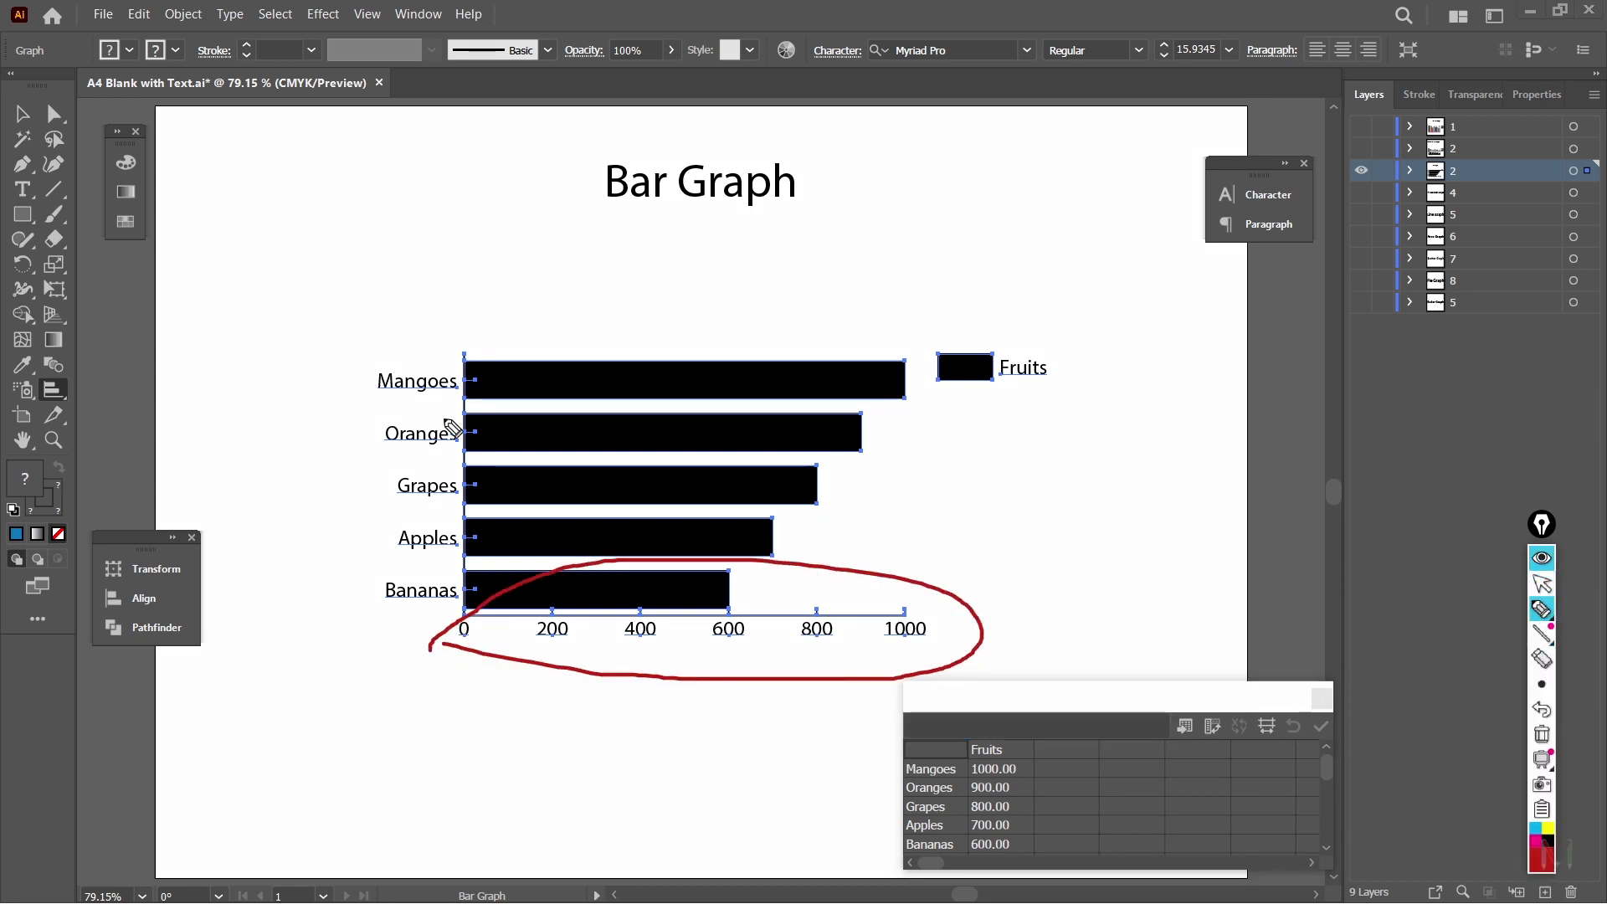
{"action": "mouse_move", "coordinate": [392, 351]}
{"action": "left_mouse_down"}
{"action": "mouse_move", "coordinate": [302, 521]}
{"action": "mouse_move", "coordinate": [376, 629]}
{"action": "mouse_move", "coordinate": [534, 556]}
{"action": "mouse_move", "coordinate": [554, 365]}
{"action": "mouse_move", "coordinate": [443, 308]}
{"action": "mouse_move", "coordinate": [372, 355]}
{"action": "left_mouse_up"}
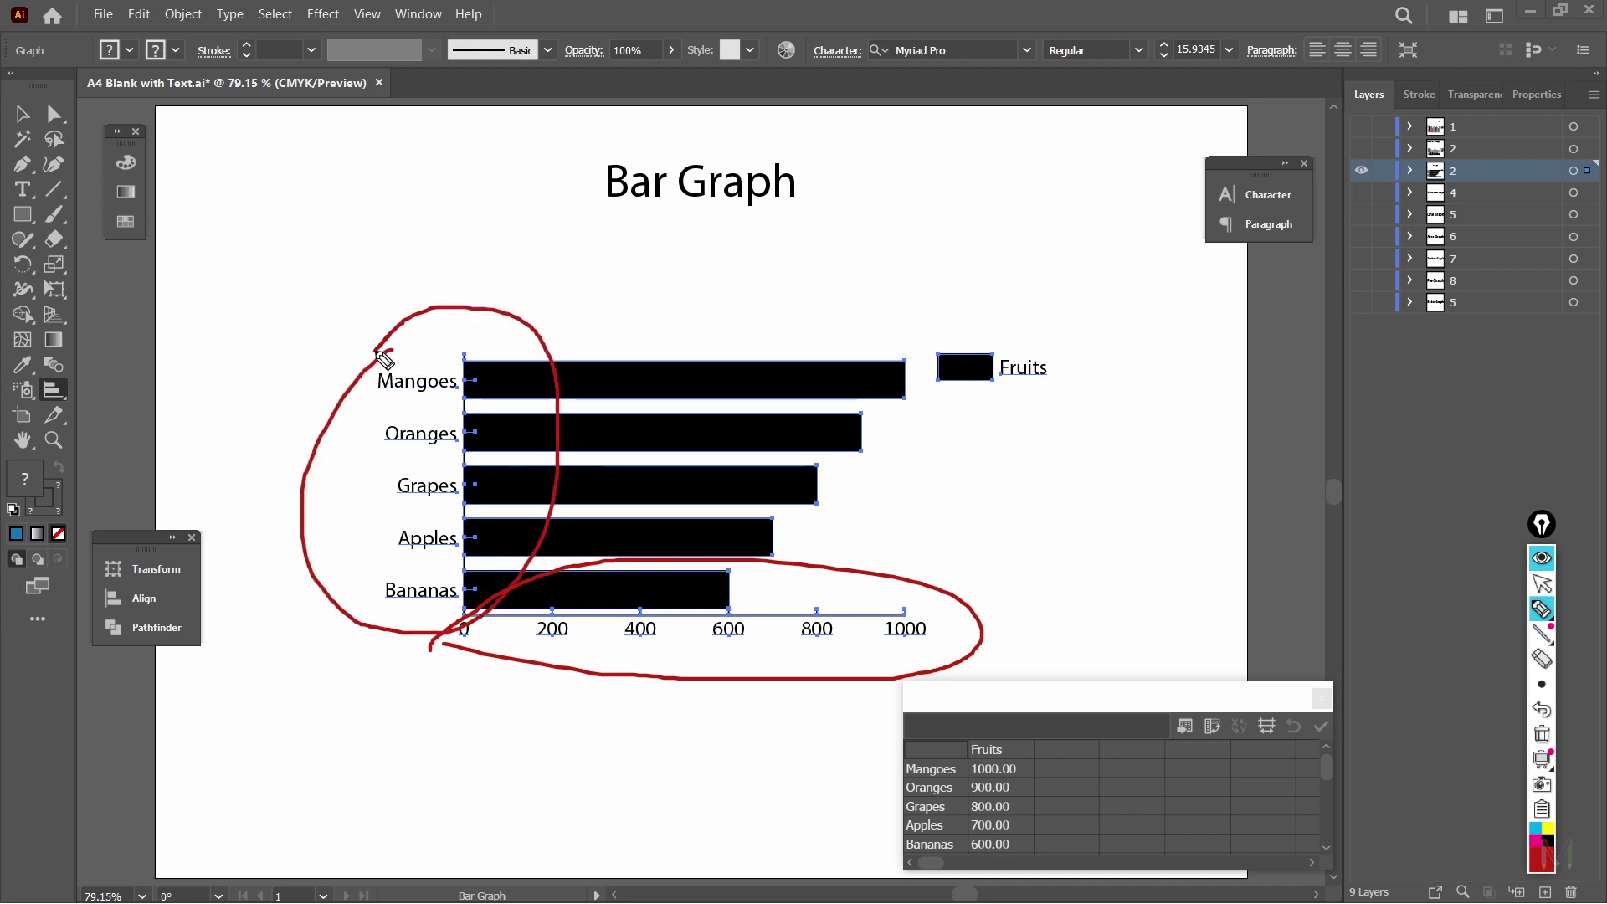
{"action": "mouse_move", "coordinate": [1003, 331]}
{"action": "left_mouse_down"}
{"action": "mouse_move", "coordinate": [963, 333]}
{"action": "mouse_move", "coordinate": [926, 367]}
{"action": "mouse_move", "coordinate": [984, 433]}
{"action": "mouse_move", "coordinate": [1061, 366]}
{"action": "mouse_move", "coordinate": [969, 316]}
{"action": "left_mouse_up"}
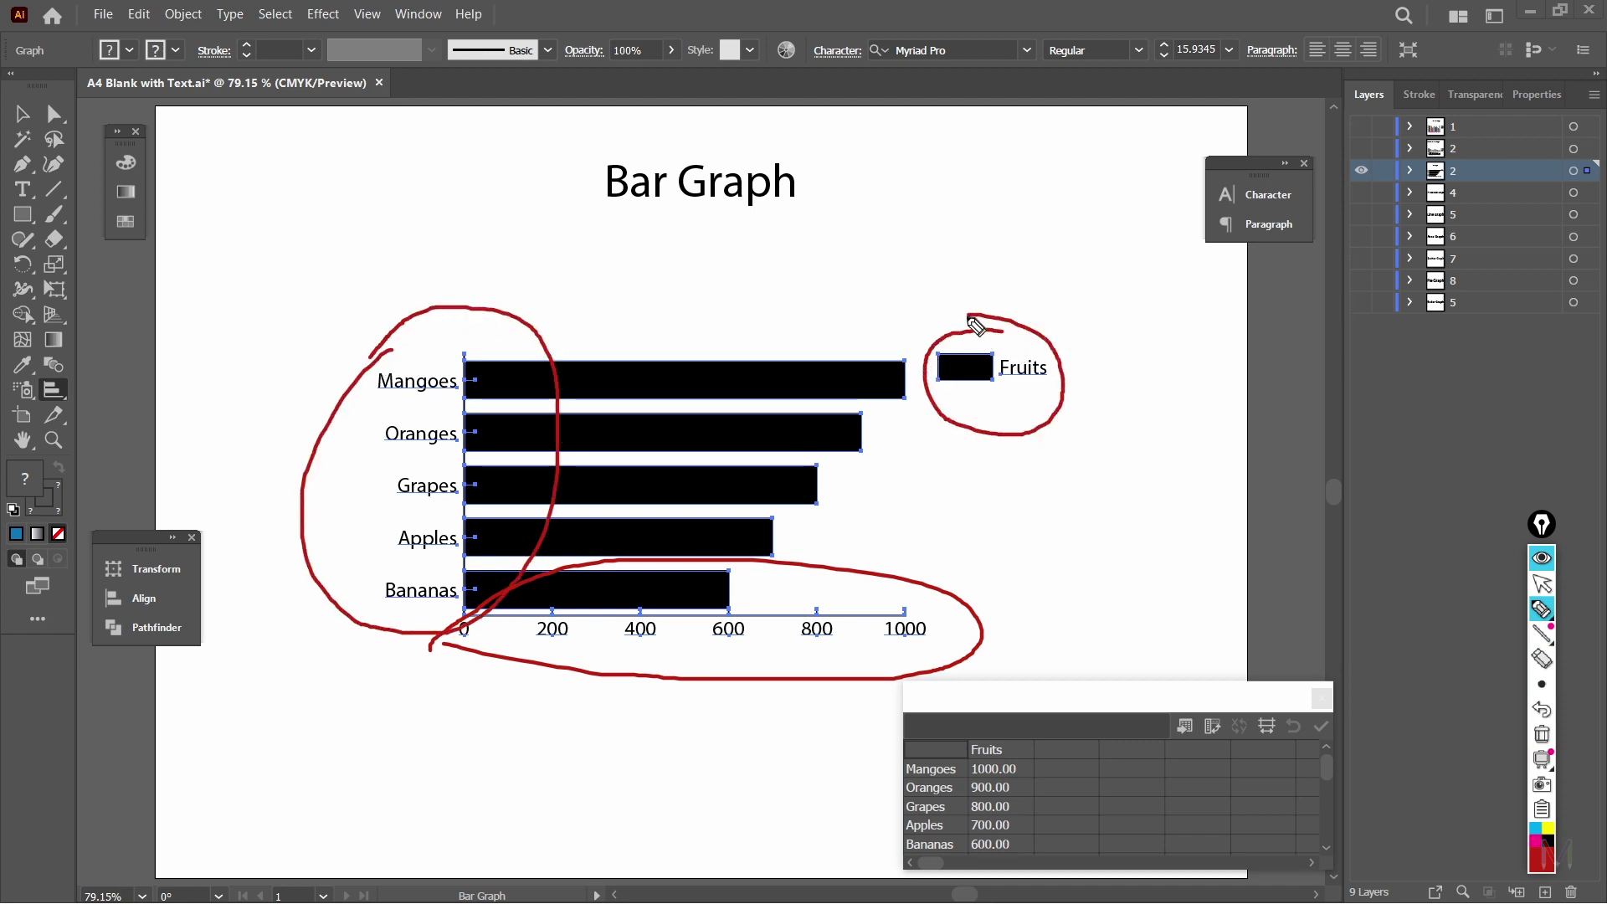
{"action": "left_click", "coordinate": [1542, 559]}
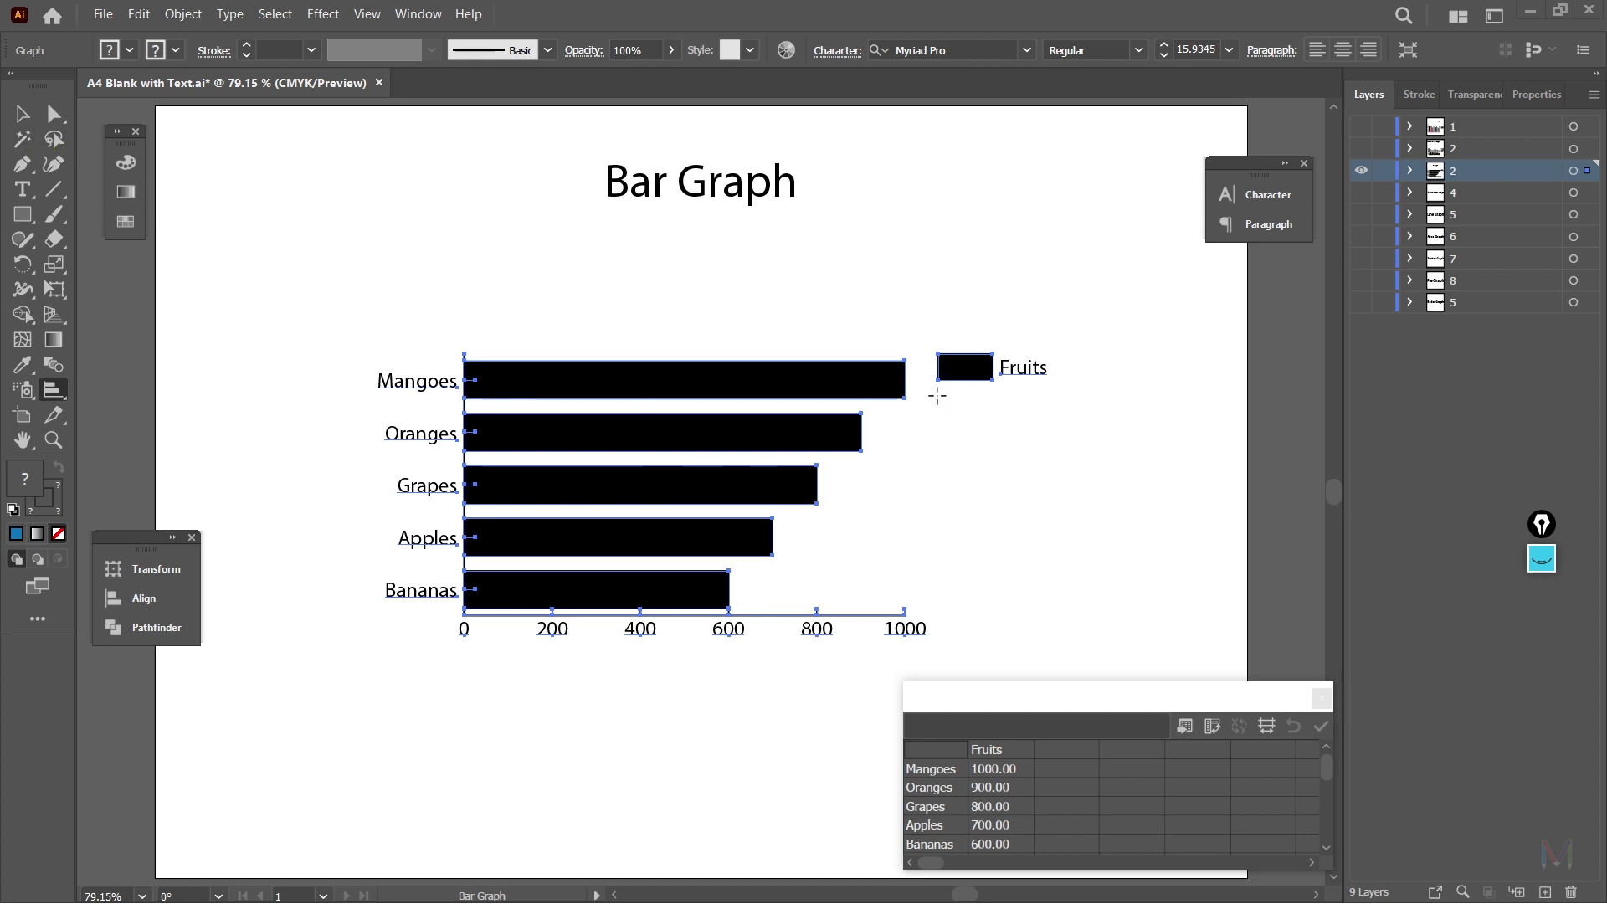
Step: Transpose the rows and columns of the bar graph's Fruits data and apply the change
{"action": "left_click", "coordinate": [22, 114]}
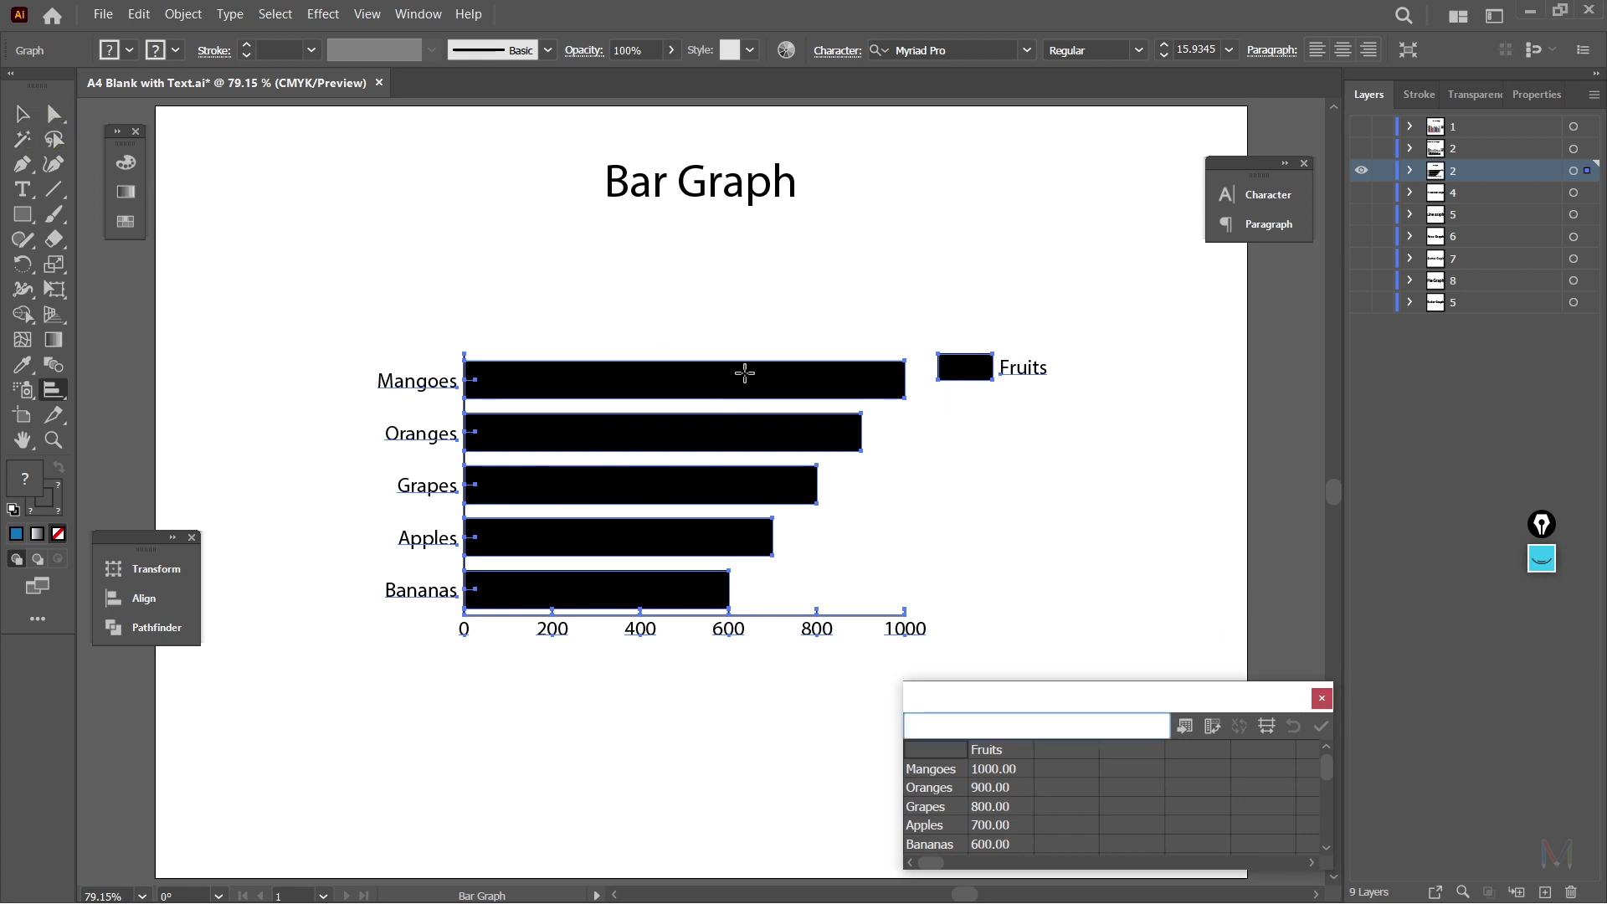
{"action": "left_click", "coordinate": [22, 114]}
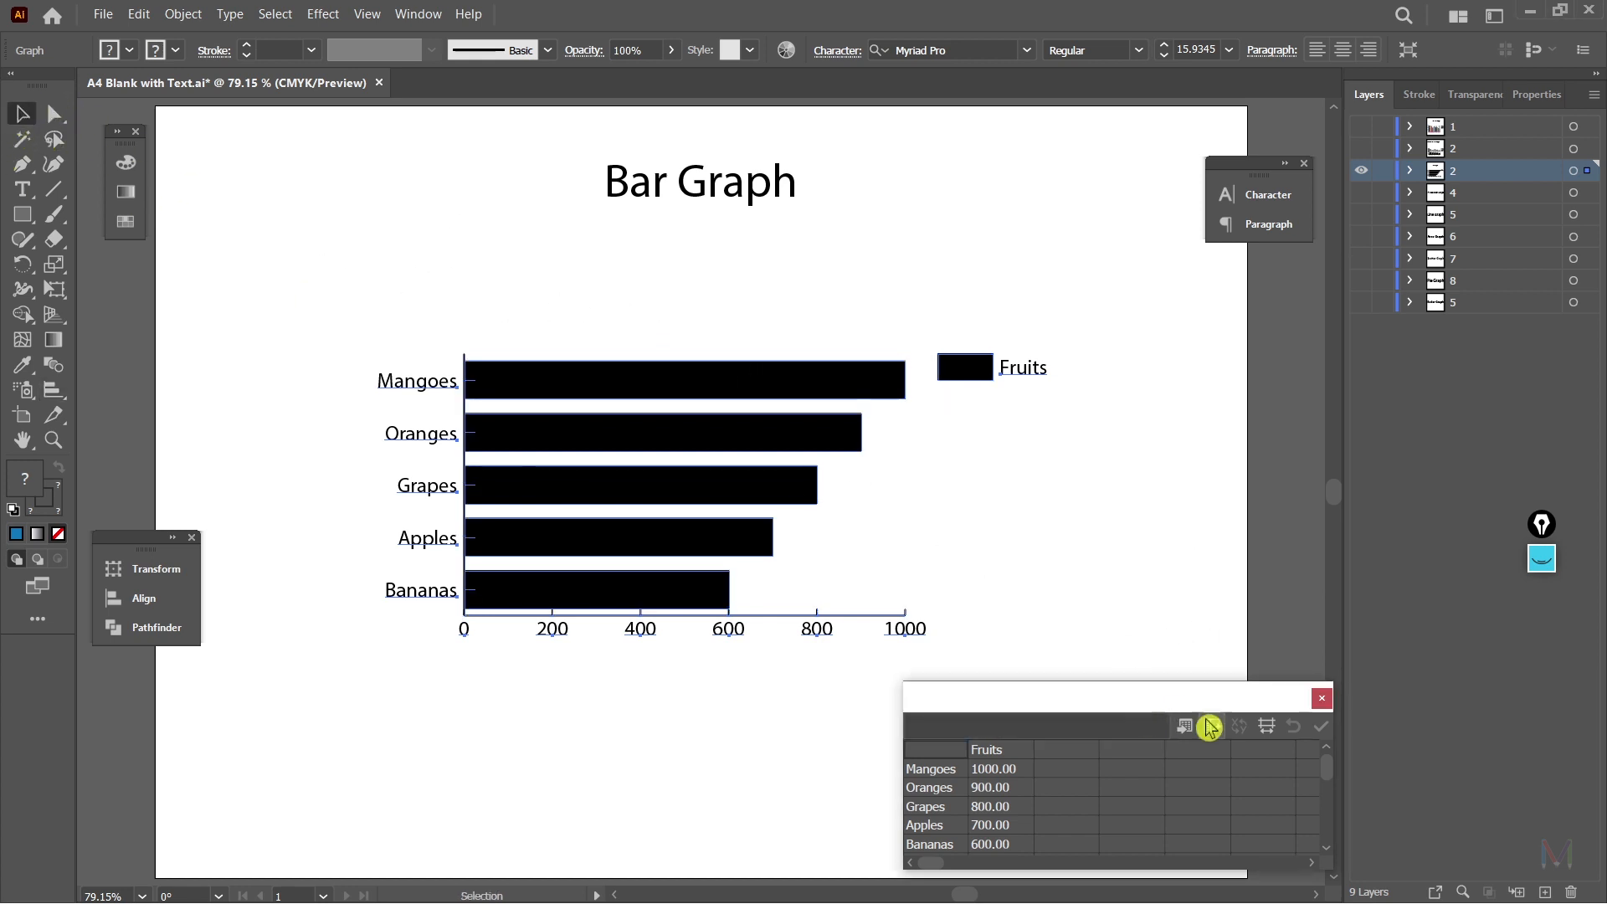
{"action": "left_click", "coordinate": [1238, 725]}
{"action": "left_click", "coordinate": [1321, 725]}
{"action": "left_click", "coordinate": [1255, 808]}
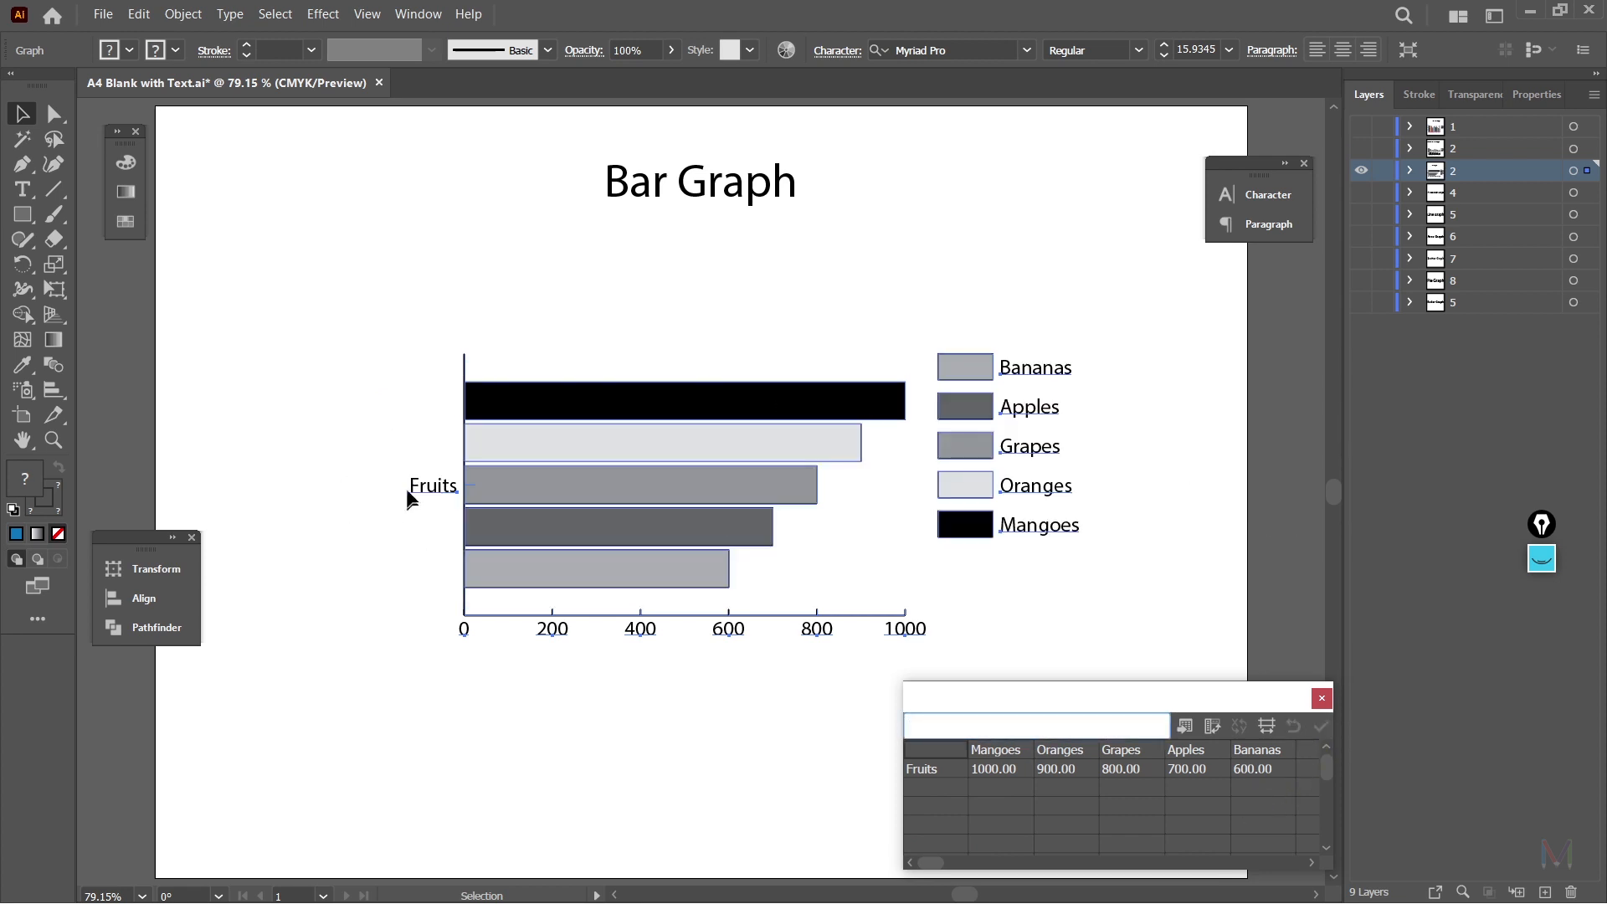
Step: Circle the five-fruit legend and the Fruits category label with the on-screen annotation pen
{"action": "left_click", "coordinate": [1542, 559]}
{"action": "left_click", "coordinate": [1541, 609]}
{"action": "mouse_move", "coordinate": [1032, 318]}
{"action": "left_mouse_down"}
{"action": "mouse_move", "coordinate": [933, 318]}
{"action": "mouse_move", "coordinate": [885, 390]}
{"action": "mouse_move", "coordinate": [924, 510]}
{"action": "mouse_move", "coordinate": [1003, 563]}
{"action": "mouse_move", "coordinate": [1085, 554]}
{"action": "mouse_move", "coordinate": [1144, 389]}
{"action": "mouse_move", "coordinate": [1106, 315]}
{"action": "mouse_move", "coordinate": [1029, 312]}
{"action": "left_mouse_up"}
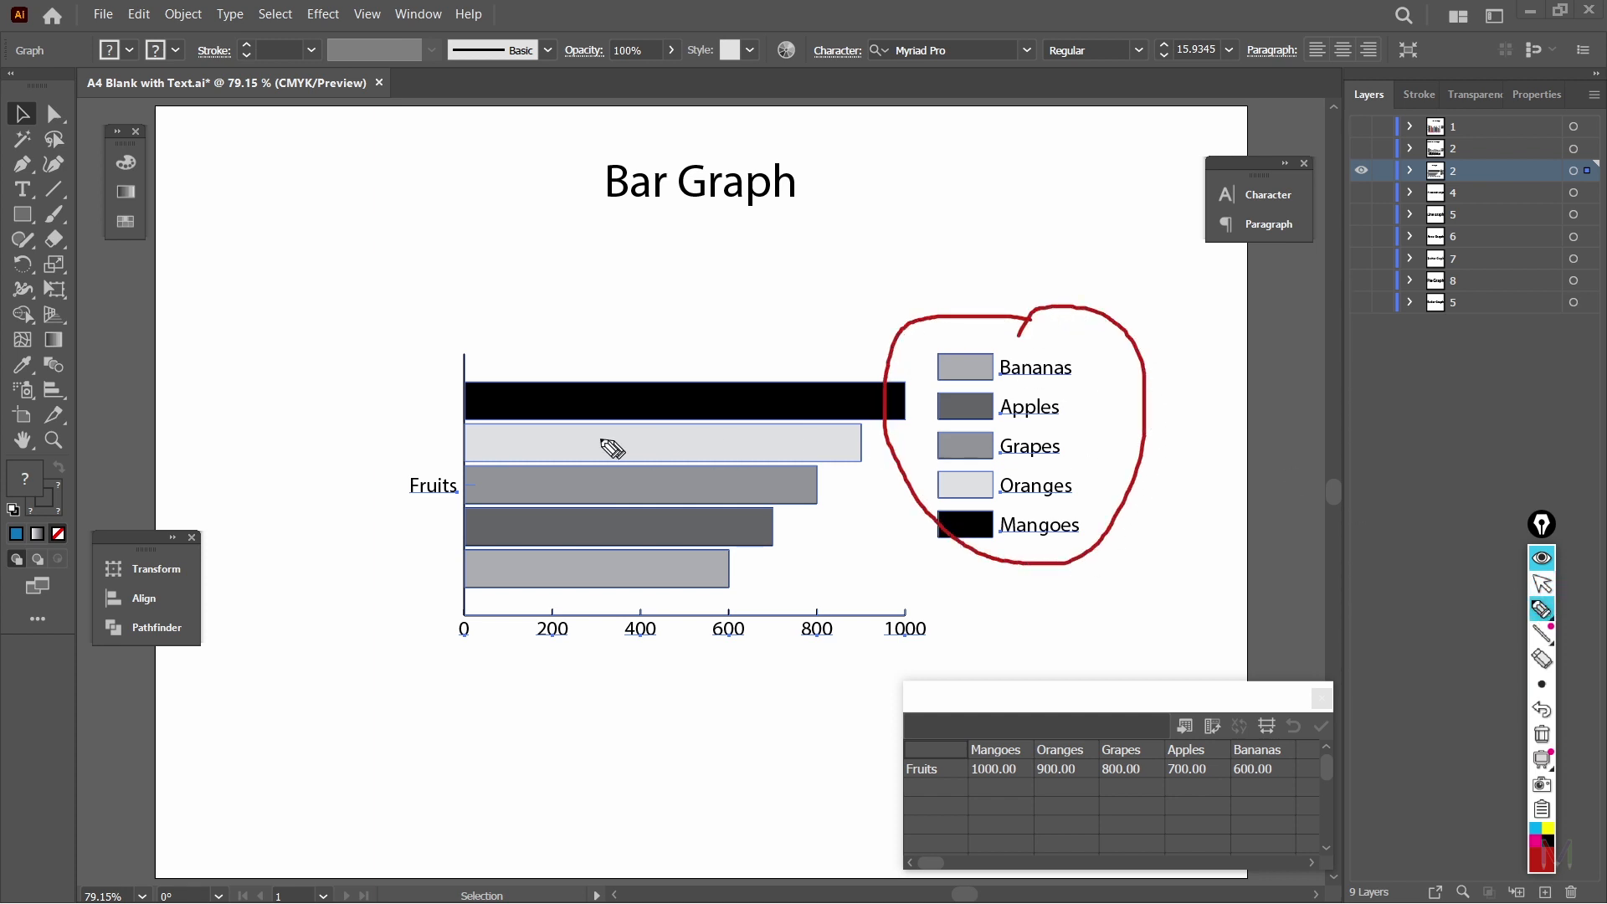
{"action": "mouse_move", "coordinate": [417, 449]}
{"action": "left_mouse_down"}
{"action": "mouse_move", "coordinate": [402, 524]}
{"action": "mouse_move", "coordinate": [488, 519]}
{"action": "mouse_move", "coordinate": [484, 464]}
{"action": "mouse_move", "coordinate": [394, 459]}
{"action": "left_mouse_up"}
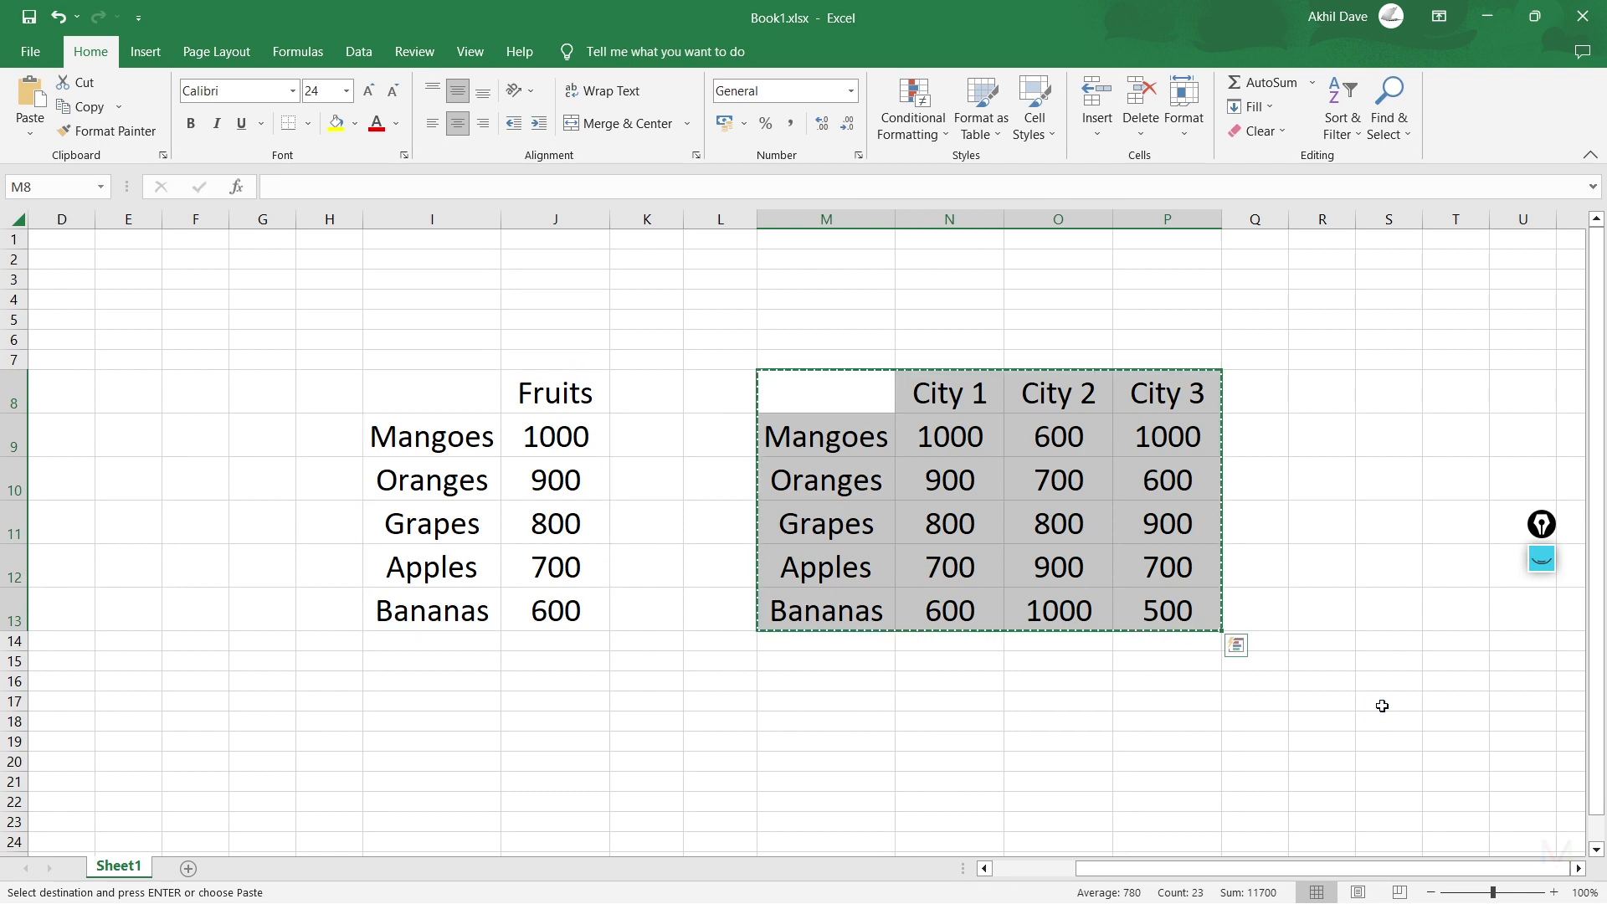
Step: Copy the three-city fruit table M8:P13 from the Excel workbook and return to Illustrator
{"action": "key", "text": "ctrl+shift+3"}
{"action": "key", "text": "alt+Tab"}
{"action": "key", "text": "alt+Tab"}
{"action": "key", "text": "alt+Tab"}
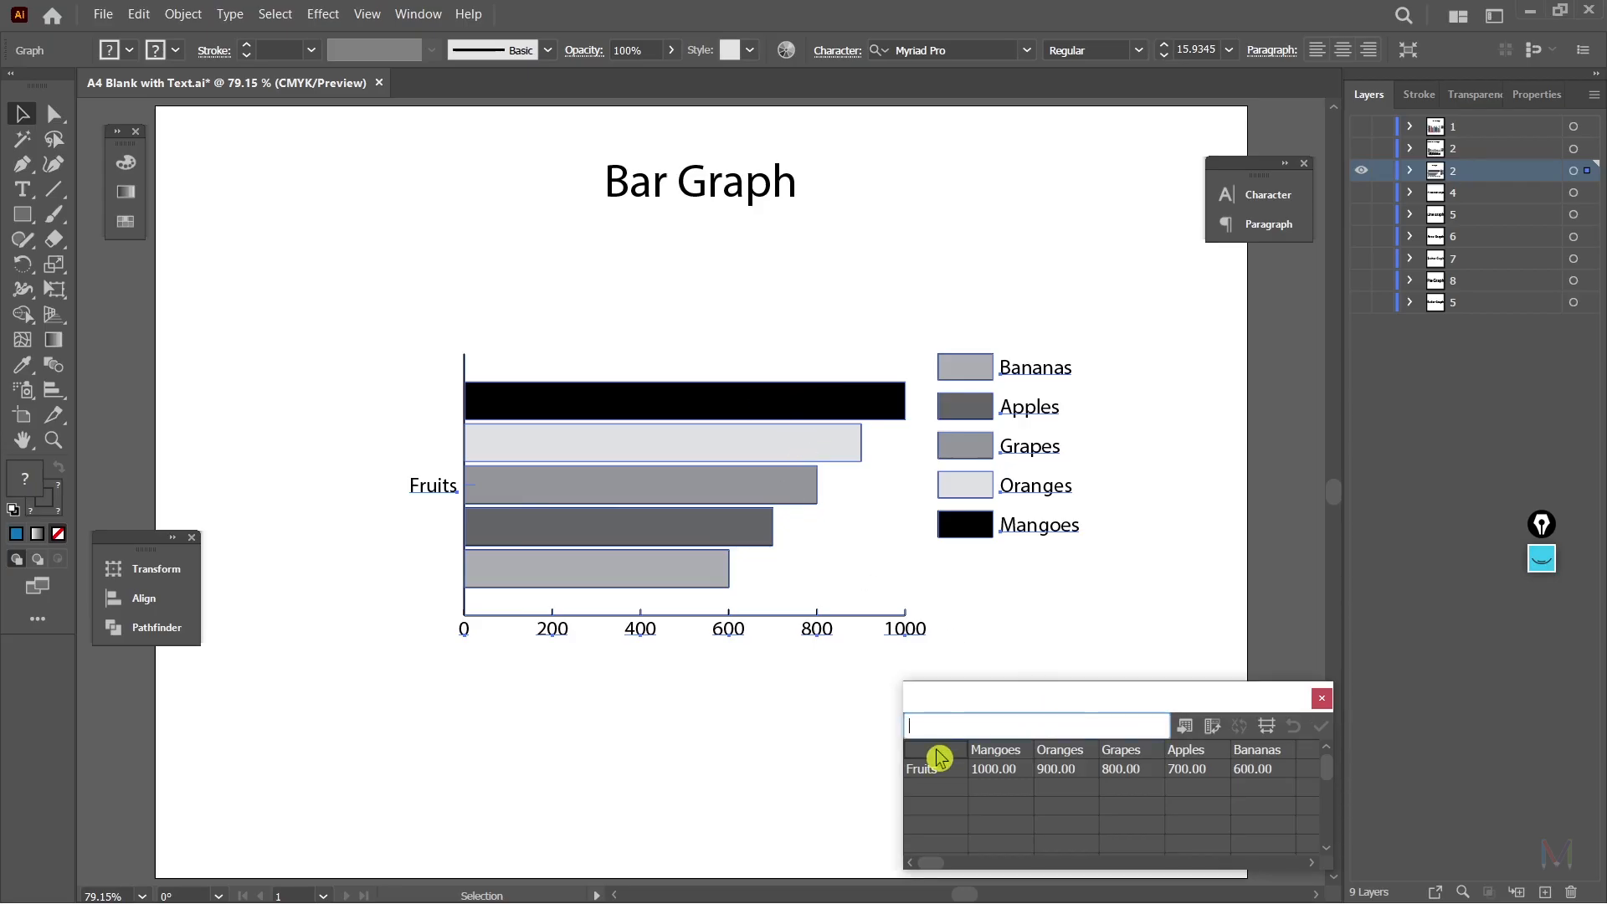
Step: Replace the bar graph's data with the copied three-city table, clear the leftover Apples and Bananas cells, apply it and deselect the graph
{"action": "left_click_drag", "start_coordinate": [938, 753], "coordinate": [1231, 775]}
{"action": "type", "text": "City 1\tCity 2\tCity 3 Mangoes\t1000.00\t600.00\t1000.00 Oranges\t900.00\t700.00\t600.00 Grapes\t800.00\t800.00\t900.00 Apples\t700.00\t900.00\t700.00 Bananas\t600.00\t1000.00\t500.00"}
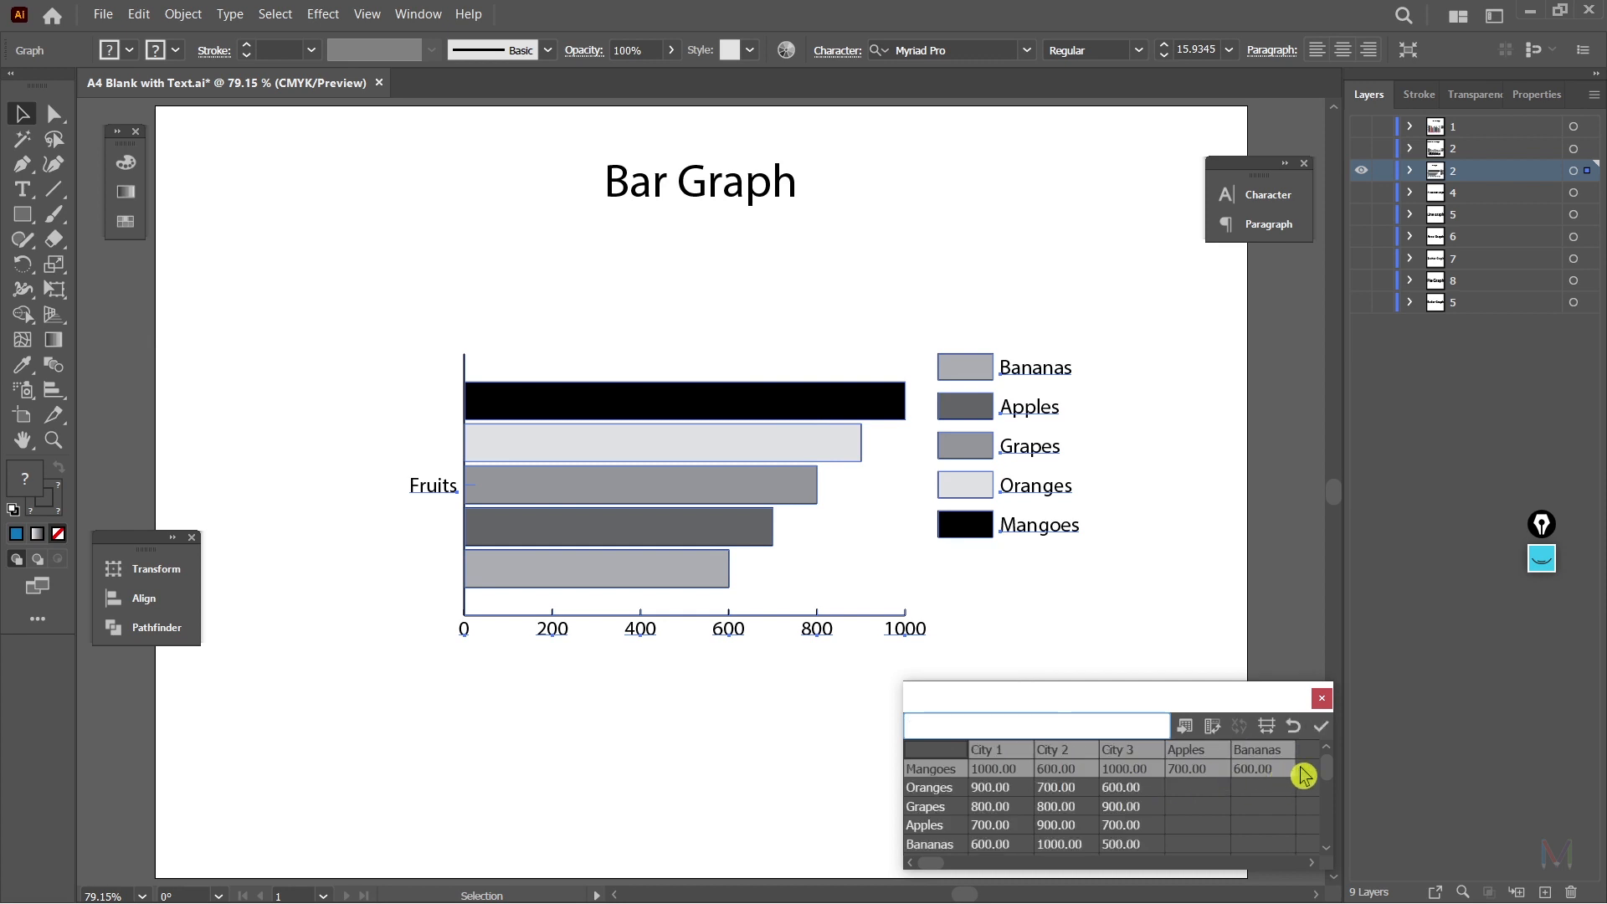
{"action": "left_click_drag", "start_coordinate": [1193, 750], "coordinate": [1225, 634]}
{"action": "key", "text": "Delete"}
{"action": "left_click", "coordinate": [1303, 634]}
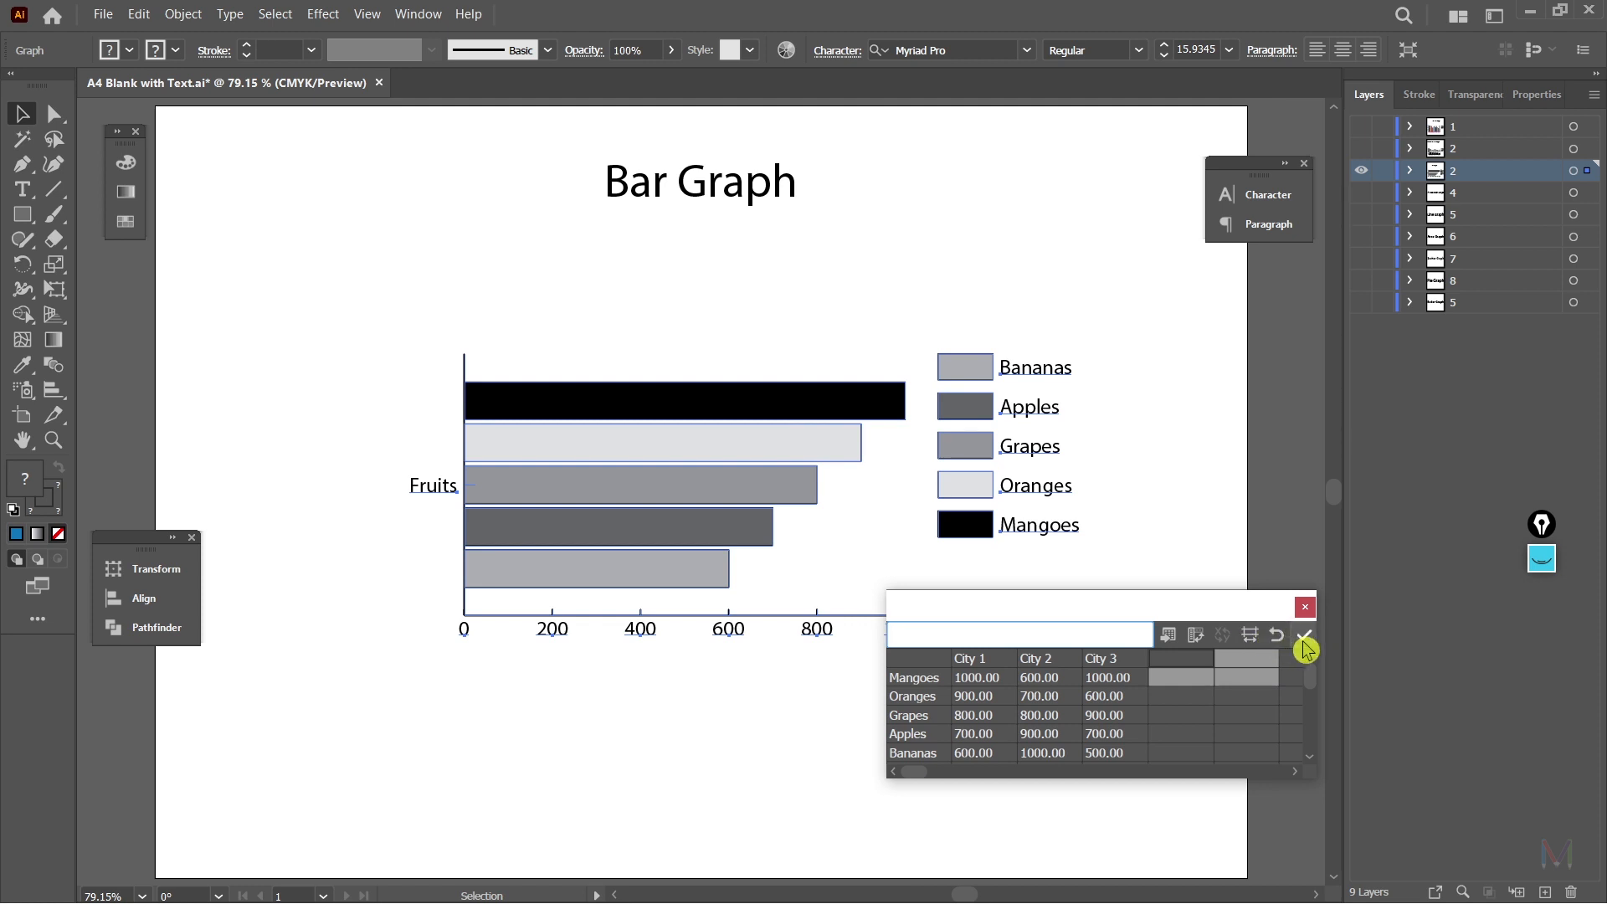
{"action": "left_click_drag", "start_coordinate": [1011, 609], "coordinate": [983, 688]}
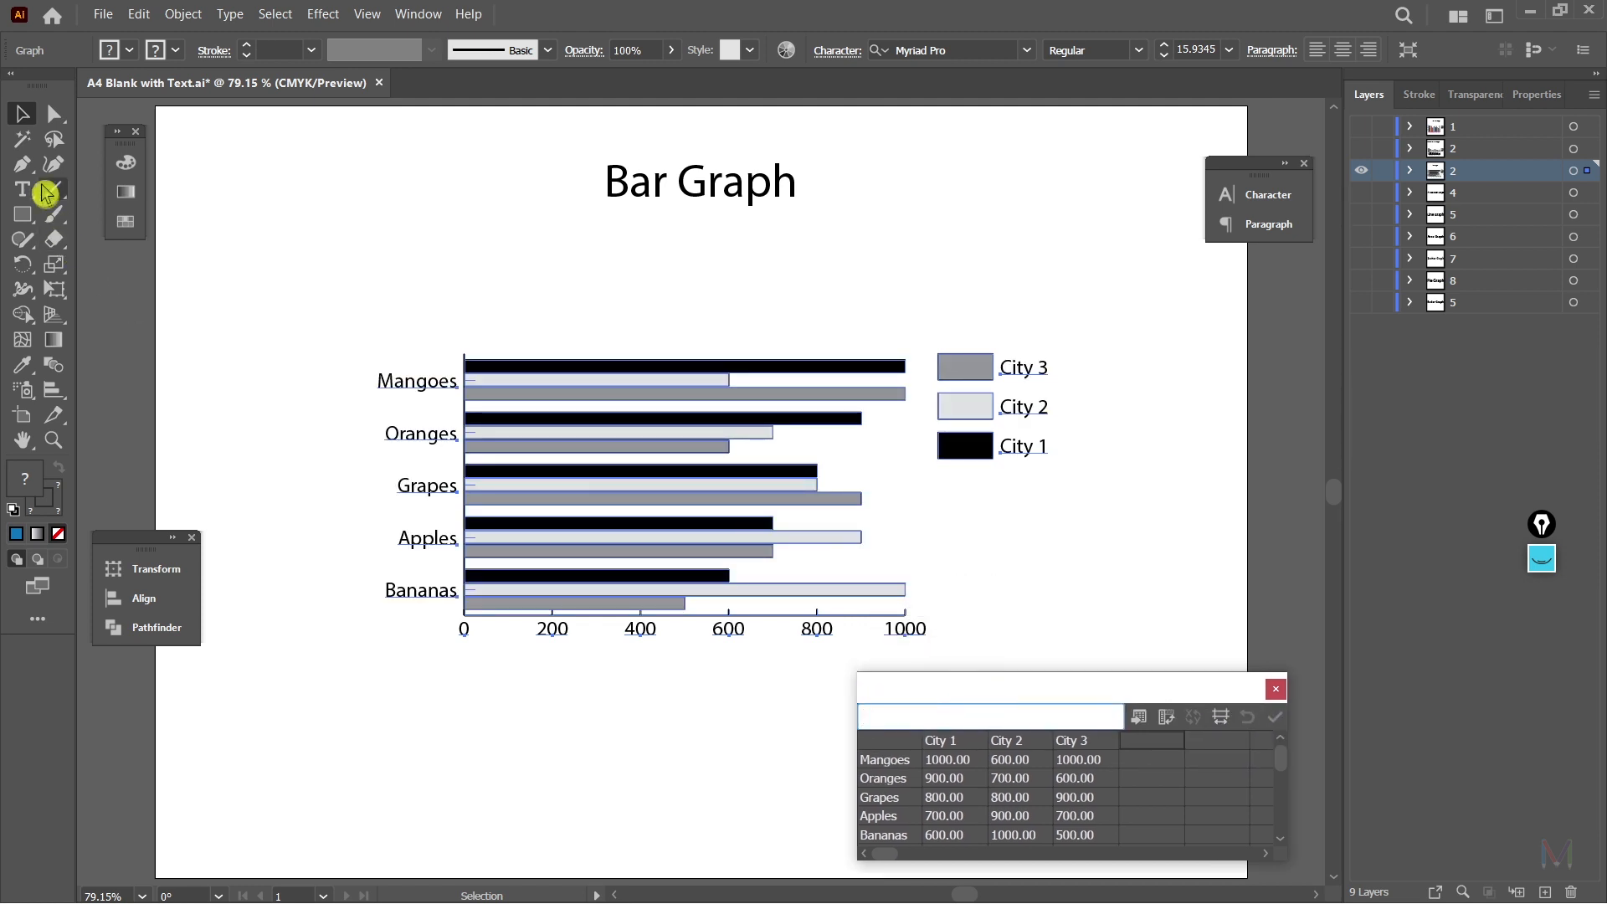
{"action": "left_click", "coordinate": [22, 112]}
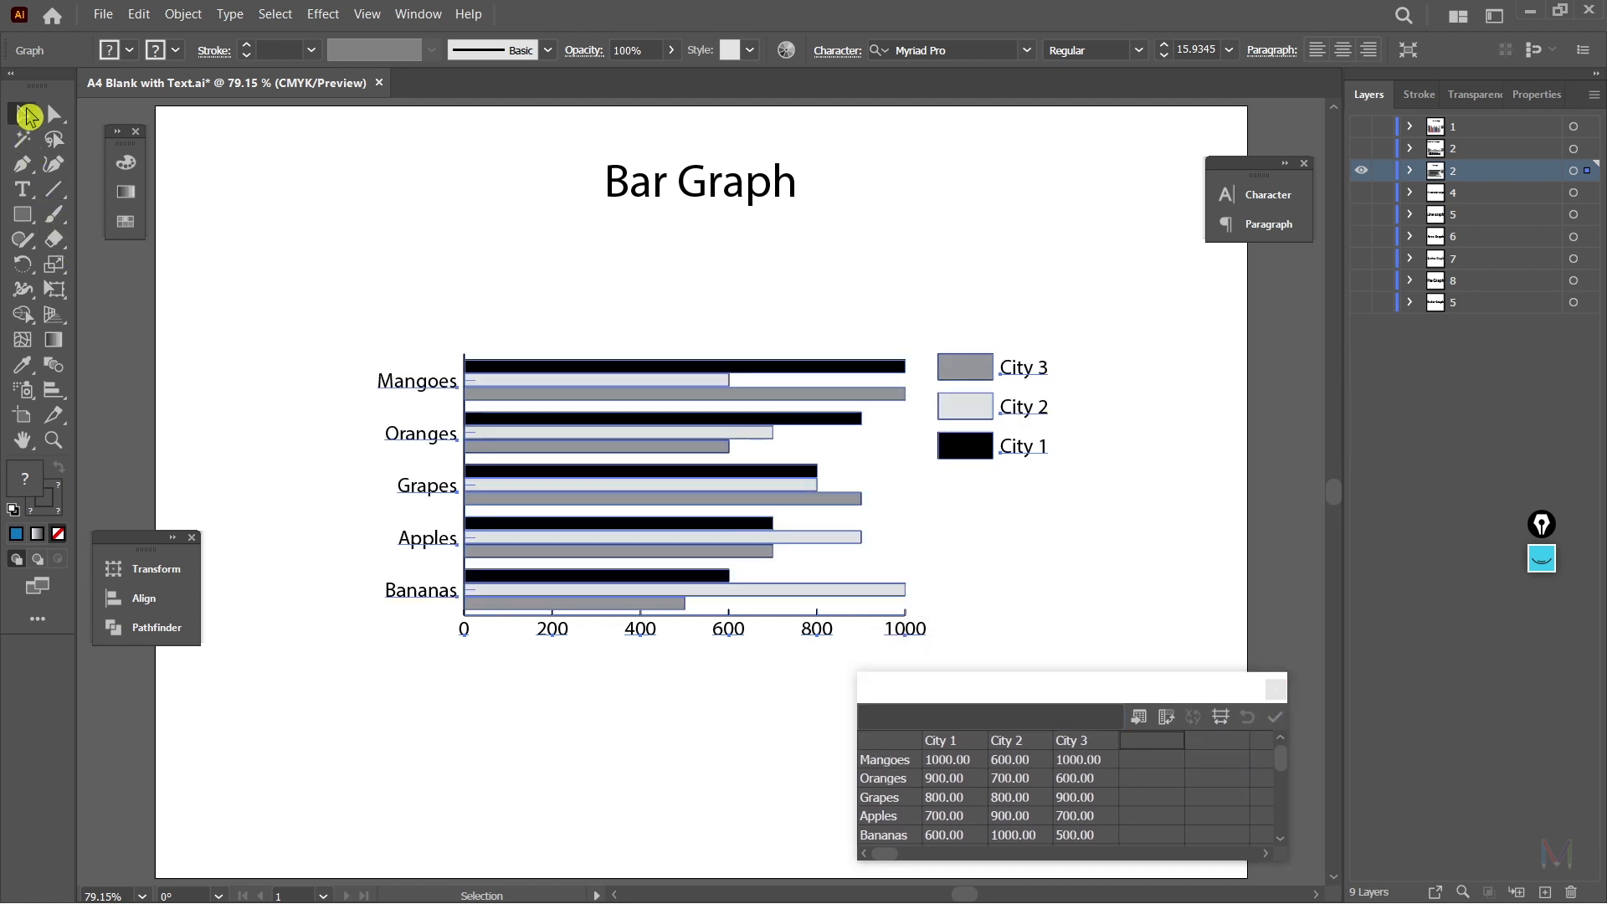
{"action": "left_click", "coordinate": [1089, 532]}
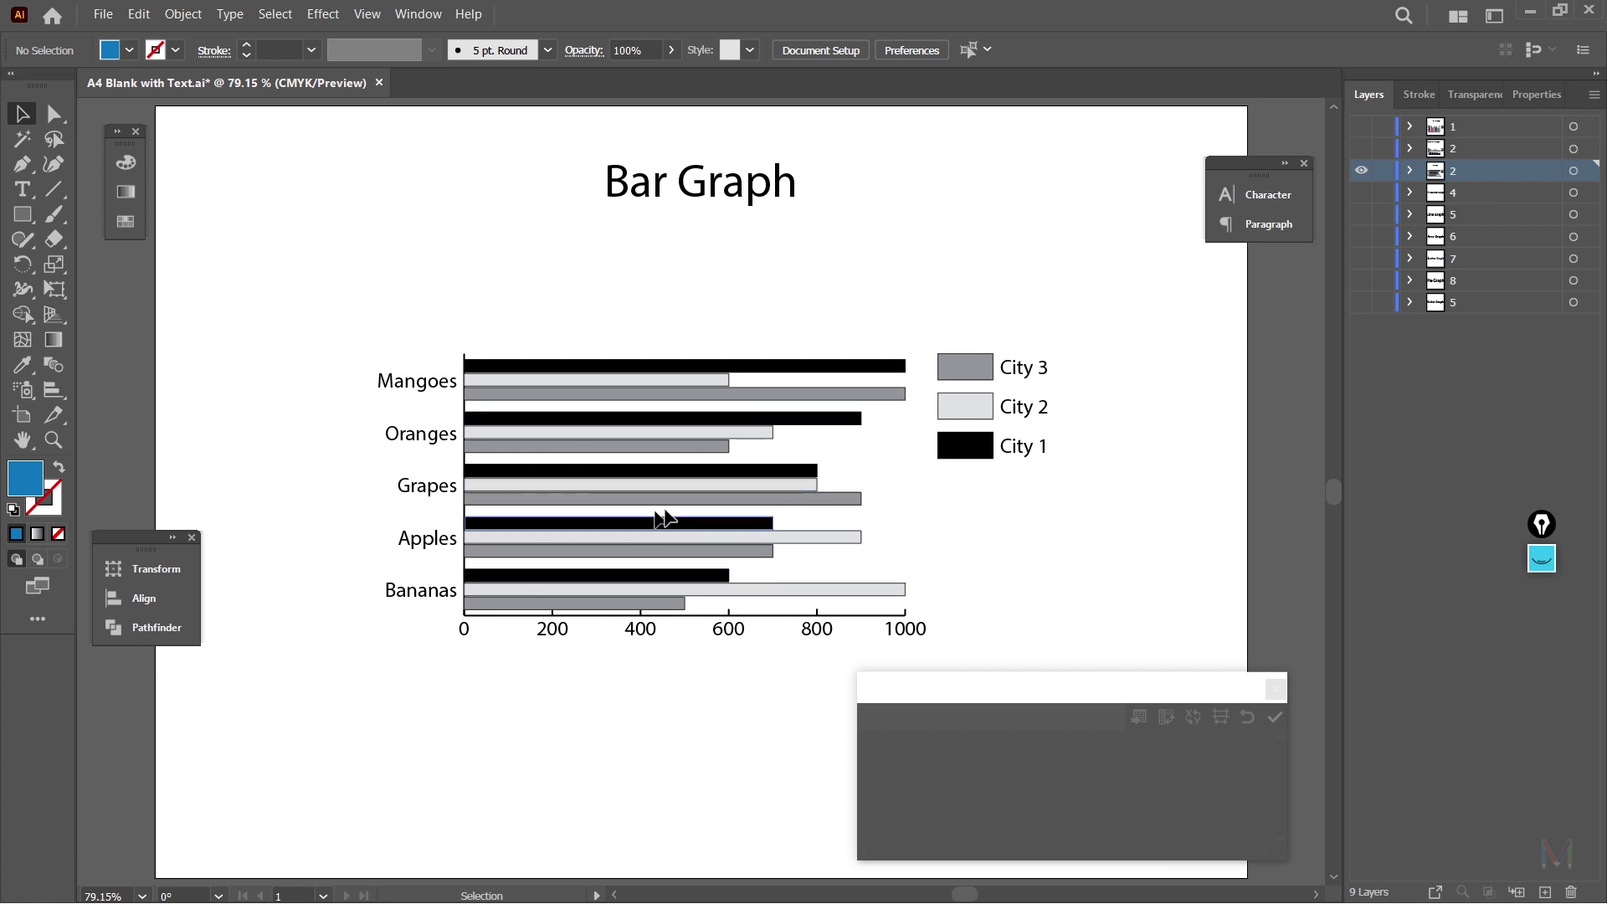
Step: Reselect the bar graph, transpose its three-city data, apply the change and deselect the graph
{"action": "left_click", "coordinate": [1147, 704]}
{"action": "left_click", "coordinate": [699, 418]}
{"action": "left_click", "coordinate": [1164, 719]}
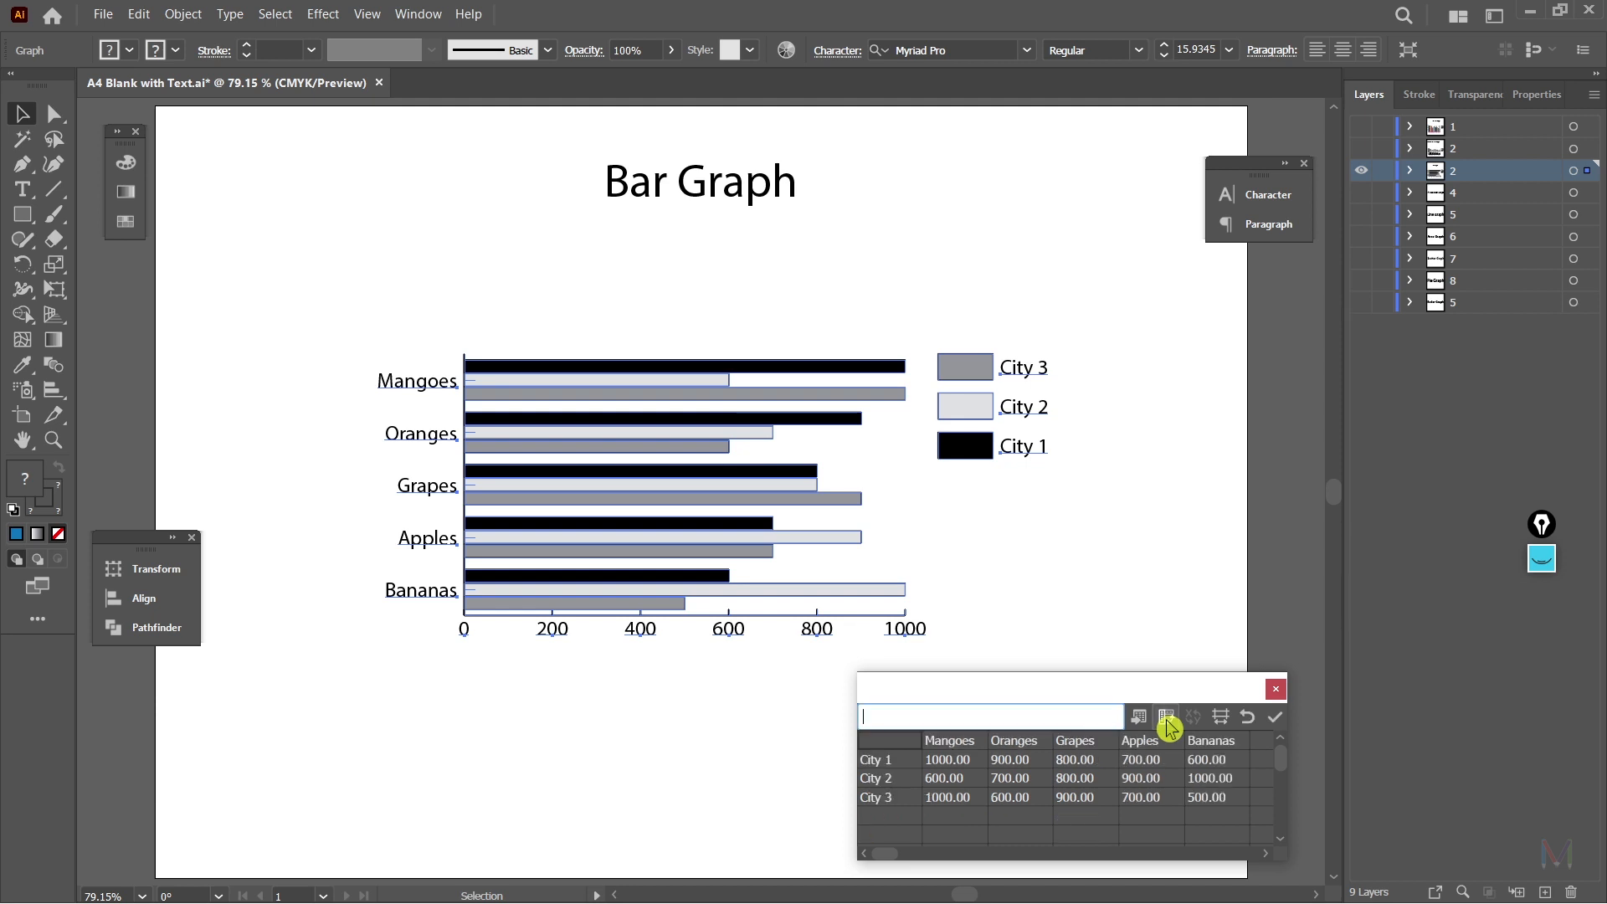
{"action": "left_click", "coordinate": [1276, 725]}
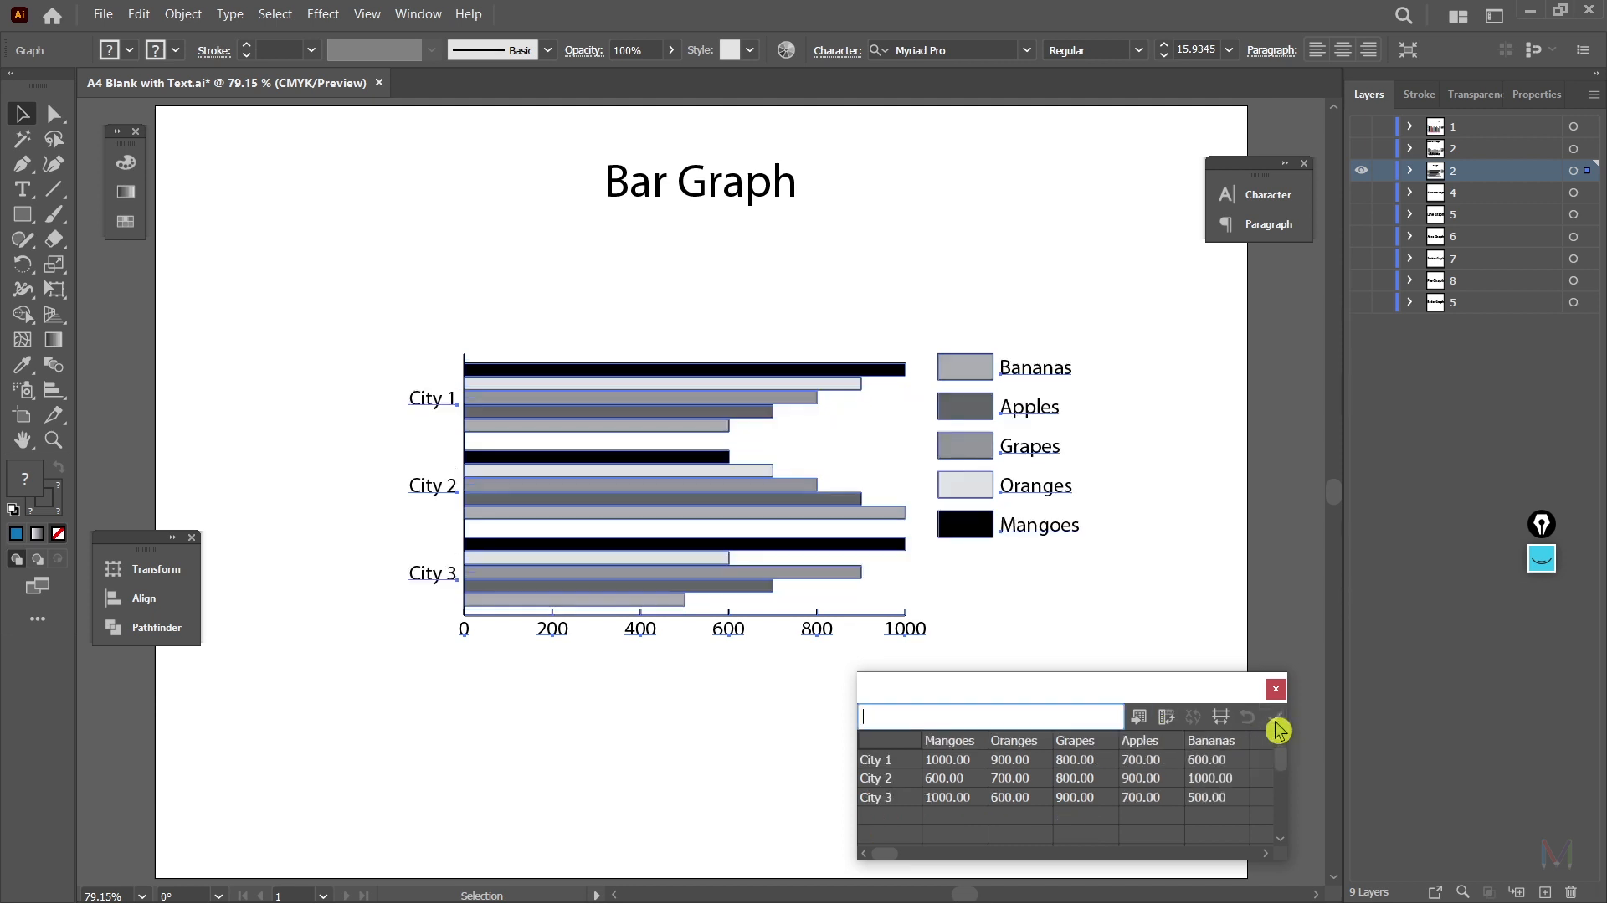
{"action": "left_click", "coordinate": [1207, 591]}
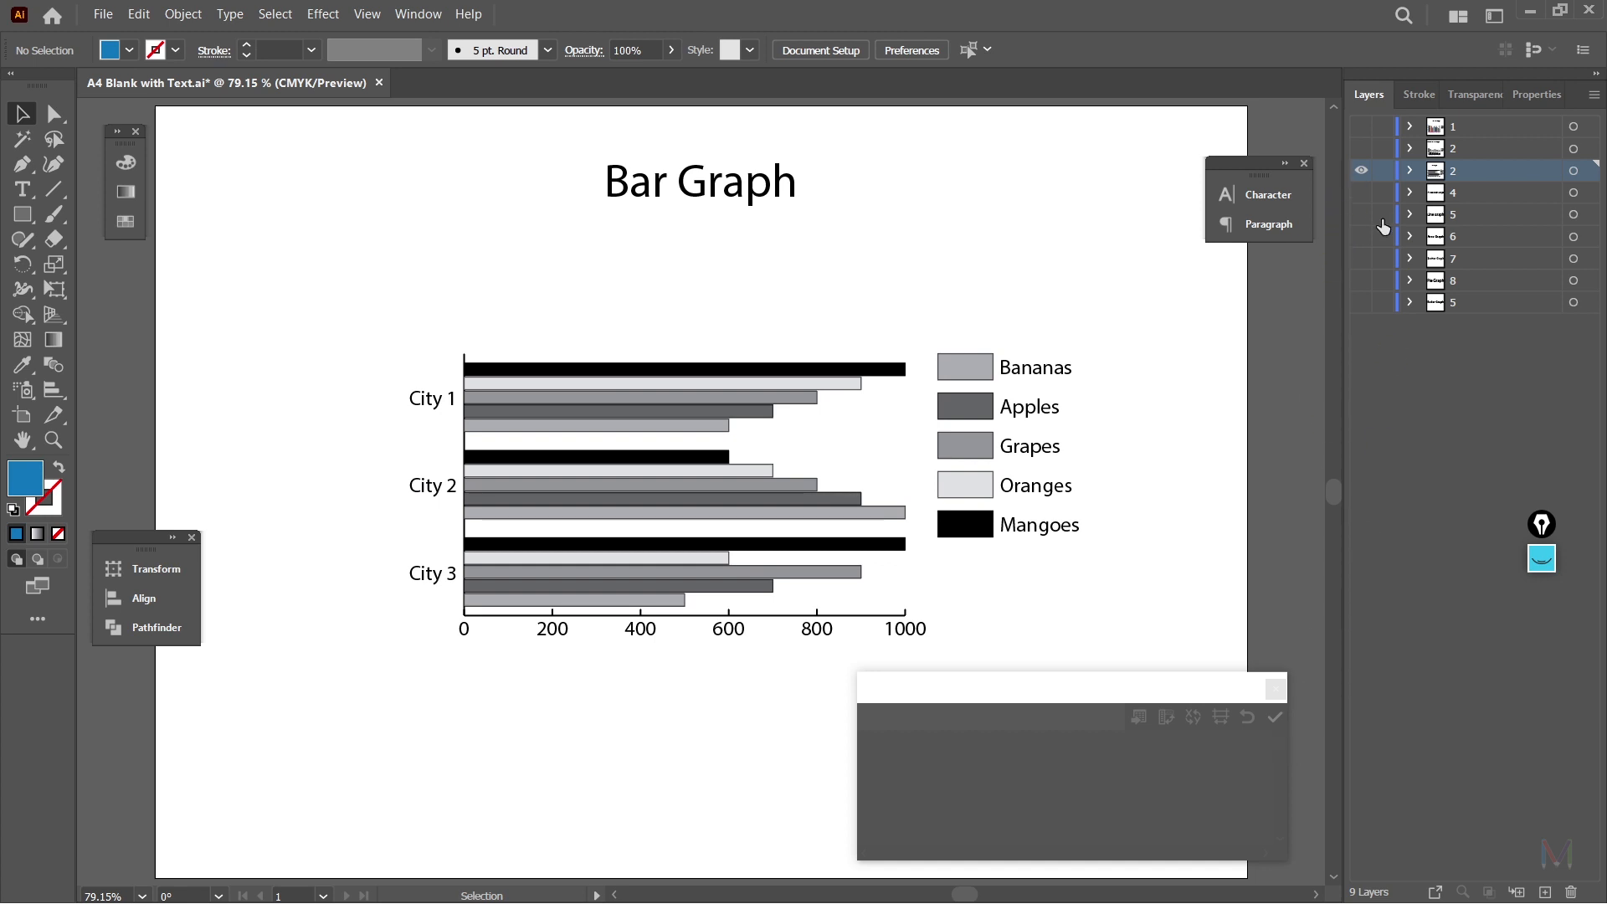
Step: Hide the Bar Graph layer, and show and activate layer 4 with the Stacked Bar Graph title
{"action": "left_click", "coordinate": [1362, 170]}
{"action": "left_click", "coordinate": [1362, 193]}
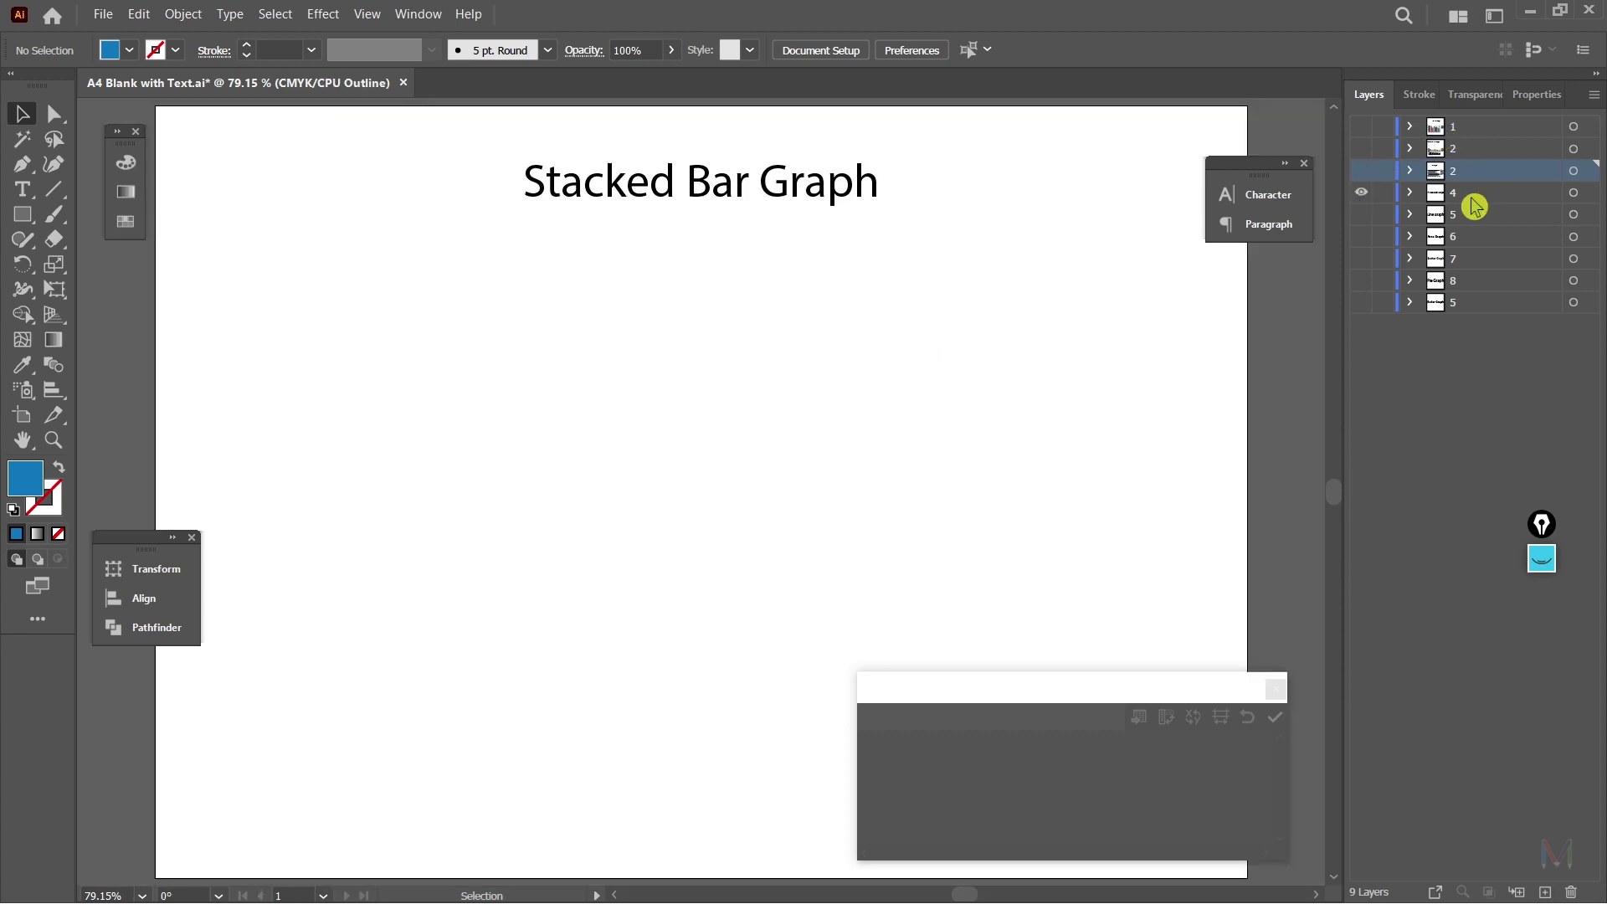
{"action": "left_click", "coordinate": [1474, 206]}
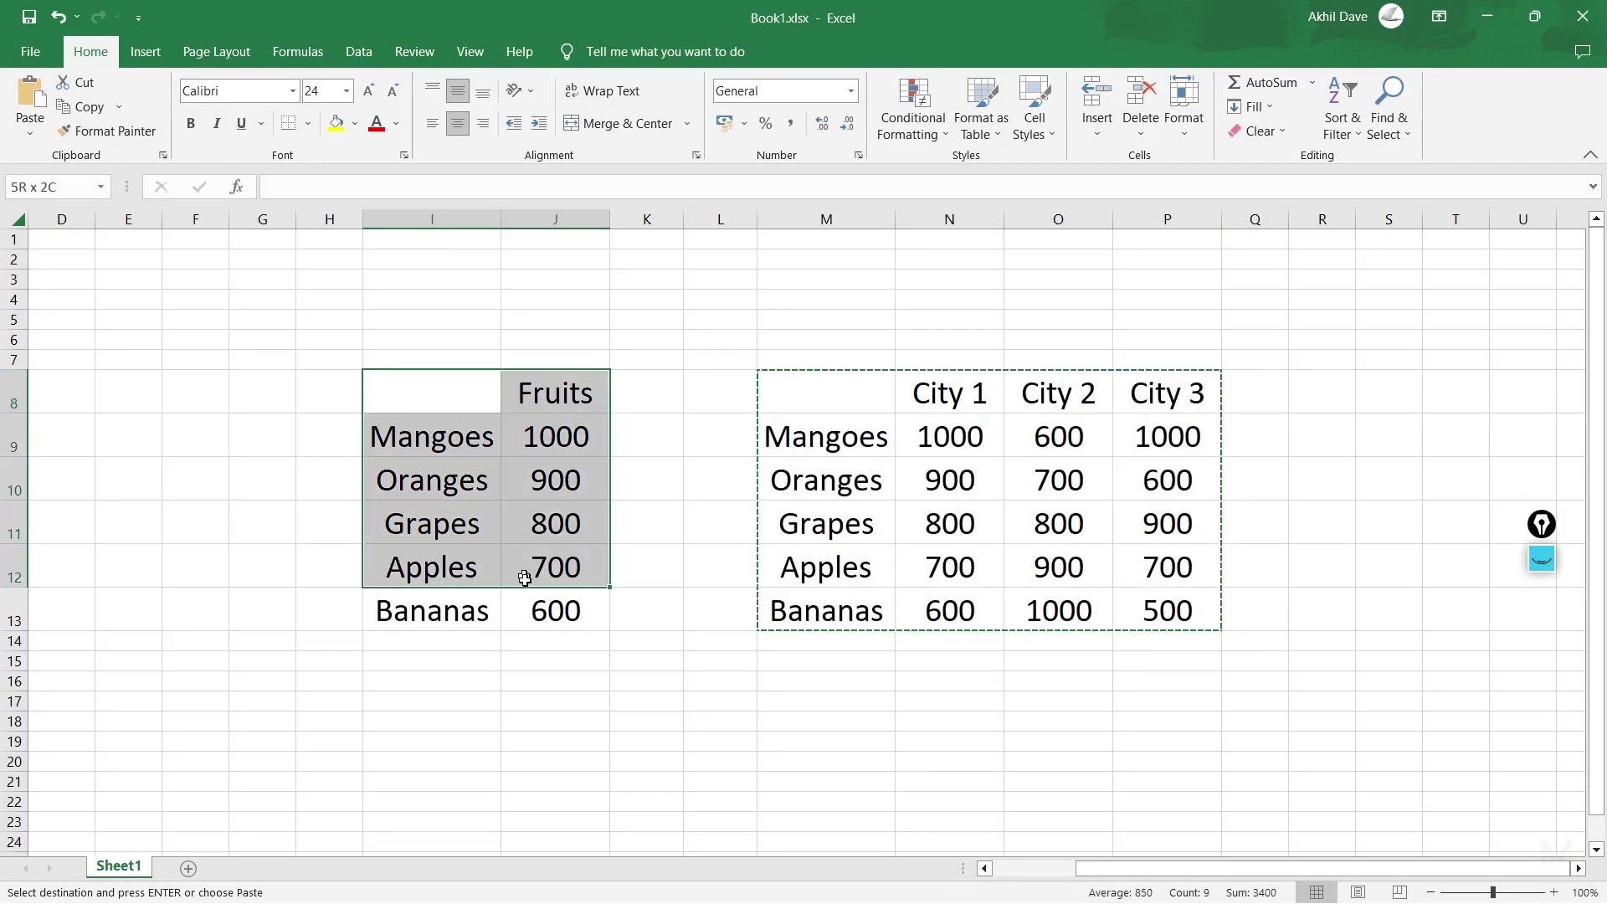
Step: Copy the Fruits table I8:J13 from the Excel workbook and return to Illustrator
{"action": "left_click_drag", "start_coordinate": [520, 574], "coordinate": [566, 603]}
{"action": "key", "text": "ctrl+c"}
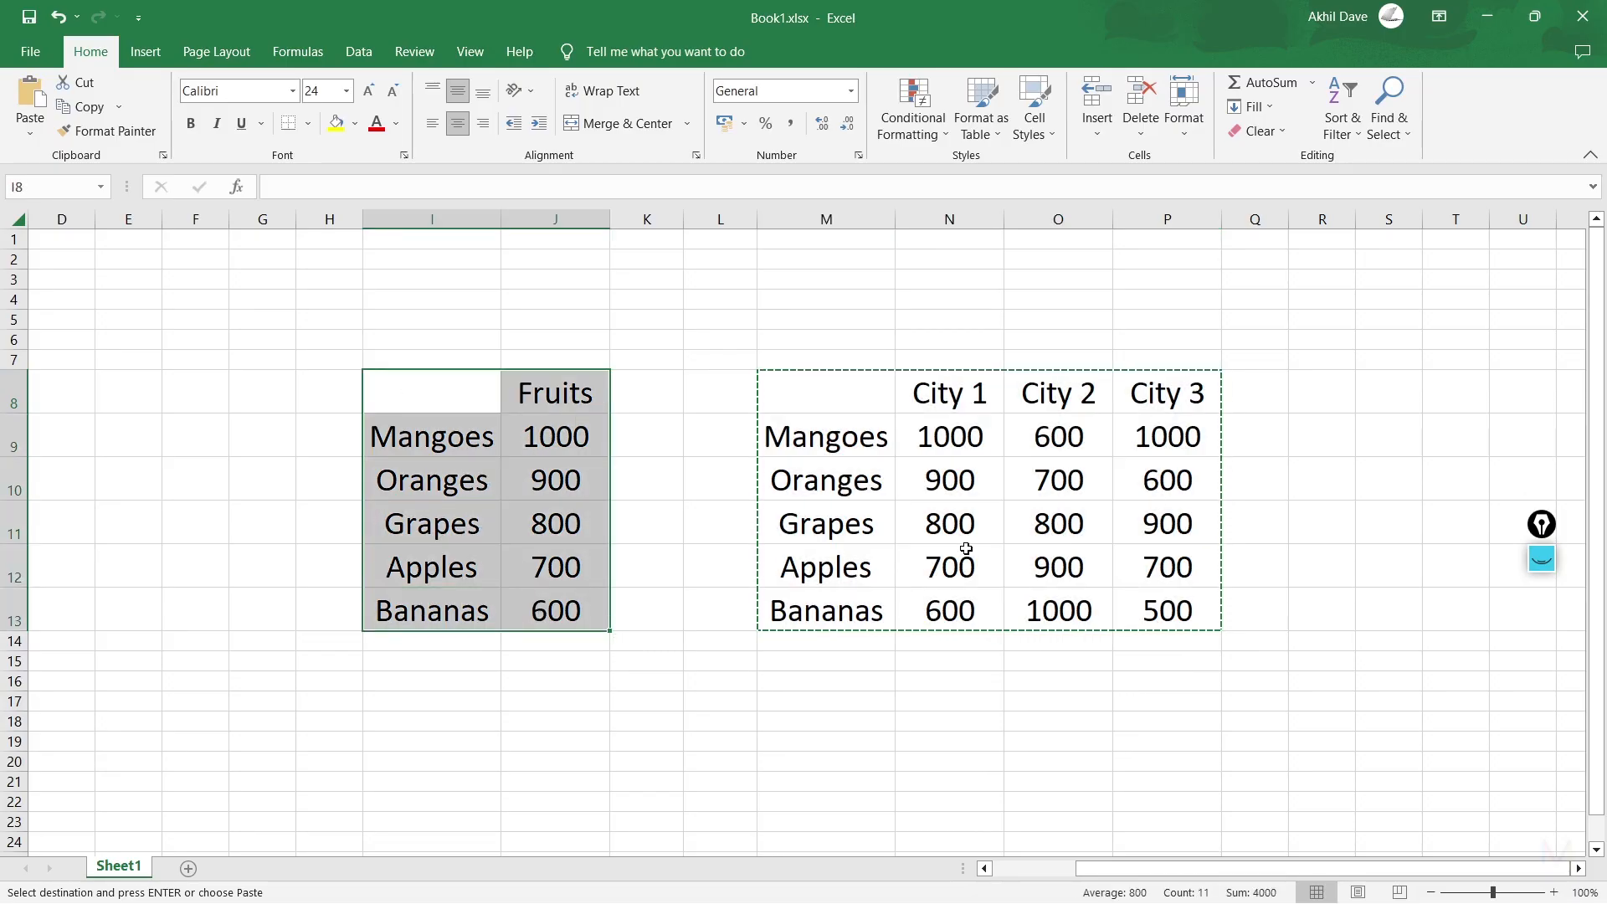
{"action": "key", "text": "alt+Tab"}
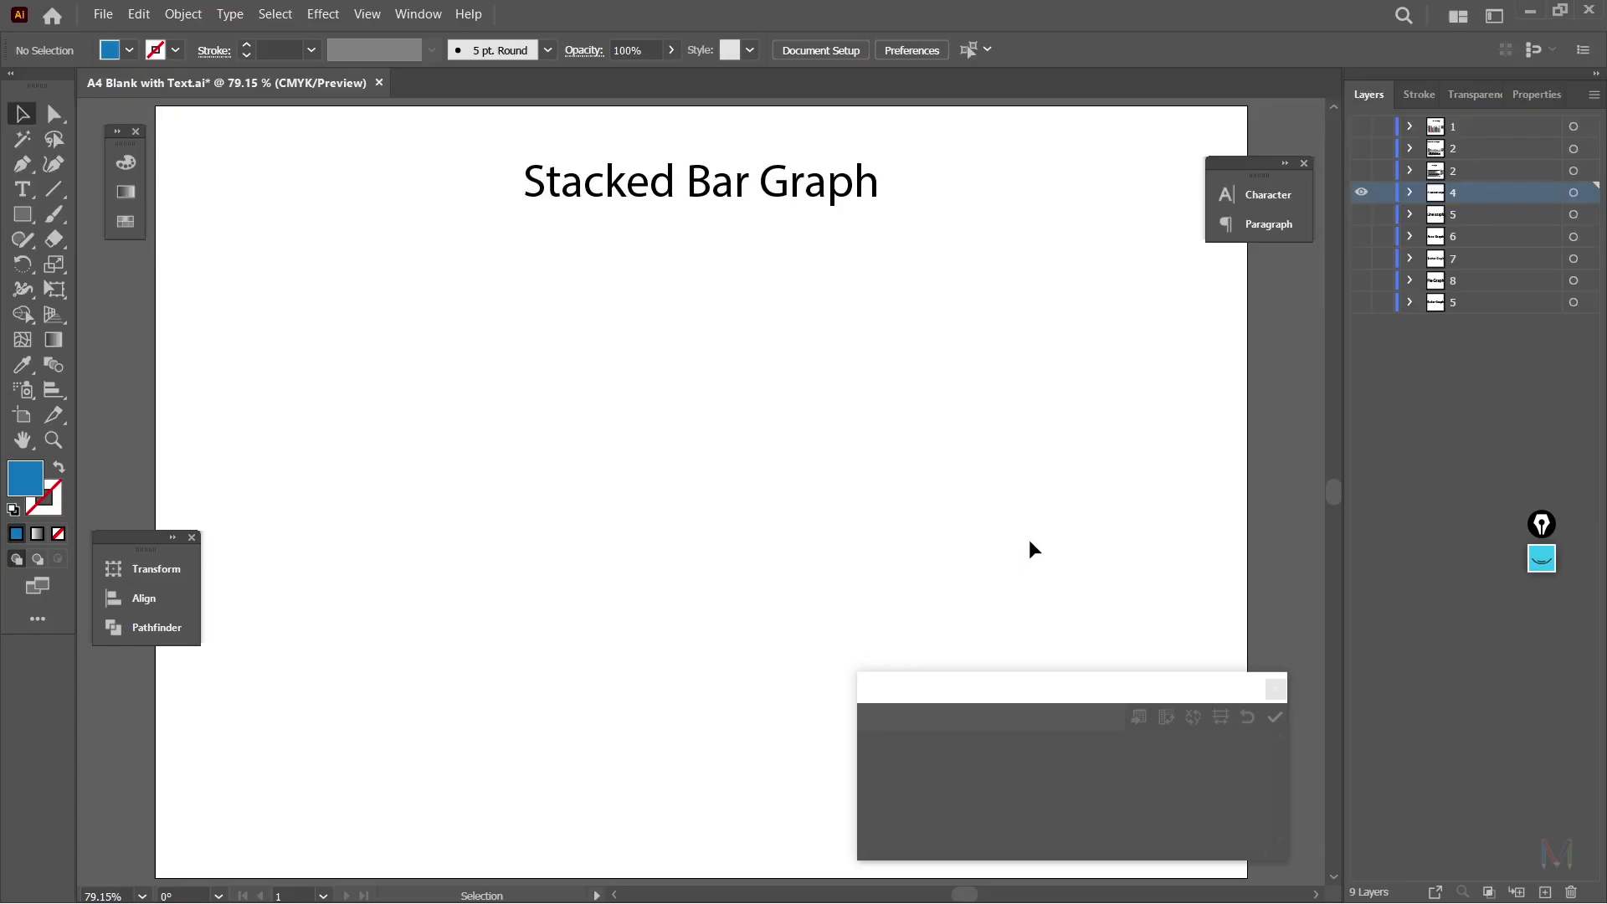
Step: Draw a stacked bar graph below the Stacked Bar Graph title and apply the copied Fruits data to it
{"action": "left_click", "coordinate": [55, 387]}
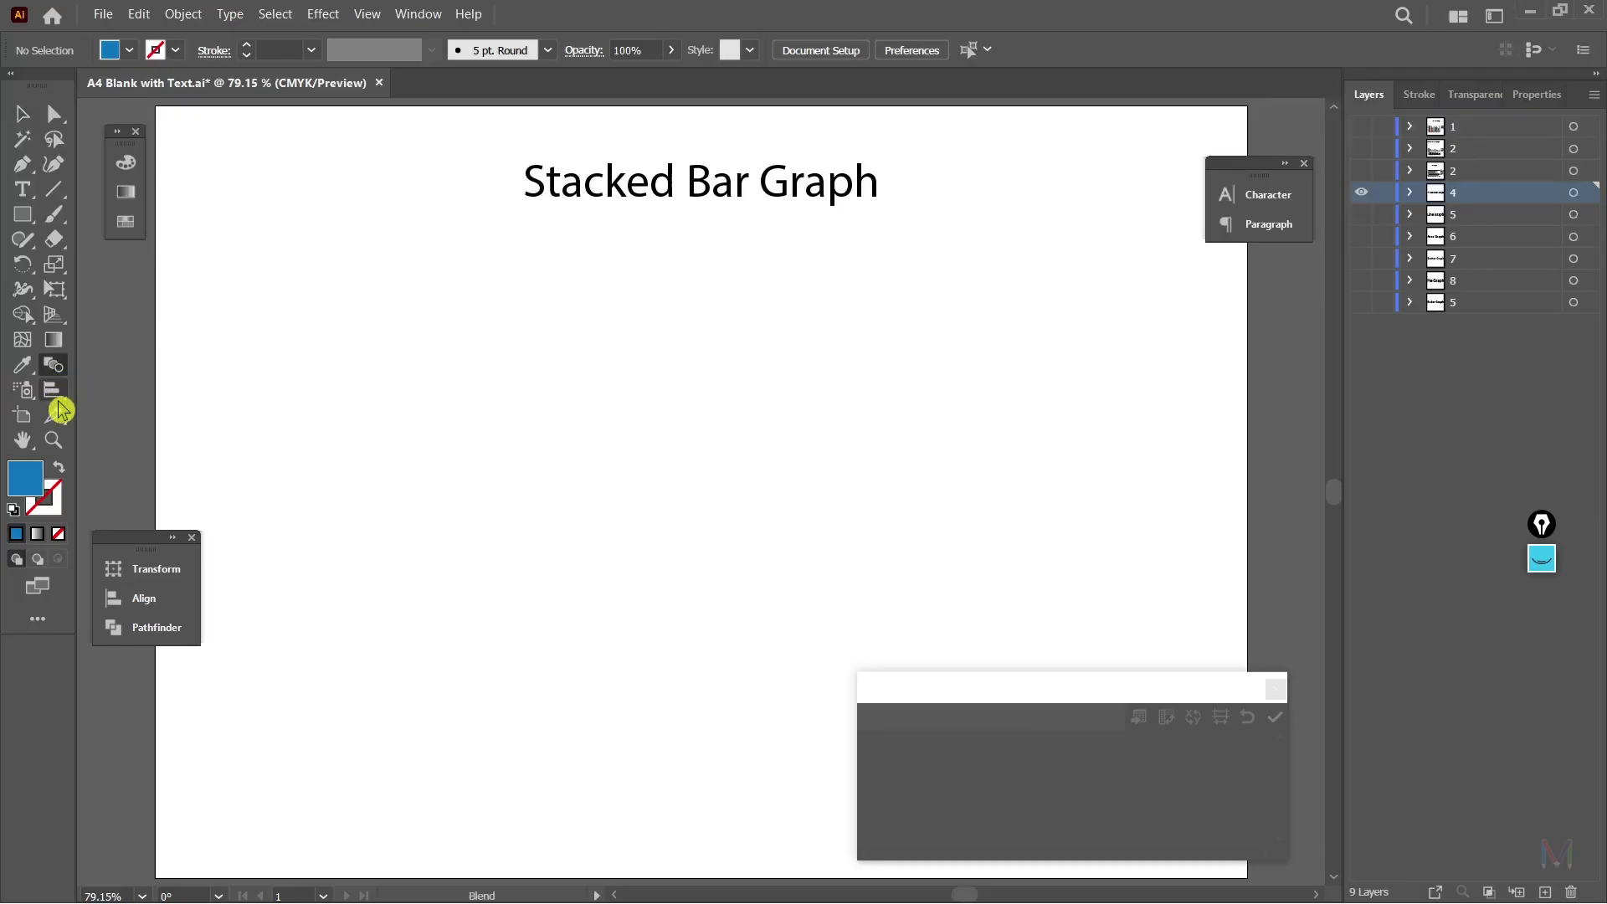
{"action": "left_click_drag", "start_coordinate": [59, 405], "coordinate": [176, 467]}
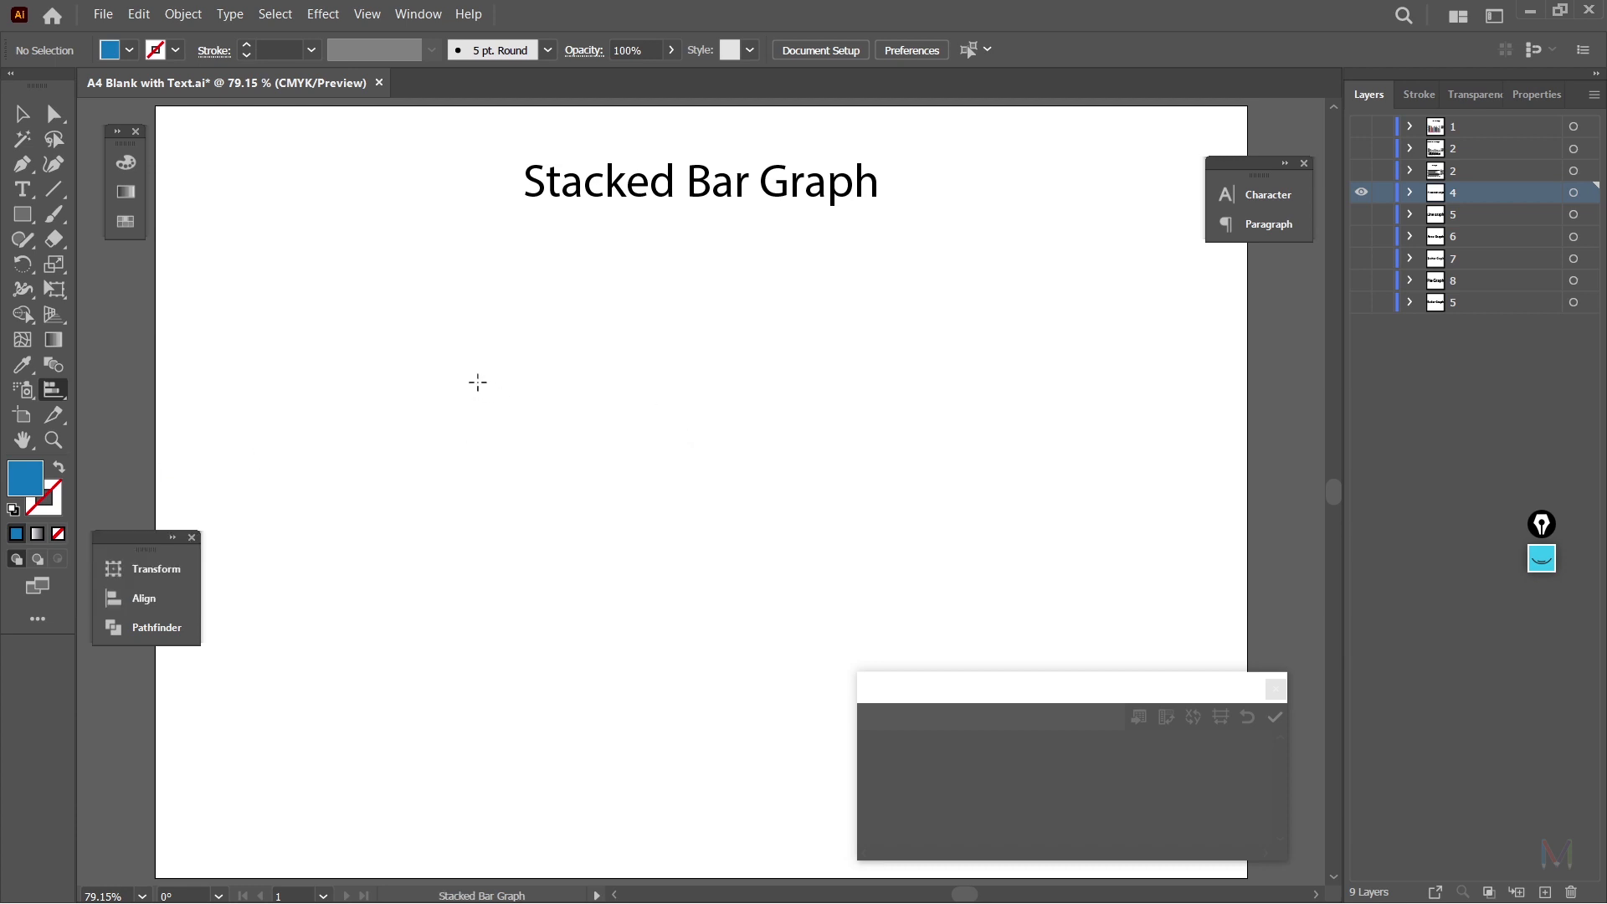
{"action": "left_click_drag", "start_coordinate": [424, 343], "coordinate": [836, 574]}
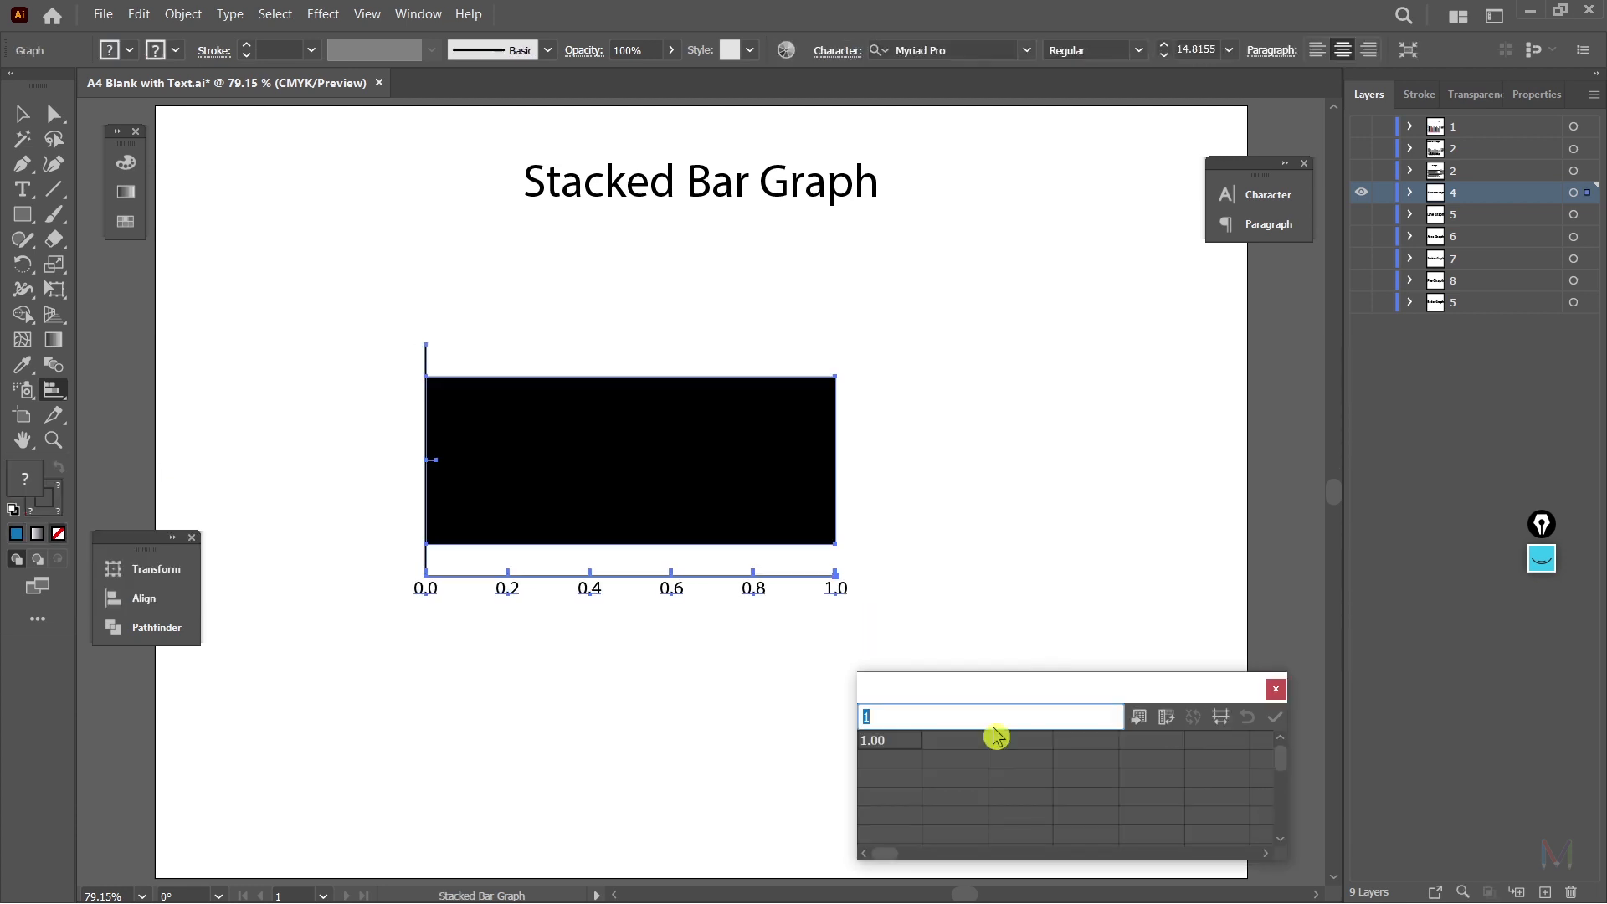
{"action": "key", "text": "ctrl+v"}
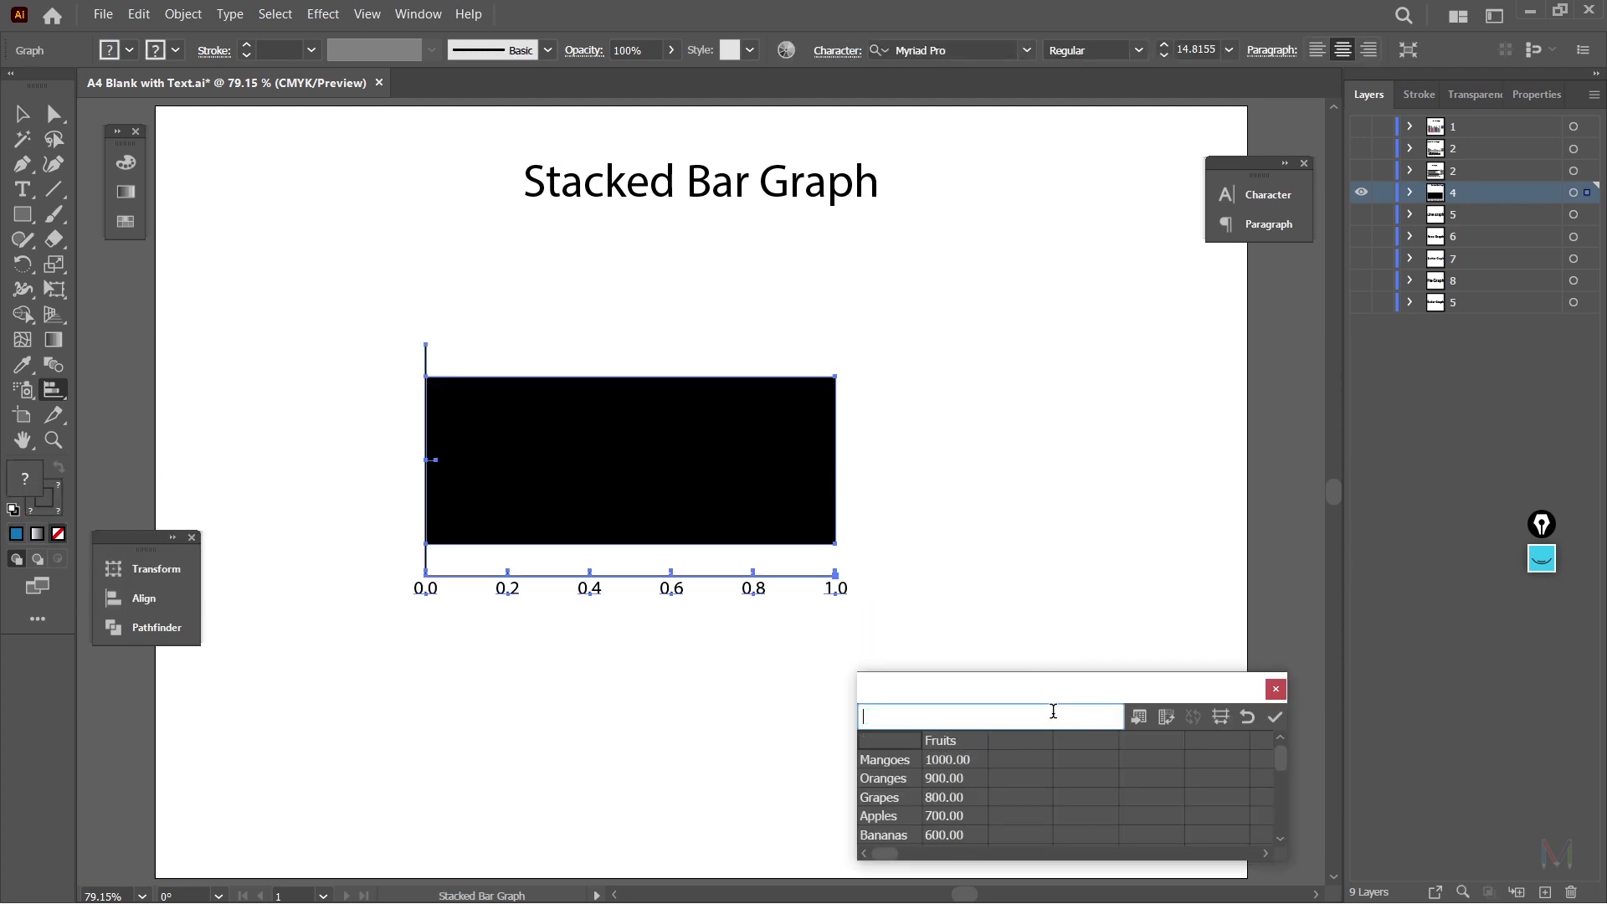
{"action": "left_click", "coordinate": [1274, 717]}
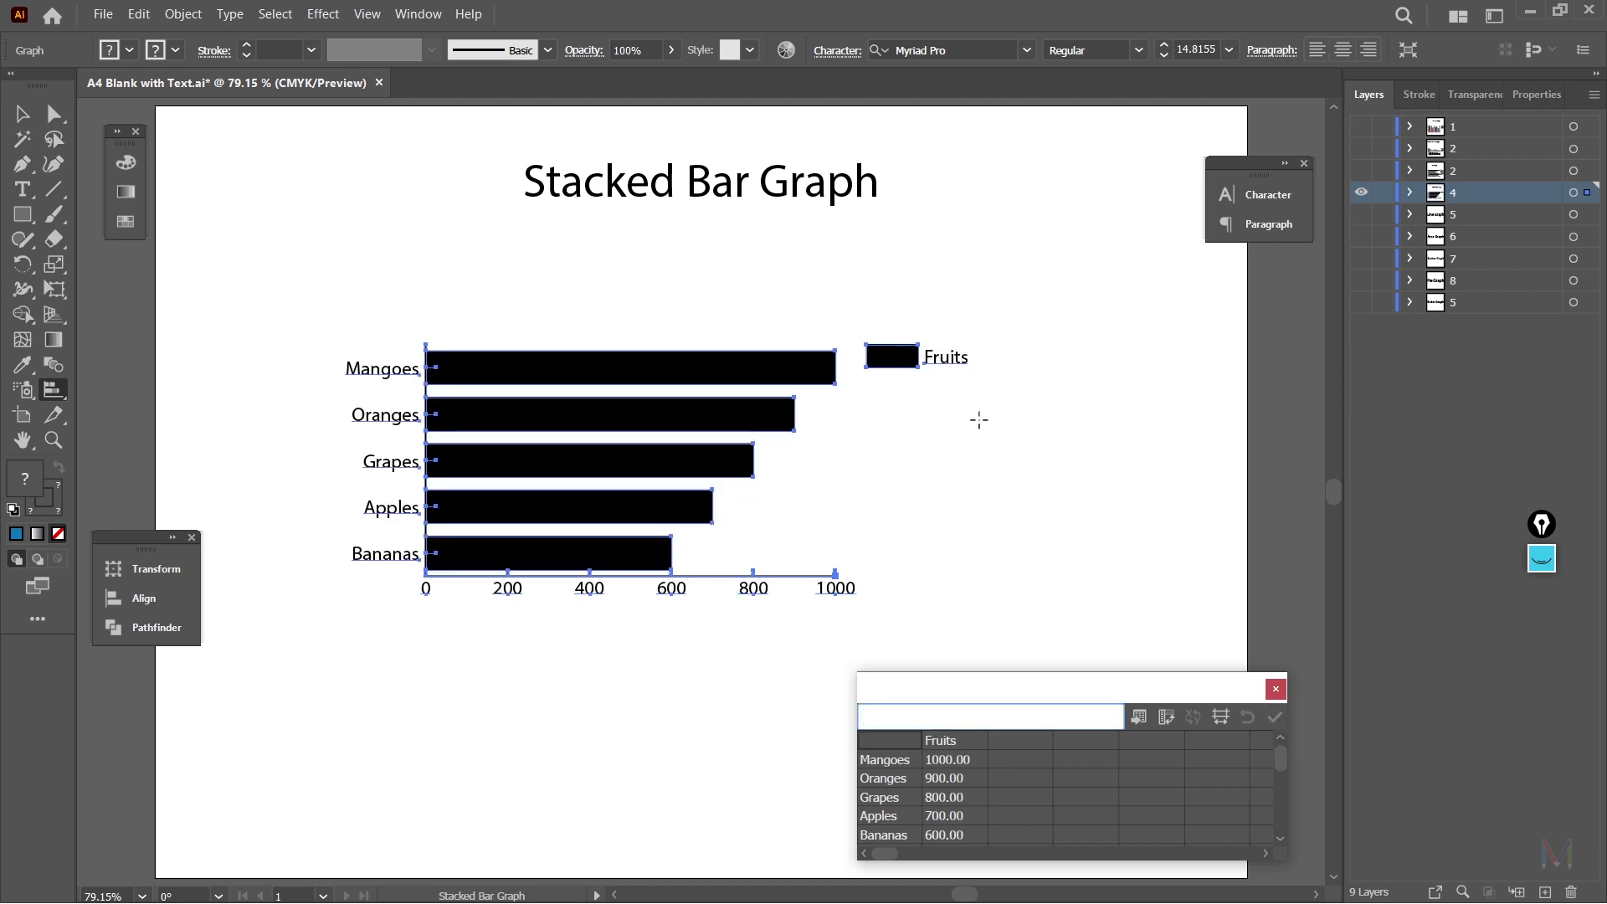
Step: Transpose the stacked bar graph's Fruits data, apply the change and deselect the graph
{"action": "left_click", "coordinate": [1173, 717]}
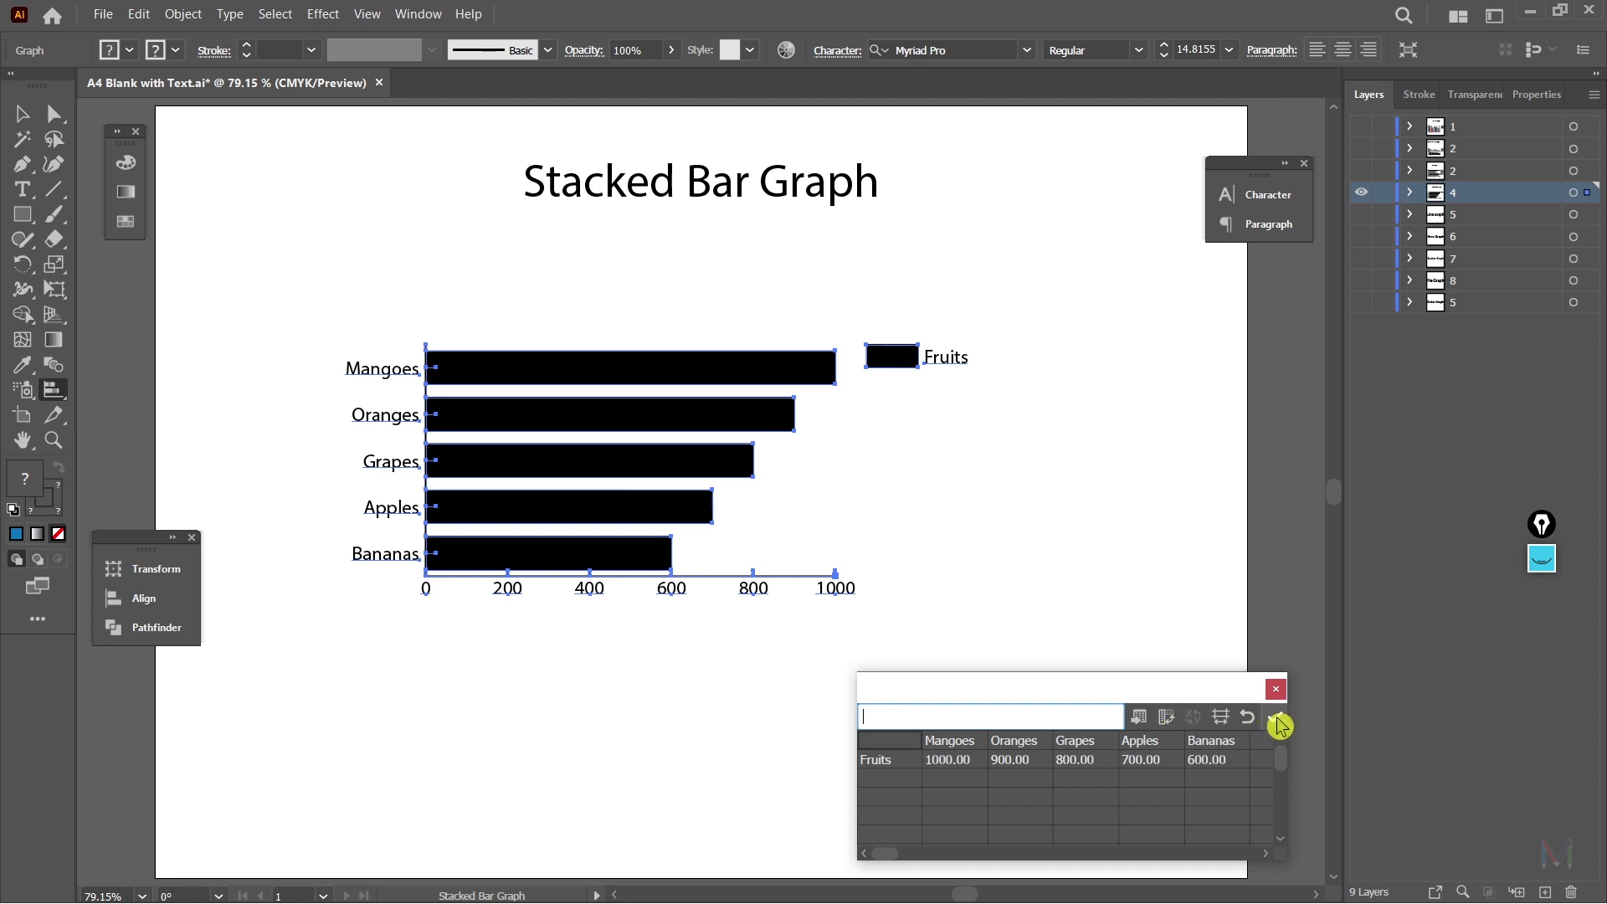
{"action": "left_click", "coordinate": [1275, 720]}
{"action": "left_click", "coordinate": [22, 113]}
{"action": "left_click", "coordinate": [1226, 477]}
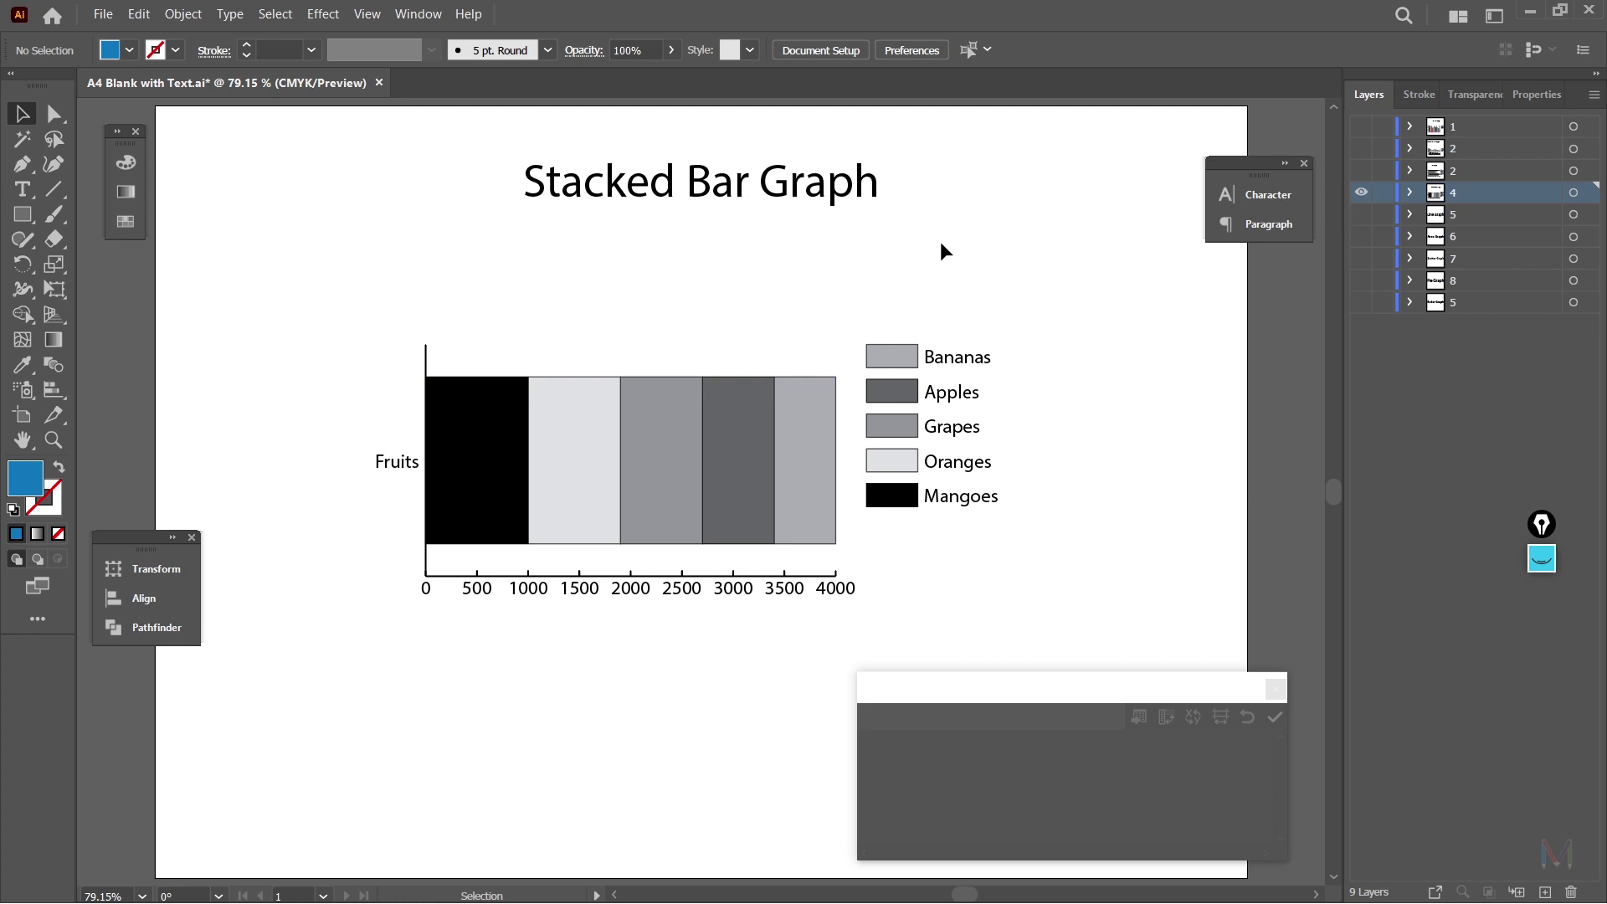
{"action": "left_click", "coordinate": [462, 450]}
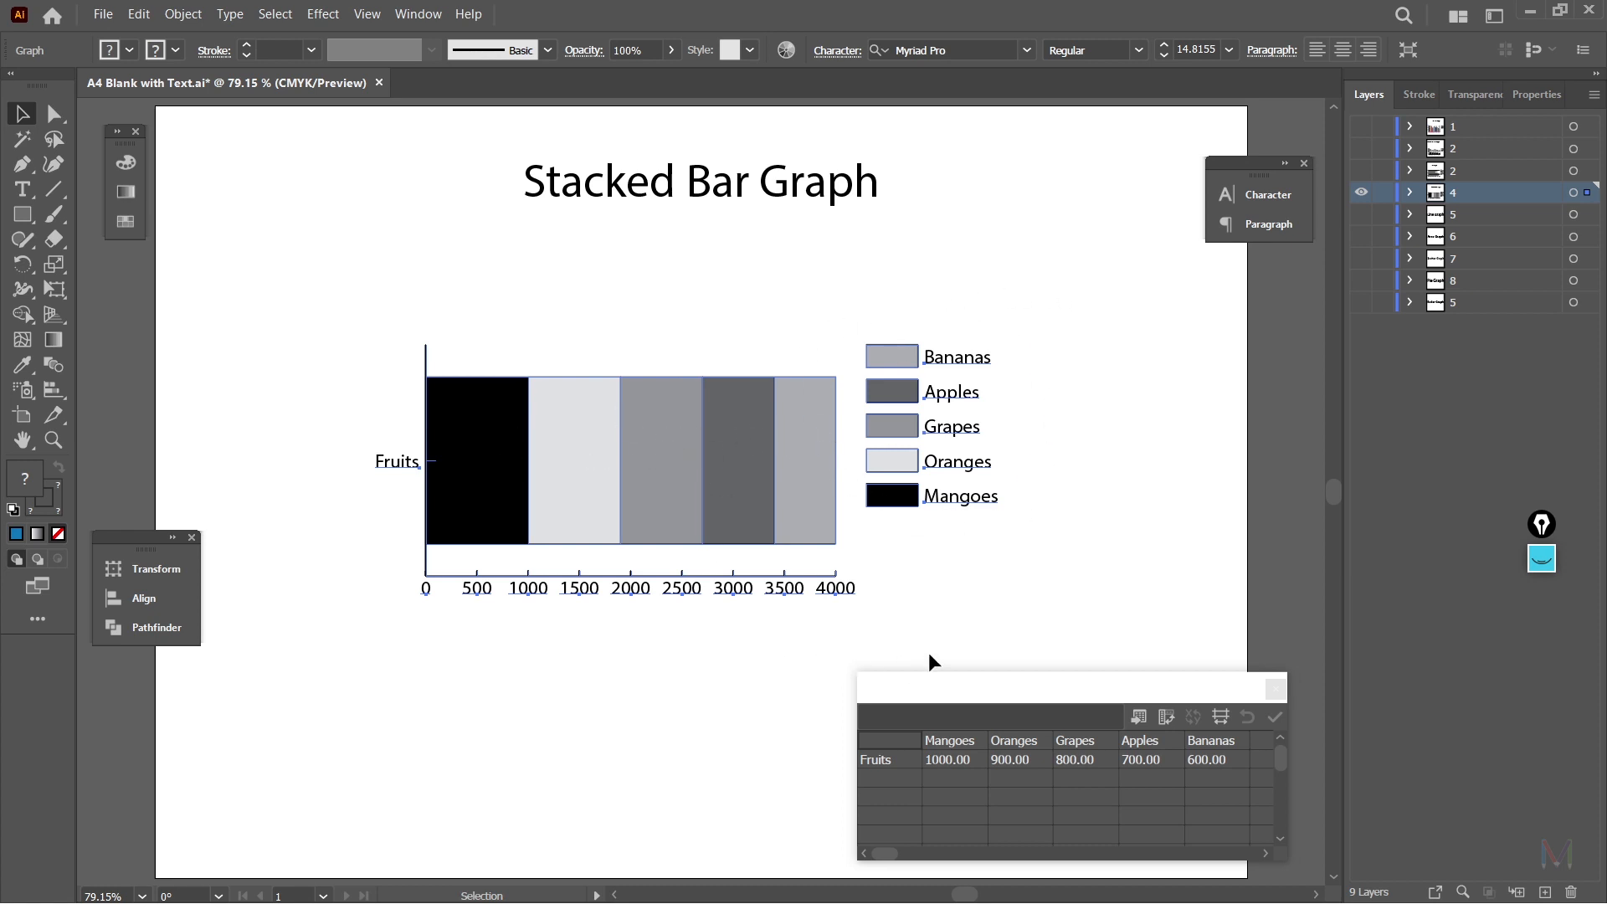
{"action": "left_click", "coordinate": [1007, 581]}
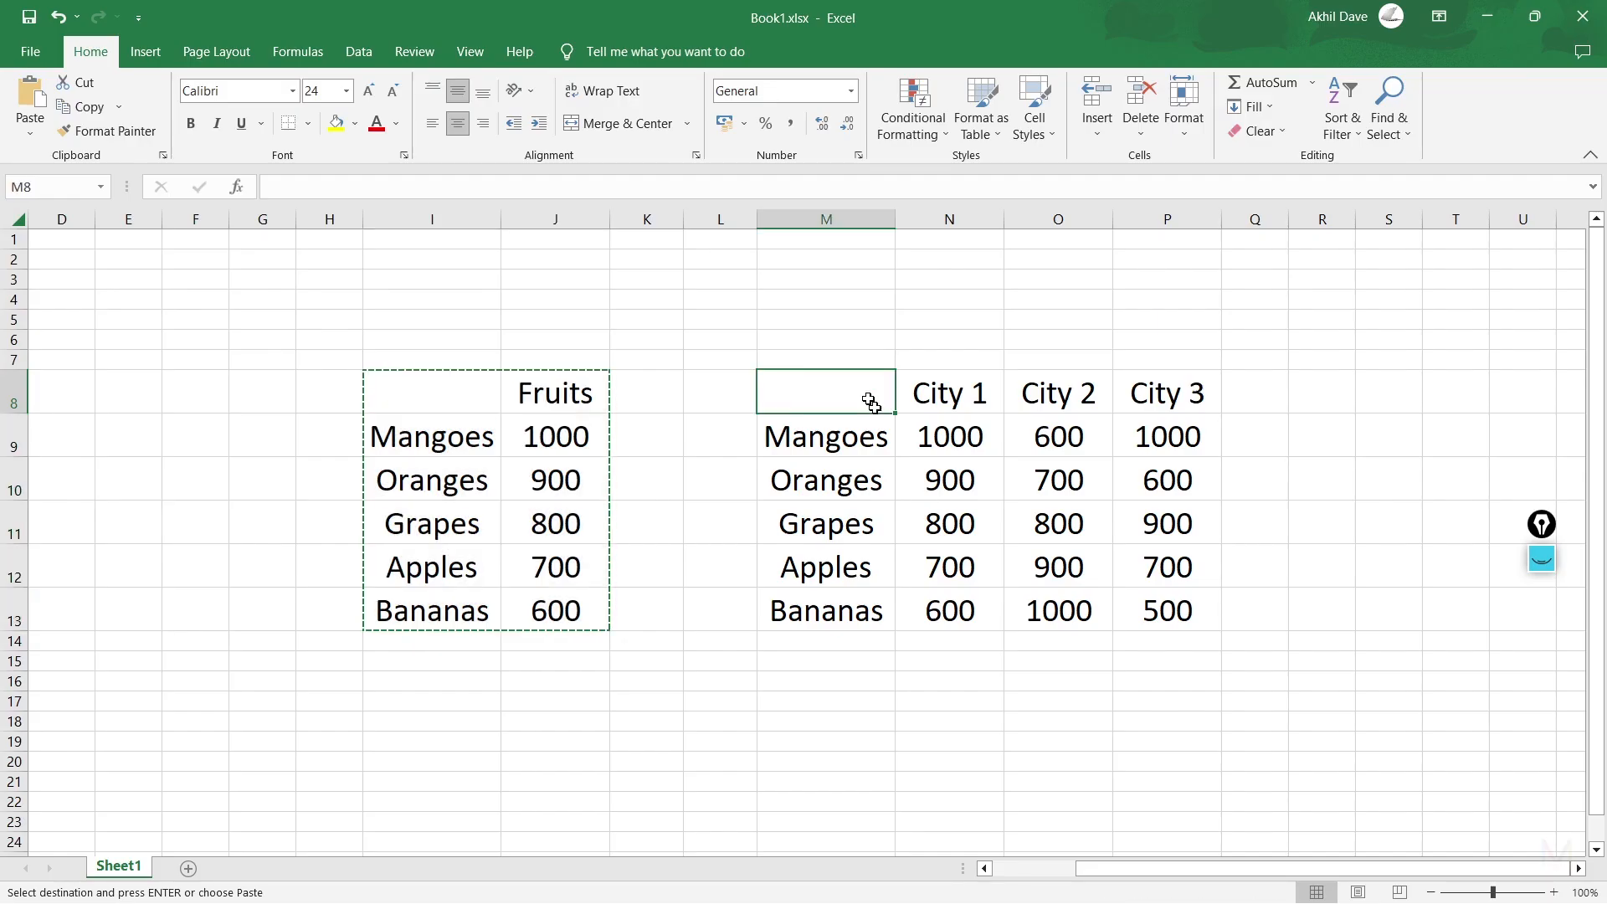
Step: Copy the city fruit table M8:P13 from Excel and replace the stacked bar graph's data in Illustrator with it, applying the change
{"action": "left_click_drag", "start_coordinate": [867, 402], "coordinate": [1159, 610]}
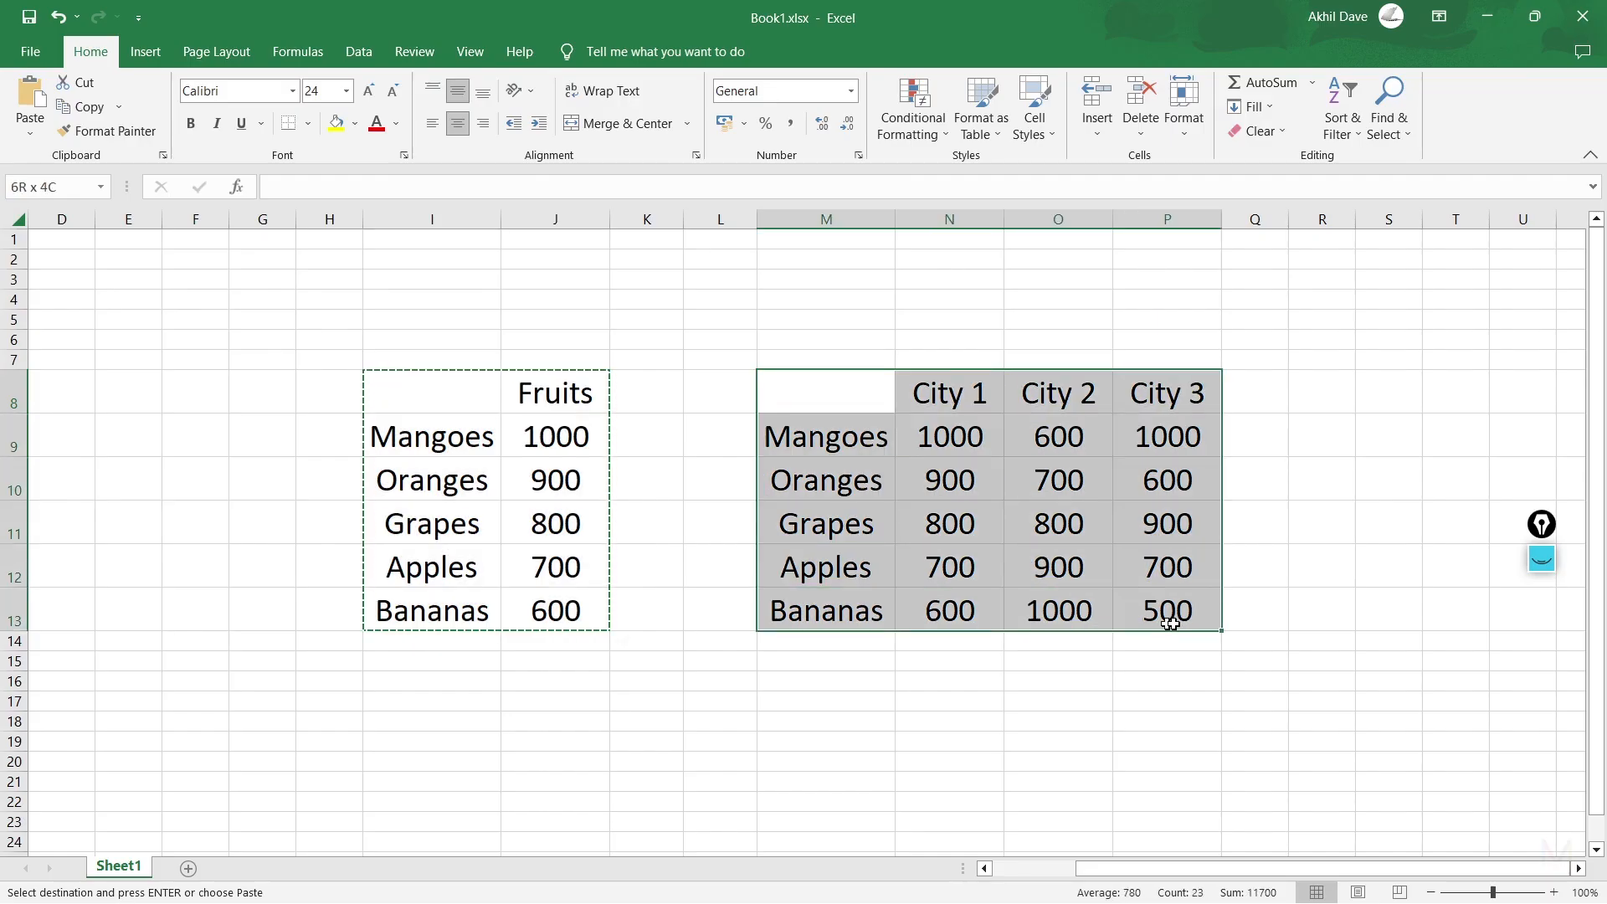
{"action": "key", "text": "ctrl+c"}
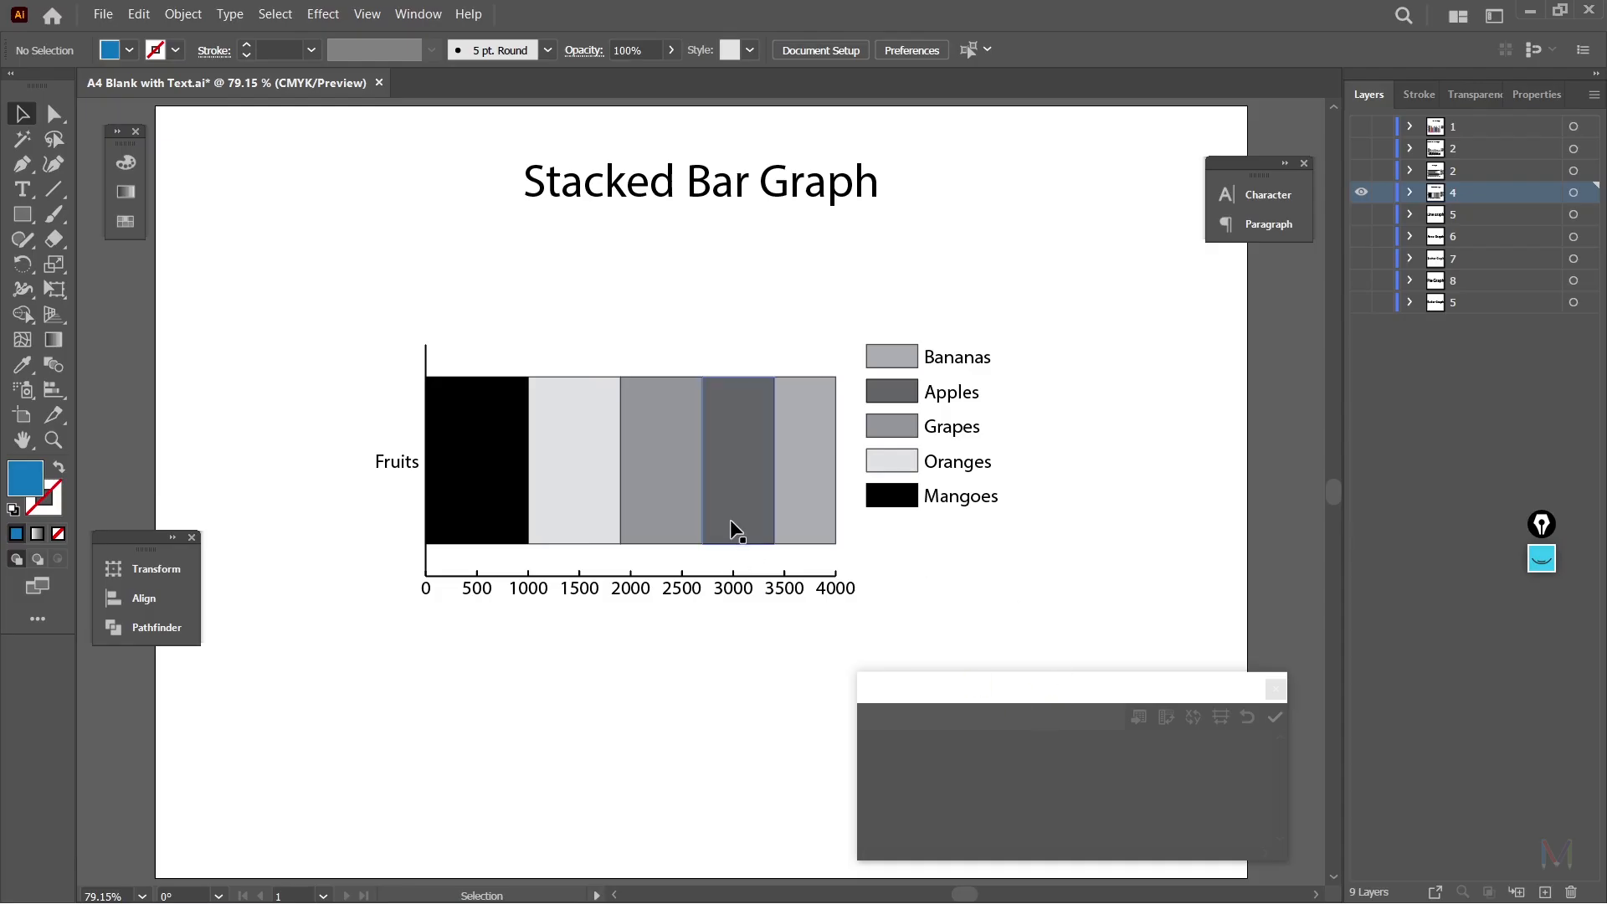
{"action": "left_click", "coordinate": [730, 515]}
{"action": "left_click", "coordinate": [894, 741]}
{"action": "left_click_drag", "start_coordinate": [1163, 743], "coordinate": [1195, 767]}
{"action": "key", "text": "Delete"}
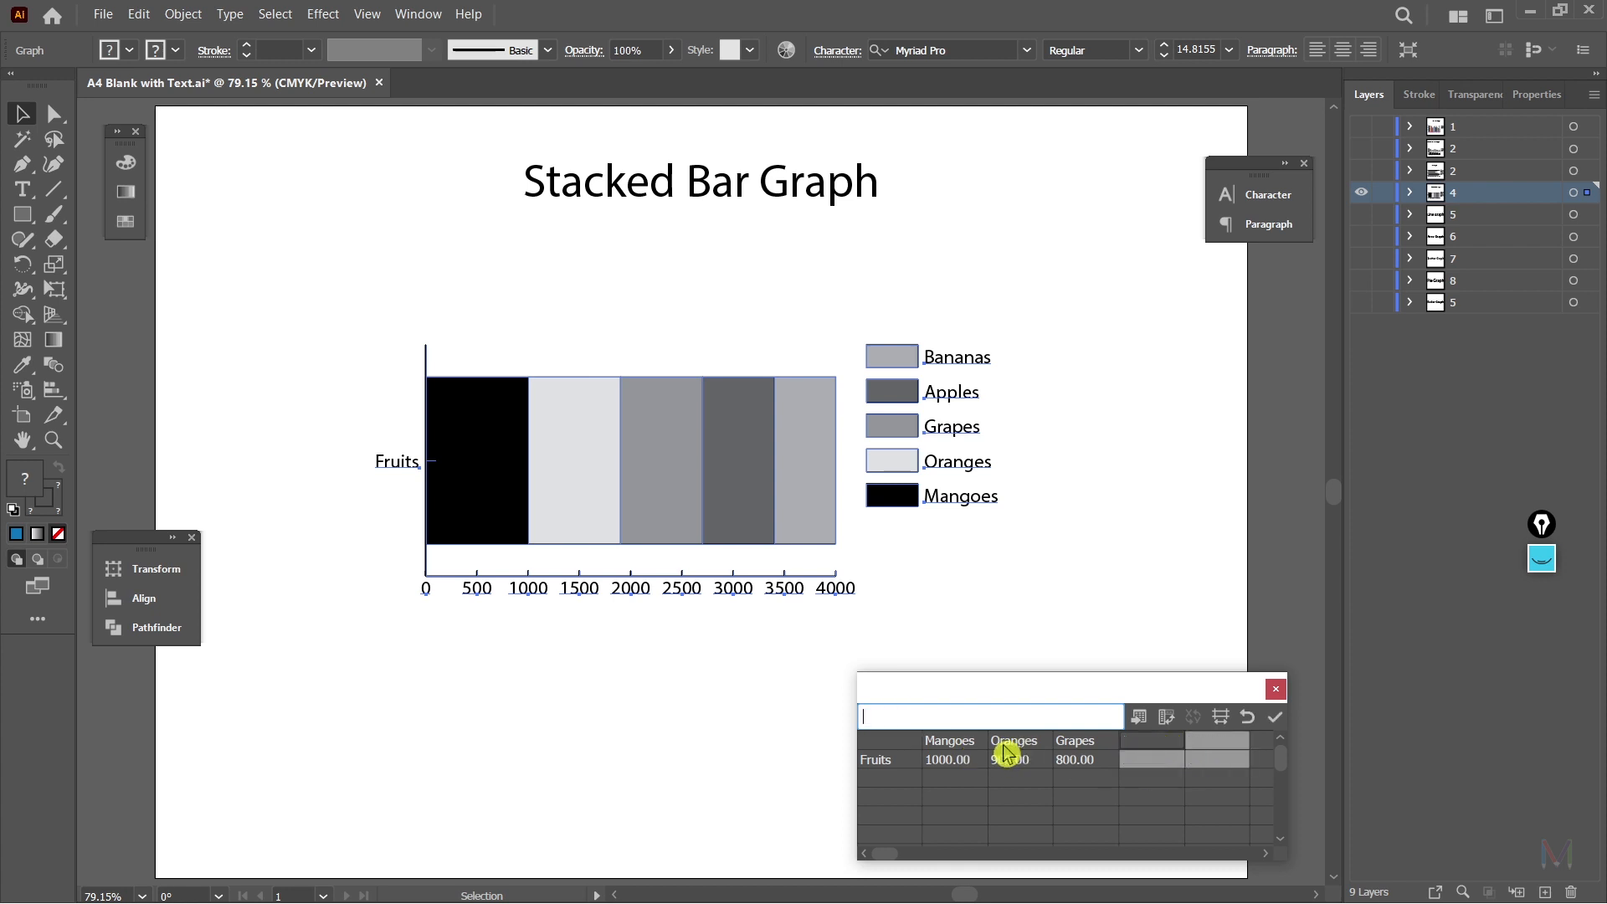
{"action": "left_click_drag", "start_coordinate": [894, 750], "coordinate": [1113, 768]}
{"action": "key", "text": "ctrl+v"}
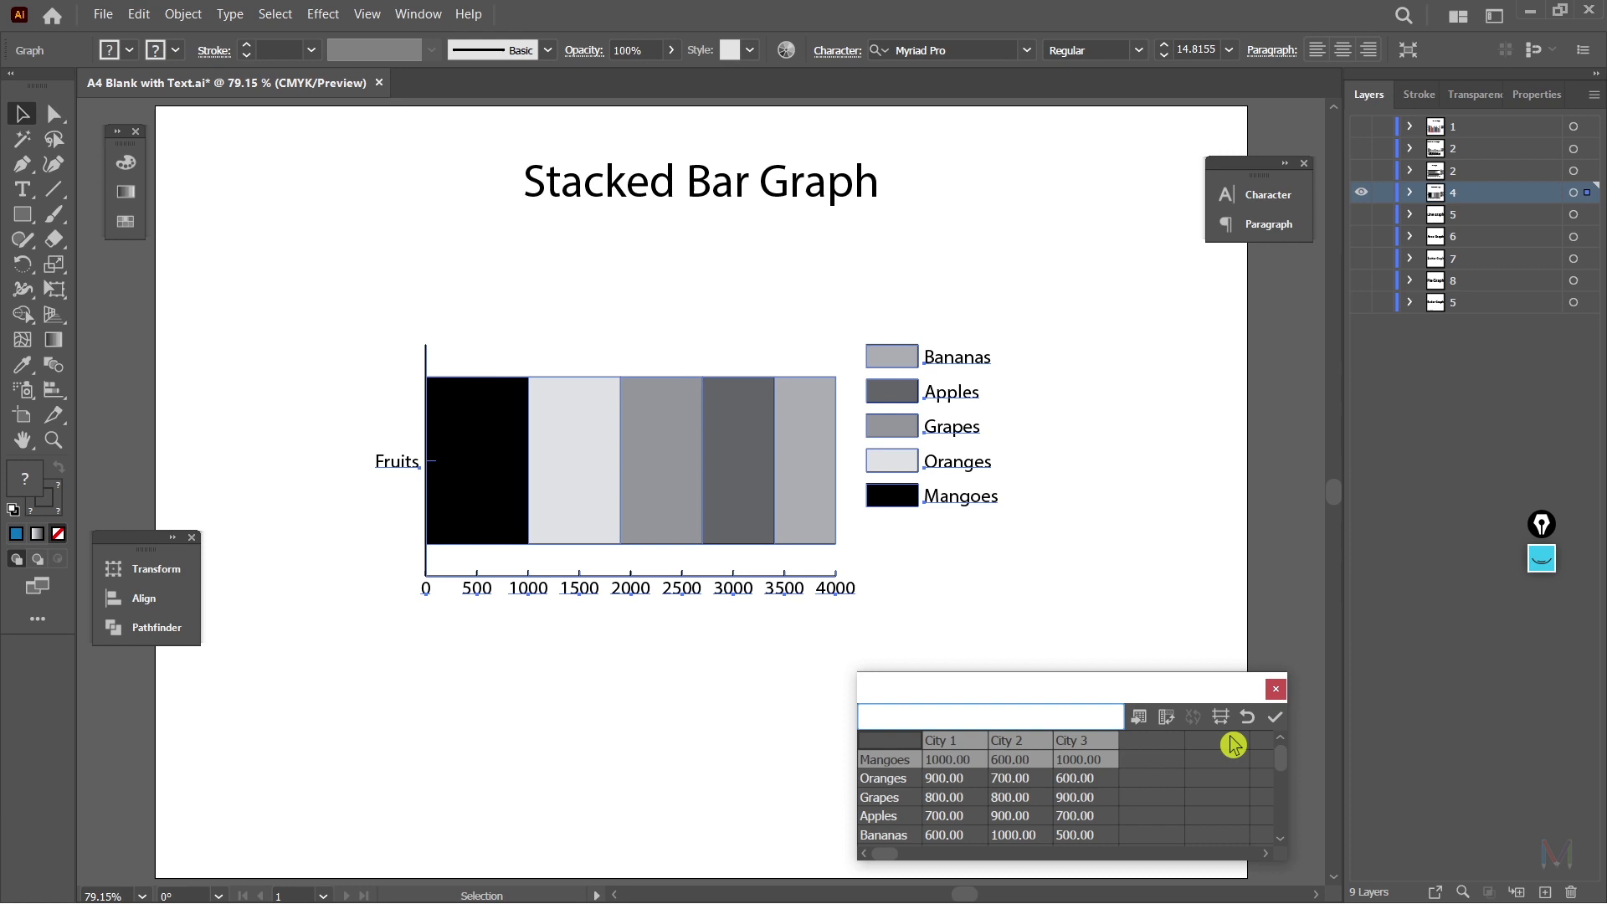
{"action": "left_click", "coordinate": [1274, 717]}
Step: Transpose the stacked bar graph's city data, apply it and deselect the graph
{"action": "left_click", "coordinate": [1060, 224]}
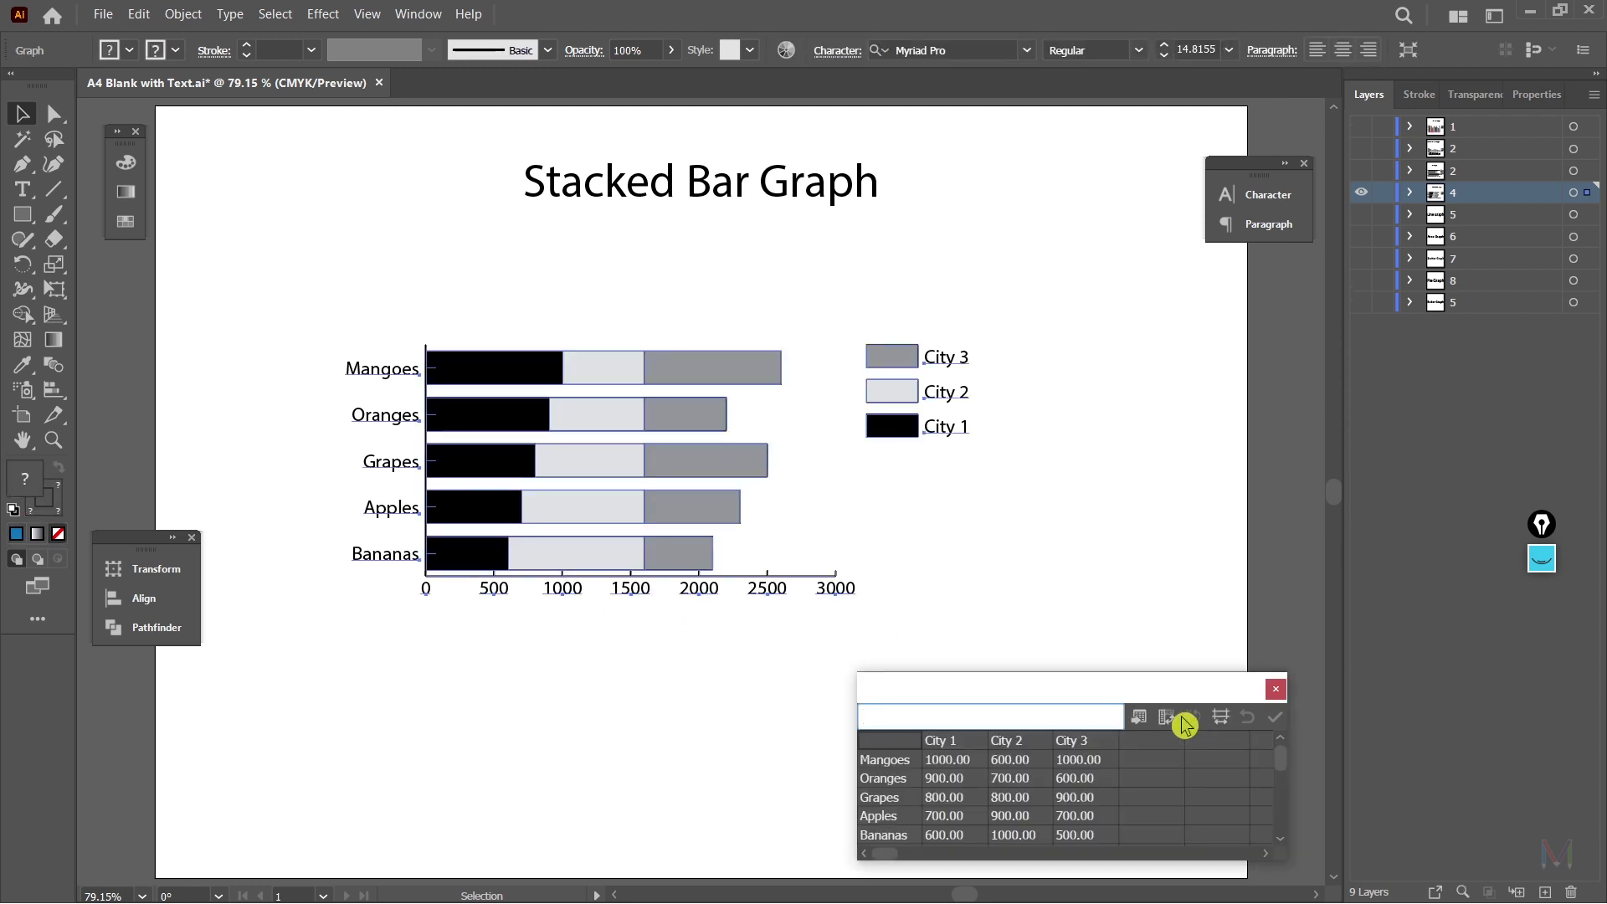
{"action": "left_click", "coordinate": [1275, 718]}
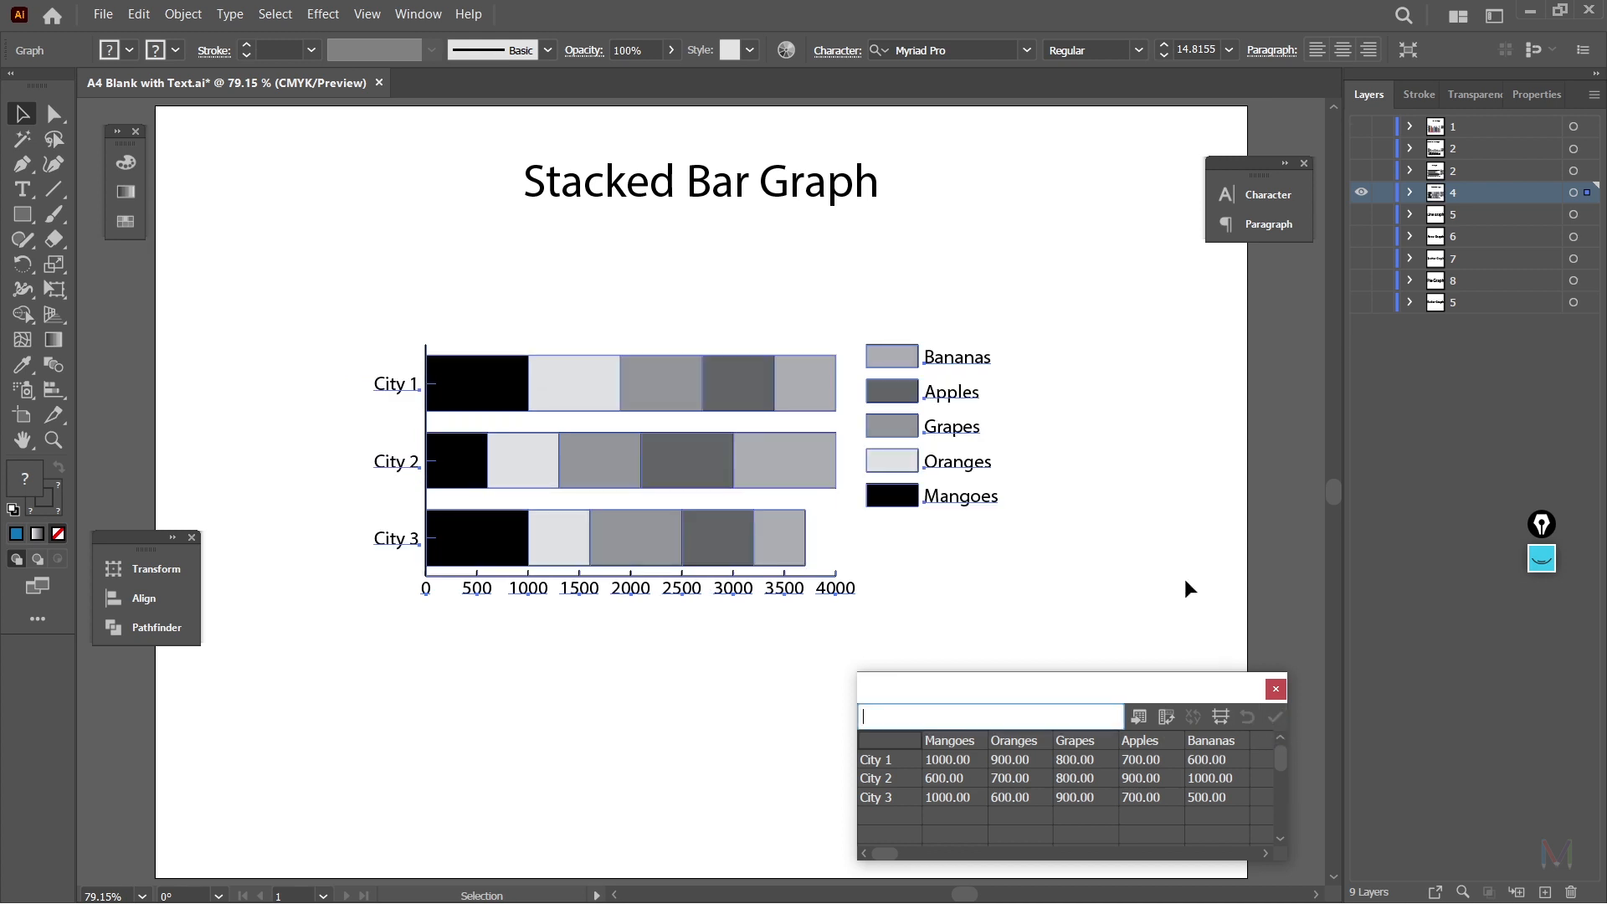
{"action": "left_click", "coordinate": [1222, 591]}
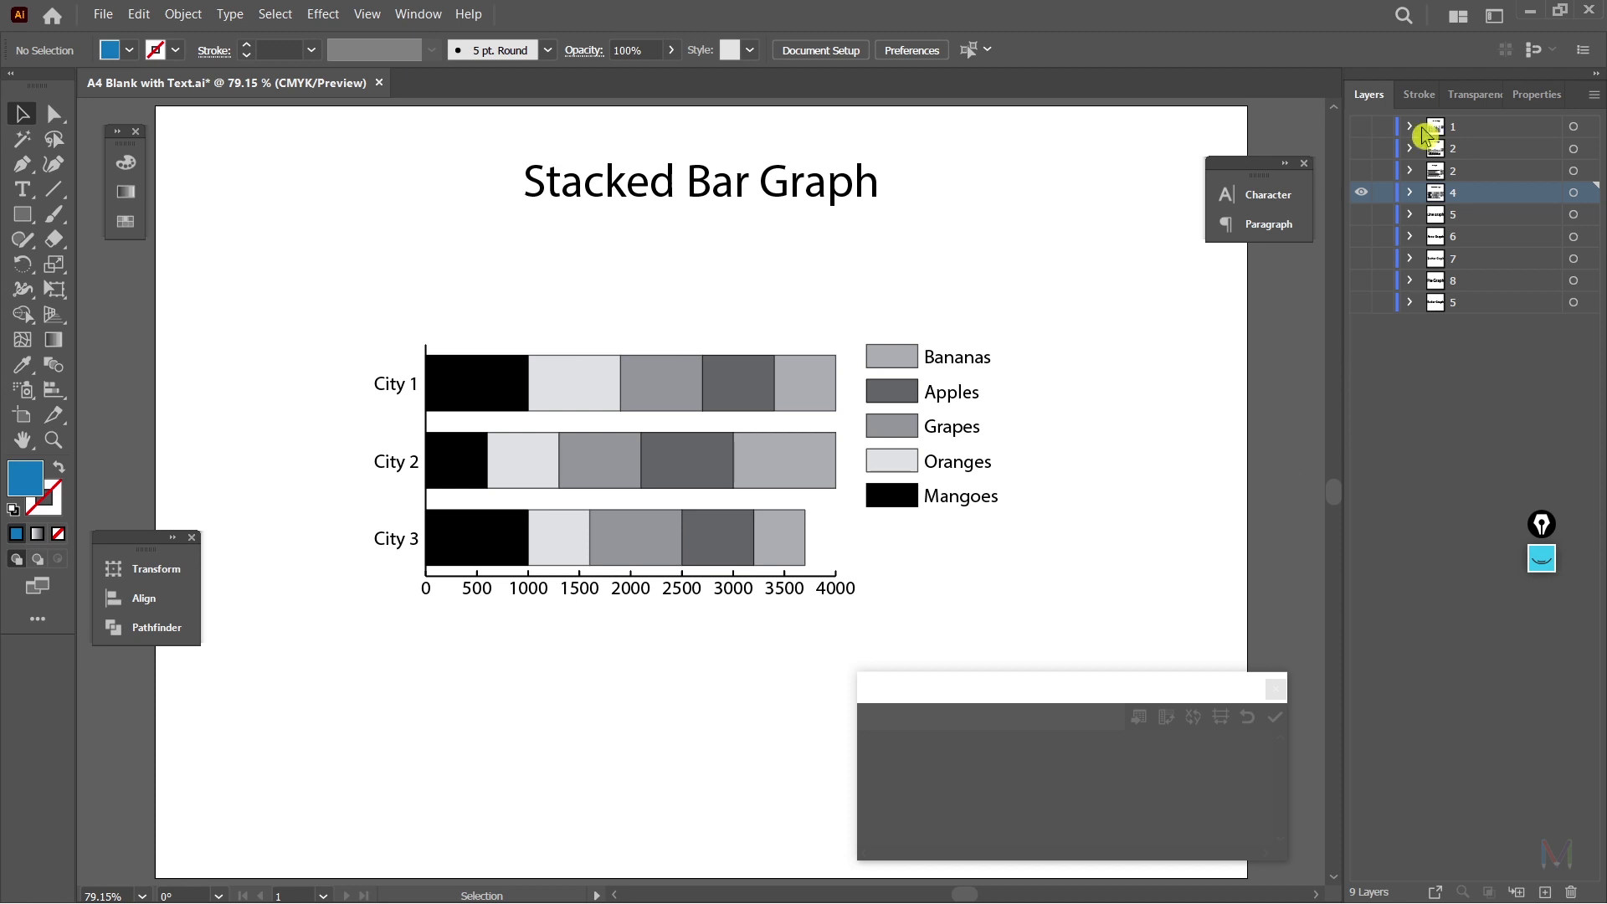
Step: Hide layer 4, and show and activate the layer 5 that holds the Line Graph title
{"action": "left_click", "coordinate": [1361, 193]}
{"action": "left_click", "coordinate": [1360, 214]}
{"action": "left_click", "coordinate": [1475, 222]}
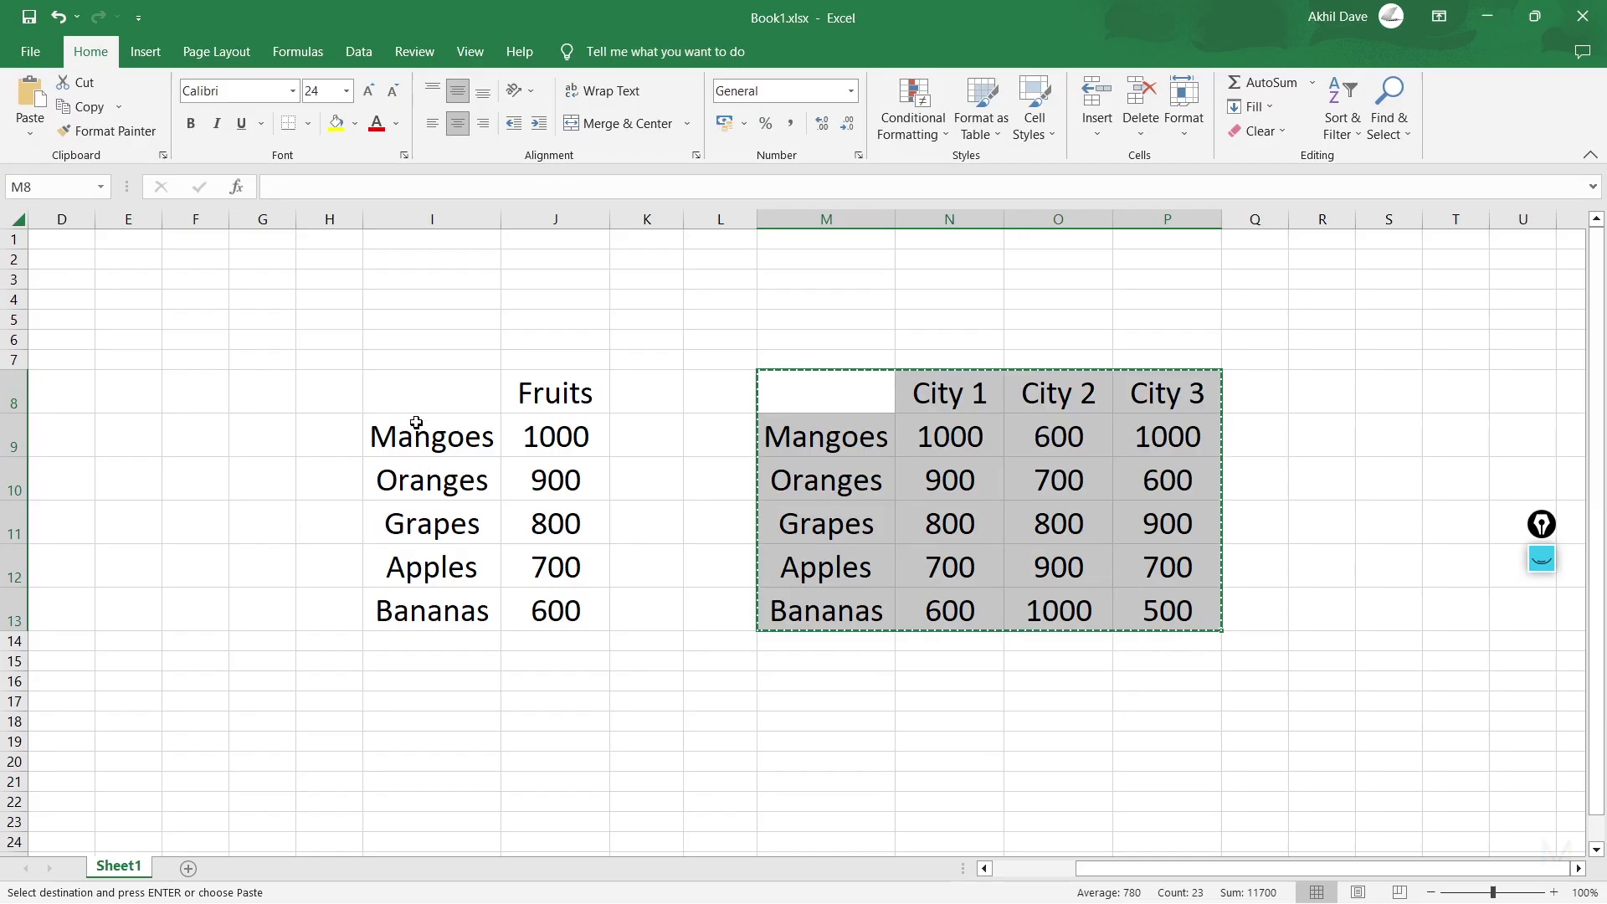
Step: Copy the Fruits table I8:J13 from the Excel workbook and return to Illustrator
{"action": "left_click_drag", "start_coordinate": [434, 389], "coordinate": [586, 609]}
{"action": "key", "text": "Escape"}
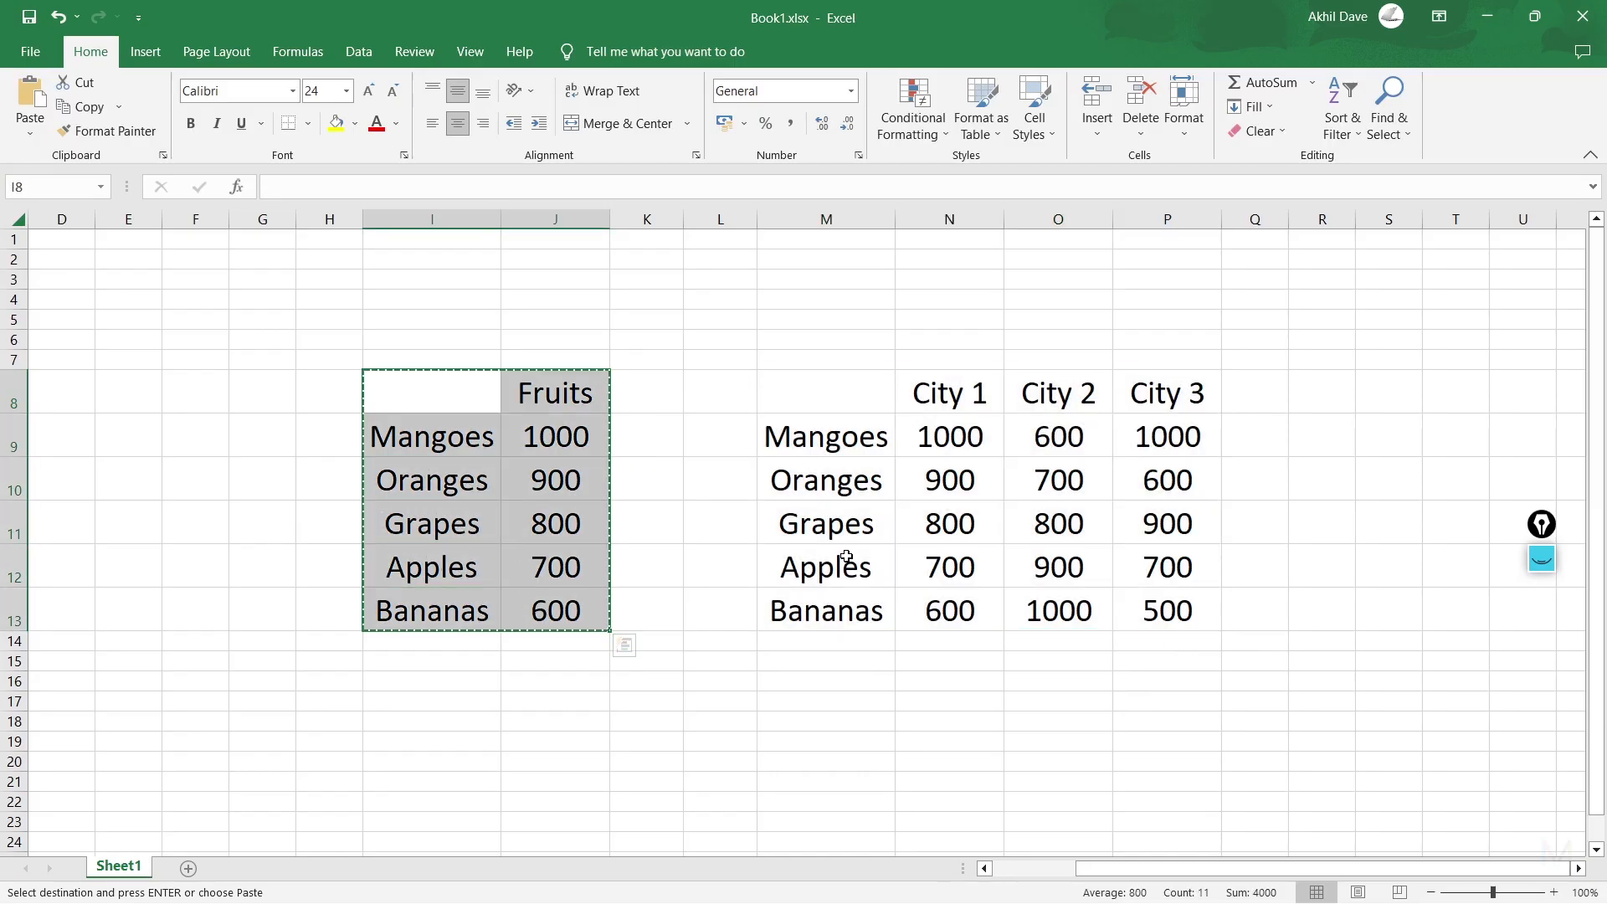
{"action": "key", "text": "alt+Tab"}
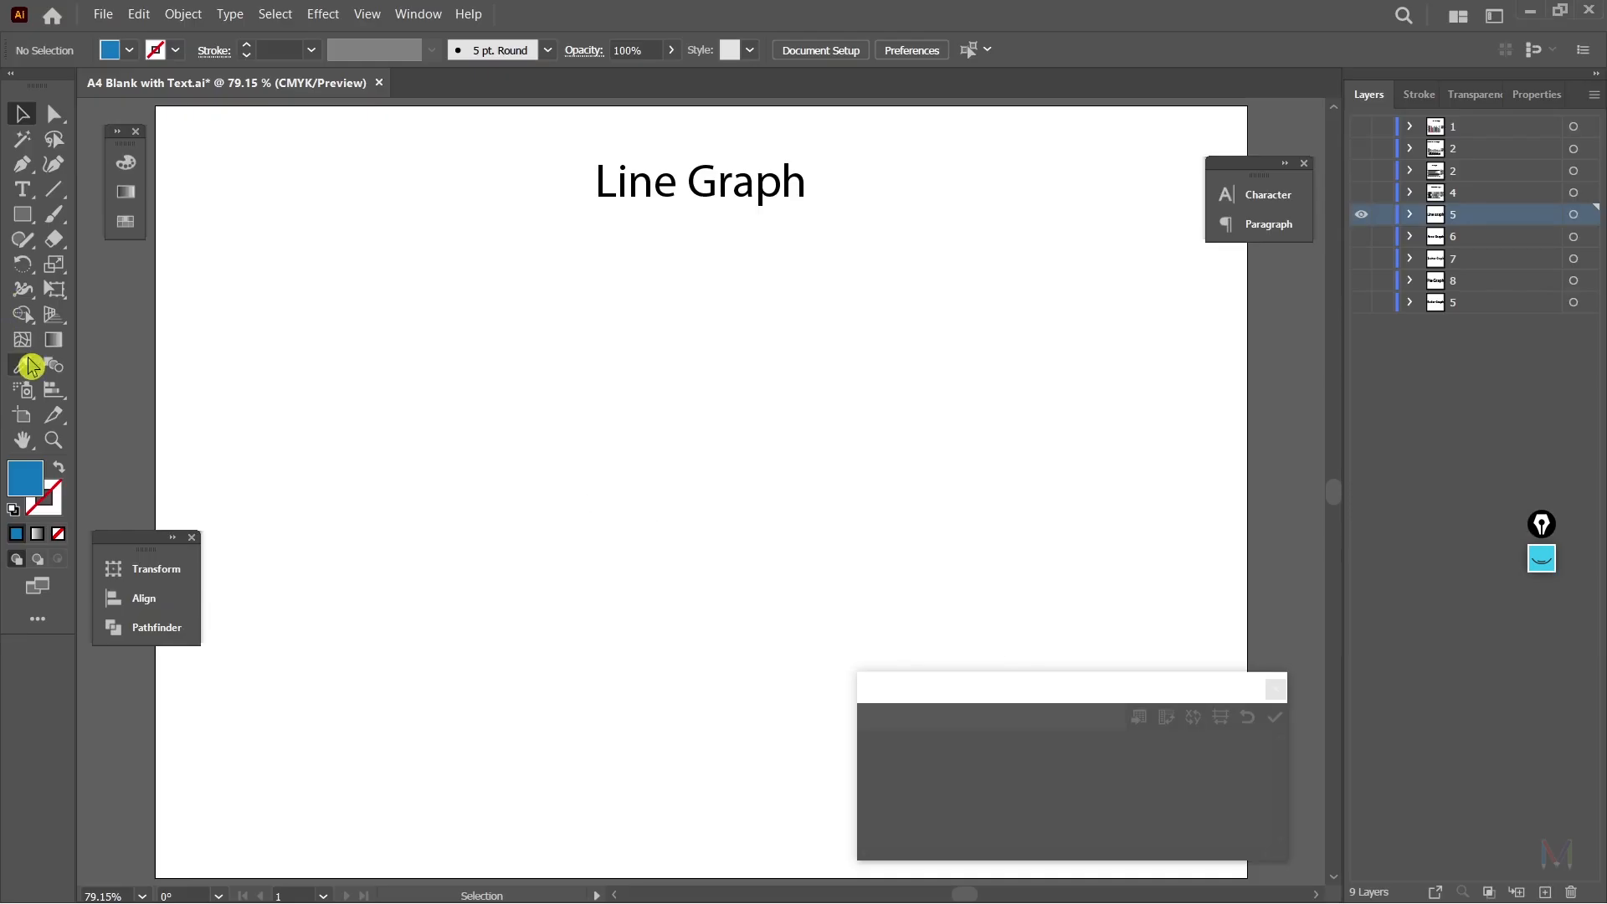
Step: Draw a line graph below the Line Graph title, apply the copied Fruits data to it and close the data window
{"action": "left_click_drag", "start_coordinate": [54, 390], "coordinate": [134, 498]}
{"action": "left_click_drag", "start_coordinate": [294, 321], "coordinate": [640, 540]}
{"action": "left_click", "coordinate": [904, 747]}
{"action": "key", "text": "ctrl+v"}
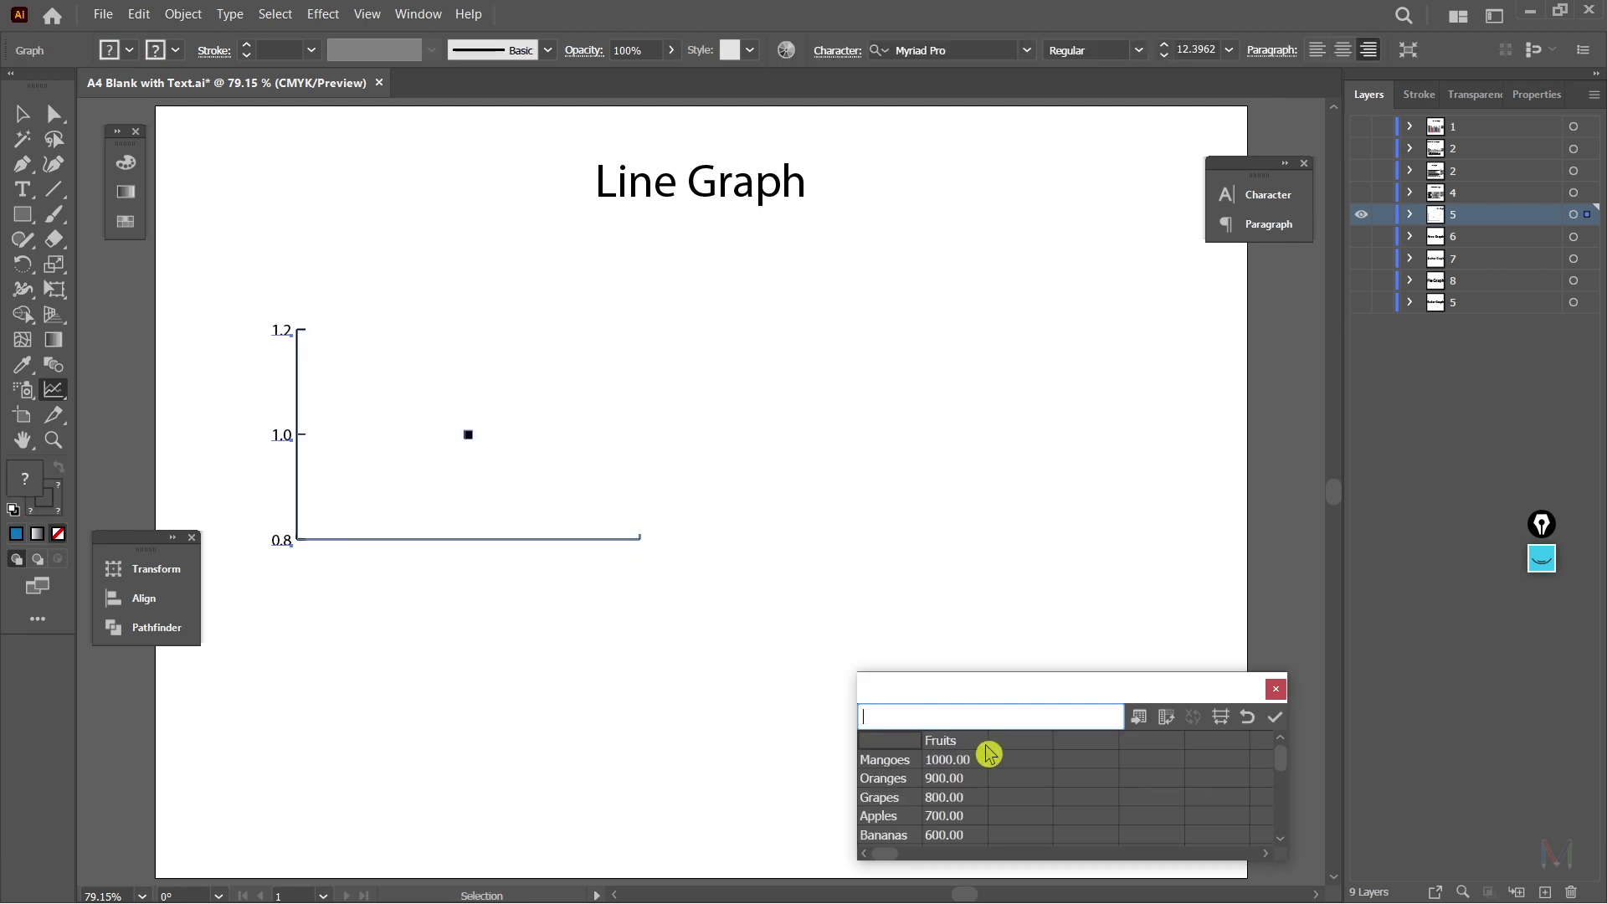
{"action": "left_click", "coordinate": [1275, 718]}
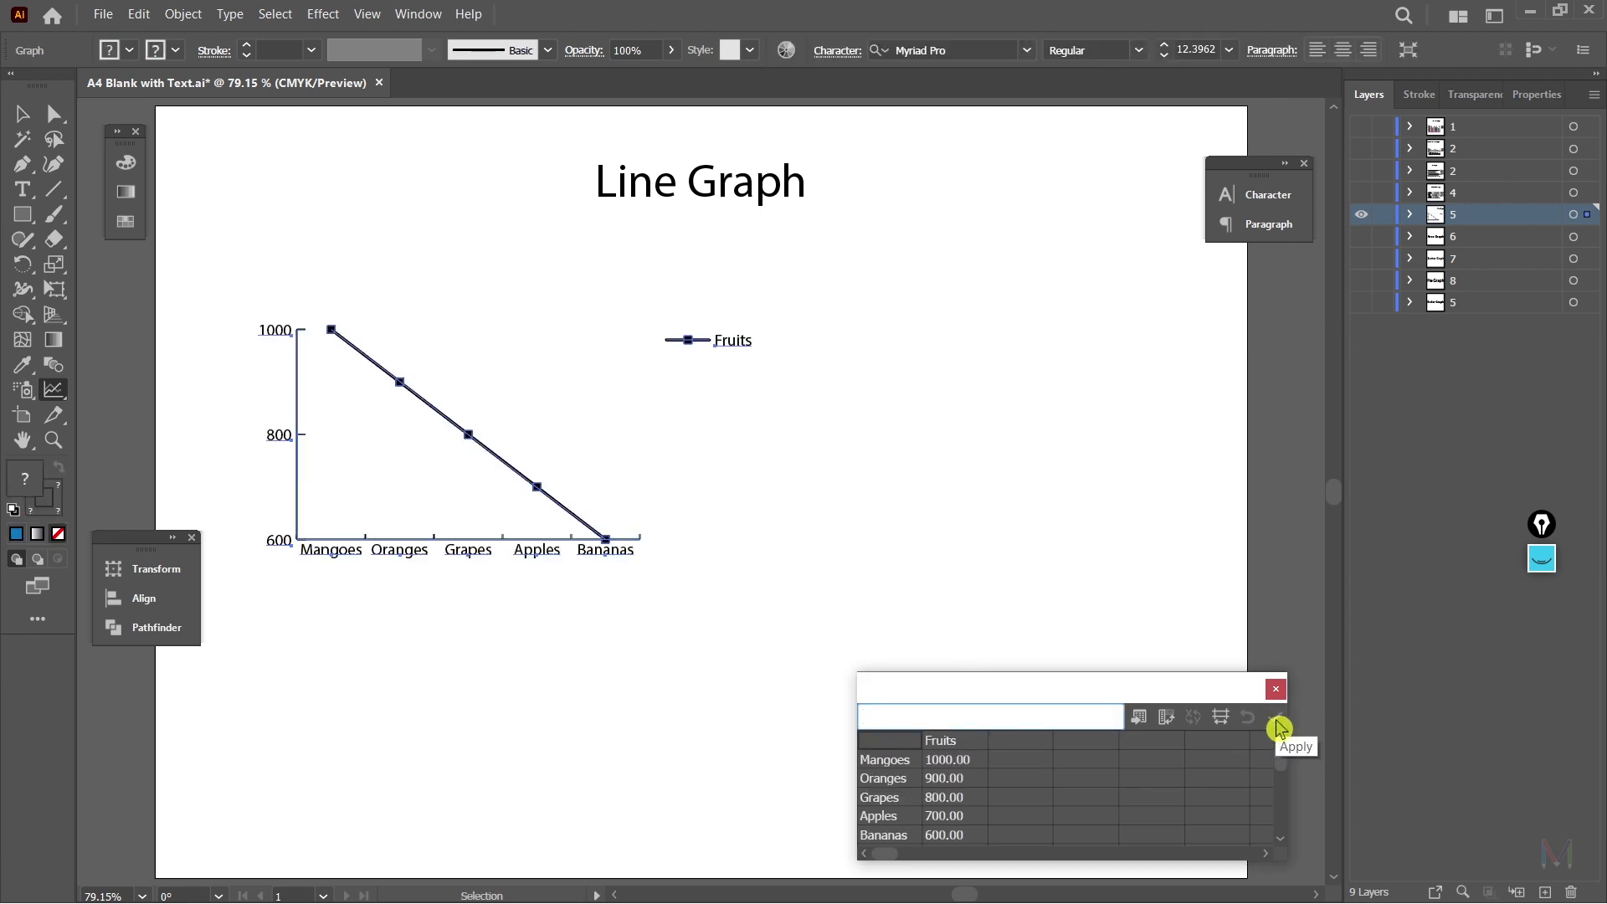
{"action": "left_click", "coordinate": [1275, 689]}
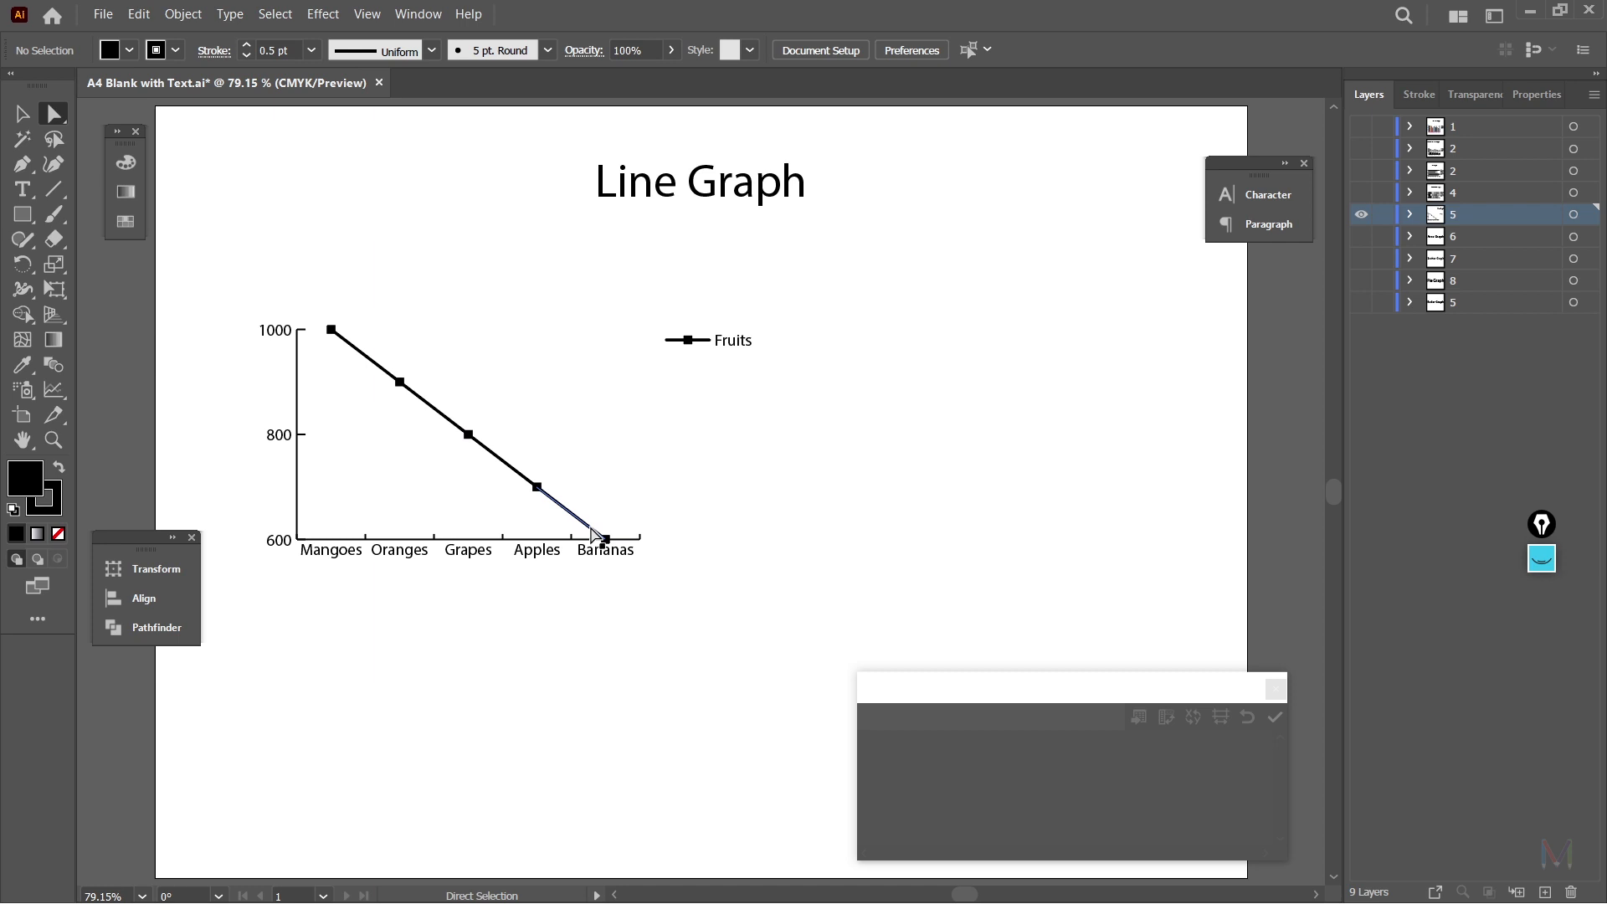
{"action": "left_click", "coordinate": [22, 113]}
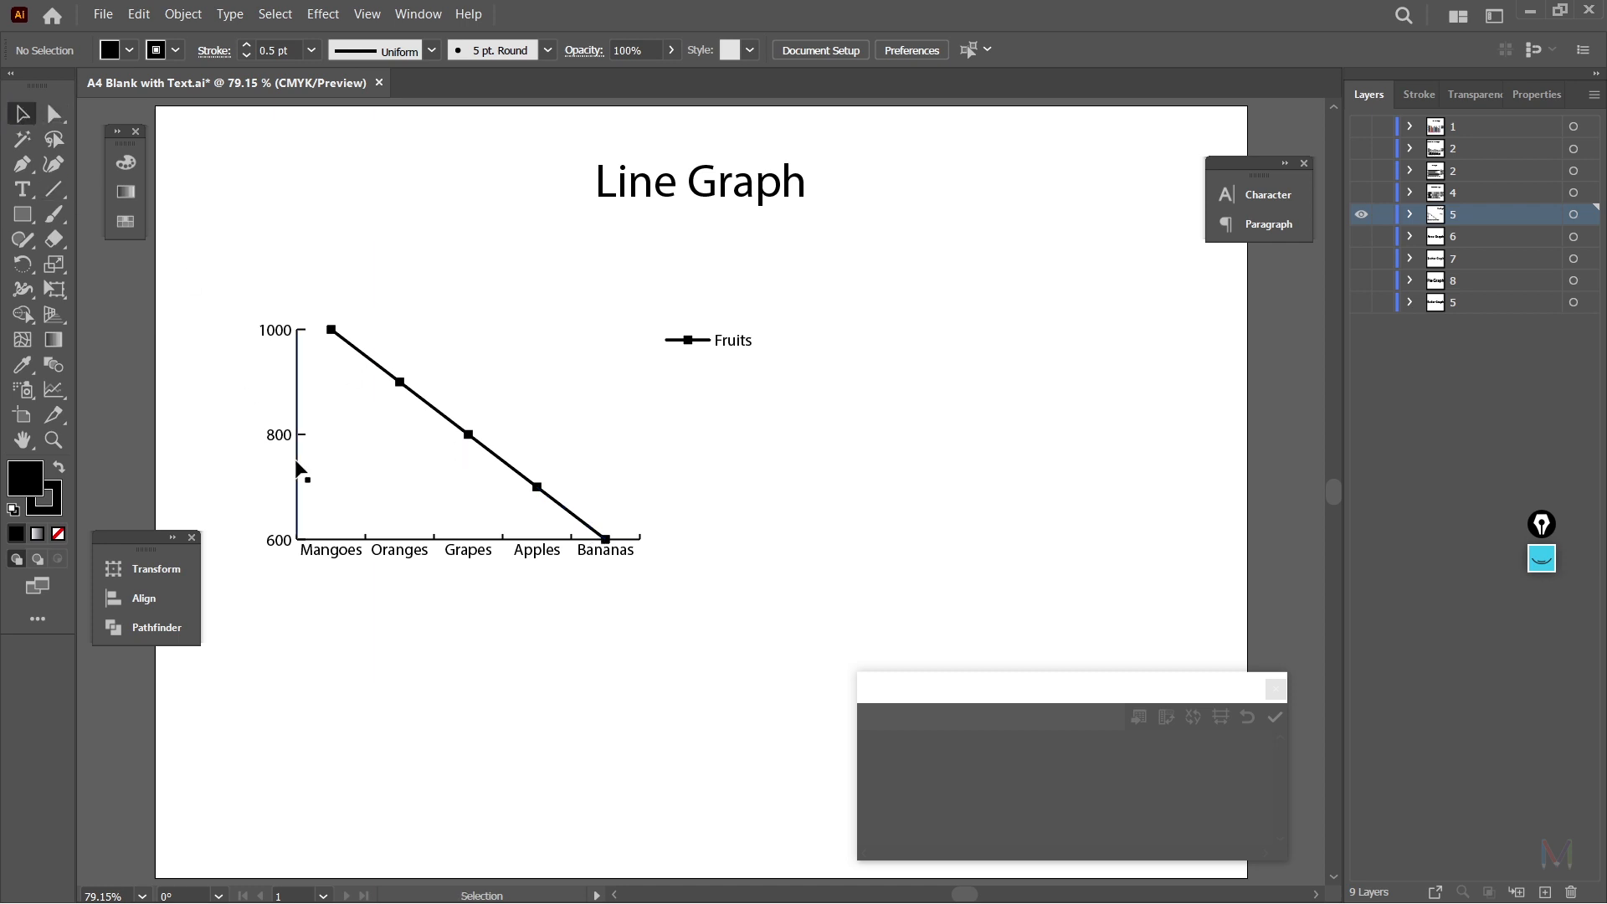
Step: Set the Grapes value in the line graph's data to 2000, apply it and deselect the graph
{"action": "left_click_drag", "start_coordinate": [1011, 674], "coordinate": [965, 373]}
{"action": "left_click", "coordinate": [915, 470]}
{"action": "type", "text": "2000"}
{"action": "left_click", "coordinate": [1245, 390]}
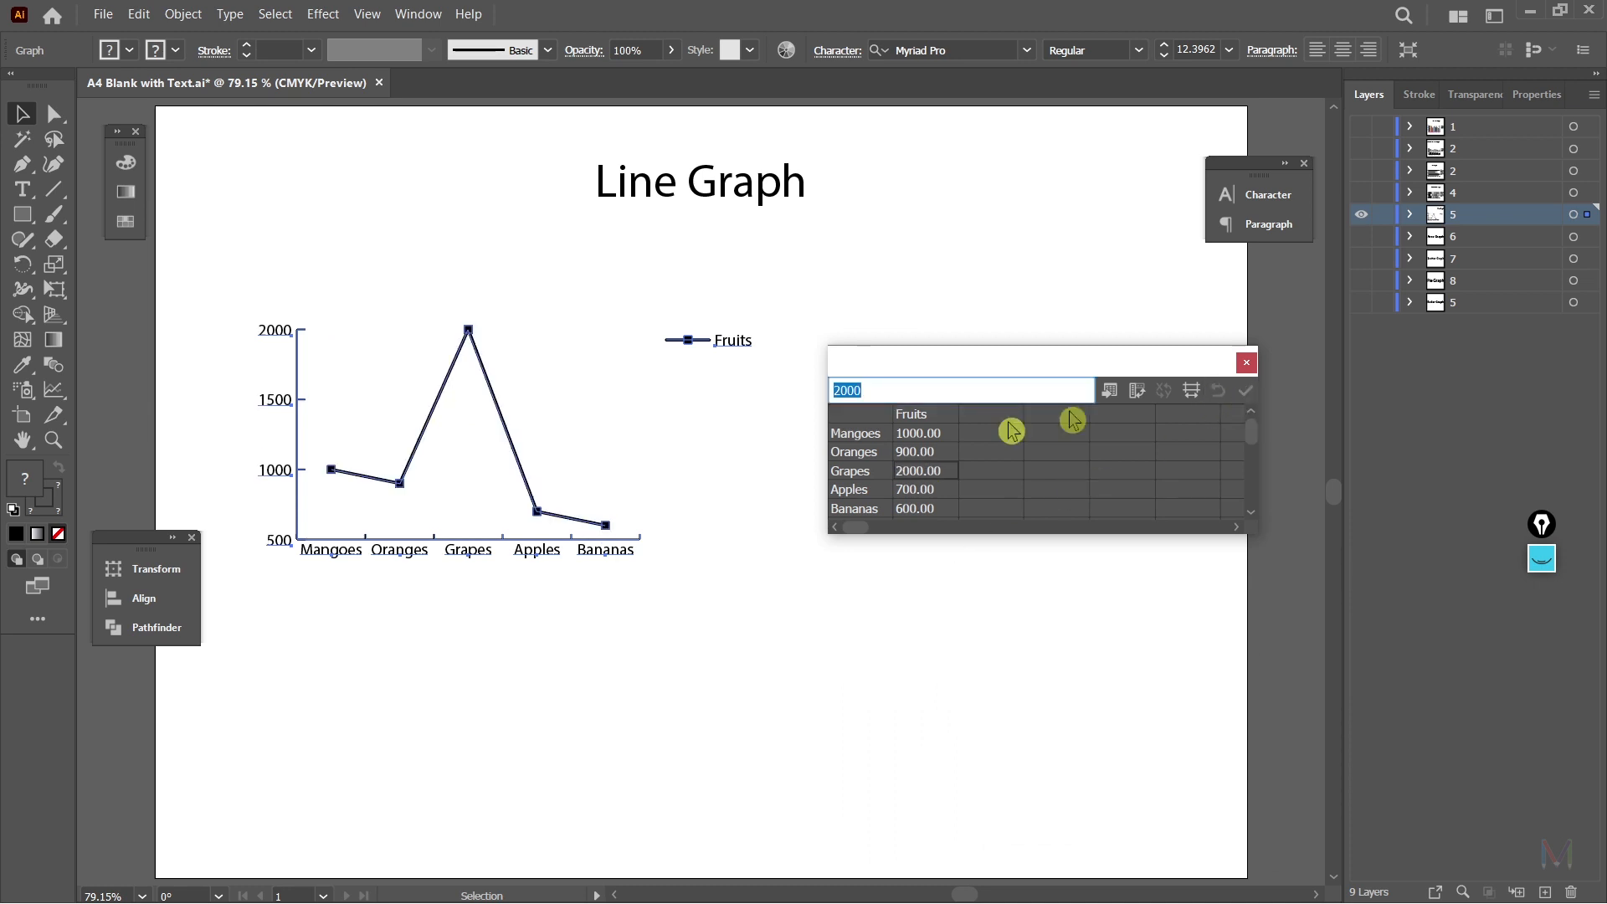
{"action": "left_click", "coordinate": [569, 705]}
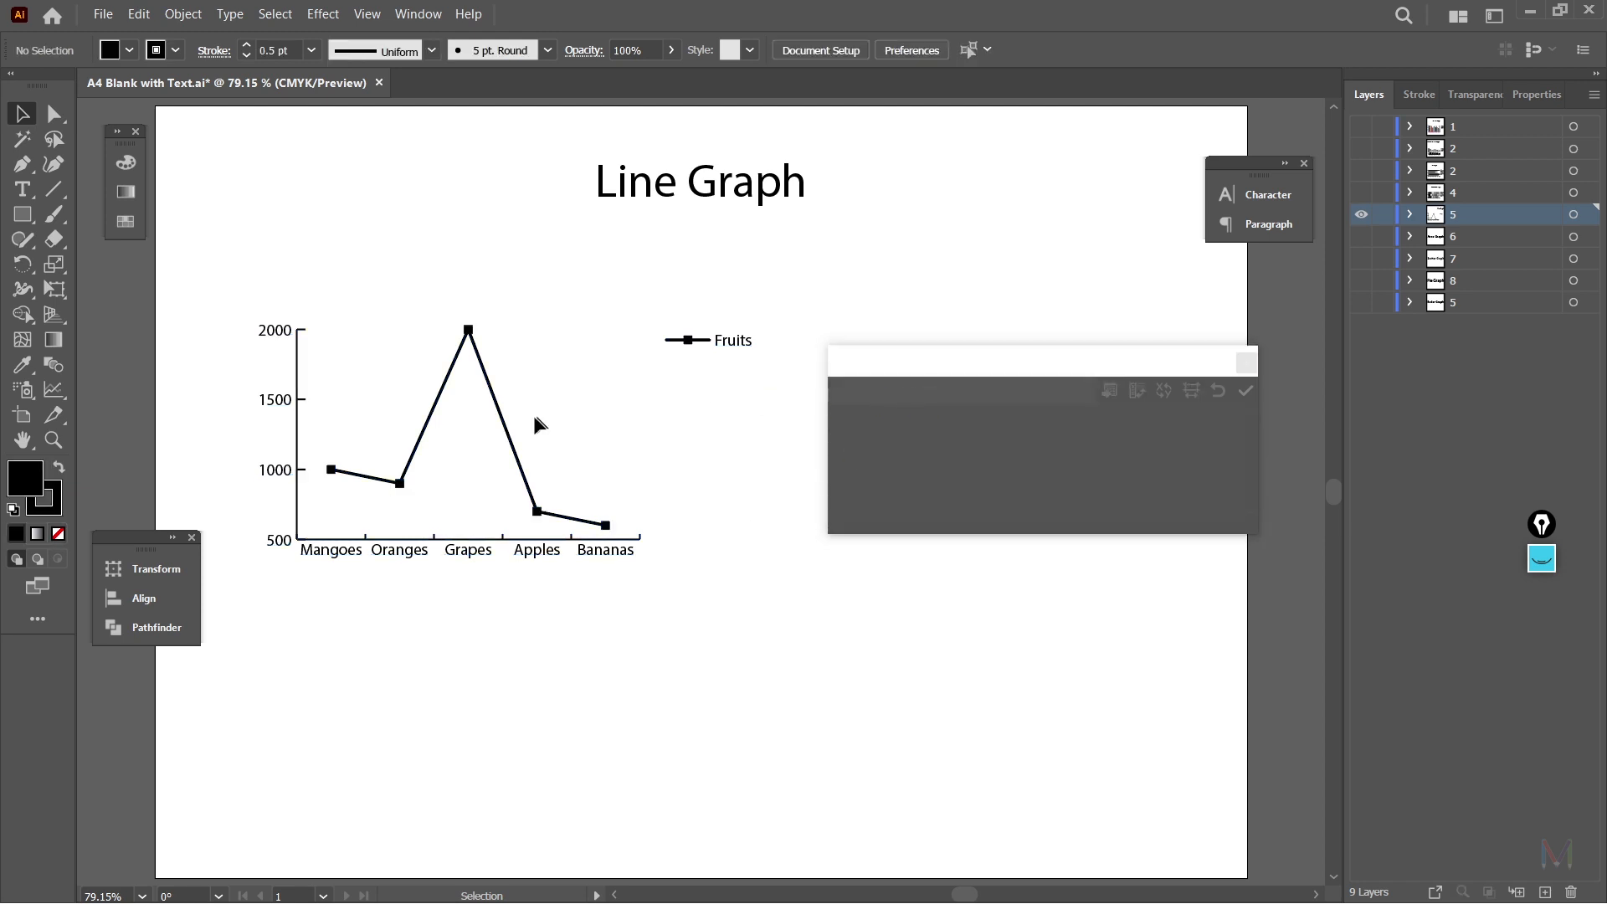
Step: Undo the Grapes value change on the line graph and redo it to compare both line shapes
{"action": "left_click", "coordinate": [503, 423]}
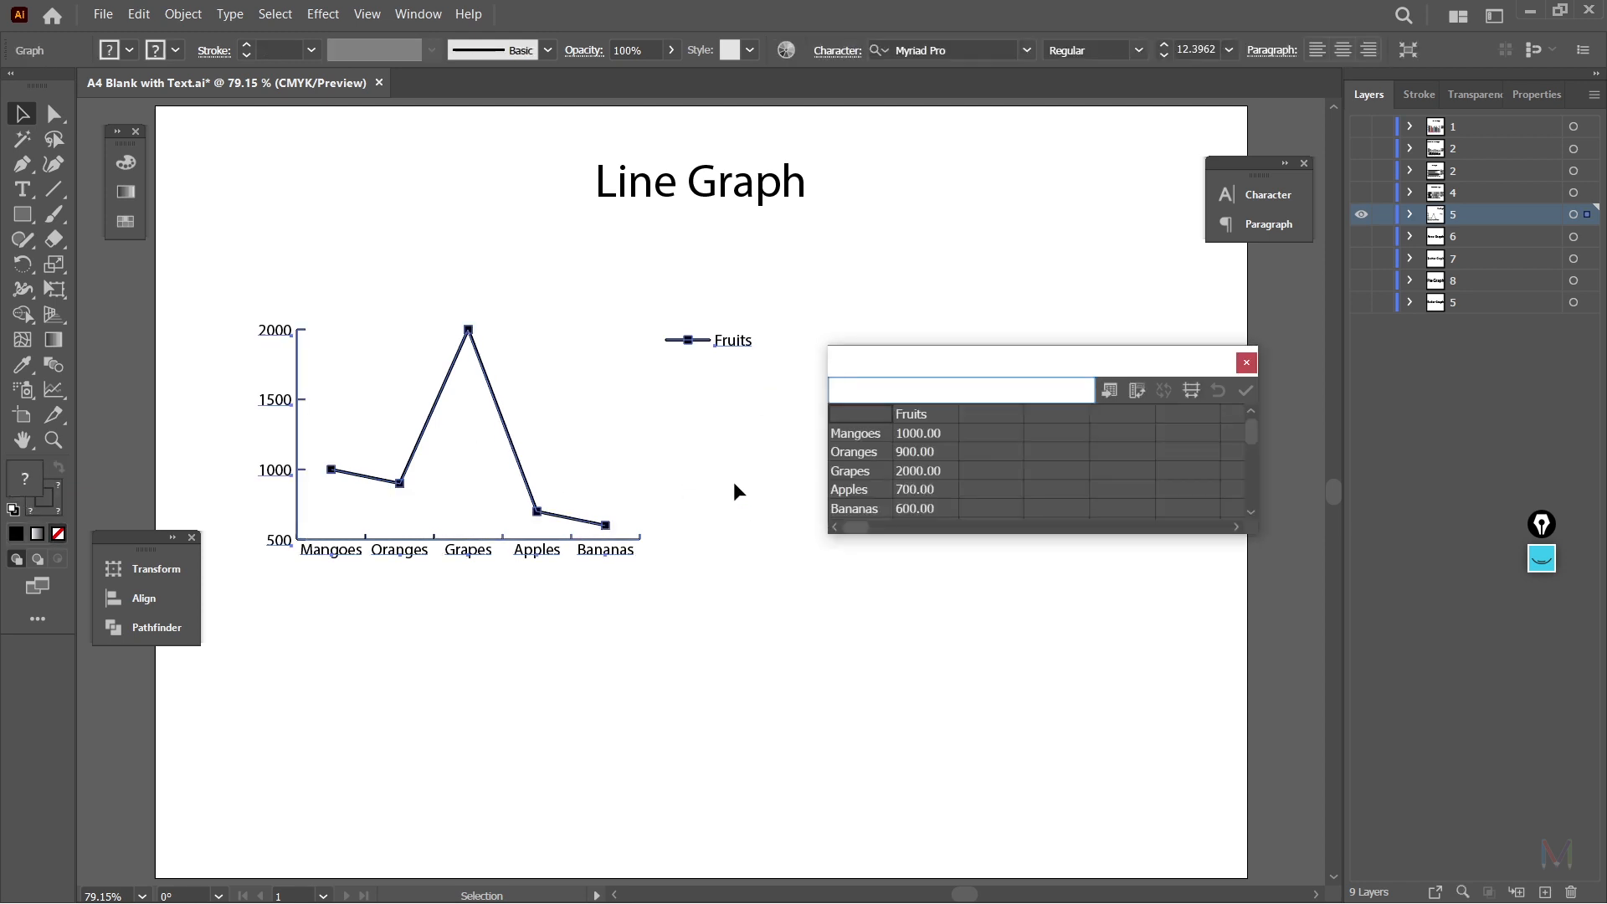
{"action": "key", "text": "ctrl+z"}
{"action": "left_click", "coordinate": [656, 644]}
{"action": "left_click", "coordinate": [581, 520]}
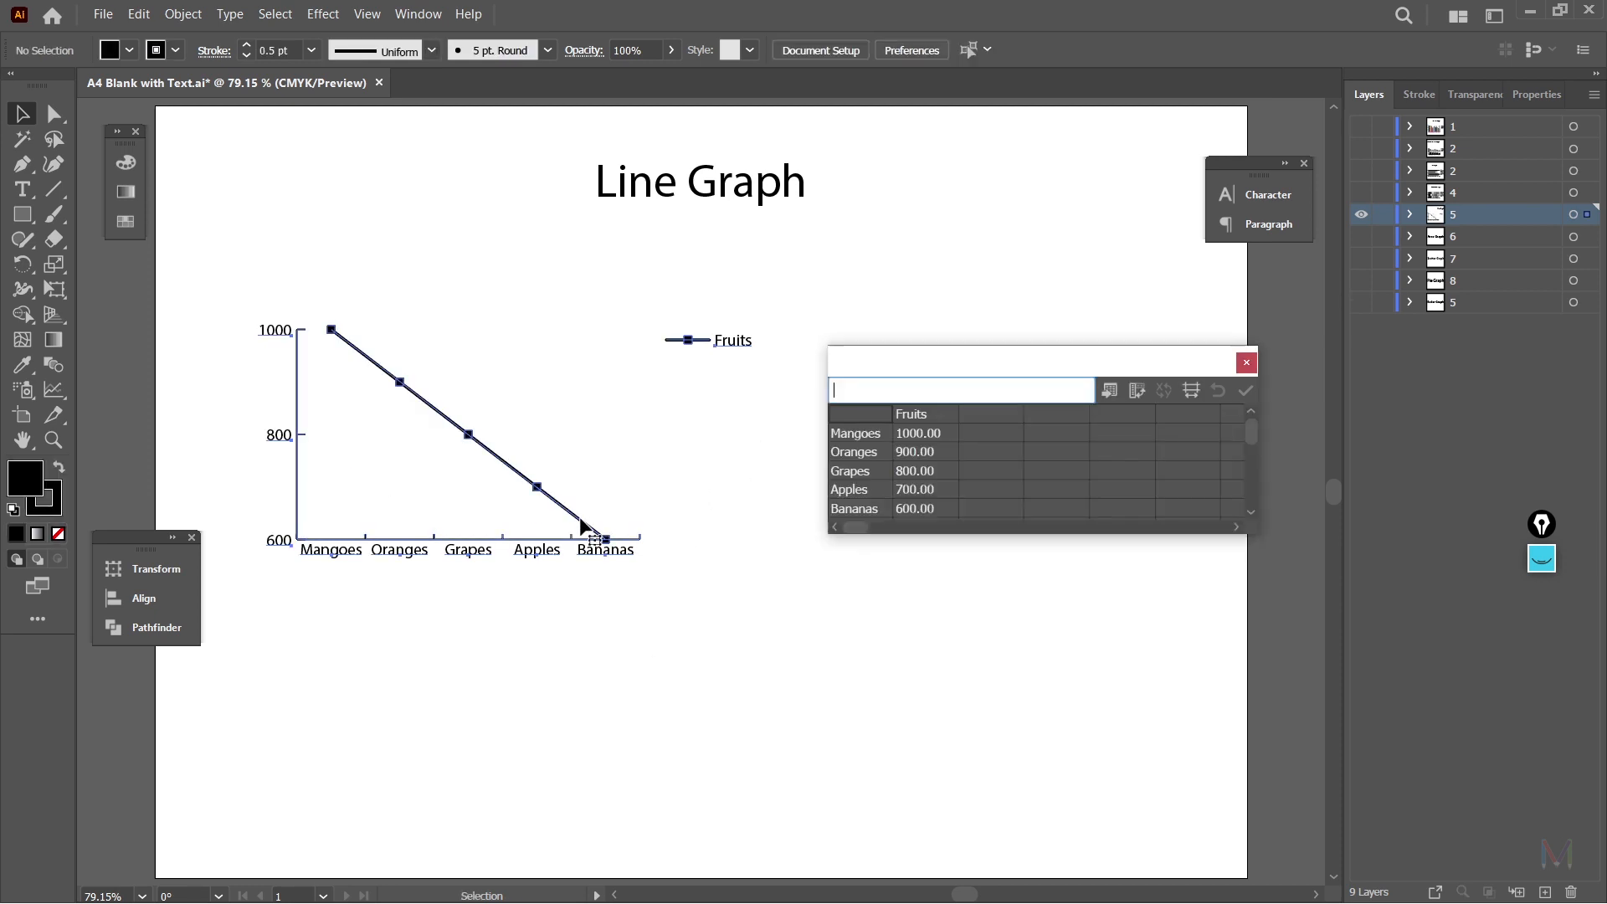
{"action": "key", "text": "ctrl+shift+z"}
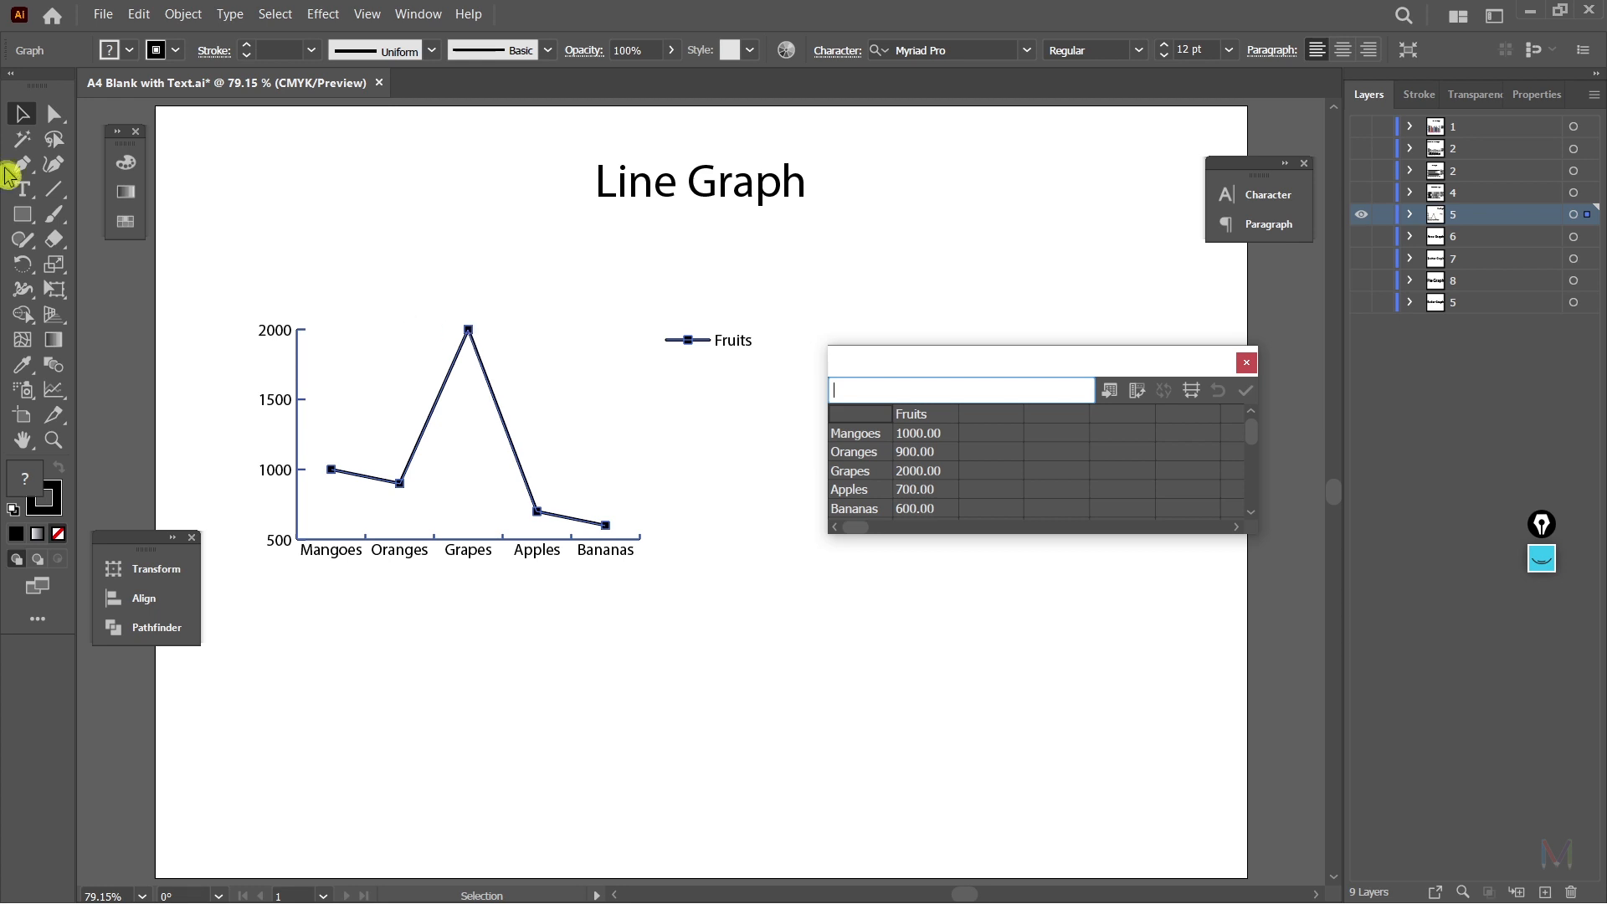
Step: Circle the Grapes peak of the line graph with the screen annotation pen, and leave pen mode
{"action": "left_click", "coordinate": [1544, 568]}
{"action": "left_click", "coordinate": [1542, 609]}
{"action": "mouse_move", "coordinate": [473, 286]}
{"action": "left_mouse_down"}
{"action": "mouse_move", "coordinate": [493, 373]}
{"action": "mouse_move", "coordinate": [518, 312]}
{"action": "mouse_move", "coordinate": [484, 286]}
{"action": "left_mouse_up"}
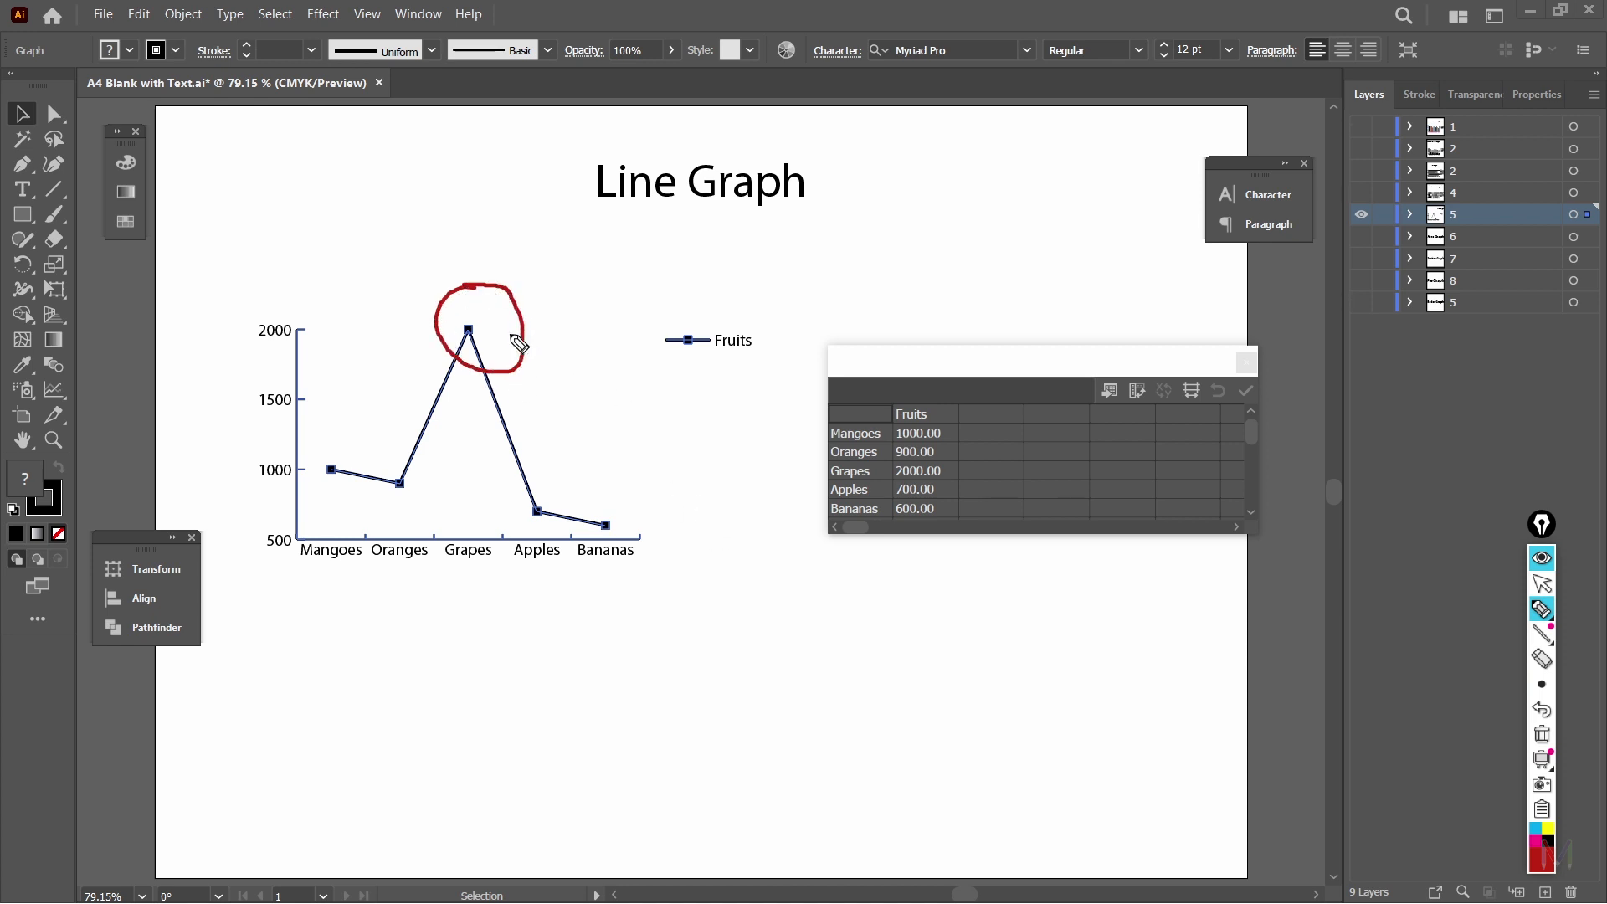
{"action": "key", "text": "Escape"}
Step: Set the Grapes value to 3000 and apply it, then undo and redo the change to compare
{"action": "left_click", "coordinate": [939, 474]}
{"action": "type", "text": "3000"}
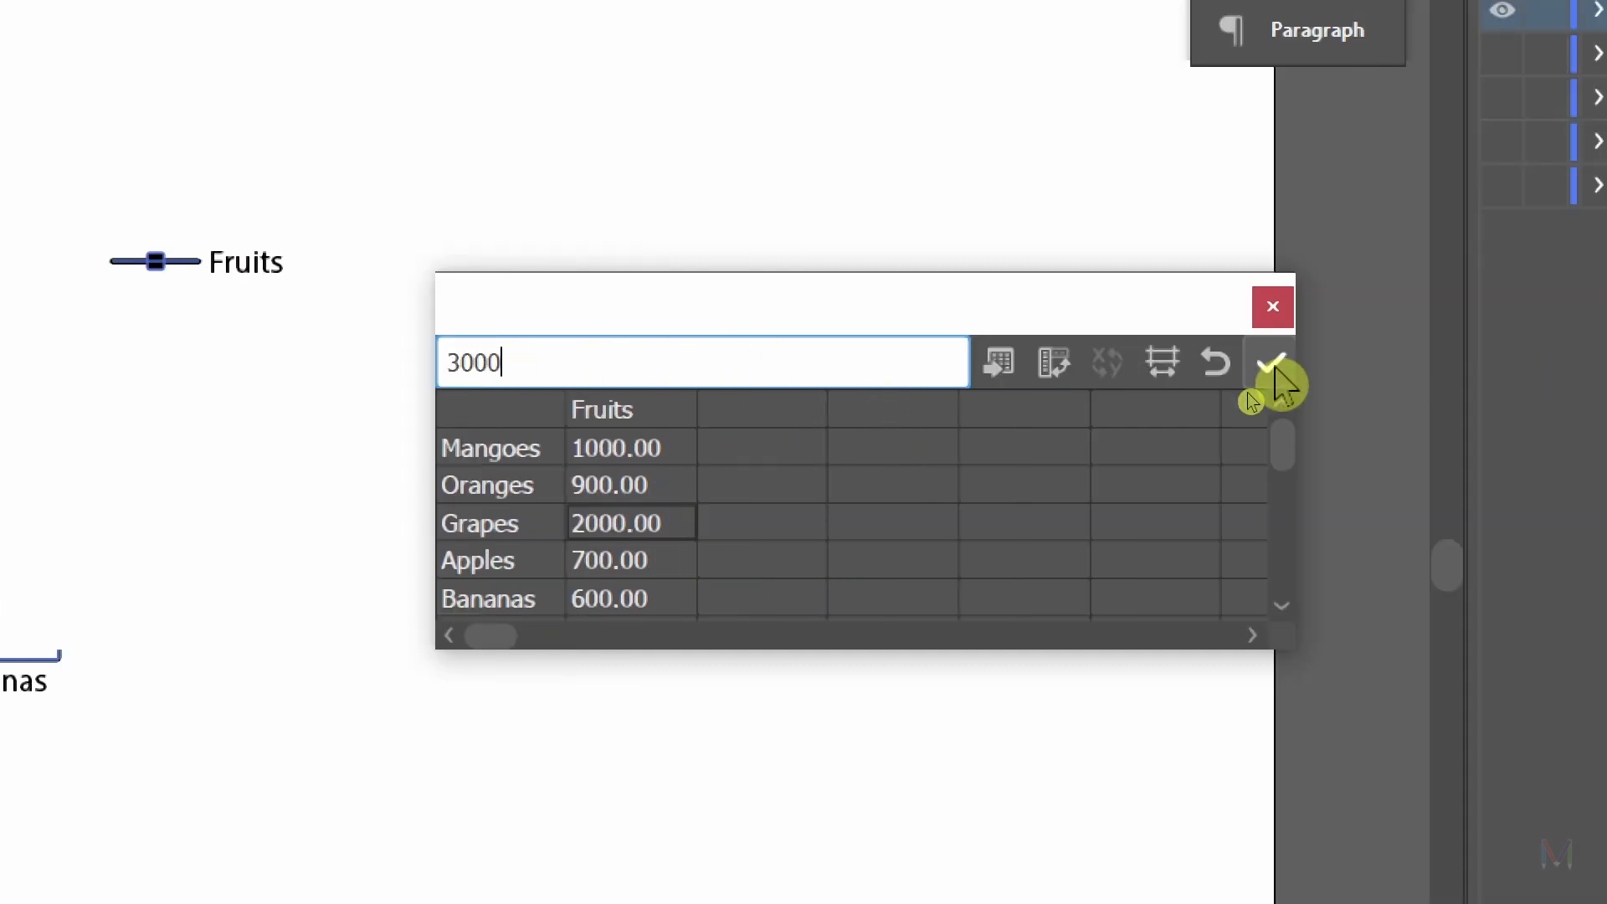
{"action": "left_click", "coordinate": [1274, 367]}
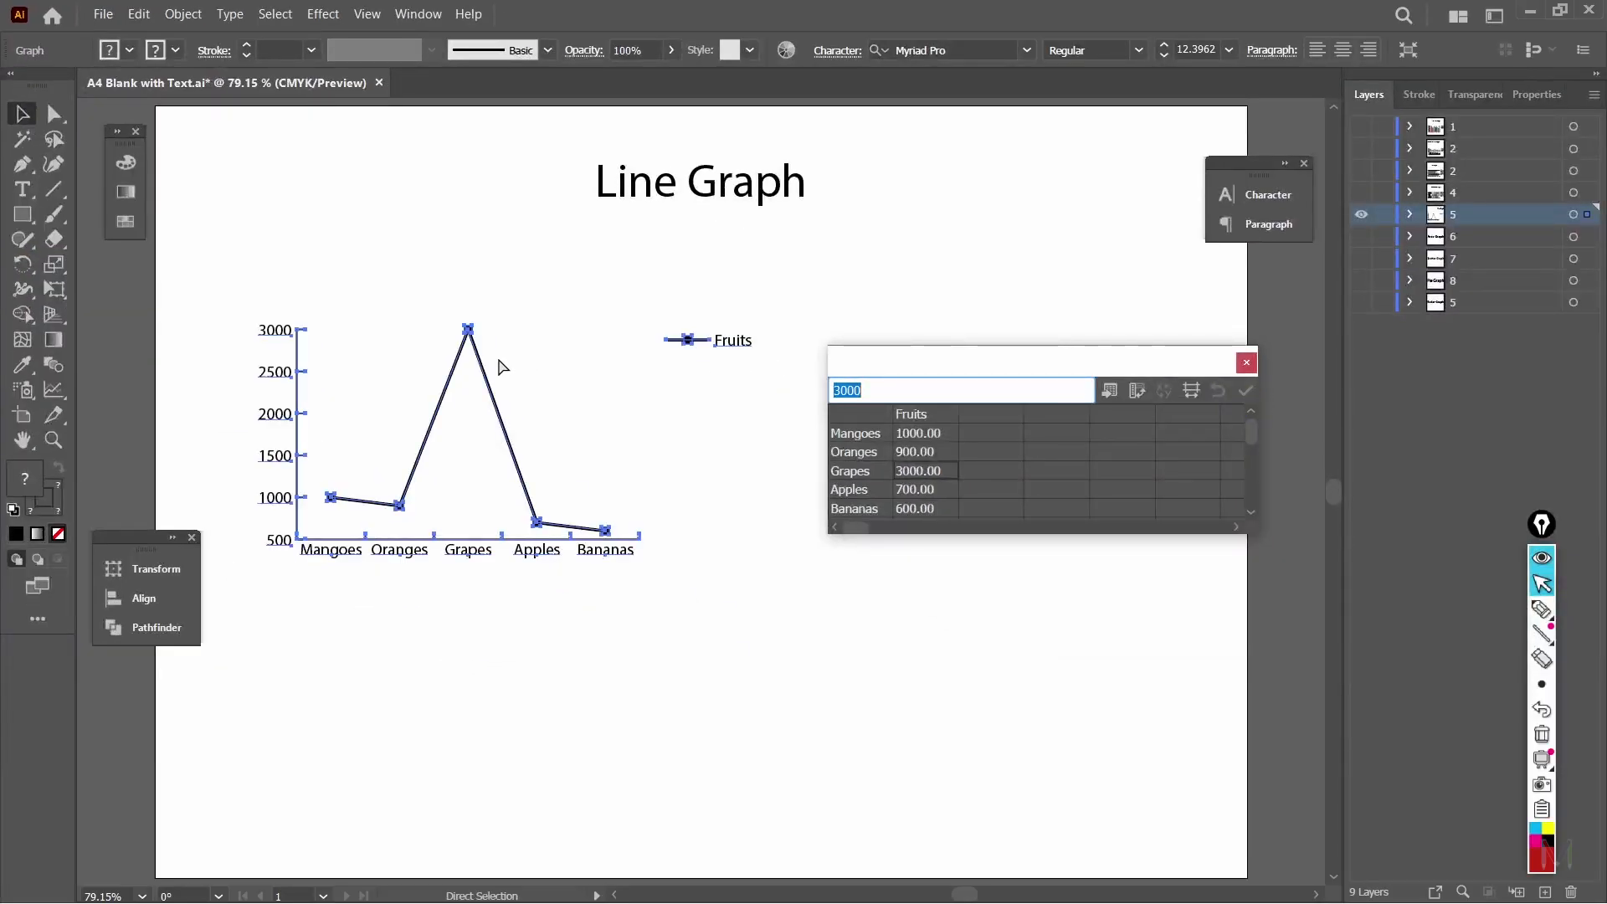
{"action": "key", "text": "ctrl+z"}
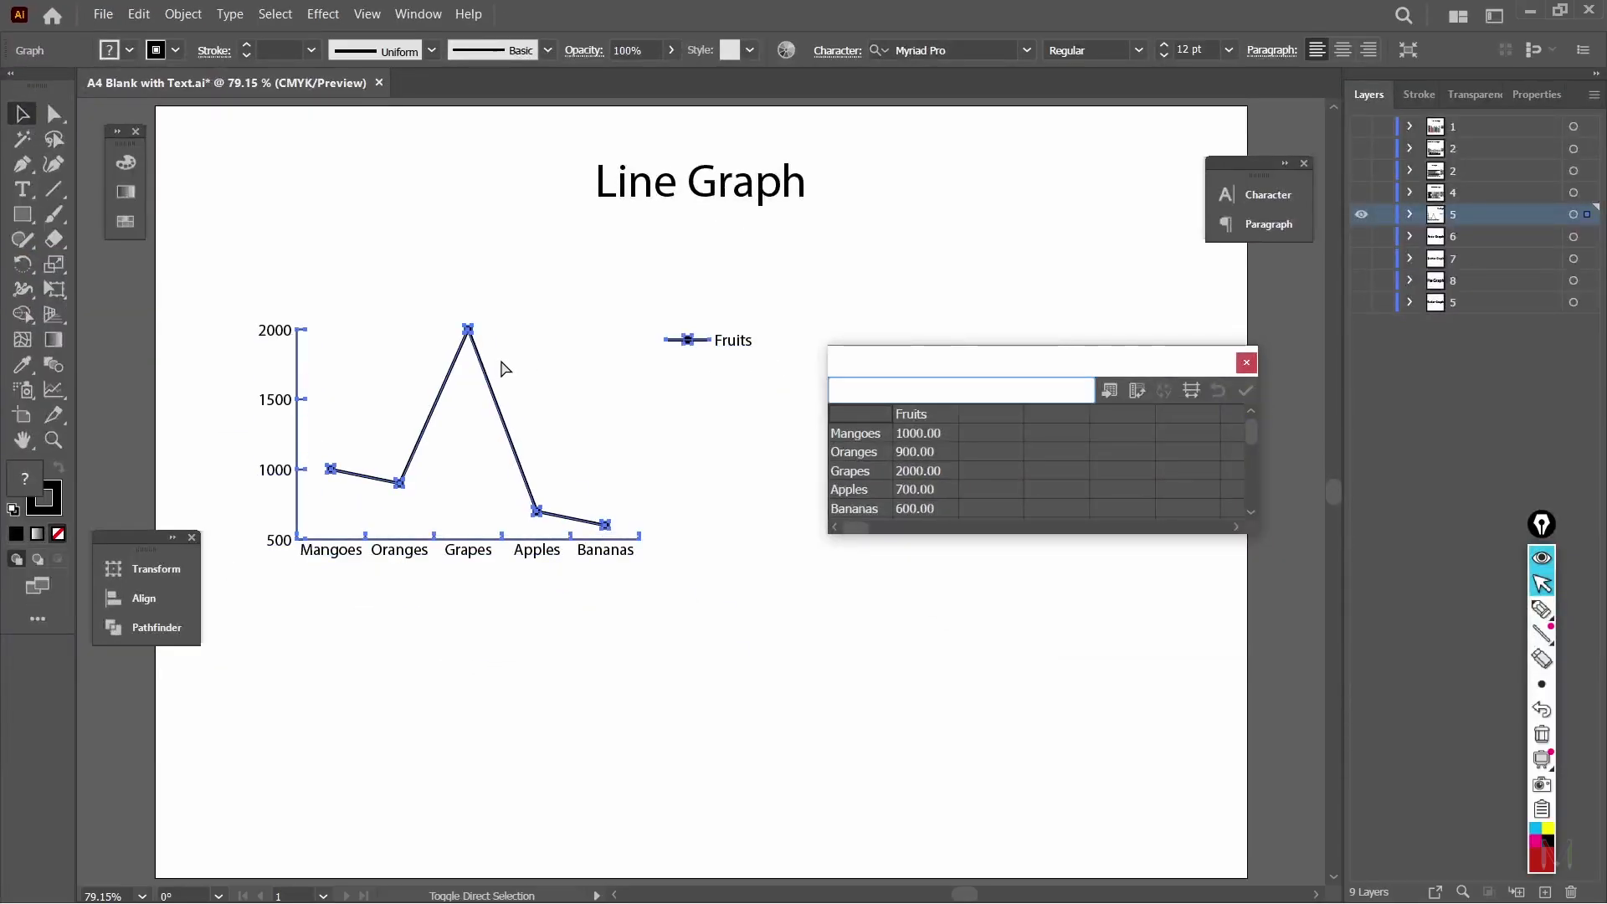
{"action": "key", "text": "ctrl+shift+z"}
Step: Set the Grapes value in the line graph's data to 10000 and apply it
{"action": "left_click", "coordinate": [915, 472]}
{"action": "type", "text": "000.0"}
{"action": "key", "text": "BackSpace"}
{"action": "key", "text": "BackSpace"}
{"action": "key", "text": "BackSpace"}
{"action": "key", "text": "BackSpace"}
{"action": "type", "text": "10000"}
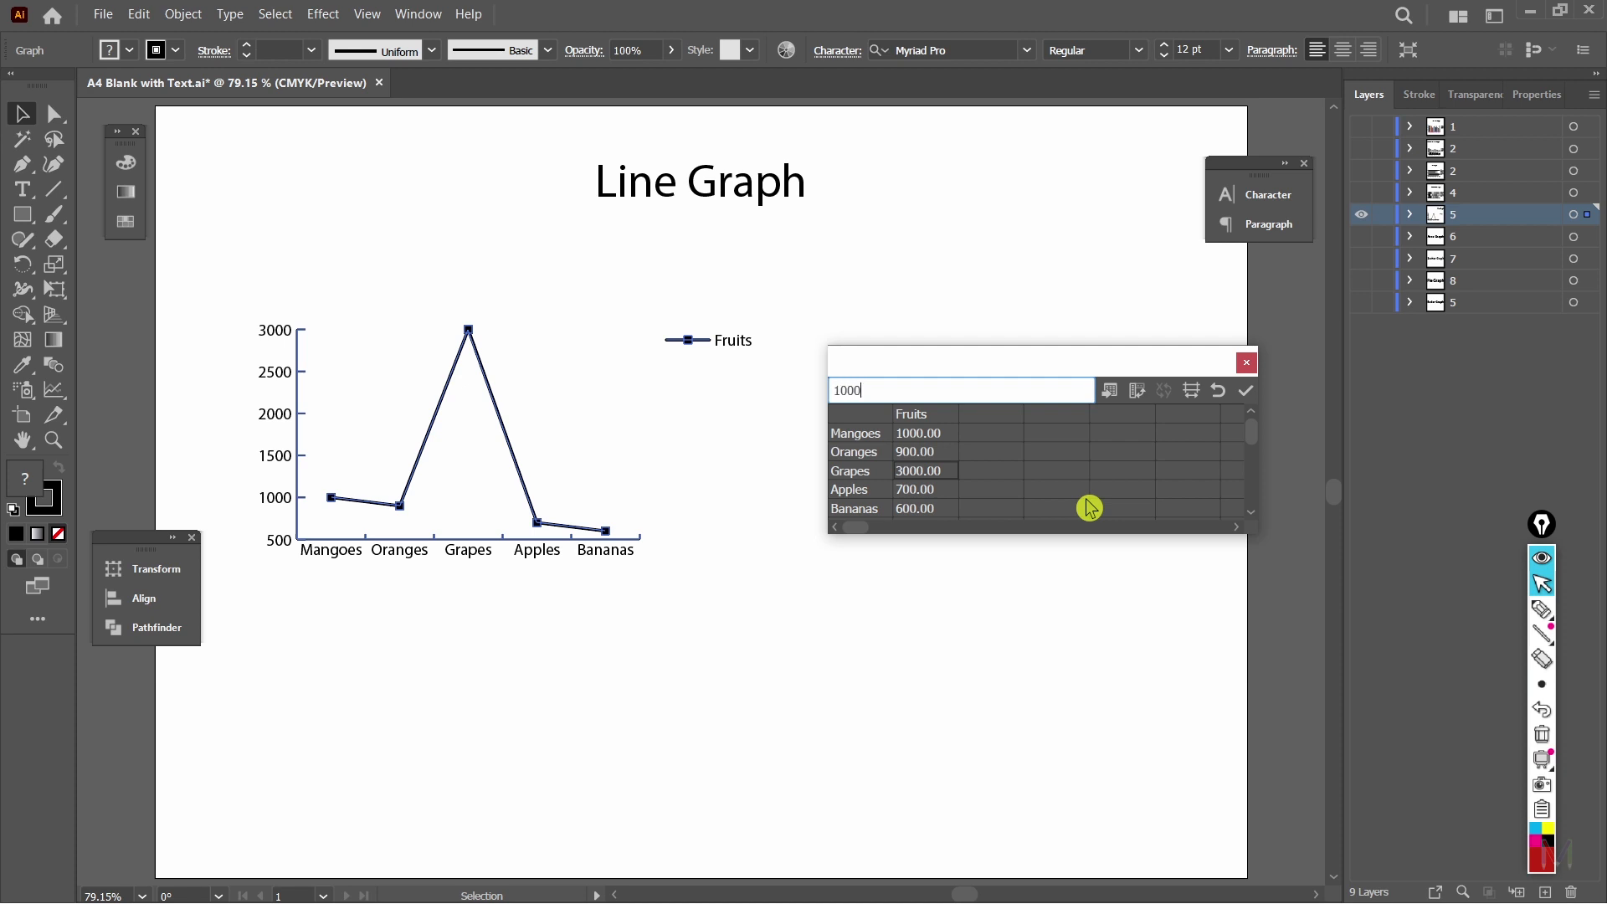
{"action": "left_click", "coordinate": [1246, 391]}
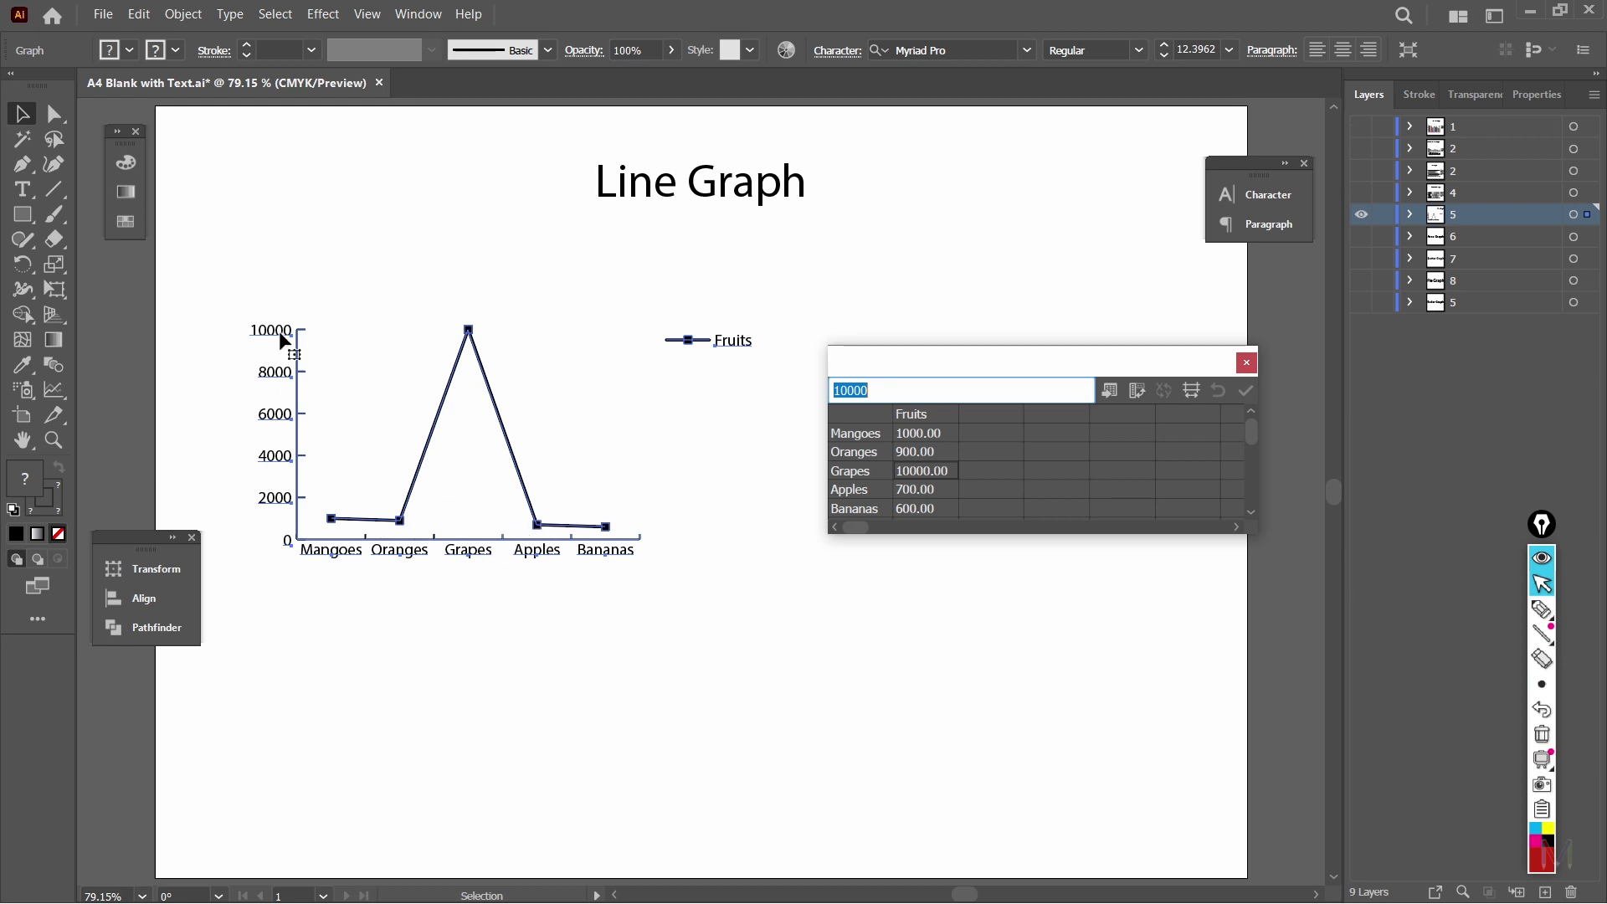
Step: Undo and redo the change of the Grapes value to 10000 to compare the value axis scaling
{"action": "key", "text": "a"}
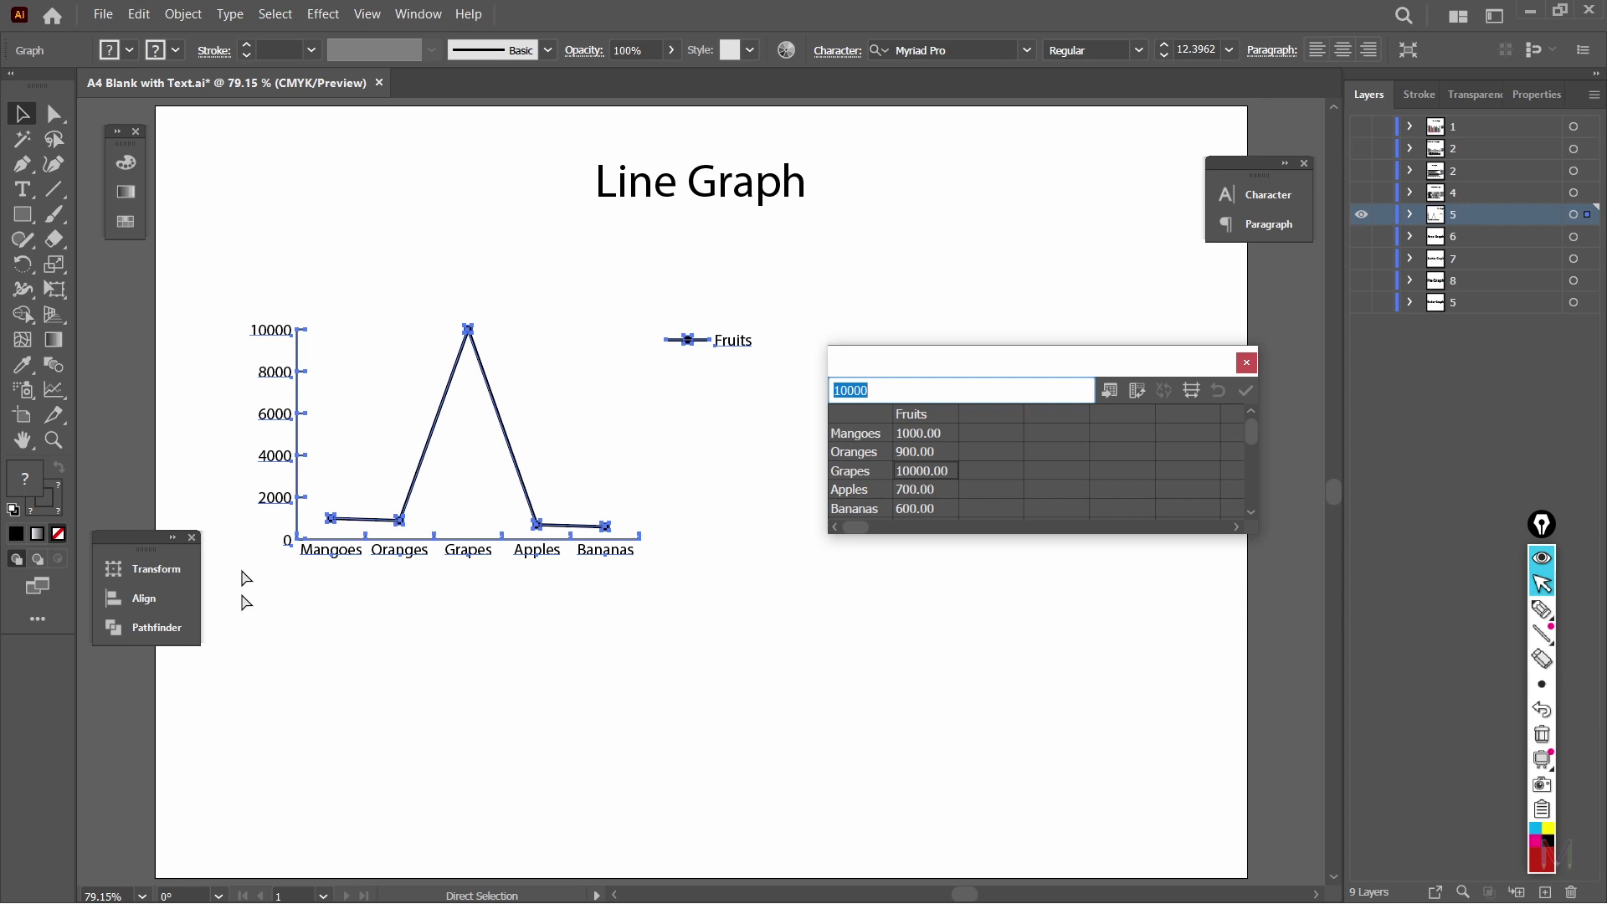
{"action": "key", "text": "ctrl+z"}
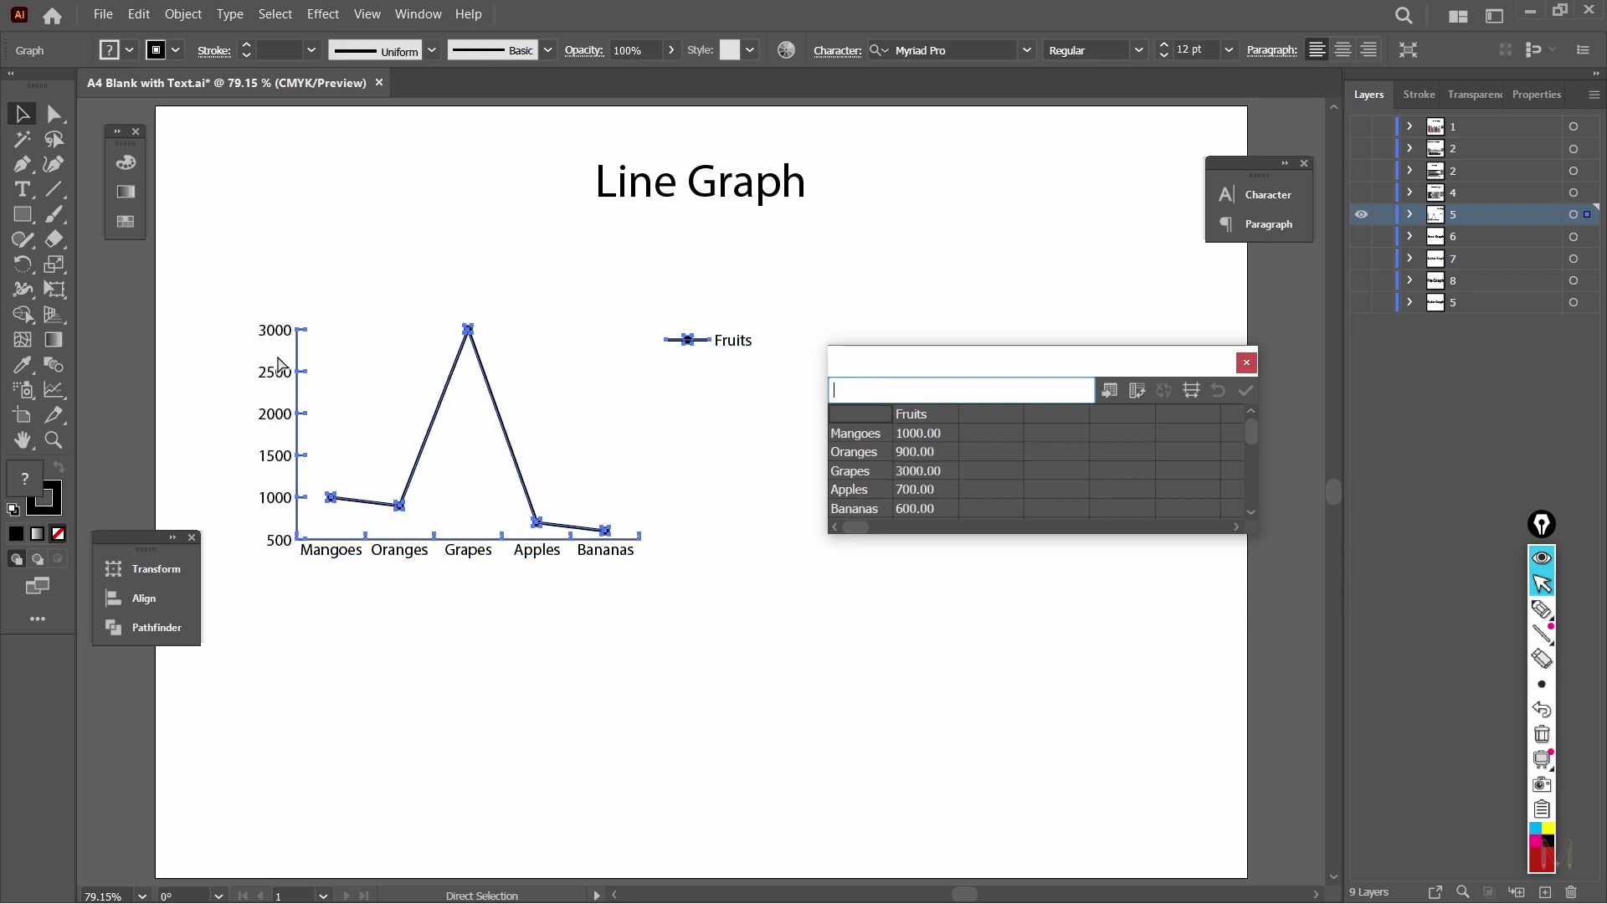
{"action": "key", "text": "ctrl+shift+z"}
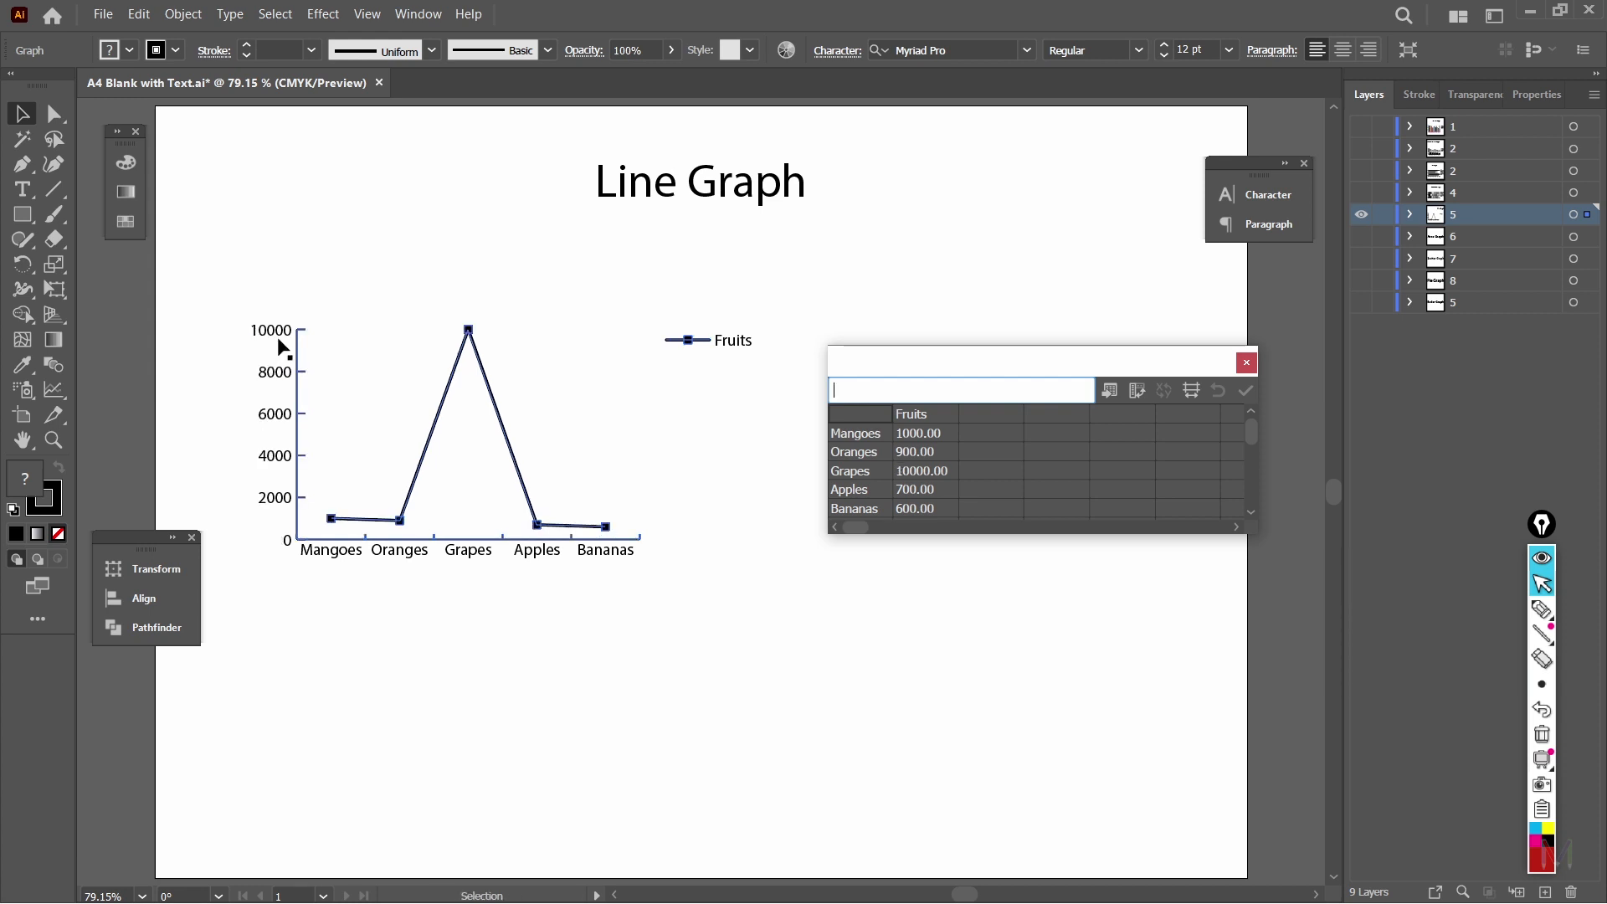
Step: Mark the 10000 axis label and the Grapes peak with the annotation pen, and clear the marks
{"action": "left_click", "coordinate": [1541, 608]}
{"action": "mouse_move", "coordinate": [240, 303]}
{"action": "left_mouse_down"}
{"action": "mouse_move", "coordinate": [317, 359]}
{"action": "mouse_move", "coordinate": [310, 301]}
{"action": "mouse_move", "coordinate": [232, 297]}
{"action": "left_mouse_up"}
{"action": "left_click_drag", "start_coordinate": [491, 344], "coordinate": [495, 347]}
{"action": "left_click", "coordinate": [1541, 565]}
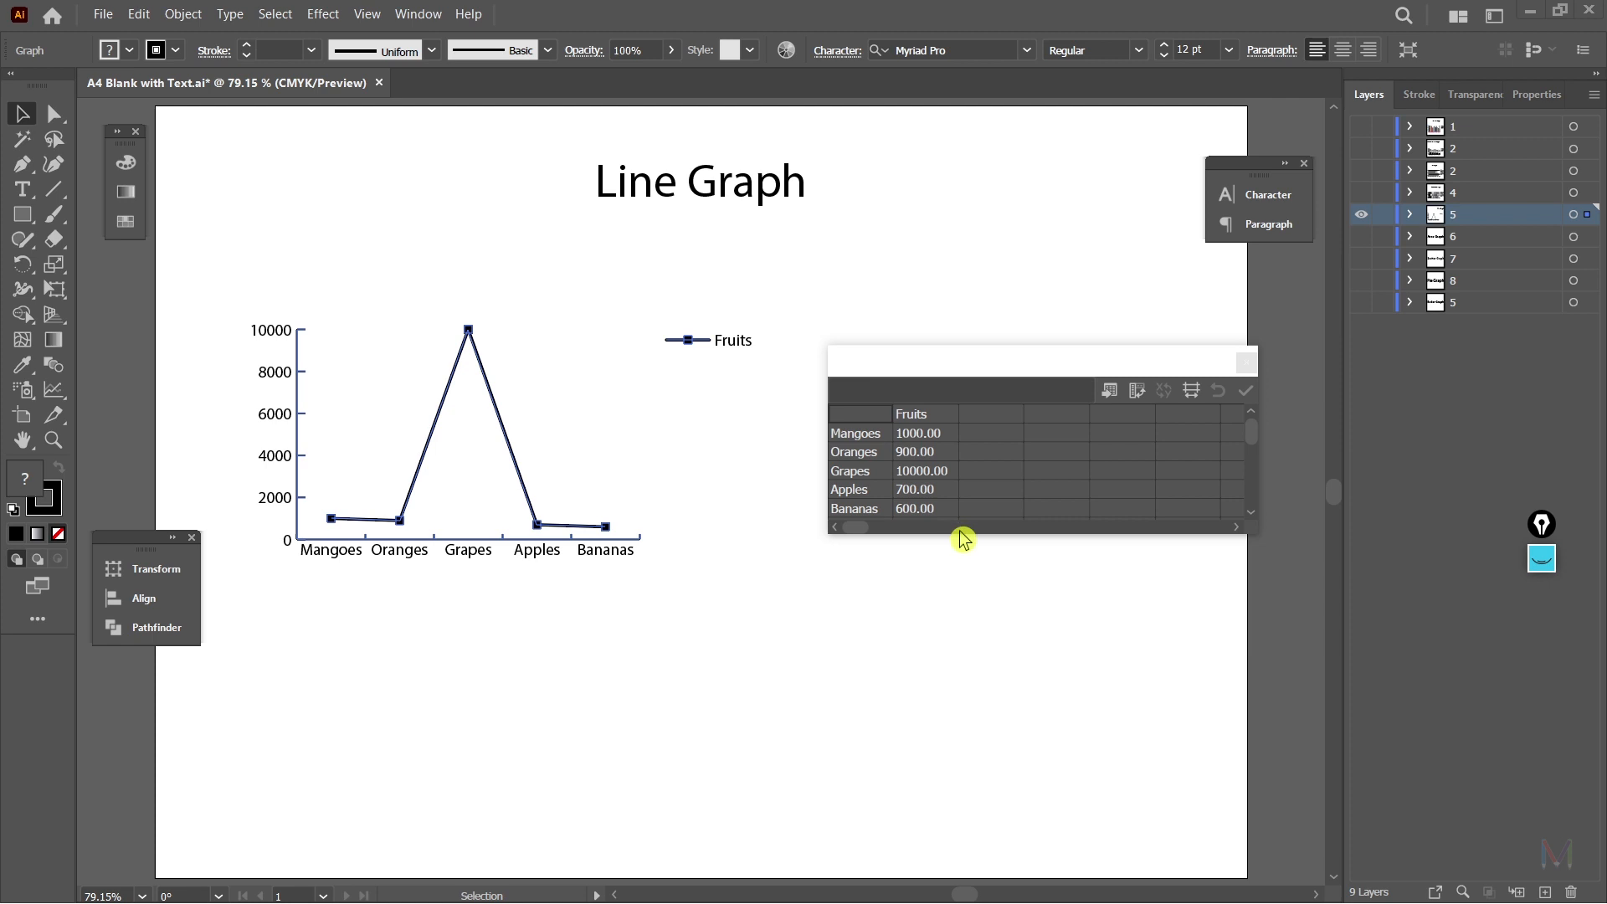
Step: Transpose the line graph's Fruits data, apply it and deselect the graph
{"action": "left_click", "coordinate": [1137, 390]}
{"action": "left_click", "coordinate": [1249, 393]}
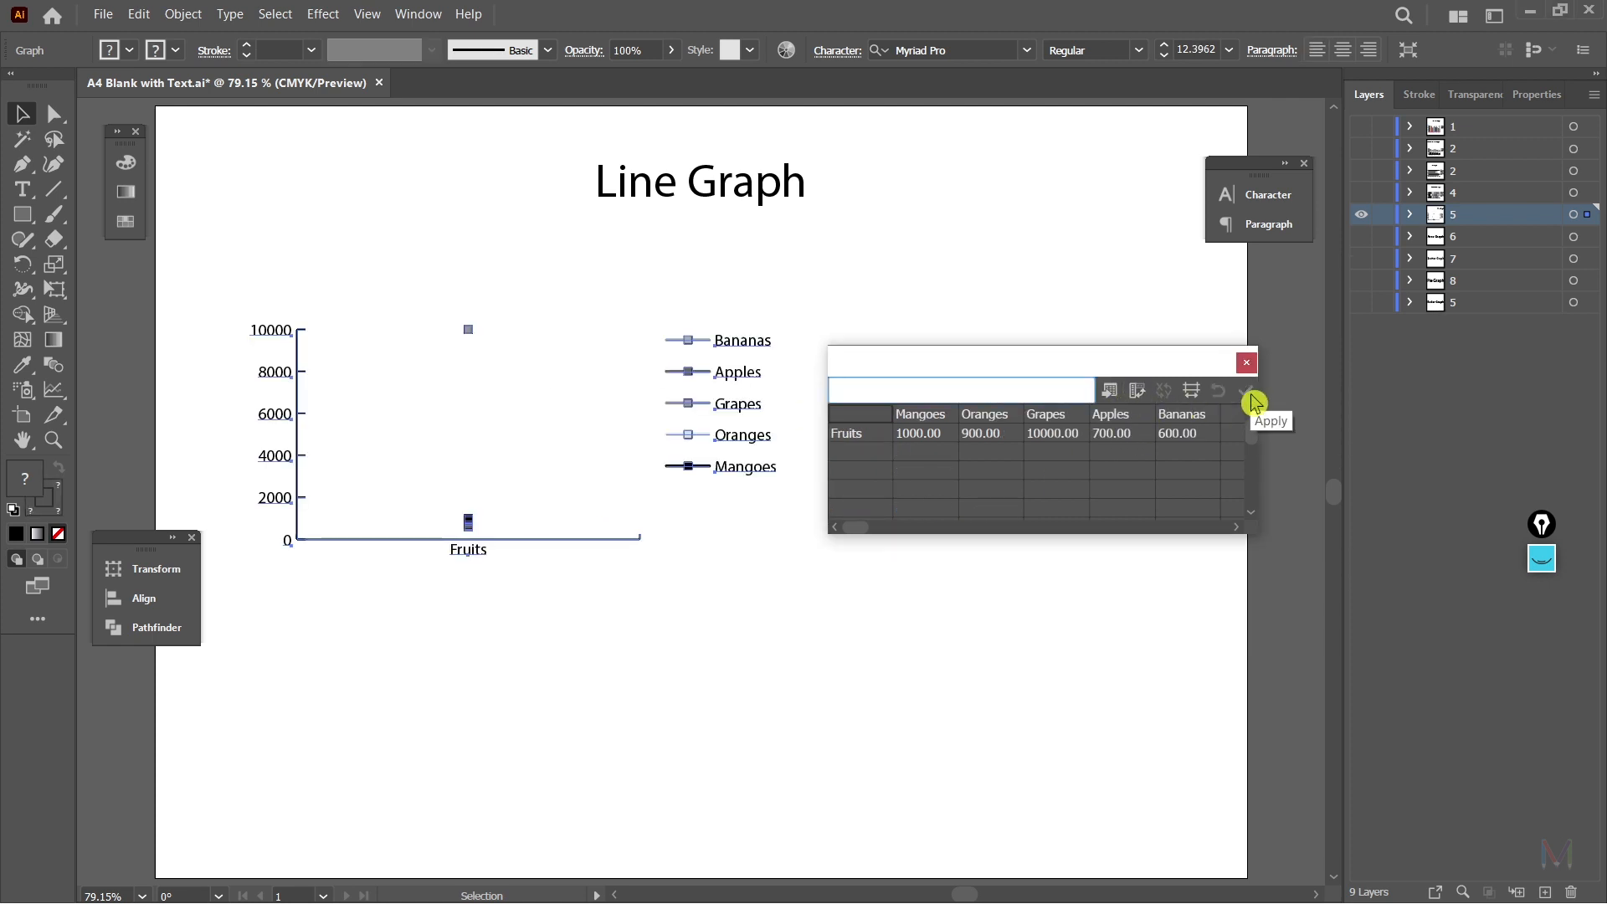
{"action": "left_click", "coordinate": [22, 116]}
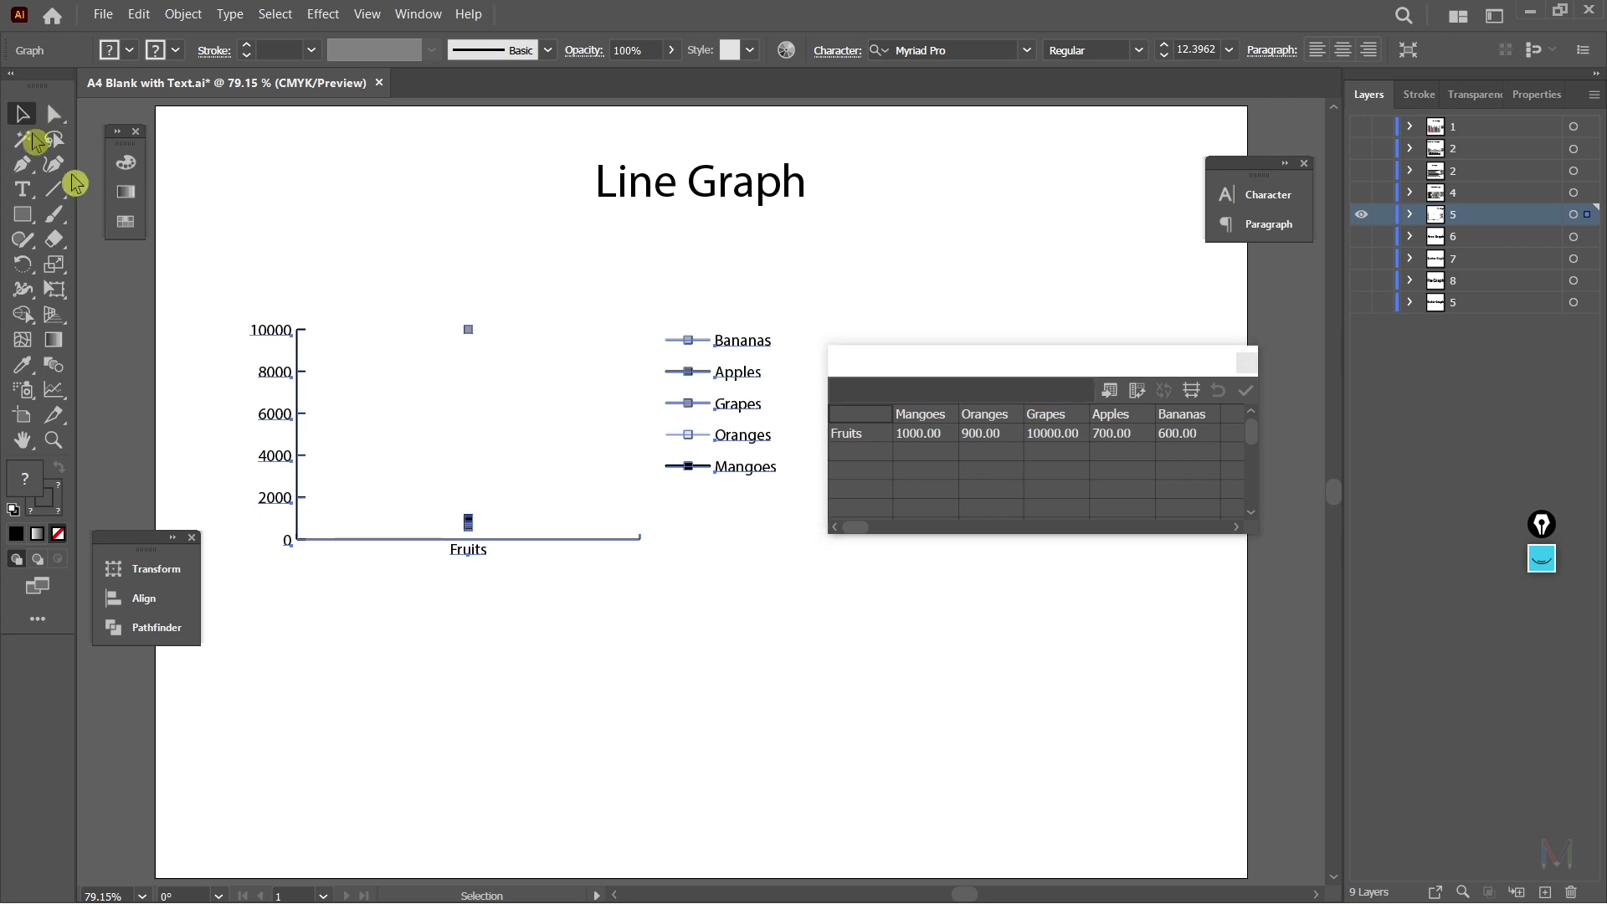
{"action": "left_click", "coordinate": [575, 629]}
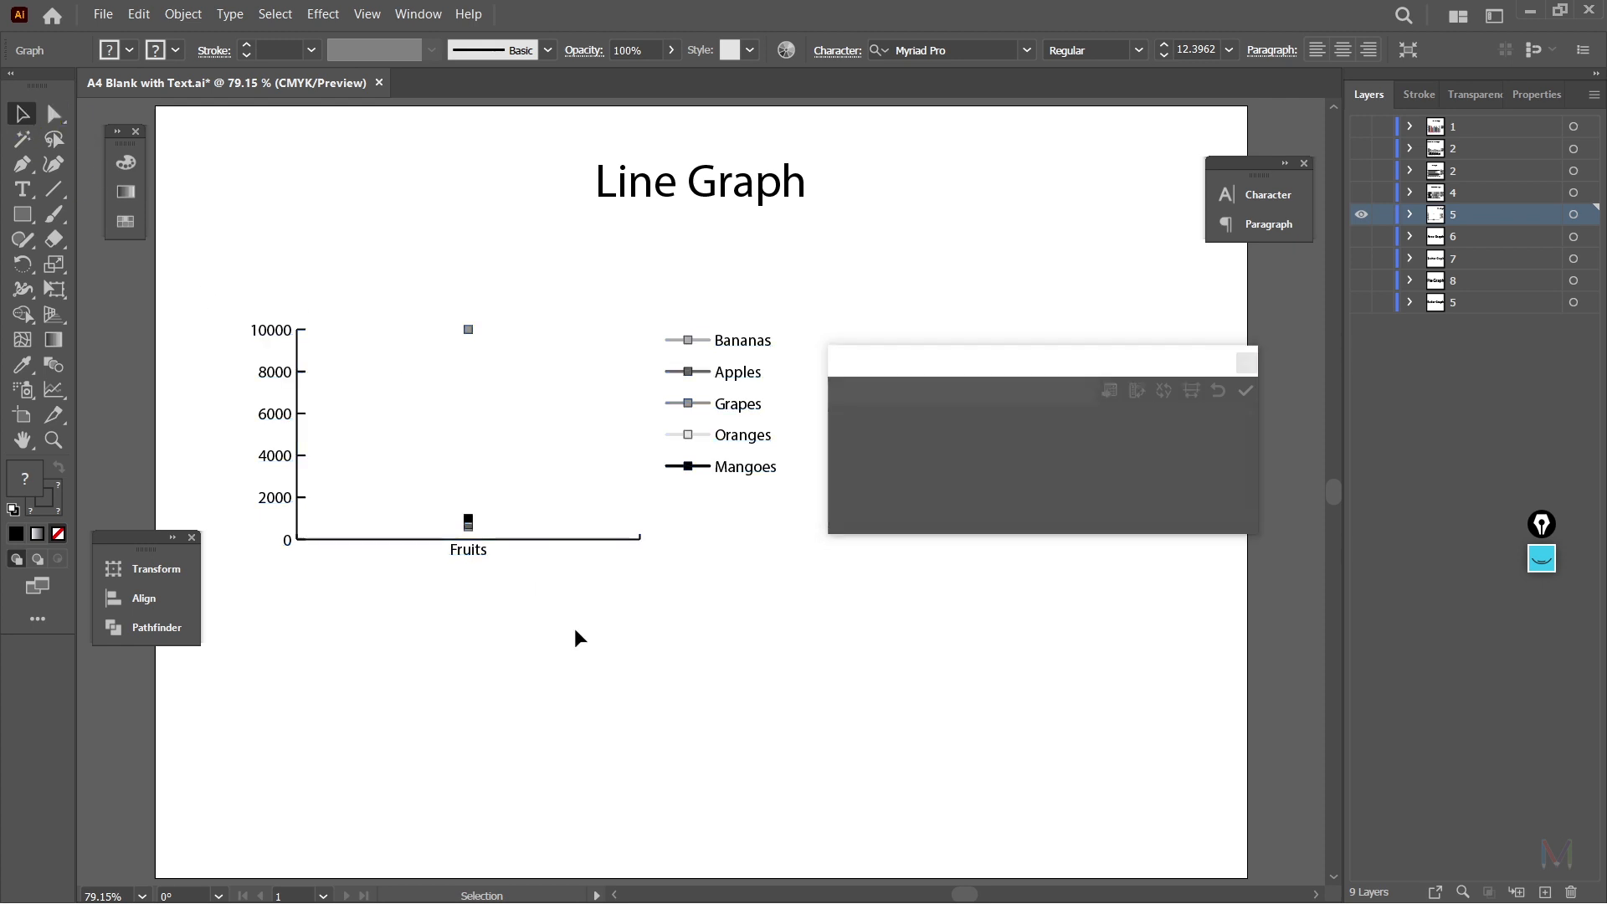
Step: Set the Grapes value in the transposed line graph's data to 800, apply it and deselect the graph
{"action": "left_click", "coordinate": [469, 529]}
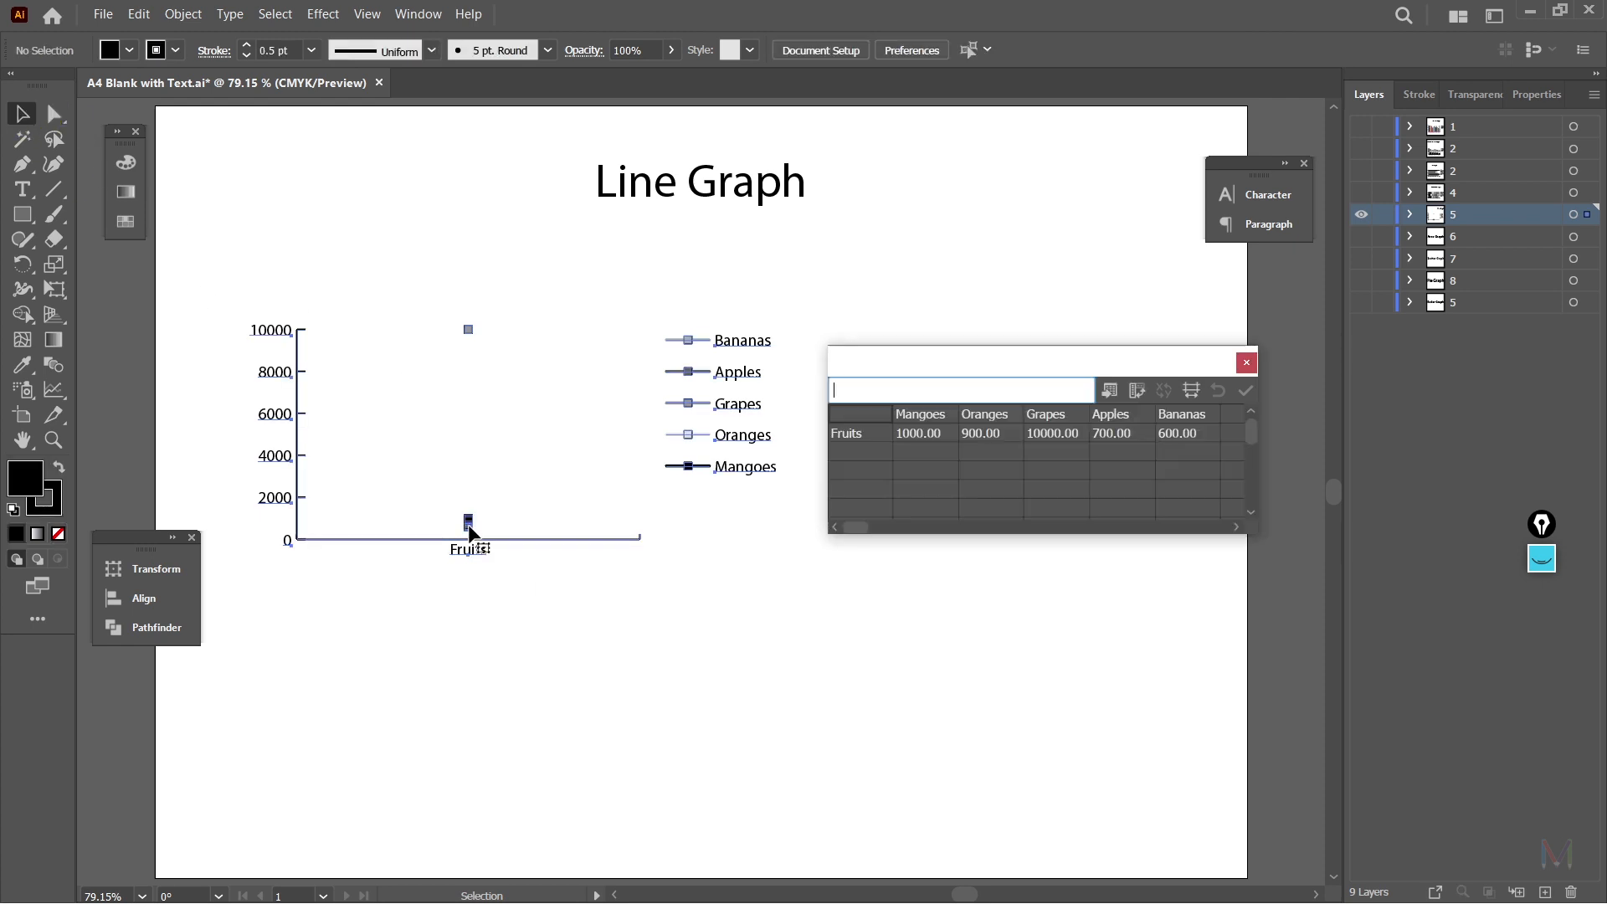
{"action": "left_click", "coordinate": [1053, 434]}
{"action": "type", "text": "800"}
{"action": "left_click", "coordinate": [1245, 390]}
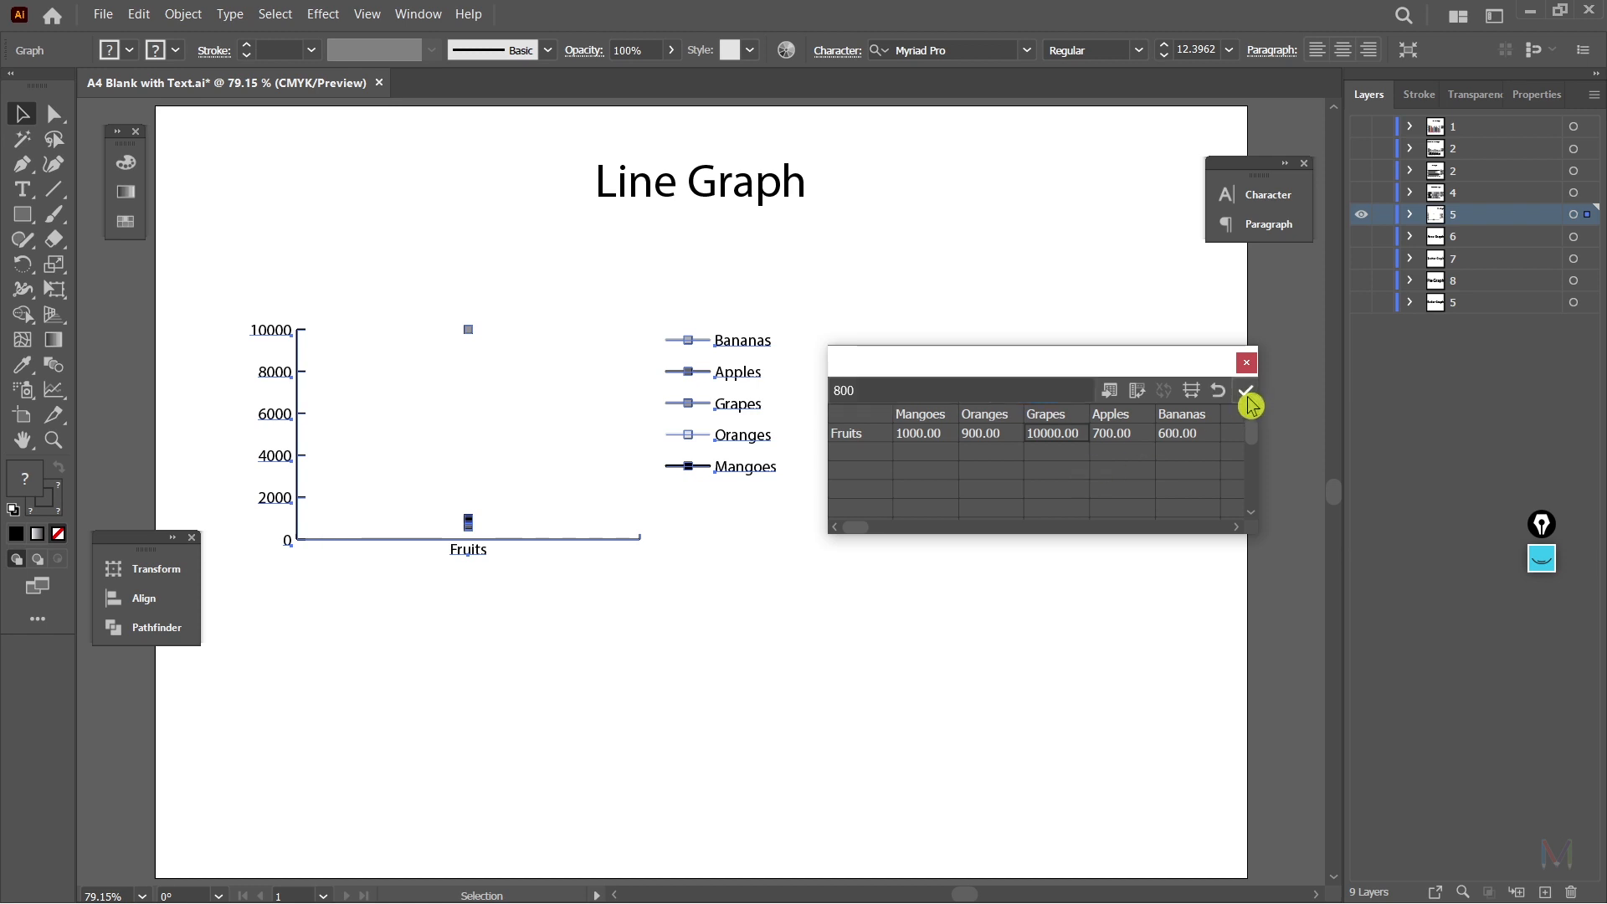
{"action": "left_click", "coordinate": [602, 735]}
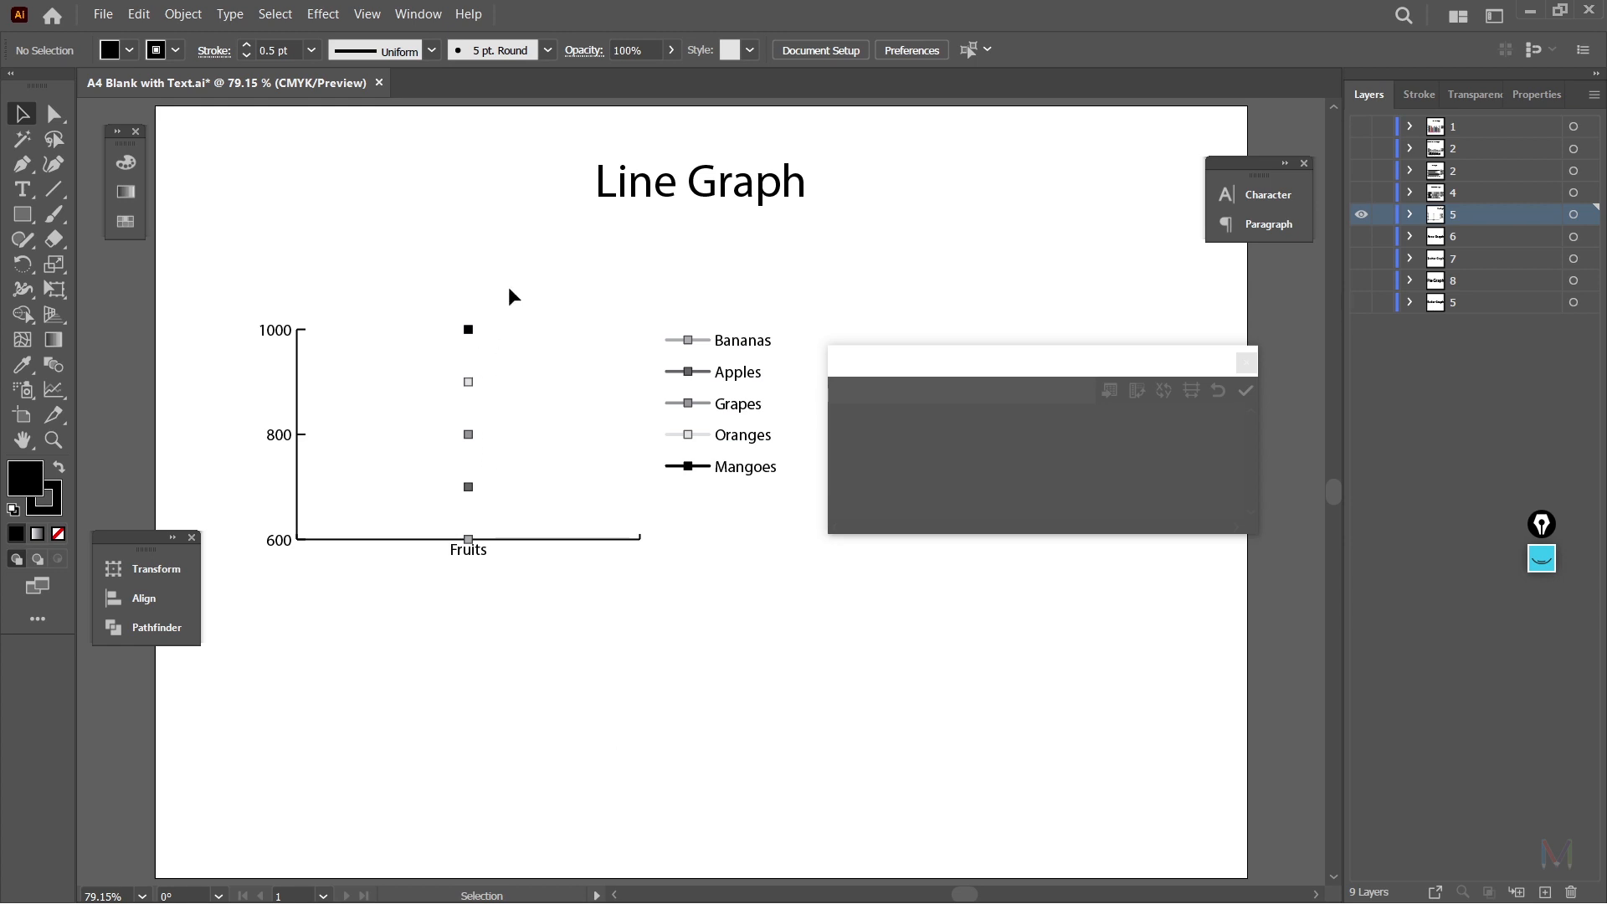
Step: Copy the city table in M8:P13 from the Excel sheet and return to Illustrator
{"action": "key", "text": "ctrl+1"}
{"action": "key", "text": "ctrl+0"}
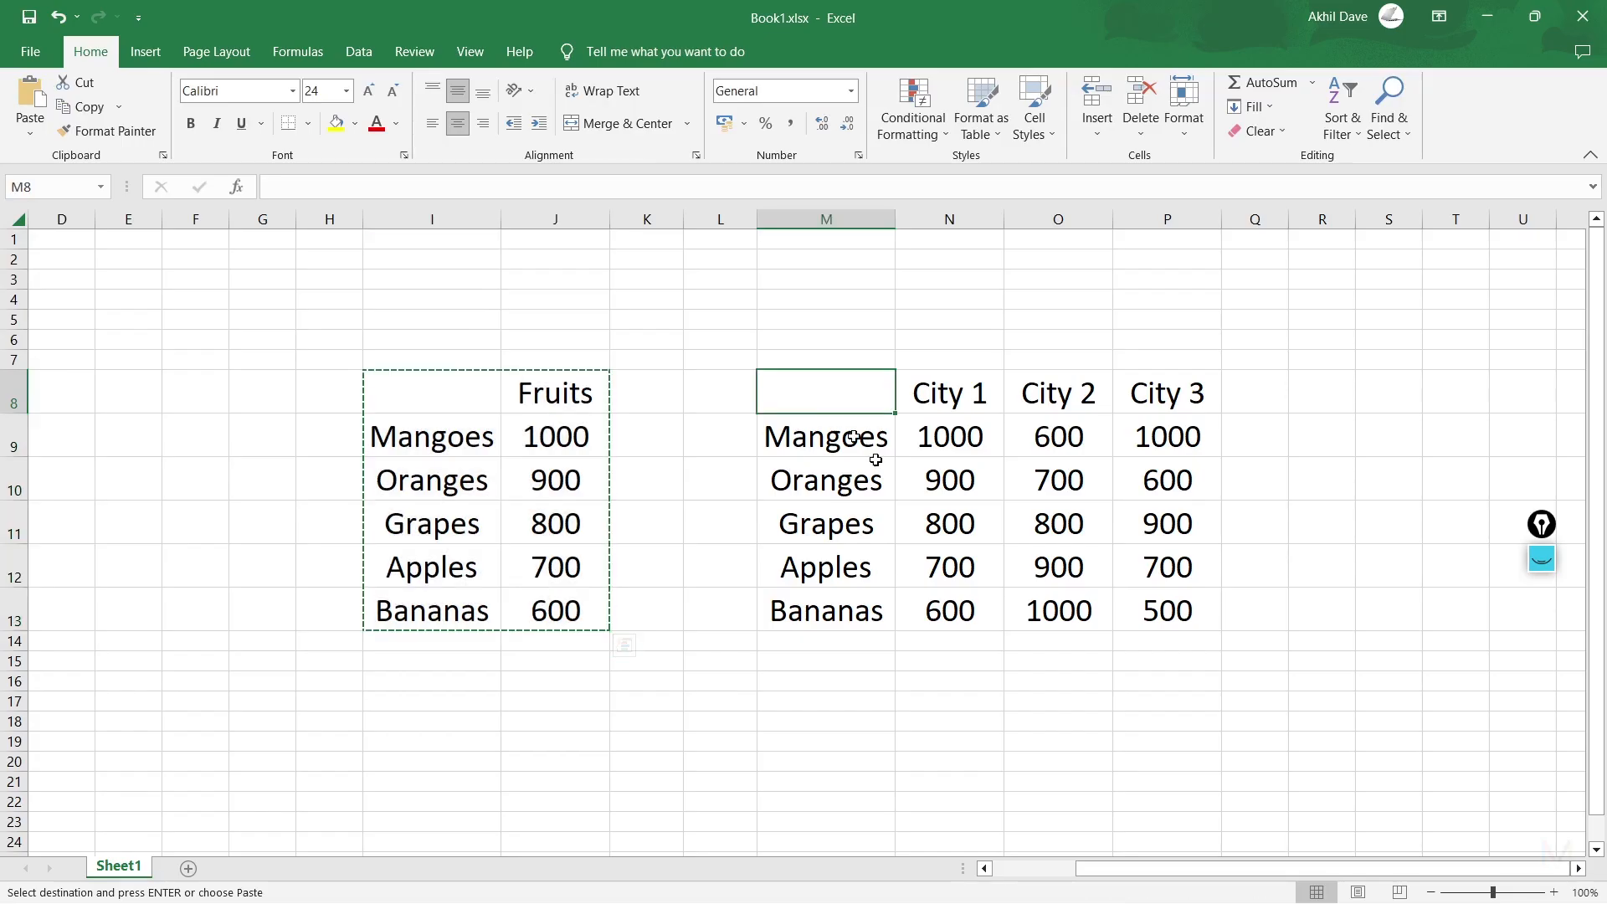
{"action": "left_click_drag", "start_coordinate": [826, 391], "coordinate": [1141, 610]}
{"action": "key", "text": "ctrl+c"}
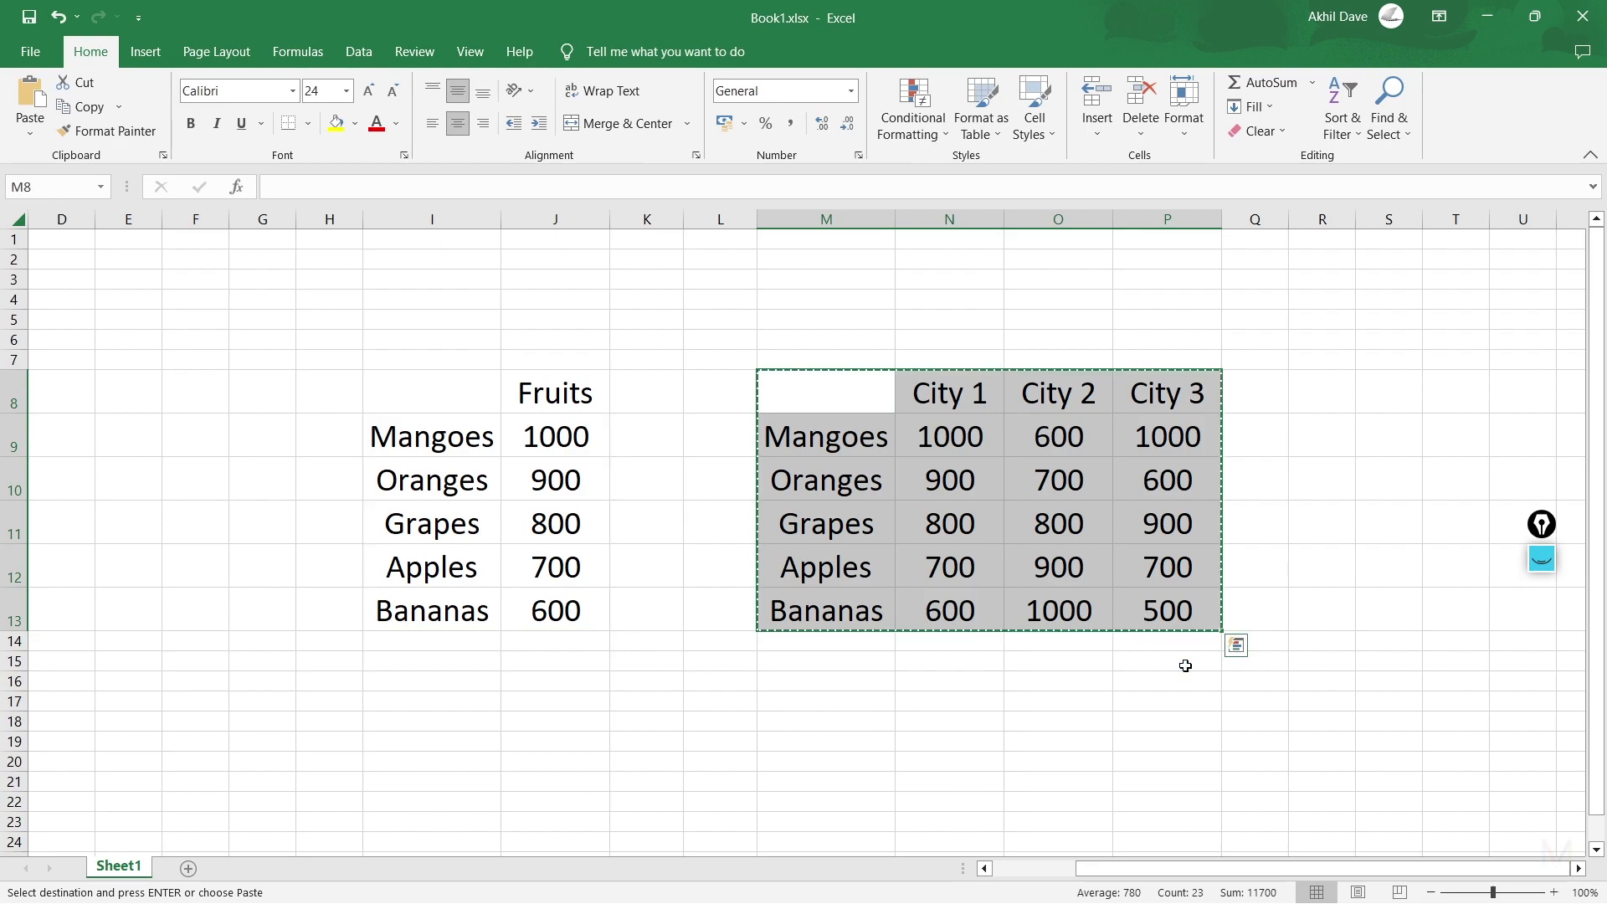
{"action": "key", "text": "alt+Tab"}
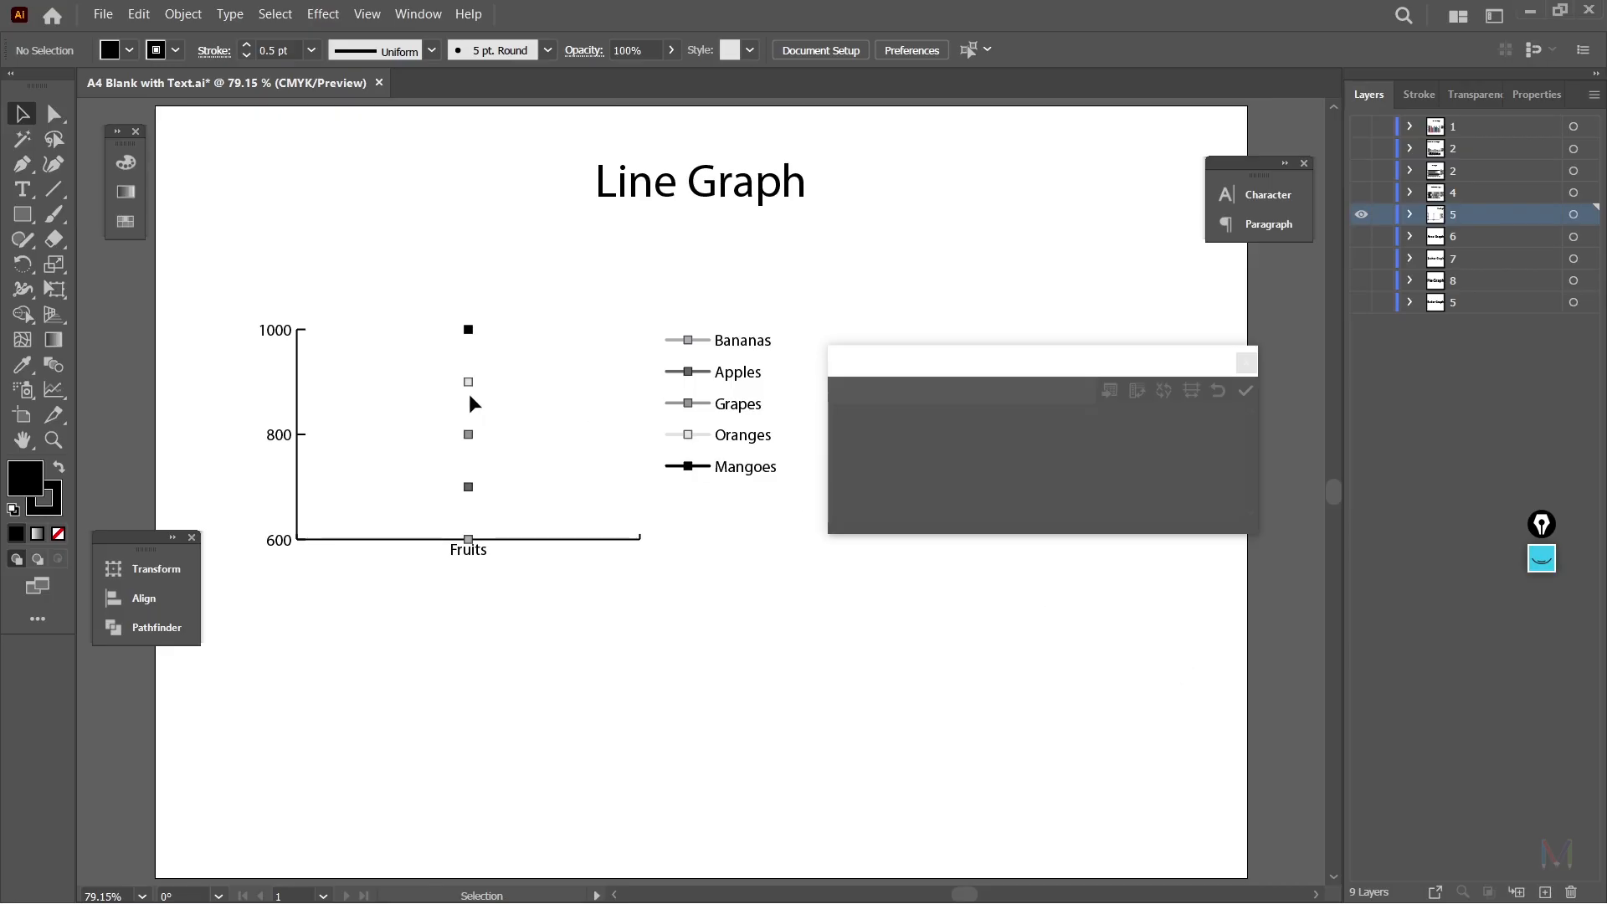
Step: Replace the line graph's data with the copied City 1, City 2 and City 3 table, apply it and deselect the graph
{"action": "left_click", "coordinate": [470, 381]}
{"action": "left_click_drag", "start_coordinate": [866, 413], "coordinate": [1191, 448]}
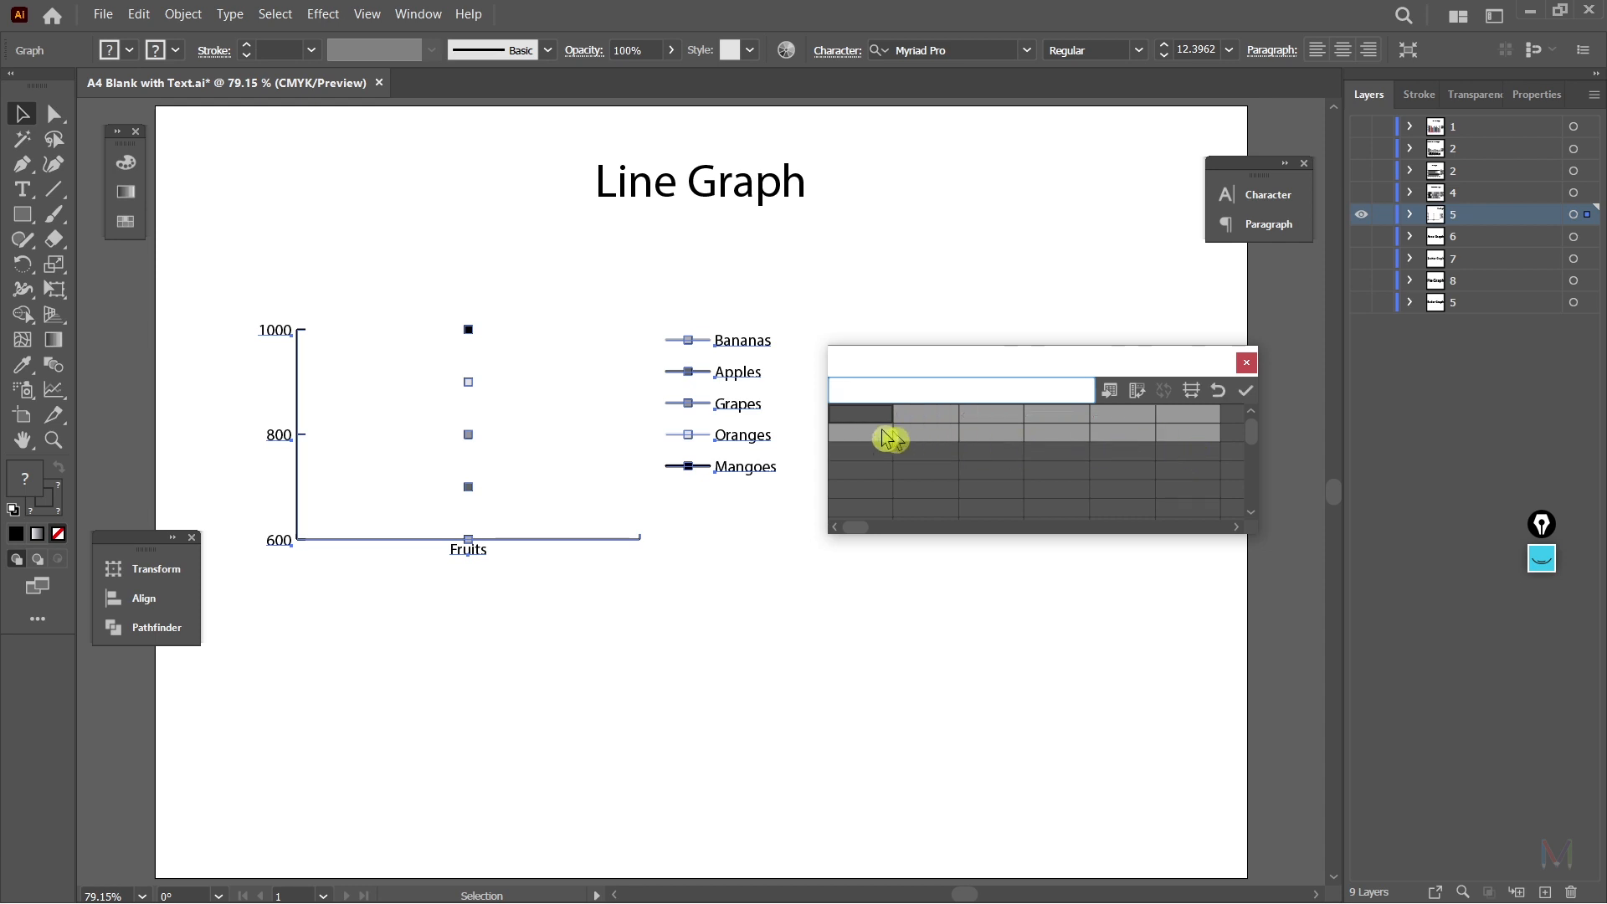
{"action": "key", "text": "Delete"}
{"action": "key", "text": "ctrl+v"}
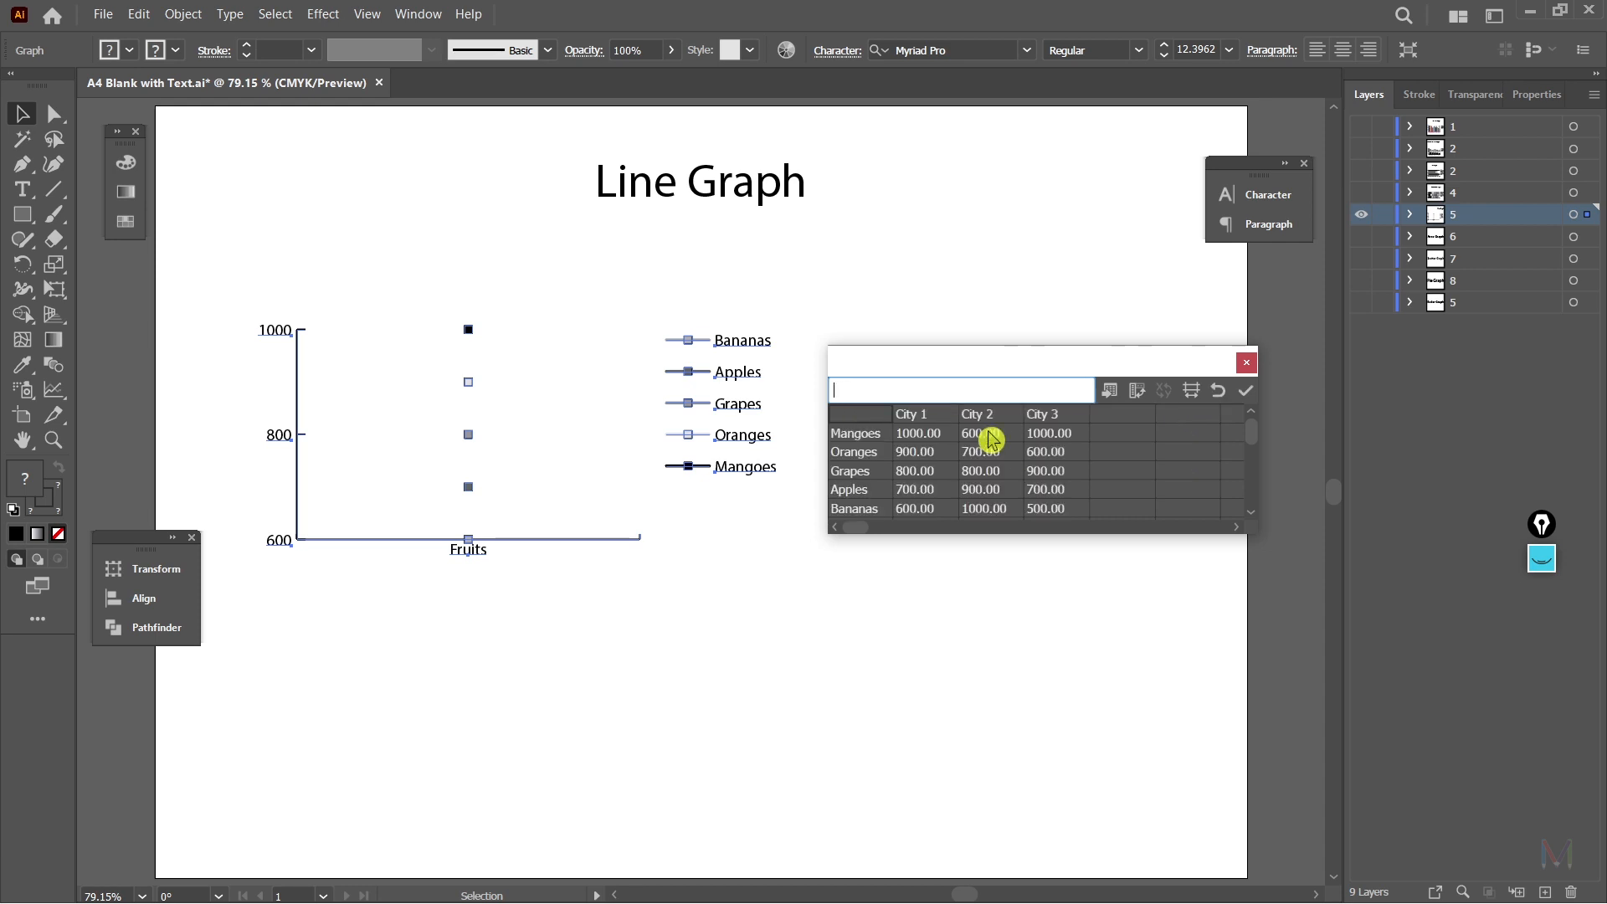
{"action": "left_click", "coordinate": [1246, 391]}
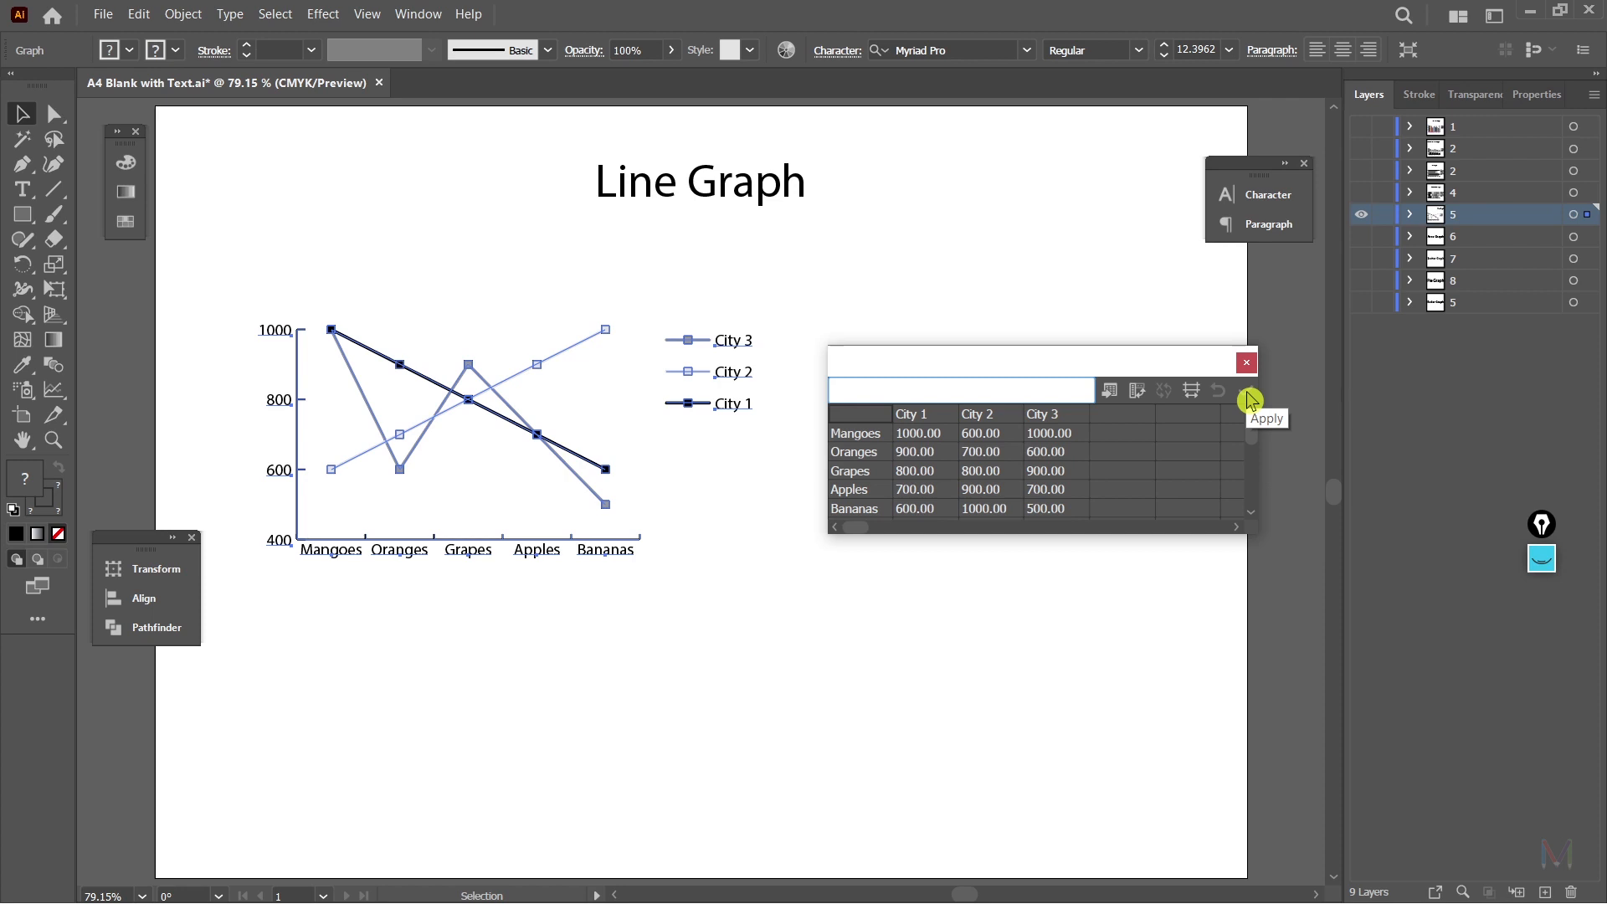
{"action": "left_click", "coordinate": [573, 721]}
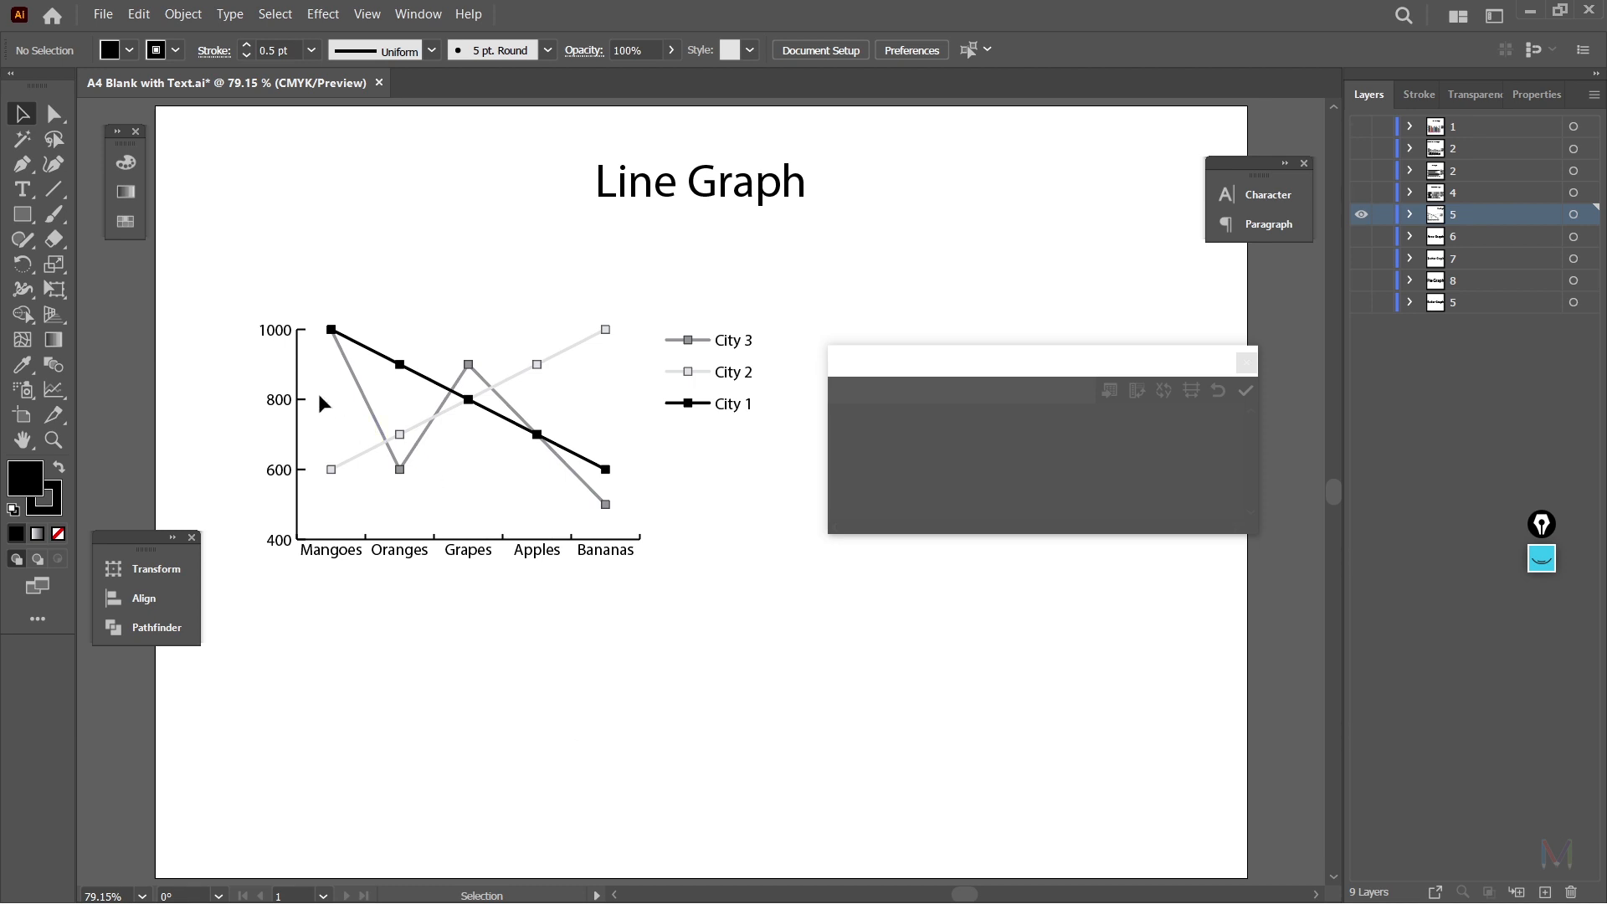
Step: Examine the Oranges values for City 1 and City 3 in the line graph's data against the plotted points
{"action": "left_click", "coordinate": [326, 469]}
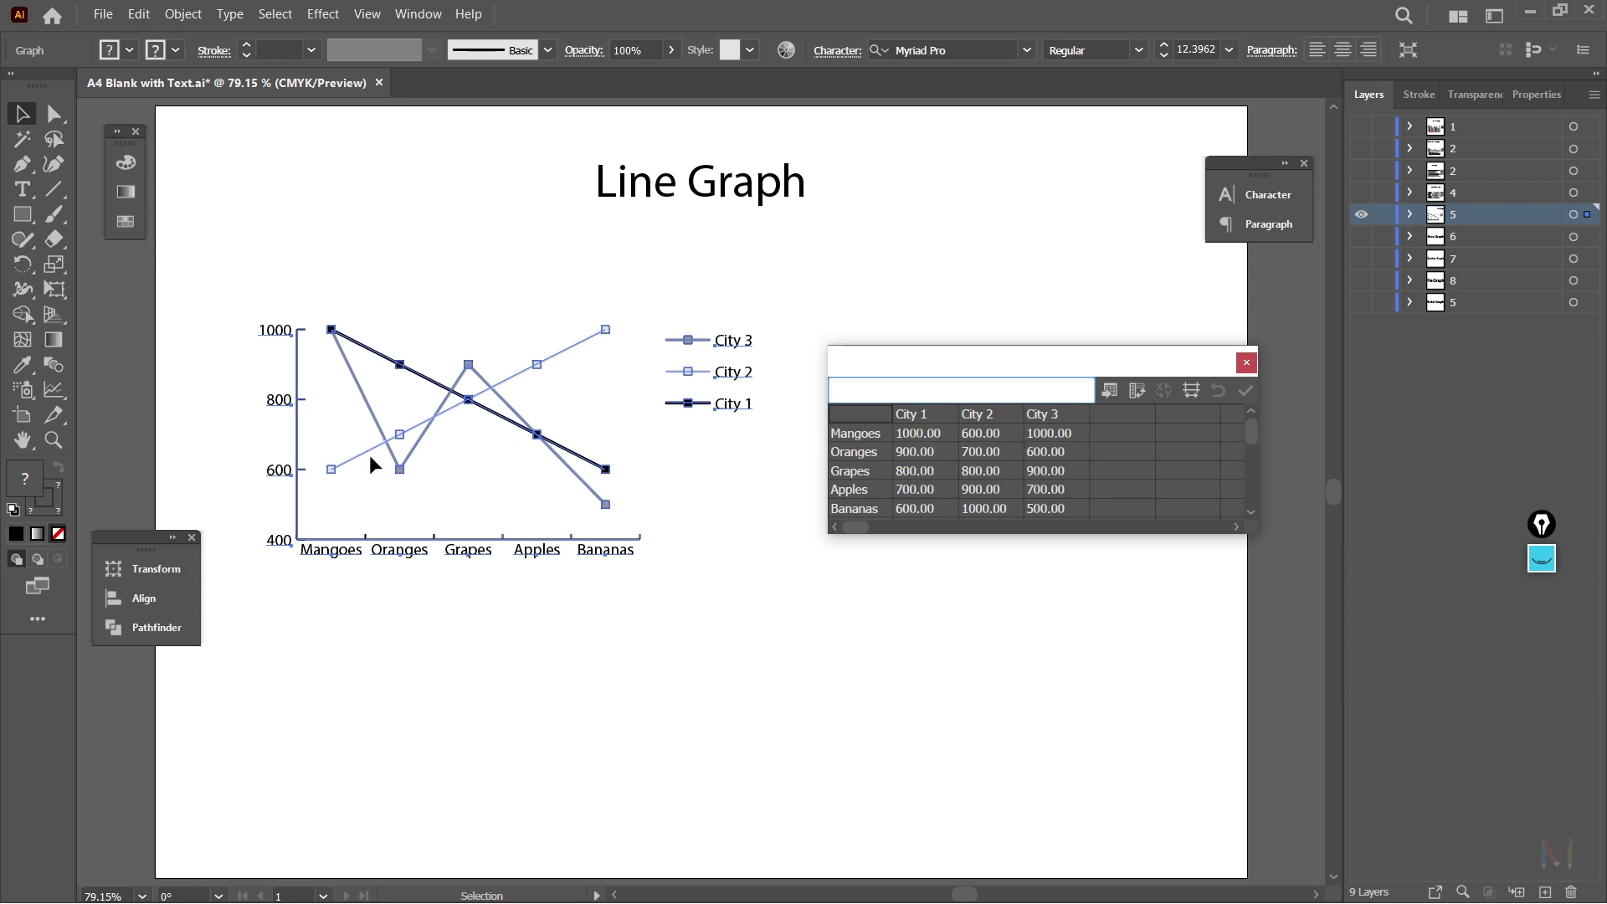
{"action": "left_click", "coordinate": [875, 457]}
{"action": "left_click", "coordinate": [925, 458]}
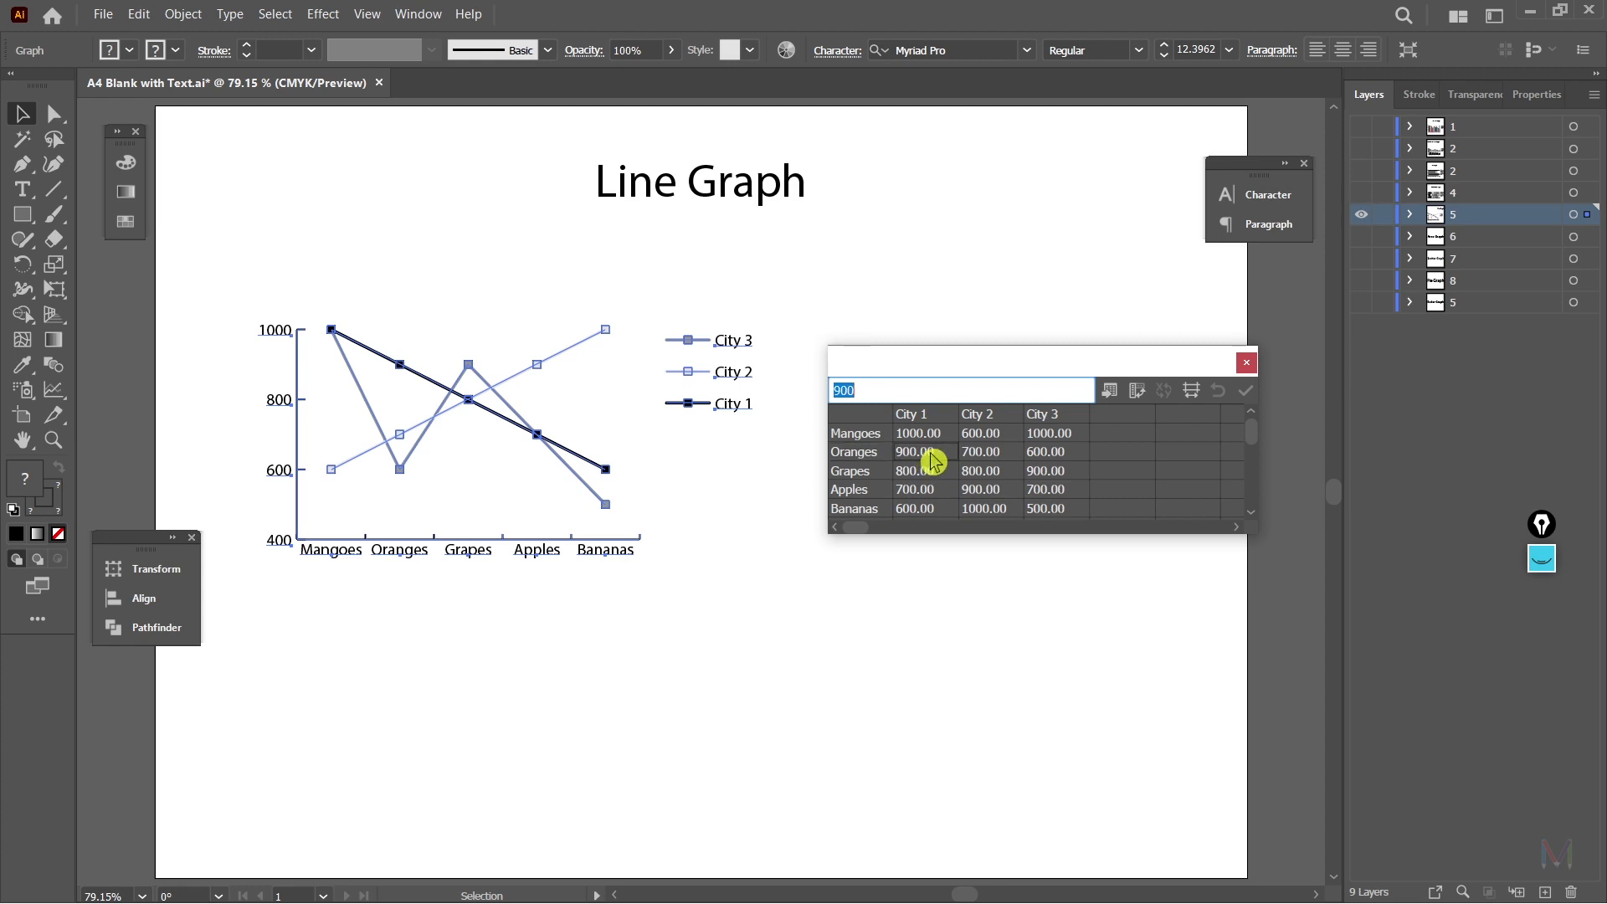
{"action": "left_click", "coordinate": [1046, 457]}
{"action": "left_click", "coordinate": [905, 590]}
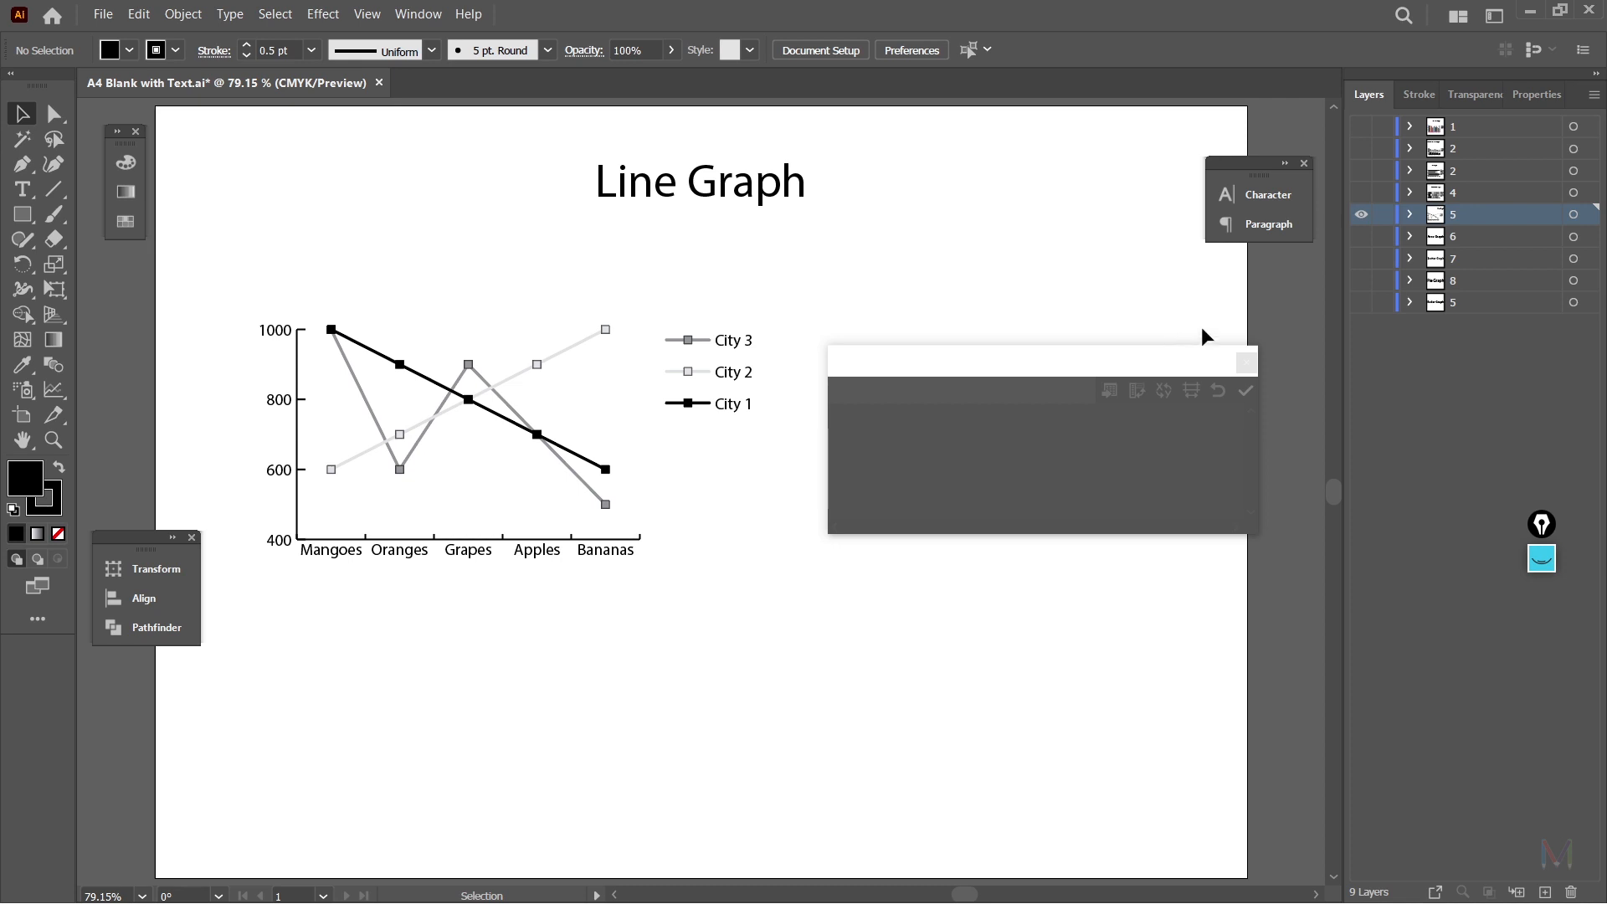
Step: Hide the Line Graph layer 5, show the Area Graph layer 6 and make it the active layer
{"action": "left_click", "coordinate": [1362, 215]}
{"action": "left_click", "coordinate": [1362, 236]}
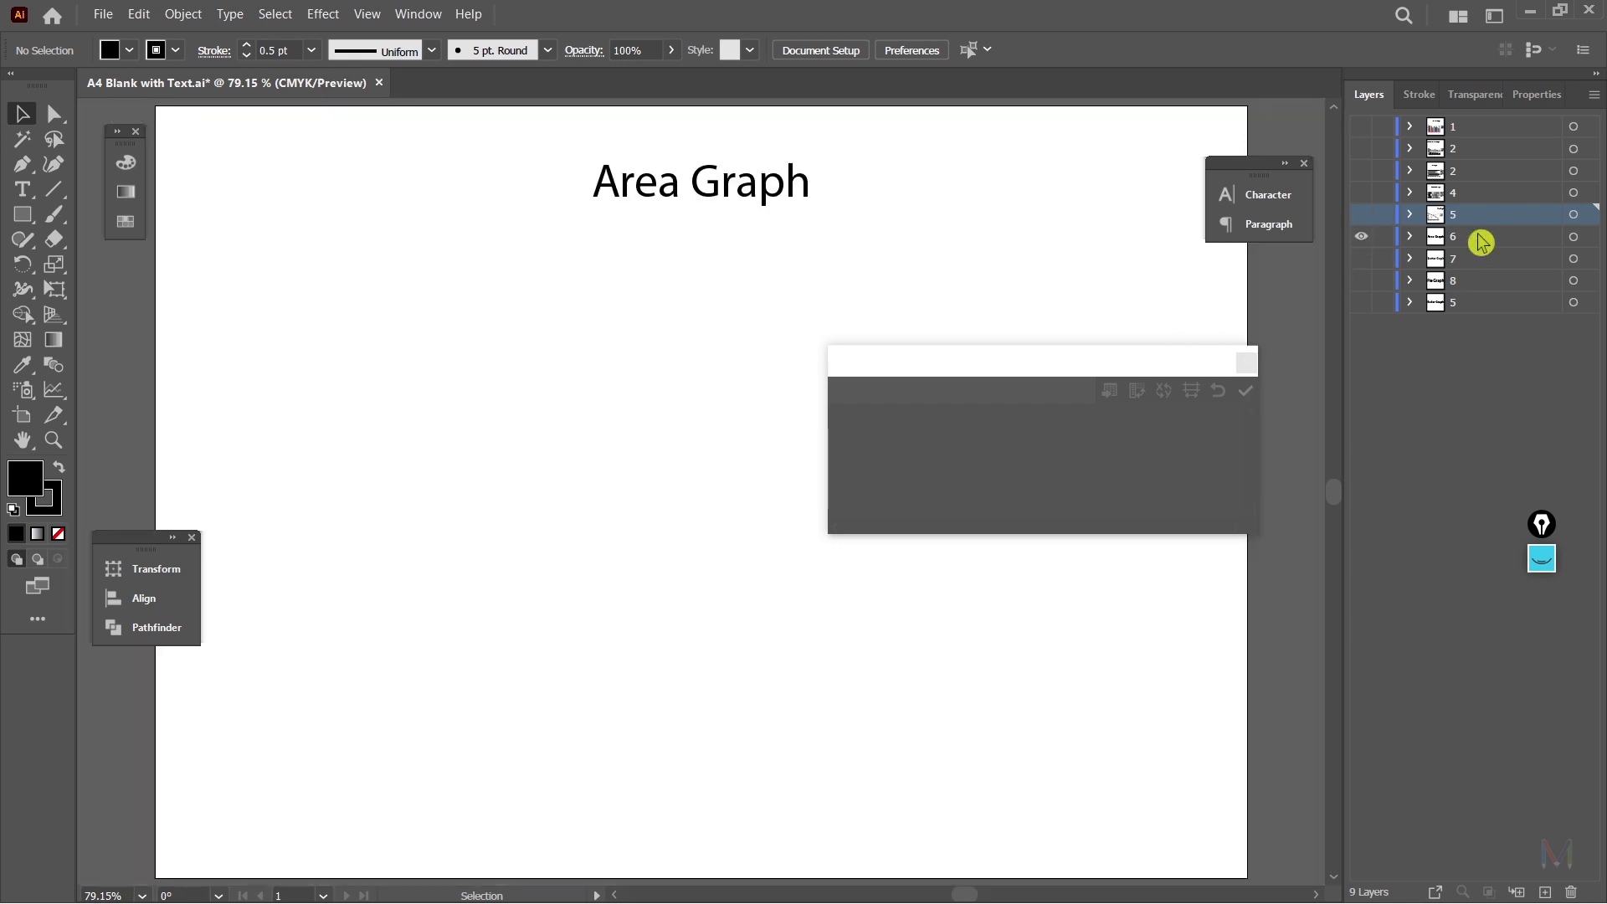
{"action": "left_click", "coordinate": [1479, 242]}
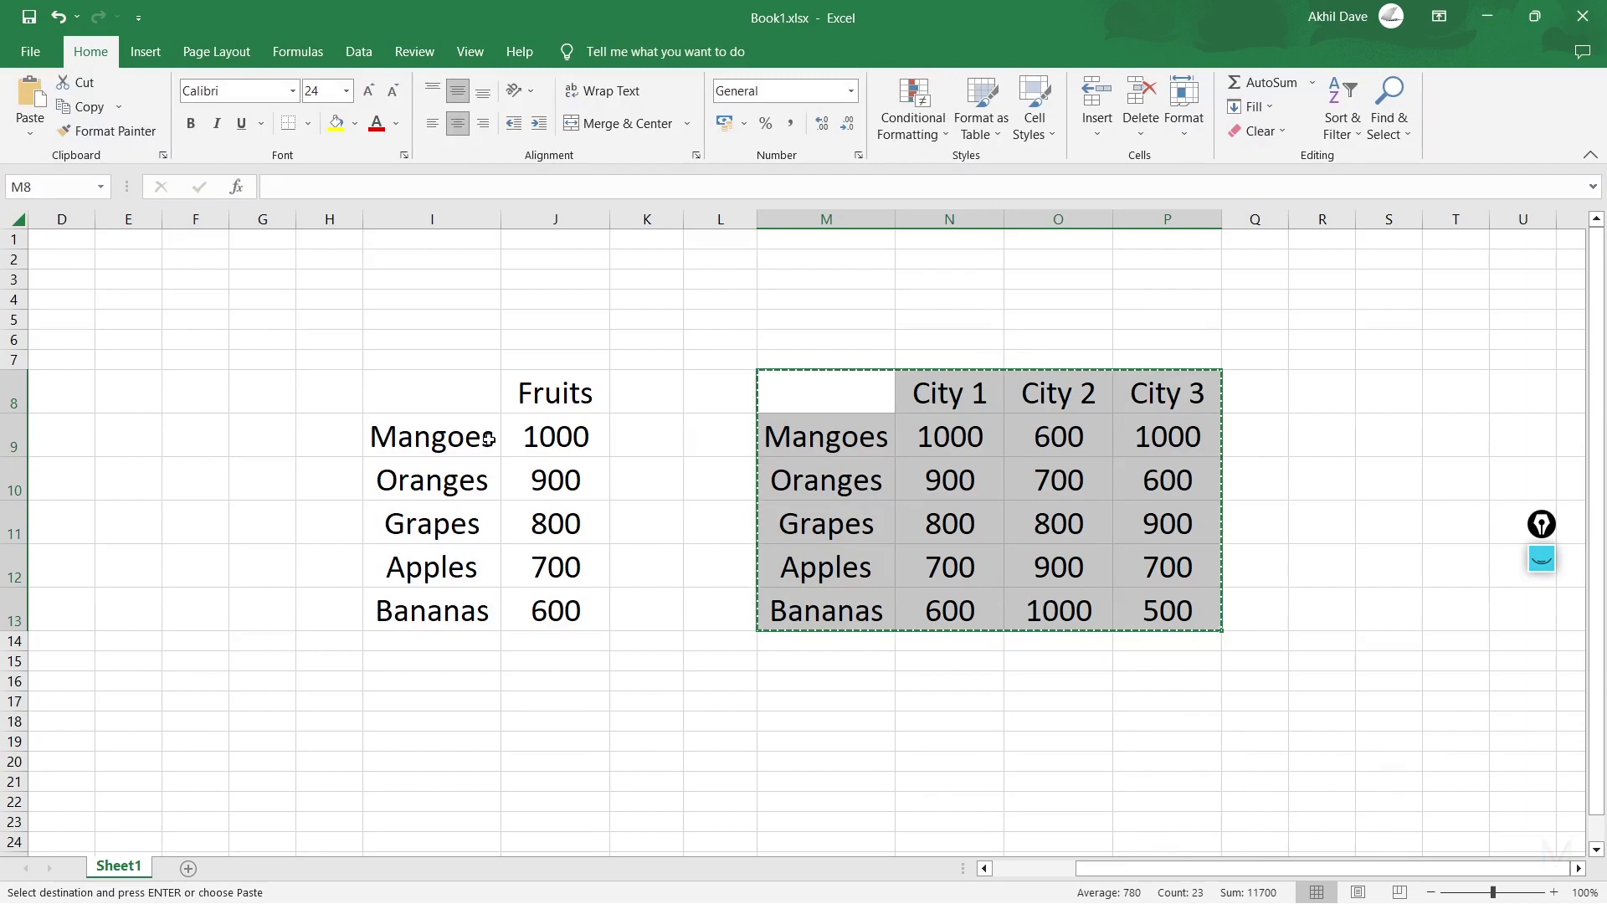
Step: Copy the Fruits table in I8:J13 from Excel and create an area graph from it below the Area Graph title in Illustrator
{"action": "left_click_drag", "start_coordinate": [431, 402], "coordinate": [539, 595]}
{"action": "key", "text": "Escape"}
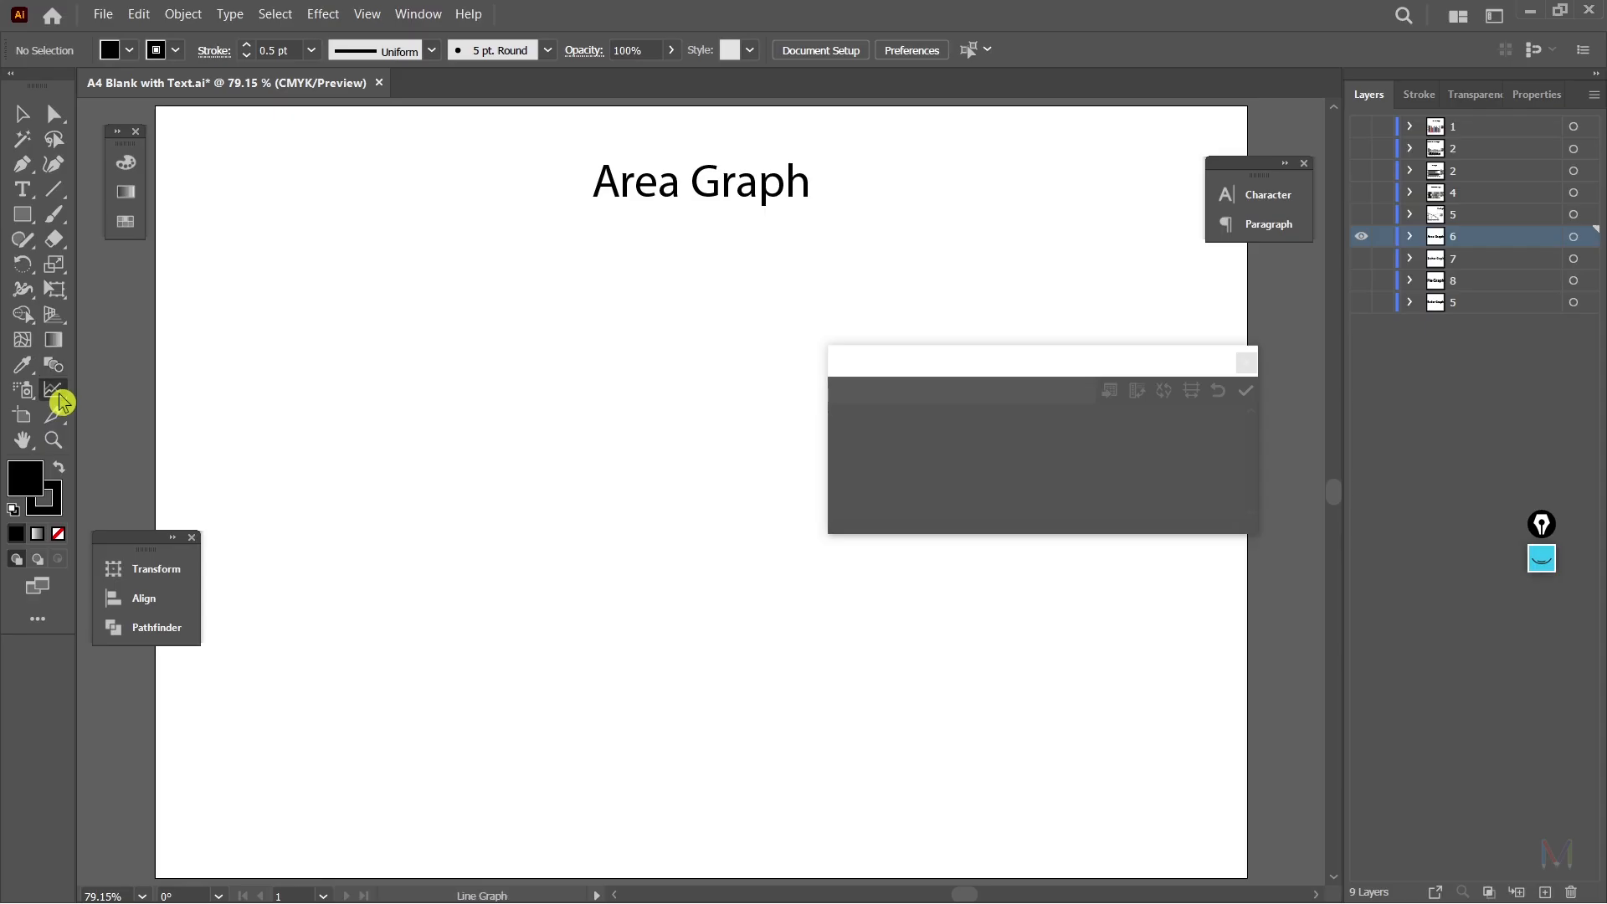
{"action": "left_click", "coordinate": [55, 392]}
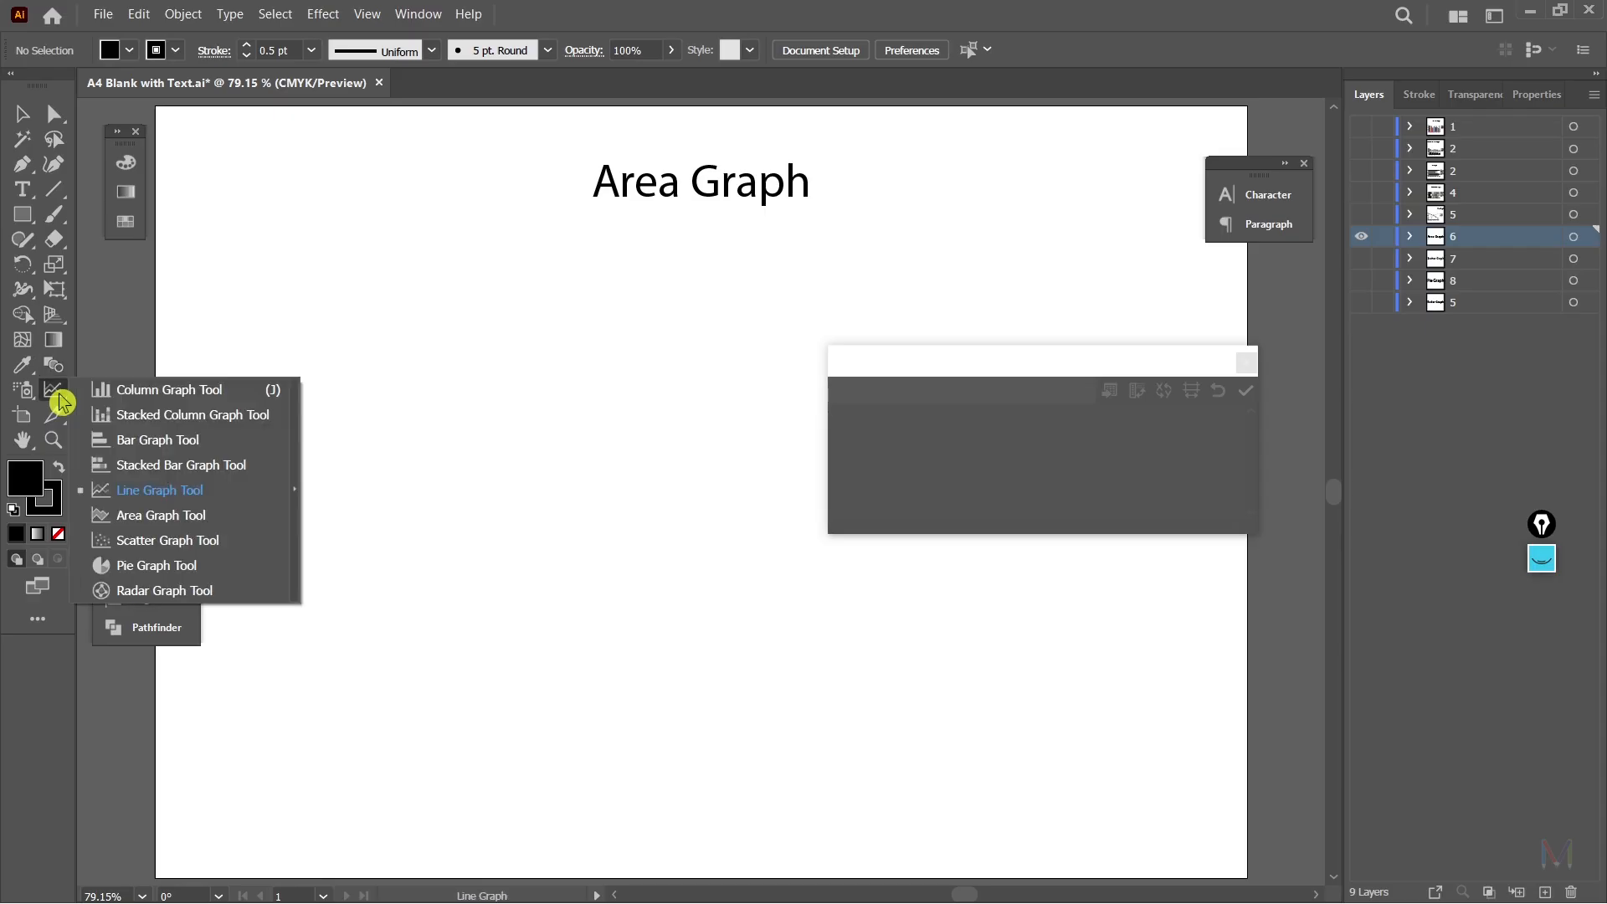
{"action": "left_click", "coordinate": [226, 517]}
{"action": "left_click_drag", "start_coordinate": [297, 328], "coordinate": [784, 632]}
{"action": "left_click", "coordinate": [860, 414]}
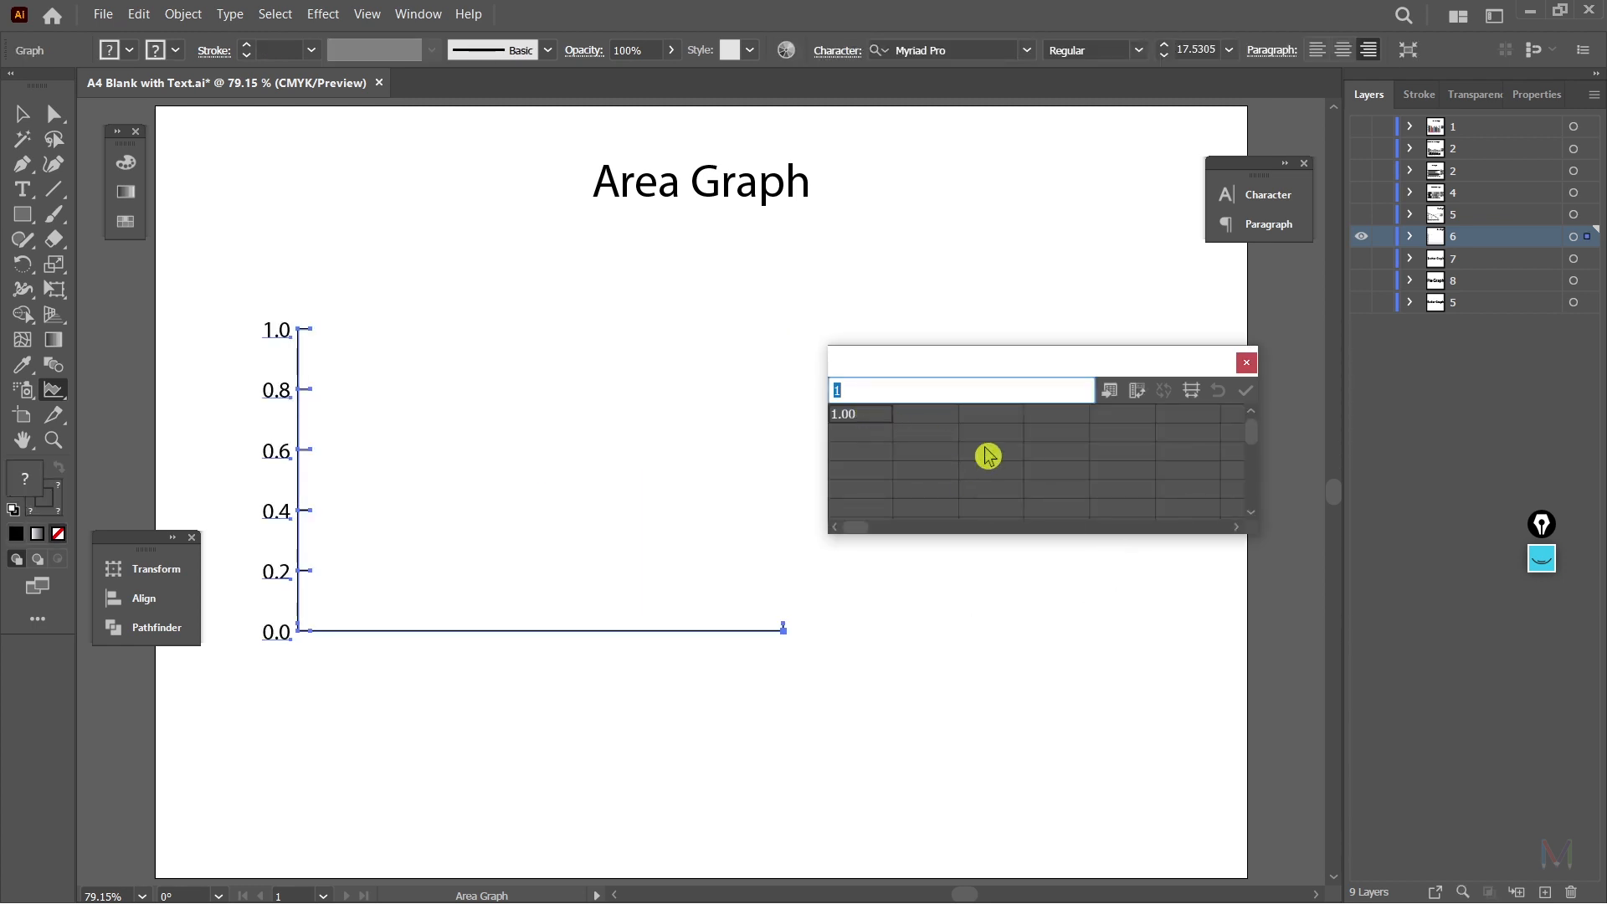
{"action": "key", "text": "ctrl+v"}
{"action": "left_click", "coordinate": [1246, 393]}
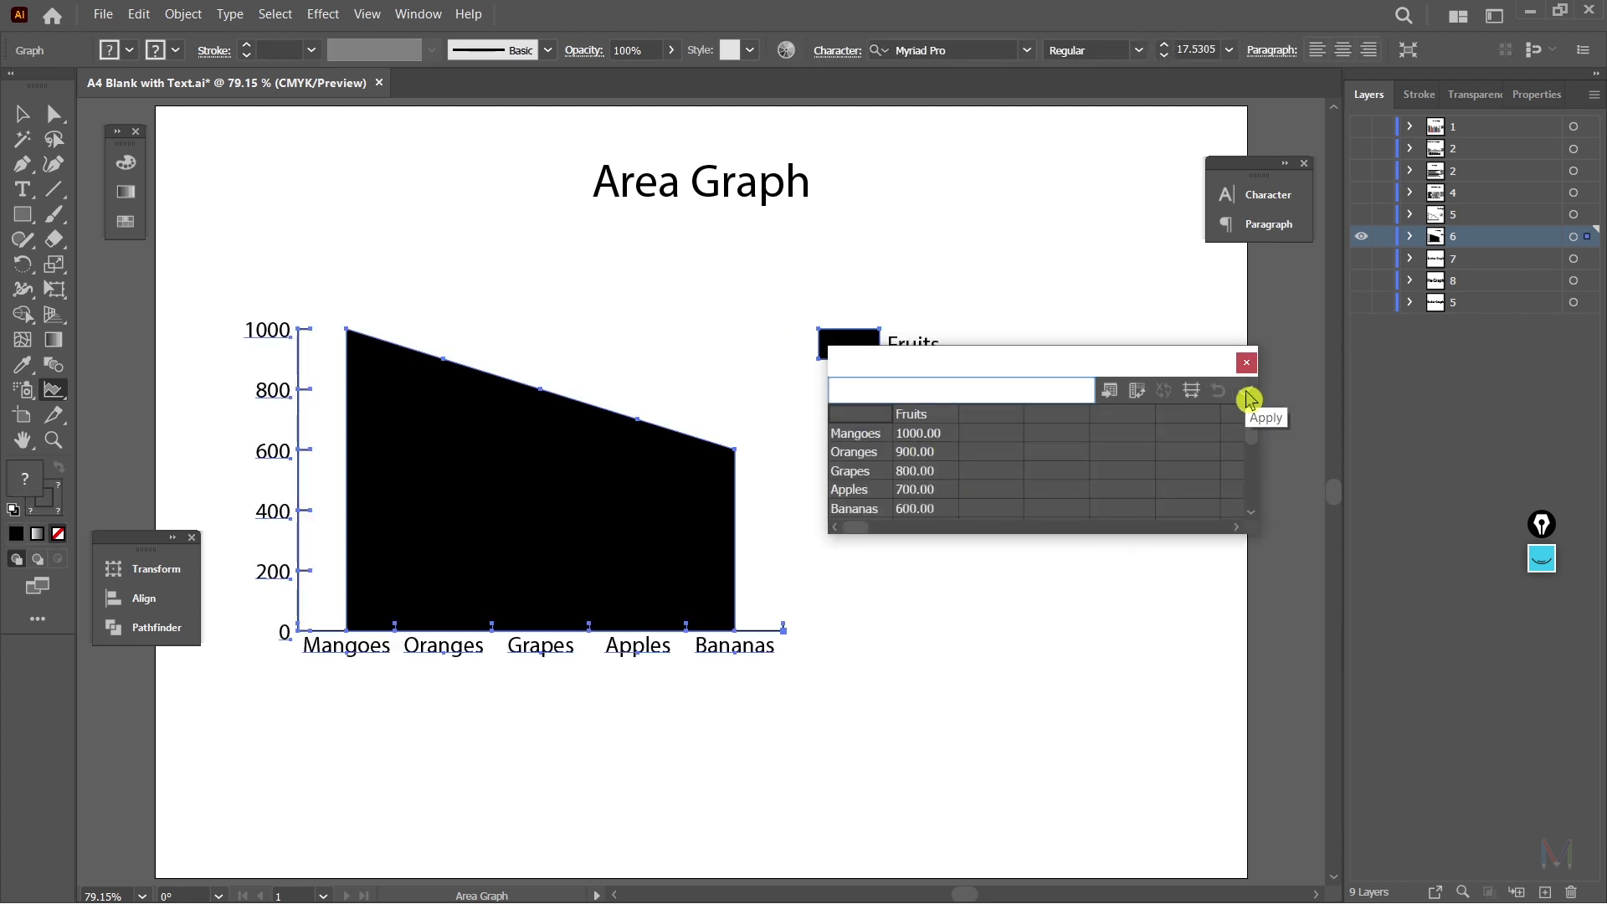
Step: Move the graph data window clear of the legend, enlarge it, and transpose and apply the area graph's Fruits data
{"action": "left_click_drag", "start_coordinate": [1051, 357], "coordinate": [1088, 486]}
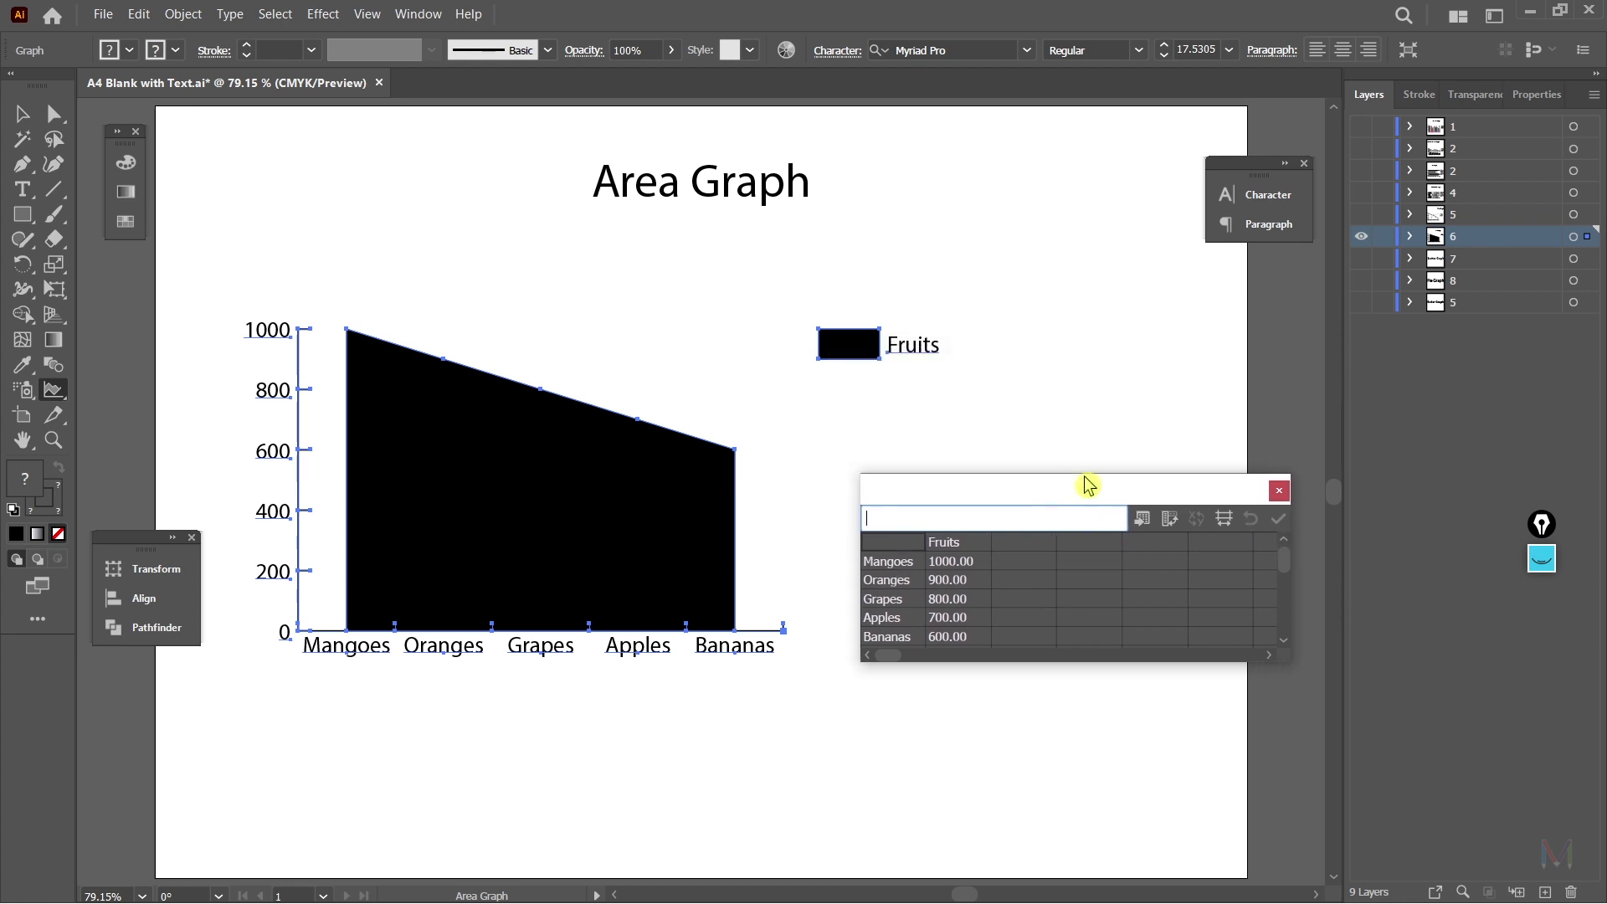
{"action": "left_click_drag", "start_coordinate": [1015, 662], "coordinate": [1021, 722]}
{"action": "left_click", "coordinate": [1170, 518]}
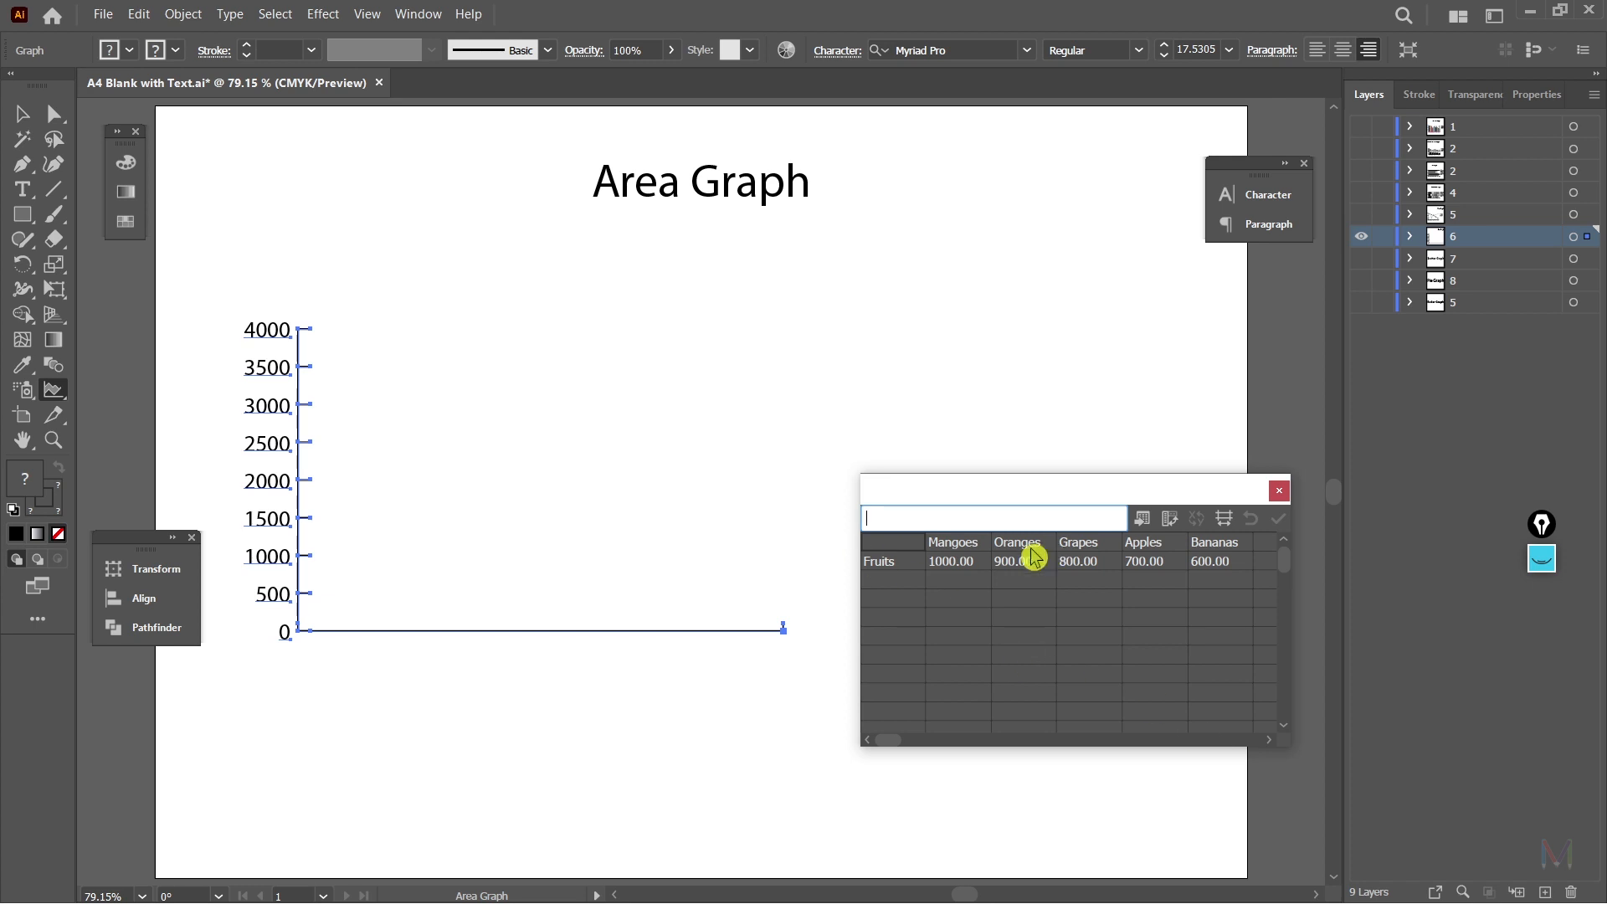
Step: Switch to Excel, copy the three-city table in M8:P13 and return to the area graph in Illustrator
{"action": "key", "text": "alt+Tab"}
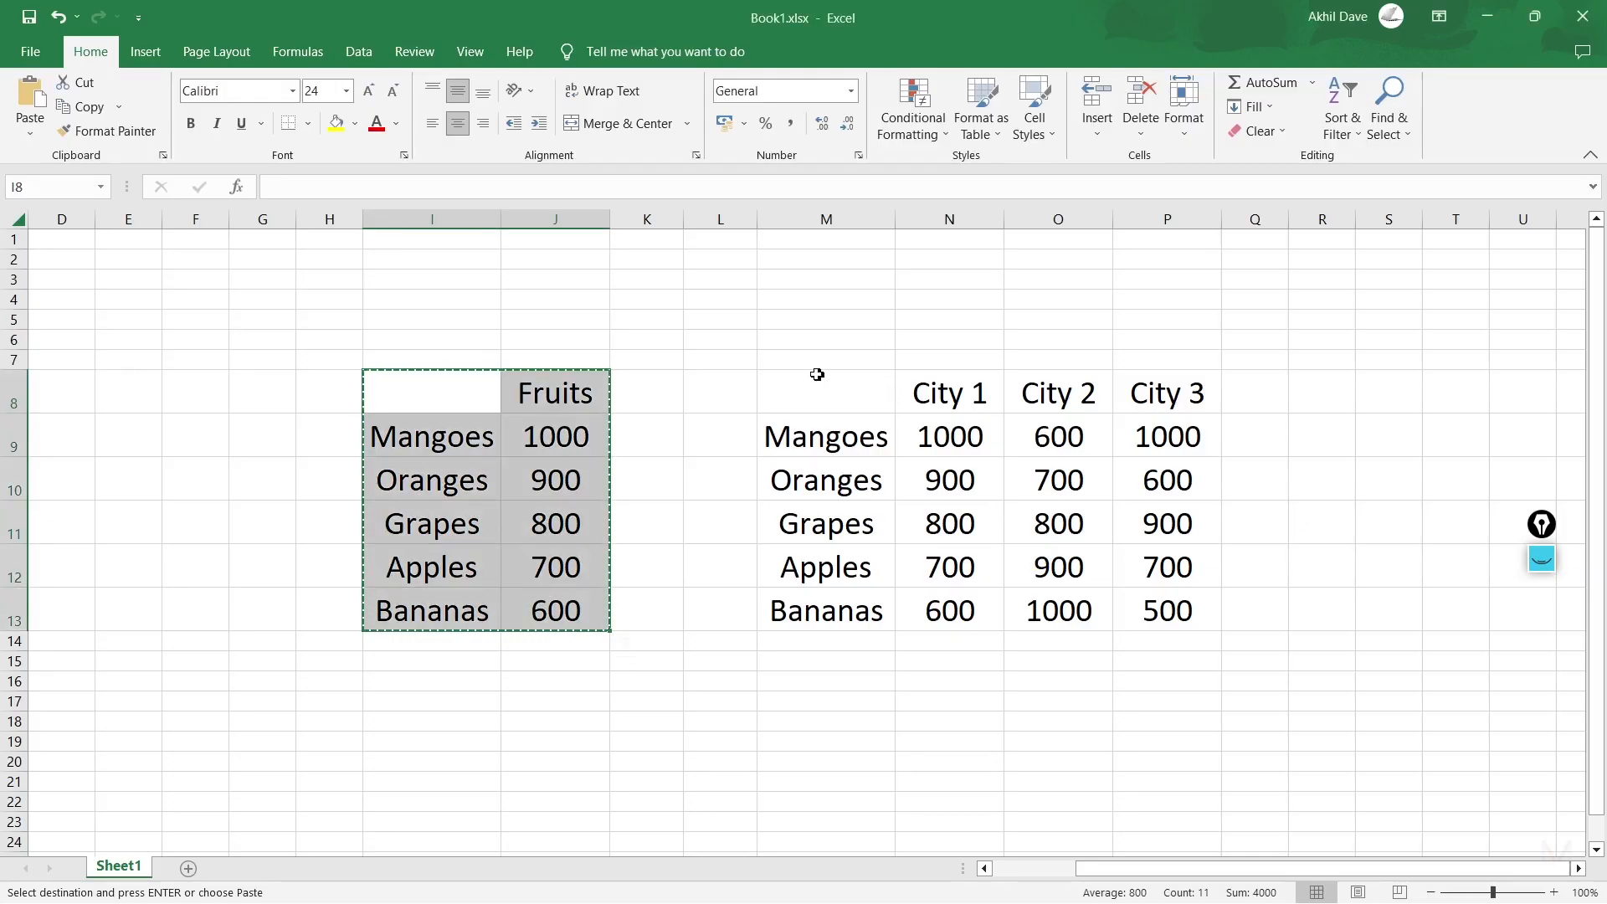
{"action": "left_click_drag", "start_coordinate": [817, 374], "coordinate": [1205, 636]}
{"action": "key", "text": "ctrl+c"}
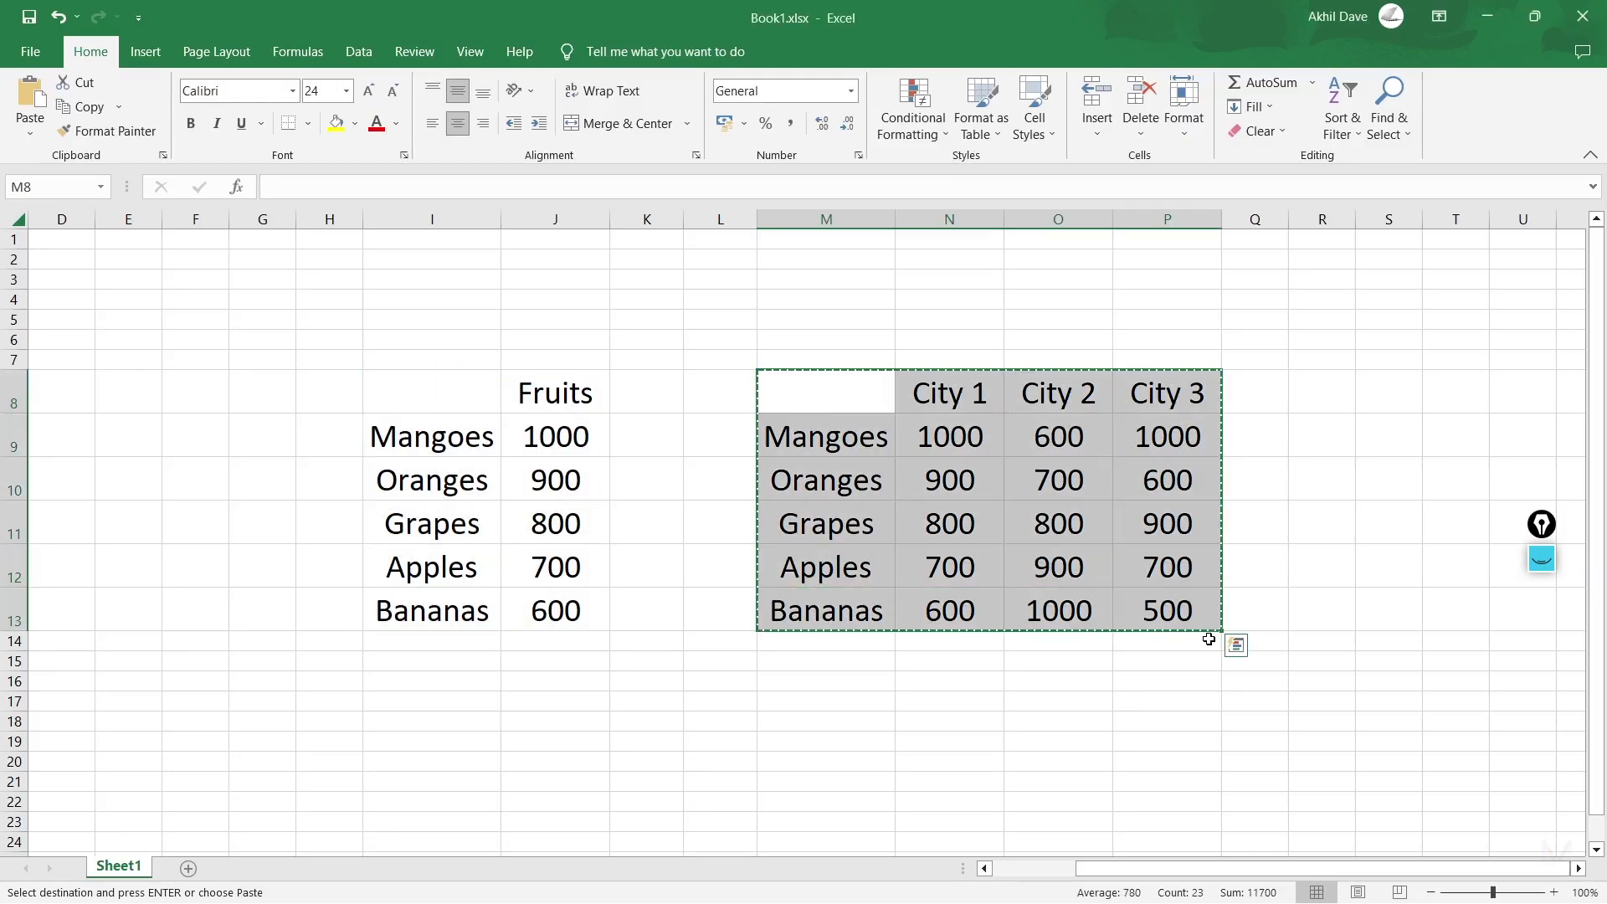
{"action": "key", "text": "alt+Tab"}
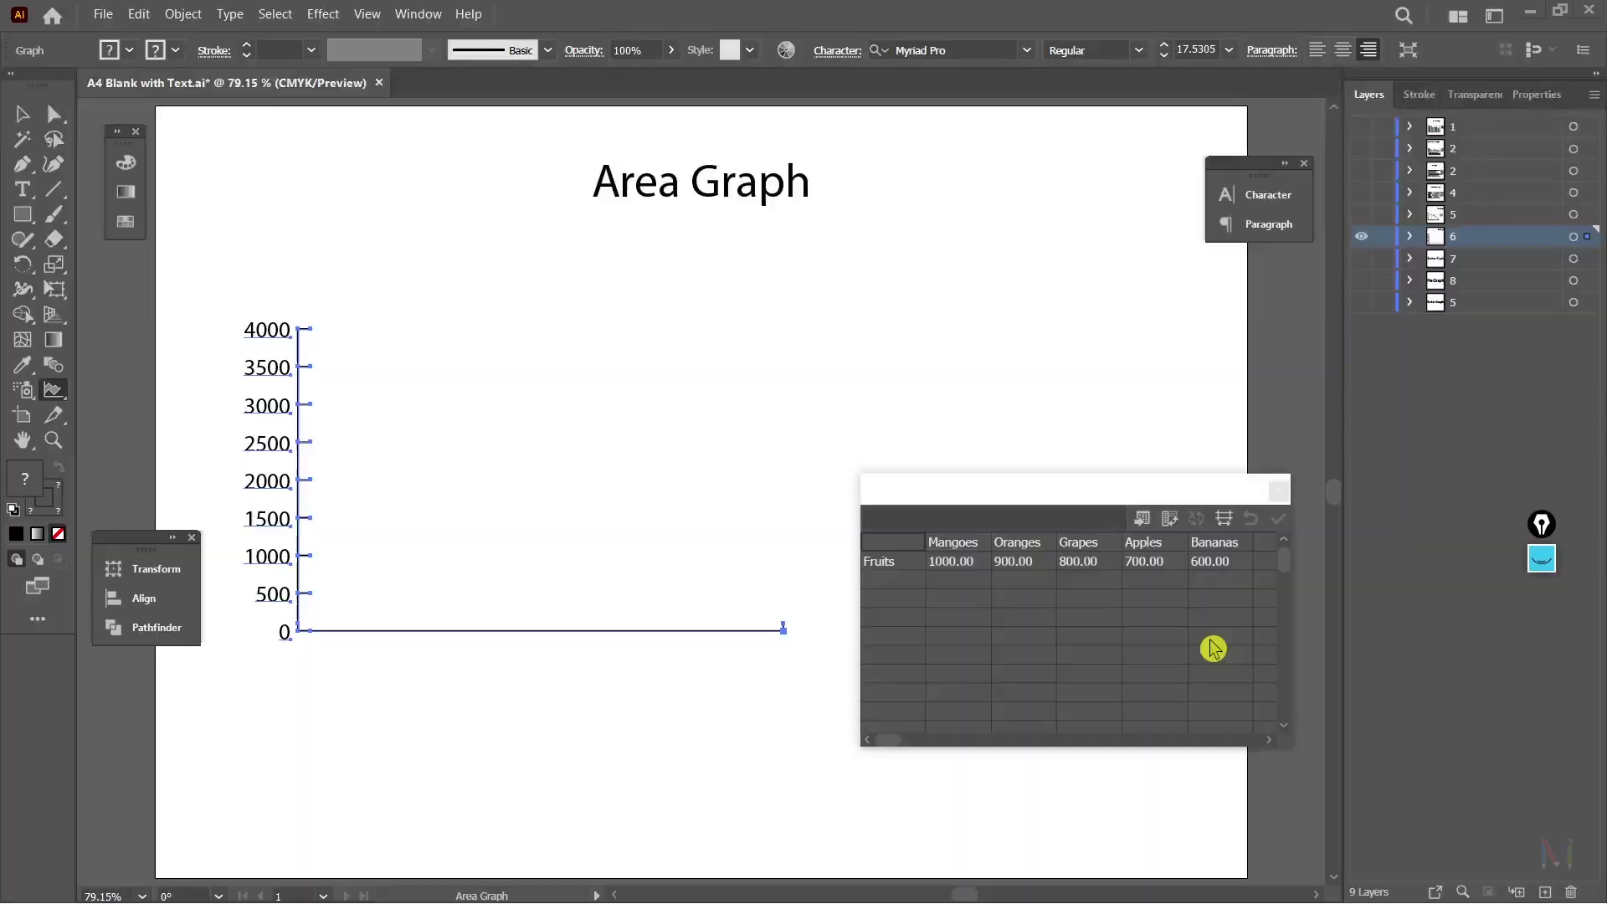
Step: Undo the transposition, replace the area graph's Fruits data with the copied three-city table and apply it
{"action": "left_click", "coordinate": [895, 545]}
{"action": "key", "text": "ctrl+v"}
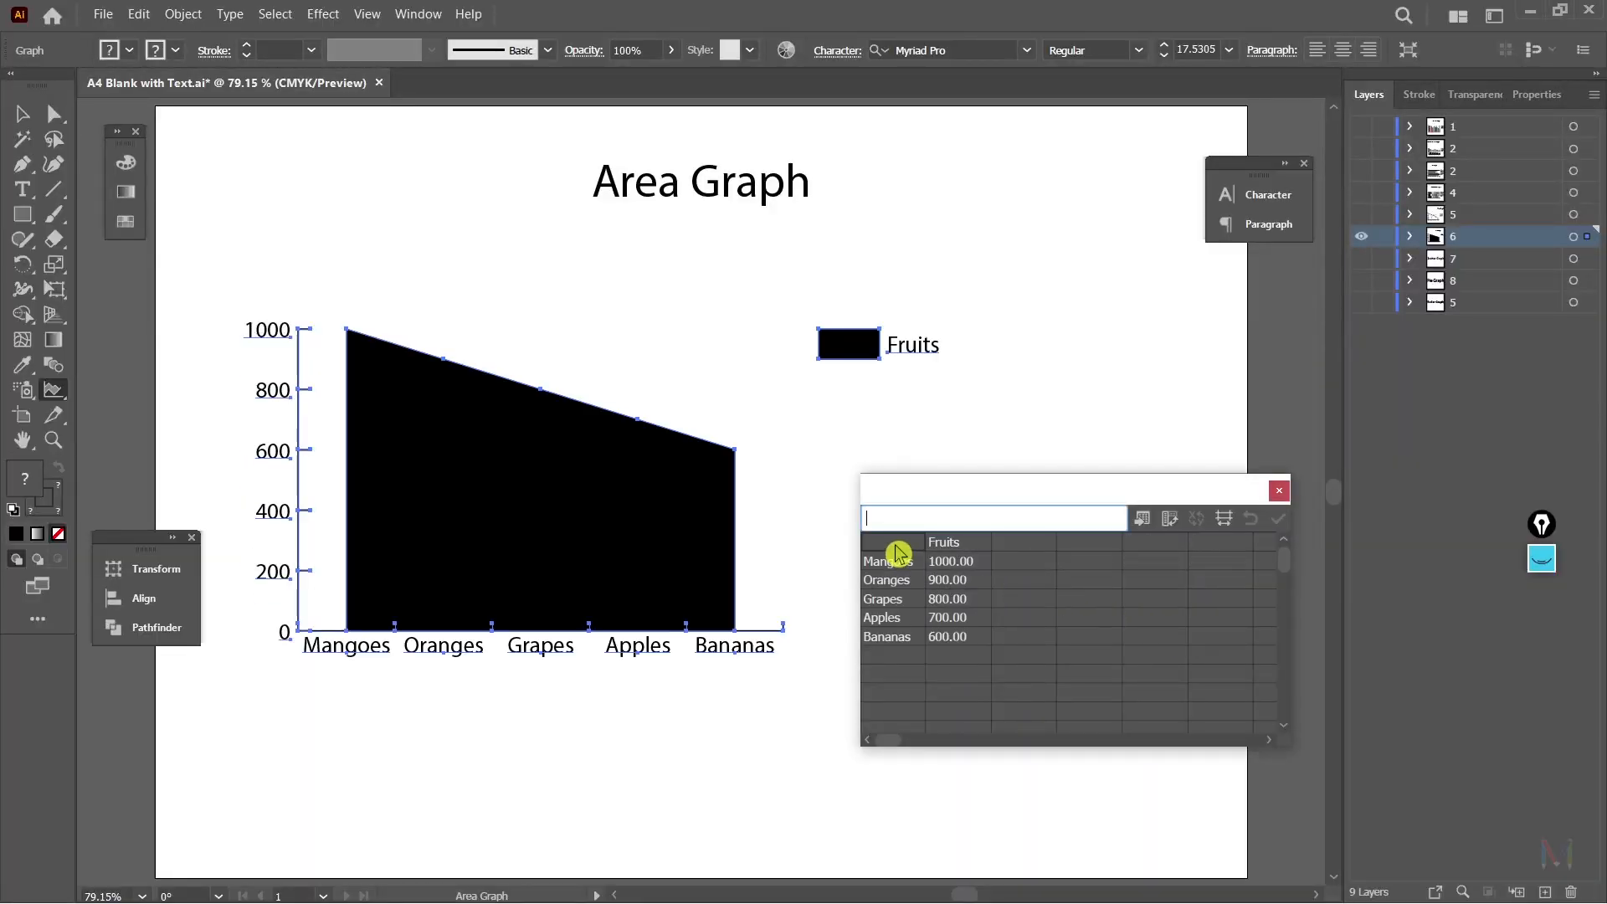
{"action": "left_click_drag", "start_coordinate": [893, 544], "coordinate": [975, 657]}
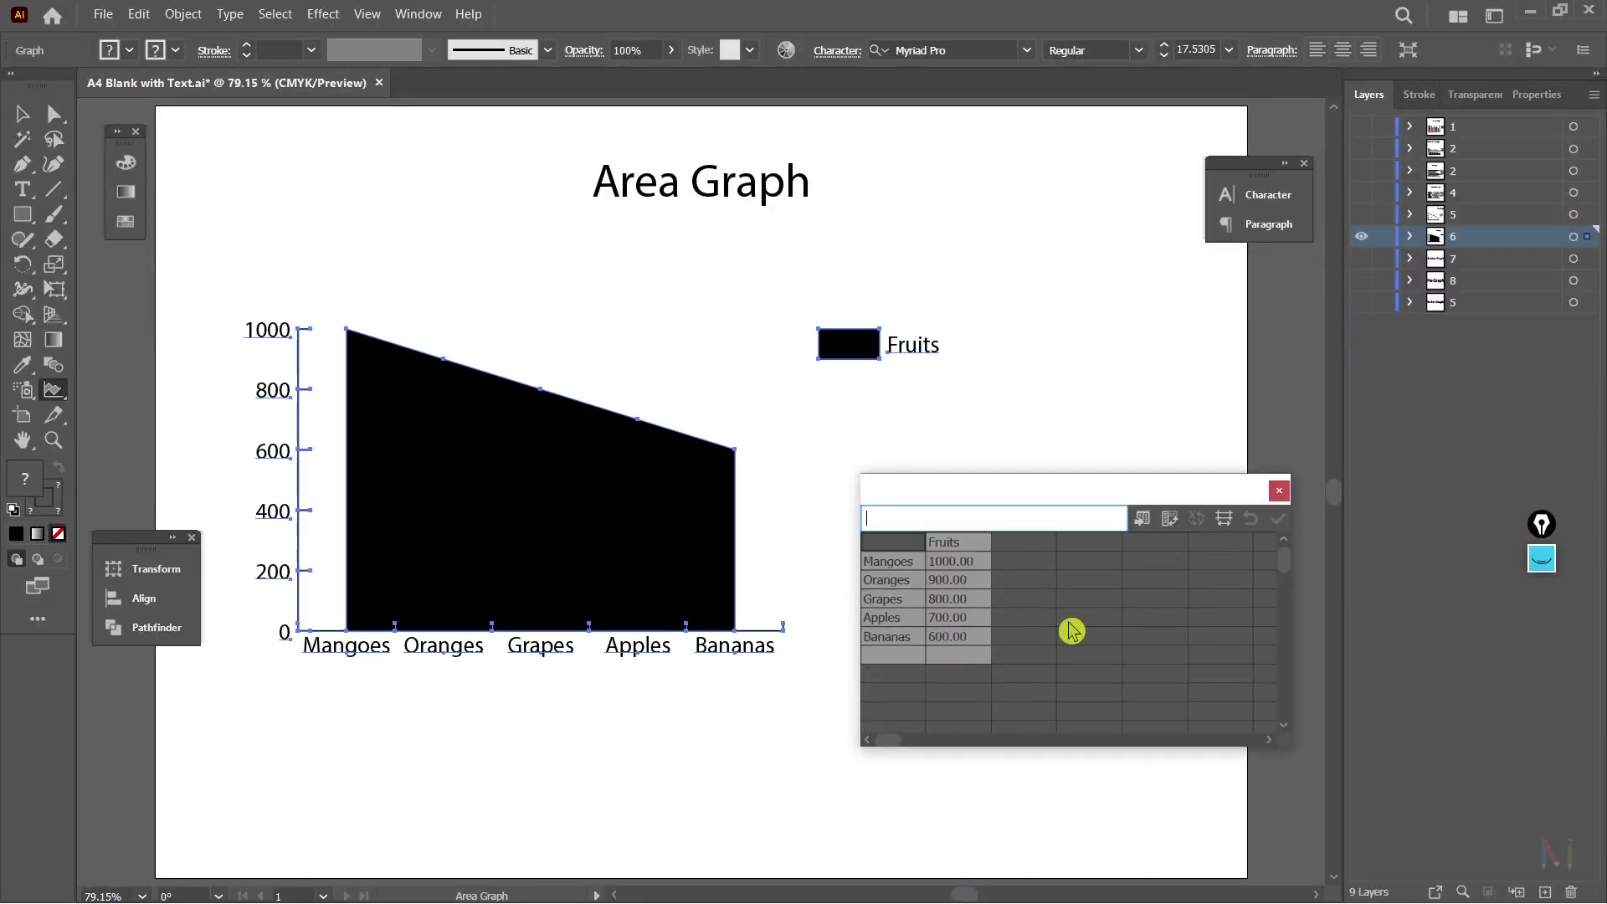
{"action": "key", "text": "ctrl+v"}
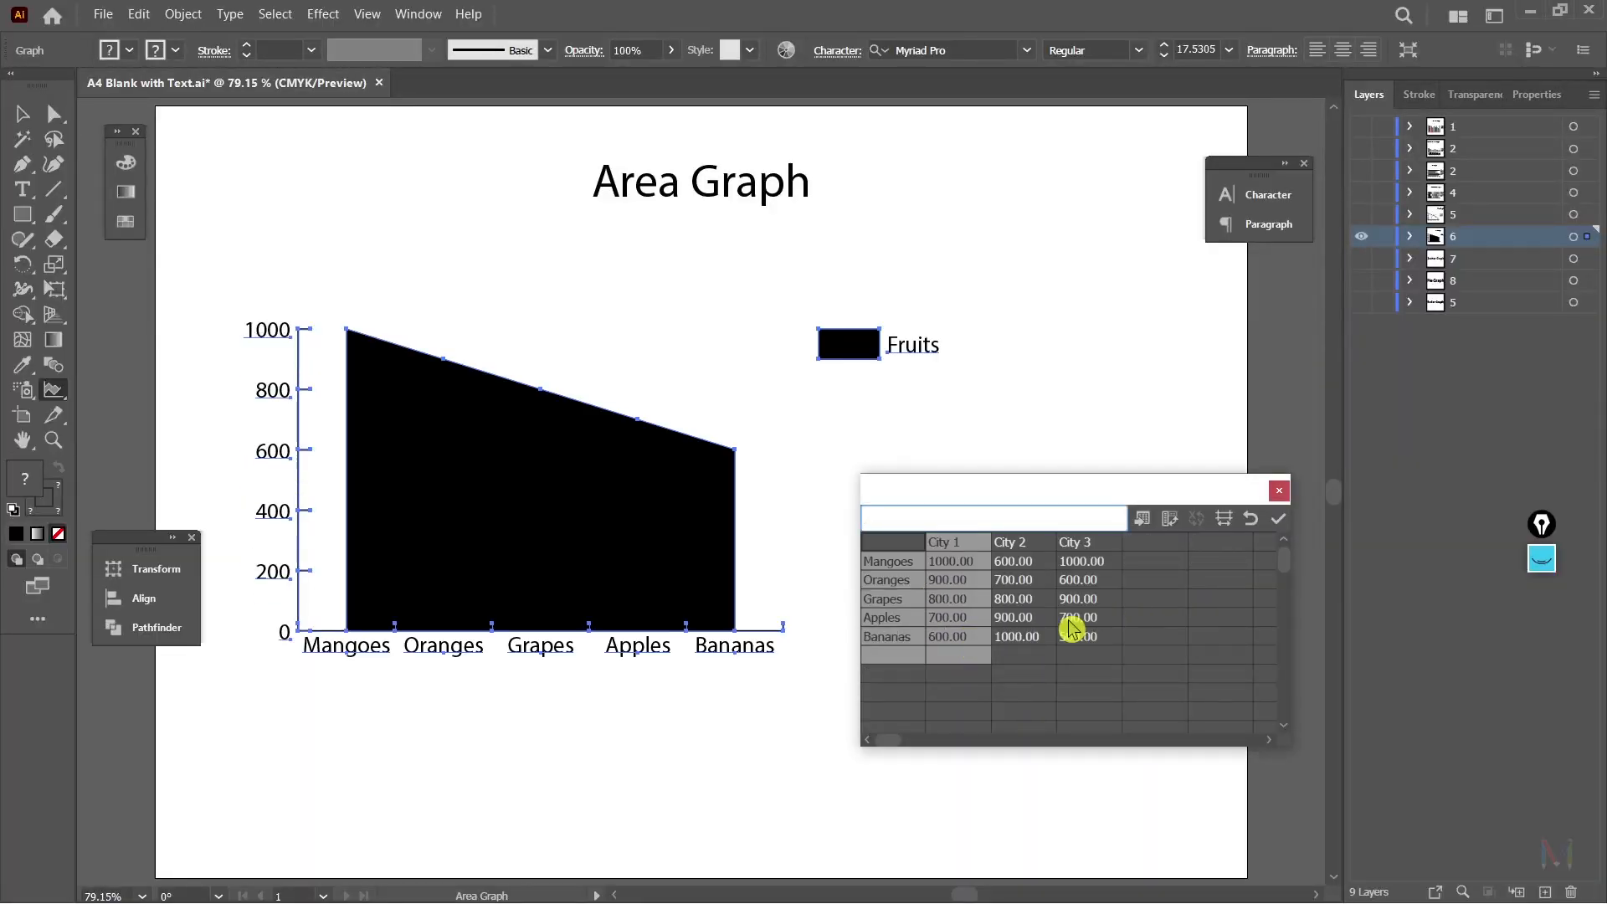
{"action": "left_click", "coordinate": [1282, 525]}
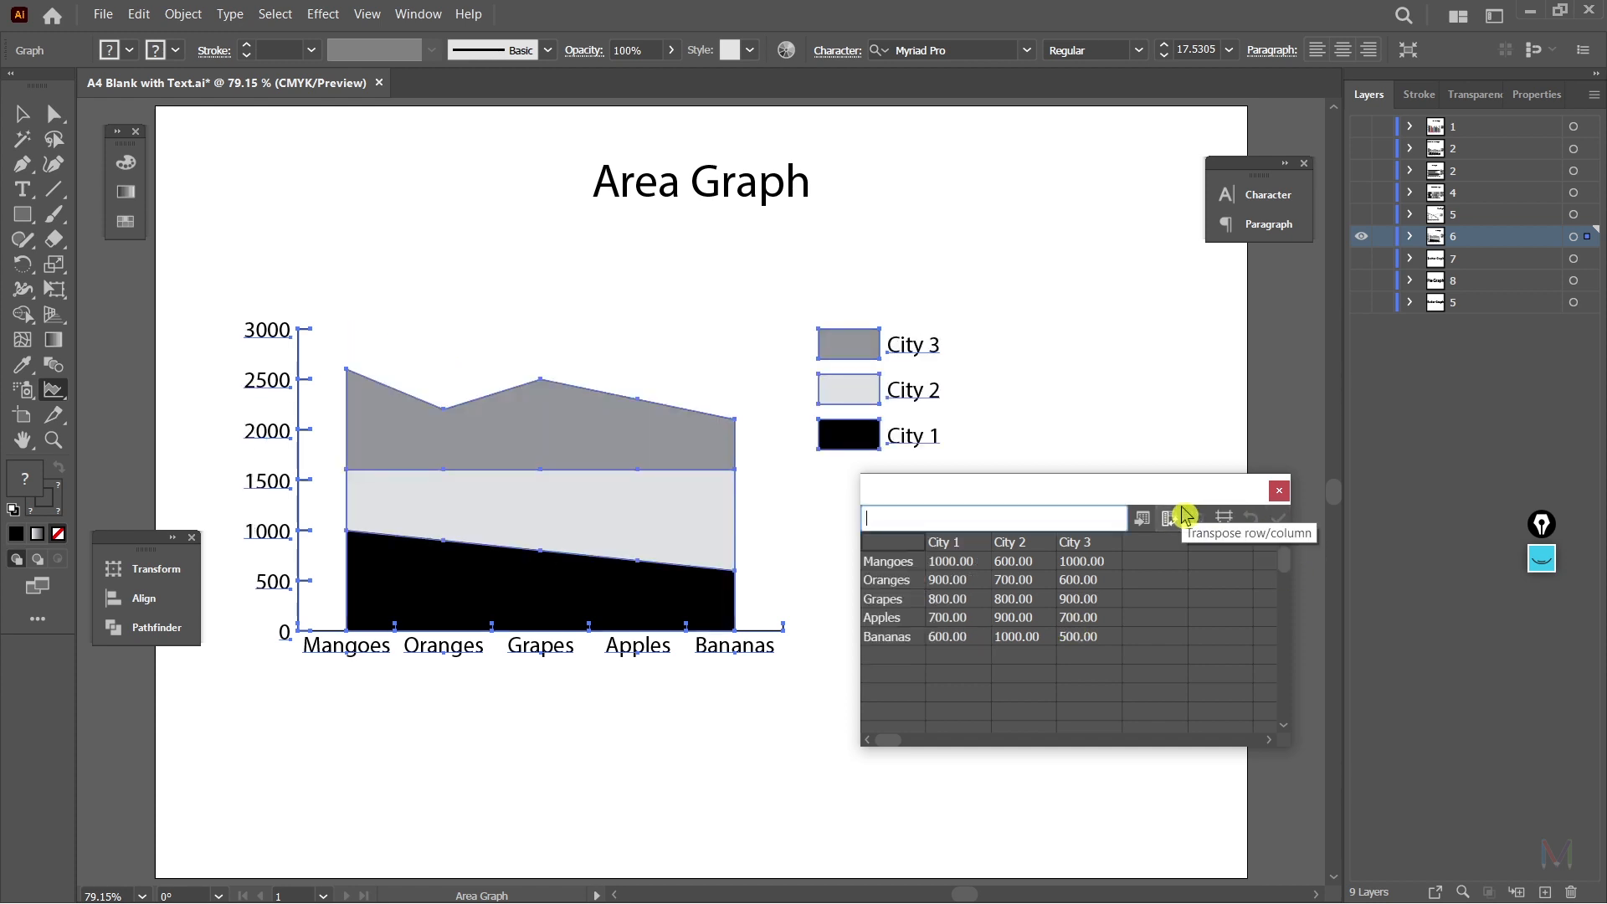
Step: Move the graph data window farther below the legend and deselect the area graph with the Selection tool
{"action": "left_click_drag", "start_coordinate": [929, 502], "coordinate": [955, 549]}
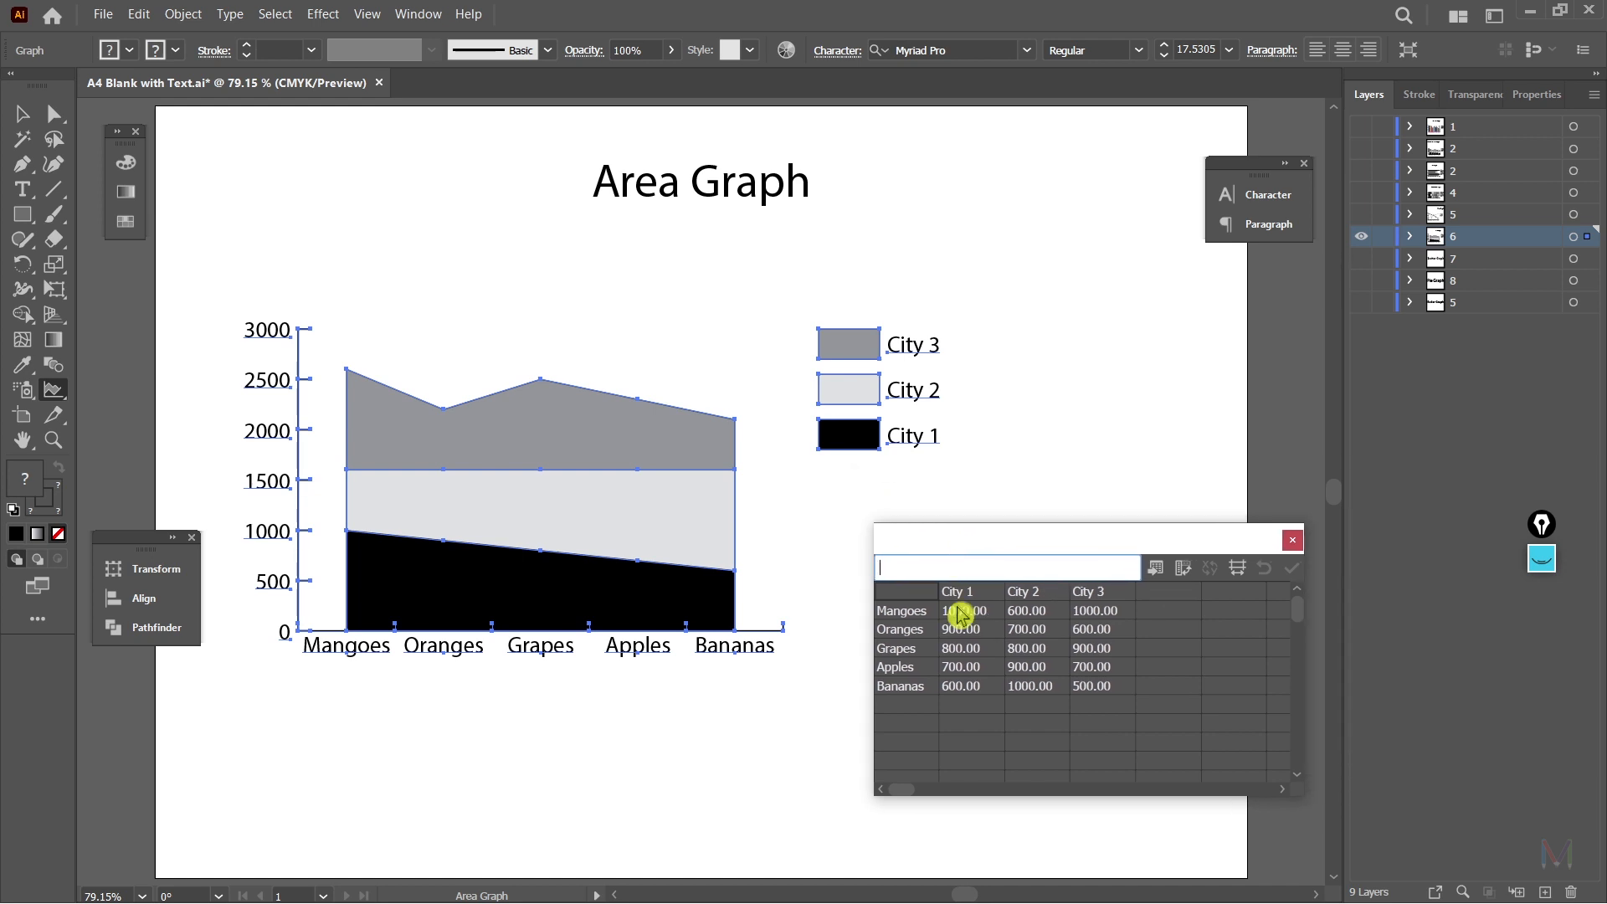
{"action": "left_click", "coordinate": [22, 113]}
{"action": "left_click", "coordinate": [264, 193]}
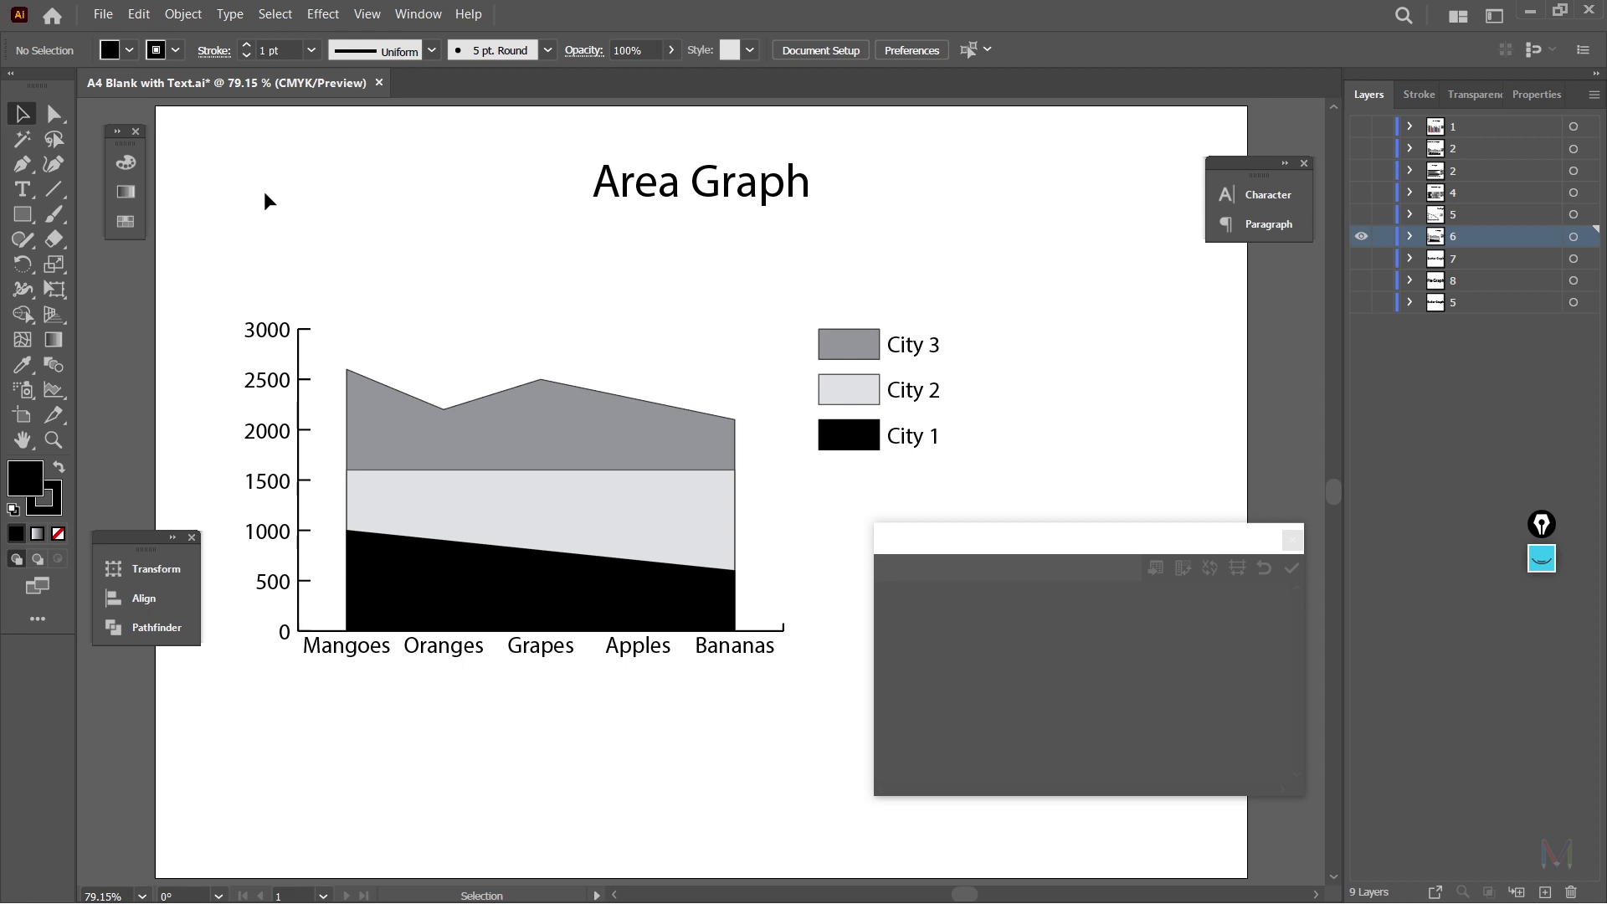
Step: Transpose the area graph's city data, apply it, move the data window off the legend and deselect the graph
{"action": "left_click", "coordinate": [509, 397]}
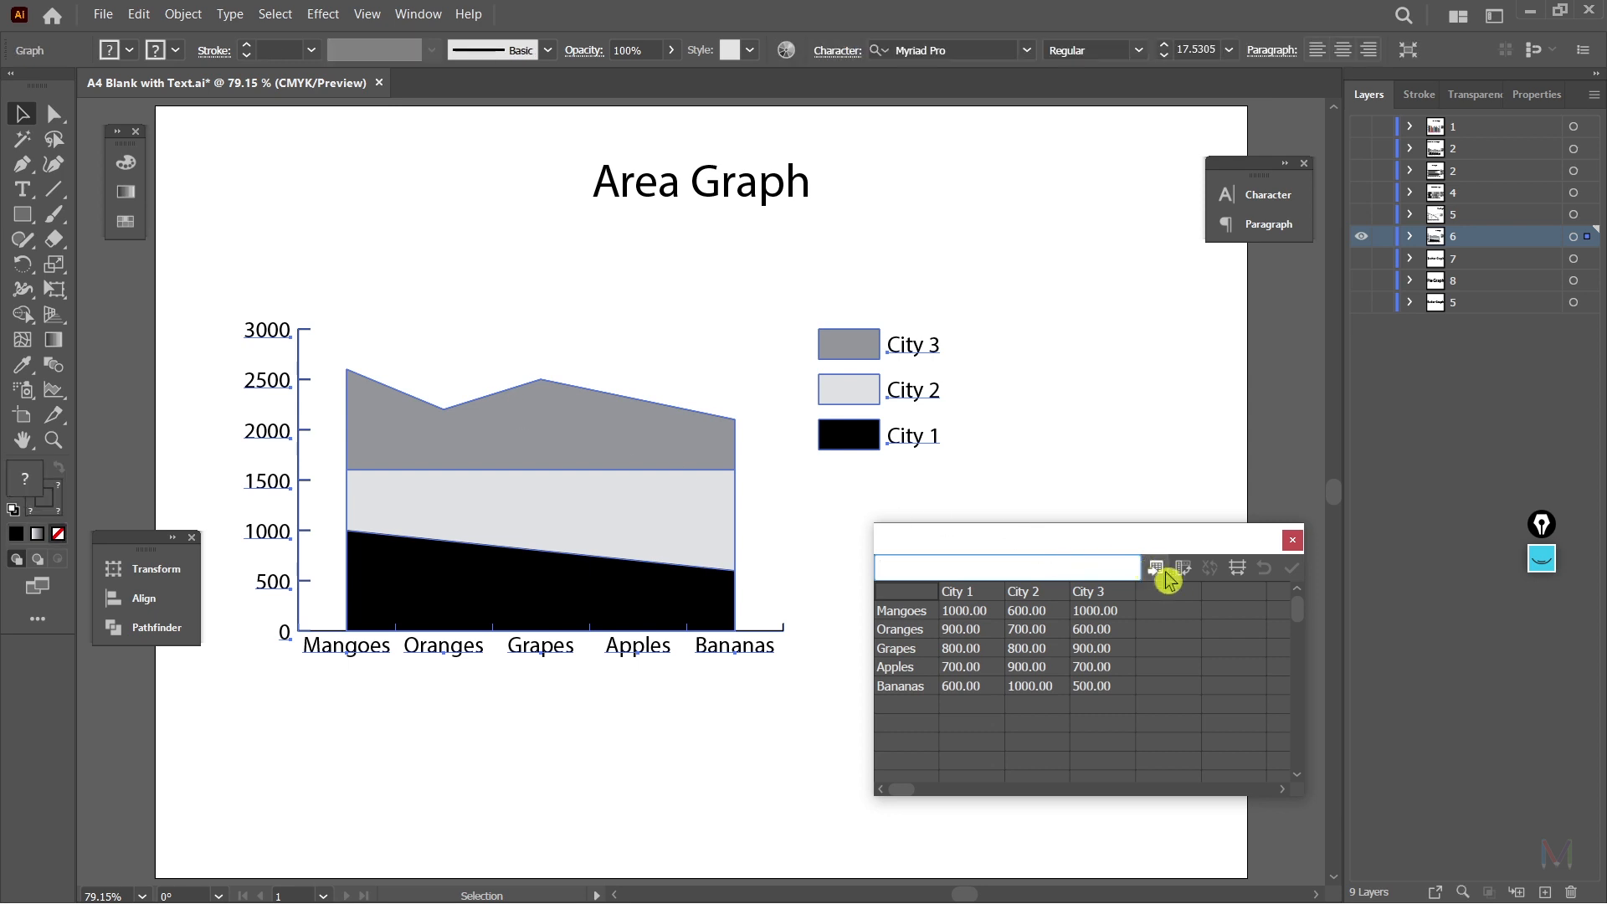
{"action": "left_click", "coordinate": [1291, 568]}
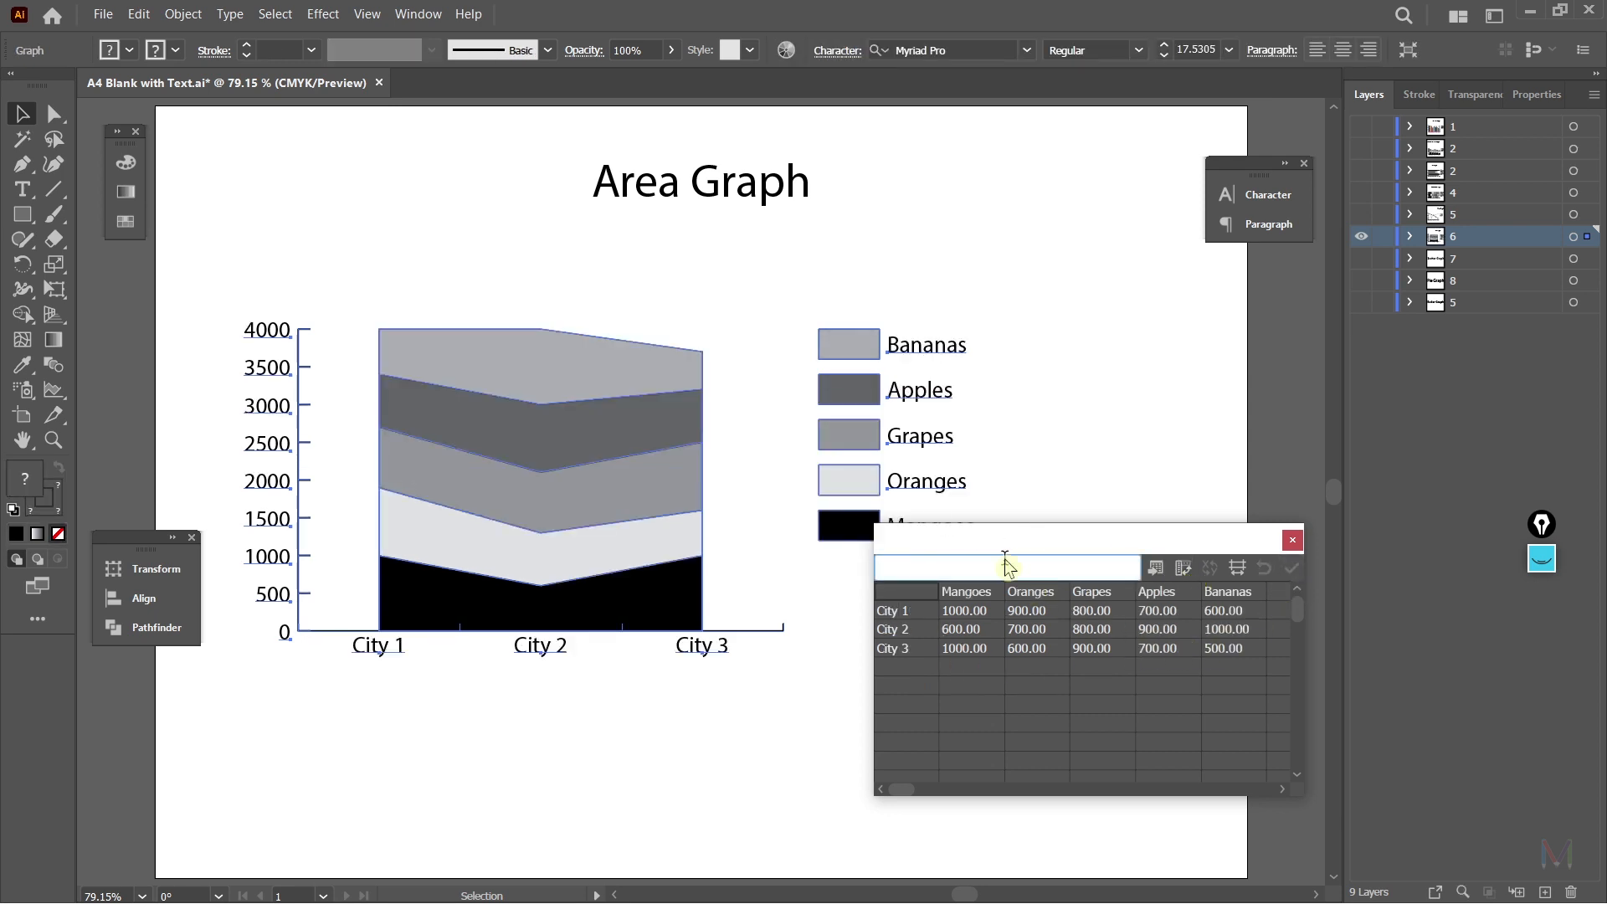
{"action": "left_click_drag", "start_coordinate": [1017, 540], "coordinate": [1013, 601]}
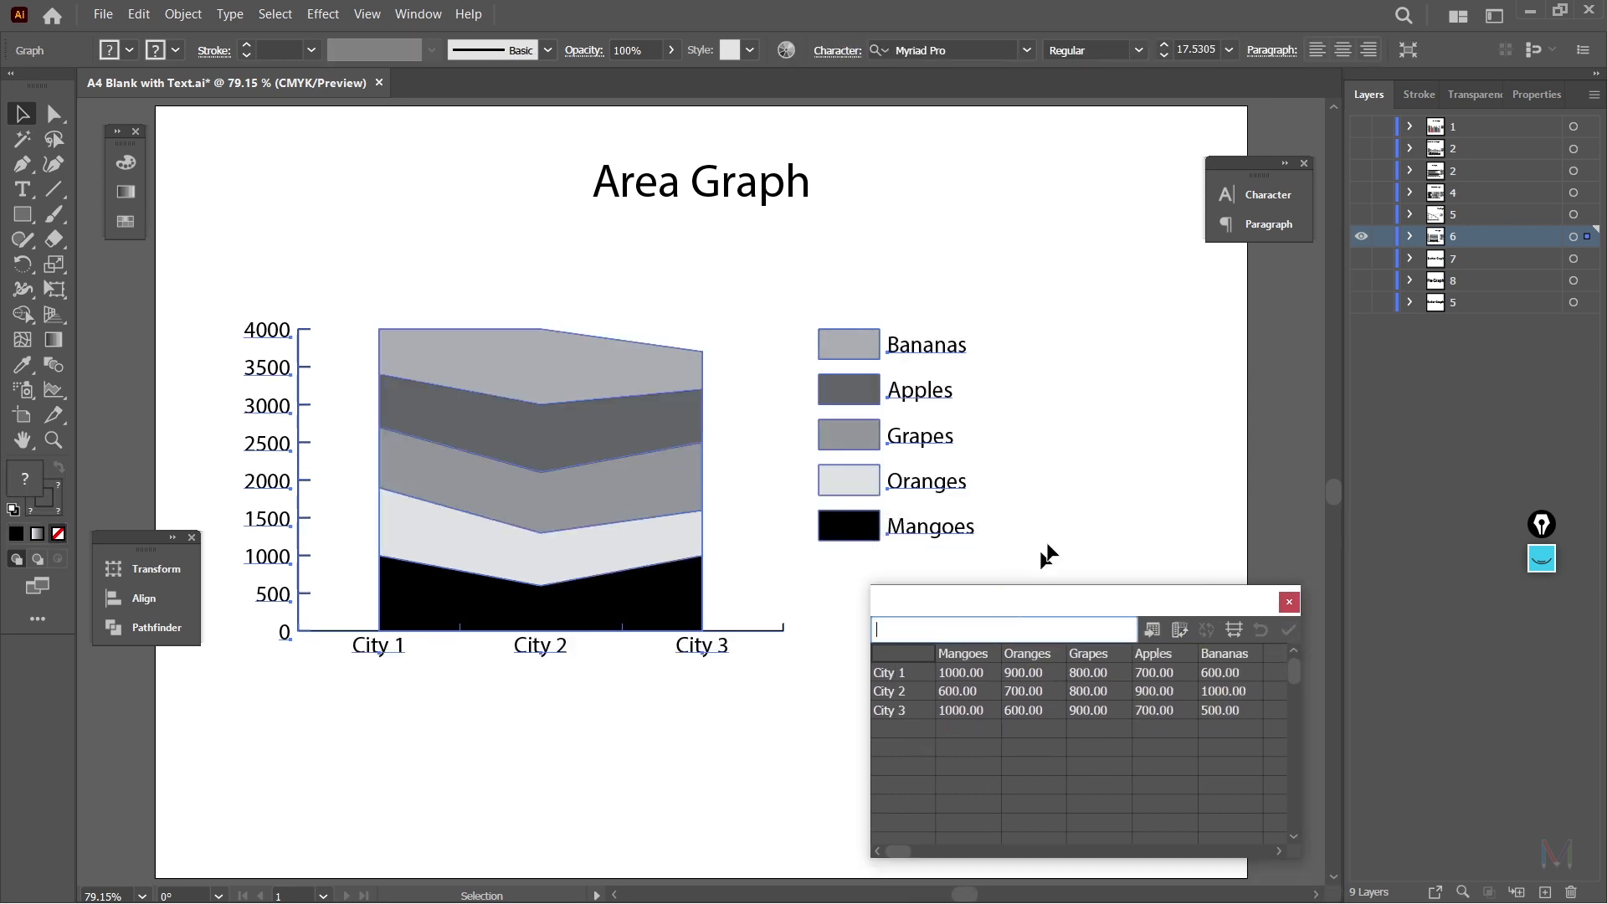
{"action": "left_click", "coordinate": [1107, 451]}
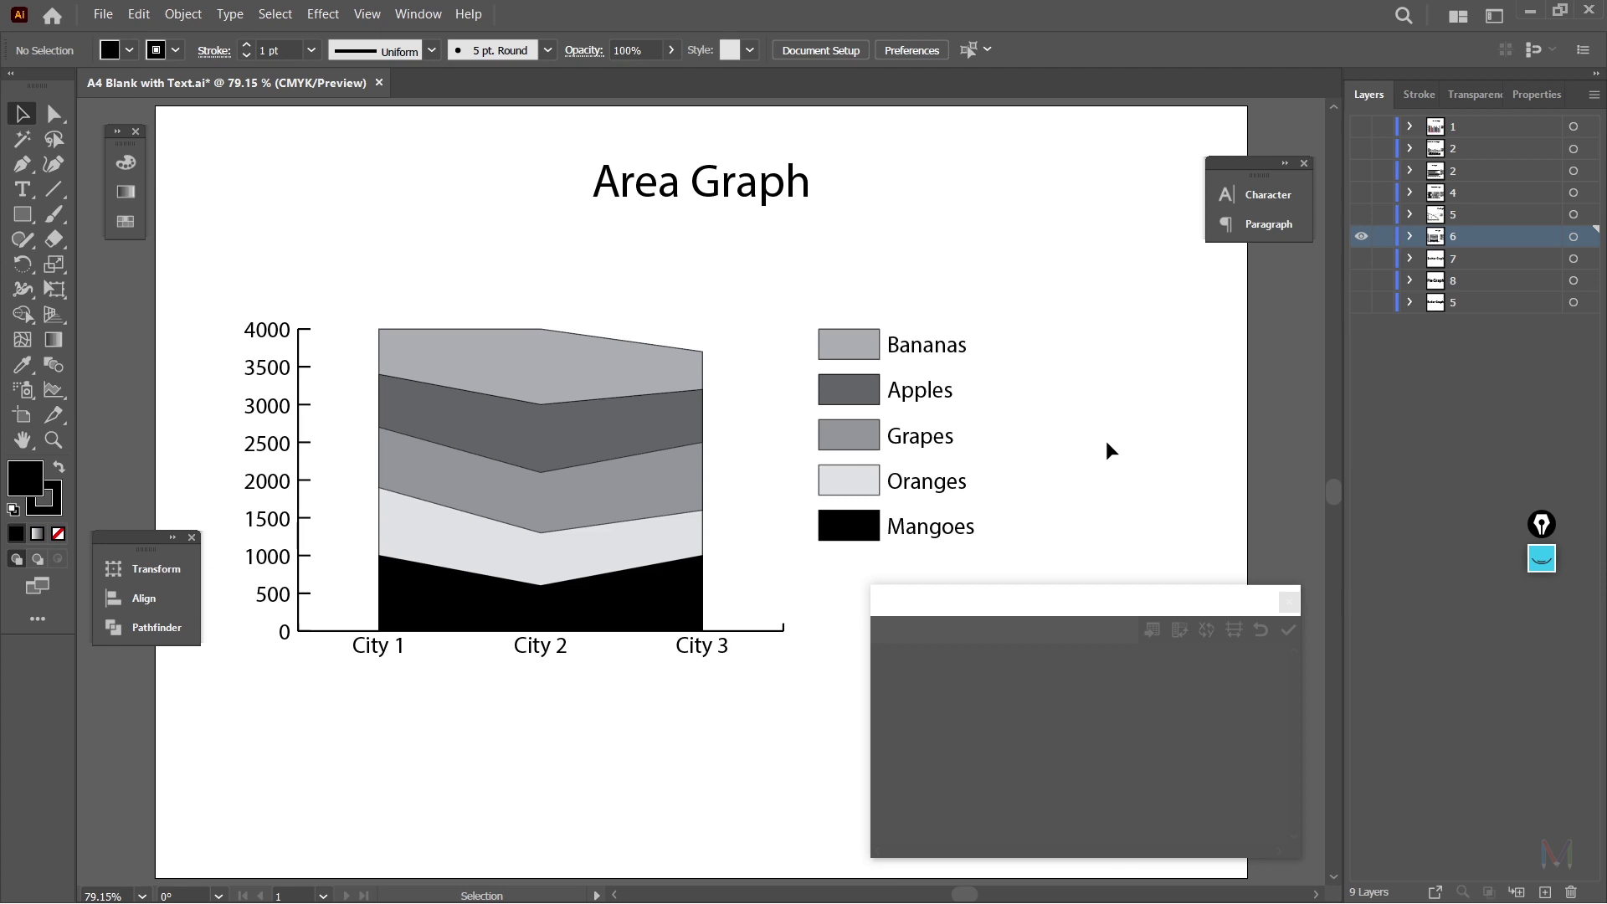
Step: Hide layer 6, show and activate the Scatter Graph layer 7, and reposition the graph data window
{"action": "left_click", "coordinate": [1361, 240]}
{"action": "left_click", "coordinate": [1360, 259]}
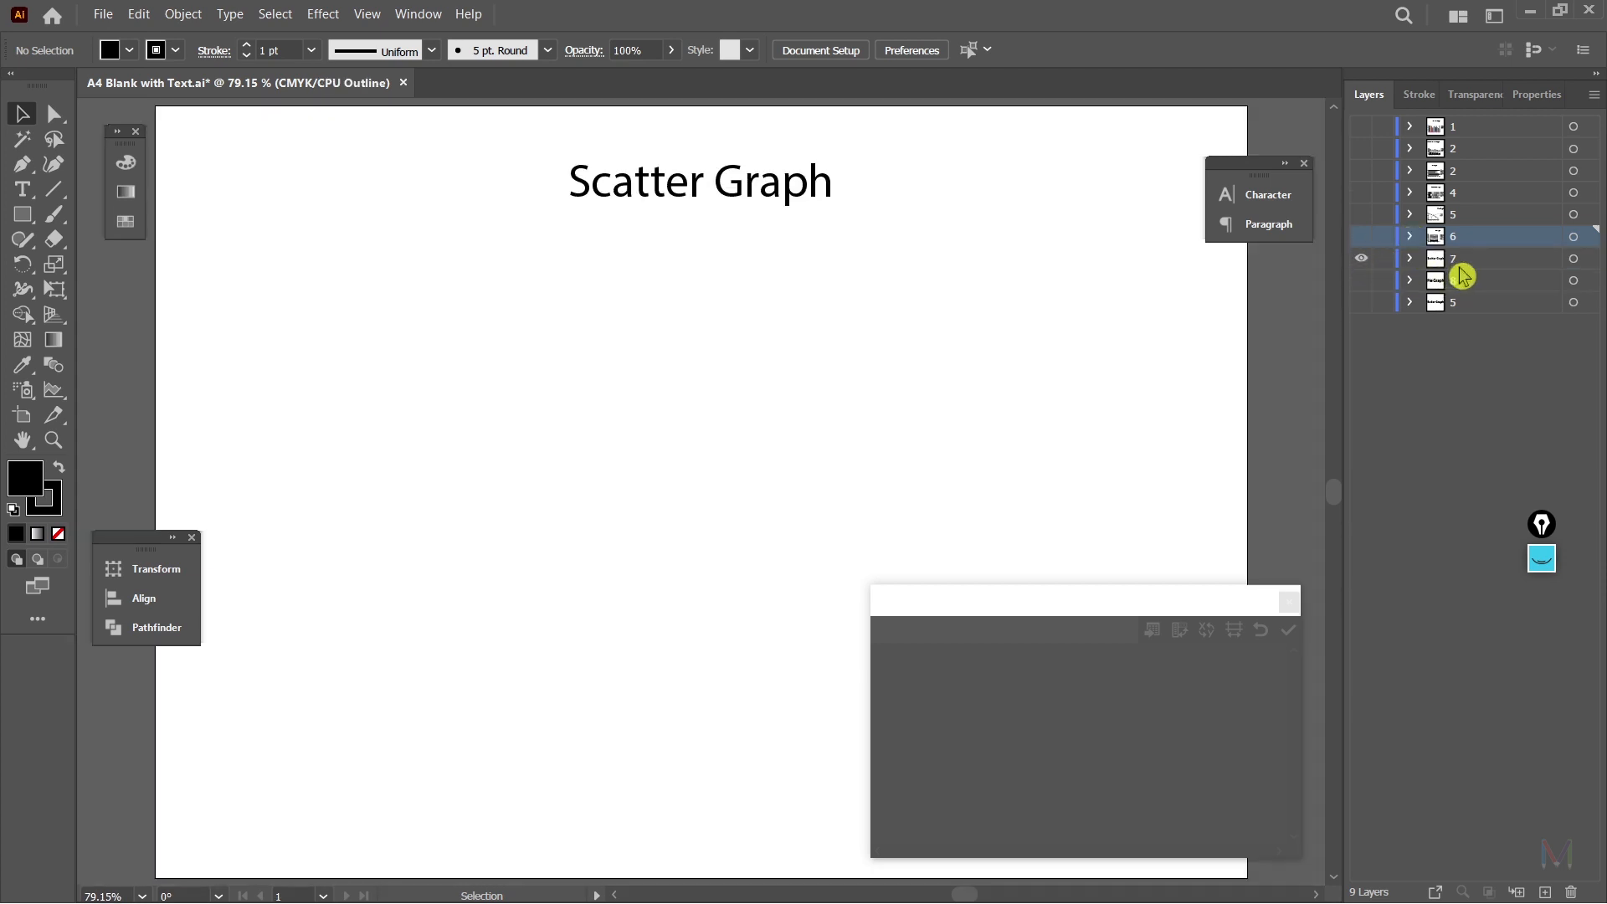
{"action": "left_click", "coordinate": [1368, 261]}
{"action": "left_click_drag", "start_coordinate": [1147, 599], "coordinate": [1165, 563]}
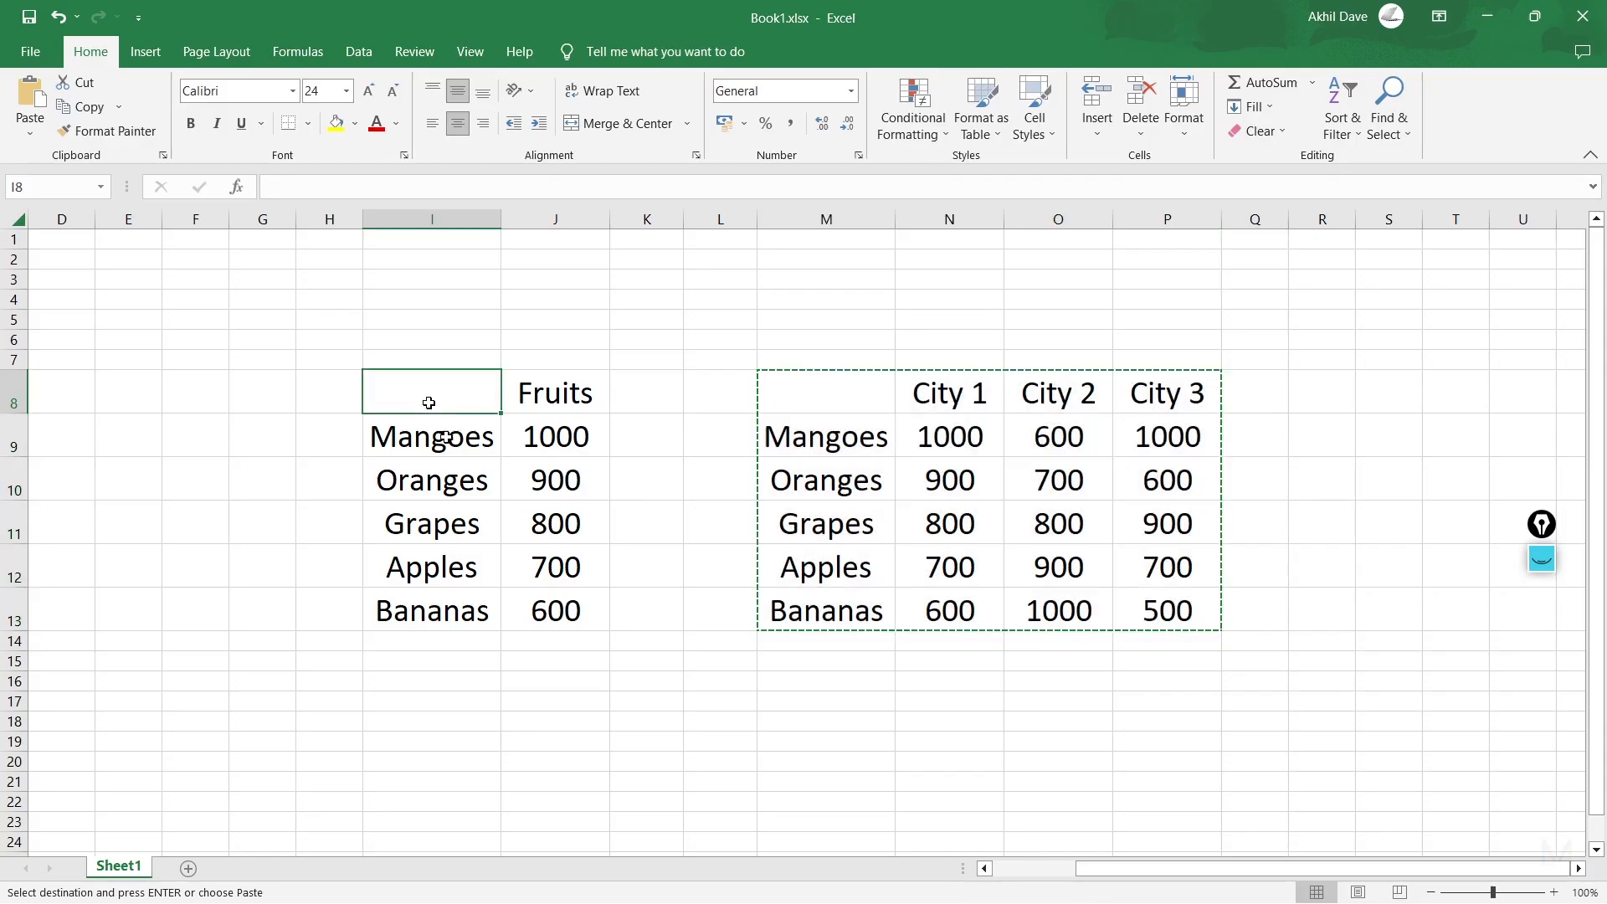
Step: Copy the Fruits table in I8:J13 from Excel and return to the Scatter Graph layer in Illustrator
{"action": "left_click_drag", "start_coordinate": [432, 393], "coordinate": [538, 609]}
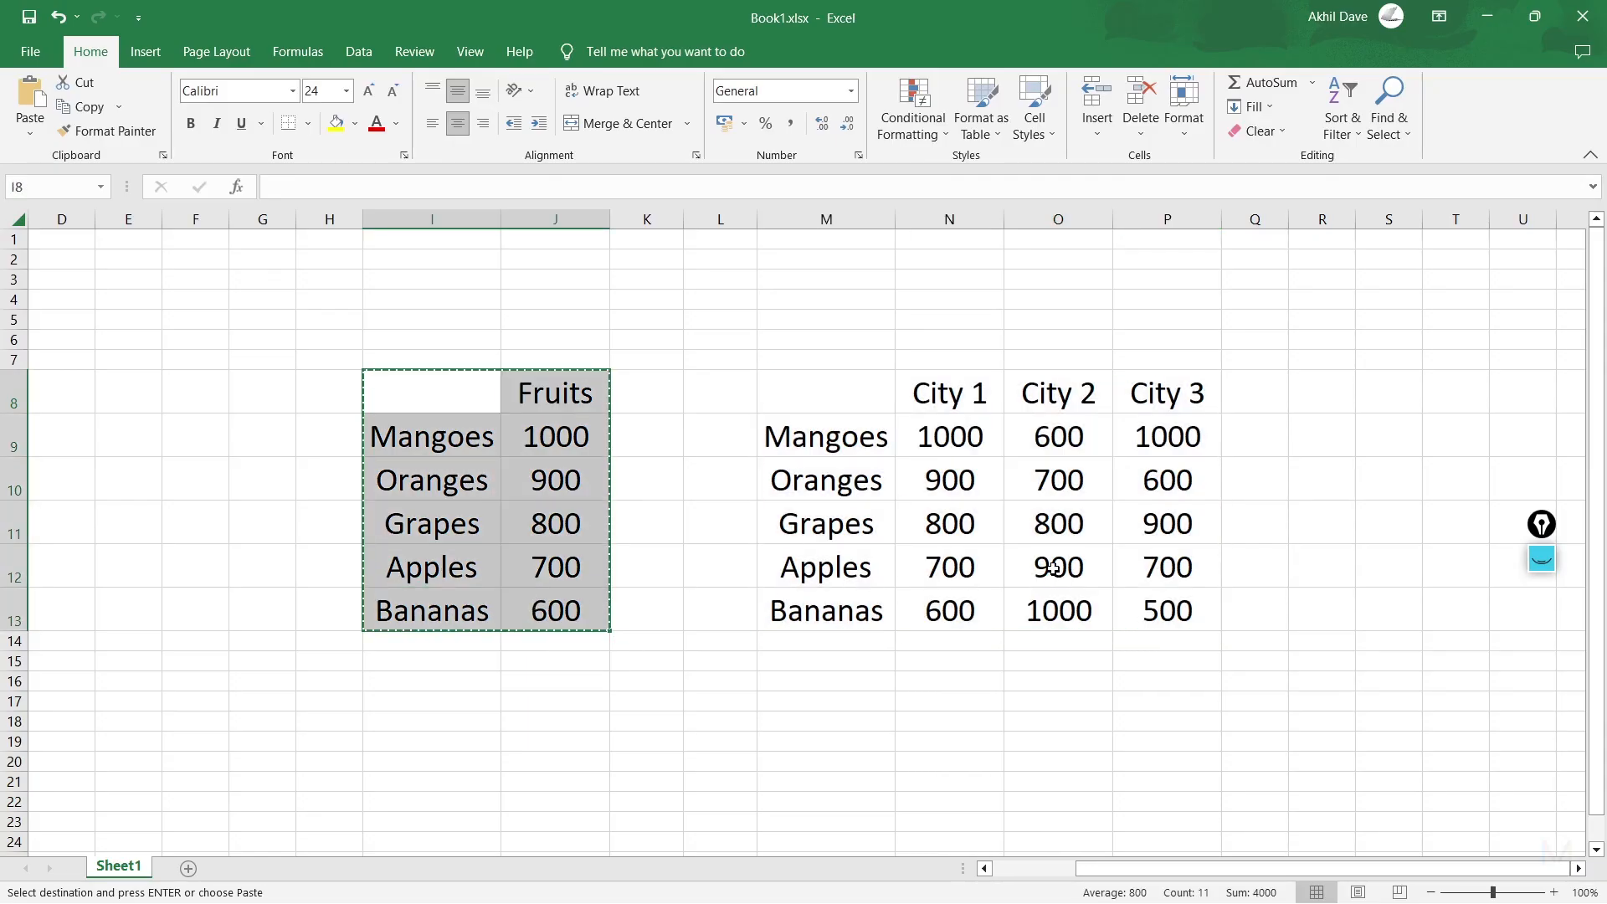
{"action": "key", "text": "alt+Tab"}
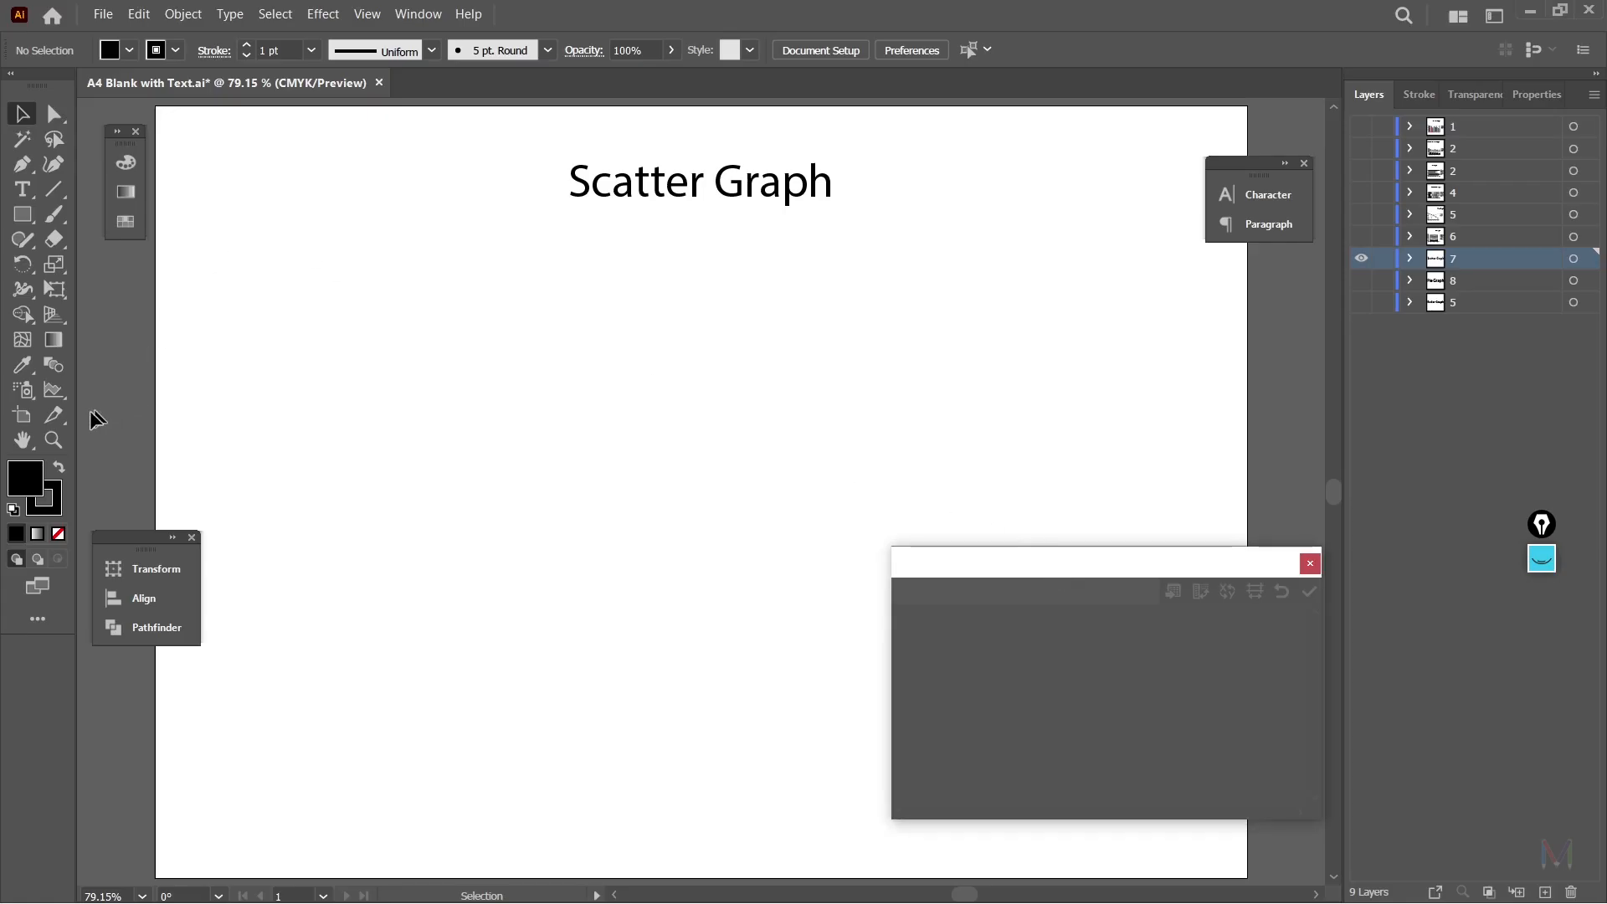
Step: Draw a scatter graph below the title with the Scatter Graph tool, paste the copied Fruits table as its data and apply it
{"action": "left_click_drag", "start_coordinate": [55, 402], "coordinate": [243, 538]}
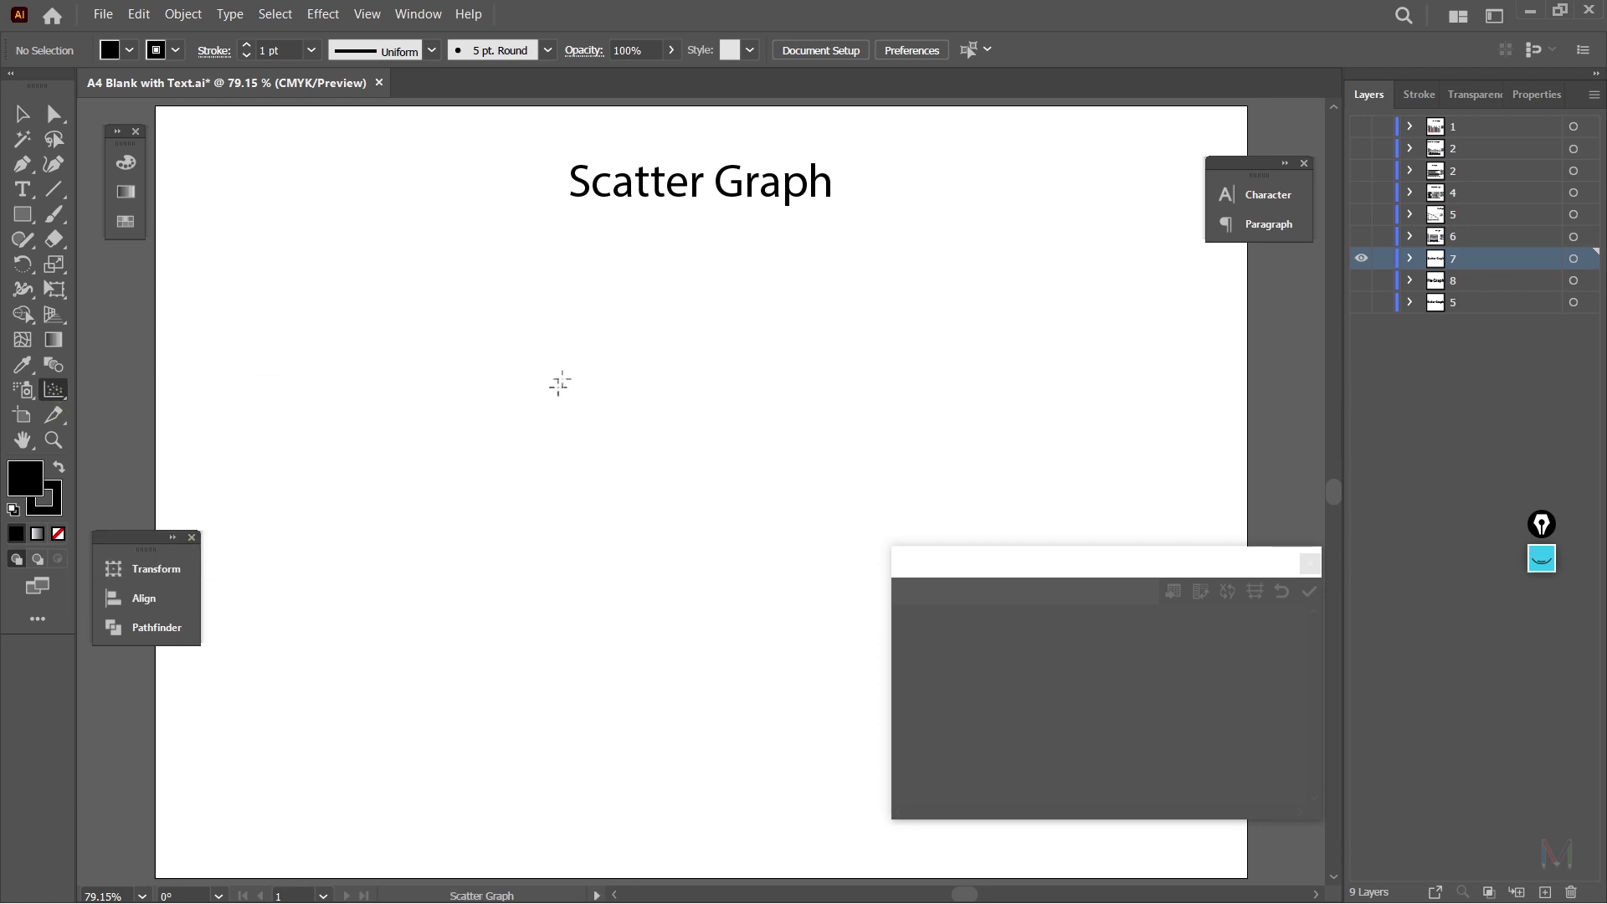
{"action": "left_click_drag", "start_coordinate": [289, 306], "coordinate": [717, 600]}
{"action": "type", "text": "Fruits Mangoes\t1000.00 Oranges\t900.00 Grapes\t800.00 Apples\t700.00 Bananas\t600.00"}
{"action": "left_click", "coordinate": [1310, 592]}
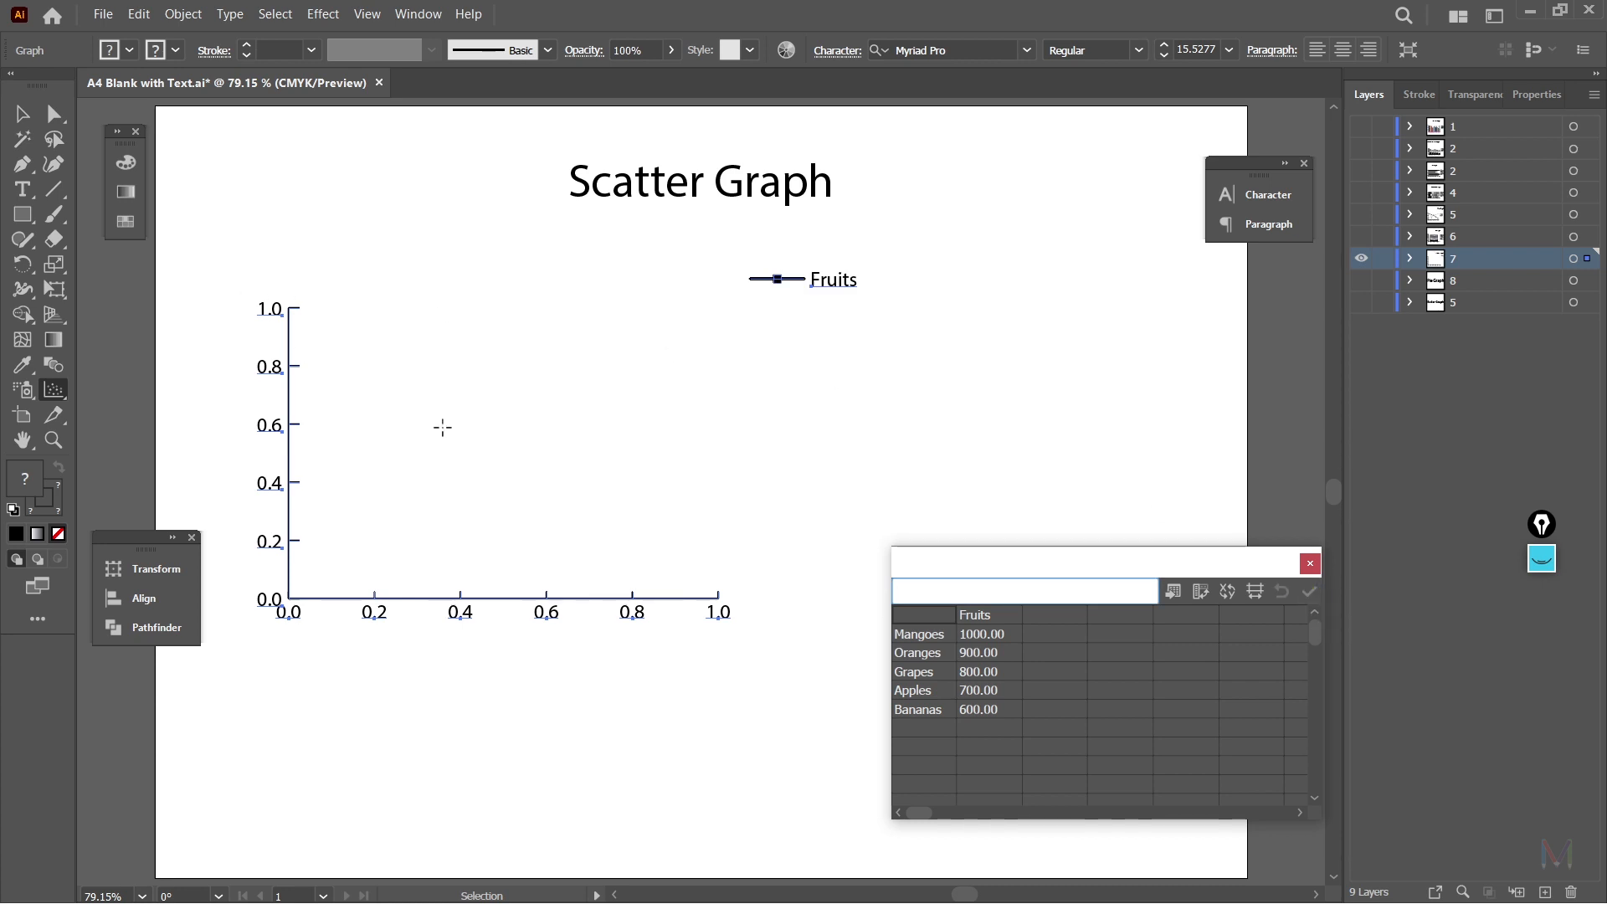
{"action": "left_click", "coordinate": [1172, 591]}
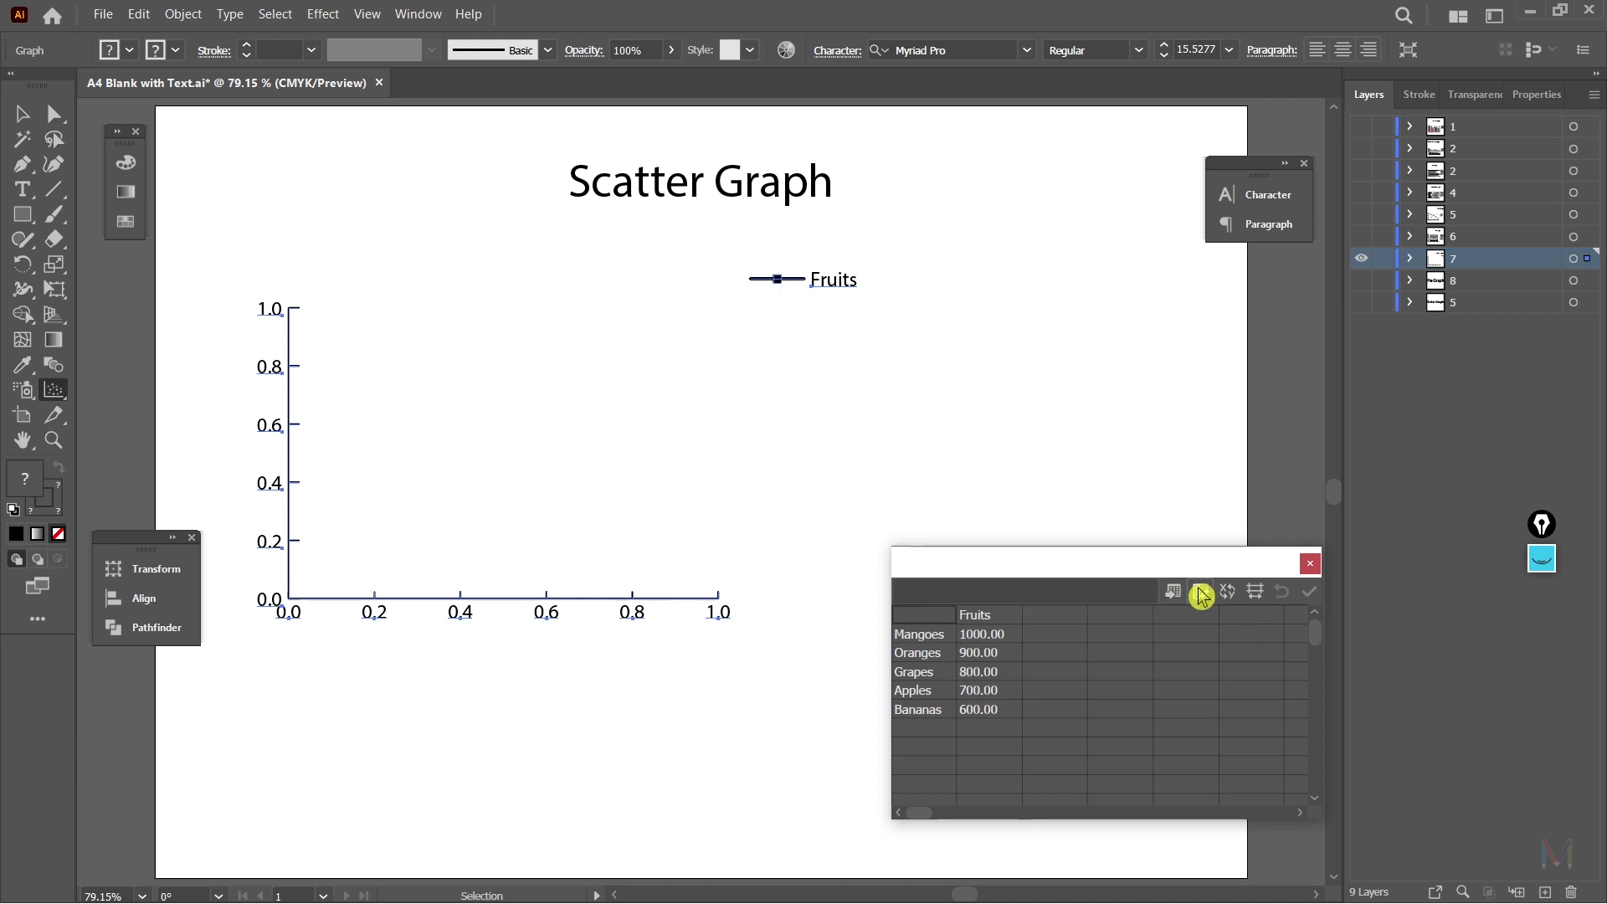
{"action": "left_click", "coordinate": [1308, 594]}
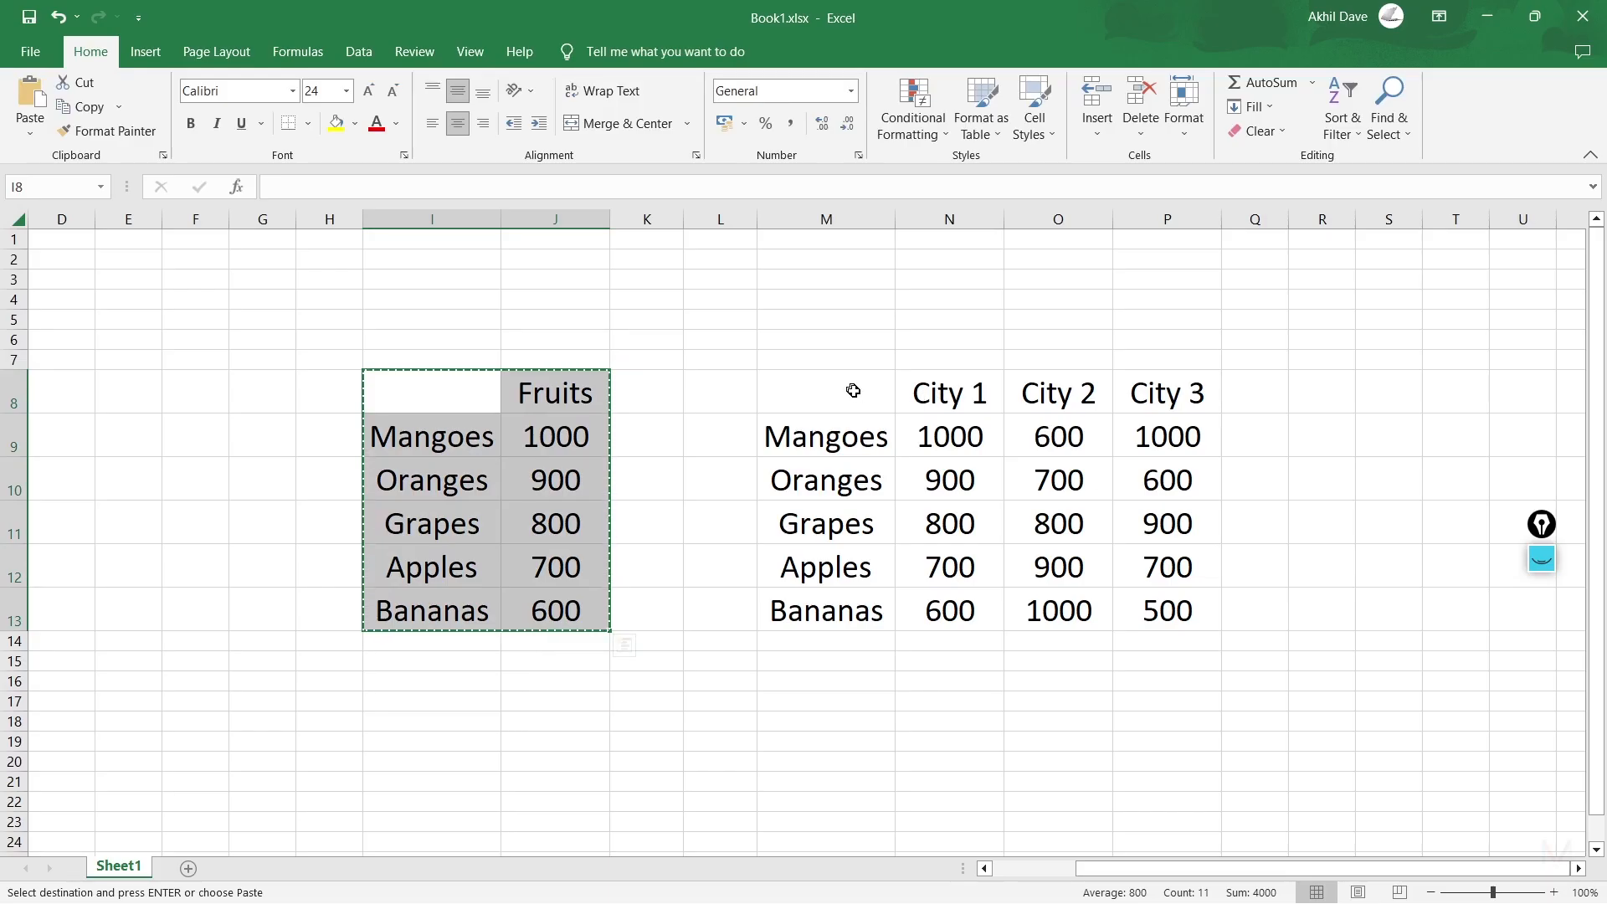
Step: Copy the city table in M8:P13 from Excel and replace the scatter graph's Fruits data with it, applying the change
{"action": "left_click_drag", "start_coordinate": [846, 388], "coordinate": [1146, 626]}
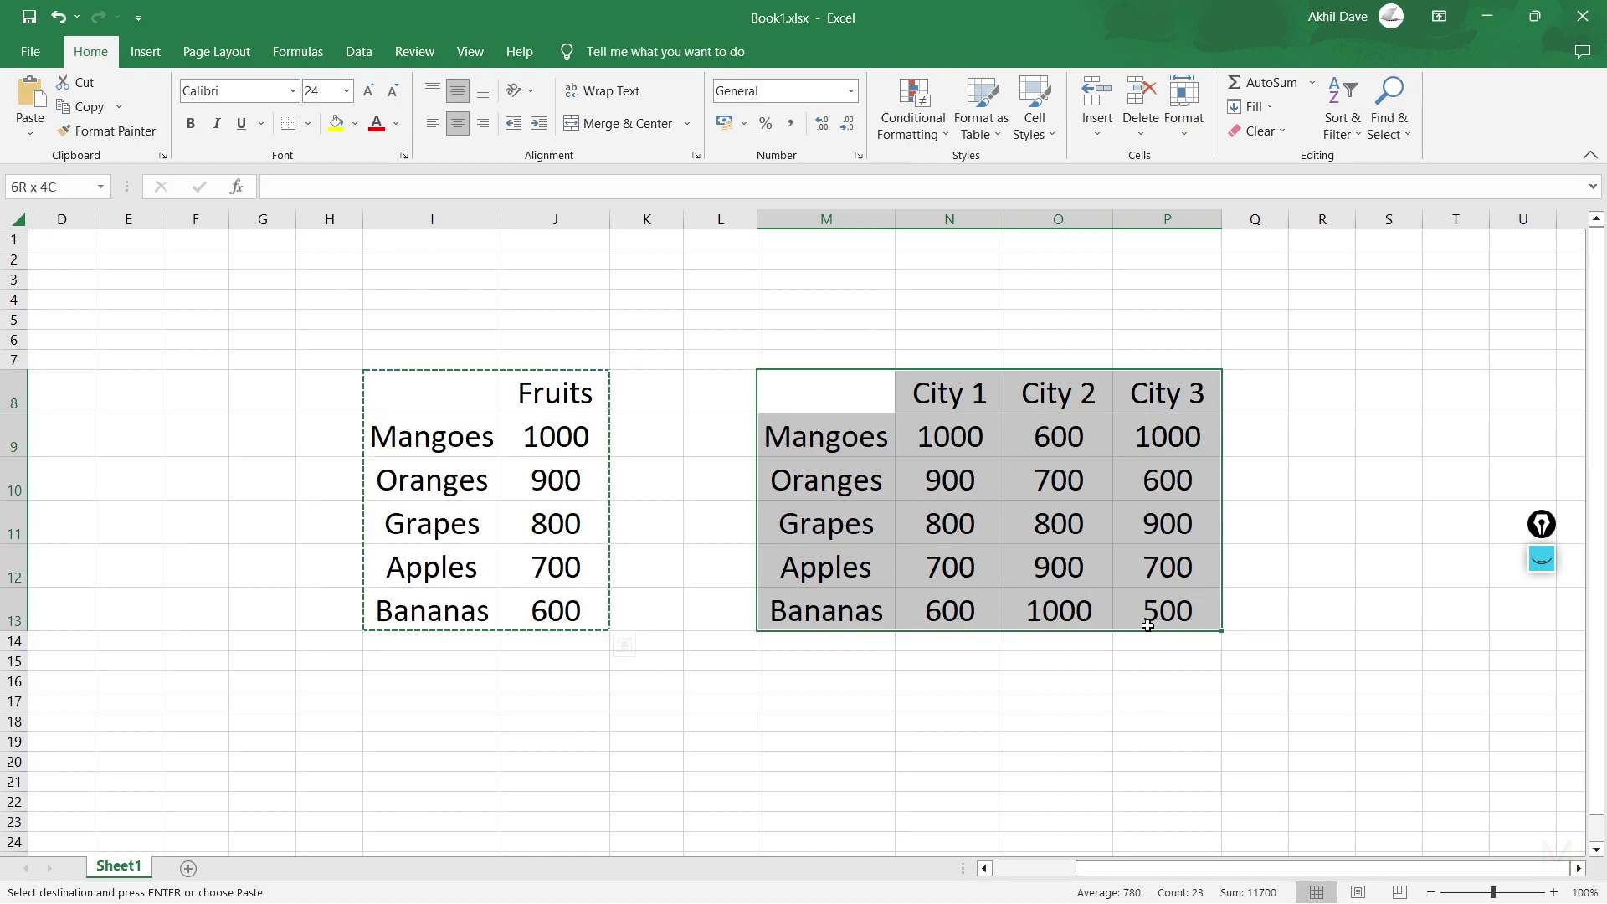
{"action": "key", "text": "ctrl+c"}
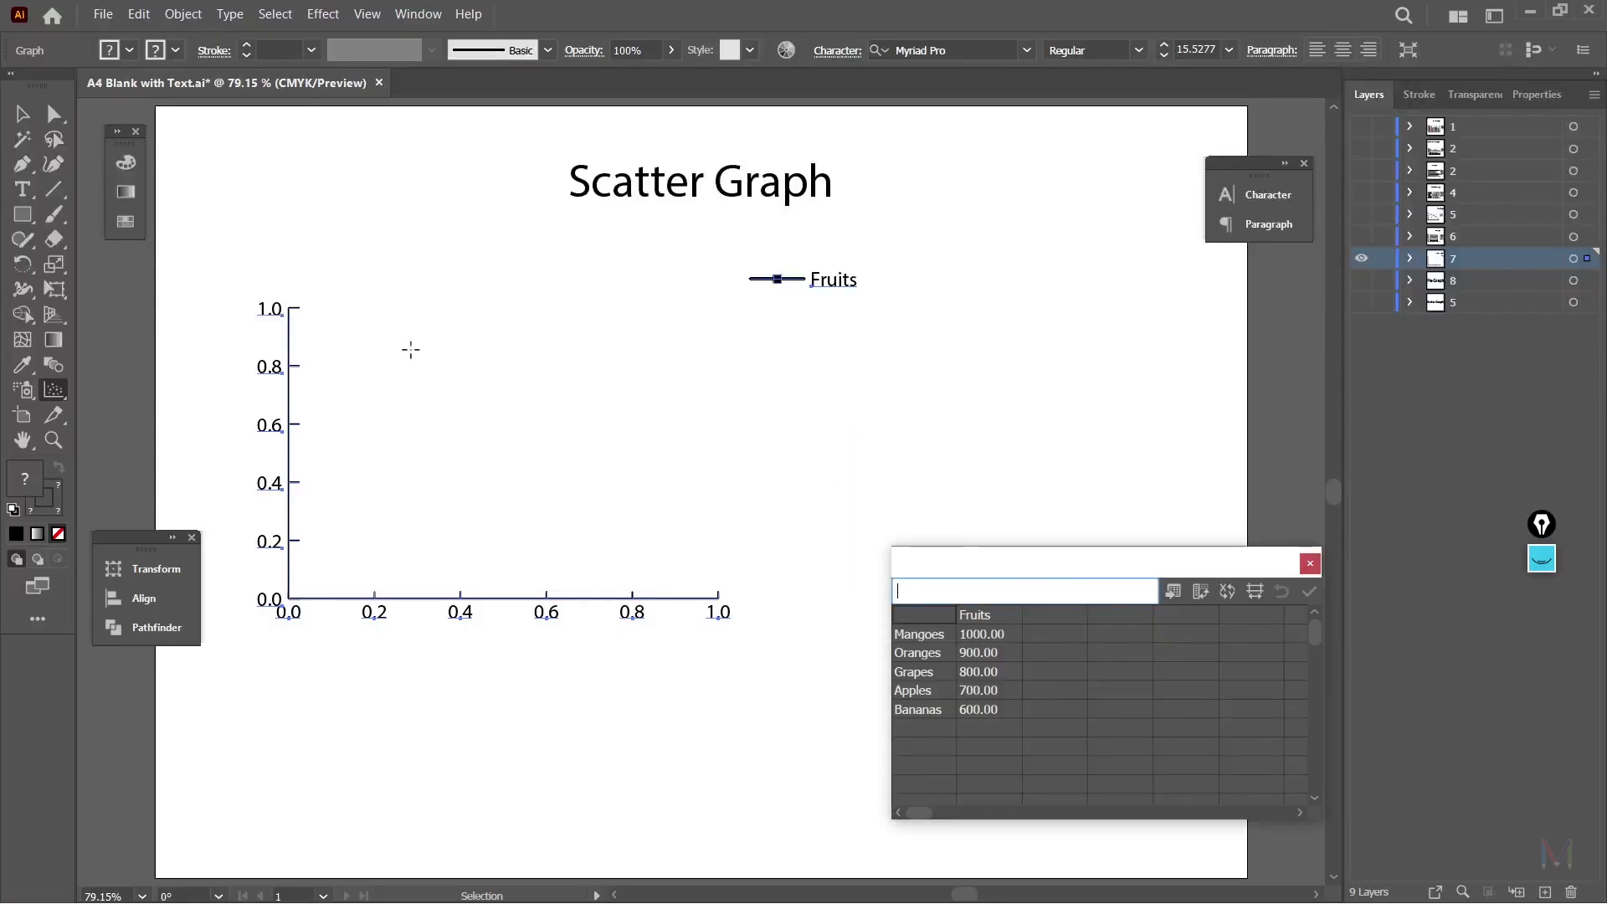
{"action": "left_click_drag", "start_coordinate": [911, 613], "coordinate": [1002, 721]}
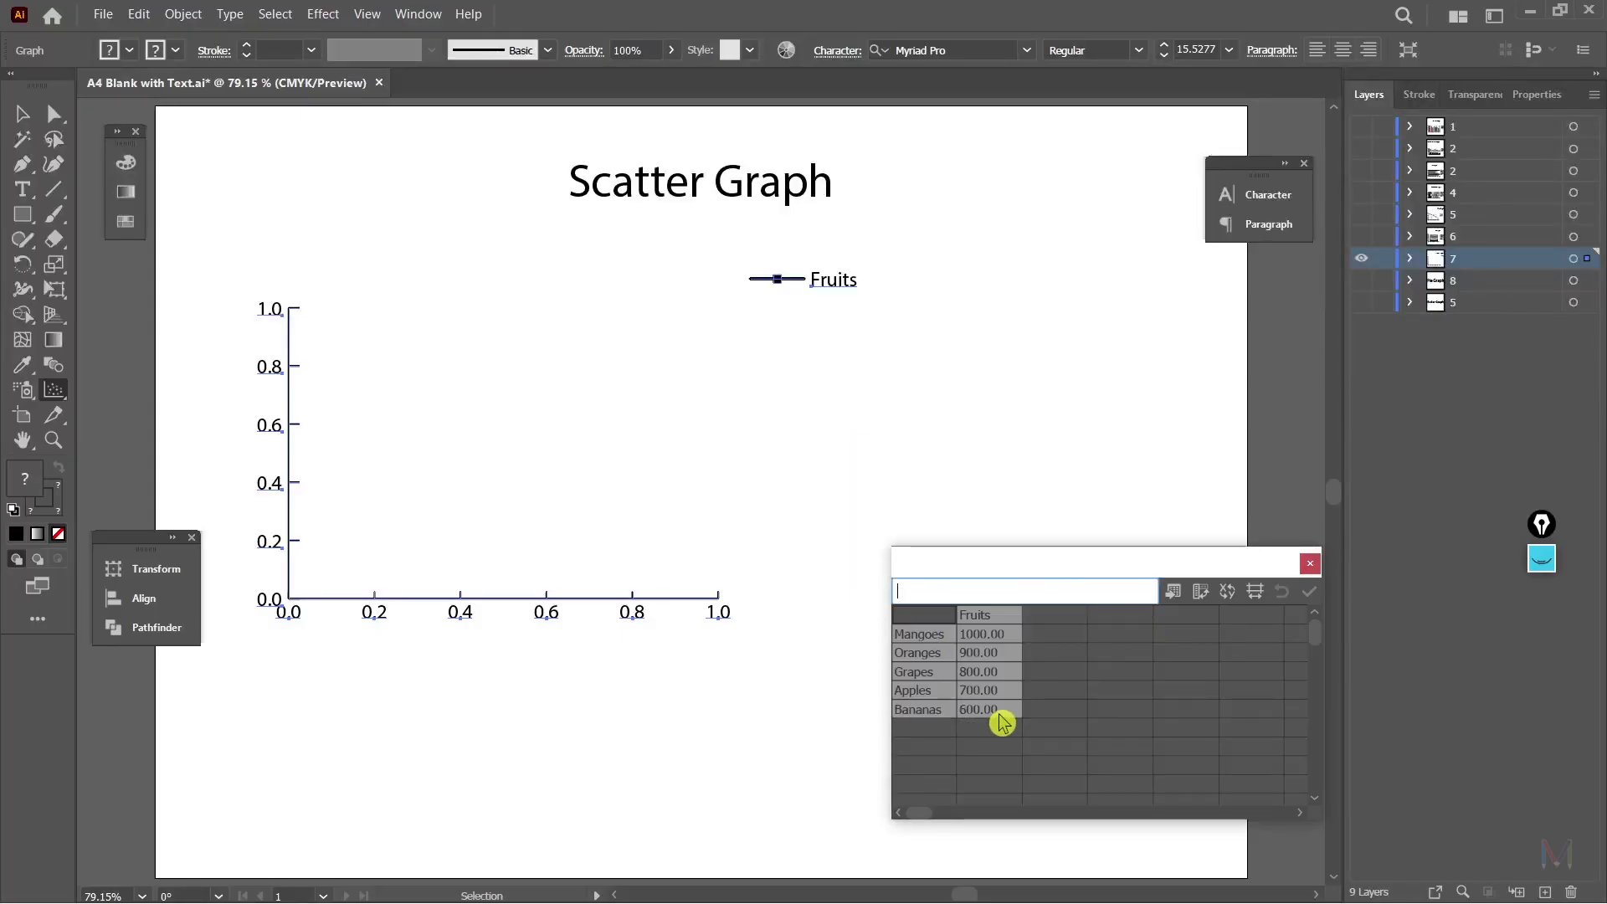
{"action": "key", "text": "Delete"}
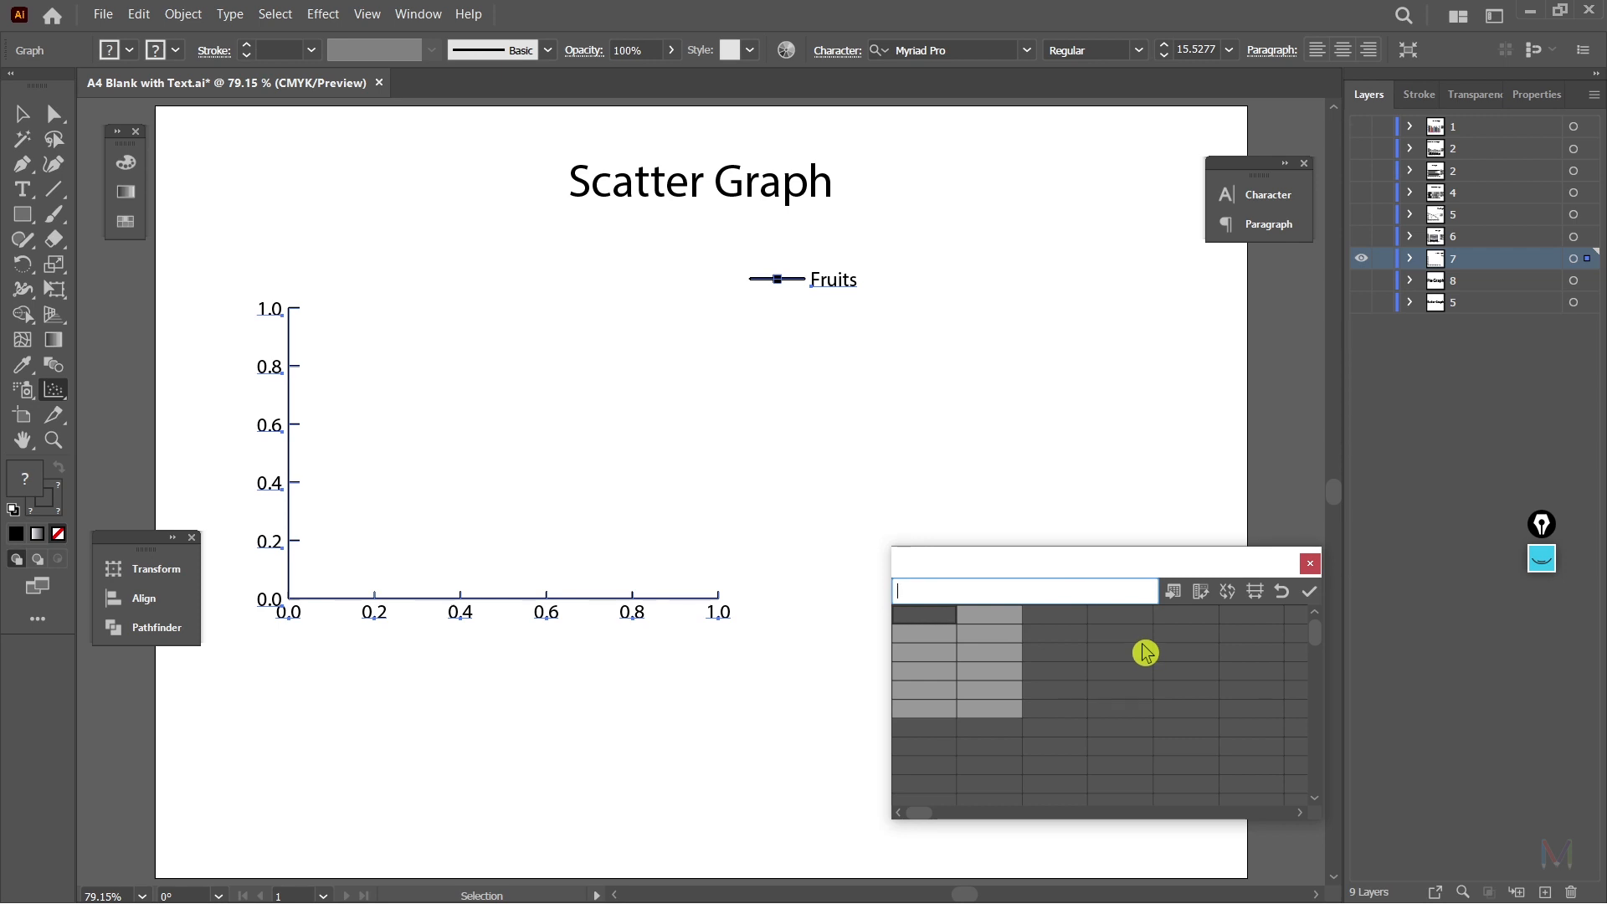
{"action": "key", "text": "ctrl+v"}
{"action": "left_click", "coordinate": [1309, 593]}
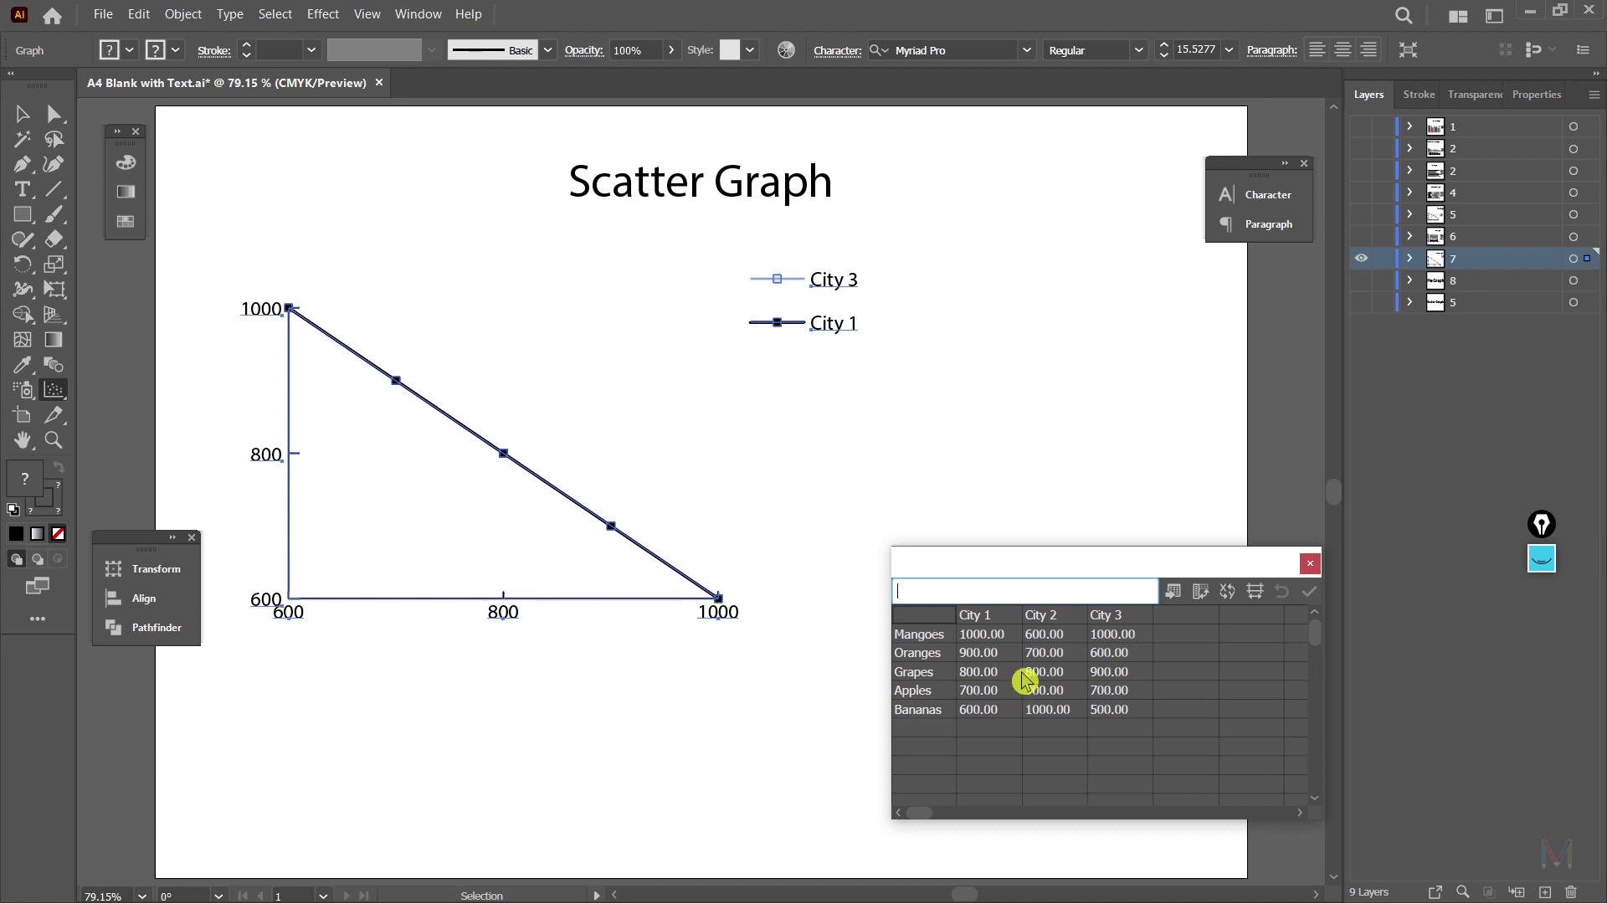
Step: Transpose the scatter graph's city data, apply it and deselect the graph with the Selection tool
{"action": "left_click", "coordinate": [1227, 592]}
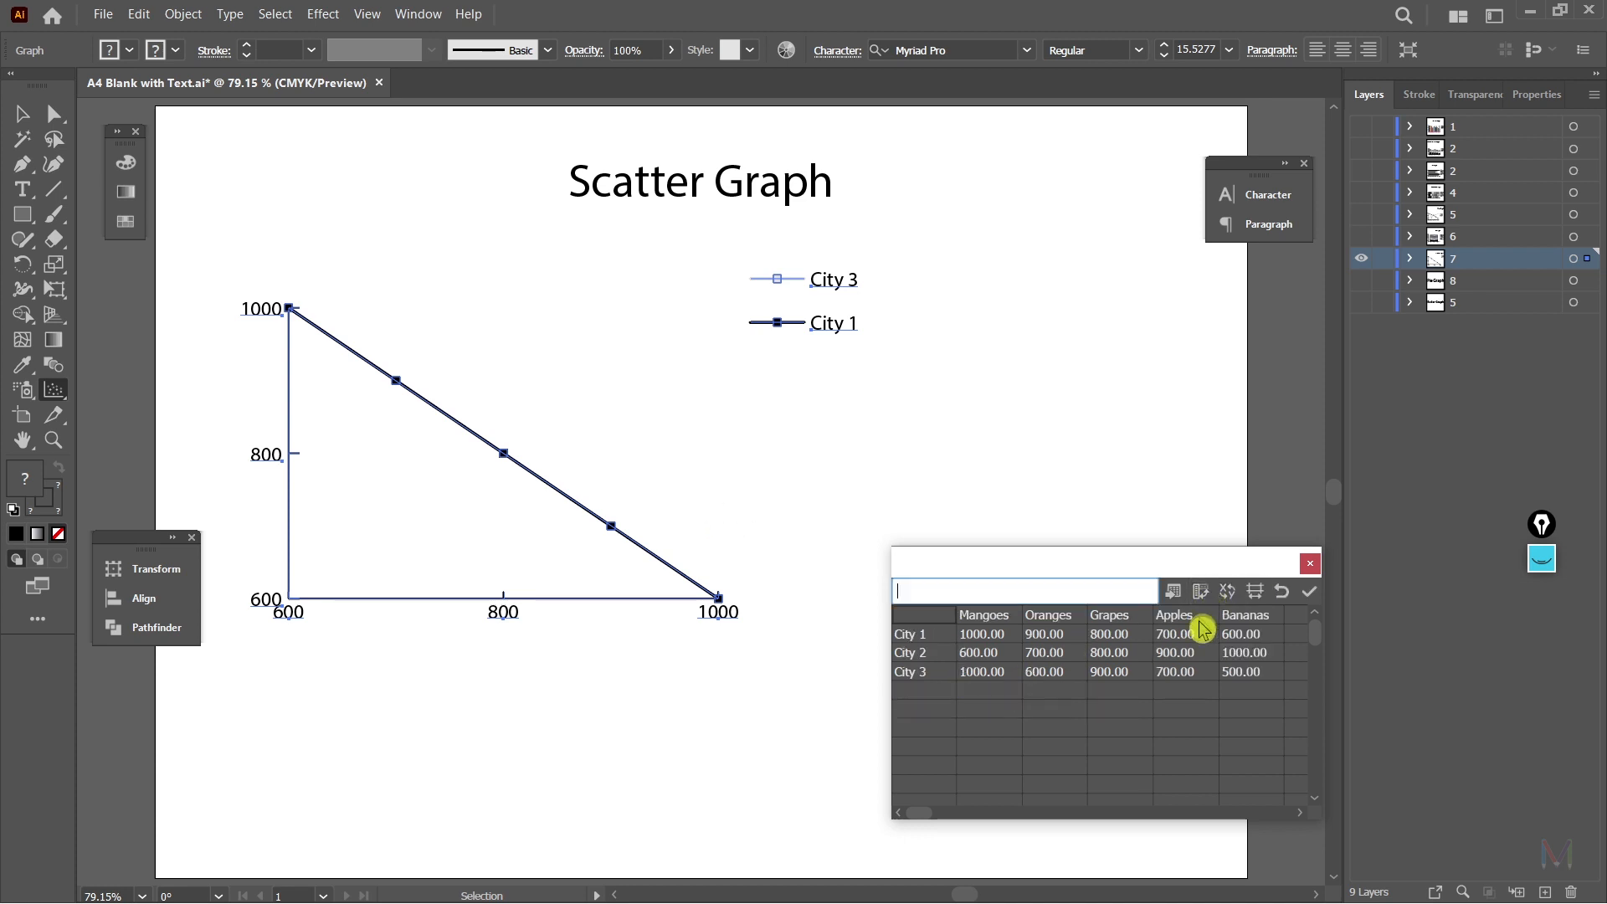
{"action": "left_click", "coordinate": [1307, 592]}
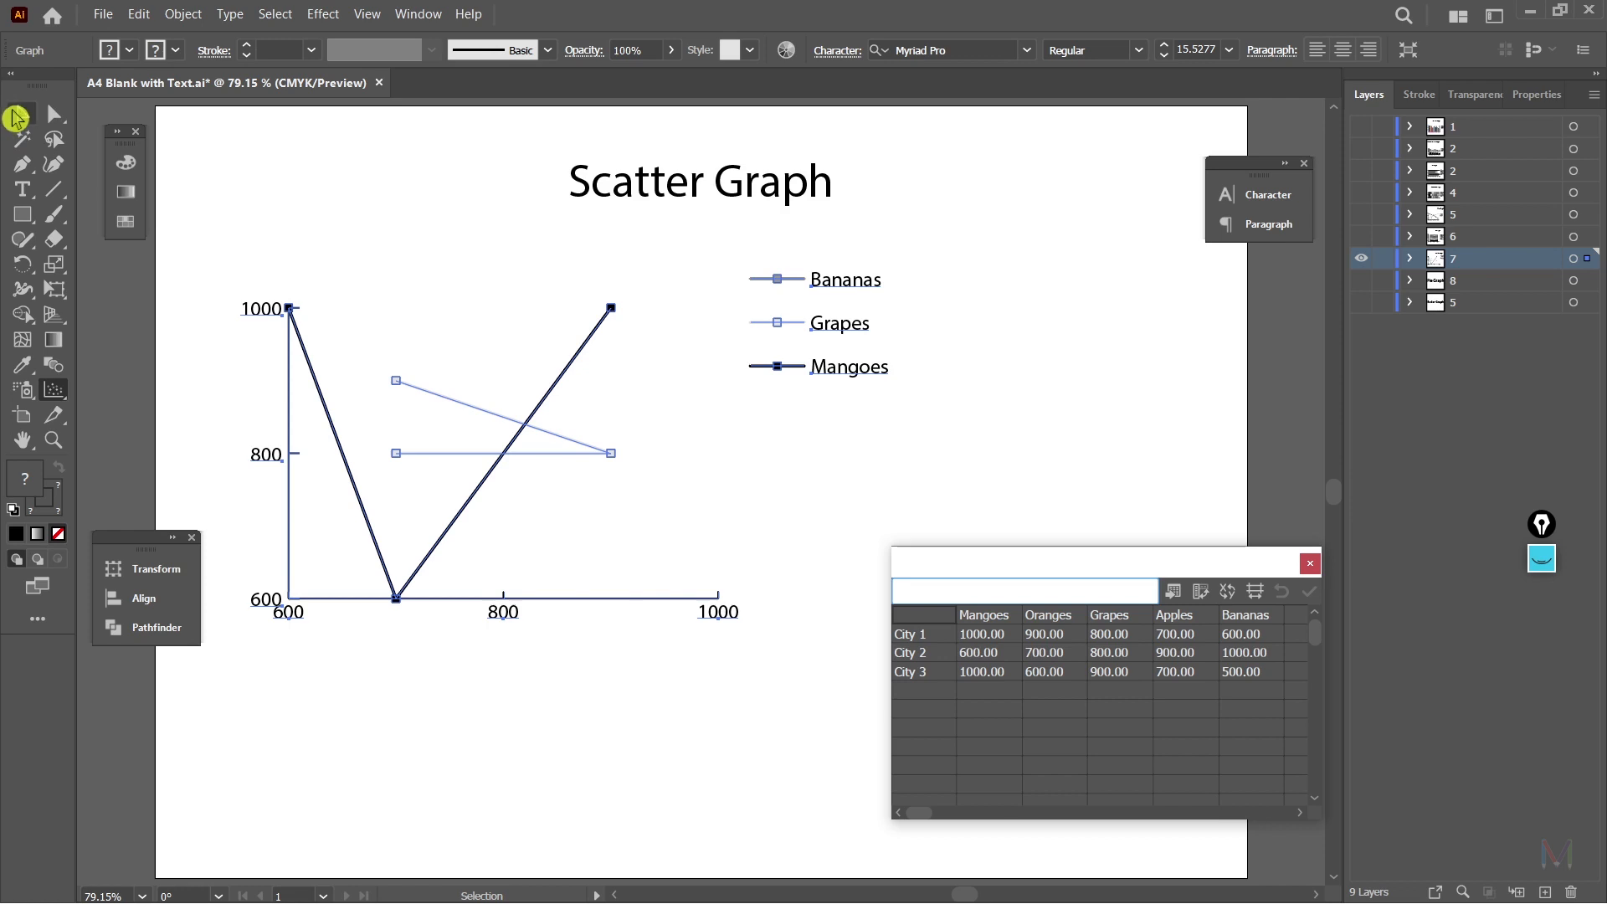
{"action": "left_click", "coordinate": [13, 120]}
{"action": "left_click", "coordinate": [355, 162]}
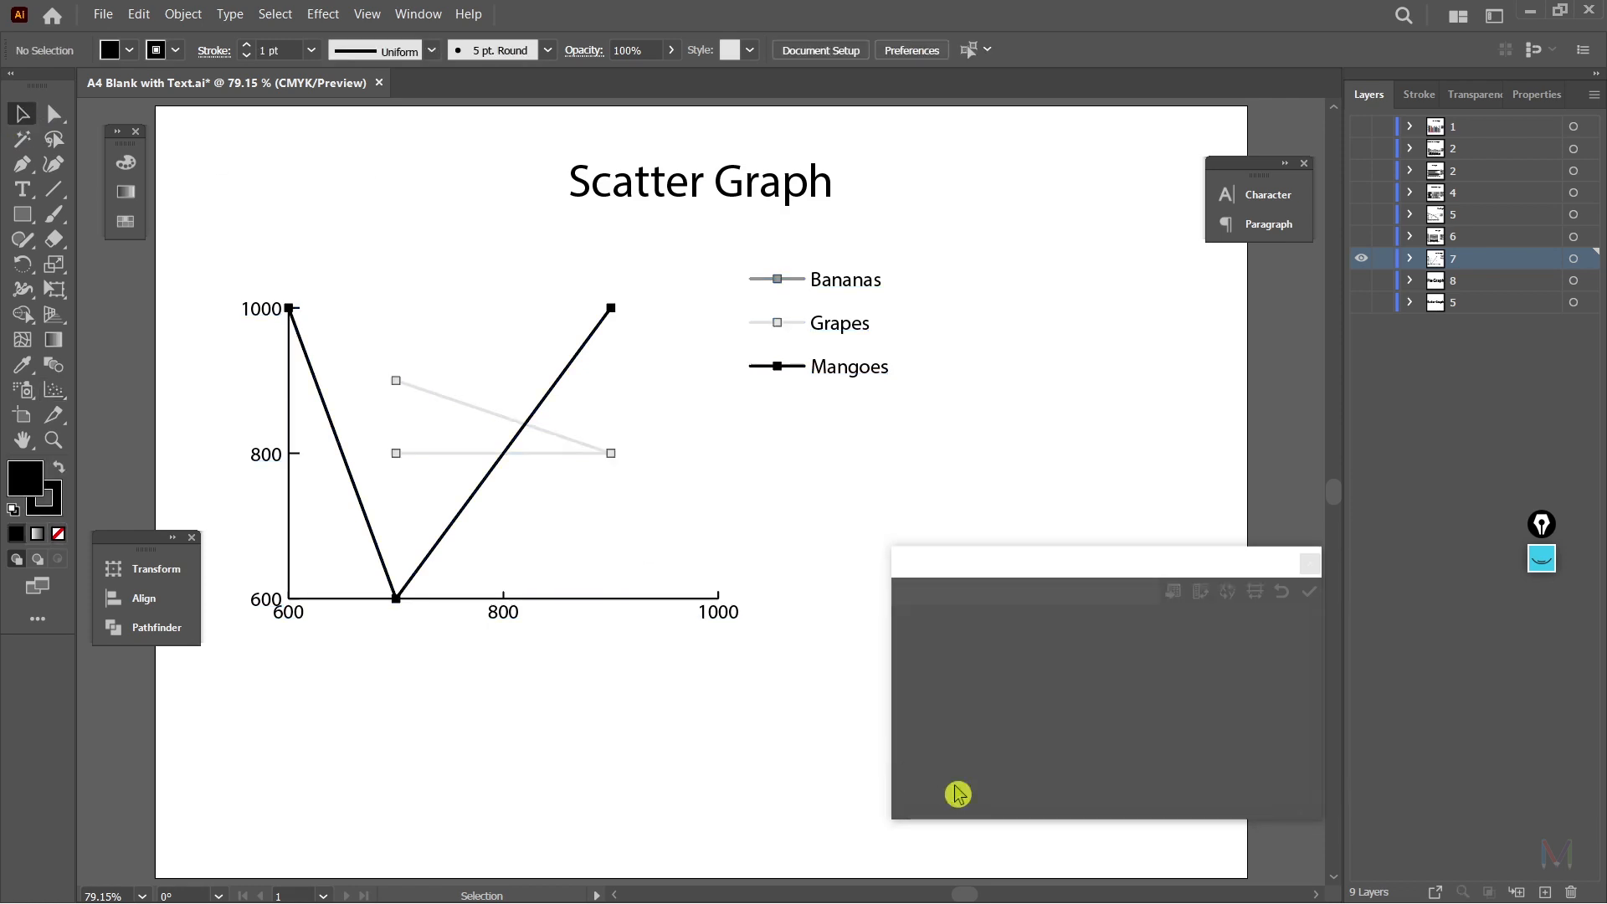
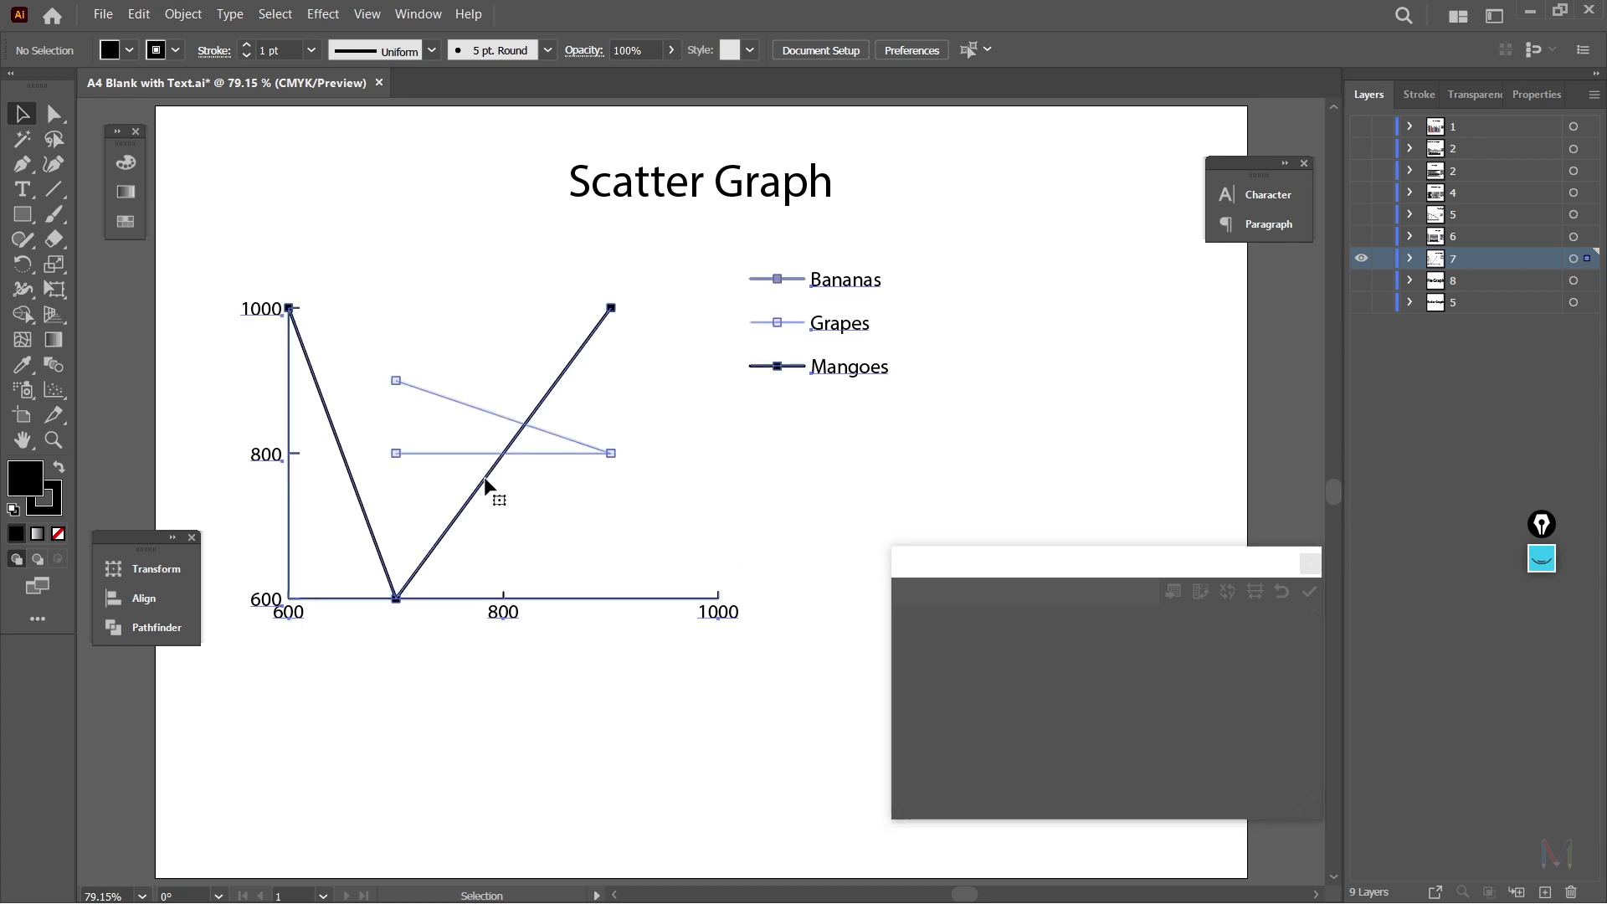
Step: Move the scatter graph's data window below the legend and highlight the fruit columns for the three cities to examine them
{"action": "left_click_drag", "start_coordinate": [1061, 546], "coordinate": [1011, 466]}
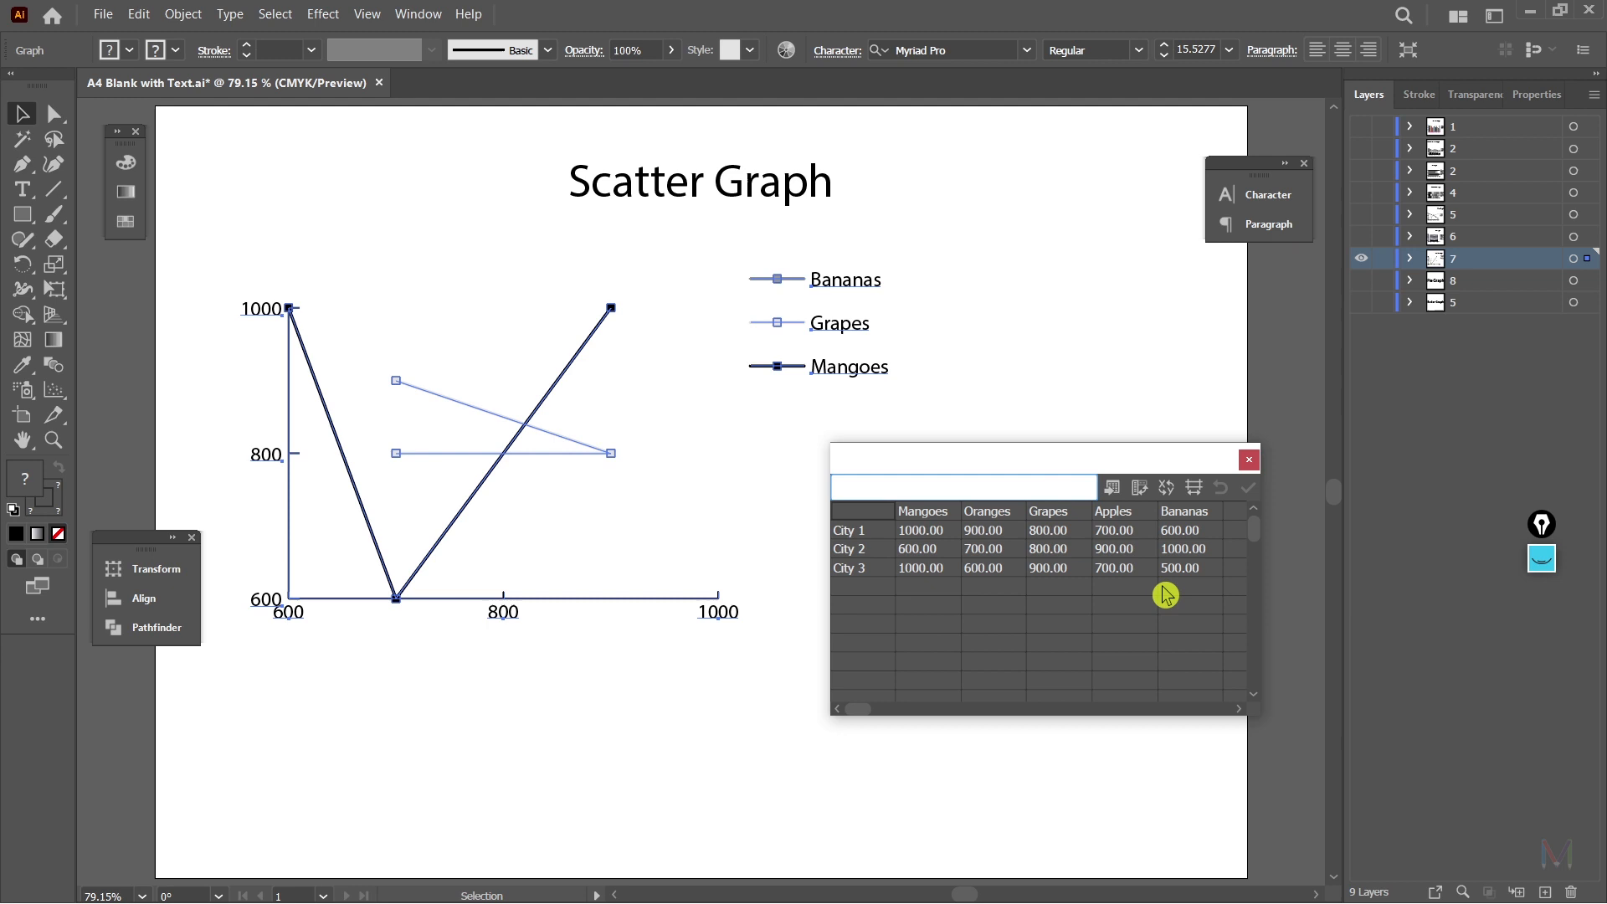
{"action": "left_click_drag", "start_coordinate": [922, 510], "coordinate": [1199, 573]}
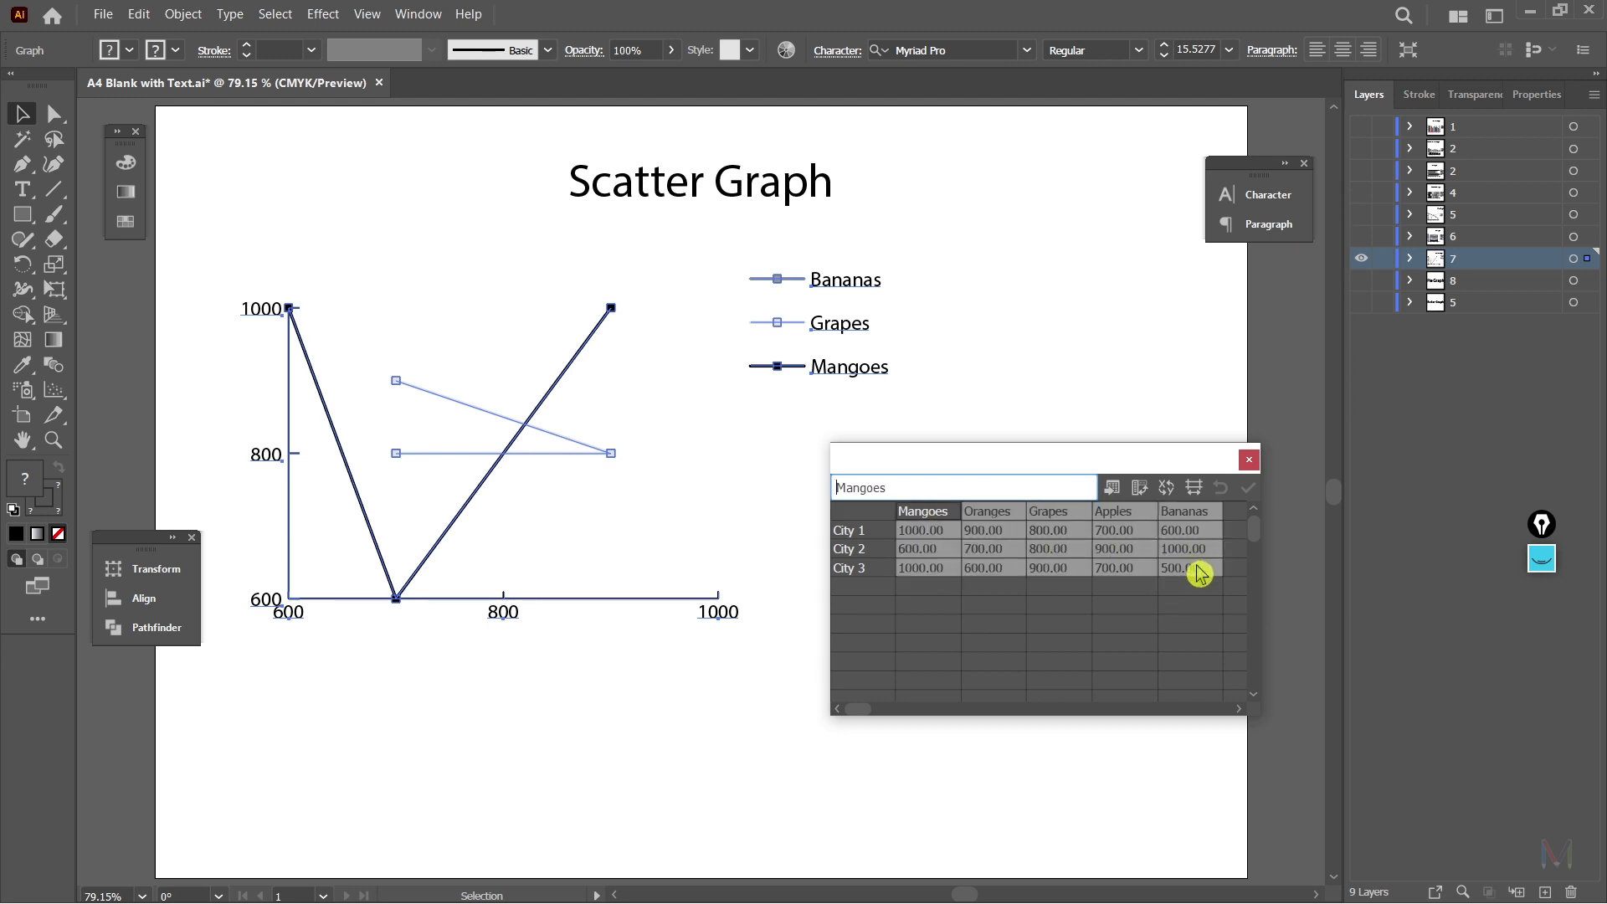
{"action": "left_click_drag", "start_coordinate": [924, 512], "coordinate": [1061, 584]}
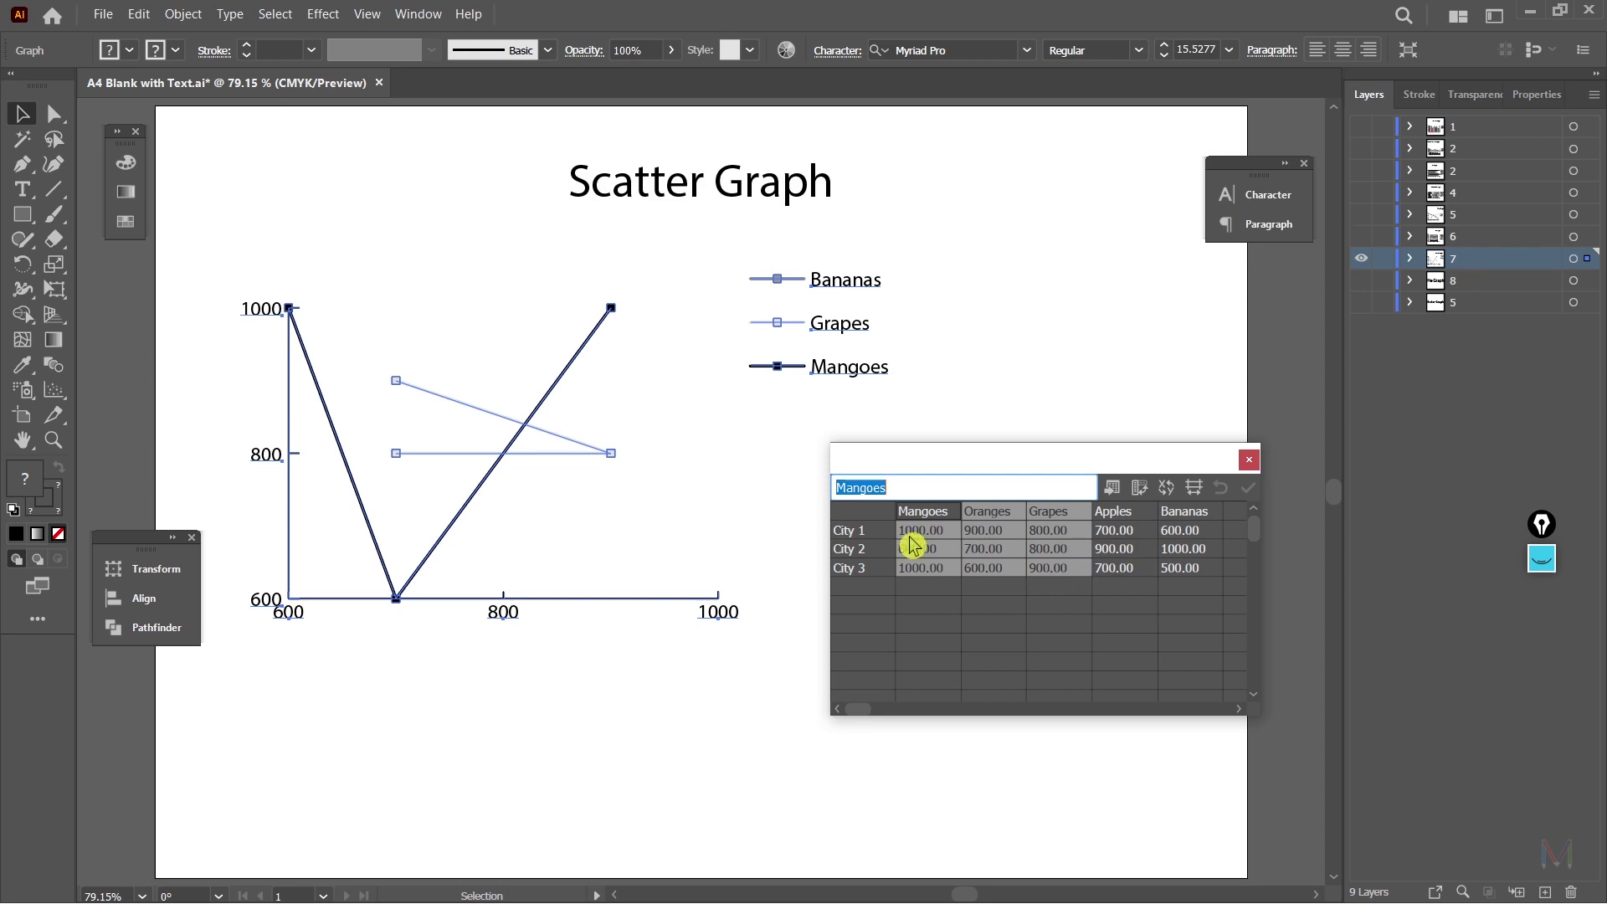
{"action": "left_click_drag", "start_coordinate": [1065, 465], "coordinate": [1029, 450]}
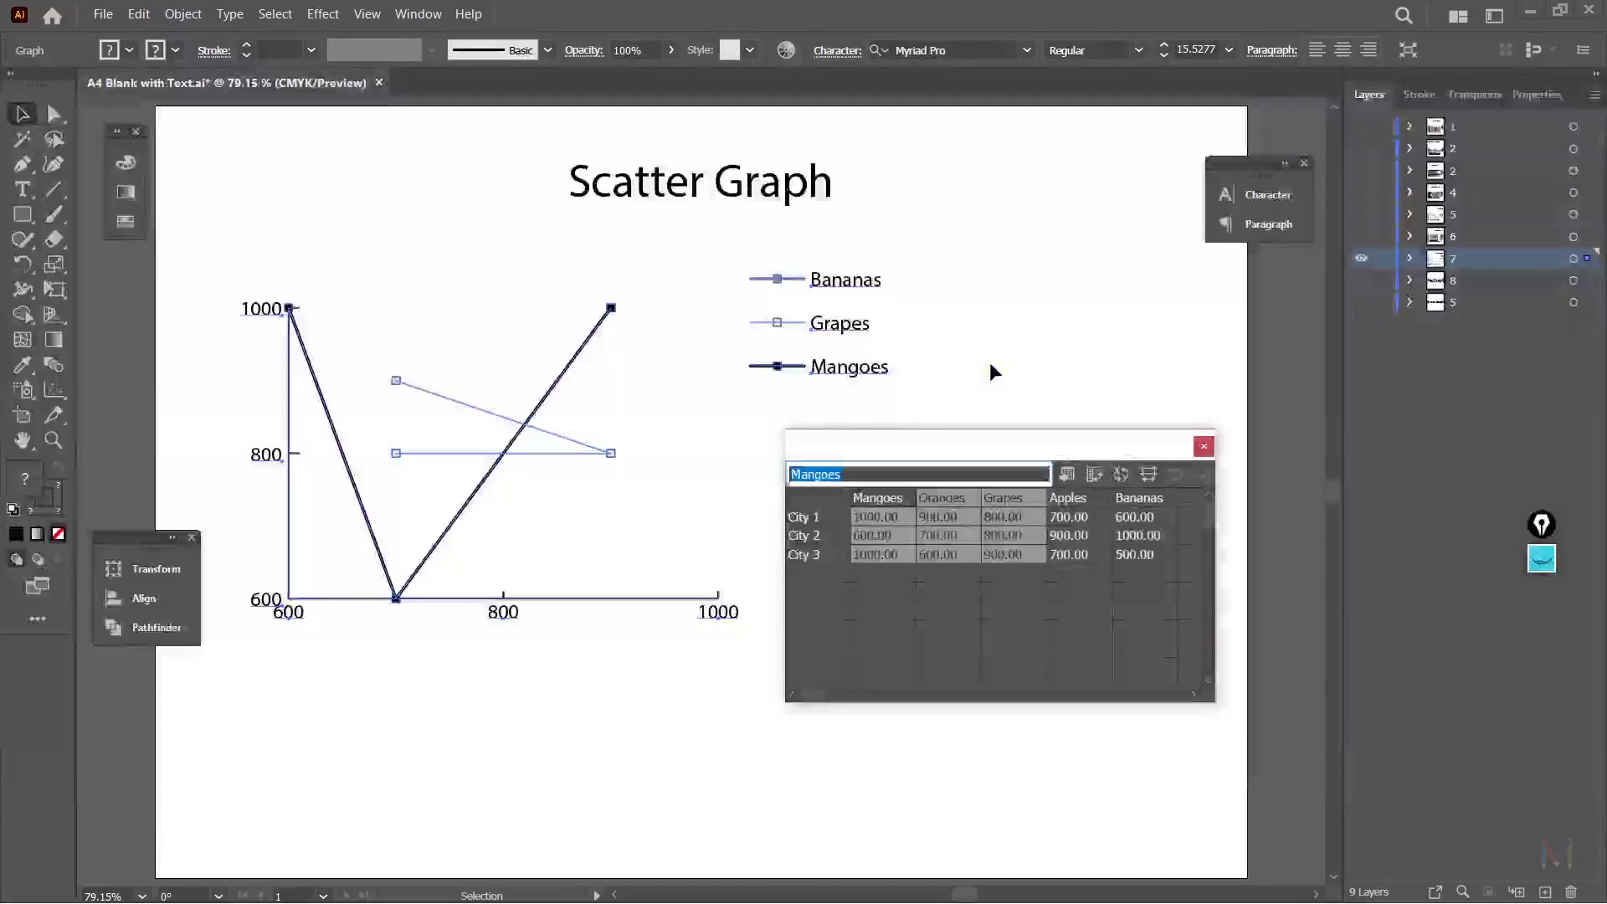
Step: Hide layer 7, then show and activate the Pie Graph layer 8
{"action": "left_click", "coordinate": [1361, 258]}
{"action": "left_click", "coordinate": [1361, 280]}
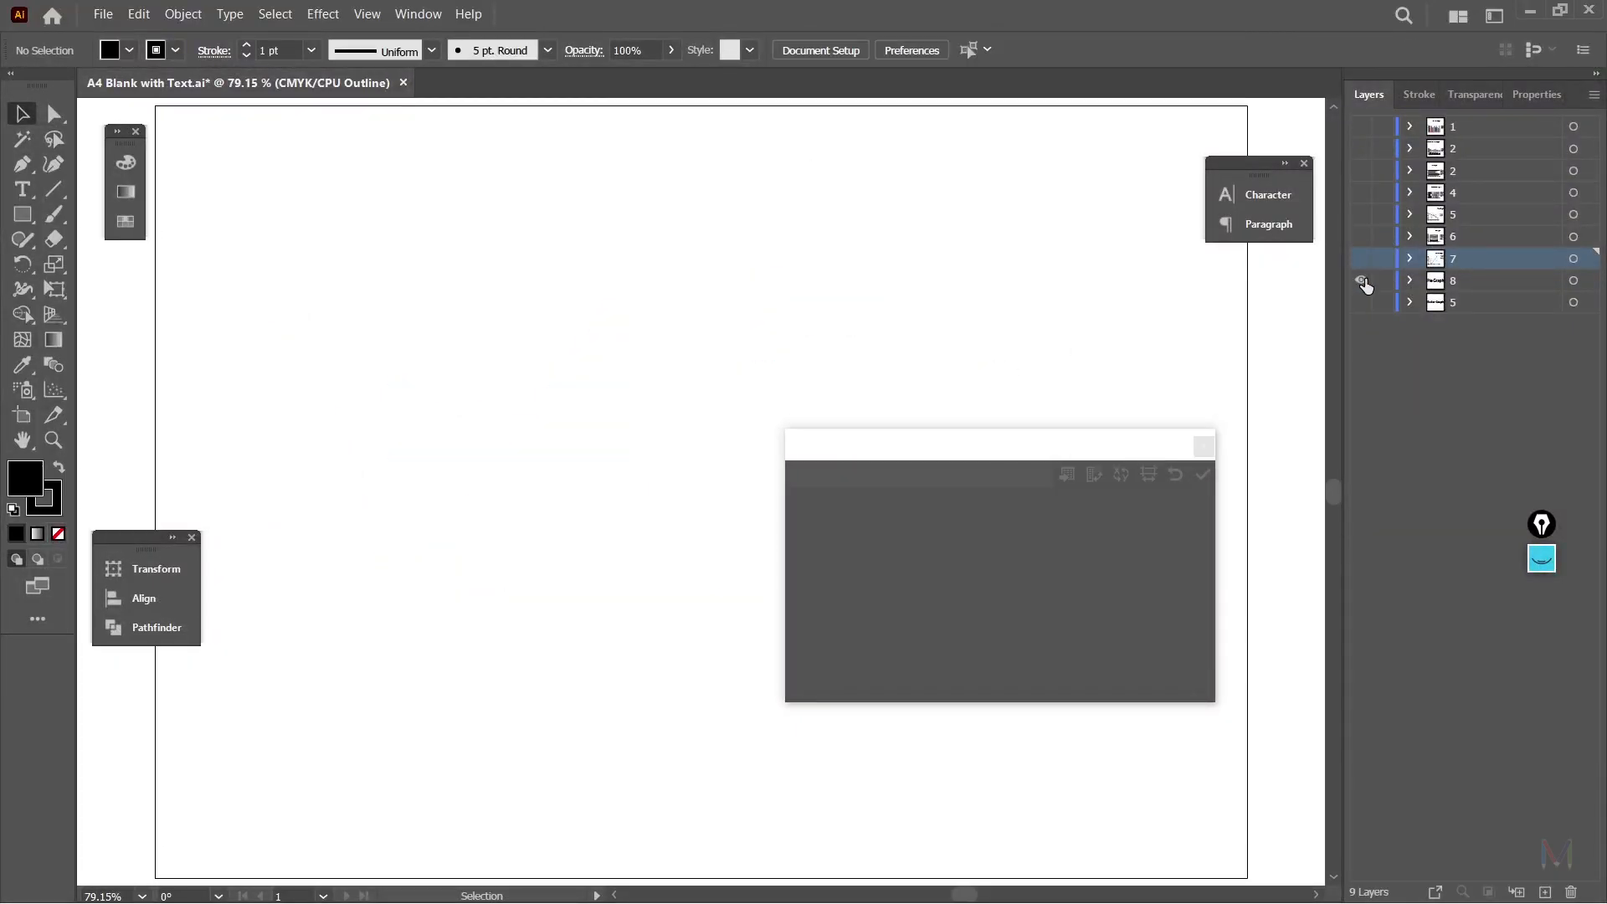
{"action": "left_click", "coordinate": [1462, 290]}
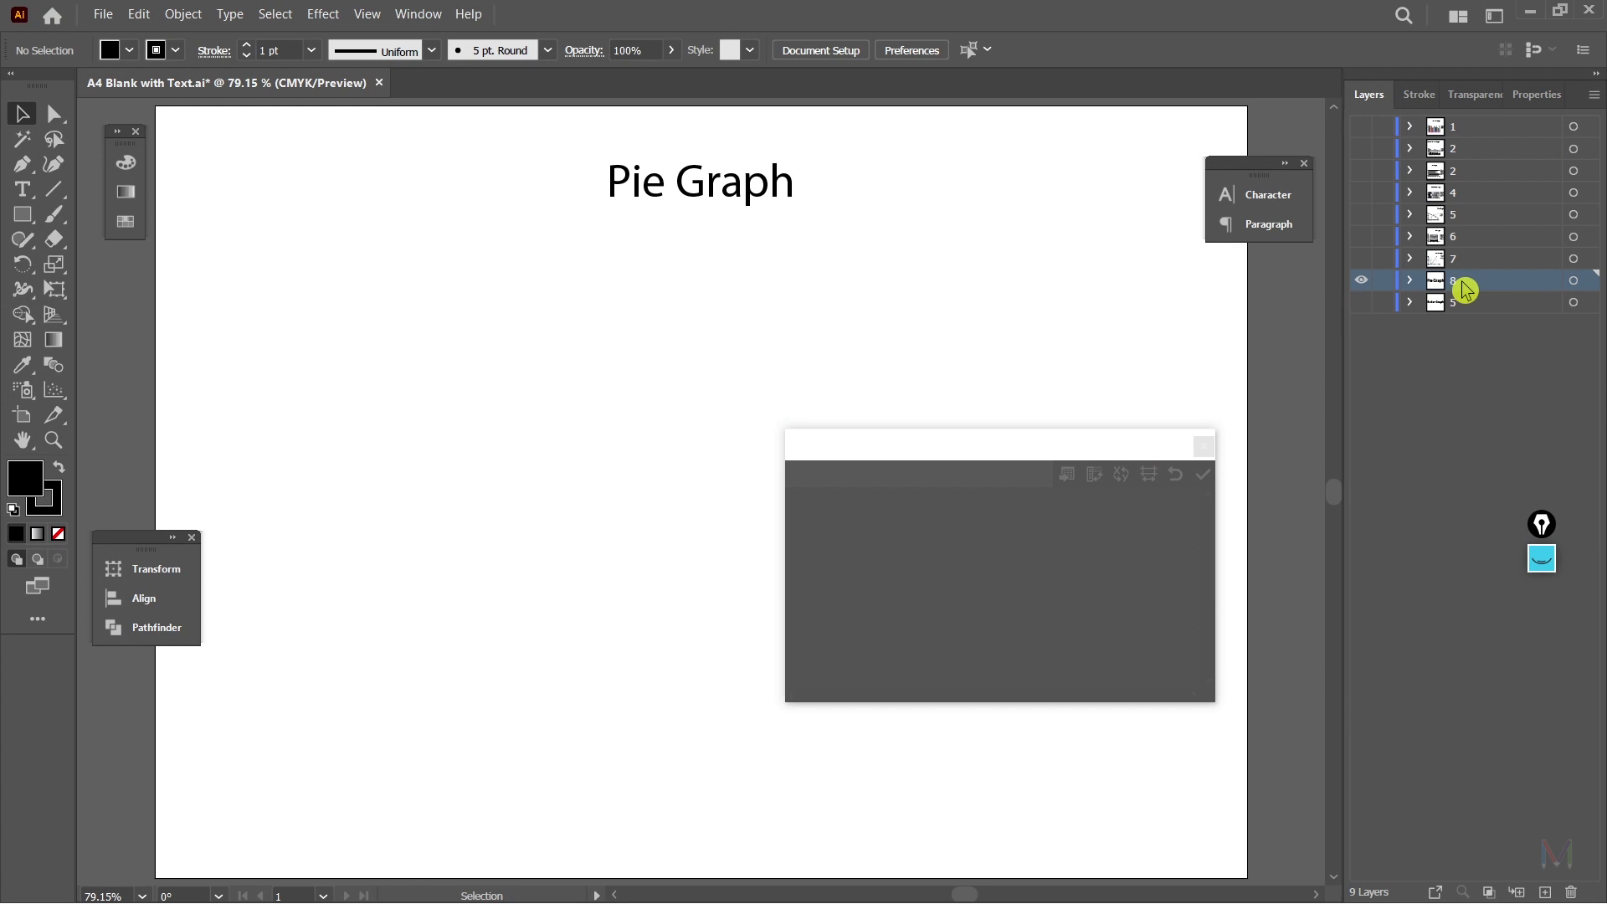
Step: Copy the Fruits table in I8:J13 from Excel and return to the Pie Graph layer in Illustrator
{"action": "key", "text": "alt+Tab"}
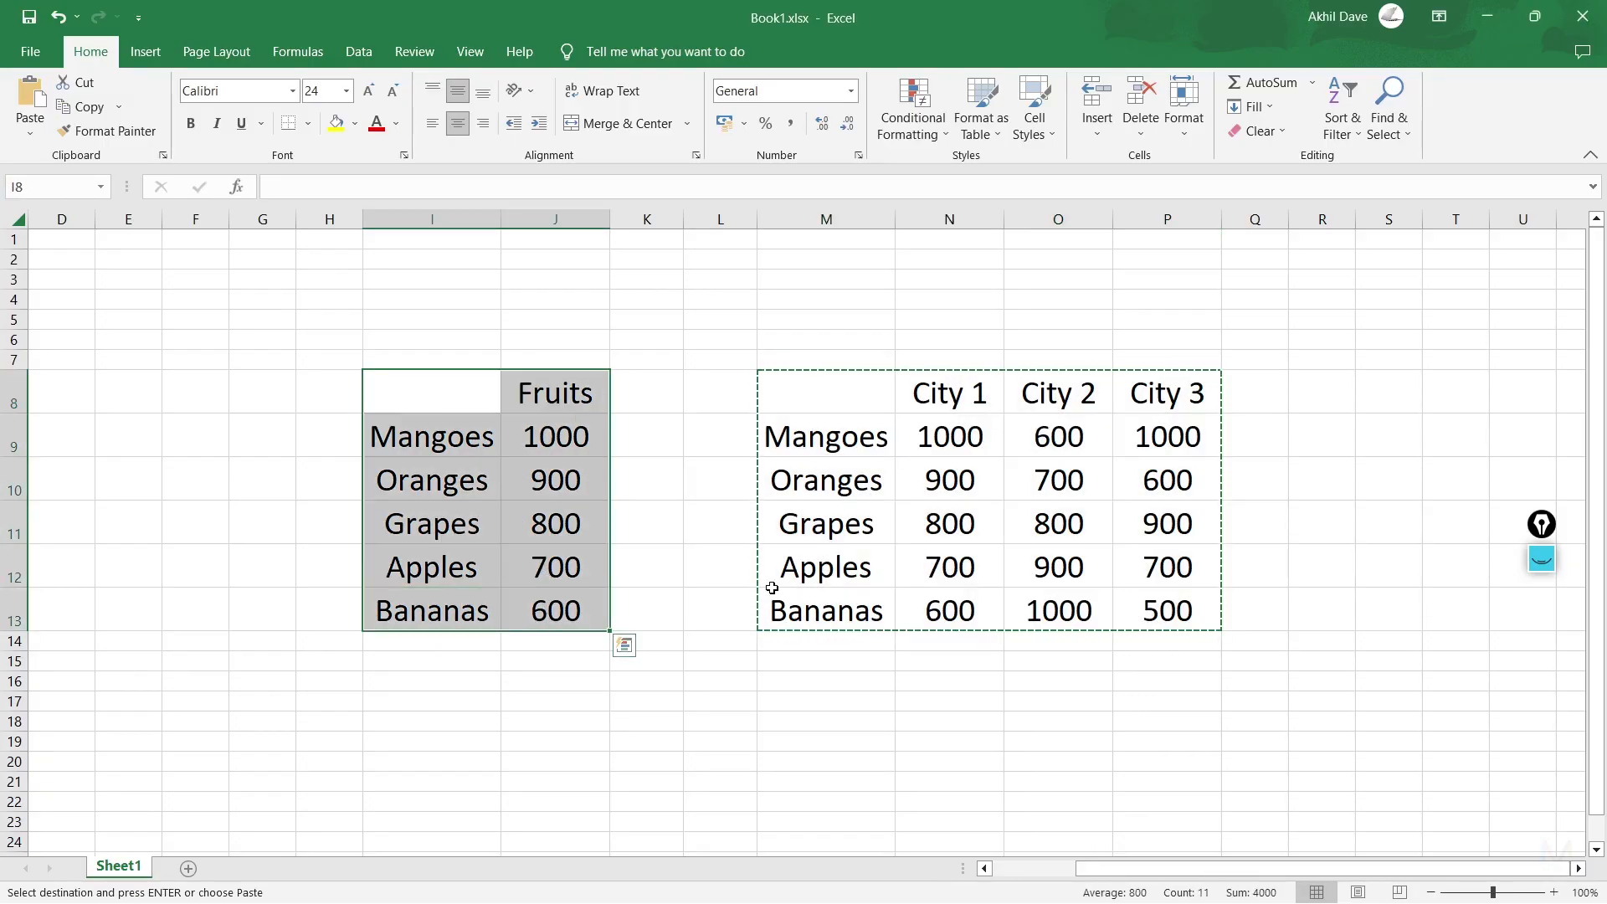
{"action": "key", "text": "Escape"}
{"action": "key", "text": "alt+Tab"}
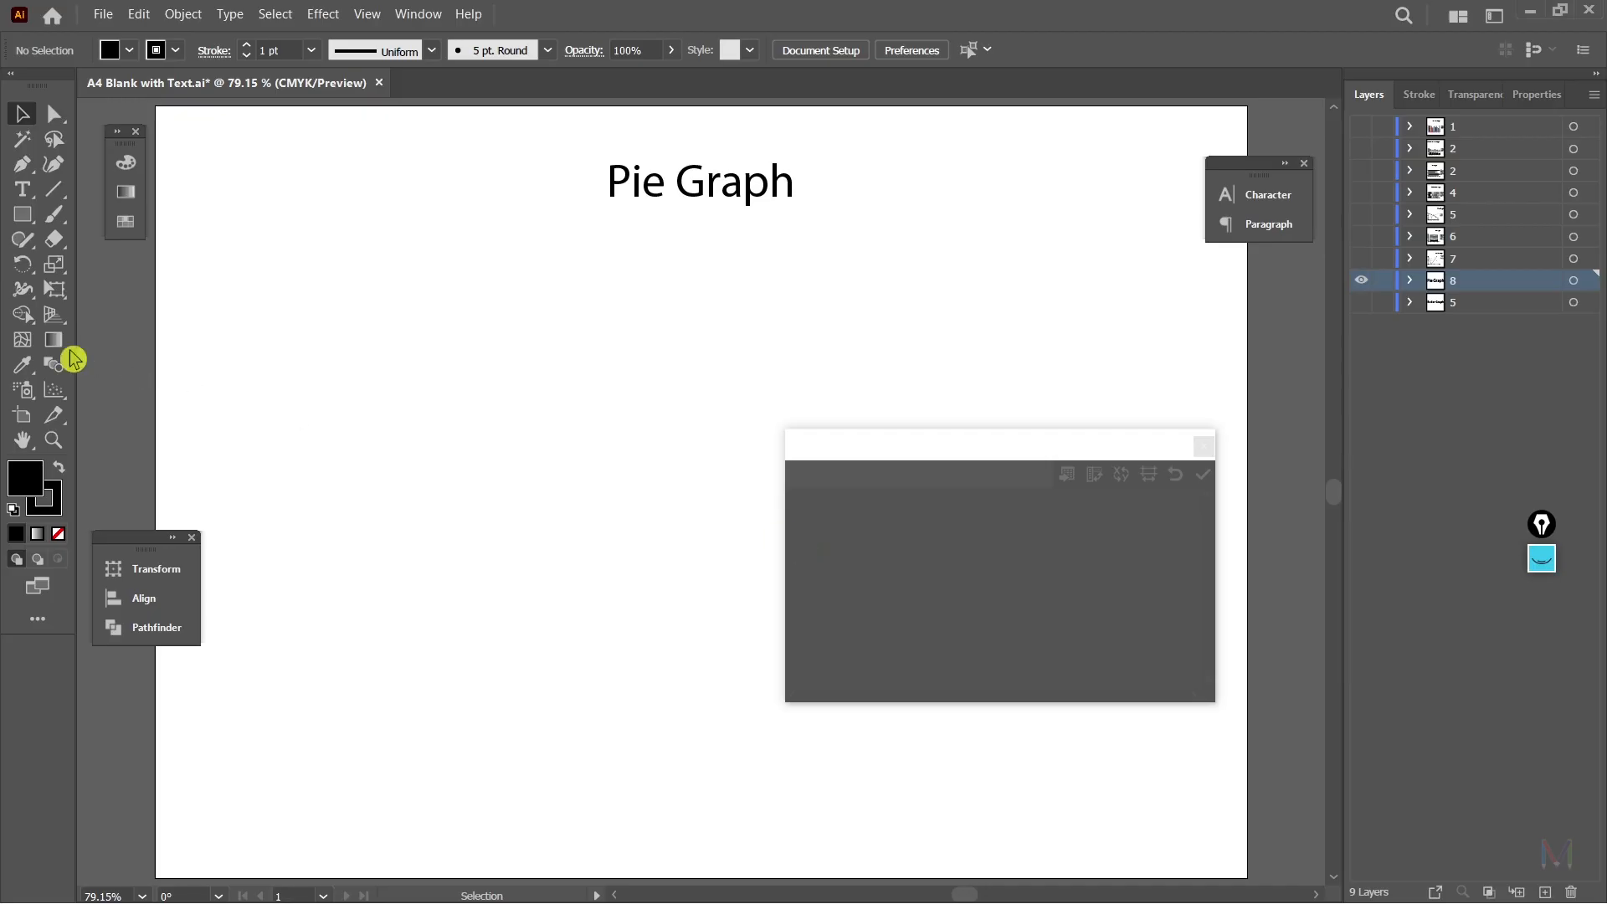
Step: Draw a pie graph below the title with the Pie Graph tool, paste the copied Fruits table as its data and apply it
{"action": "left_click_drag", "start_coordinate": [56, 393], "coordinate": [204, 564]}
{"action": "left_click_drag", "start_coordinate": [285, 313], "coordinate": [688, 600]}
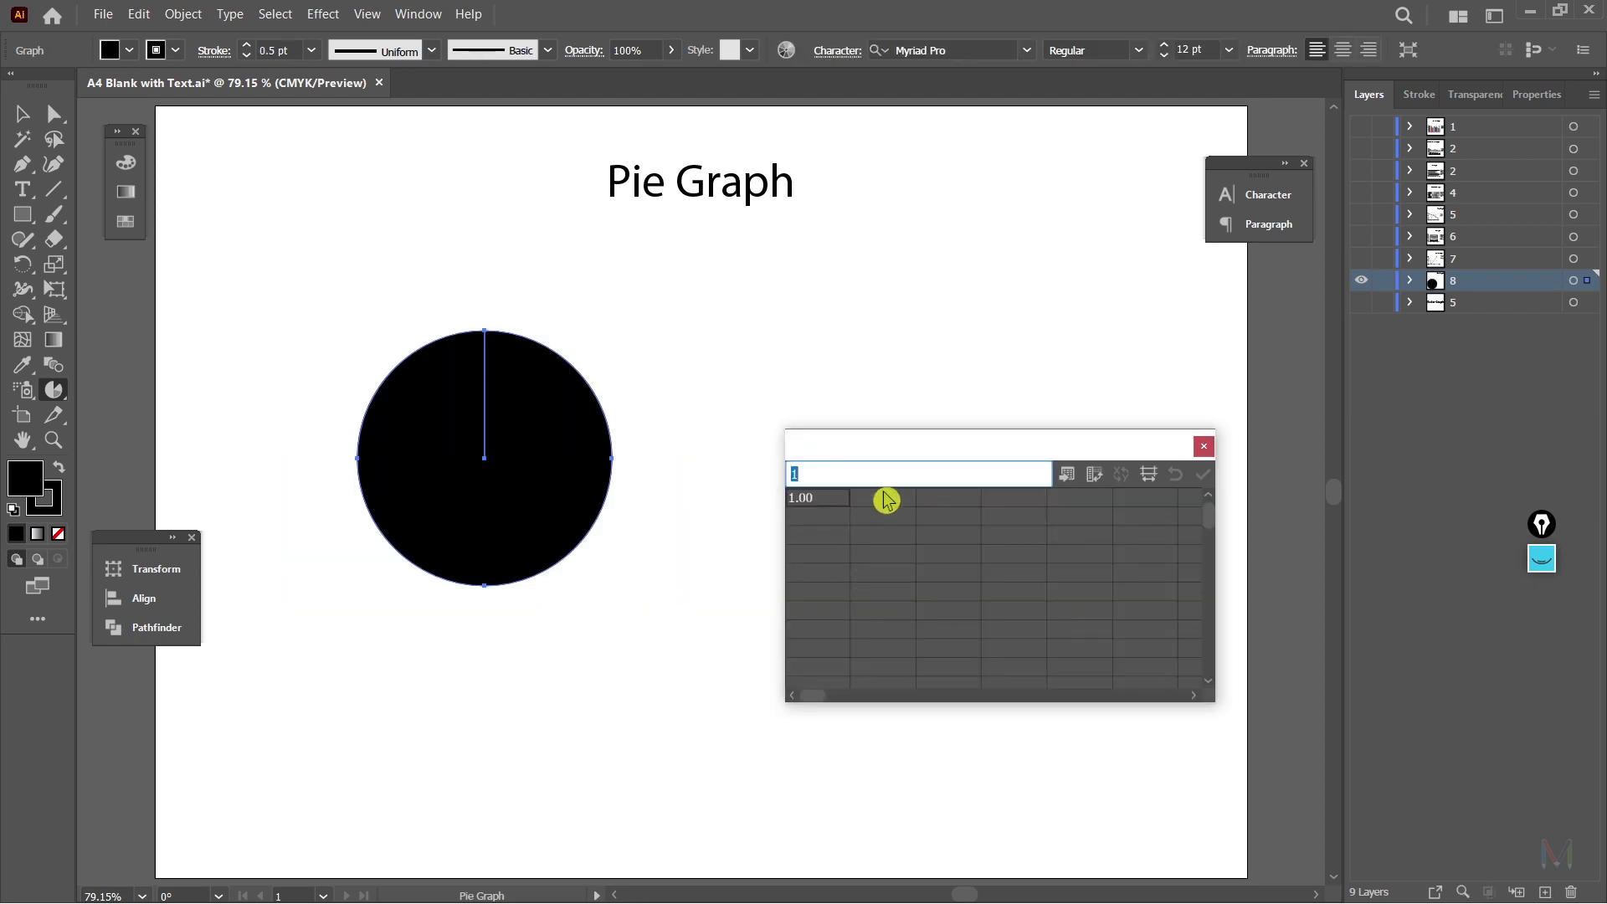
{"action": "left_click", "coordinate": [1208, 476]}
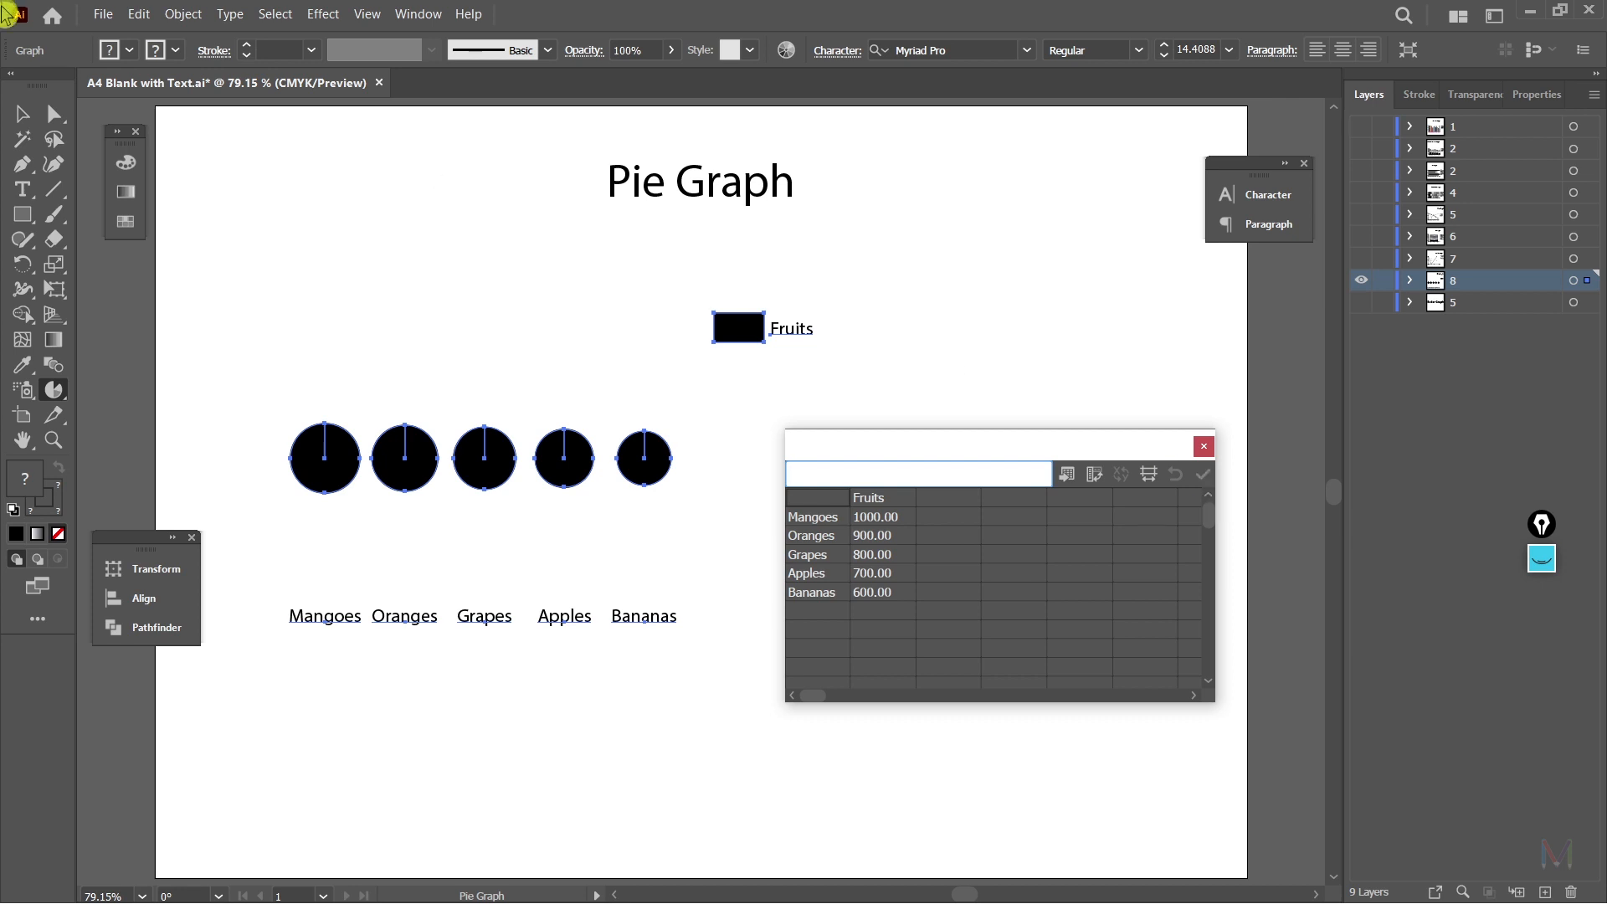
Step: Circle the Mangoes and Bananas pies with the on-screen annotation pen, then clear the markings
{"action": "left_click", "coordinate": [1540, 559]}
{"action": "left_click", "coordinate": [1542, 608]}
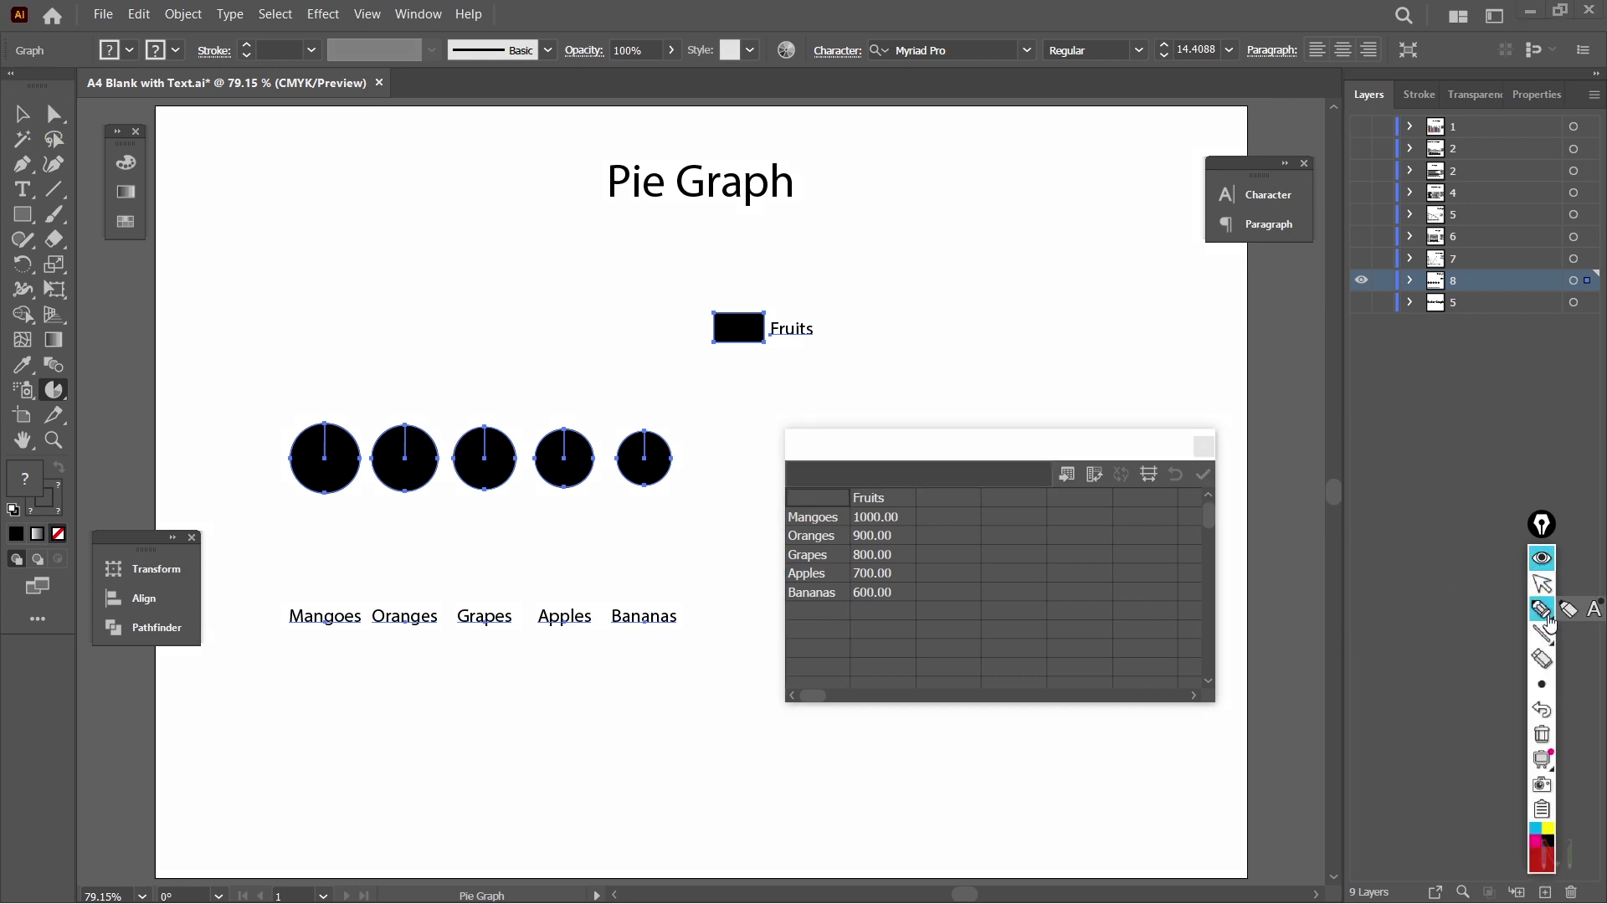
{"action": "mouse_move", "coordinate": [321, 410]}
{"action": "left_mouse_down"}
{"action": "mouse_move", "coordinate": [282, 492]}
{"action": "mouse_move", "coordinate": [331, 521]}
{"action": "mouse_move", "coordinate": [361, 514]}
{"action": "mouse_move", "coordinate": [373, 468]}
{"action": "mouse_move", "coordinate": [374, 426]}
{"action": "mouse_move", "coordinate": [322, 408]}
{"action": "left_mouse_up"}
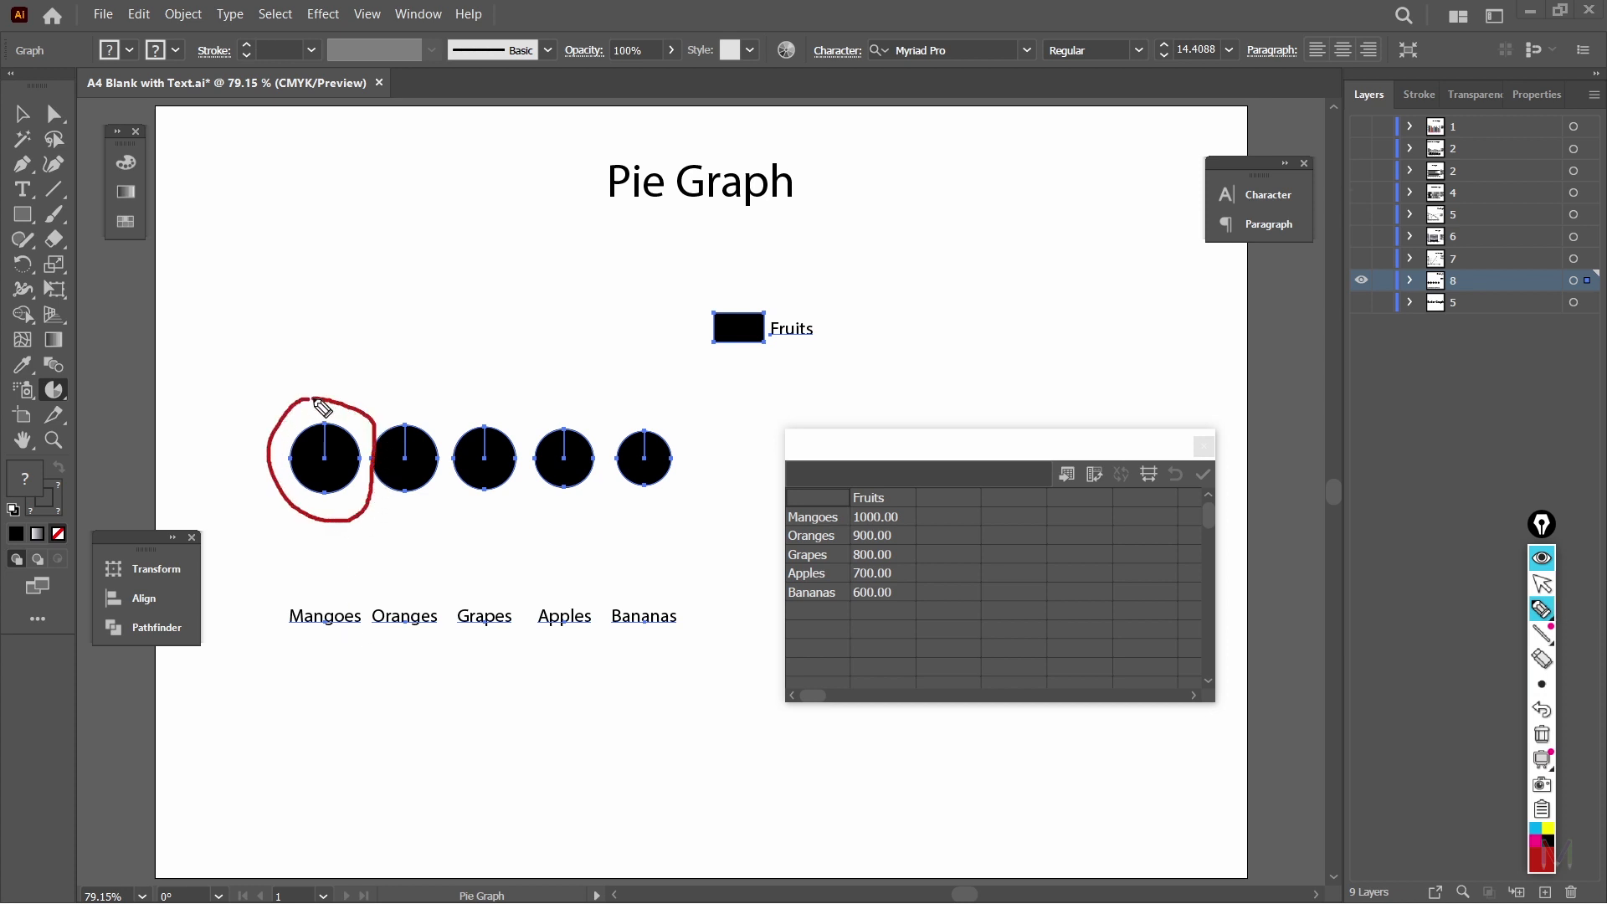
{"action": "mouse_move", "coordinate": [676, 412]}
{"action": "left_mouse_down"}
{"action": "mouse_move", "coordinate": [606, 430]}
{"action": "mouse_move", "coordinate": [600, 480]}
{"action": "mouse_move", "coordinate": [643, 512]}
{"action": "mouse_move", "coordinate": [689, 483]}
{"action": "mouse_move", "coordinate": [676, 413]}
{"action": "left_mouse_up"}
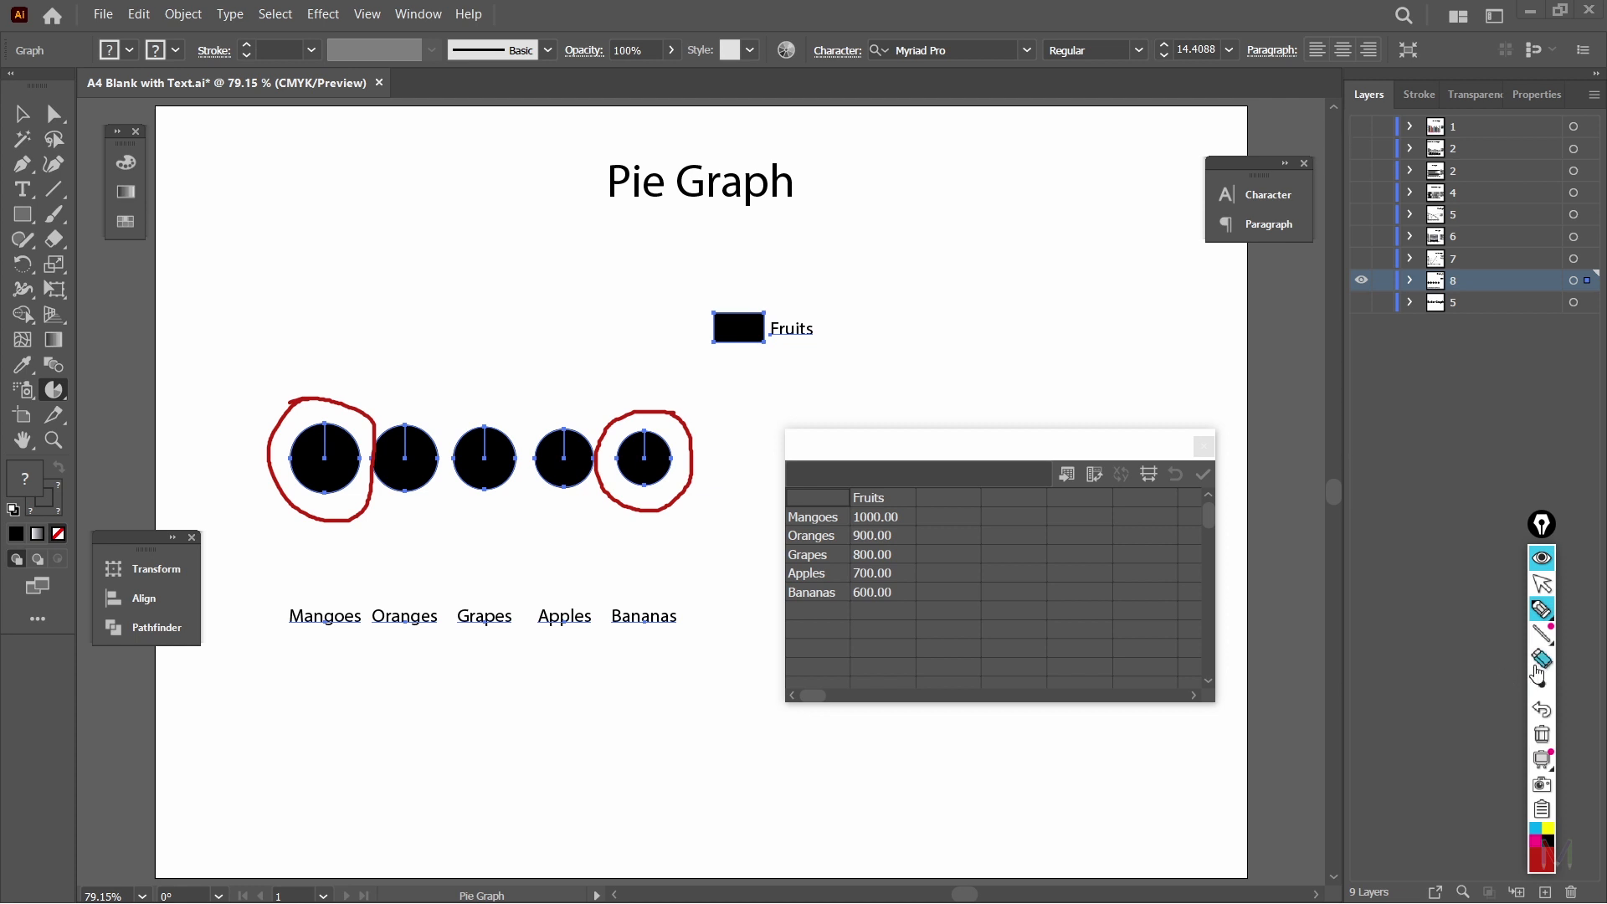
{"action": "left_click", "coordinate": [1544, 736]}
{"action": "left_click", "coordinate": [1544, 588]}
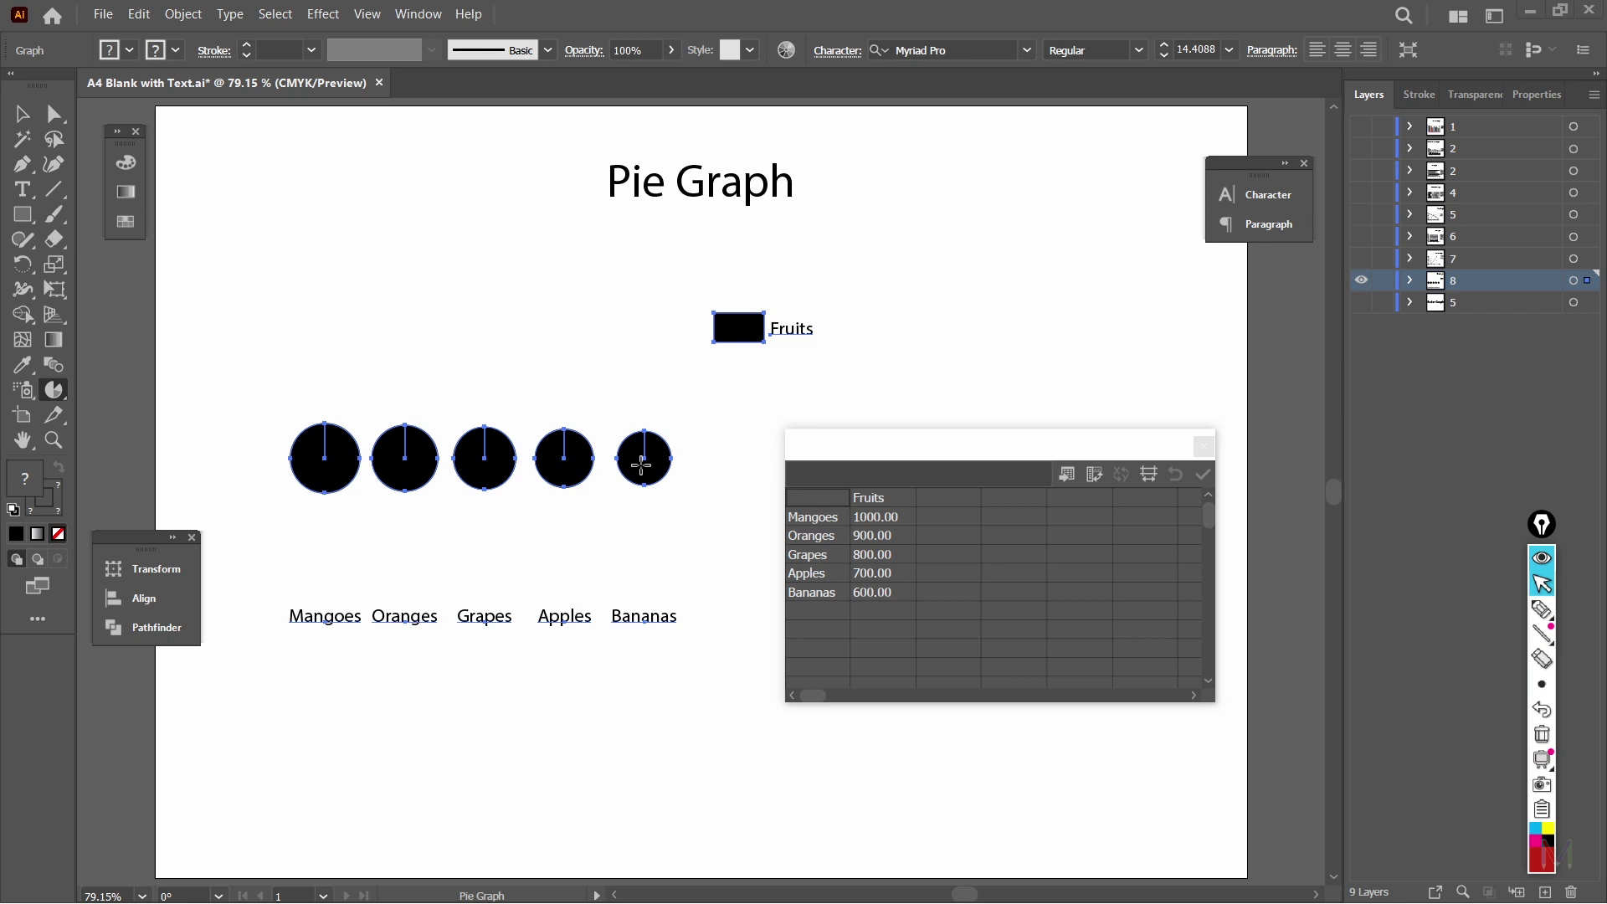
Step: Transpose the pie graph's Fruits data, apply it, move the data window below the legend and deselect the graph
{"action": "left_click", "coordinate": [22, 121]}
{"action": "left_click", "coordinate": [22, 116]}
{"action": "left_click", "coordinate": [1106, 480]}
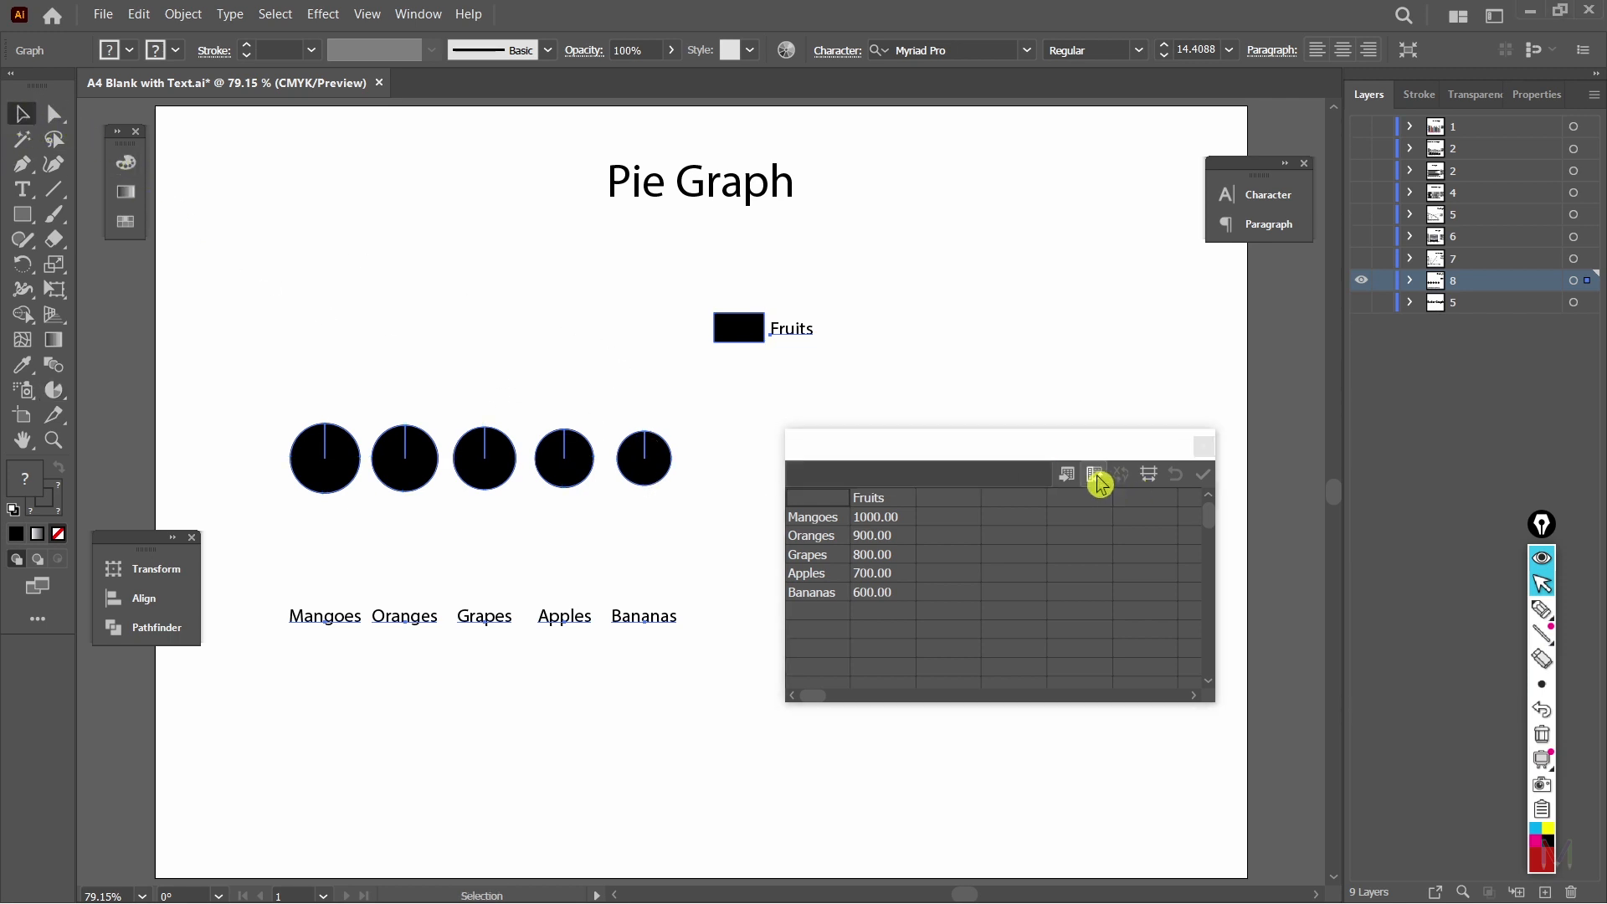
{"action": "left_click", "coordinate": [1096, 474]}
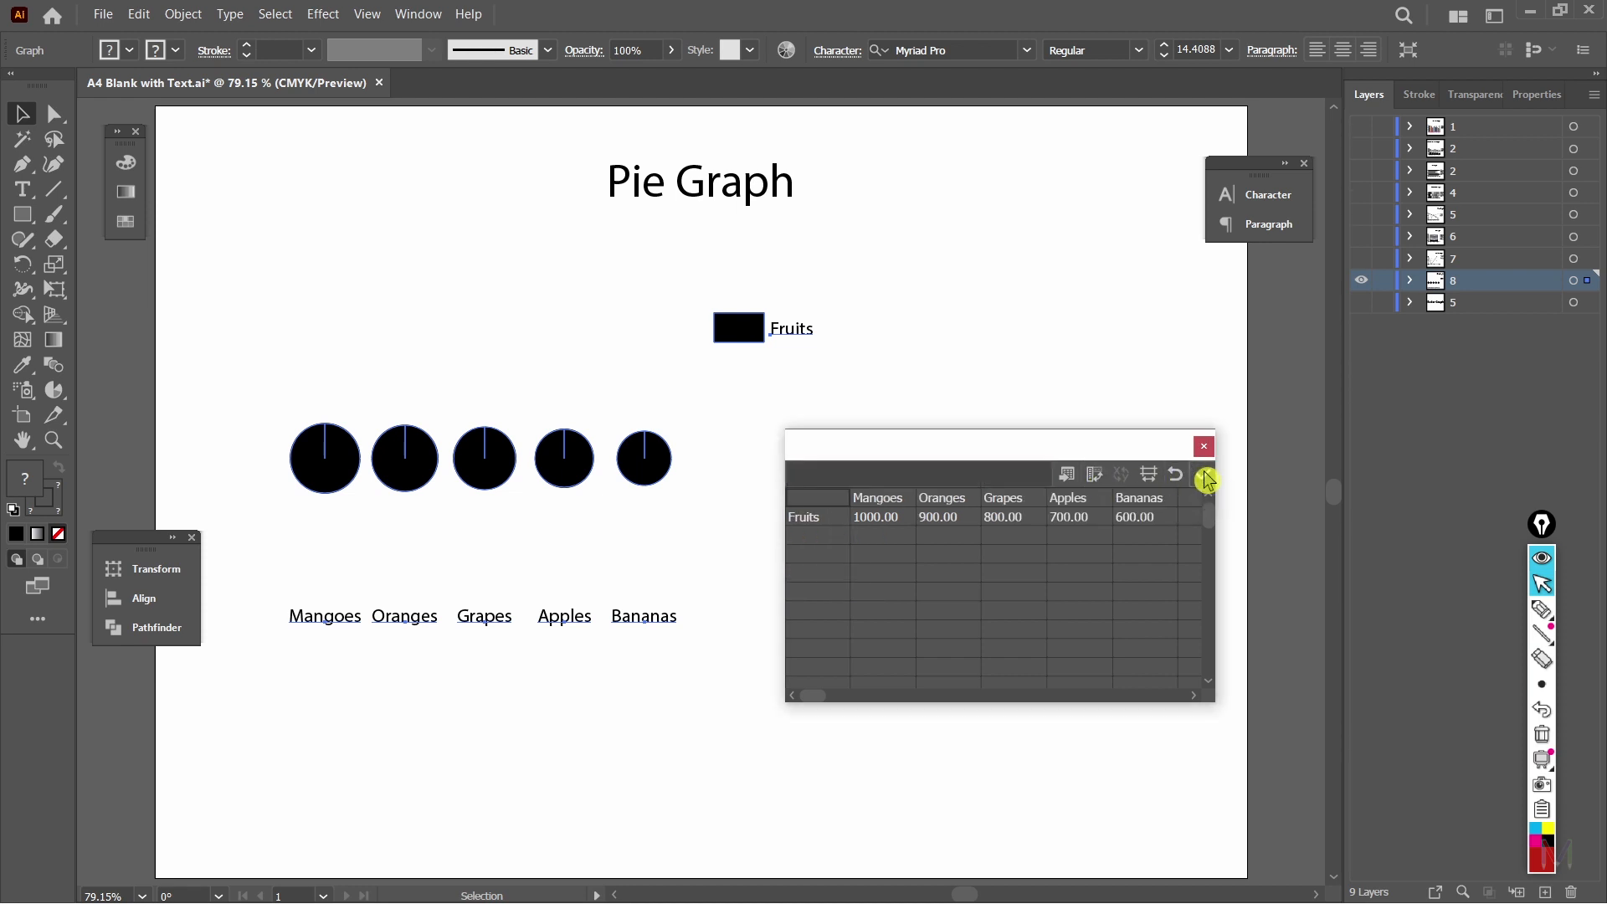
{"action": "left_click", "coordinate": [1205, 479]}
{"action": "left_click_drag", "start_coordinate": [1021, 457], "coordinate": [1099, 576]}
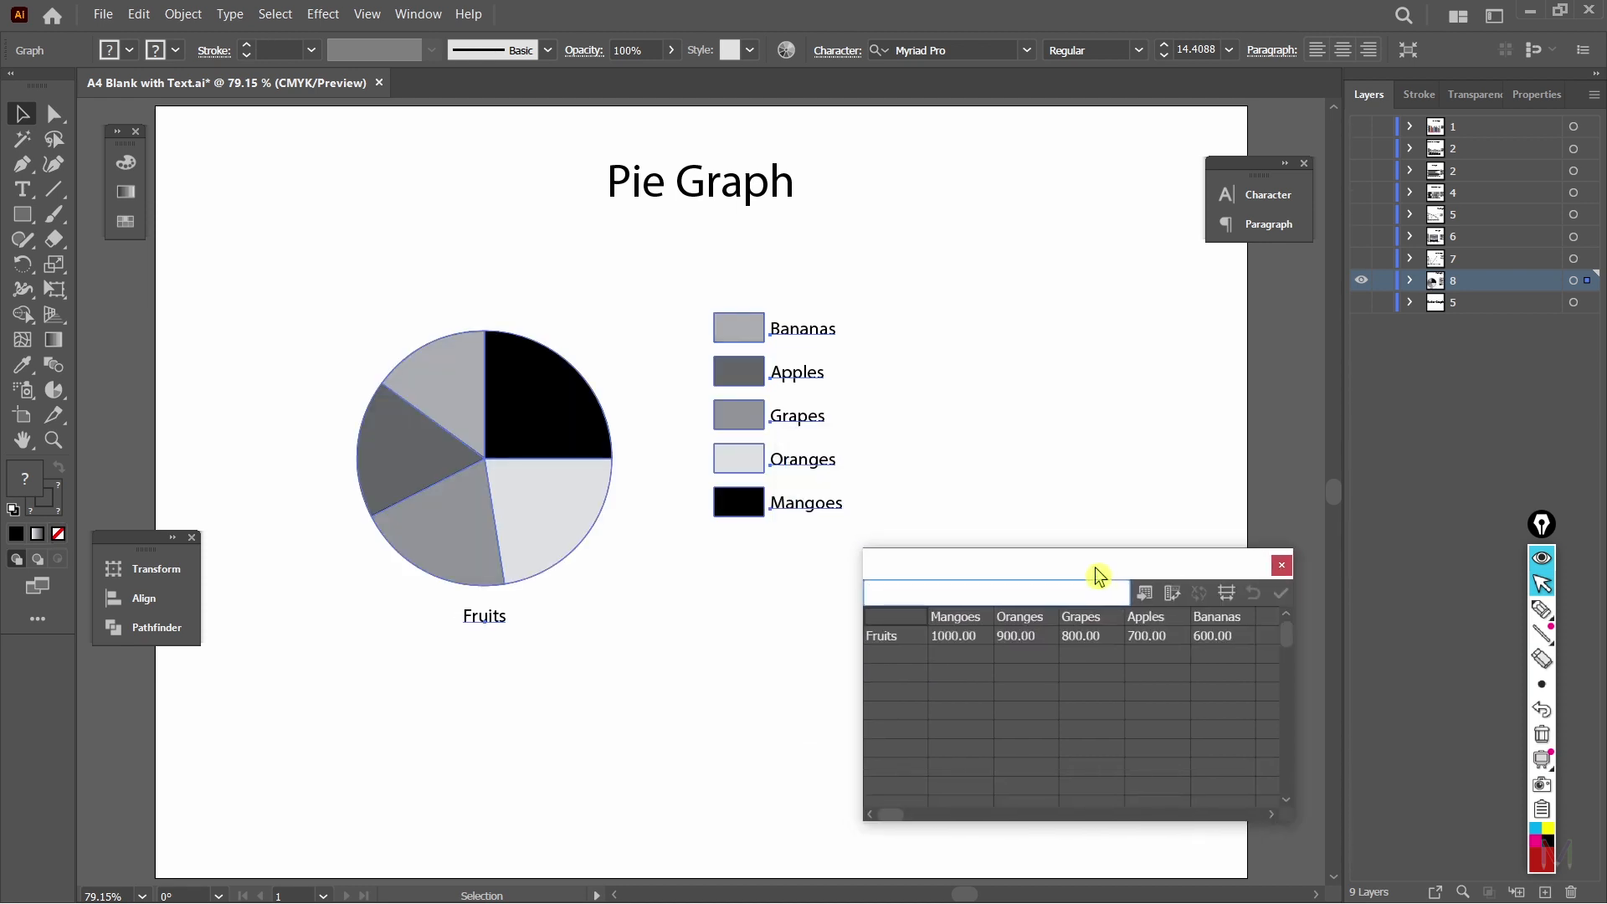
{"action": "left_click", "coordinate": [997, 383]}
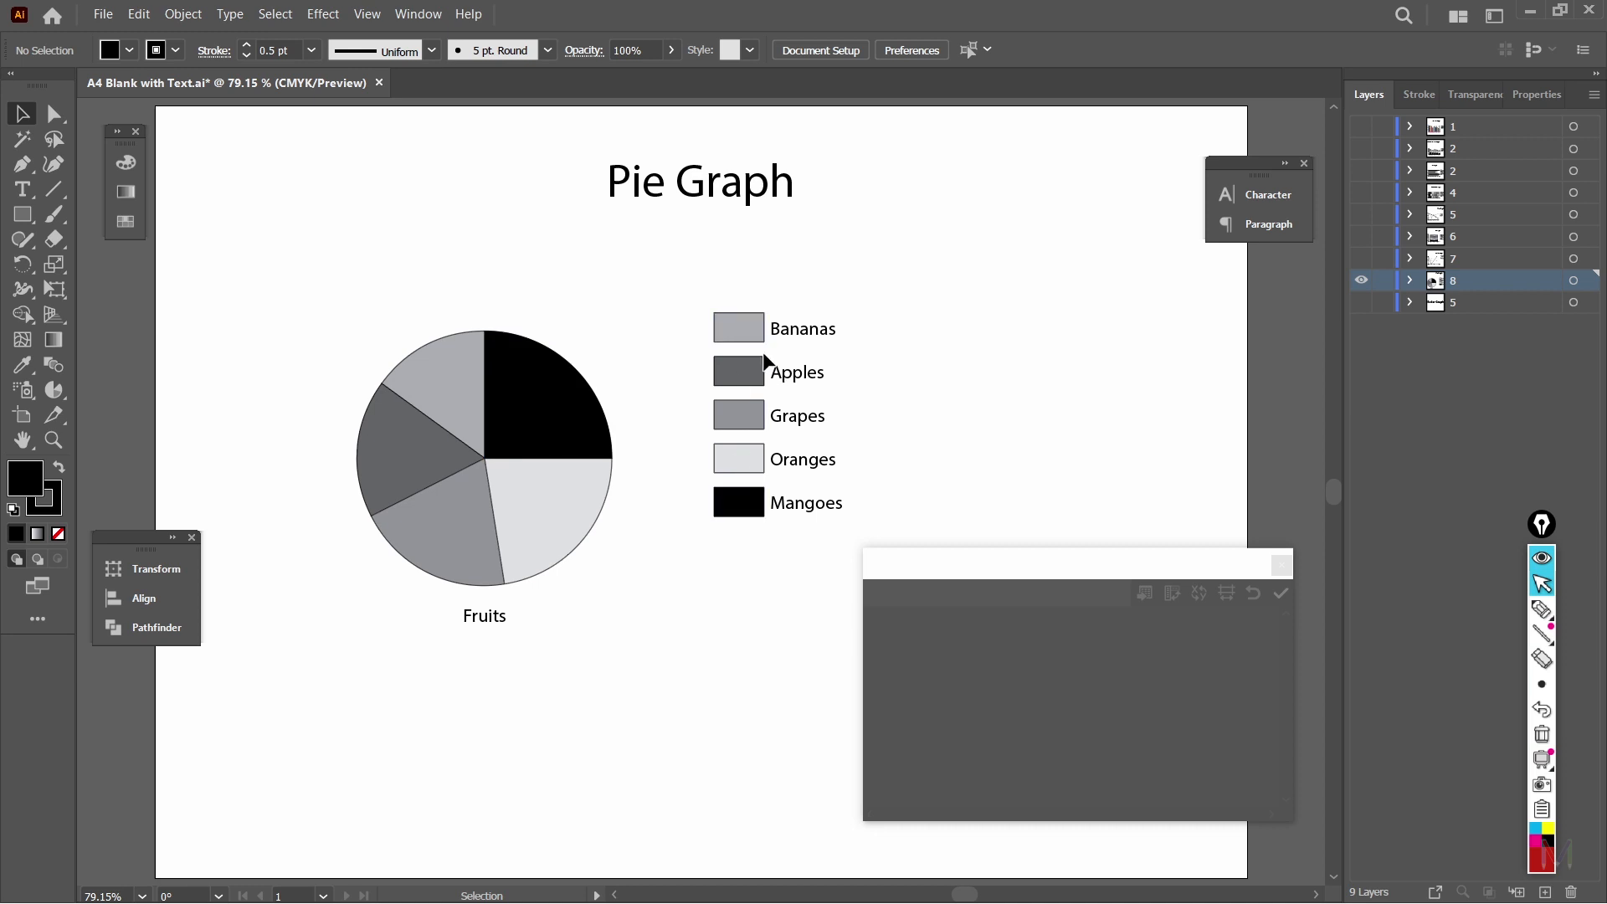
Step: Circle the Bananas and Mangoes legend boxes and their pie wedges with the annotation pen, then clear the markings
{"action": "left_click", "coordinate": [1542, 609]}
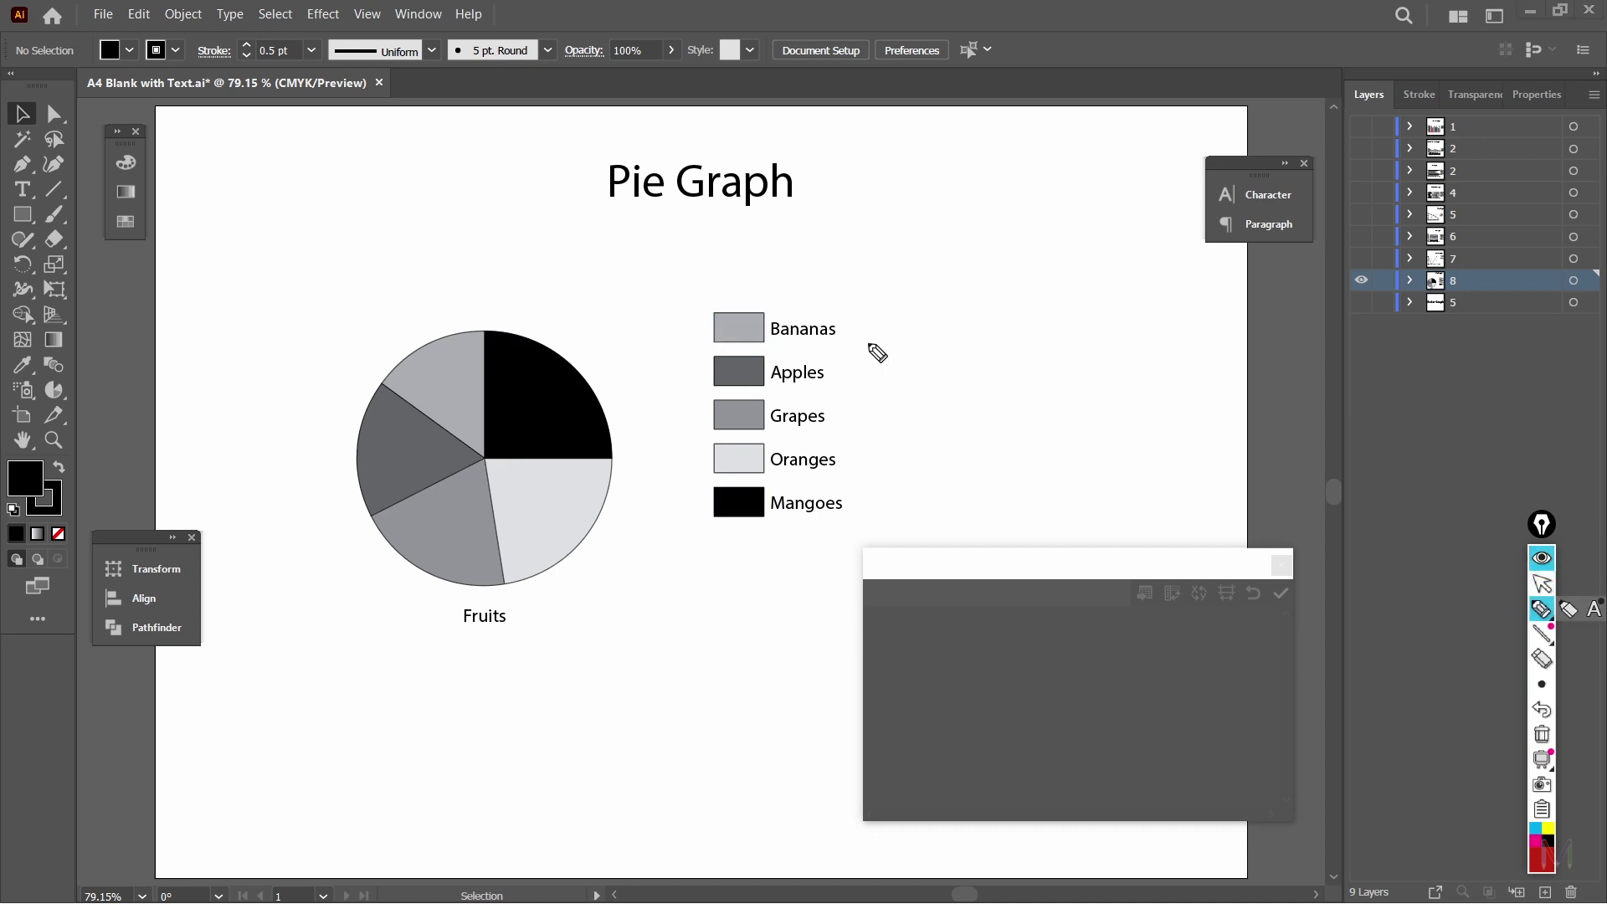
{"action": "mouse_move", "coordinate": [722, 287]}
{"action": "left_mouse_down"}
{"action": "mouse_move", "coordinate": [700, 332]}
{"action": "mouse_move", "coordinate": [764, 357]}
{"action": "mouse_move", "coordinate": [778, 337]}
{"action": "mouse_move", "coordinate": [762, 299]}
{"action": "mouse_move", "coordinate": [718, 286]}
{"action": "left_mouse_up"}
{"action": "mouse_move", "coordinate": [414, 311]}
{"action": "left_mouse_down"}
{"action": "mouse_move", "coordinate": [414, 360]}
{"action": "mouse_move", "coordinate": [467, 336]}
{"action": "mouse_move", "coordinate": [384, 306]}
{"action": "left_mouse_up"}
{"action": "mouse_move", "coordinate": [747, 483]}
{"action": "left_mouse_down"}
{"action": "mouse_move", "coordinate": [736, 554]}
{"action": "mouse_move", "coordinate": [805, 502]}
{"action": "mouse_move", "coordinate": [722, 474]}
{"action": "left_mouse_up"}
{"action": "left_click_drag", "start_coordinate": [567, 361], "coordinate": [572, 345]}
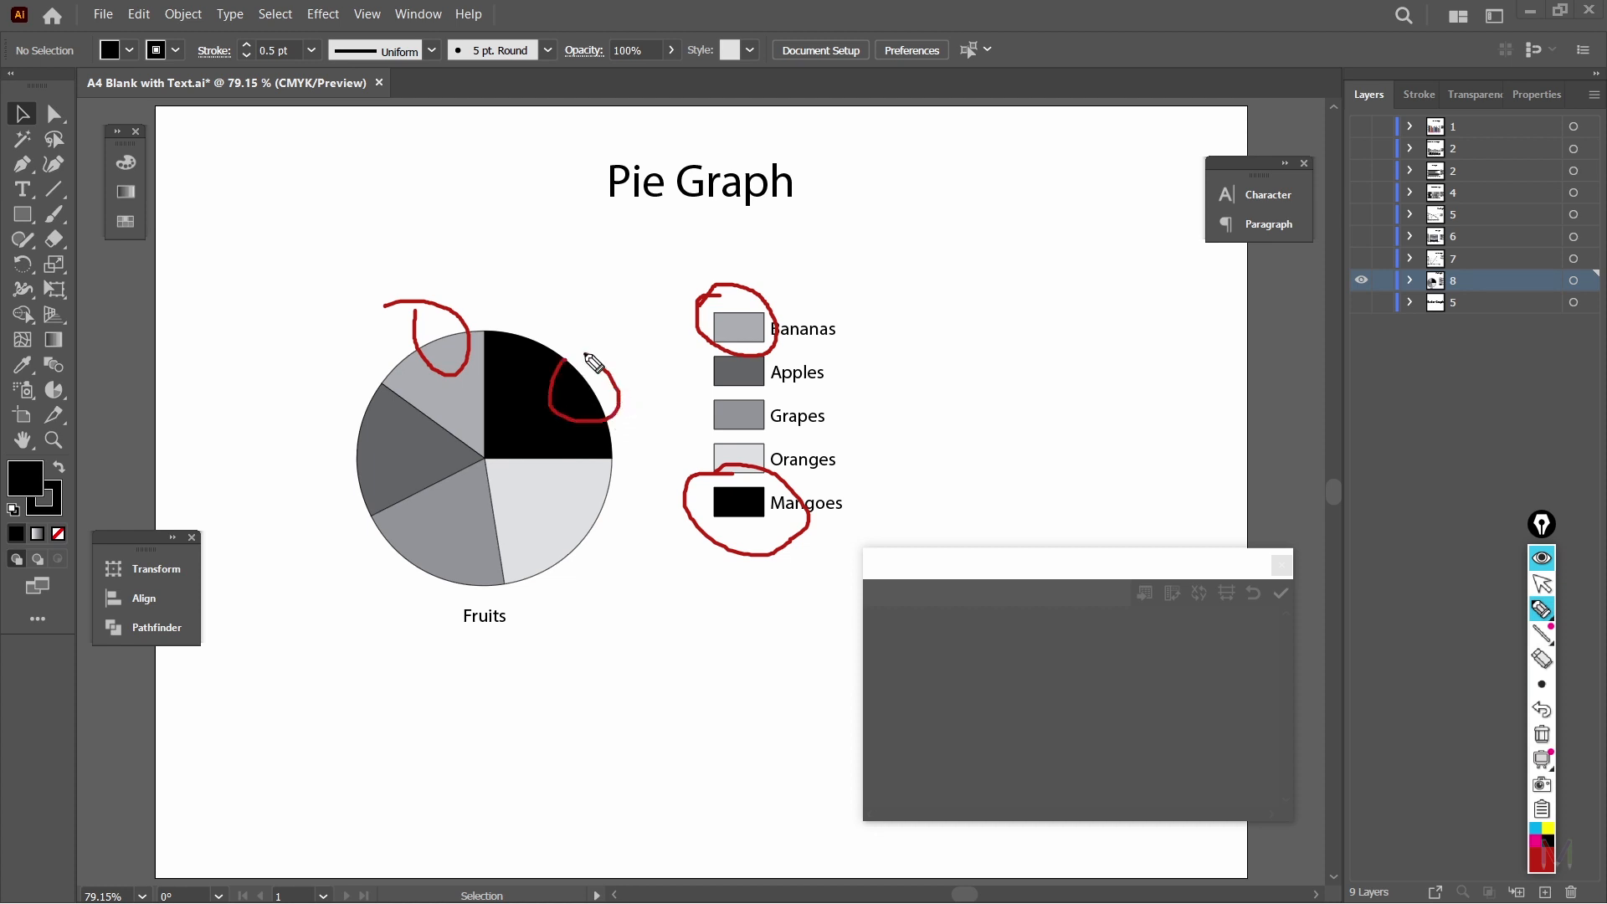
{"action": "left_click", "coordinate": [1542, 735]}
{"action": "left_click", "coordinate": [1542, 585]}
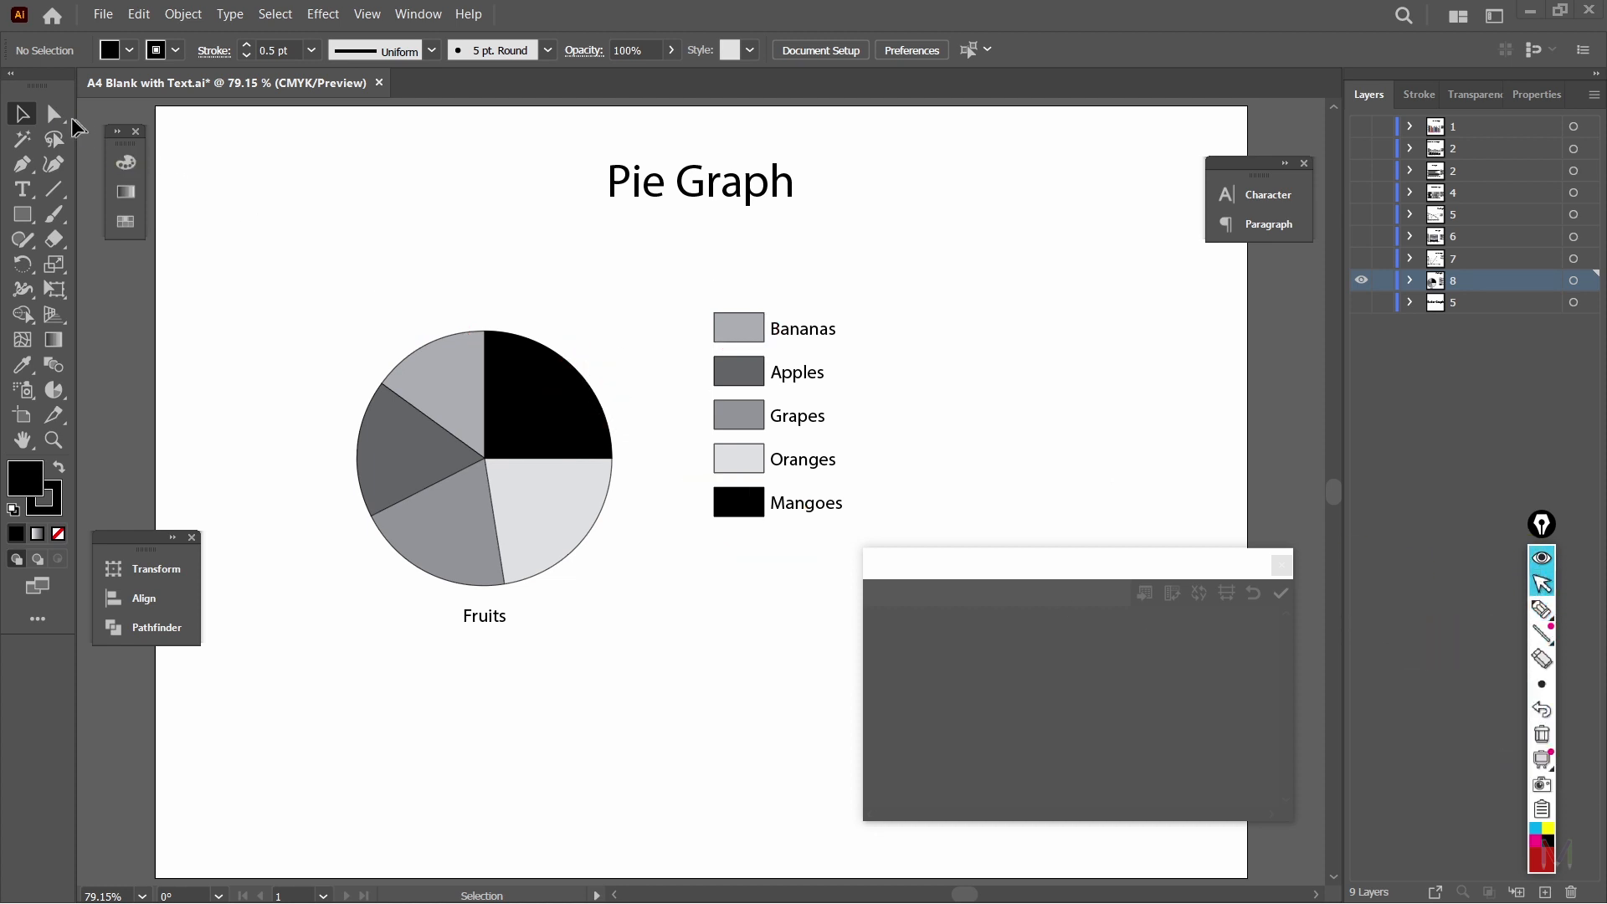
Step: Fill the Mangoes wedge and its legend box with light yellow, and the Oranges wedge and its legend box with orange-red
{"action": "left_click", "coordinate": [55, 114]}
{"action": "left_click", "coordinate": [560, 408]}
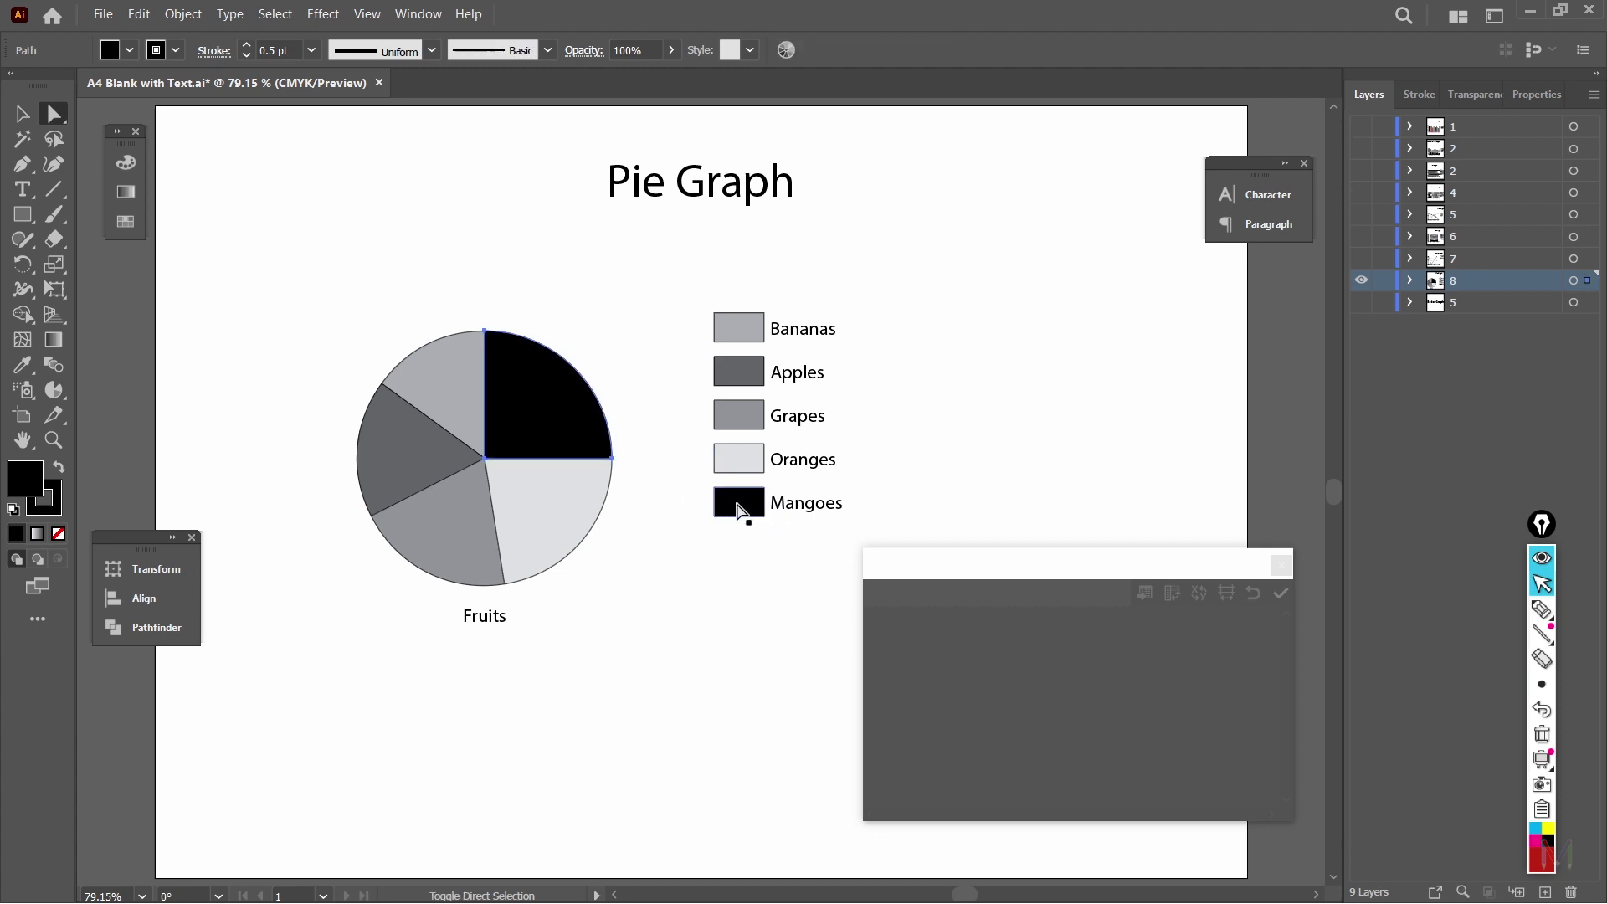
{"action": "left_click", "coordinate": [127, 163]}
{"action": "left_click", "coordinate": [288, 153]}
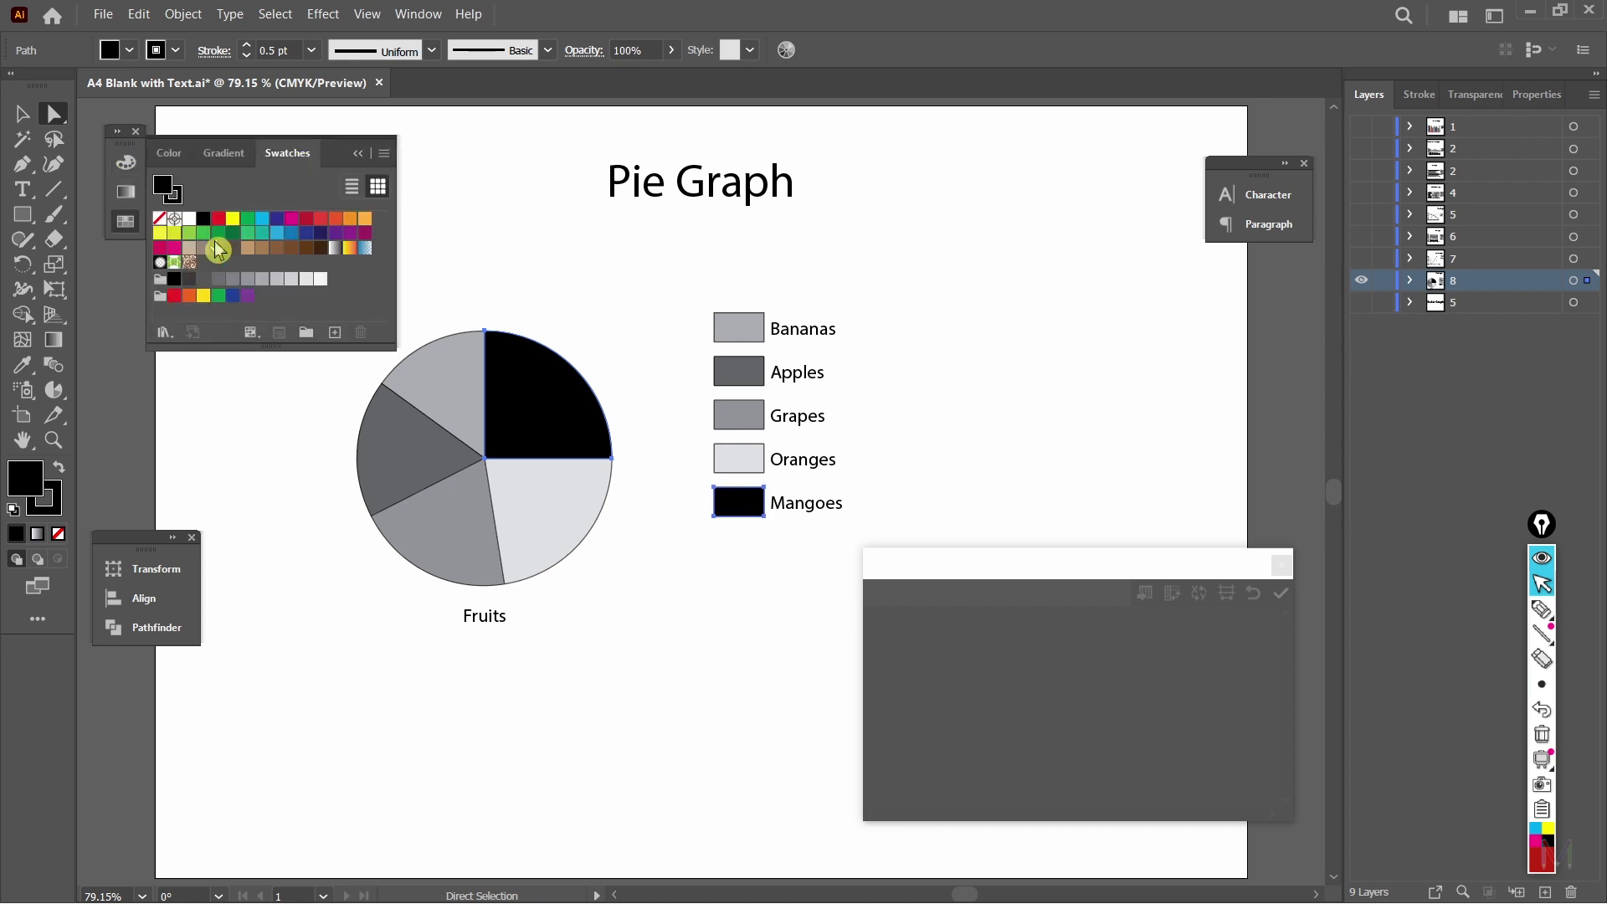
{"action": "left_click", "coordinate": [160, 233]}
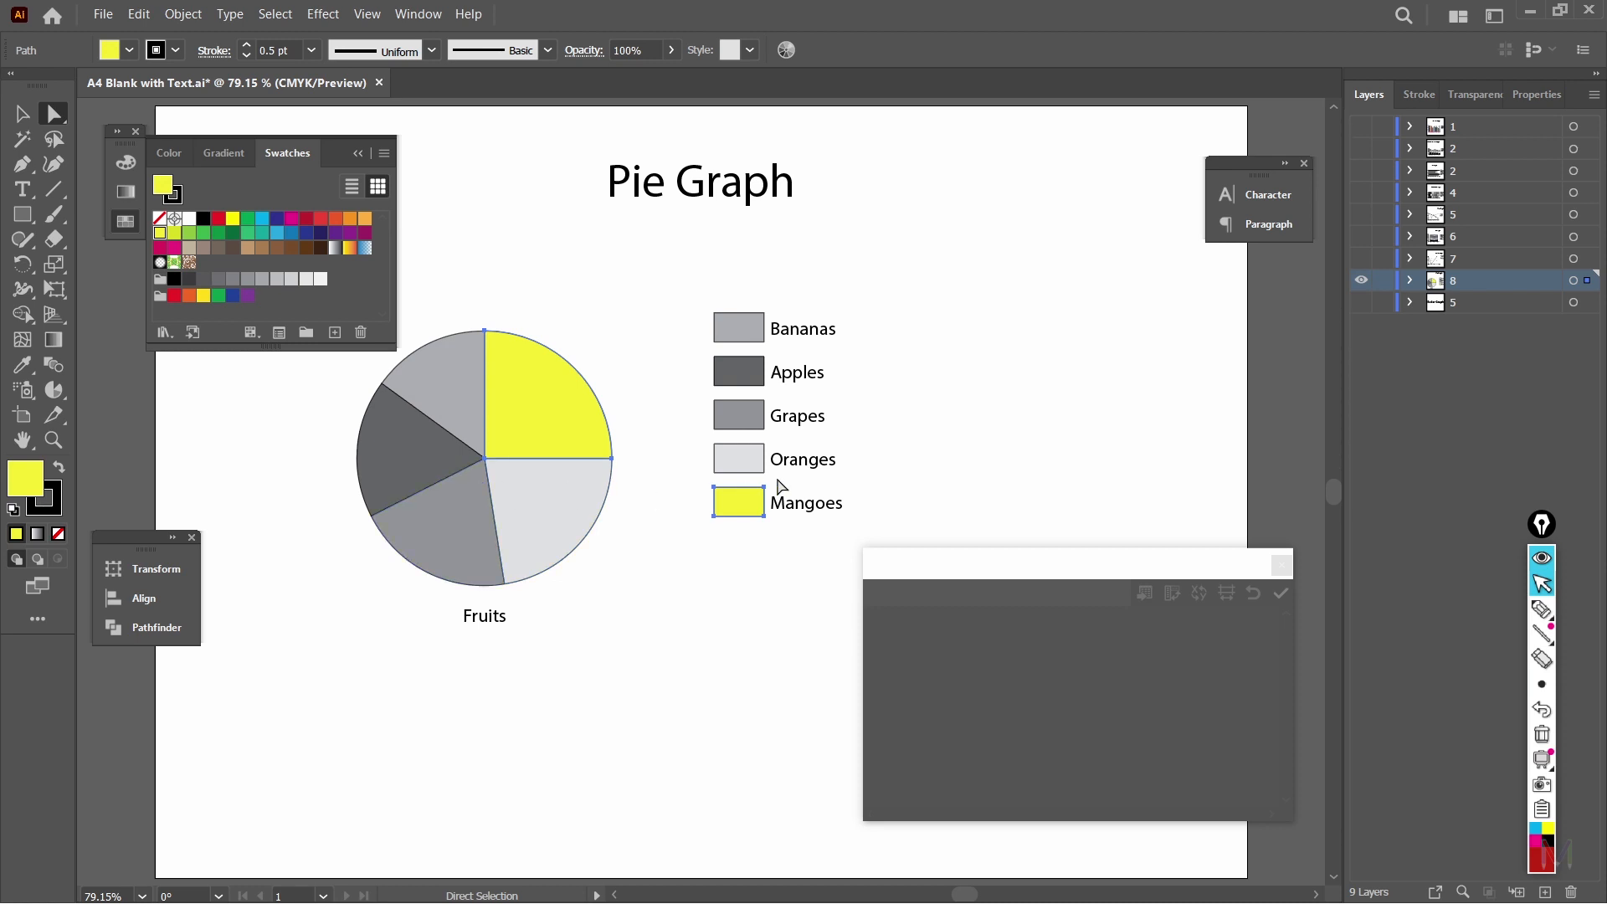
{"action": "left_click", "coordinate": [728, 465]}
{"action": "left_click", "coordinate": [561, 504], "text": "shift"}
{"action": "left_click", "coordinate": [338, 220]}
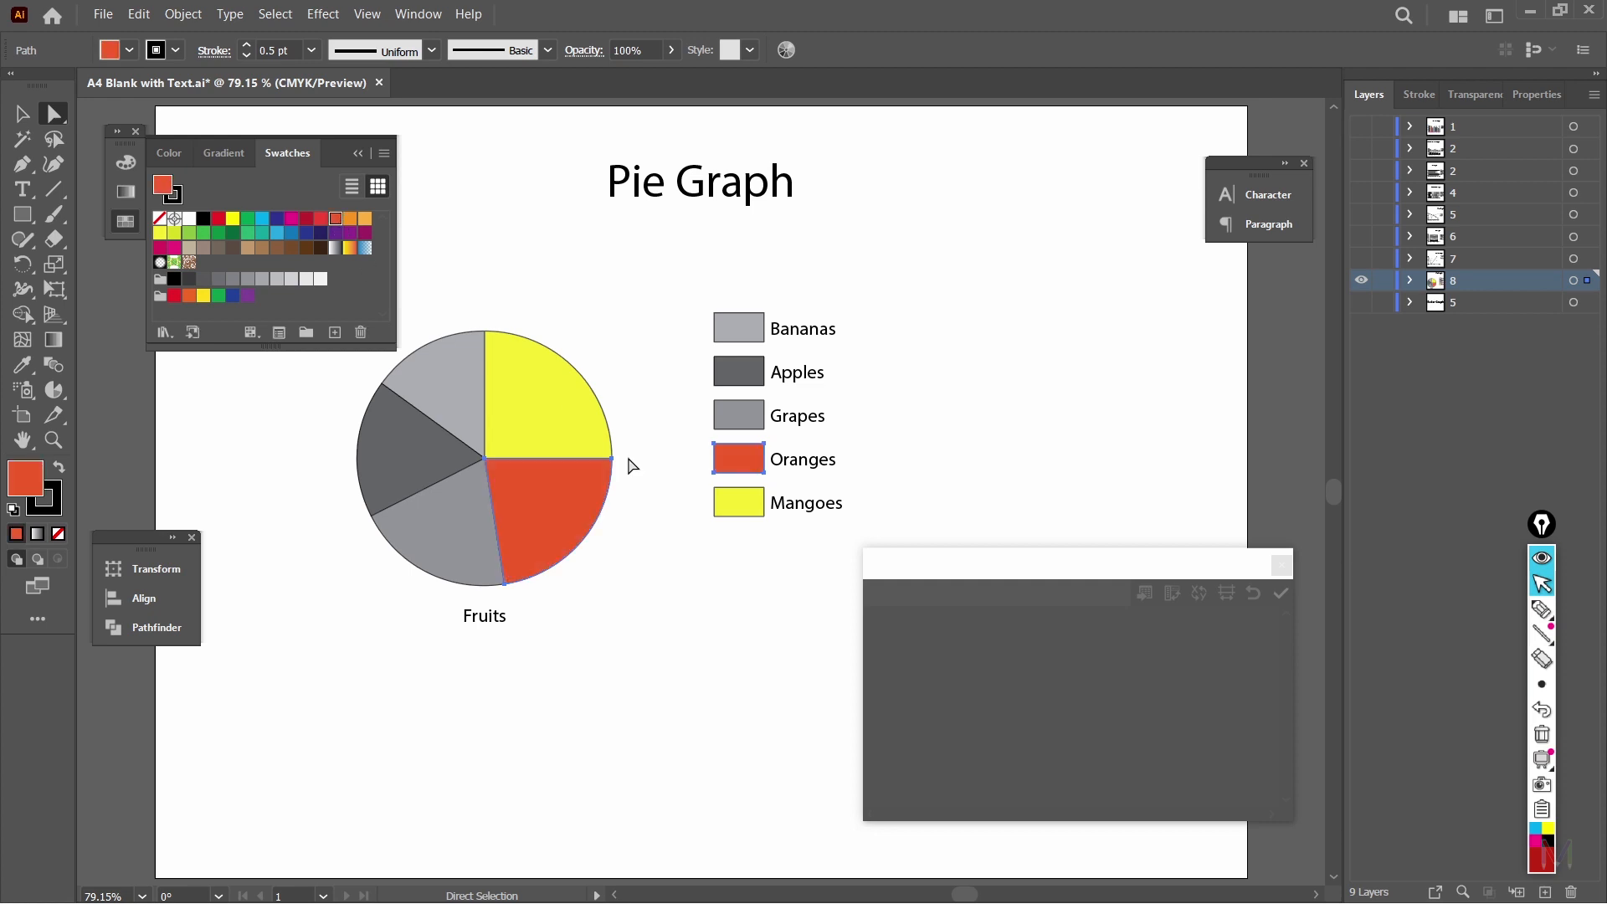
Step: Fill the Apples wedge and its legend box with red, and the Bananas wedge and its legend box with bright yellow
{"action": "left_click", "coordinate": [763, 370]}
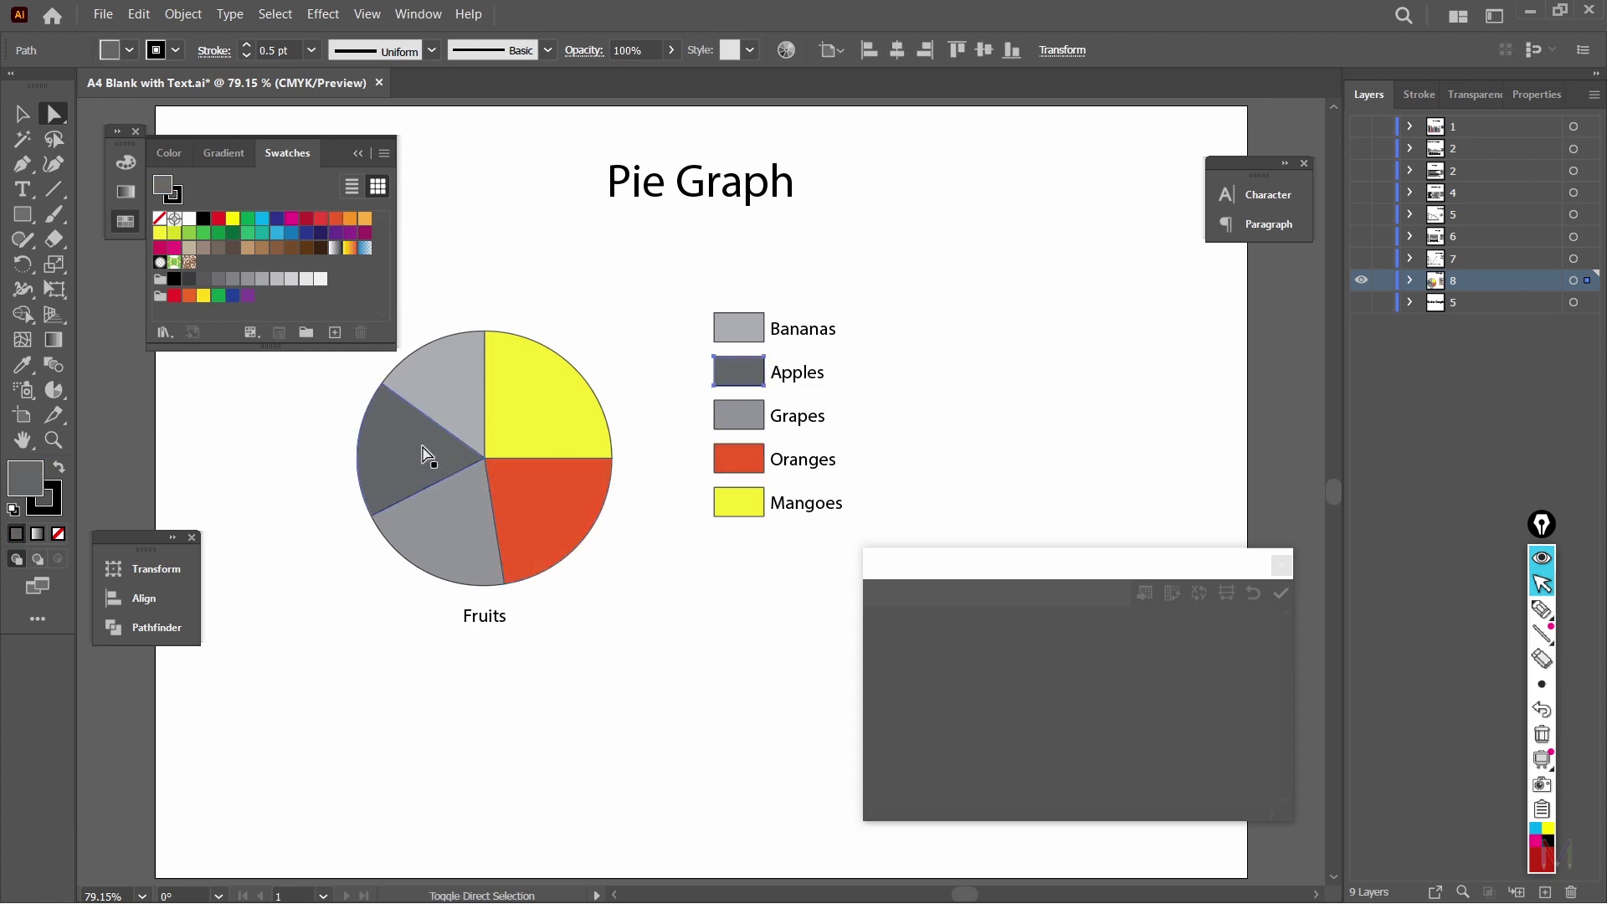
{"action": "left_click", "coordinate": [422, 455], "text": "shift"}
{"action": "left_click", "coordinate": [219, 220]}
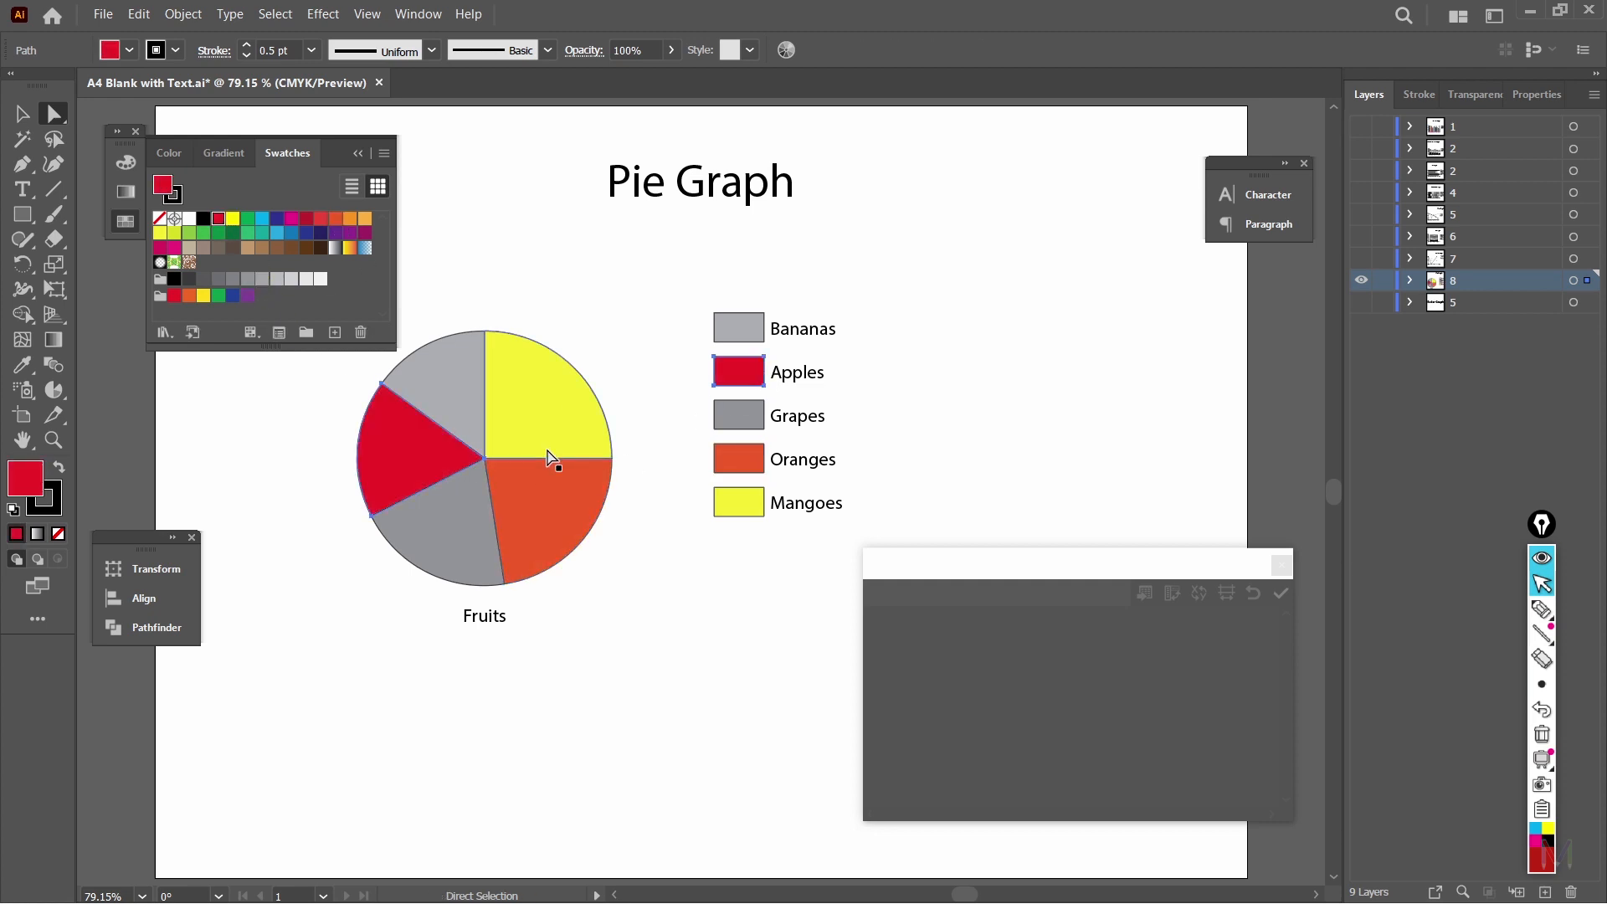
{"action": "left_click", "coordinate": [459, 405]}
{"action": "left_click", "coordinate": [735, 331], "text": "shift"}
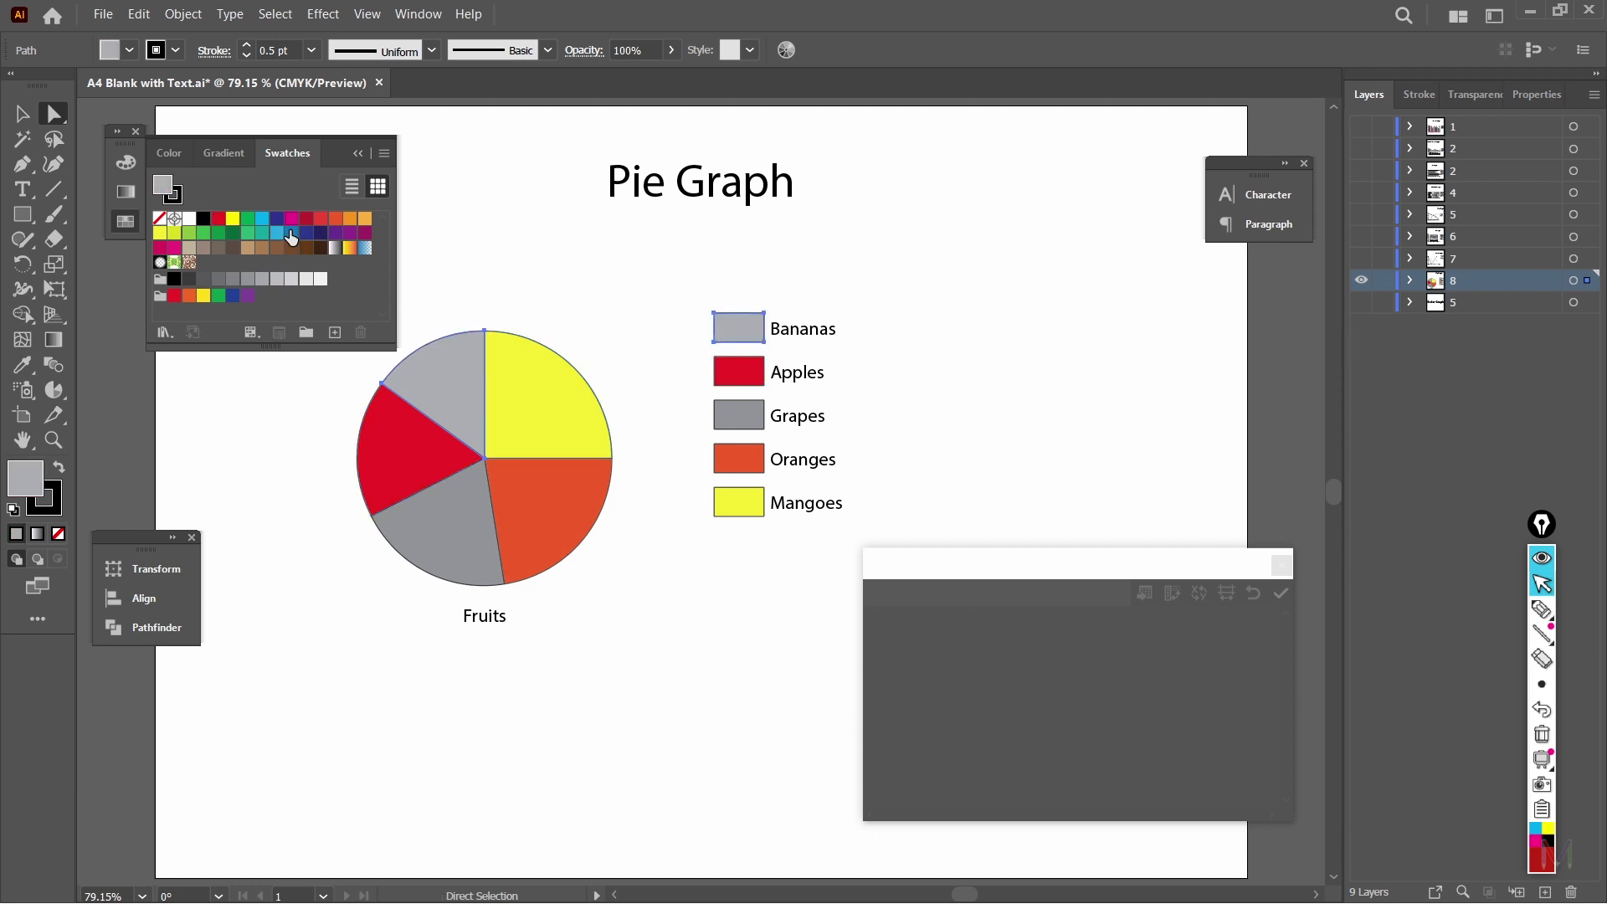
{"action": "left_click", "coordinate": [233, 221]}
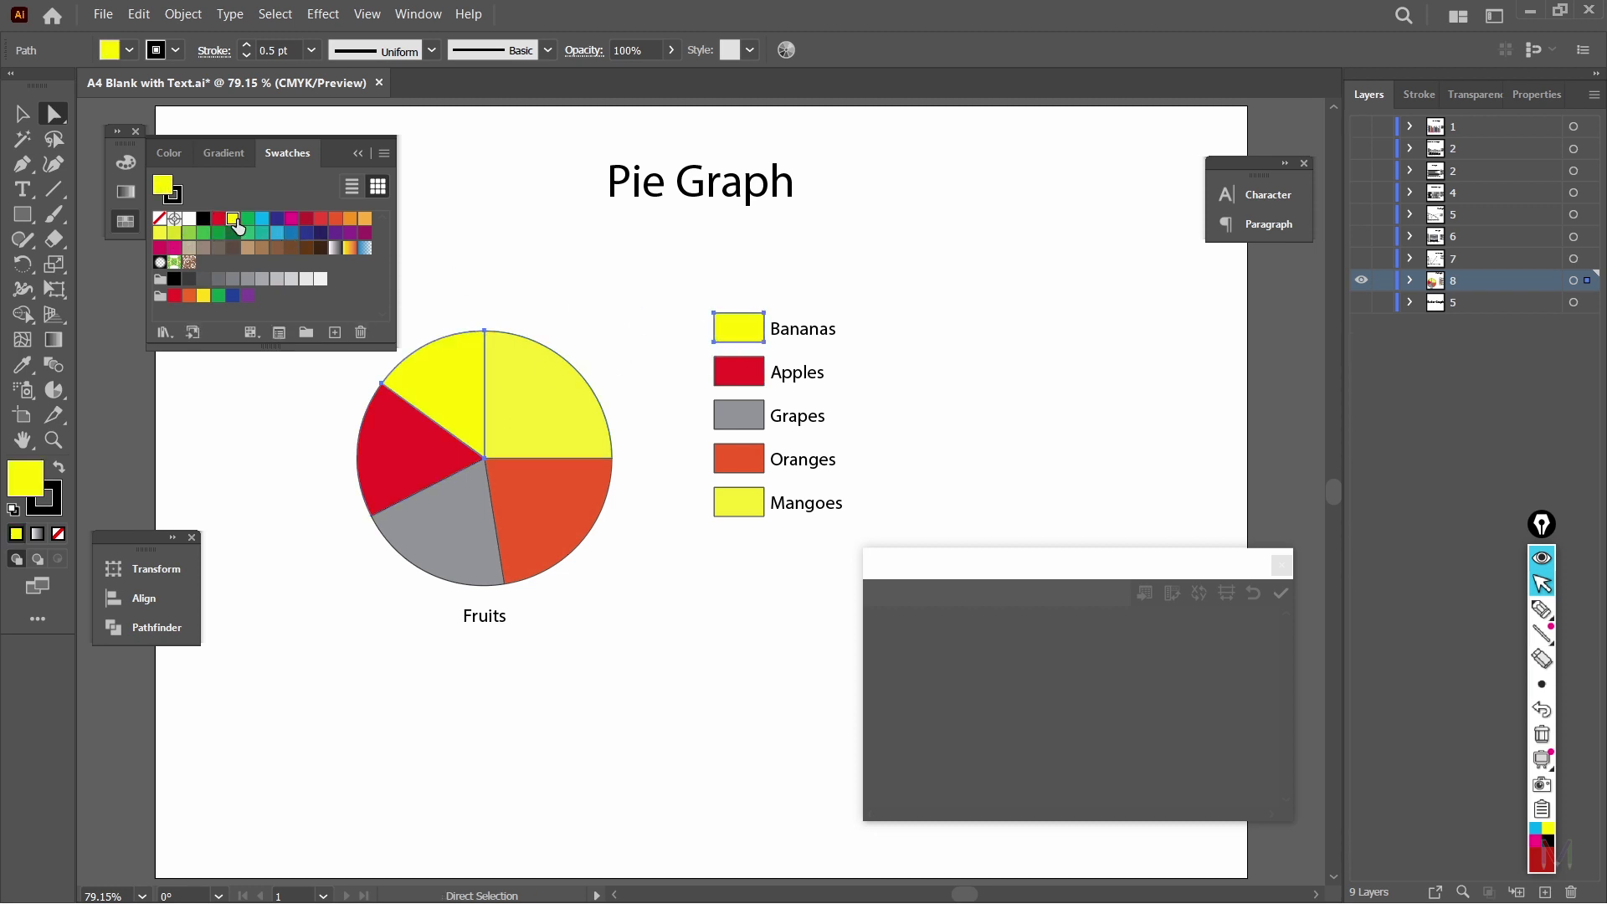
Step: Recolor the Mangoes wedge and its legend box with the darker yellow C4B316 and deselect them
{"action": "left_click", "coordinate": [719, 515]}
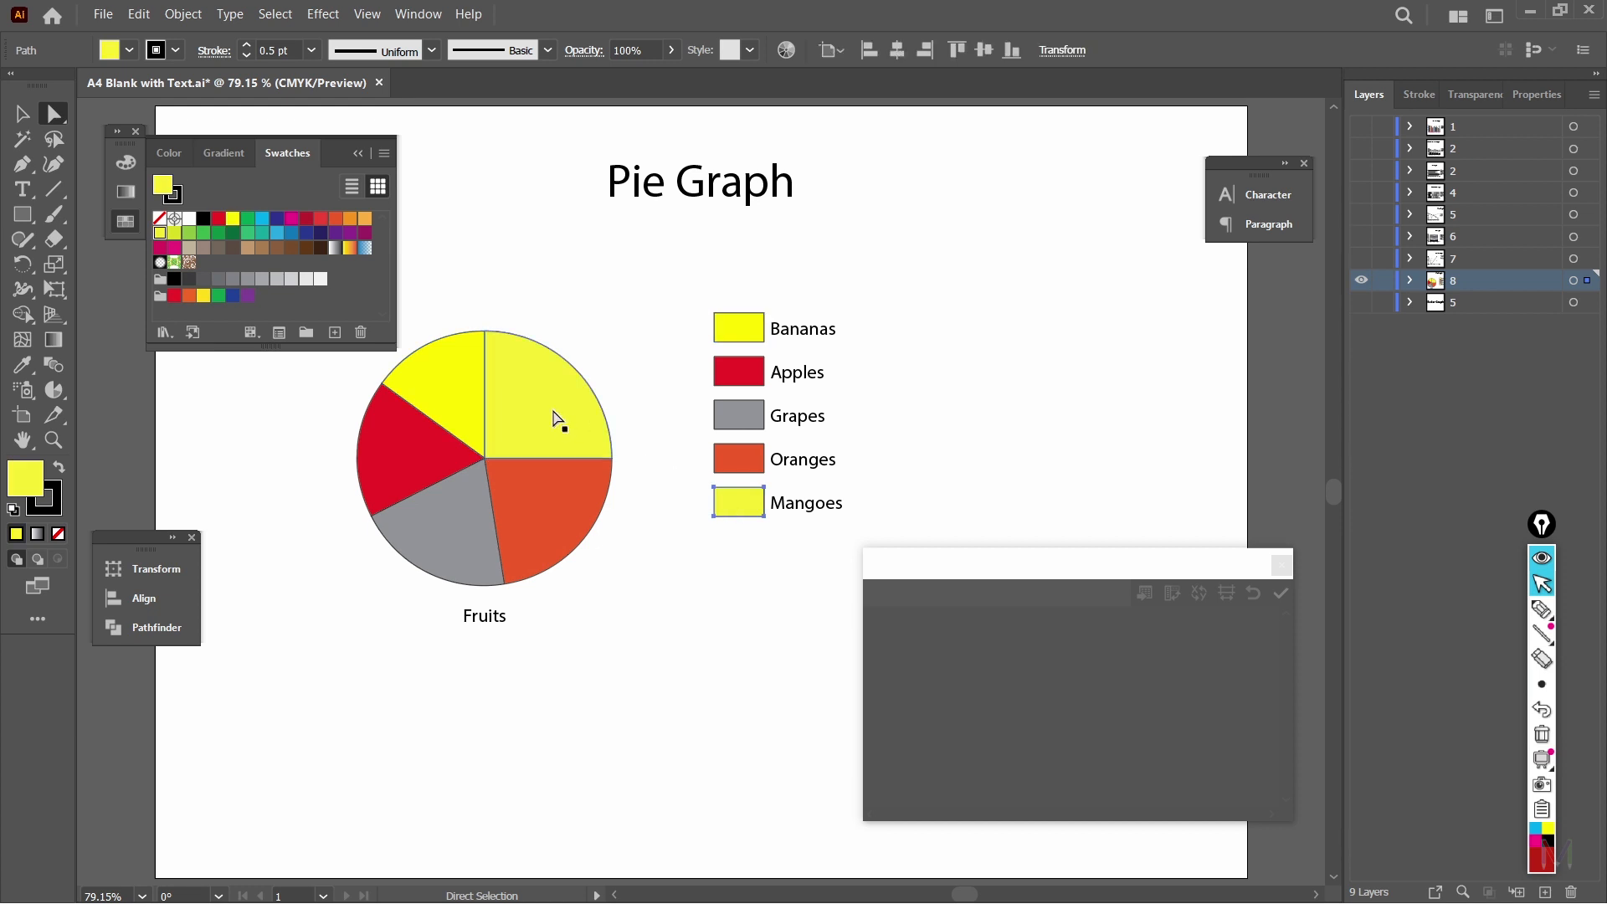
{"action": "left_click", "coordinate": [554, 419], "text": "shift"}
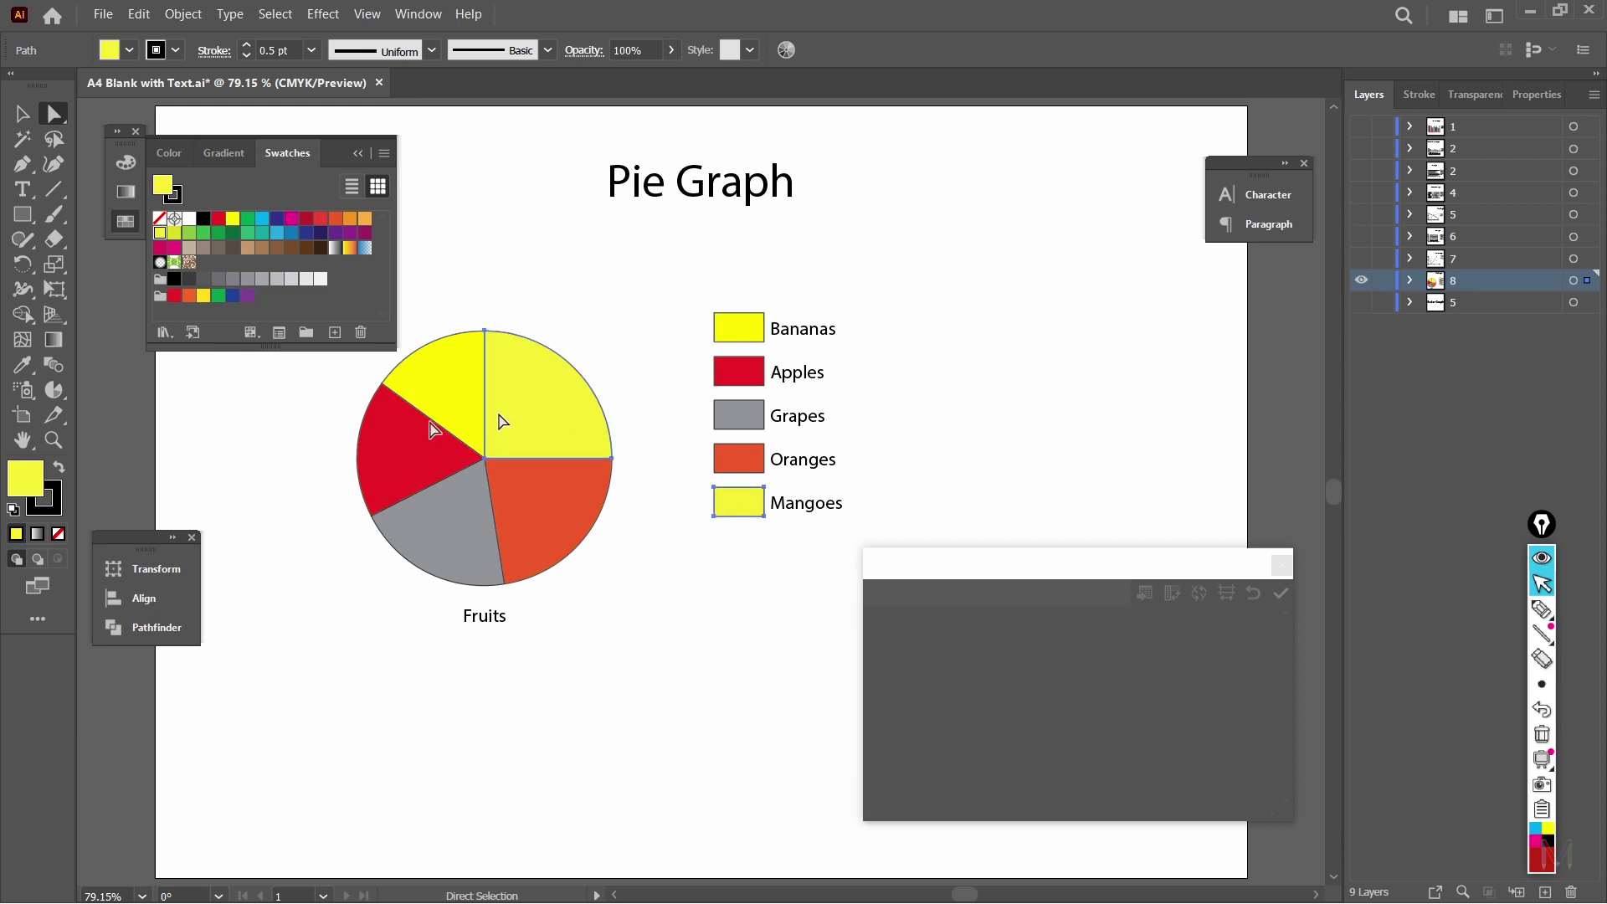
{"action": "double_click", "coordinate": [22, 491]}
{"action": "left_click", "coordinate": [1061, 375]}
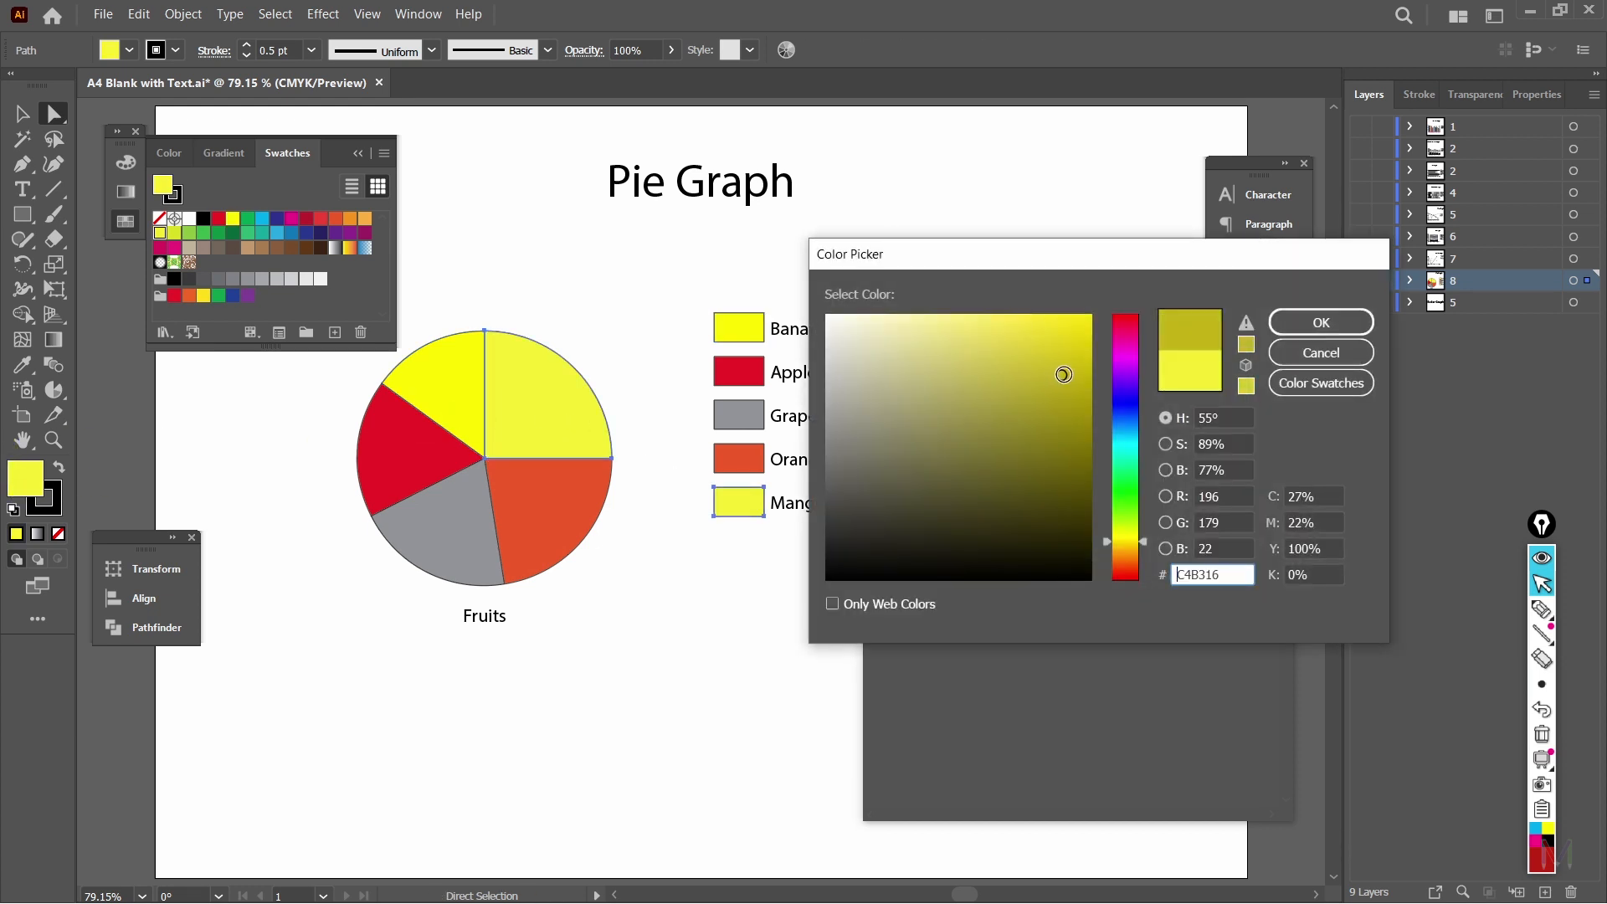
{"action": "left_click", "coordinate": [1302, 323]}
{"action": "left_click", "coordinate": [742, 638]}
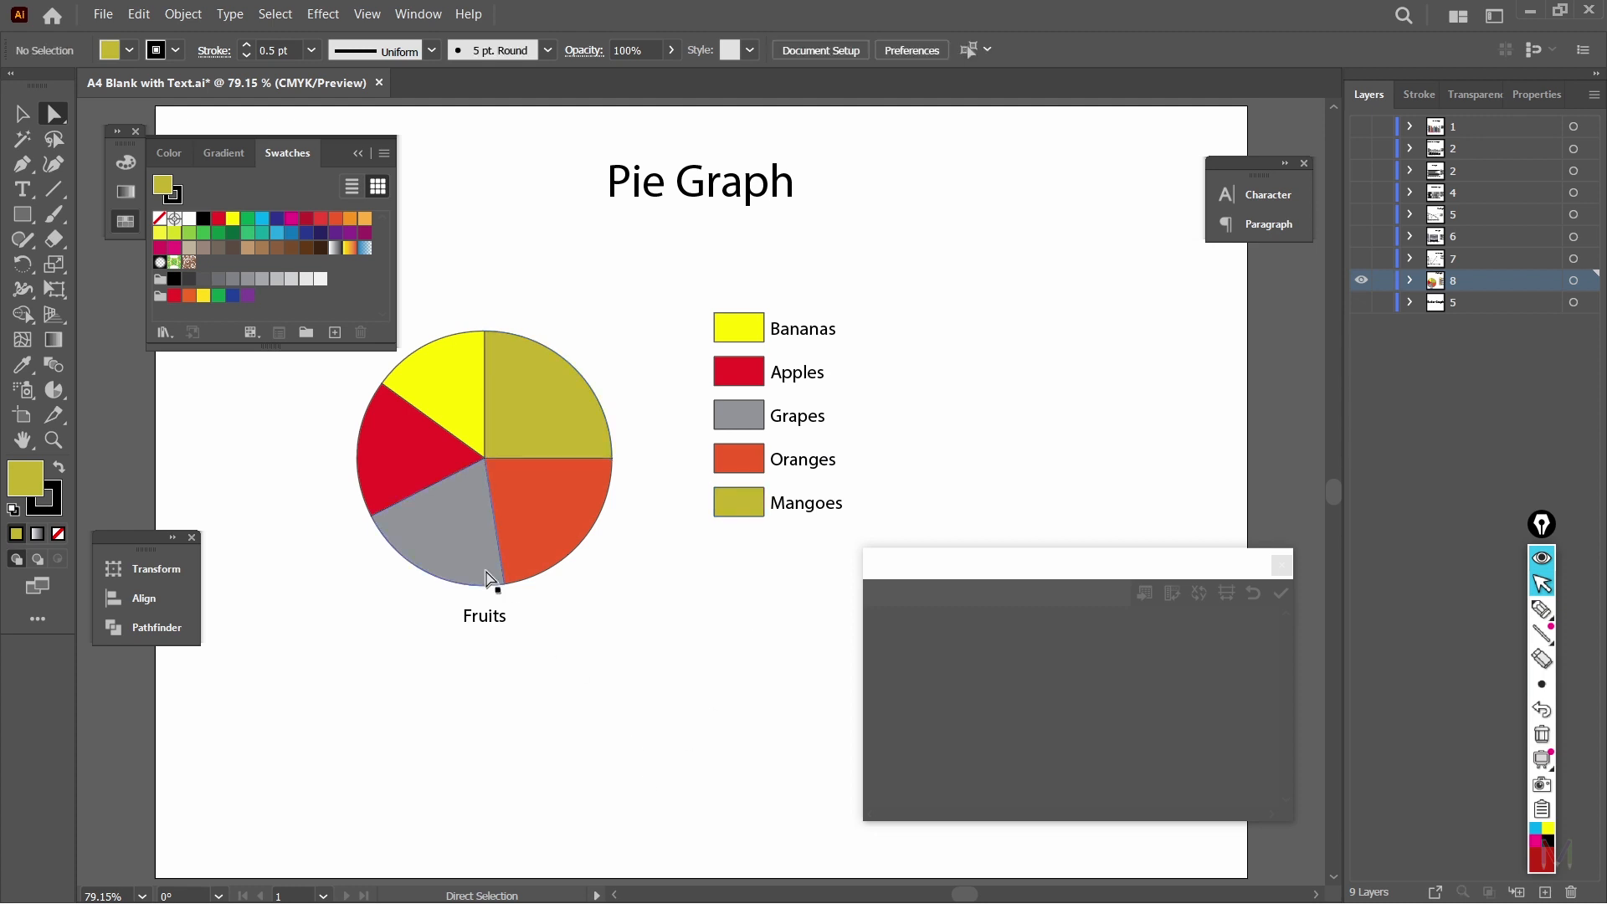
Step: Fill the Grapes wedge and its legend box with green and clear the selection
{"action": "left_click", "coordinate": [458, 542]}
{"action": "left_click", "coordinate": [739, 416], "text": "shift"}
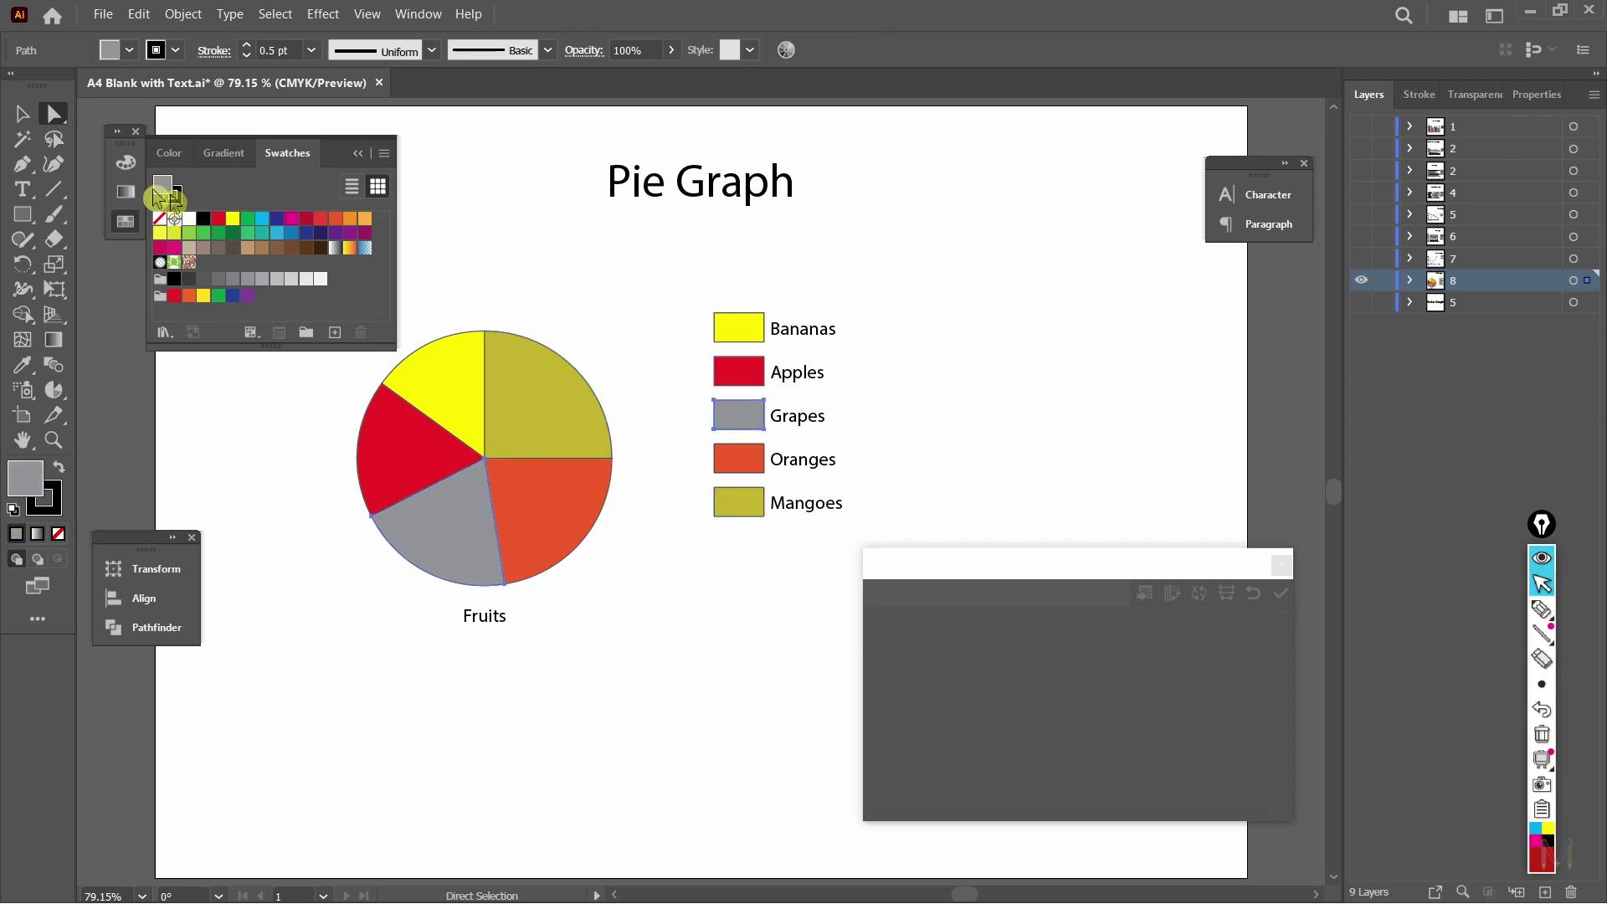
{"action": "left_click", "coordinate": [248, 219]}
{"action": "left_click", "coordinate": [744, 695]}
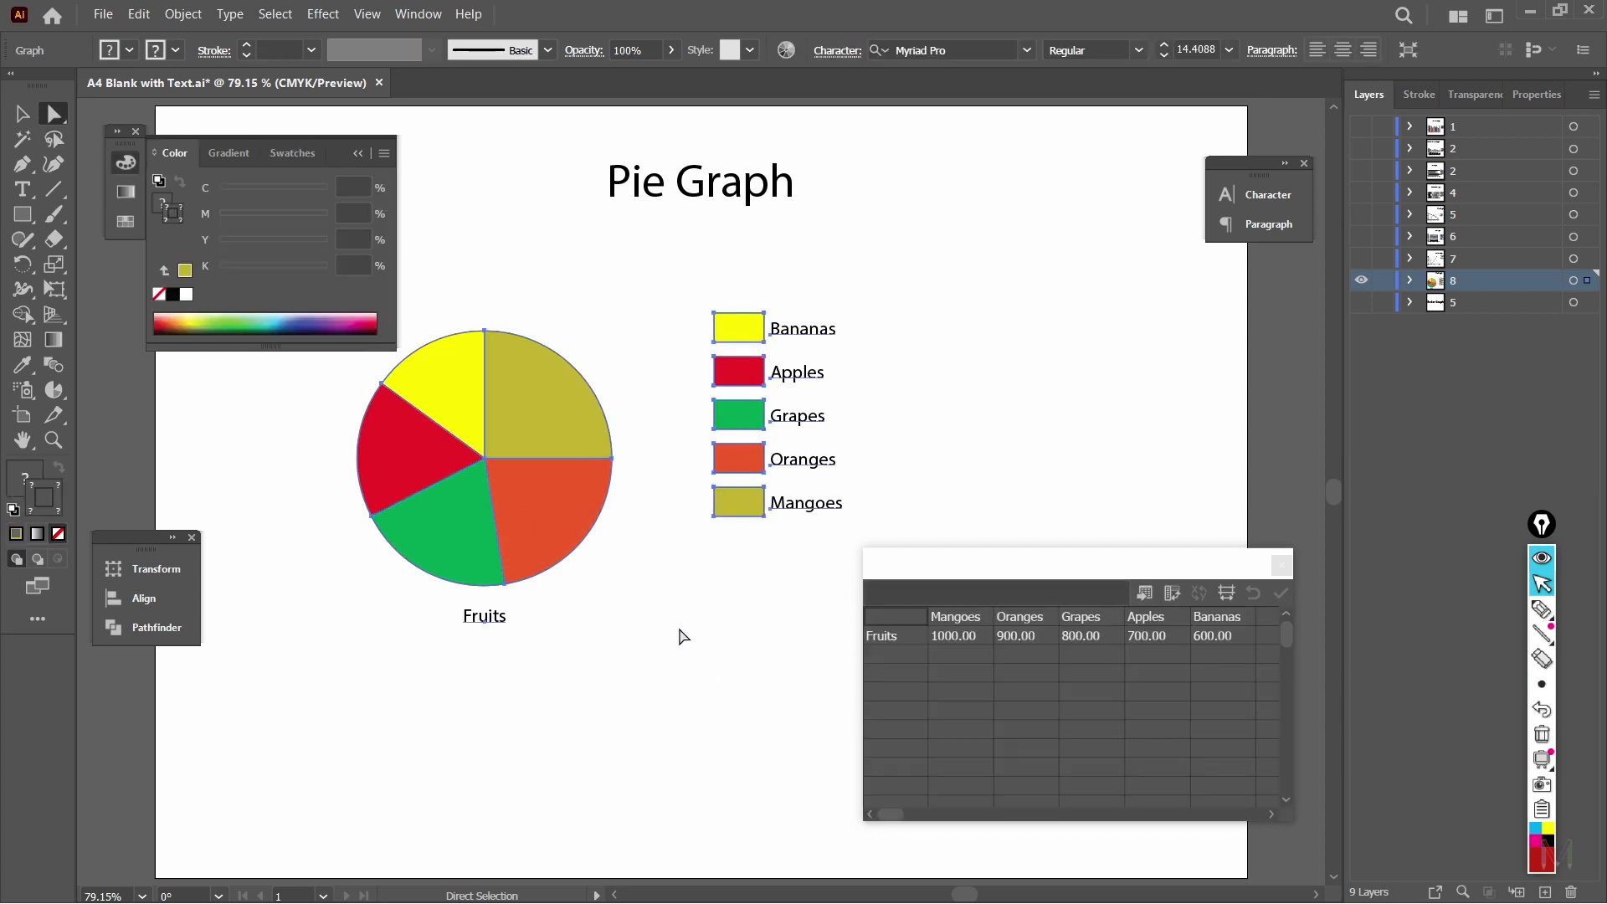
{"action": "left_click", "coordinate": [681, 632]}
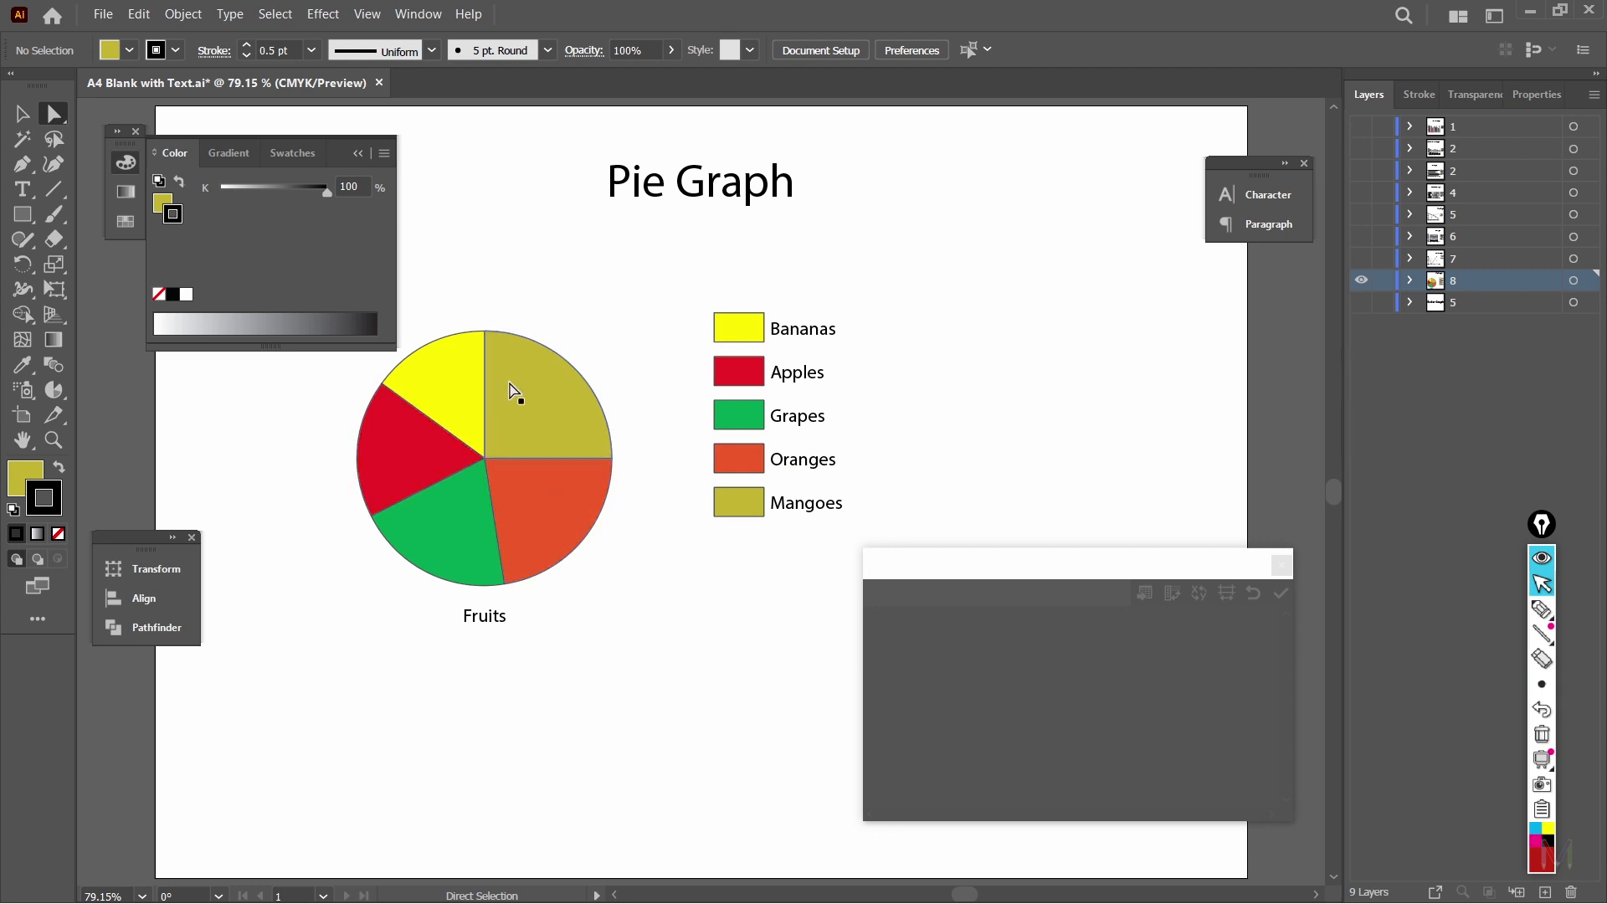
Step: Remove the stroke from each of the five pie wedges and deselect
{"action": "left_click", "coordinate": [527, 416]}
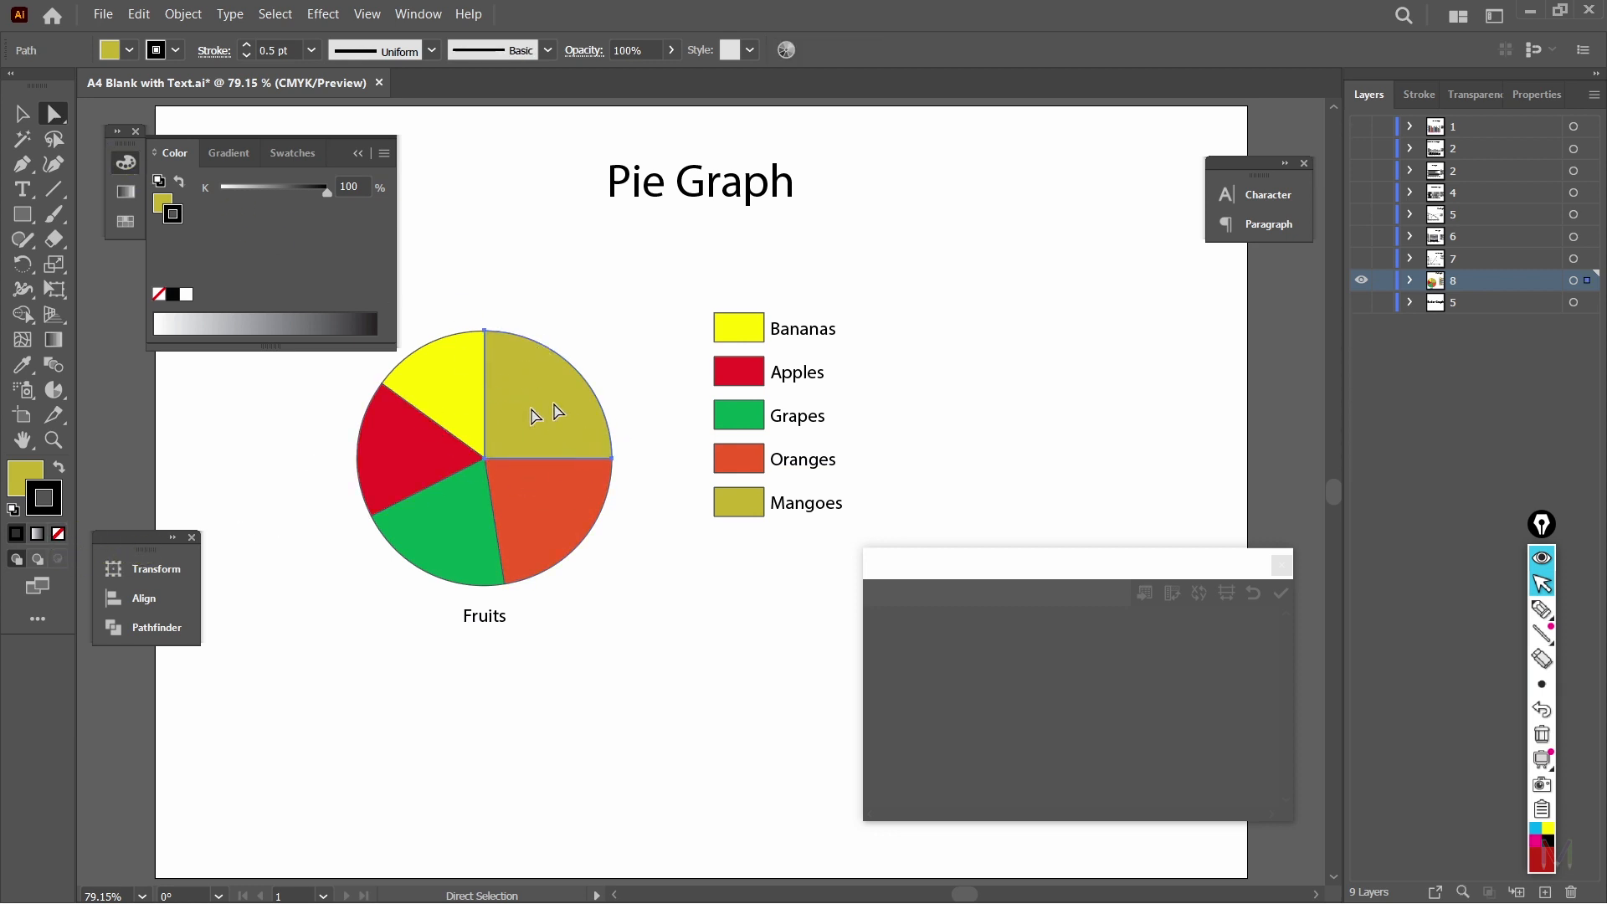
{"action": "left_click", "coordinate": [58, 534]}
{"action": "left_click", "coordinate": [556, 494]}
{"action": "left_click", "coordinate": [433, 536]}
{"action": "left_click", "coordinate": [57, 533]}
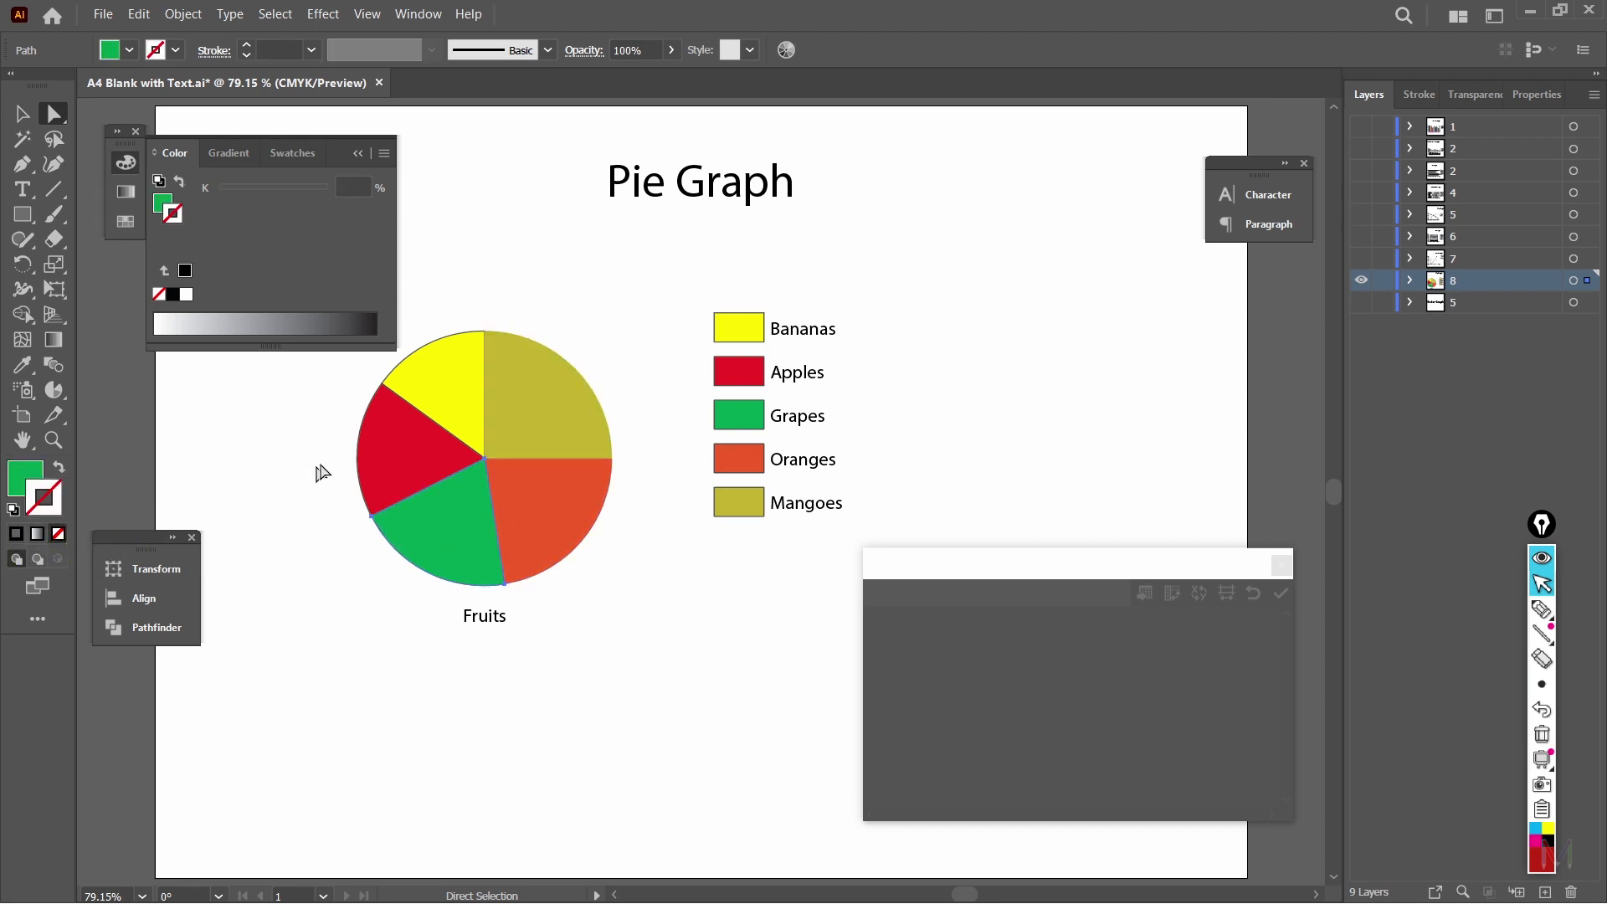
{"action": "left_click", "coordinate": [368, 457]}
{"action": "left_click", "coordinate": [59, 534]}
{"action": "left_click", "coordinate": [425, 400]}
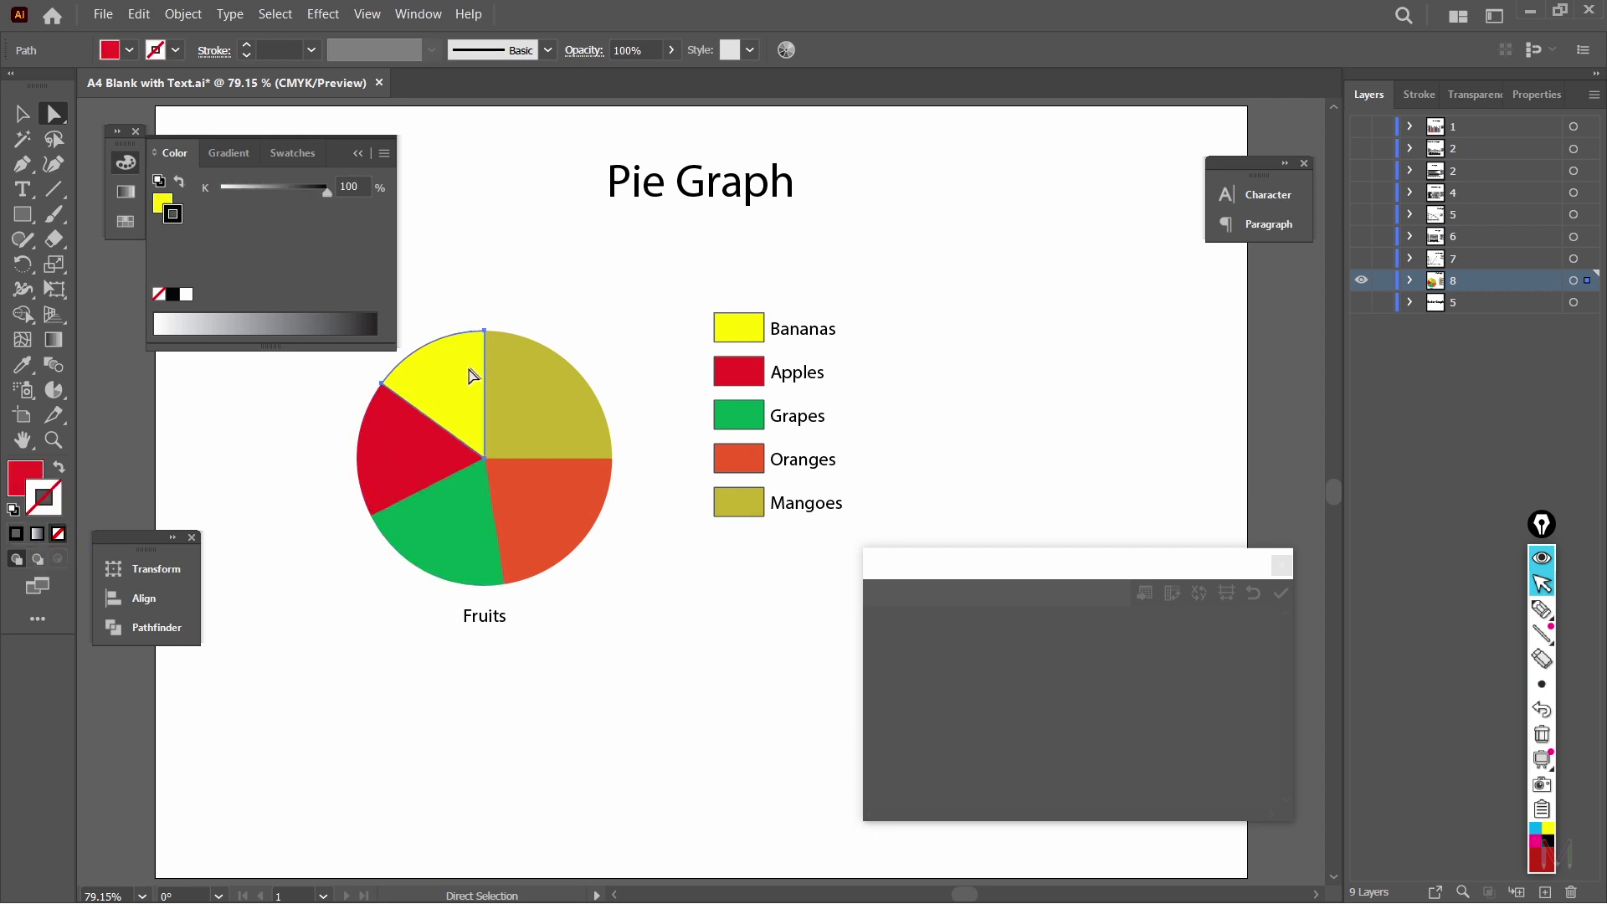
{"action": "left_click", "coordinate": [59, 542]}
{"action": "left_click", "coordinate": [548, 681]}
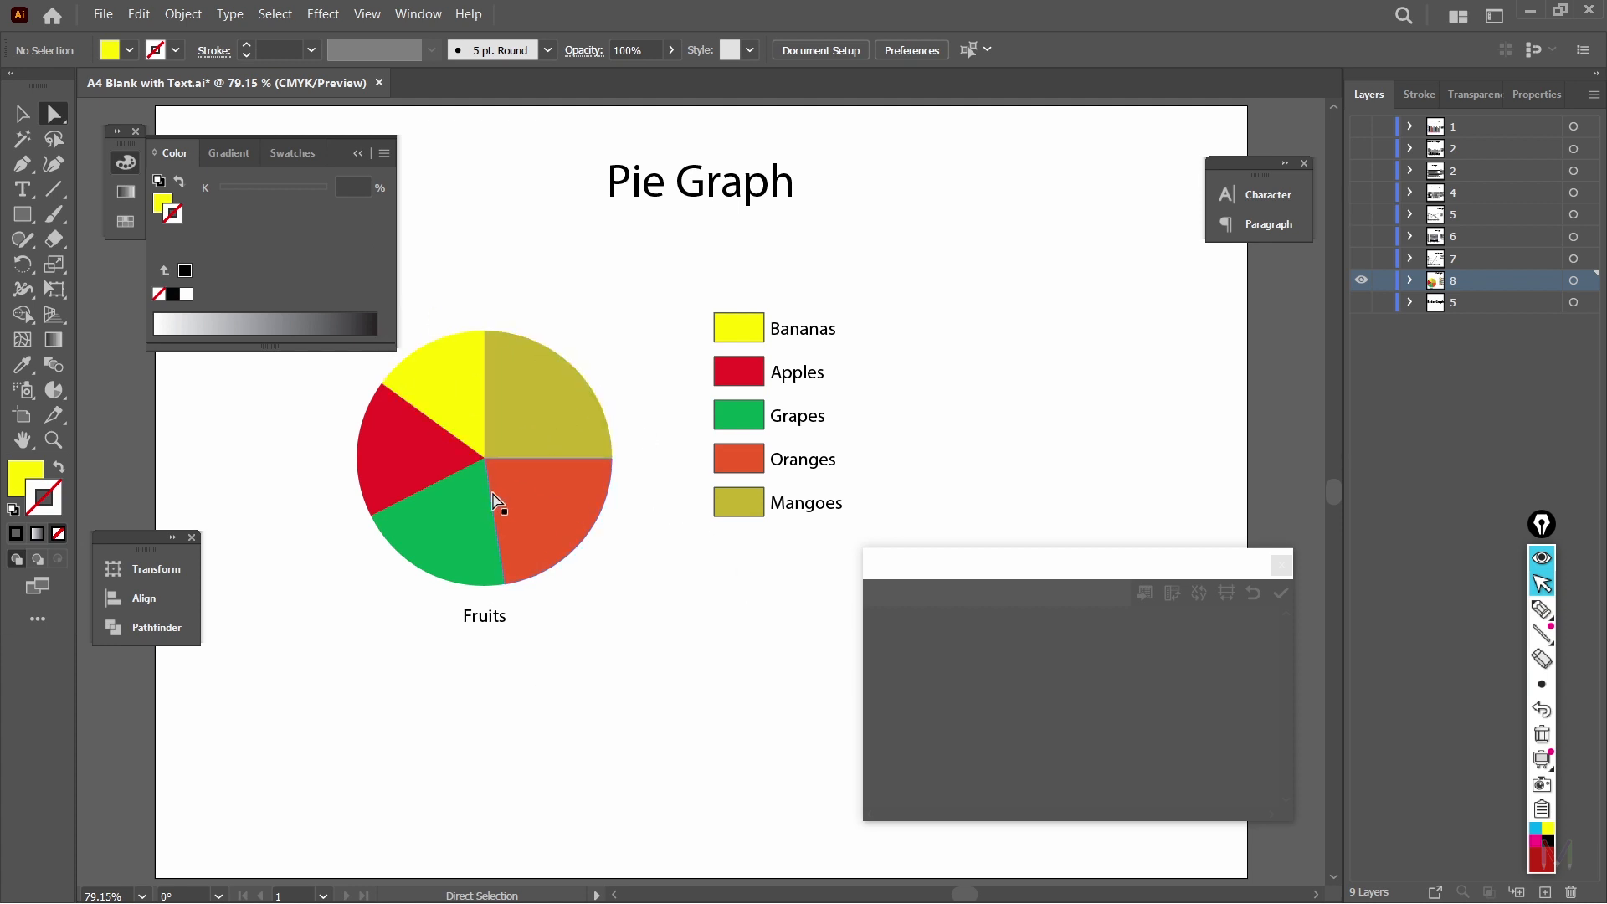
Step: Remove the stroke from all five legend boxes together and deselect them
{"action": "left_click_drag", "start_coordinate": [694, 275], "coordinate": [751, 591]}
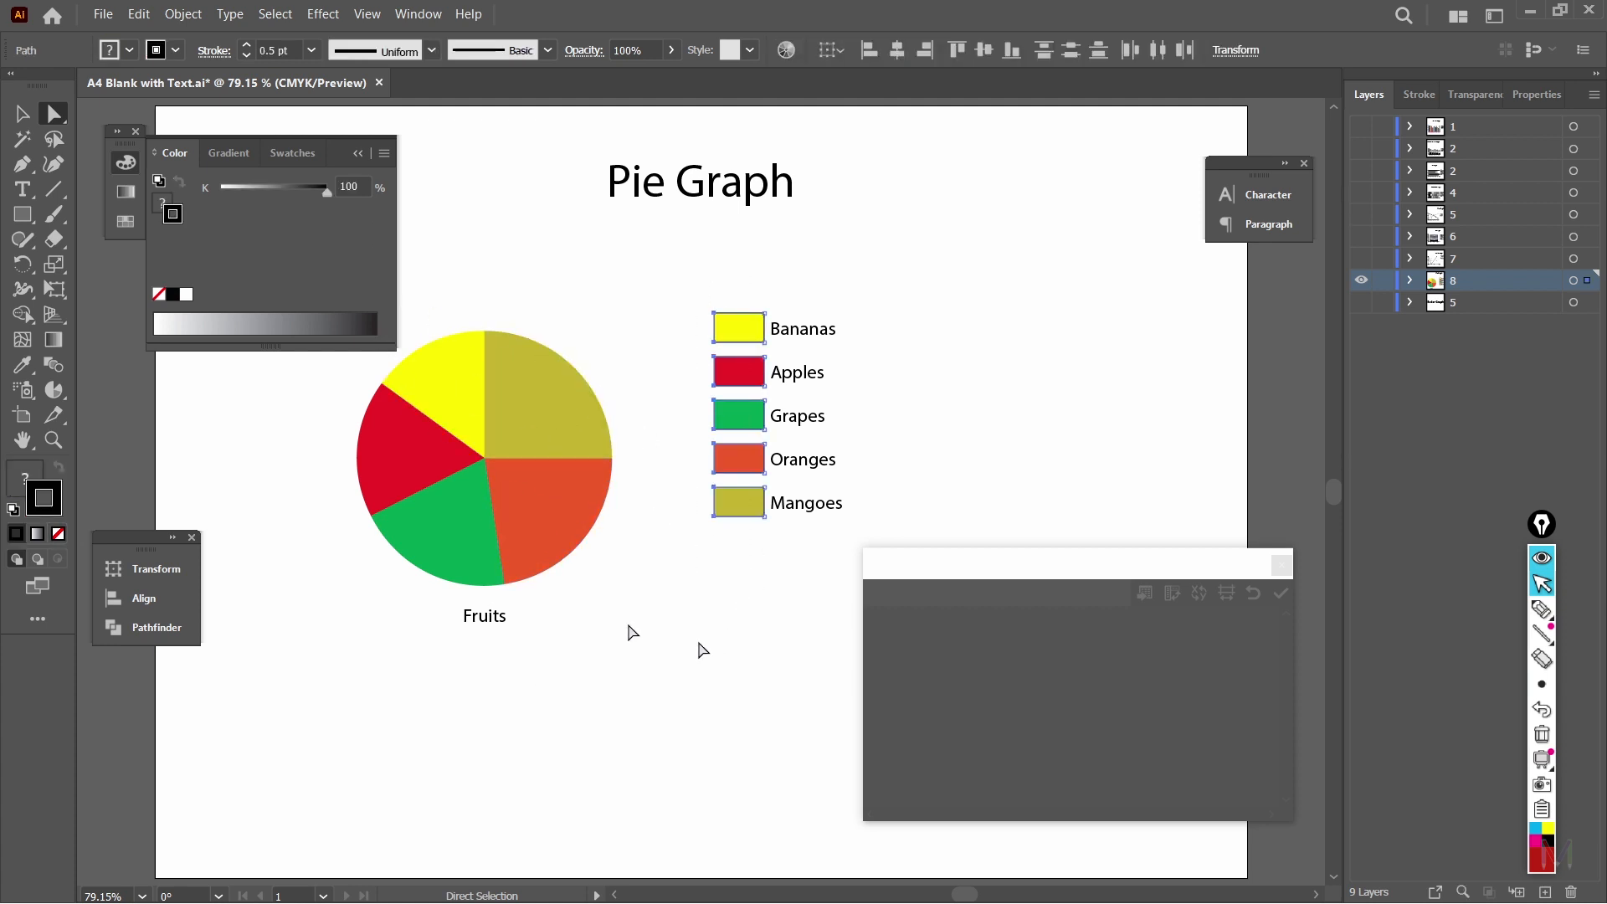
{"action": "left_click", "coordinate": [59, 534]}
{"action": "left_click", "coordinate": [707, 726]}
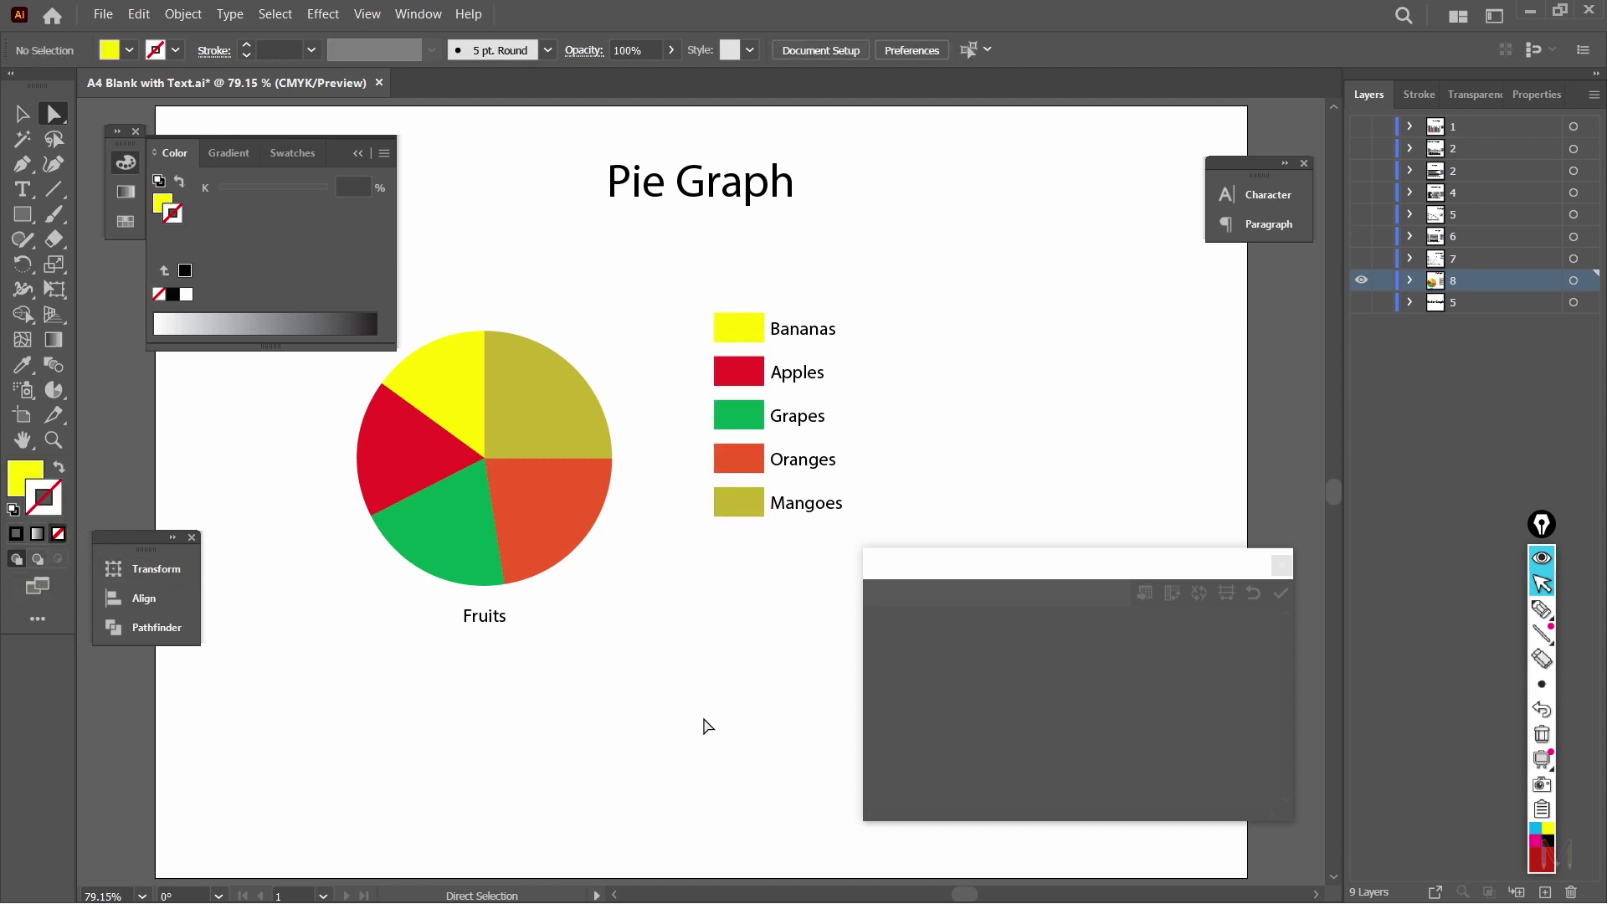
Step: Select the pie wedges together and individually to inspect their separate shapes, and clear the selection
{"action": "left_click_drag", "start_coordinate": [646, 299], "coordinate": [398, 549]}
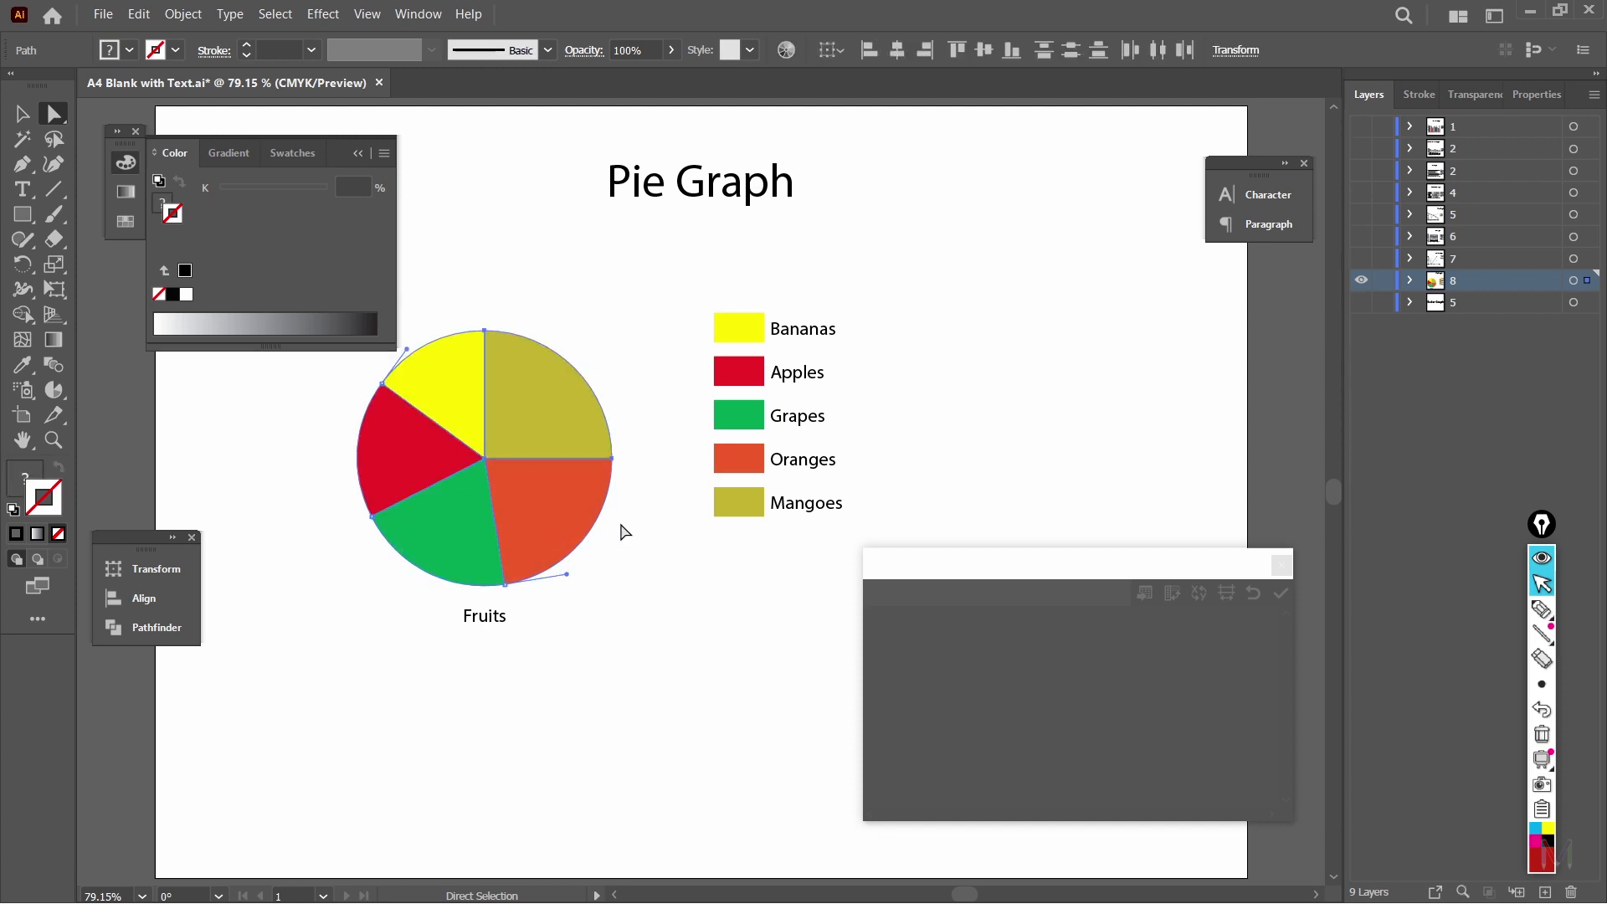
{"action": "left_click", "coordinate": [667, 599]}
{"action": "left_click", "coordinate": [539, 416]}
{"action": "left_click", "coordinate": [531, 520]}
{"action": "left_click", "coordinate": [455, 539]}
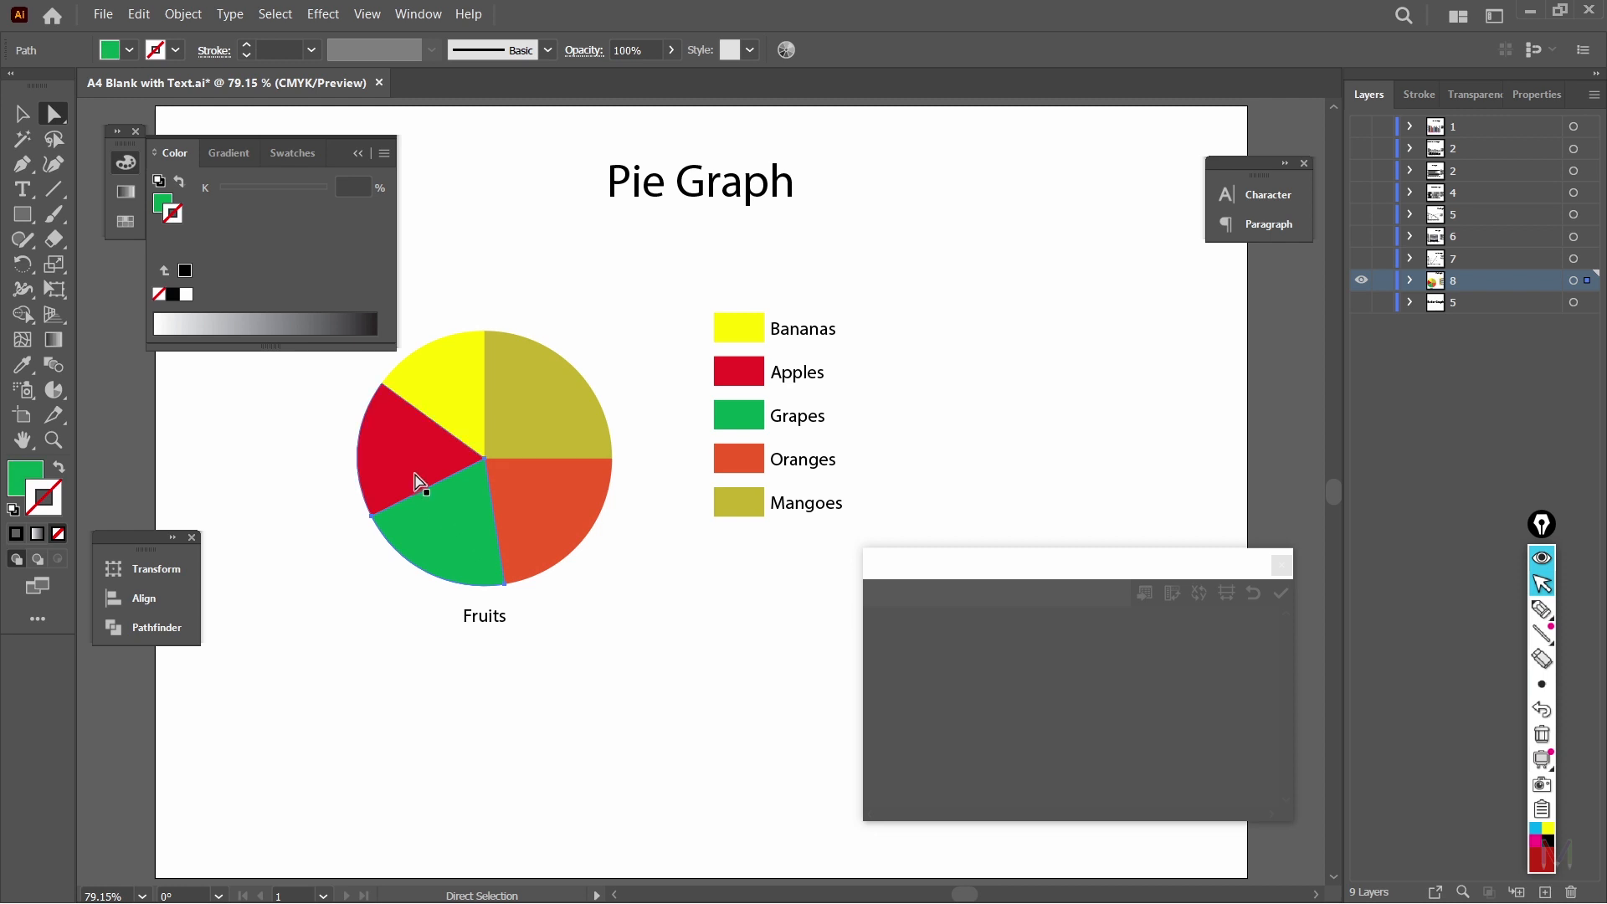
{"action": "left_click", "coordinate": [455, 383]}
{"action": "left_click", "coordinate": [529, 385]}
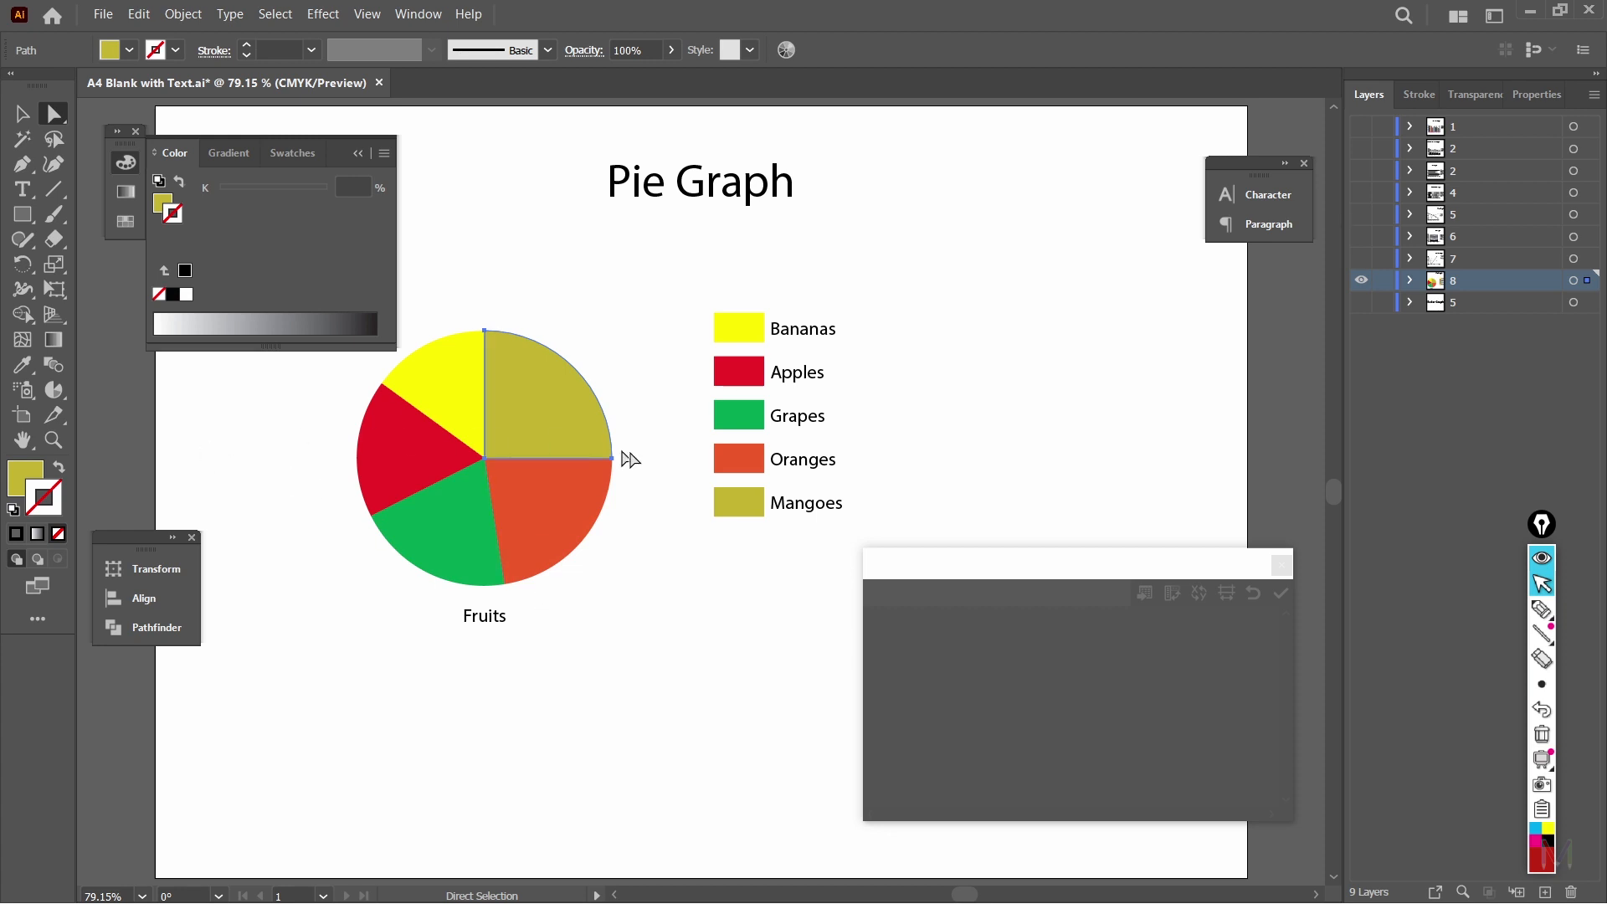
{"action": "left_click", "coordinate": [688, 655]}
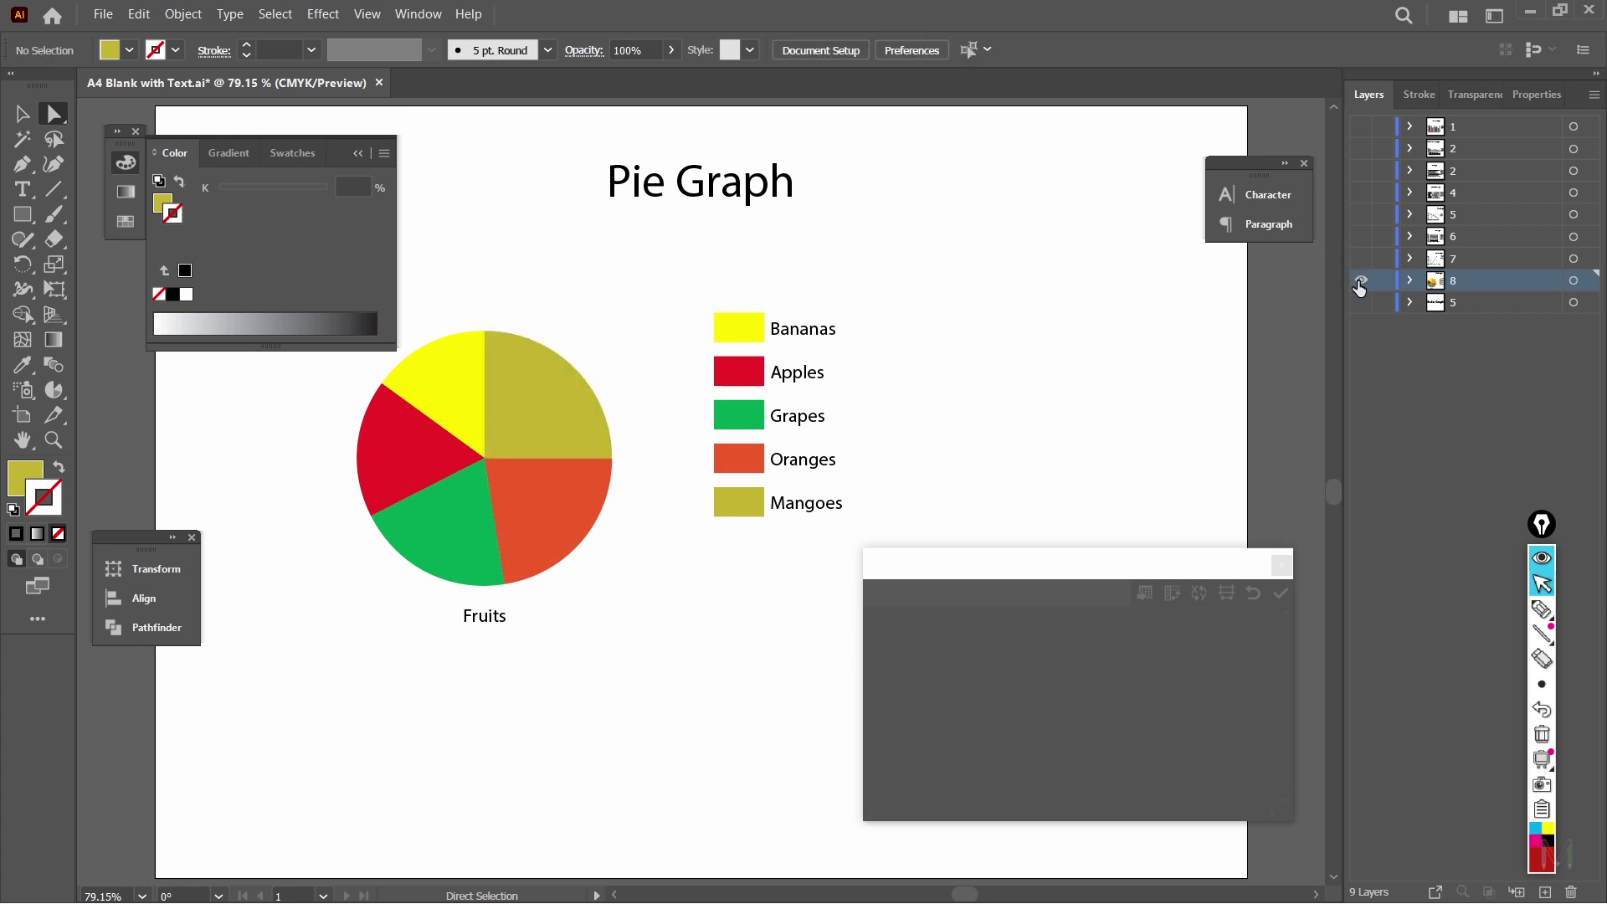
Step: Switch to Excel, copy the City 1 to City 3 fruit table including its headings, and return to Illustrator
{"action": "key", "text": "alt+Tab"}
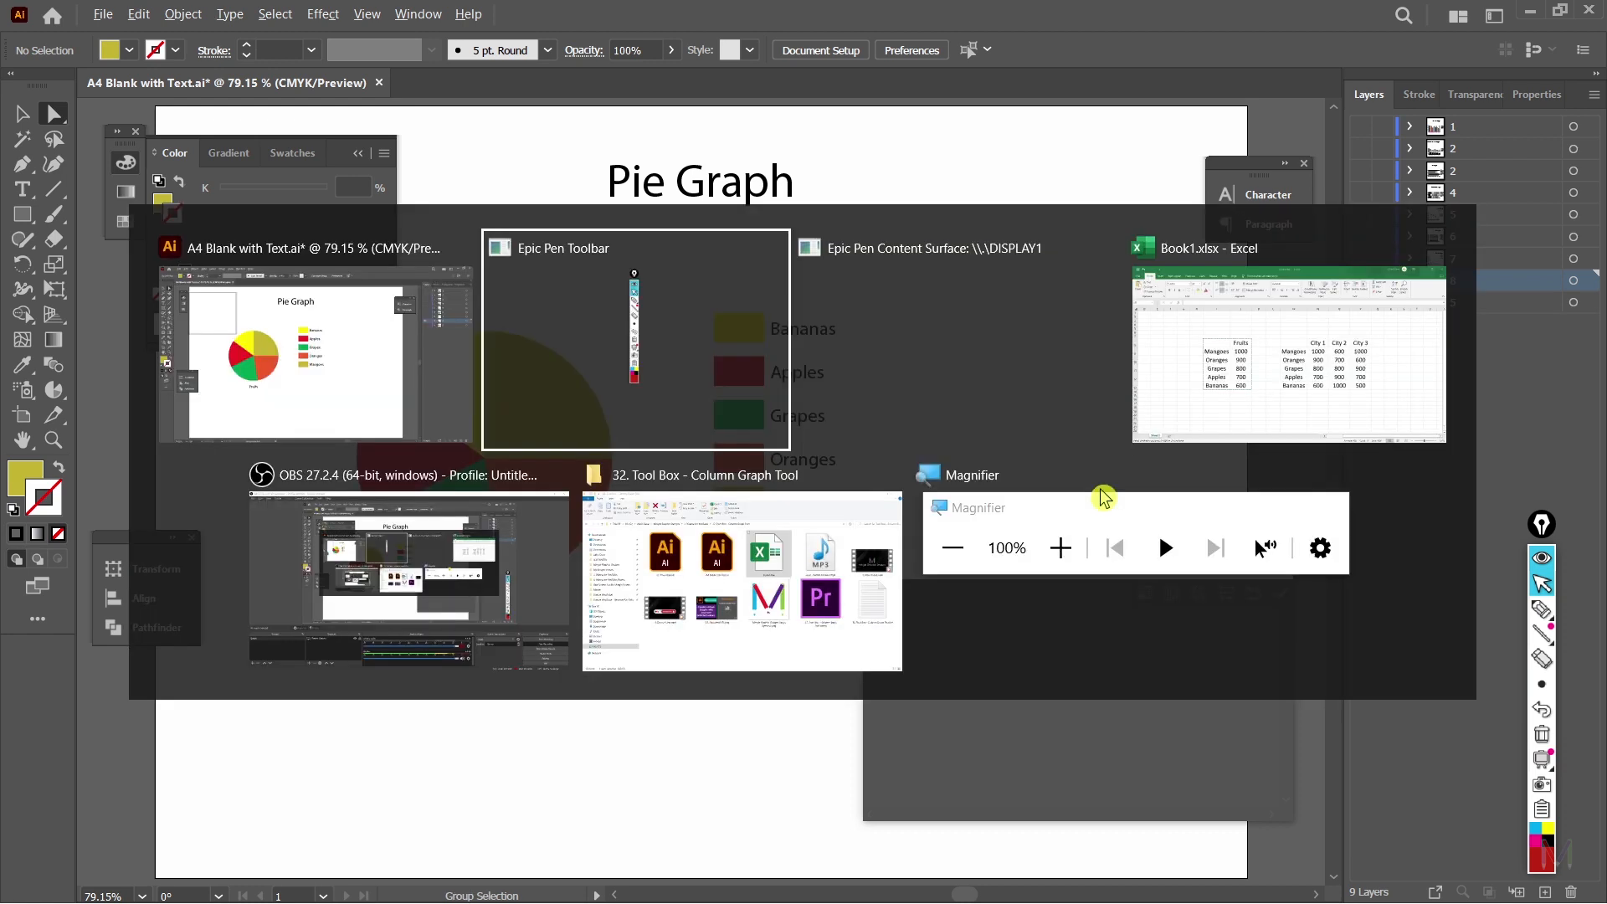
{"action": "key", "text": "alt+Tab"}
{"action": "key", "text": "alt+Tab"}
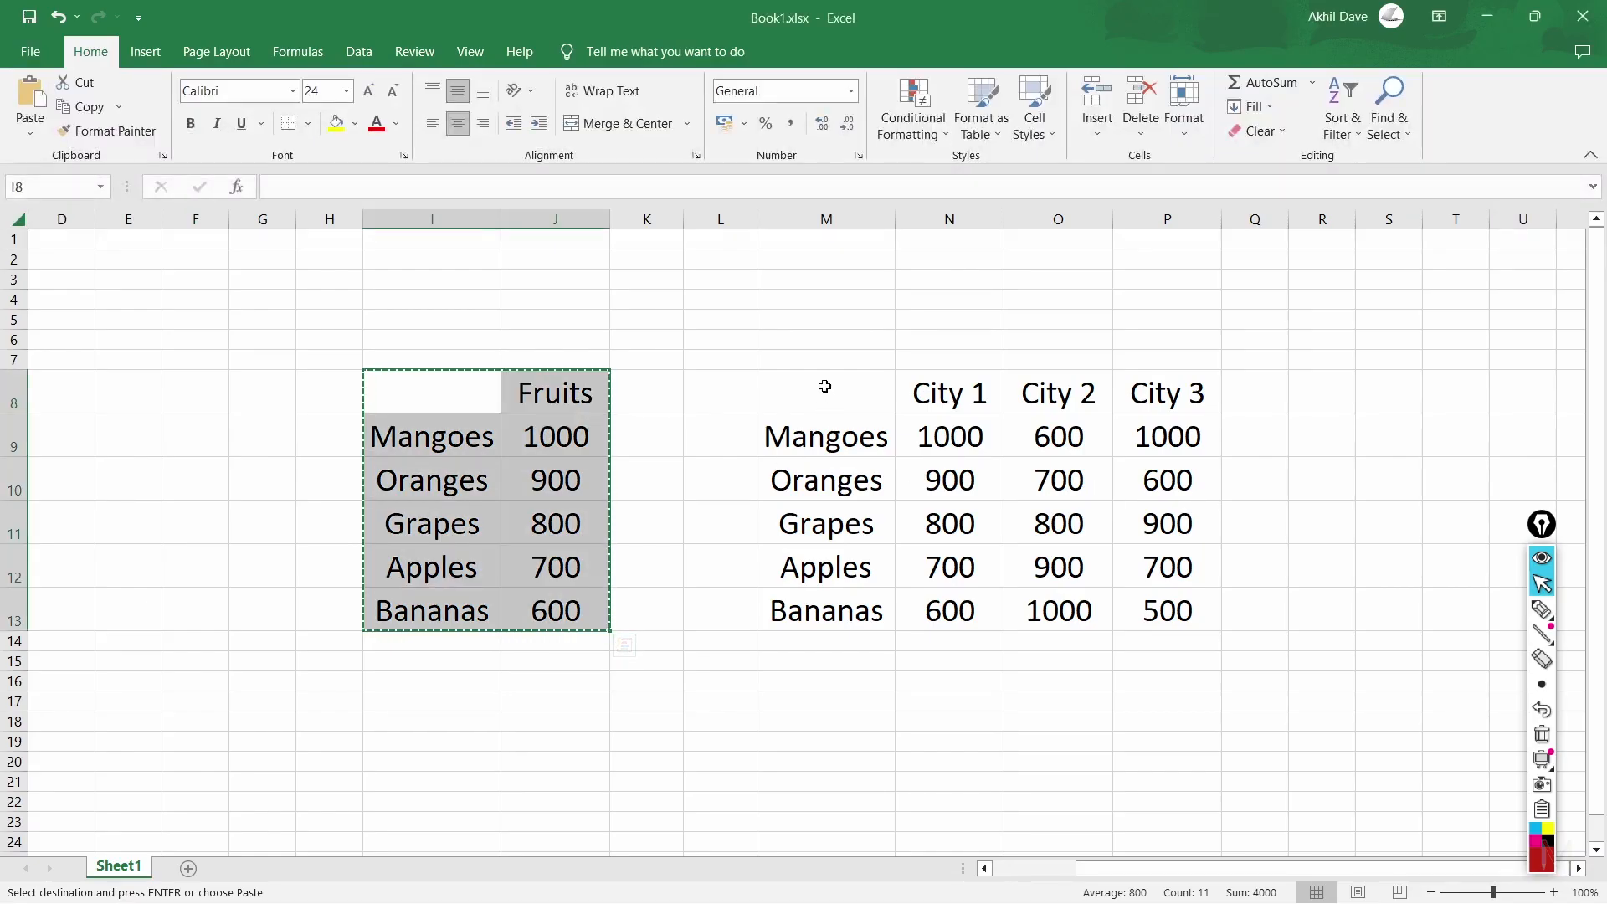
{"action": "left_click_drag", "start_coordinate": [825, 387], "coordinate": [1141, 610]}
{"action": "key", "text": "ctrl+c"}
{"action": "key", "text": "alt+Tab"}
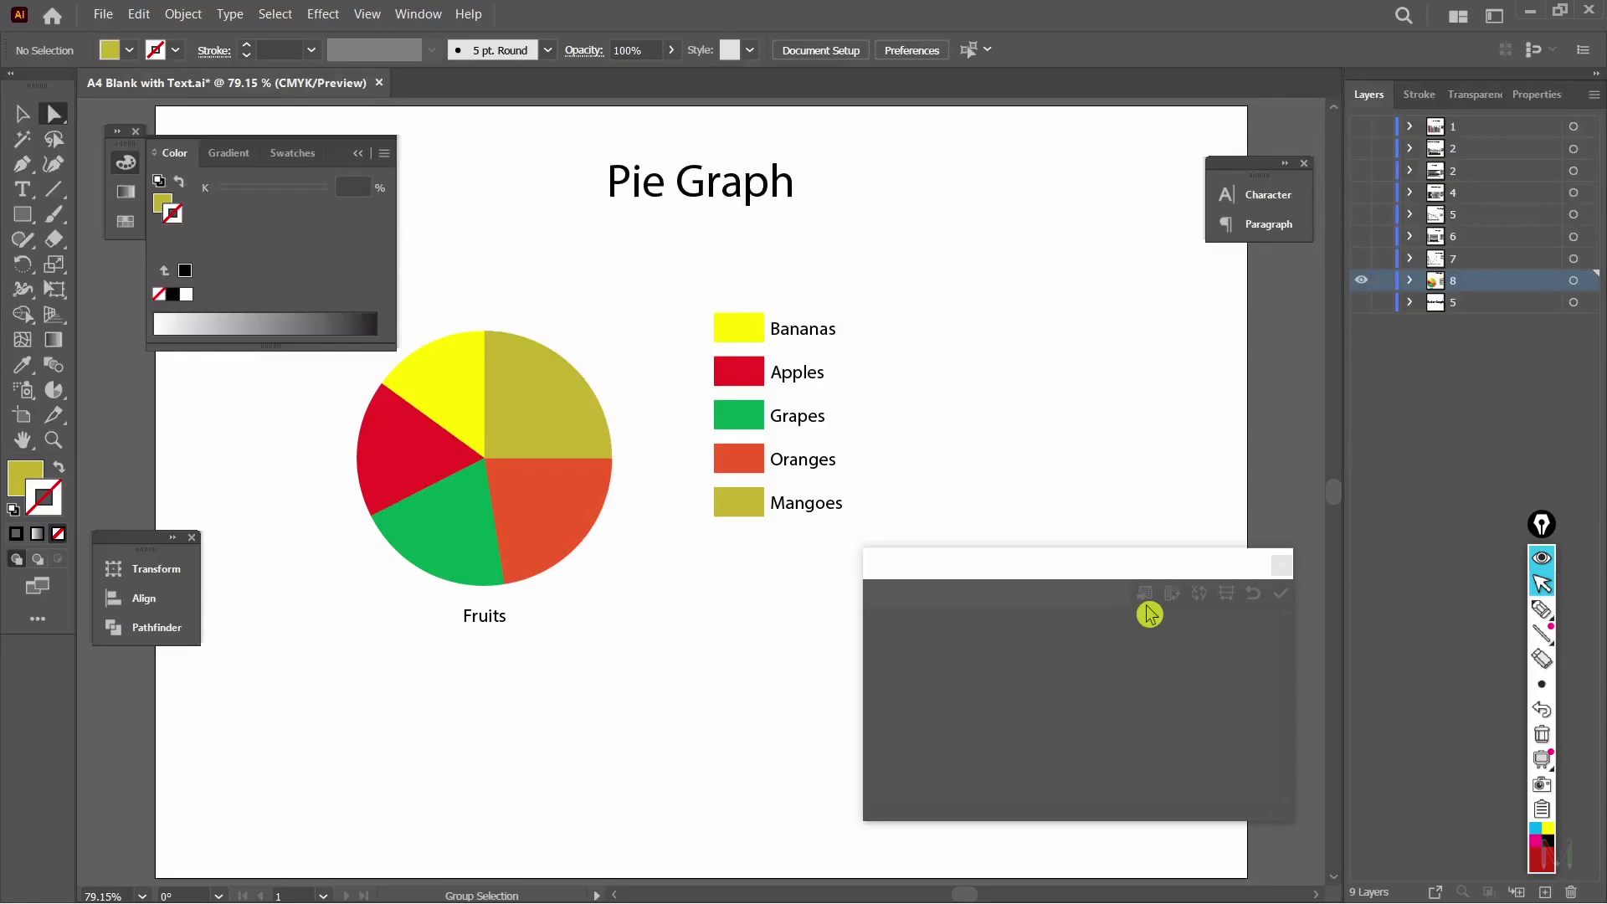
Step: Replace the pie graph's Fruits data with the copied three-city table and apply it
{"action": "left_click", "coordinate": [1022, 574]}
{"action": "left_click", "coordinate": [22, 113]}
{"action": "left_click", "coordinate": [507, 423]}
{"action": "left_click_drag", "start_coordinate": [907, 625], "coordinate": [1203, 657]}
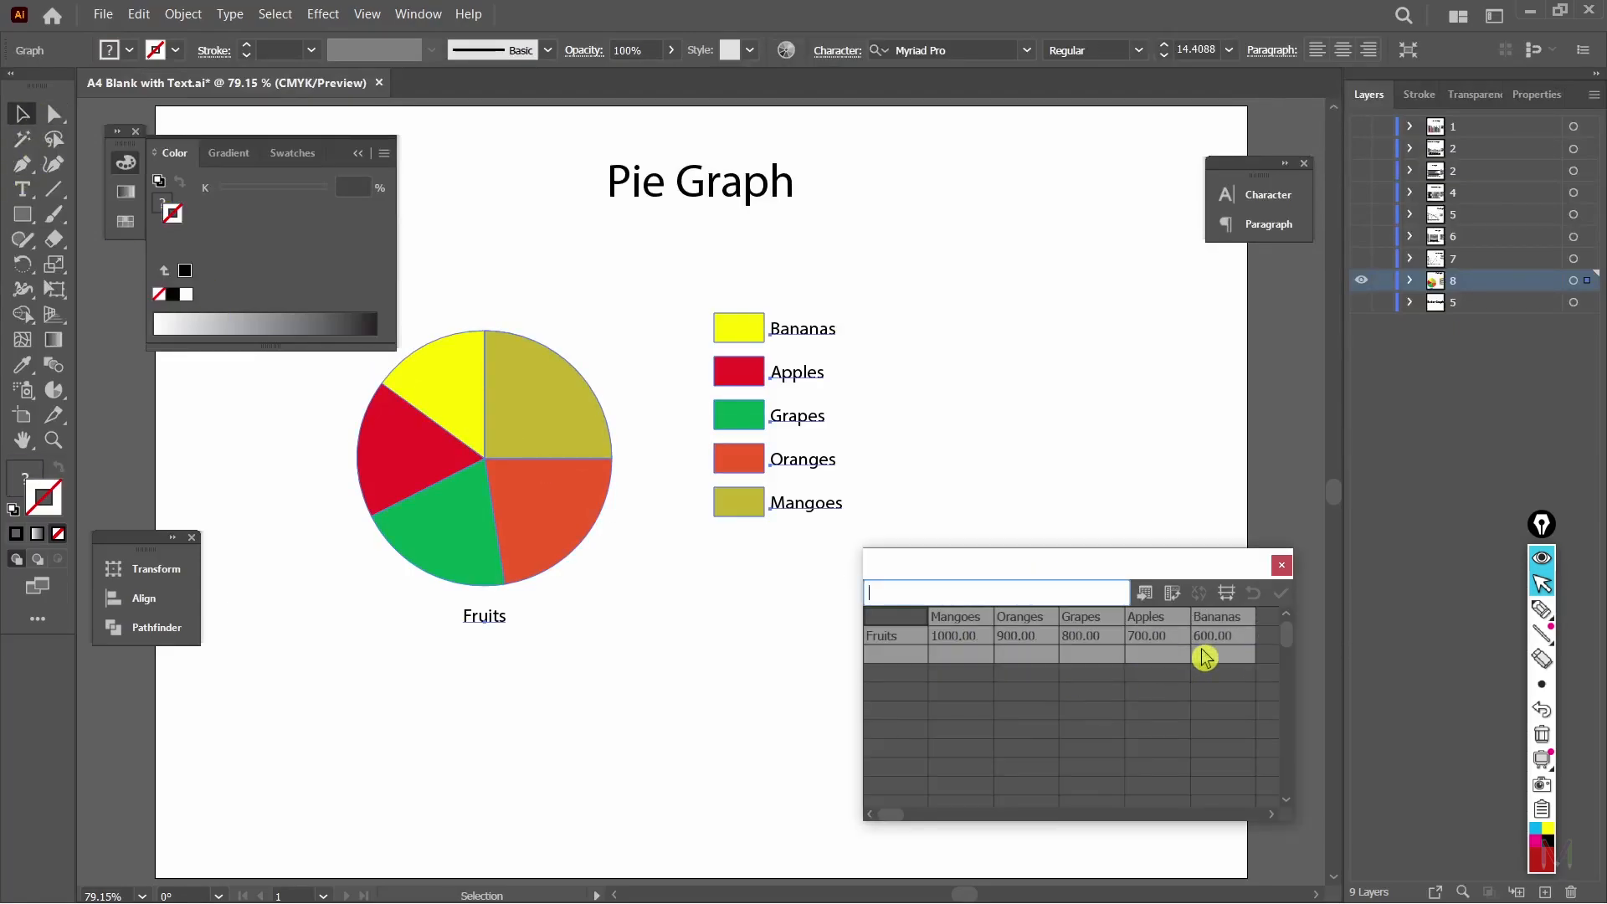
{"action": "key", "text": "Delete"}
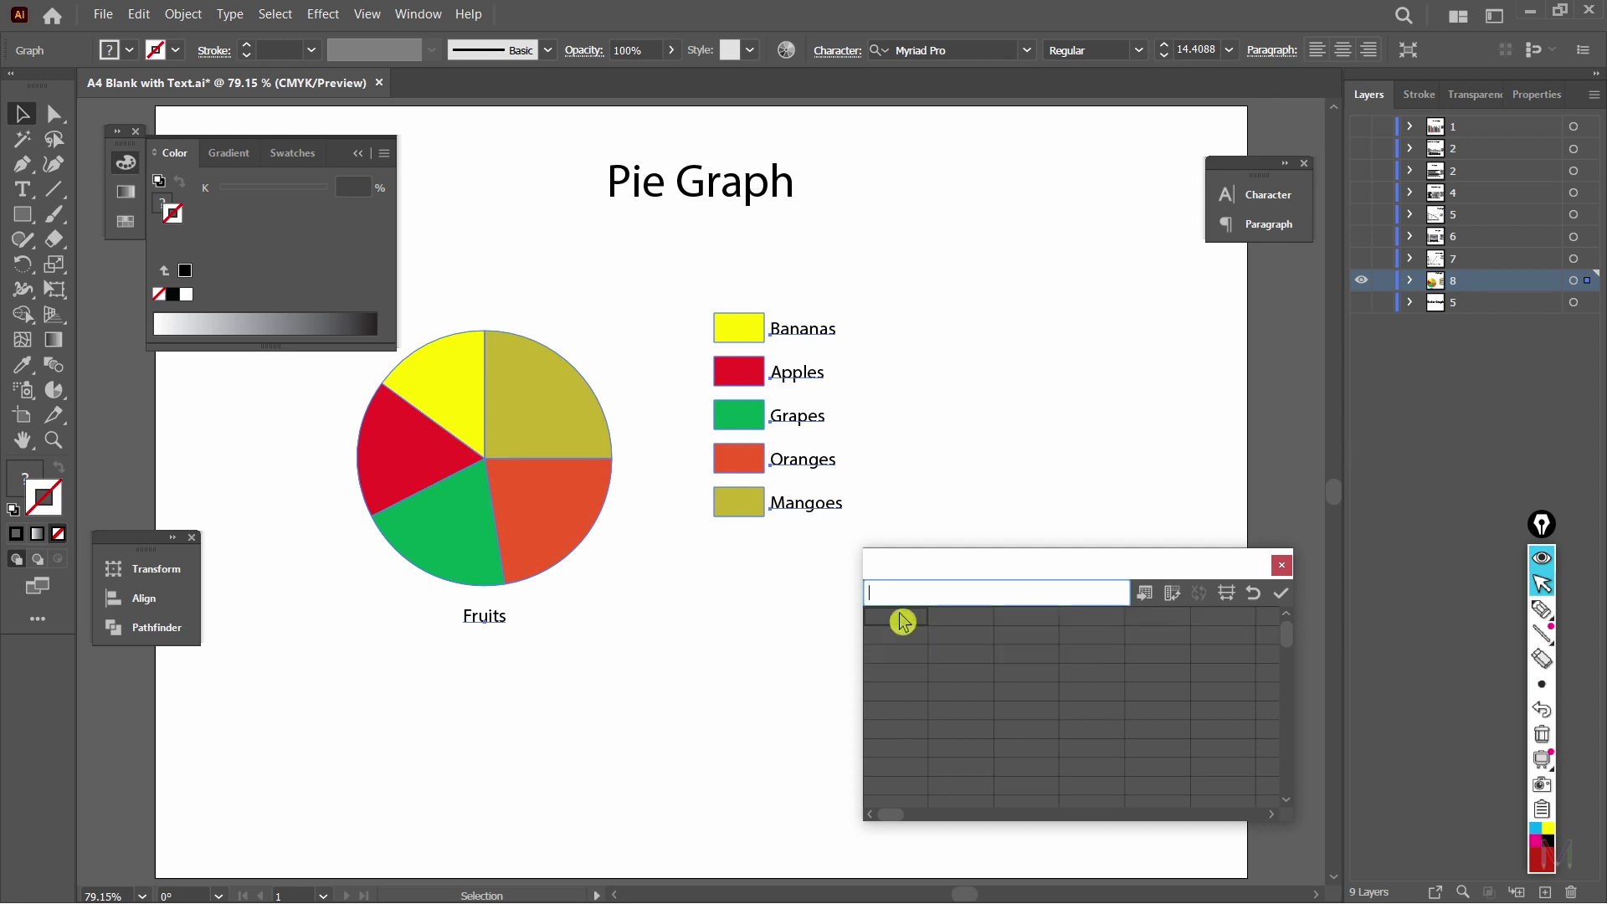
{"action": "key", "text": "ctrl+v"}
{"action": "left_click", "coordinate": [1282, 594]}
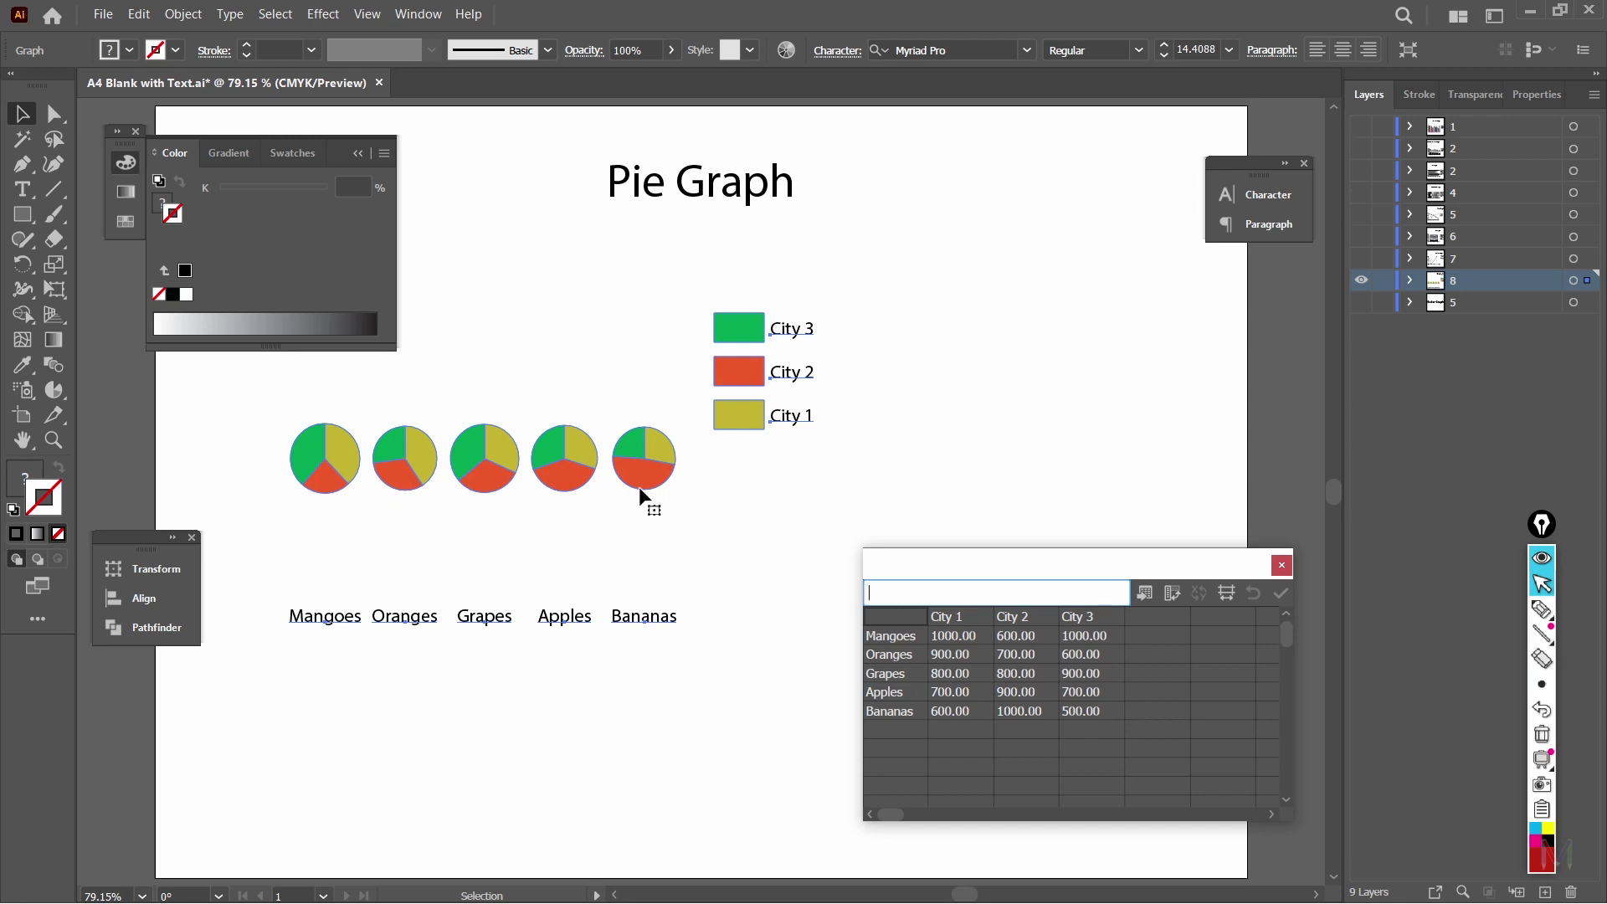
Step: Transpose the pie graph's city data, apply it, and collapse the floating color settings with the graph selected
{"action": "left_click", "coordinate": [1172, 594]}
{"action": "left_click", "coordinate": [1280, 593]}
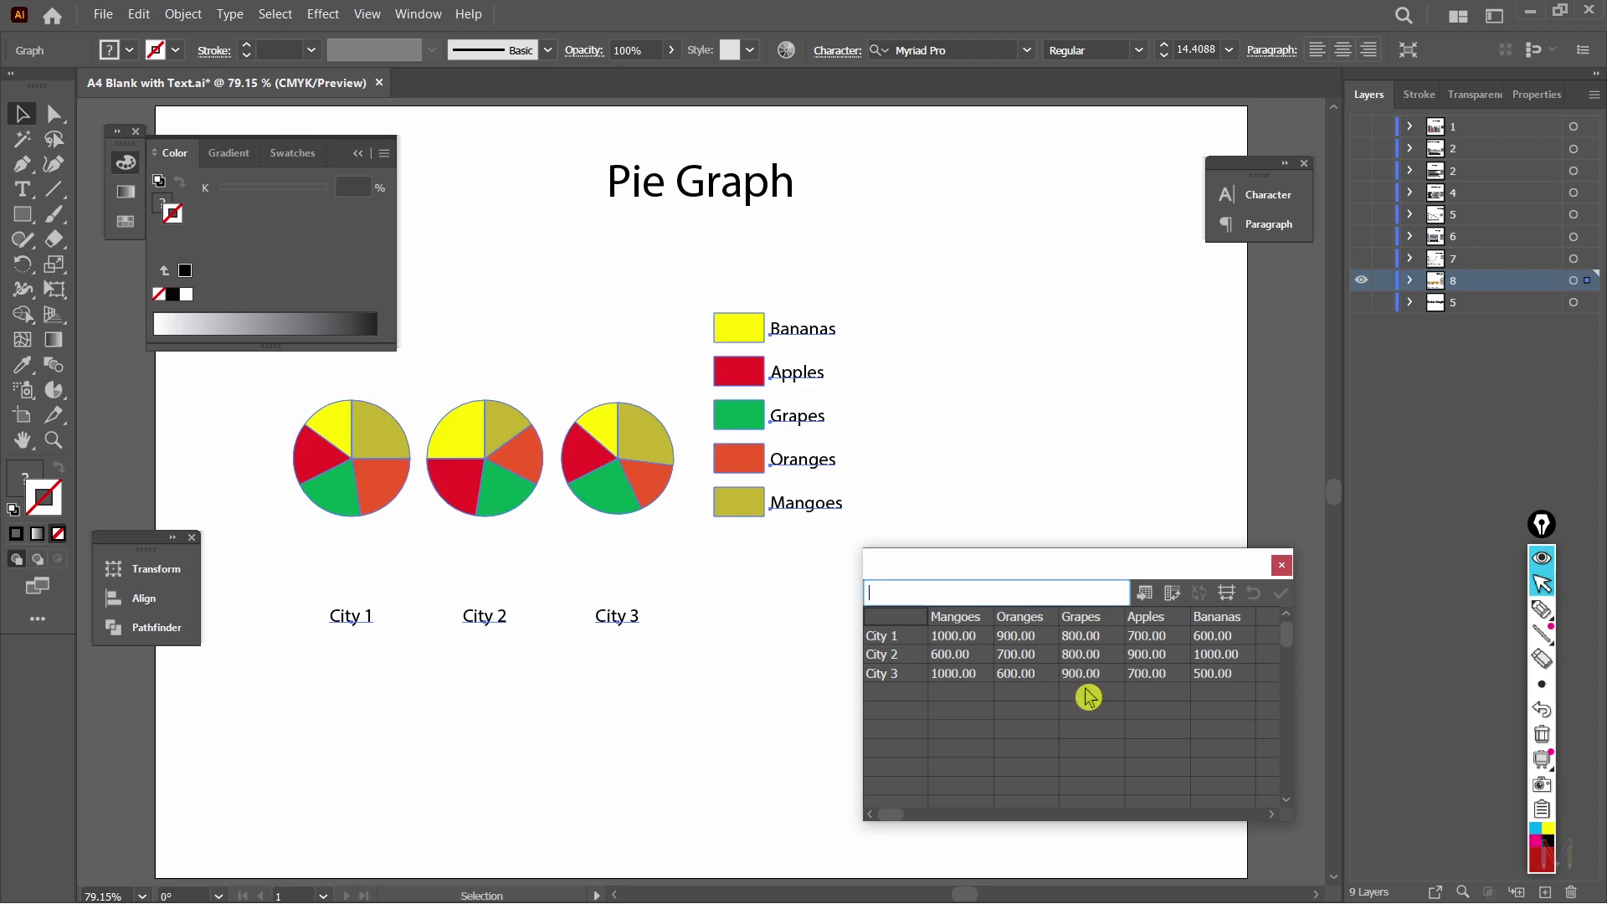
{"action": "left_click", "coordinate": [1050, 375]}
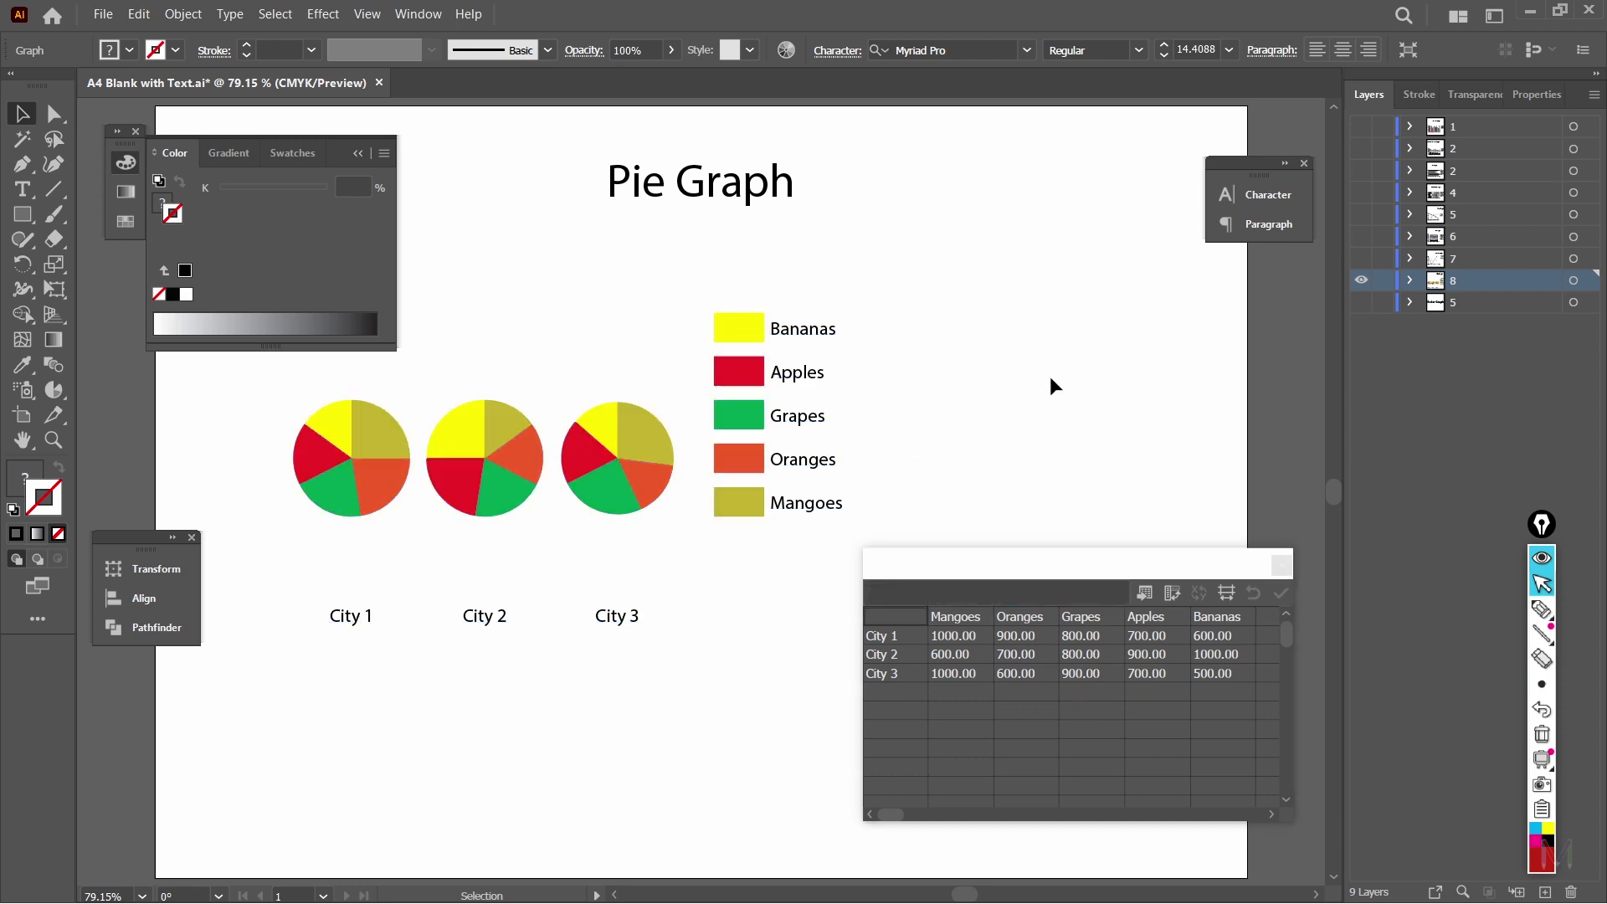
{"action": "left_click", "coordinate": [539, 452]}
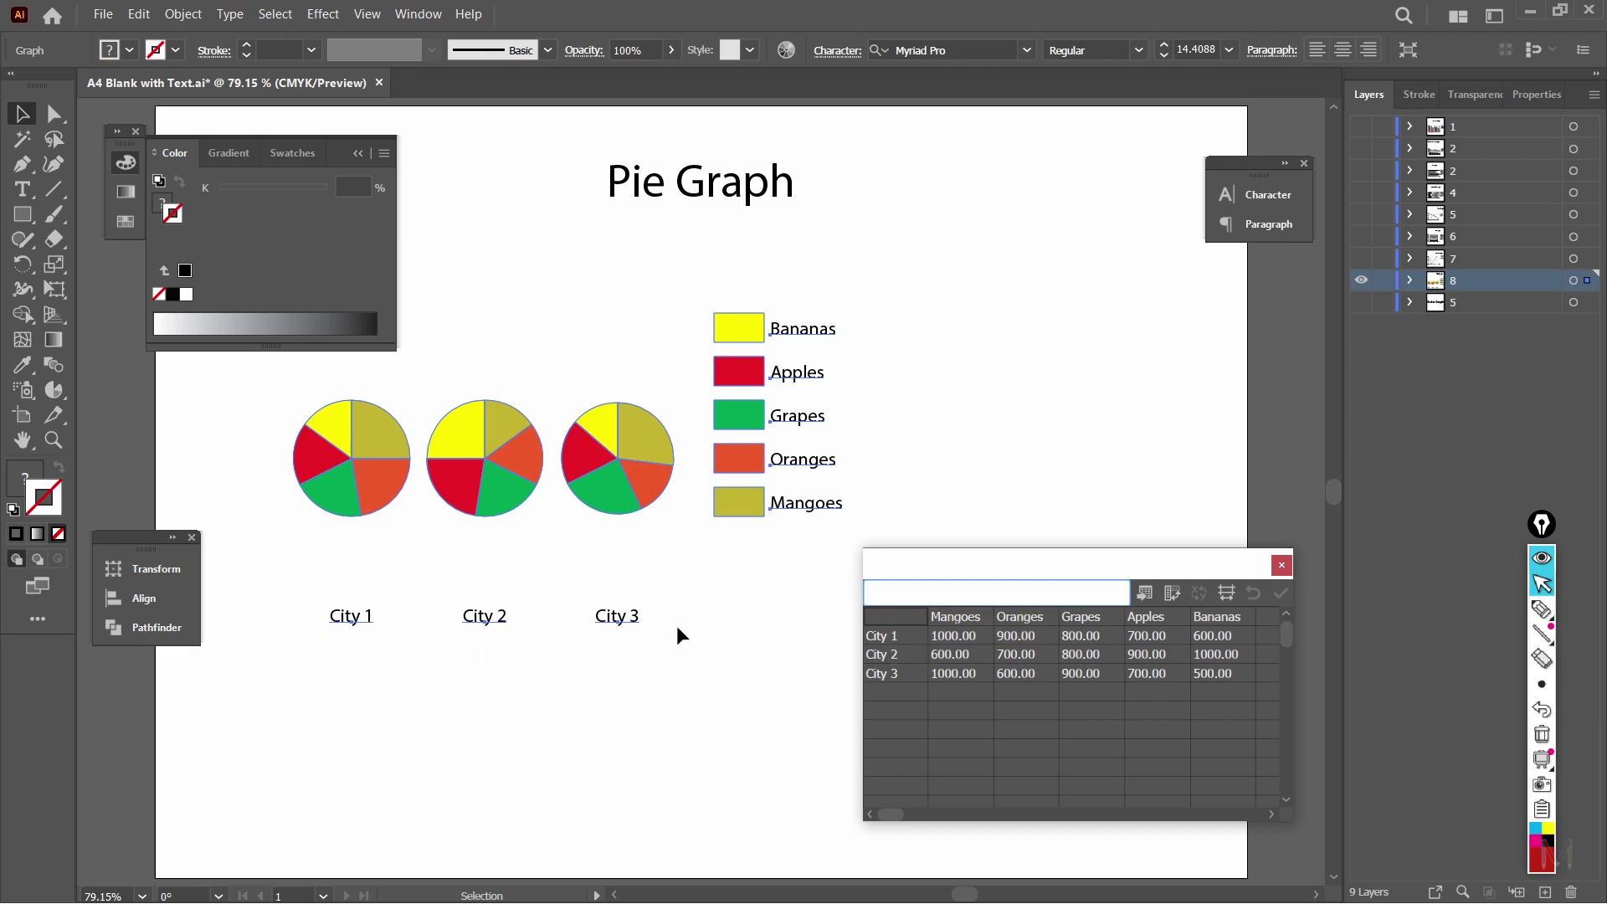
{"action": "left_click", "coordinate": [359, 154]}
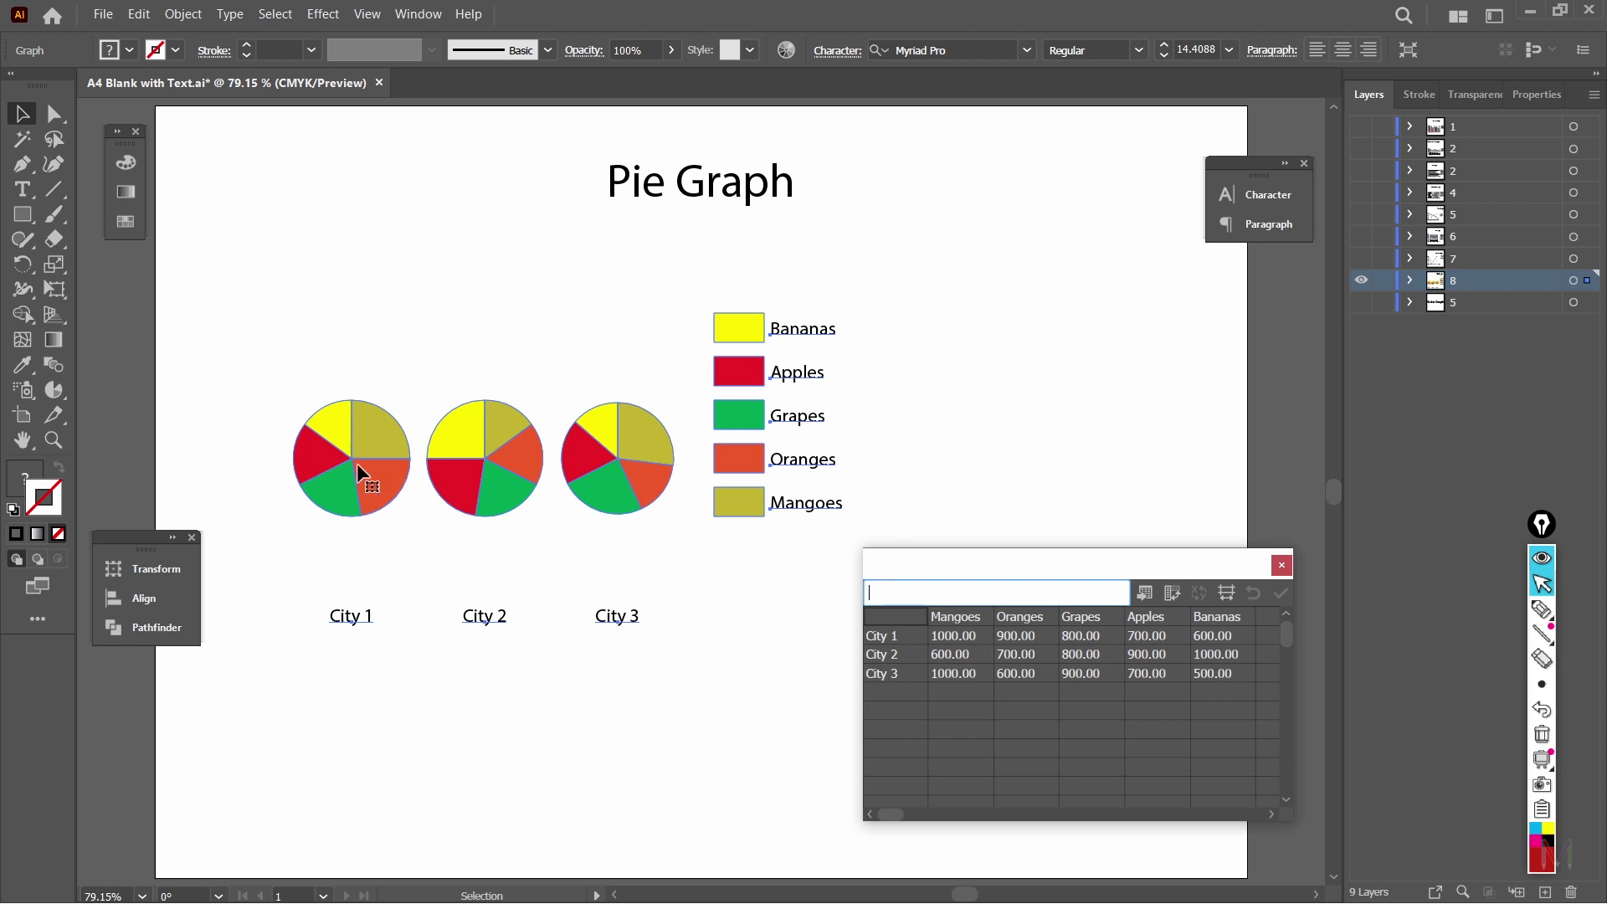
Step: Deselect the pie graph, hide its layer 8, and show and activate the Radar Graph layer
{"action": "left_click", "coordinate": [556, 318]}
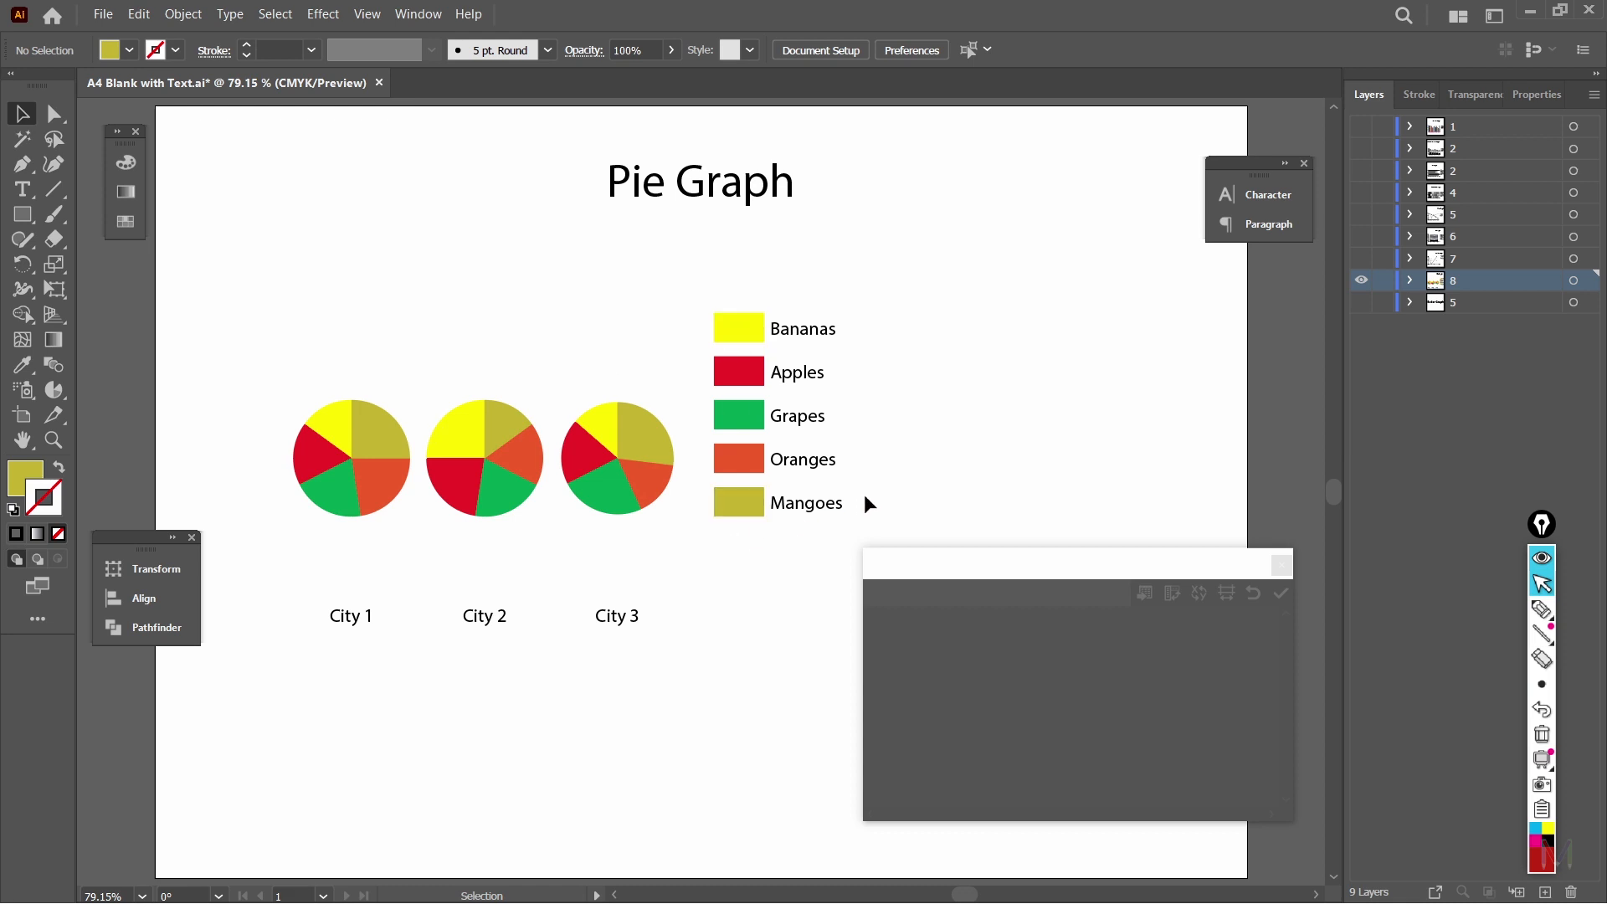
{"action": "left_click", "coordinate": [1362, 282]}
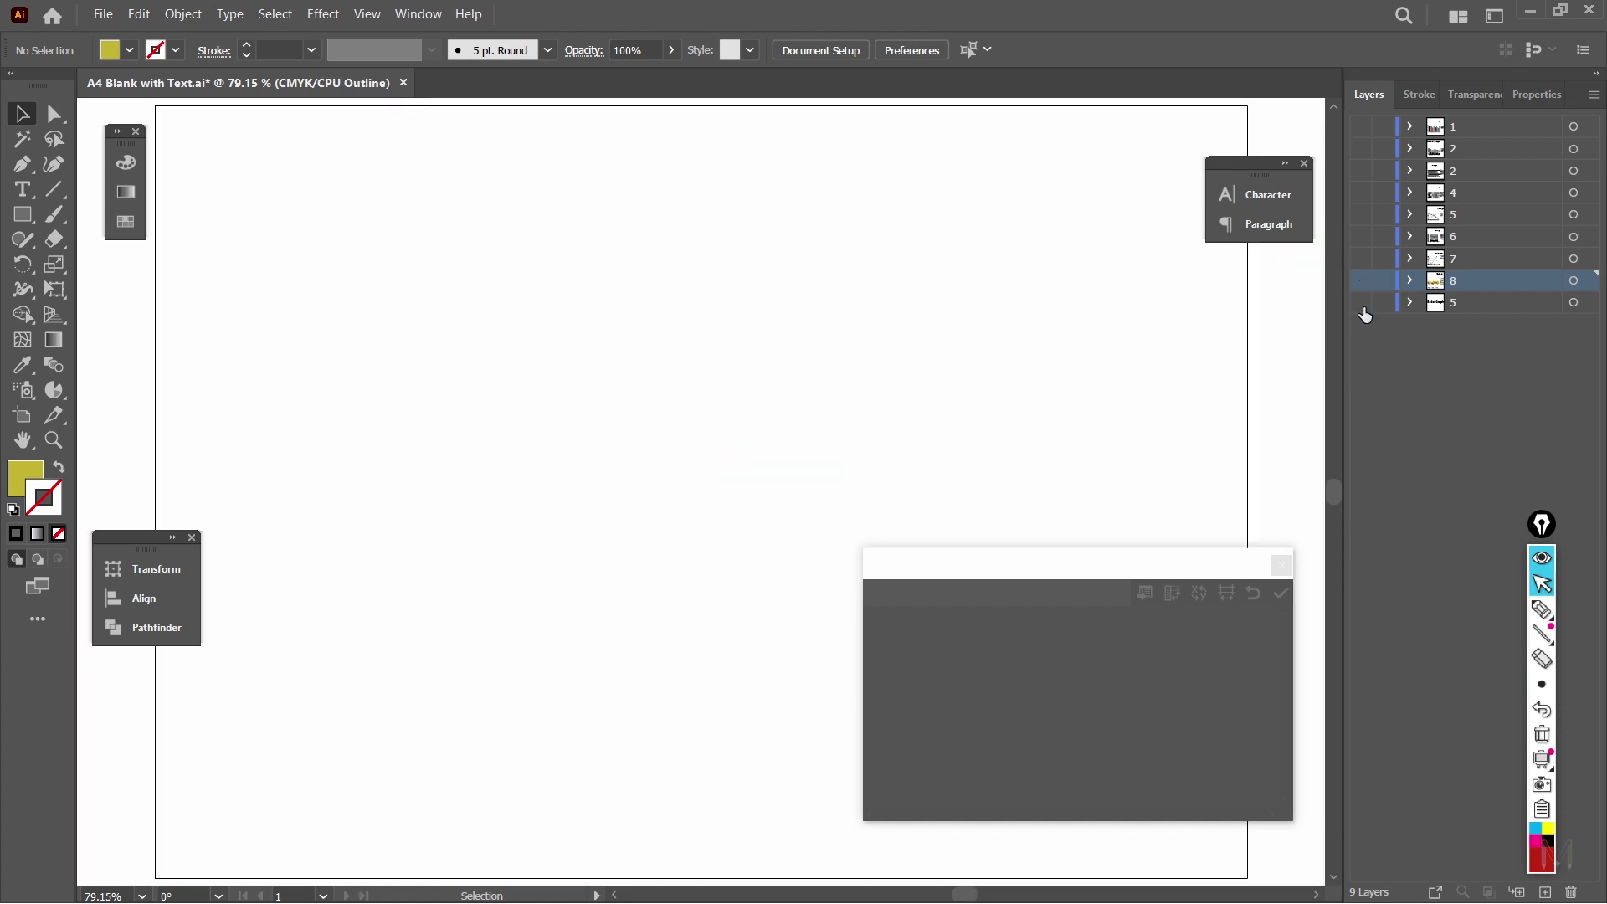
{"action": "left_click", "coordinate": [1361, 303]}
{"action": "left_click", "coordinate": [1475, 310]}
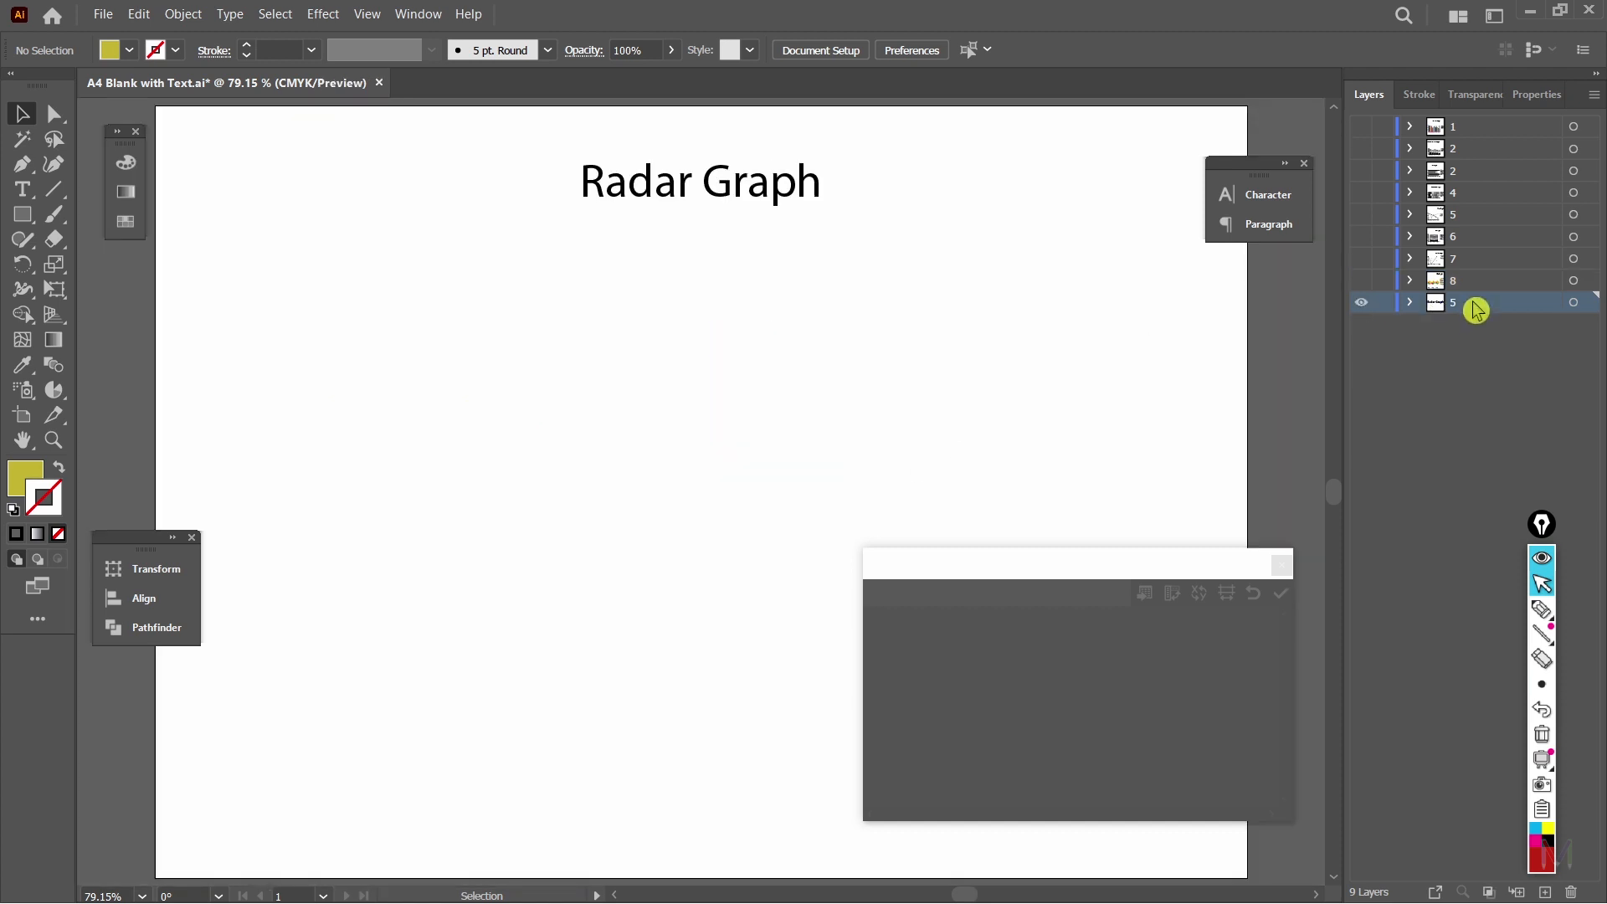
Step: Switch to Excel, copy the single-column Fruits table with its headings, and return to Illustrator
{"action": "key", "text": "alt+Tab"}
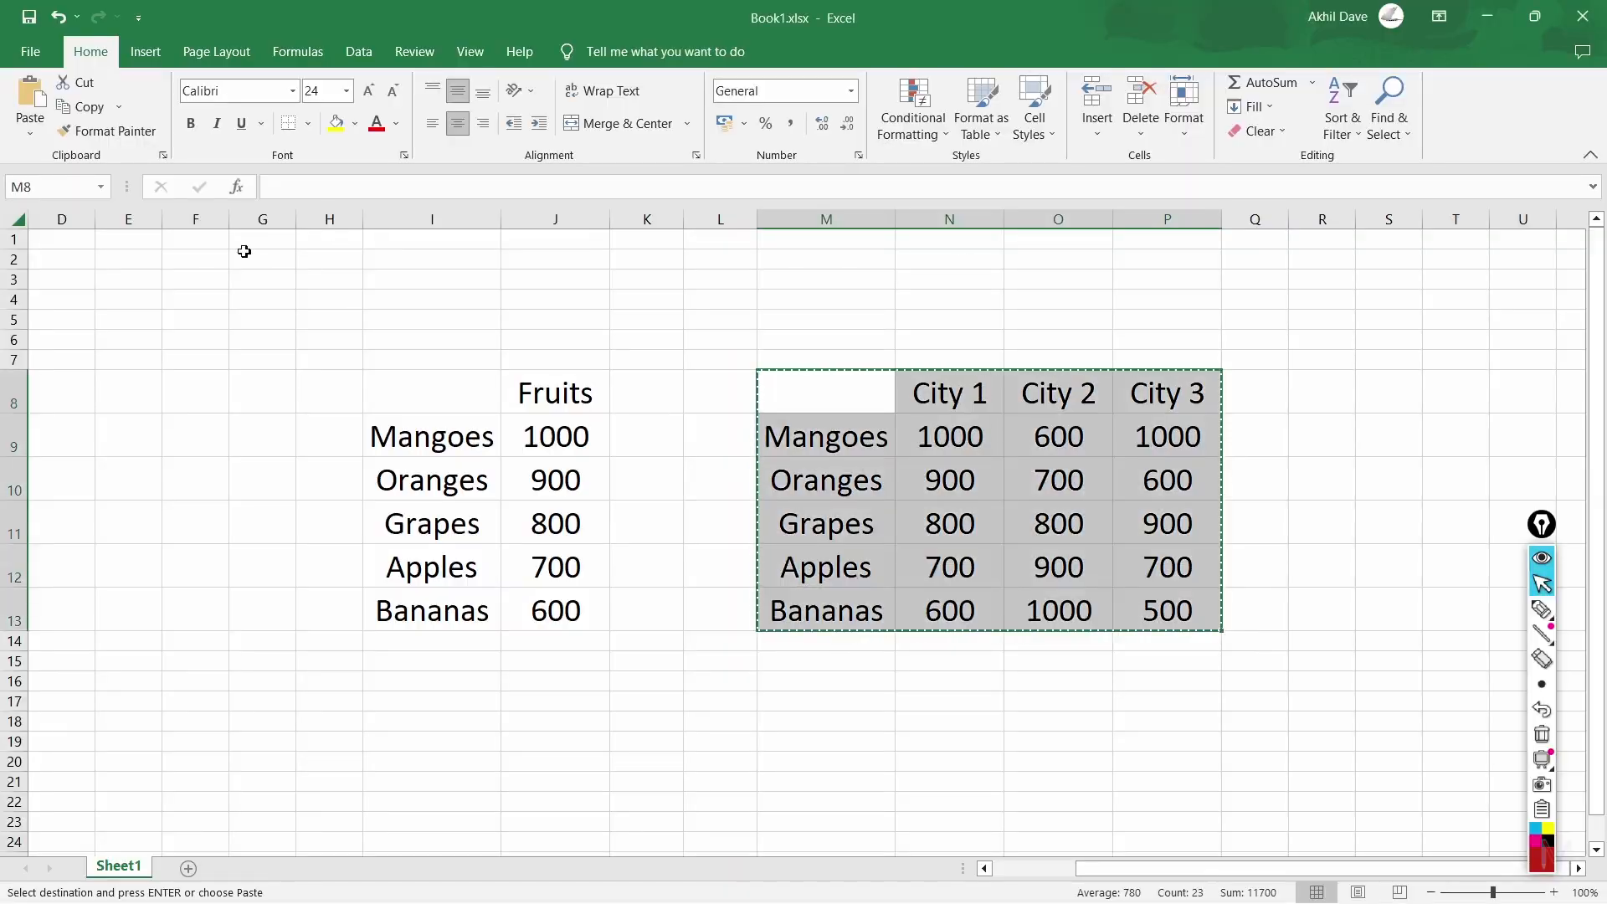
{"action": "left_click_drag", "start_coordinate": [485, 399], "coordinate": [539, 610]}
{"action": "key", "text": "ctrl+c"}
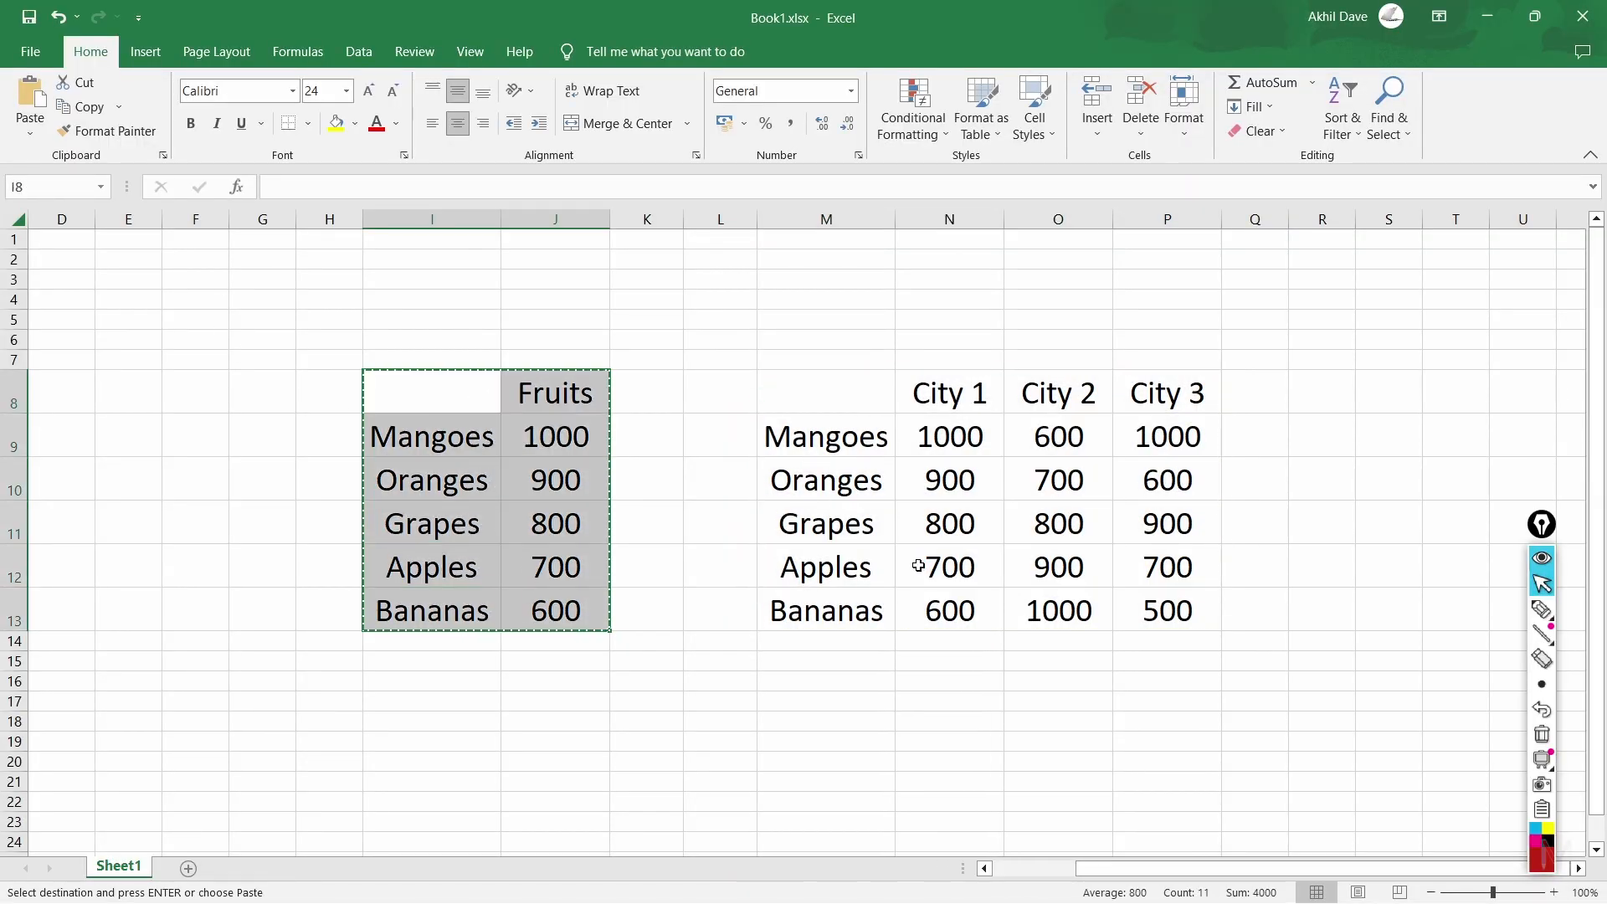
{"action": "key", "text": "alt+Tab"}
Step: Draw a radar graph below the Radar Graph title, fill it with the copied Fruits data, and apply it
{"action": "left_click_drag", "start_coordinate": [54, 390], "coordinate": [173, 600]}
{"action": "left_click_drag", "start_coordinate": [285, 298], "coordinate": [717, 623]}
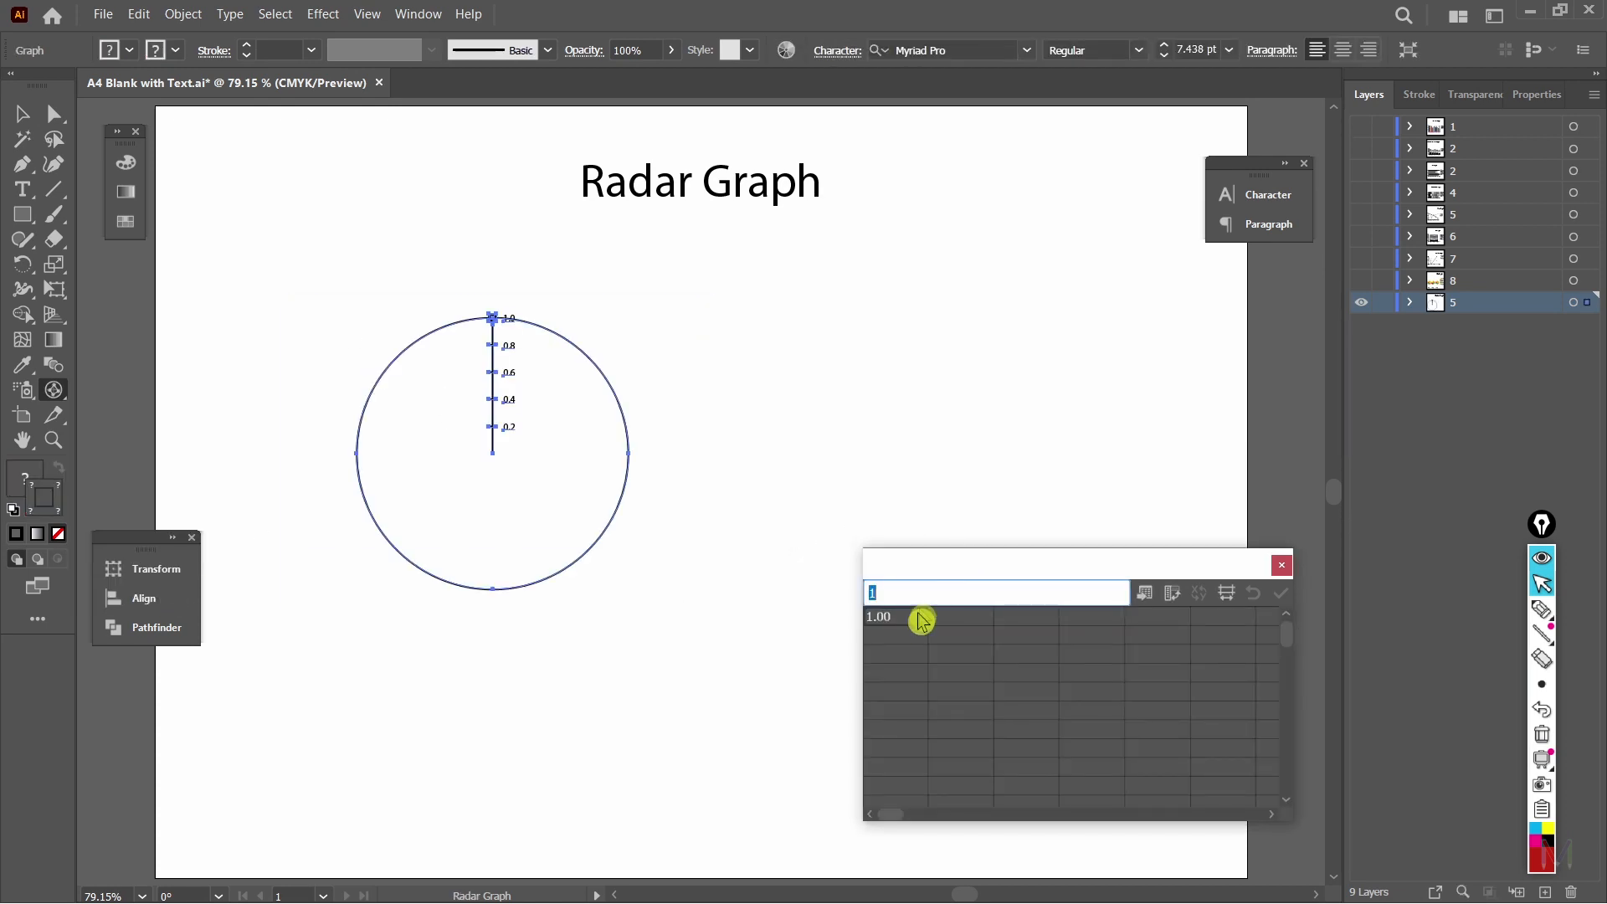
{"action": "key", "text": "ctrl+v"}
{"action": "left_click", "coordinate": [1292, 597]}
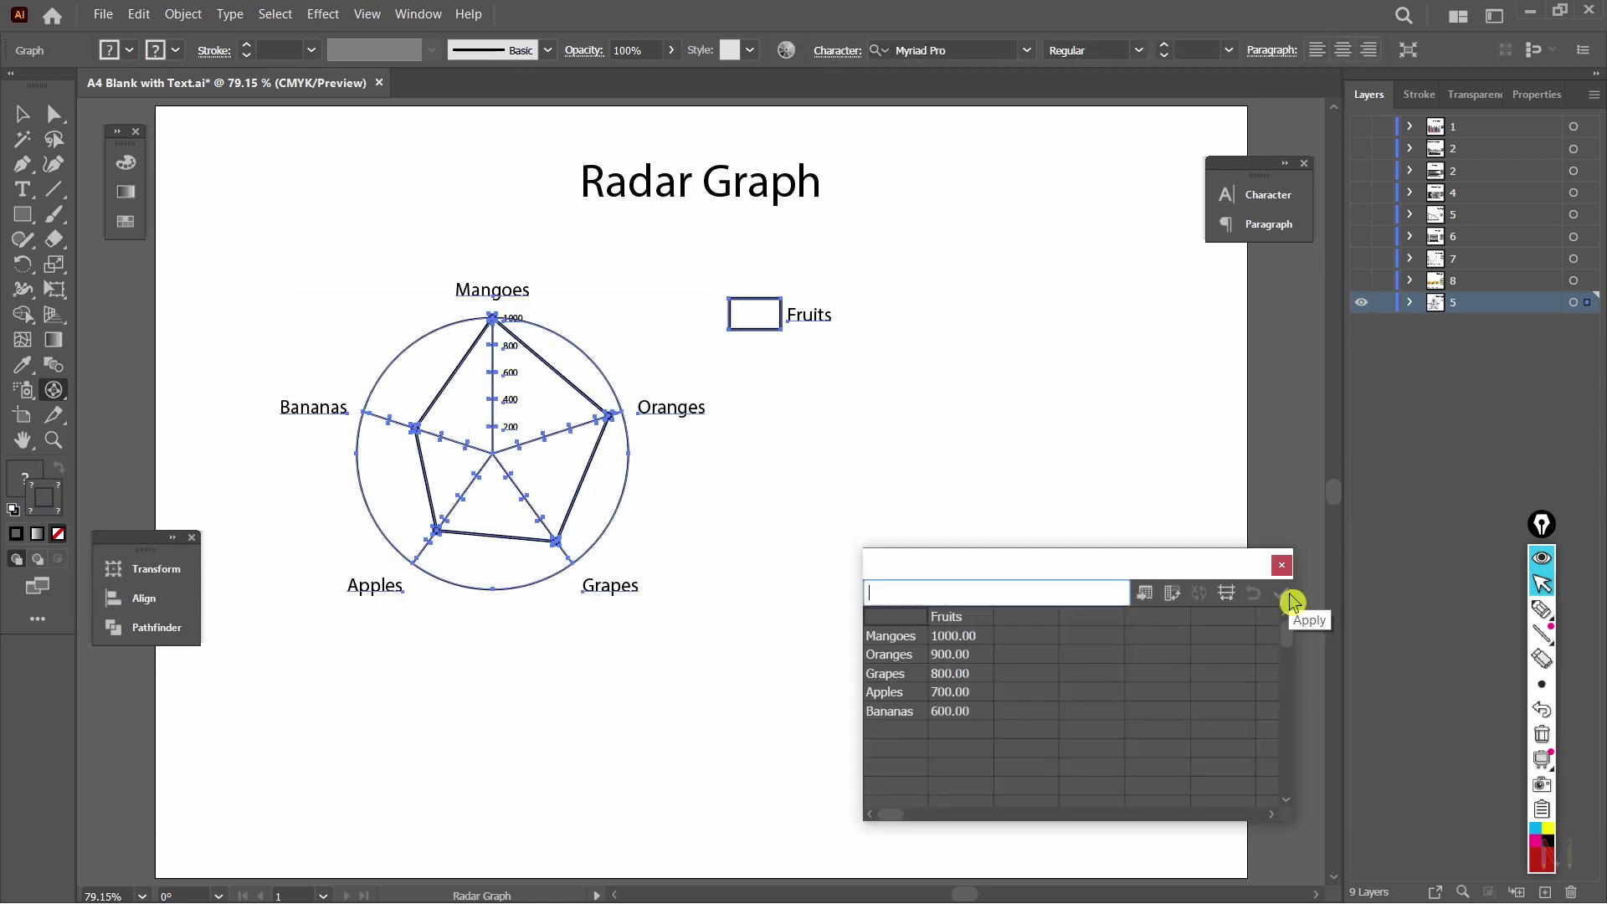
{"action": "key", "text": "v"}
{"action": "left_click", "coordinate": [916, 463]}
{"action": "key", "text": "ctrl+1"}
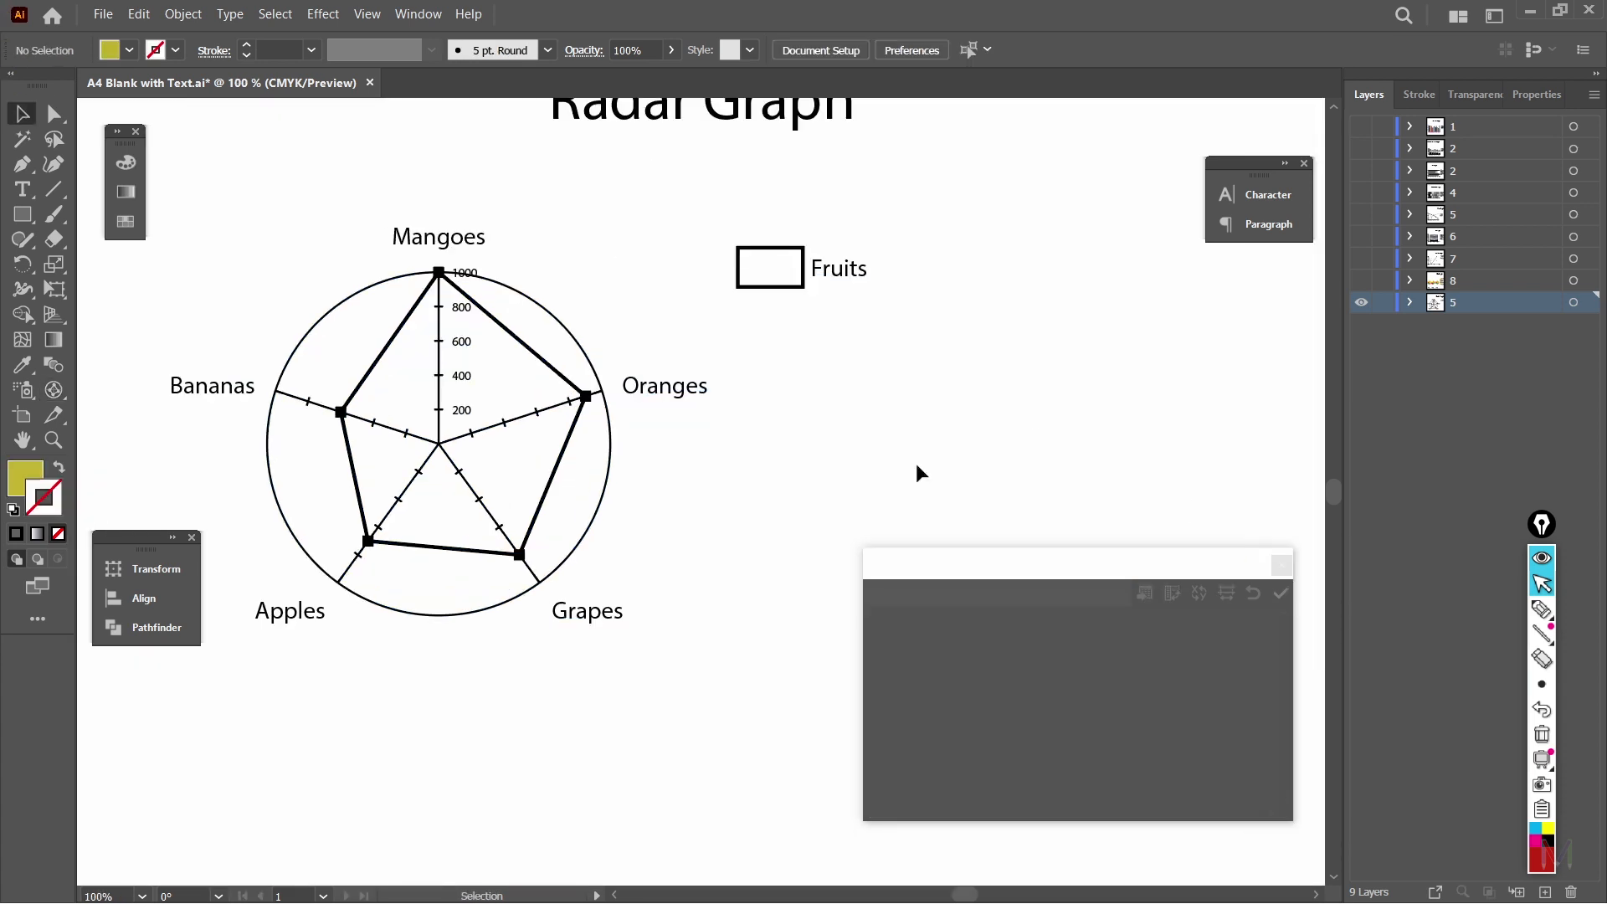
{"action": "left_click_drag", "start_coordinate": [832, 459], "coordinate": [863, 519]}
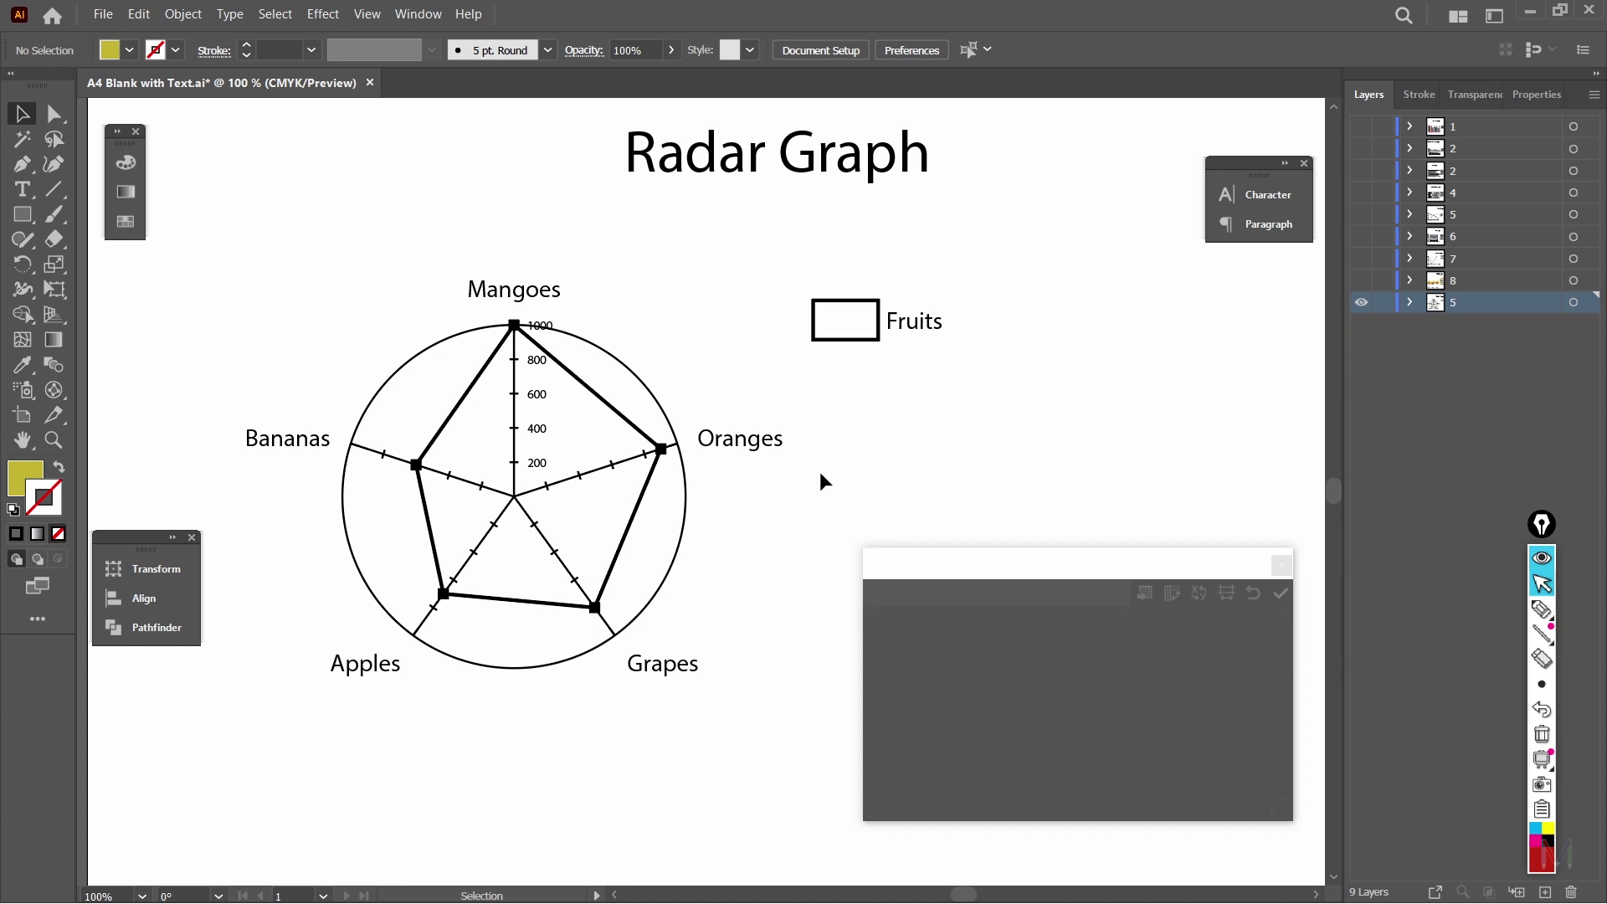
{"action": "left_click_drag", "start_coordinate": [932, 555], "coordinate": [930, 497]}
Step: Circle the radar graph's outer ring with the screen annotation pen and clear the mark
{"action": "mouse_move", "coordinate": [1542, 611]}
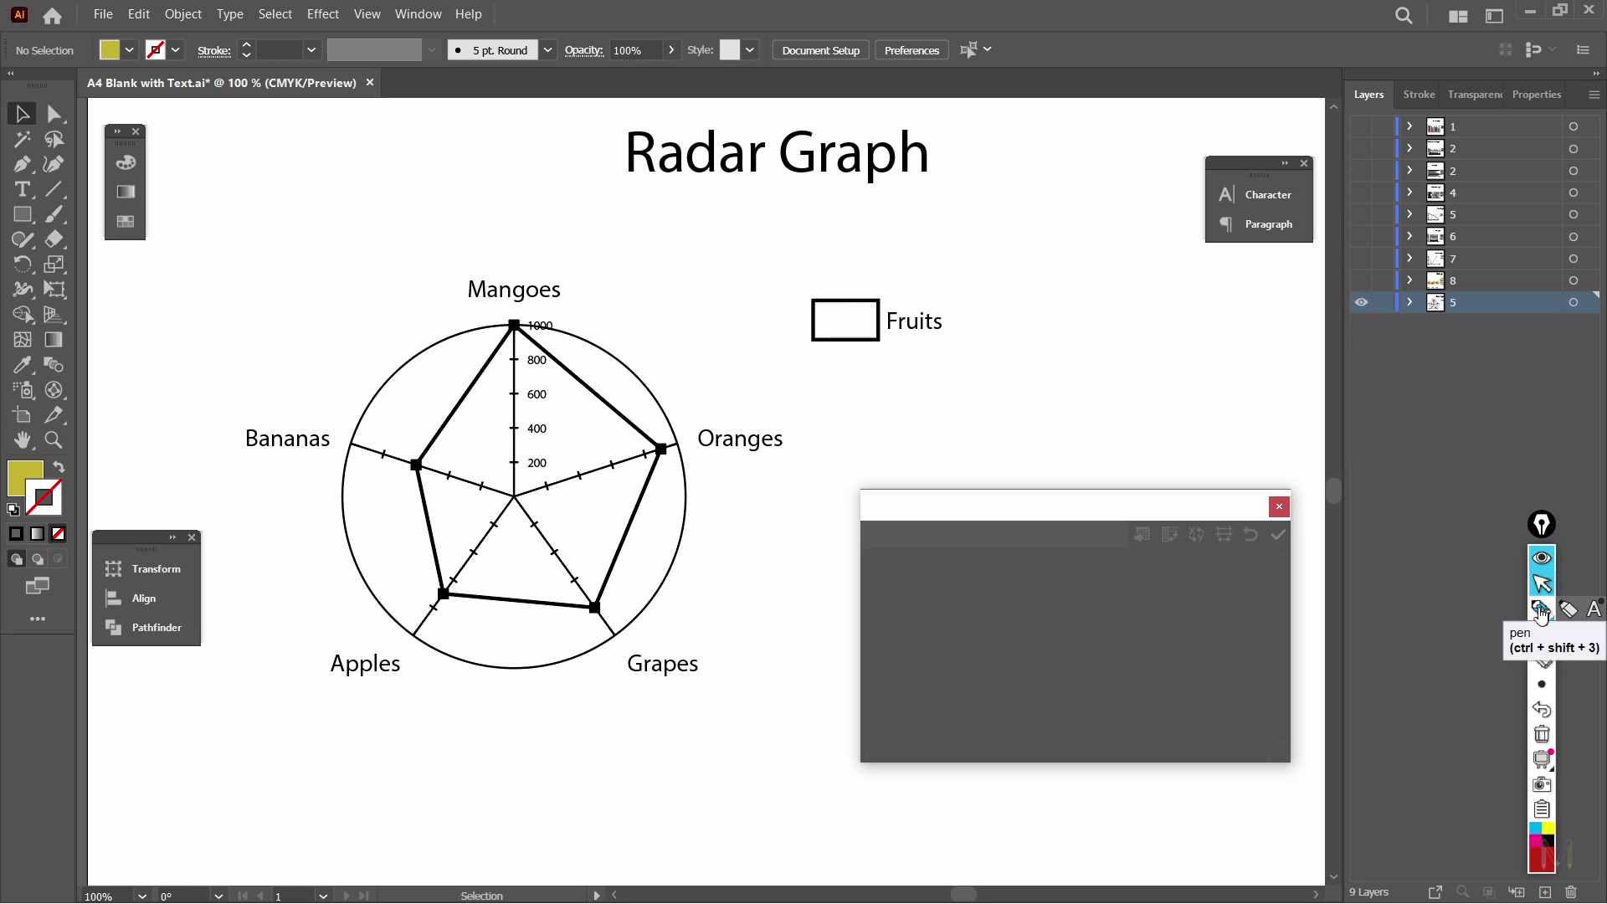
{"action": "left_click", "coordinate": [1543, 613]}
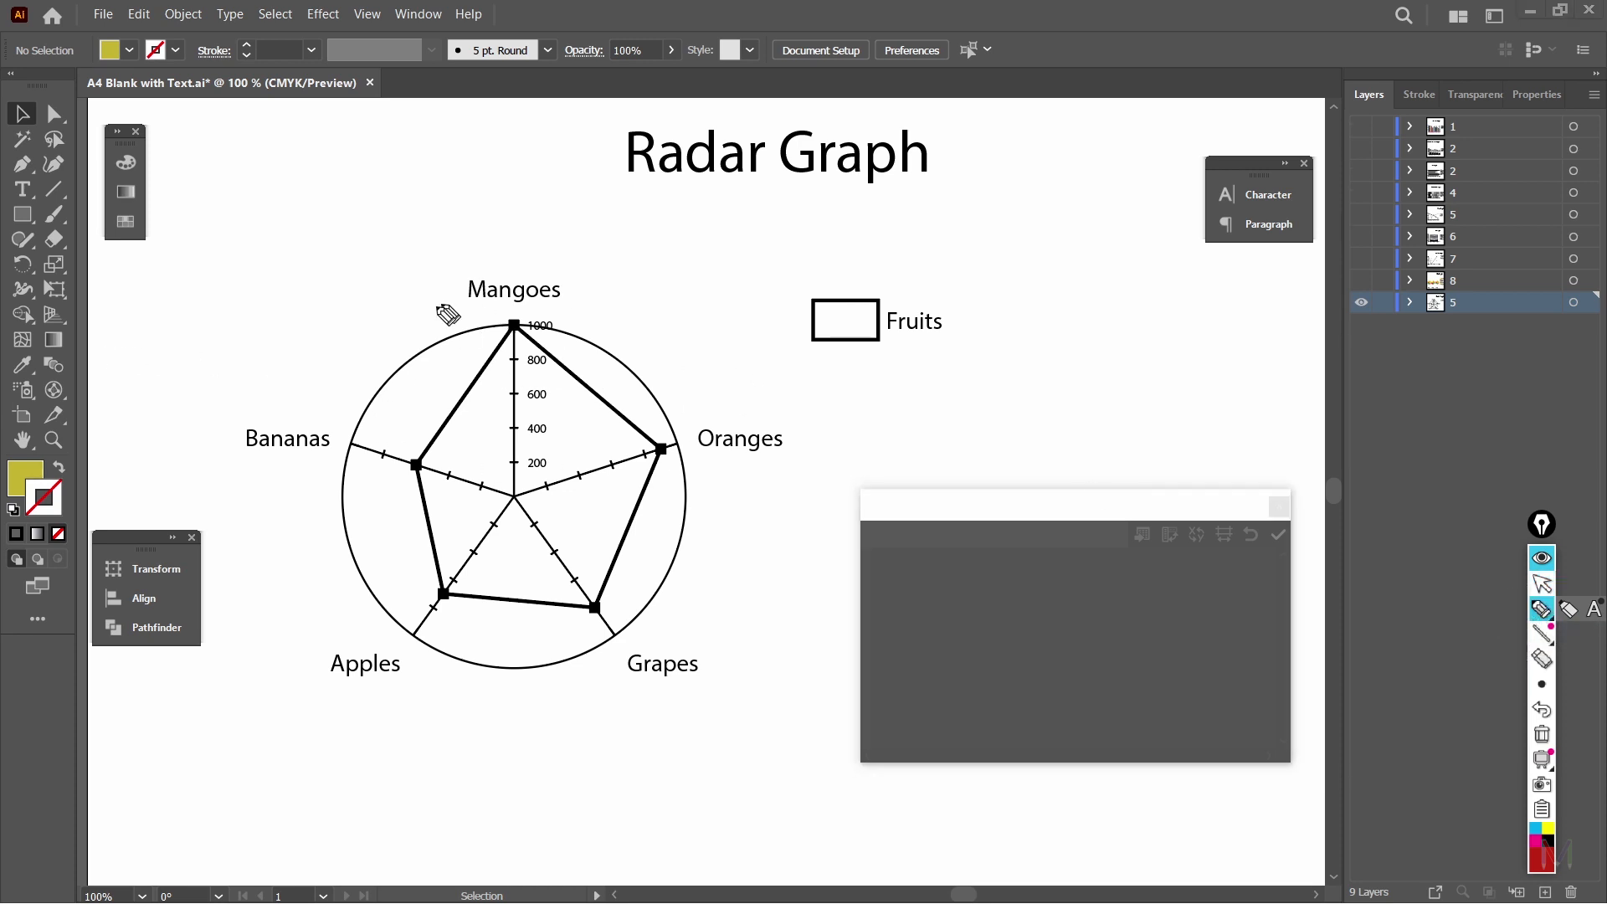
{"action": "mouse_move", "coordinate": [443, 318]}
{"action": "left_mouse_down"}
{"action": "mouse_move", "coordinate": [359, 374]}
{"action": "mouse_move", "coordinate": [322, 477]}
{"action": "mouse_move", "coordinate": [323, 554]}
{"action": "mouse_move", "coordinate": [401, 663]}
{"action": "mouse_move", "coordinate": [529, 694]}
{"action": "mouse_move", "coordinate": [597, 676]}
{"action": "mouse_move", "coordinate": [707, 571]}
{"action": "mouse_move", "coordinate": [709, 424]}
{"action": "mouse_move", "coordinate": [621, 333]}
{"action": "mouse_move", "coordinate": [443, 322]}
{"action": "left_mouse_up"}
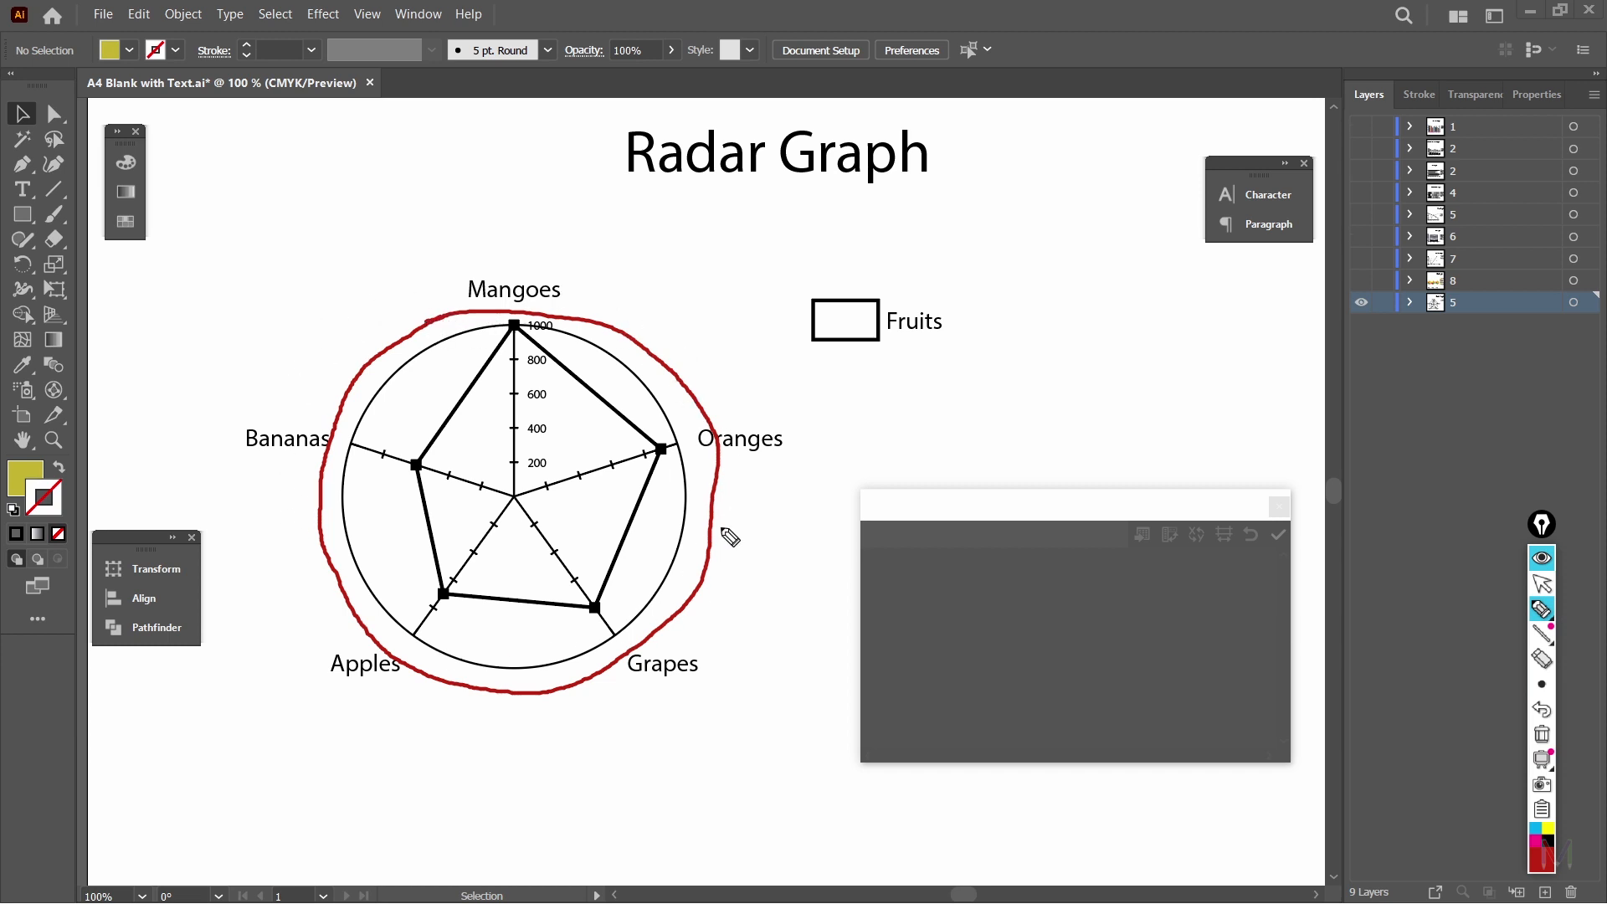
{"action": "key", "text": "ctrl+shift+7"}
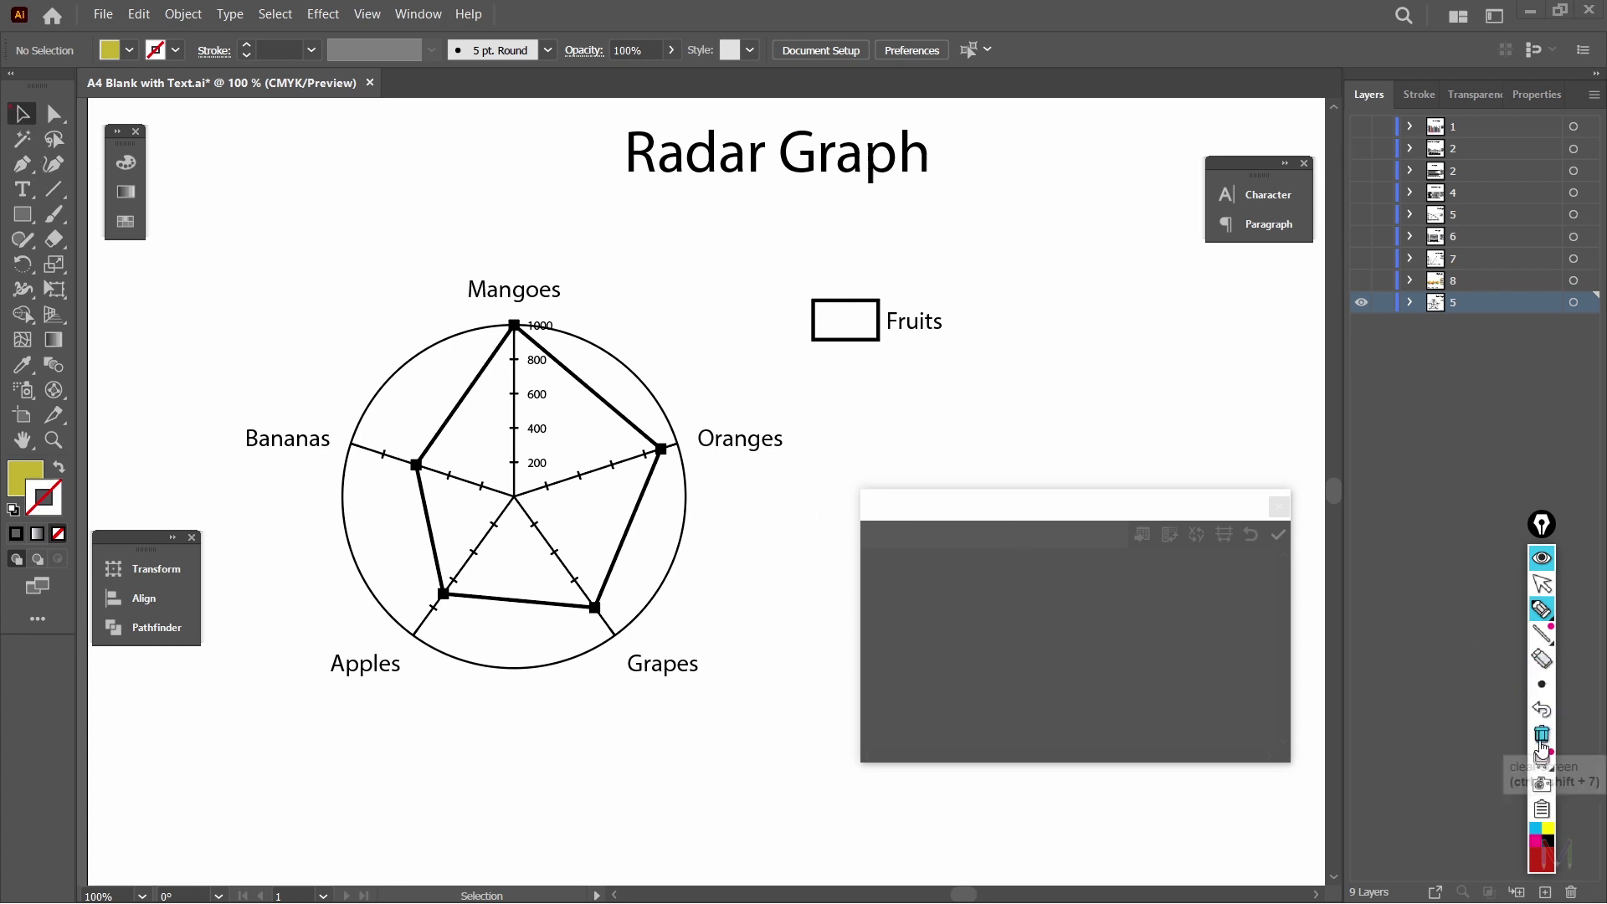
{"action": "left_click", "coordinate": [1539, 588]}
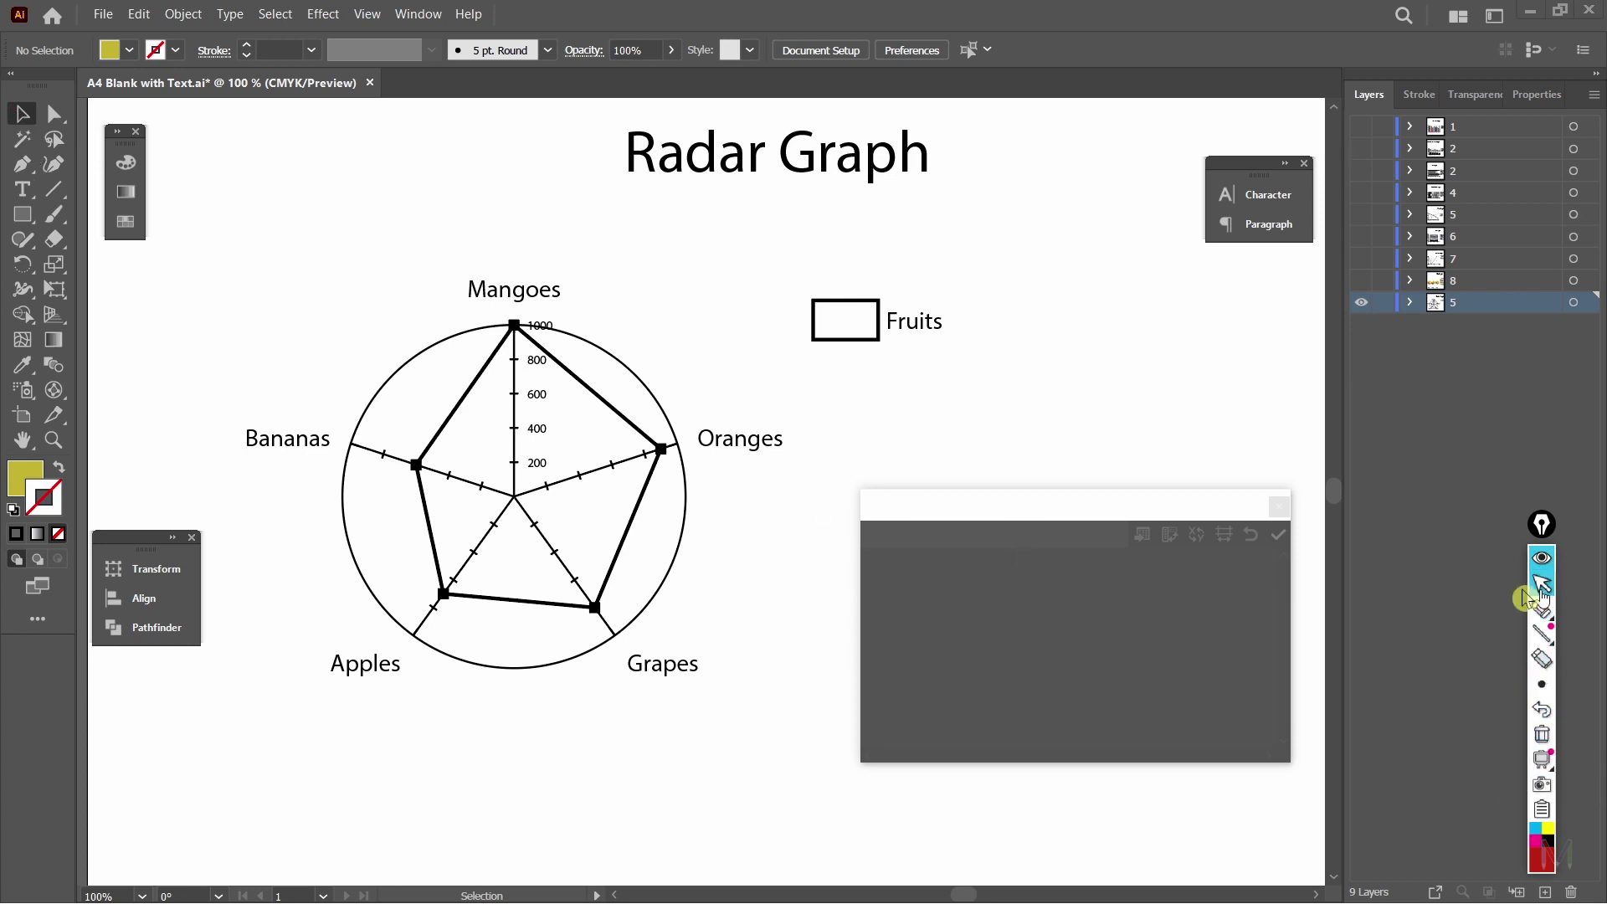
Step: Select the radar graph, circle its Mangoes and Bananas points with the annotation pen, and clear the marks
{"action": "left_click", "coordinate": [486, 368]}
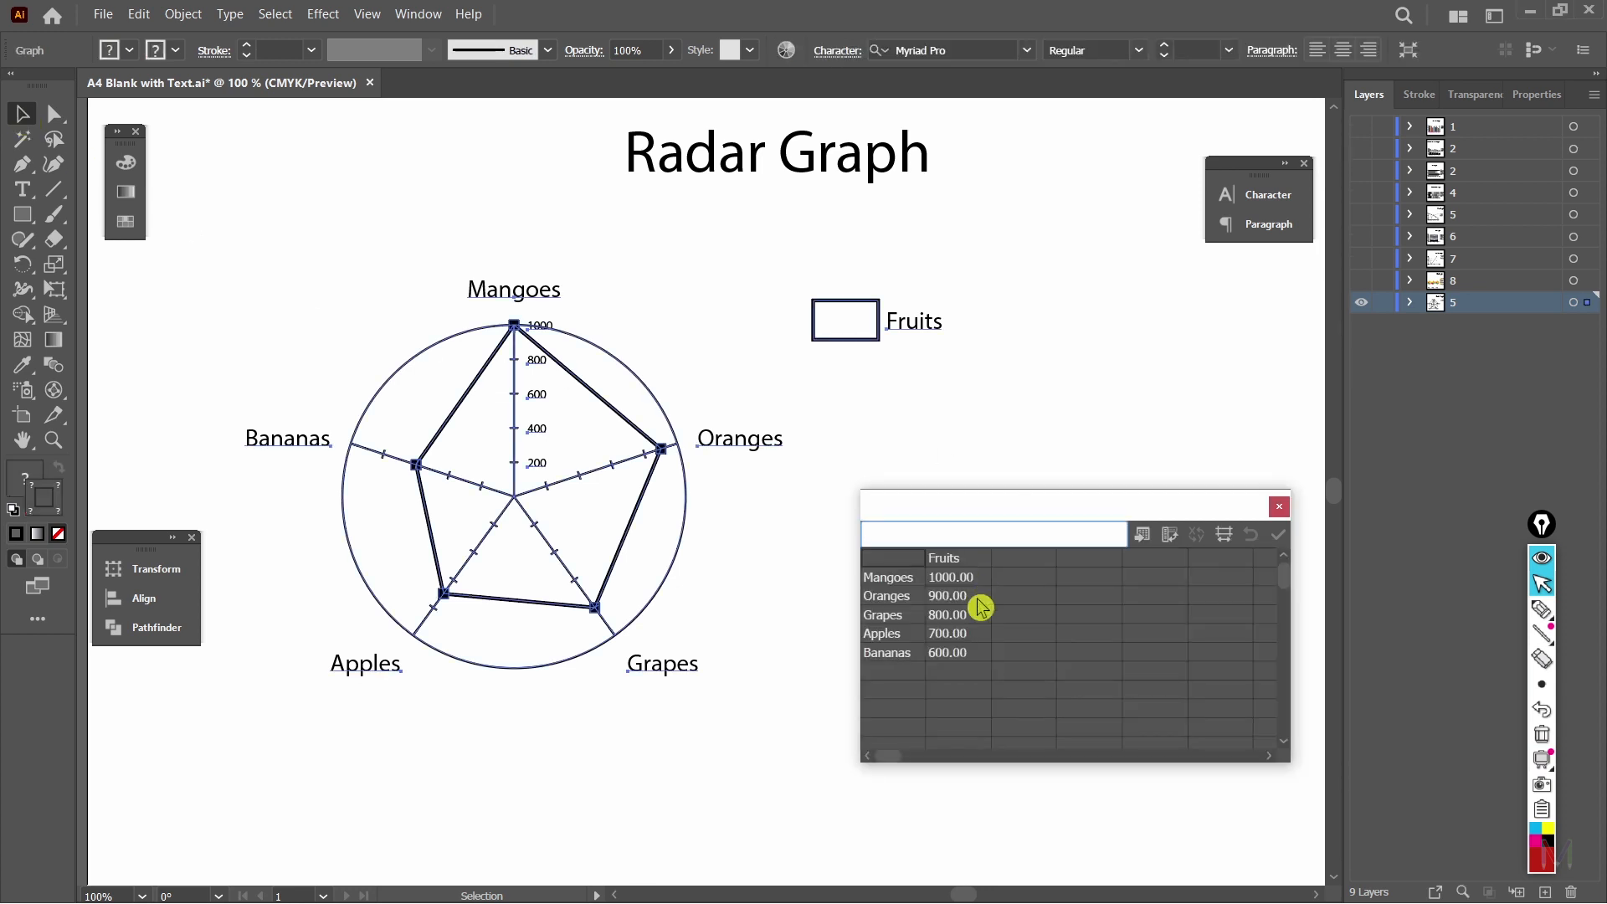
{"action": "left_click", "coordinate": [962, 579]}
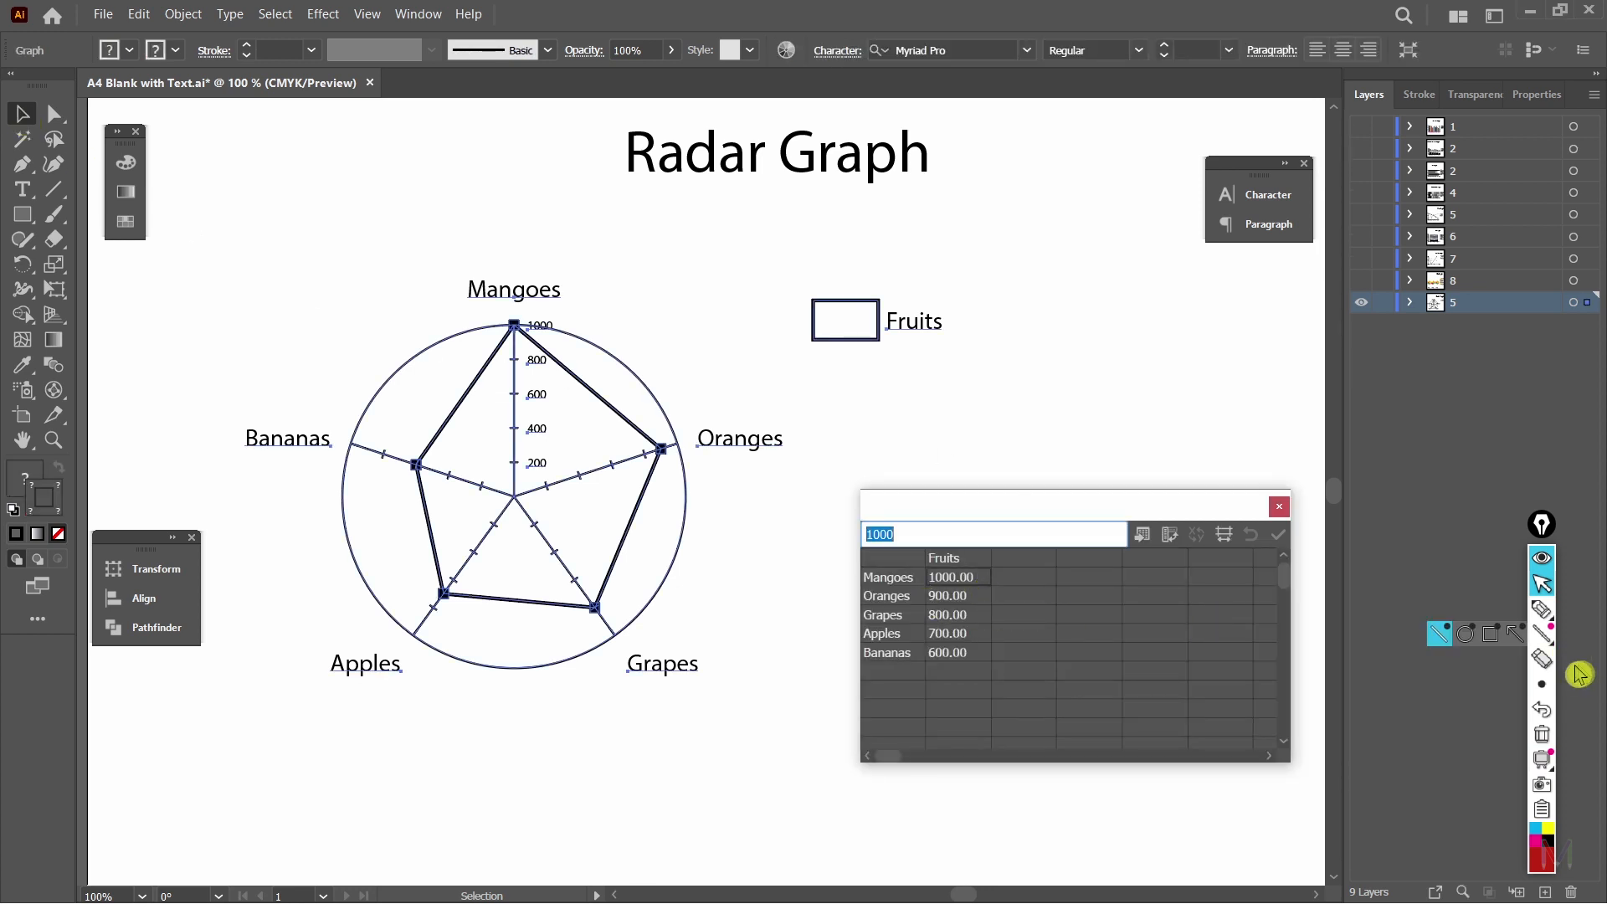
{"action": "left_click", "coordinate": [1542, 608]}
{"action": "mouse_move", "coordinate": [516, 306]}
{"action": "left_mouse_down"}
{"action": "mouse_move", "coordinate": [512, 356]}
{"action": "mouse_move", "coordinate": [547, 351]}
{"action": "mouse_move", "coordinate": [527, 315]}
{"action": "left_mouse_up"}
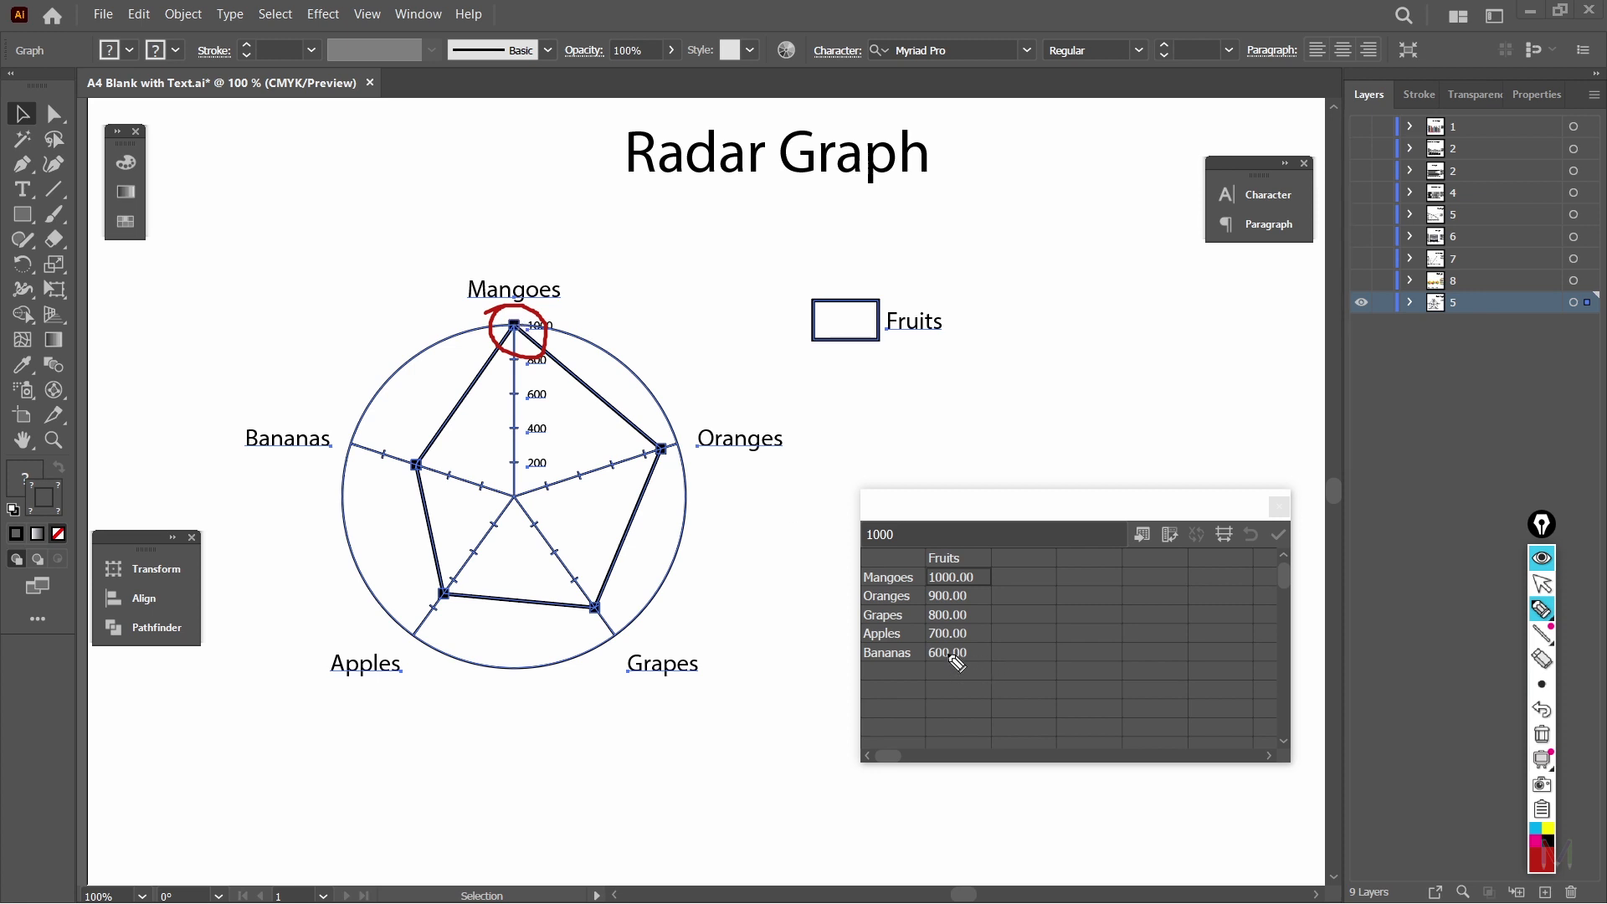
{"action": "mouse_move", "coordinate": [418, 443]}
{"action": "left_mouse_down"}
{"action": "mouse_move", "coordinate": [393, 470]}
{"action": "mouse_move", "coordinate": [416, 491]}
{"action": "mouse_move", "coordinate": [440, 481]}
{"action": "mouse_move", "coordinate": [412, 438]}
{"action": "left_mouse_up"}
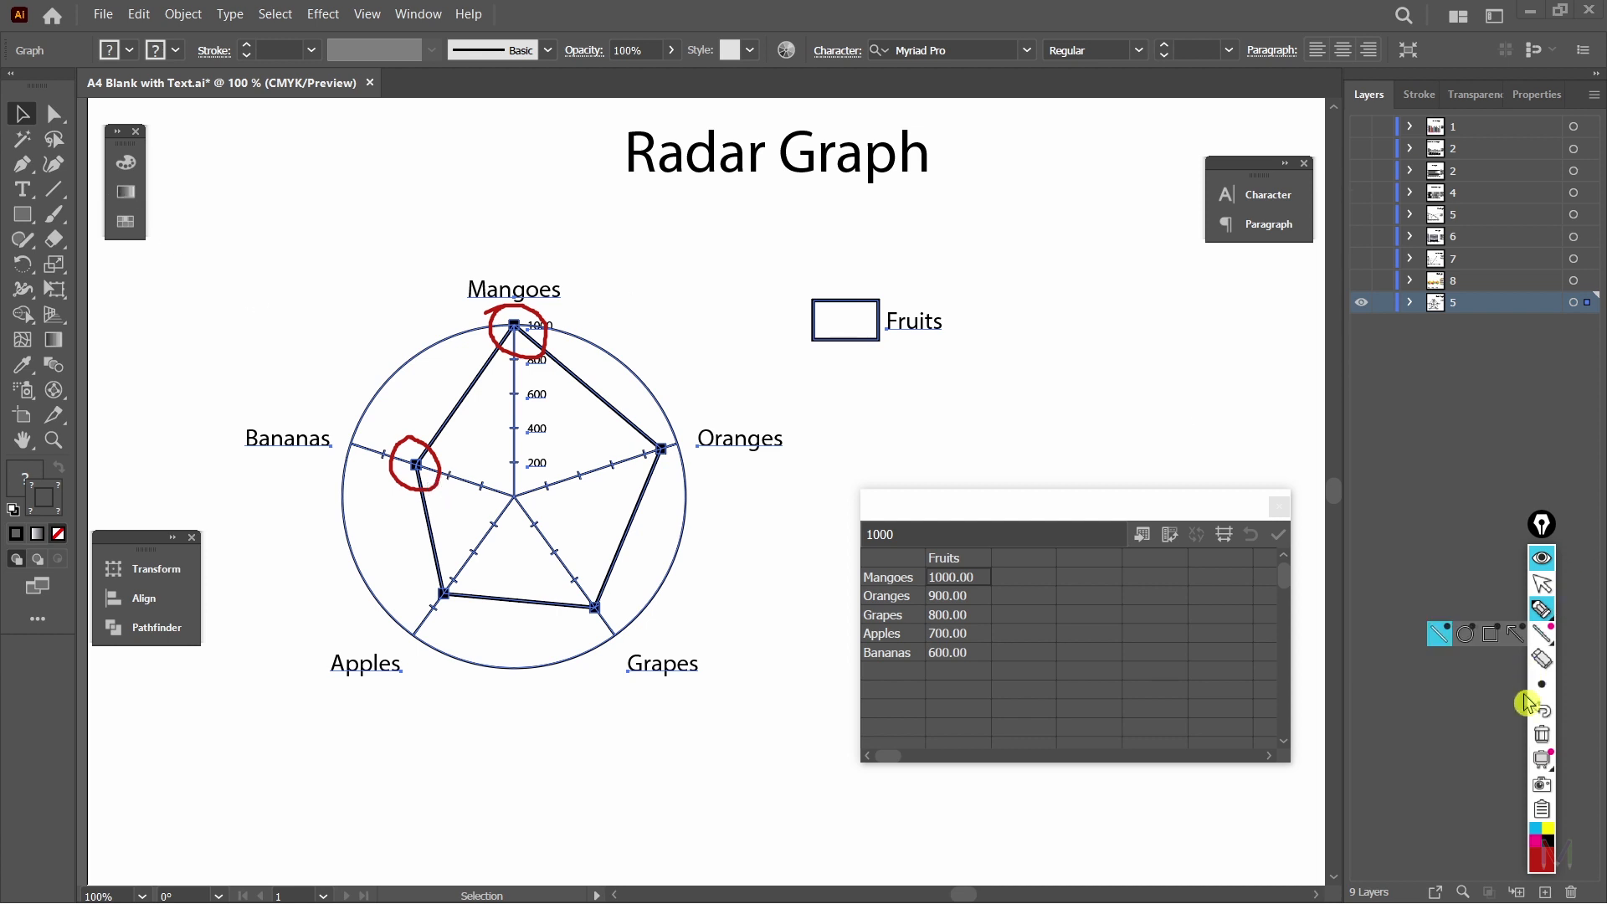
{"action": "left_click", "coordinate": [1544, 735]}
{"action": "left_click", "coordinate": [1542, 584]}
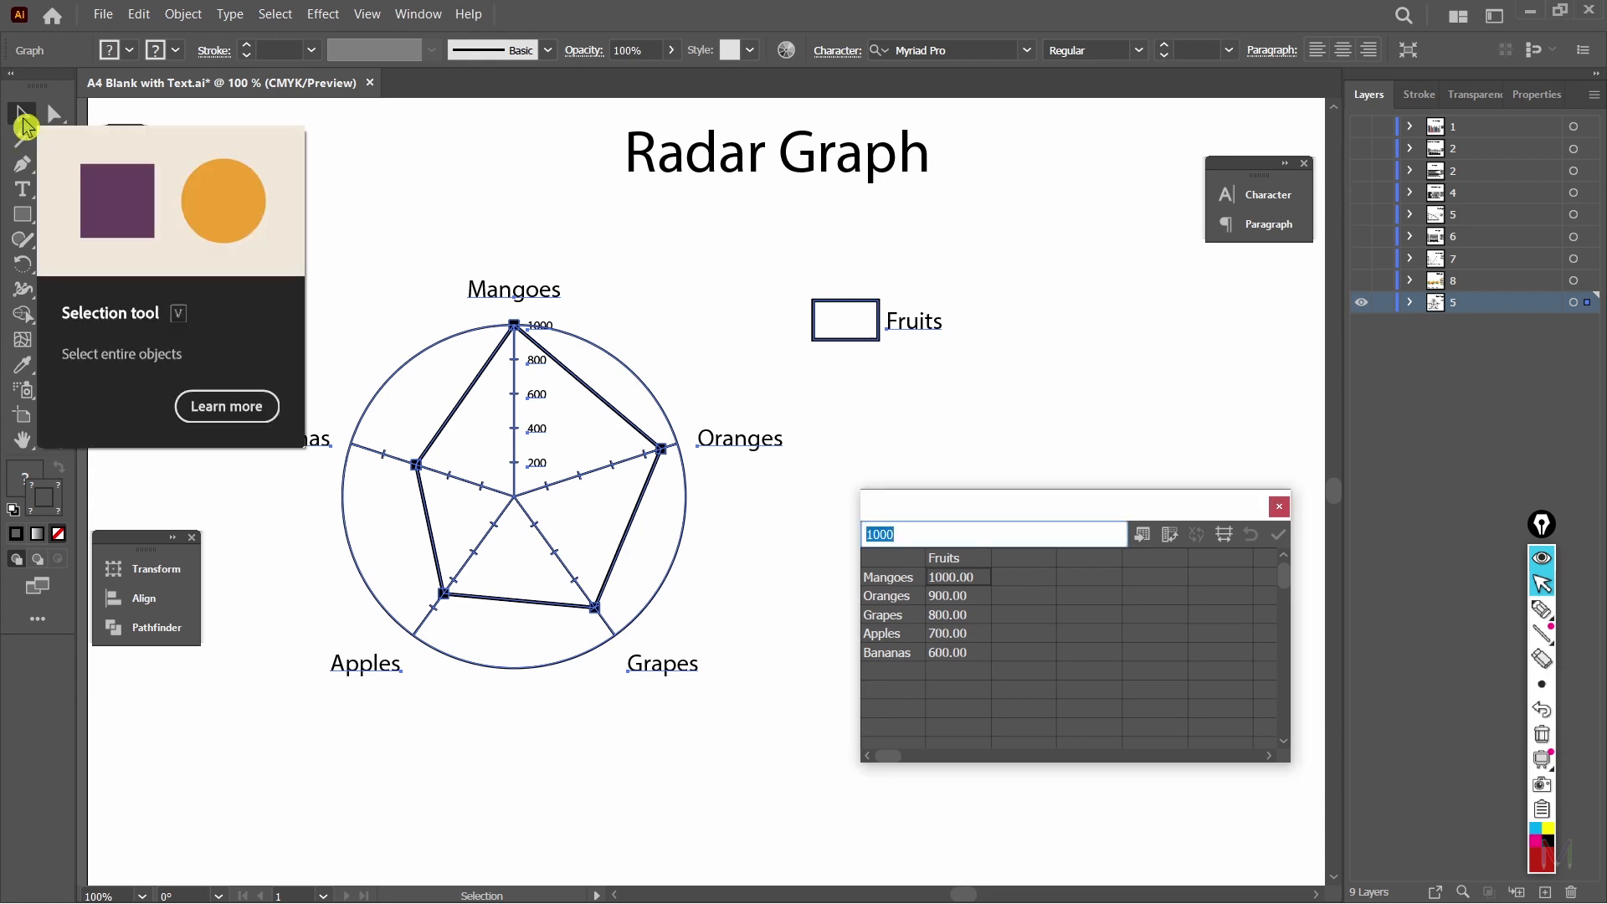
Step: Switch to Excel, copy the City 1 to City 3 fruit table with its headings, and return to Illustrator
{"action": "key", "text": "alt+Tab"}
{"action": "key", "text": "Tab"}
{"action": "key", "text": "Tab"}
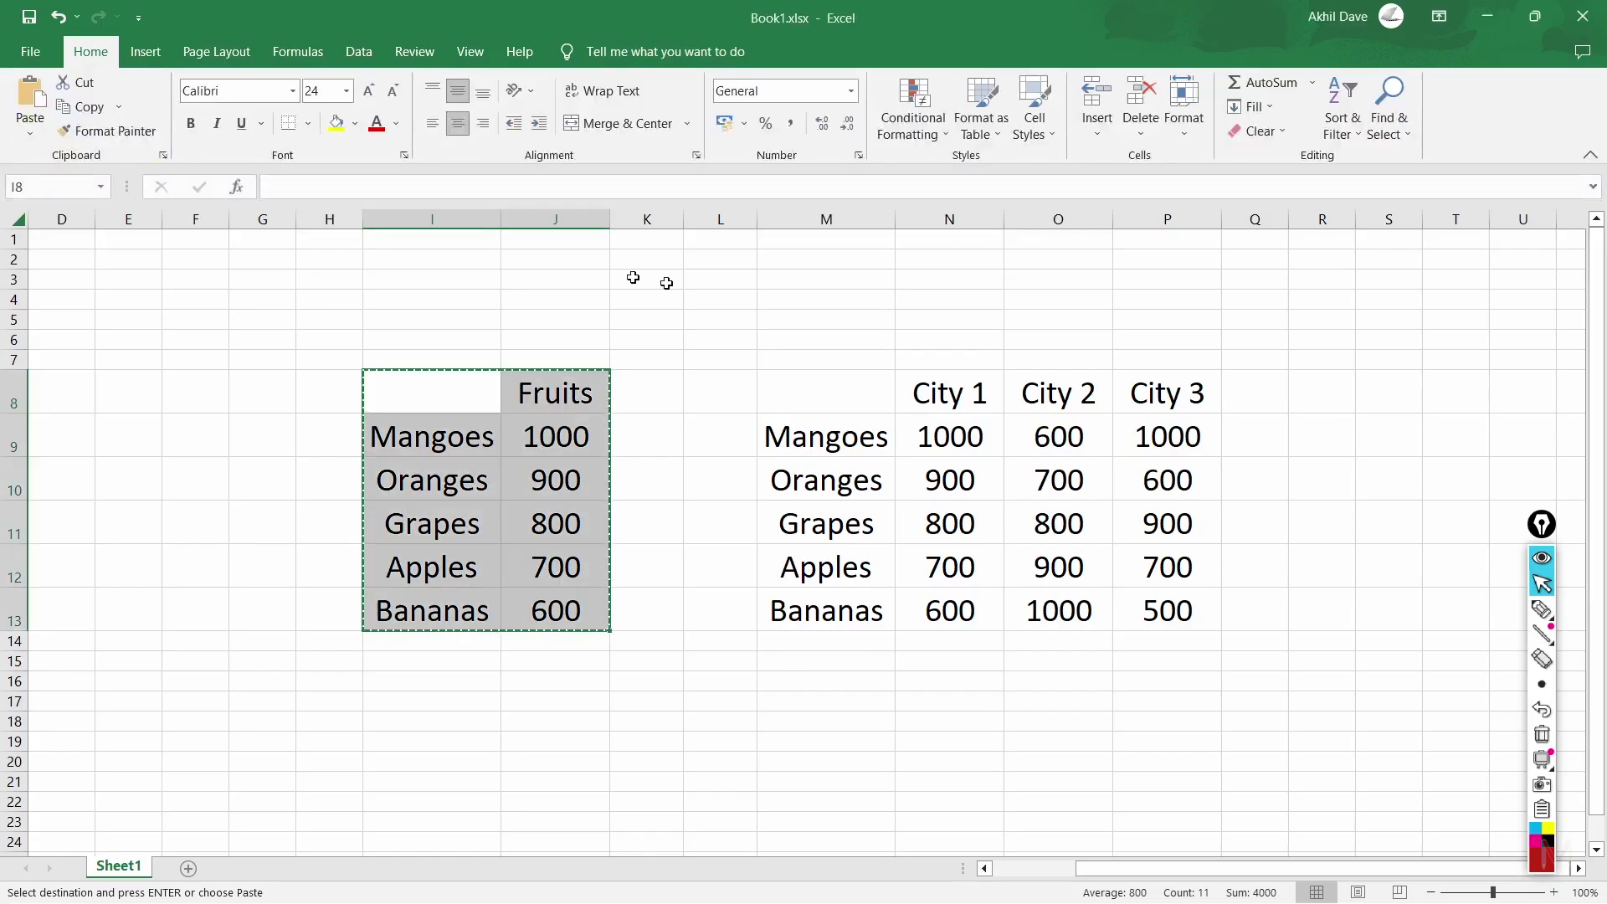
{"action": "left_click_drag", "start_coordinate": [807, 401], "coordinate": [1134, 616]}
{"action": "key", "text": "ctrl+c"}
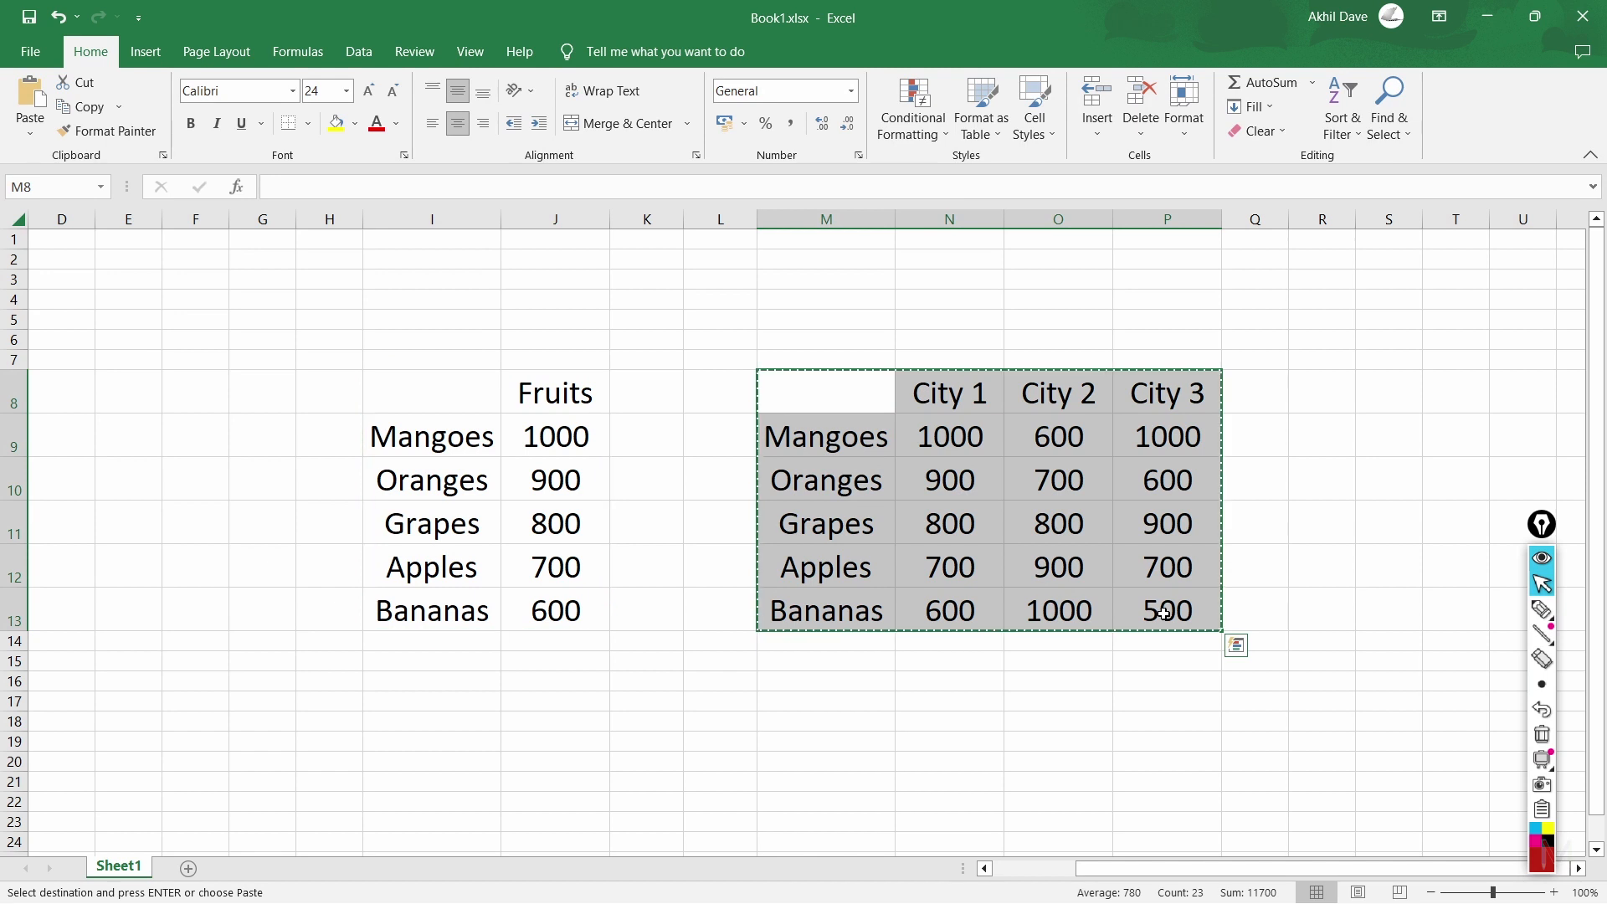
{"action": "key", "text": "alt+Tab"}
Step: Replace the radar graph's Fruits data with the copied three-city table, apply it, and deselect the graph
{"action": "left_click_drag", "start_coordinate": [894, 558], "coordinate": [968, 667]}
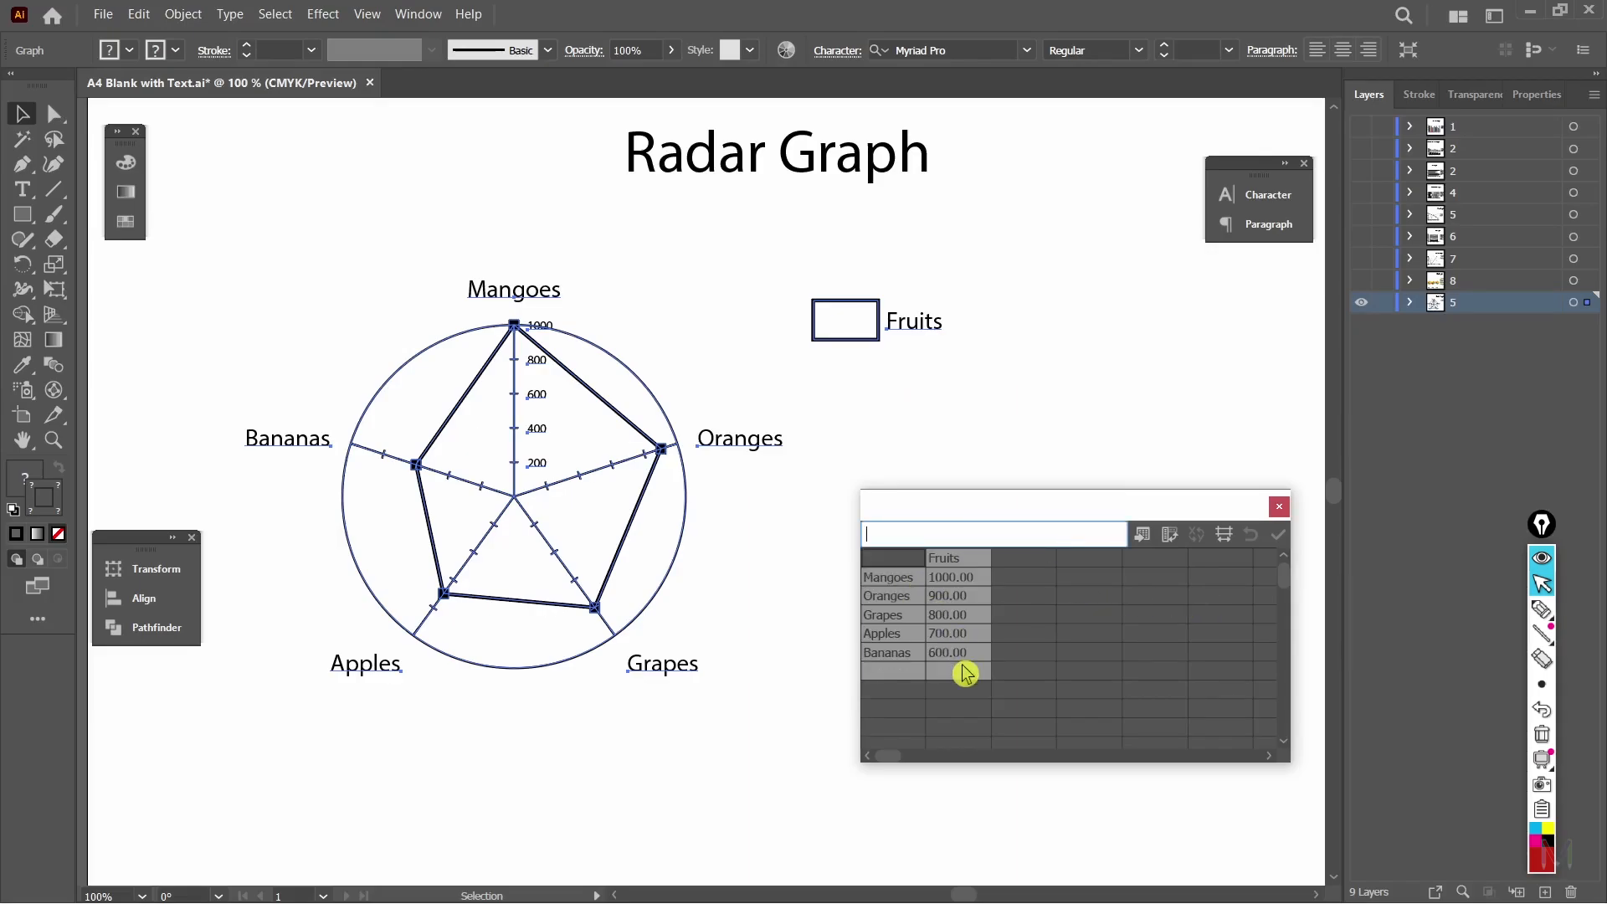
{"action": "key", "text": "Delete"}
{"action": "left_click", "coordinate": [899, 561]}
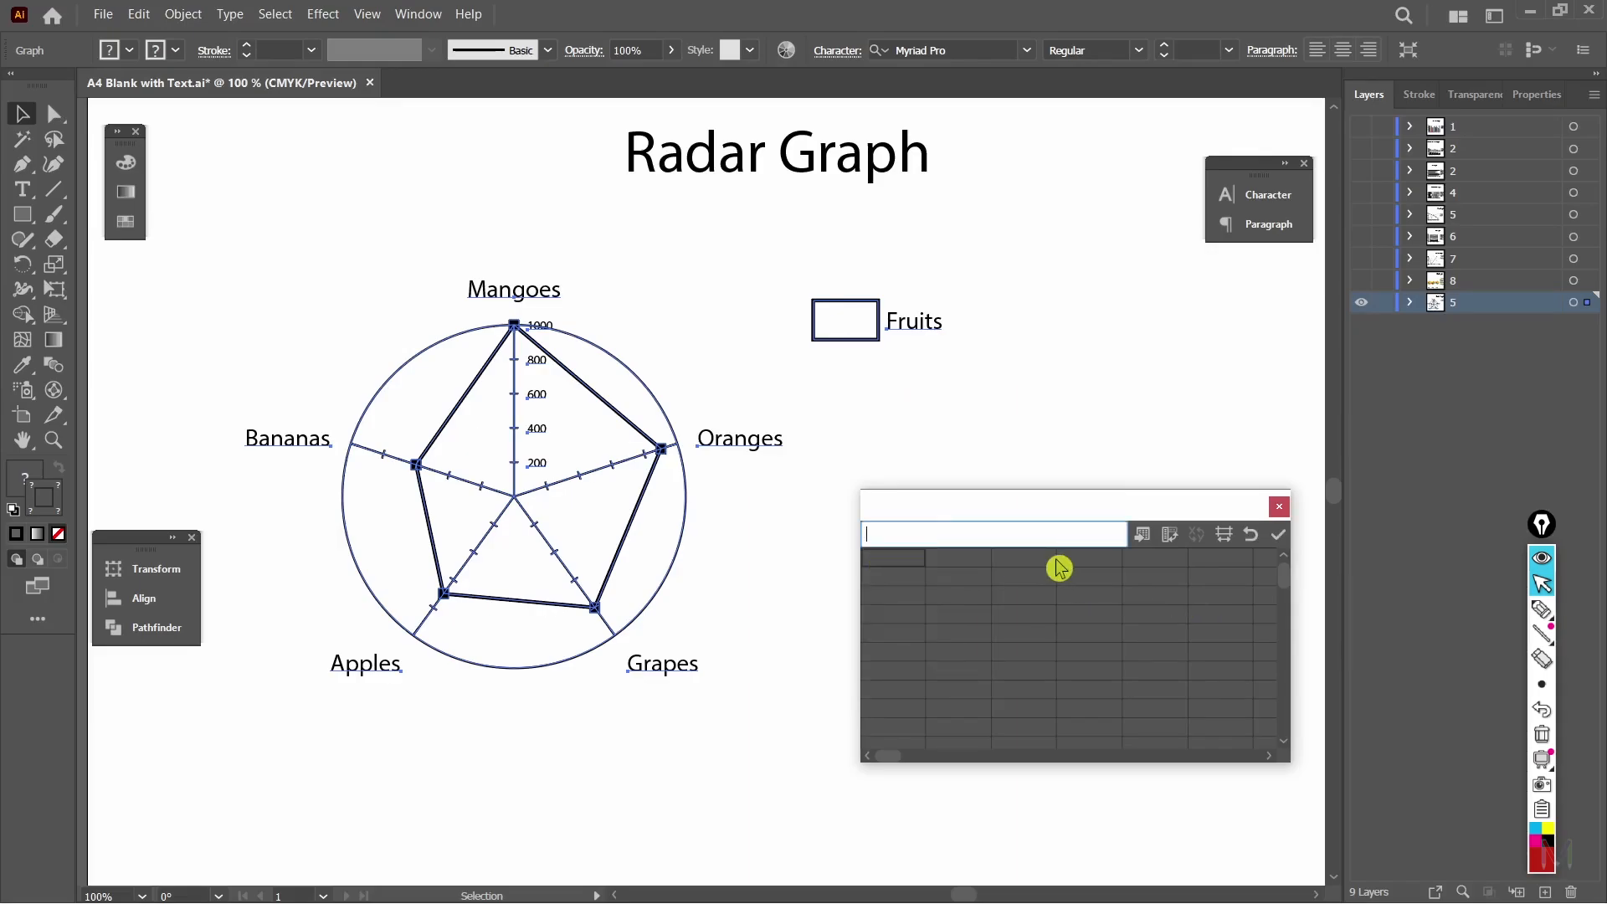
{"action": "key", "text": "ctrl+v"}
{"action": "left_click", "coordinate": [1278, 535]}
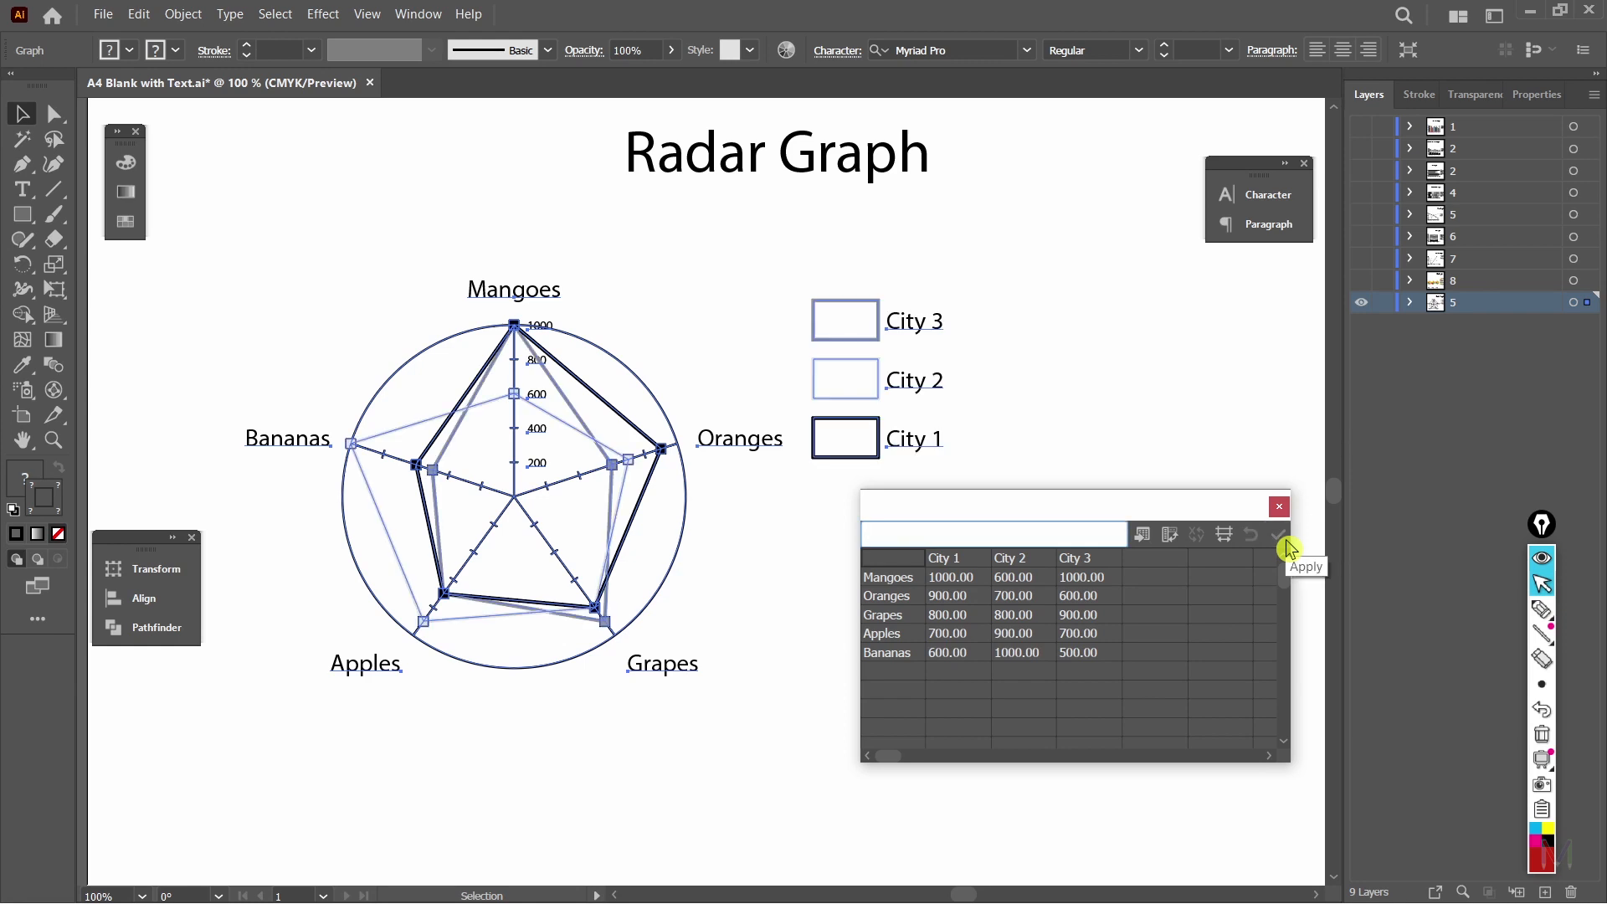
{"action": "left_click", "coordinate": [797, 542]}
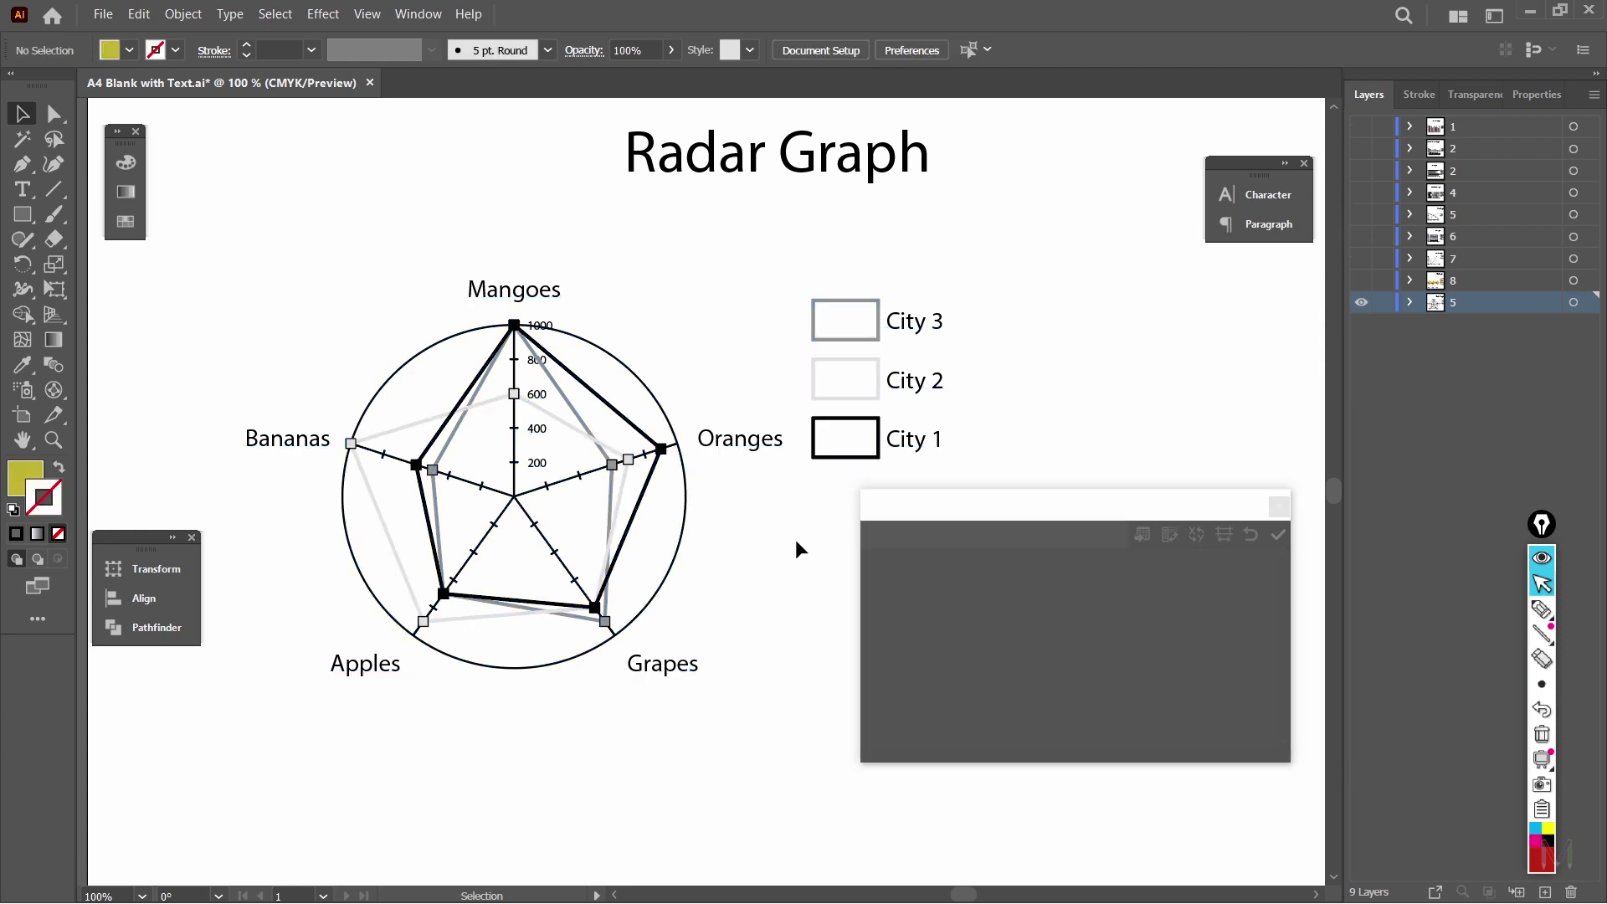
Step: Transpose the radar graph's rows and columns so the cities become its axes, and apply the change
{"action": "left_click", "coordinate": [610, 462]}
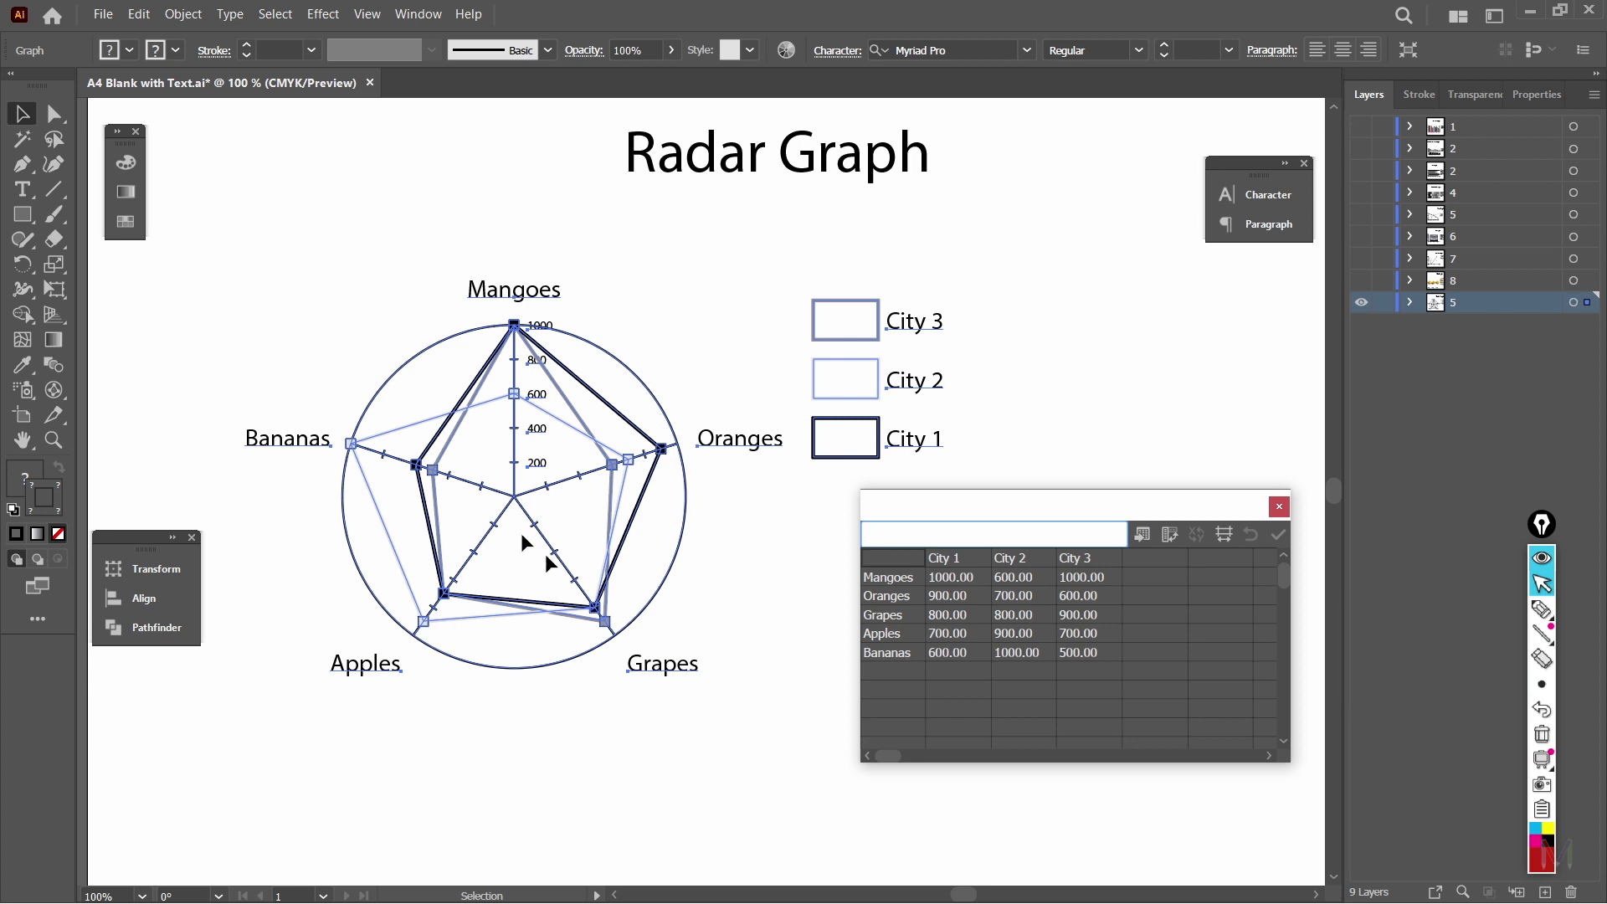
{"action": "left_click", "coordinate": [1169, 536]}
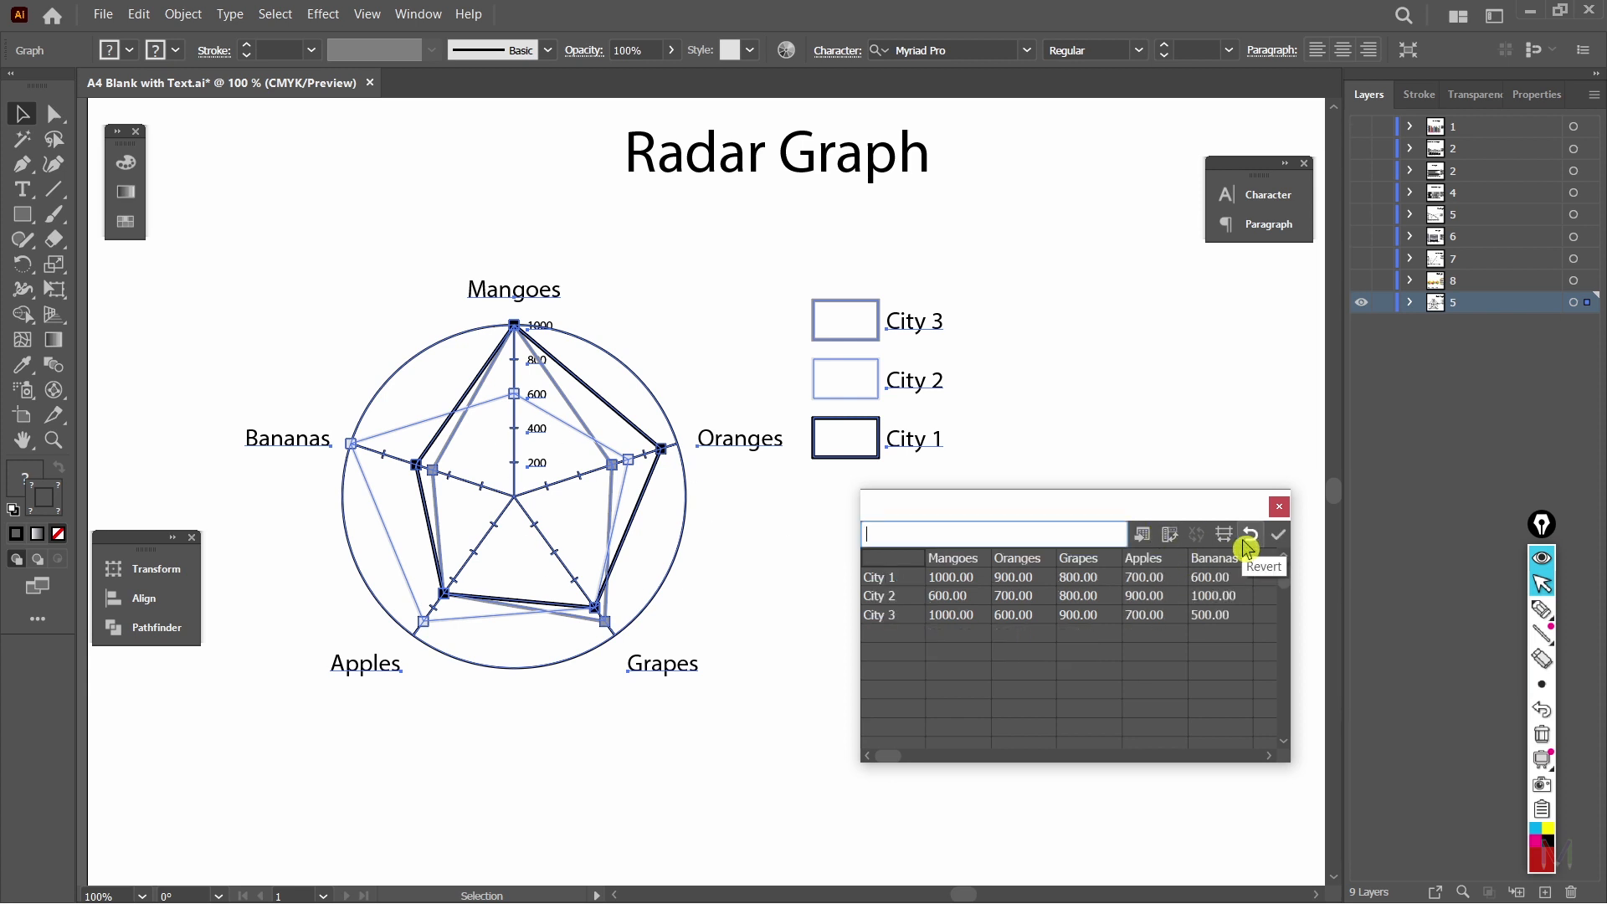
{"action": "left_click", "coordinate": [1273, 545]}
{"action": "left_click", "coordinate": [678, 779]}
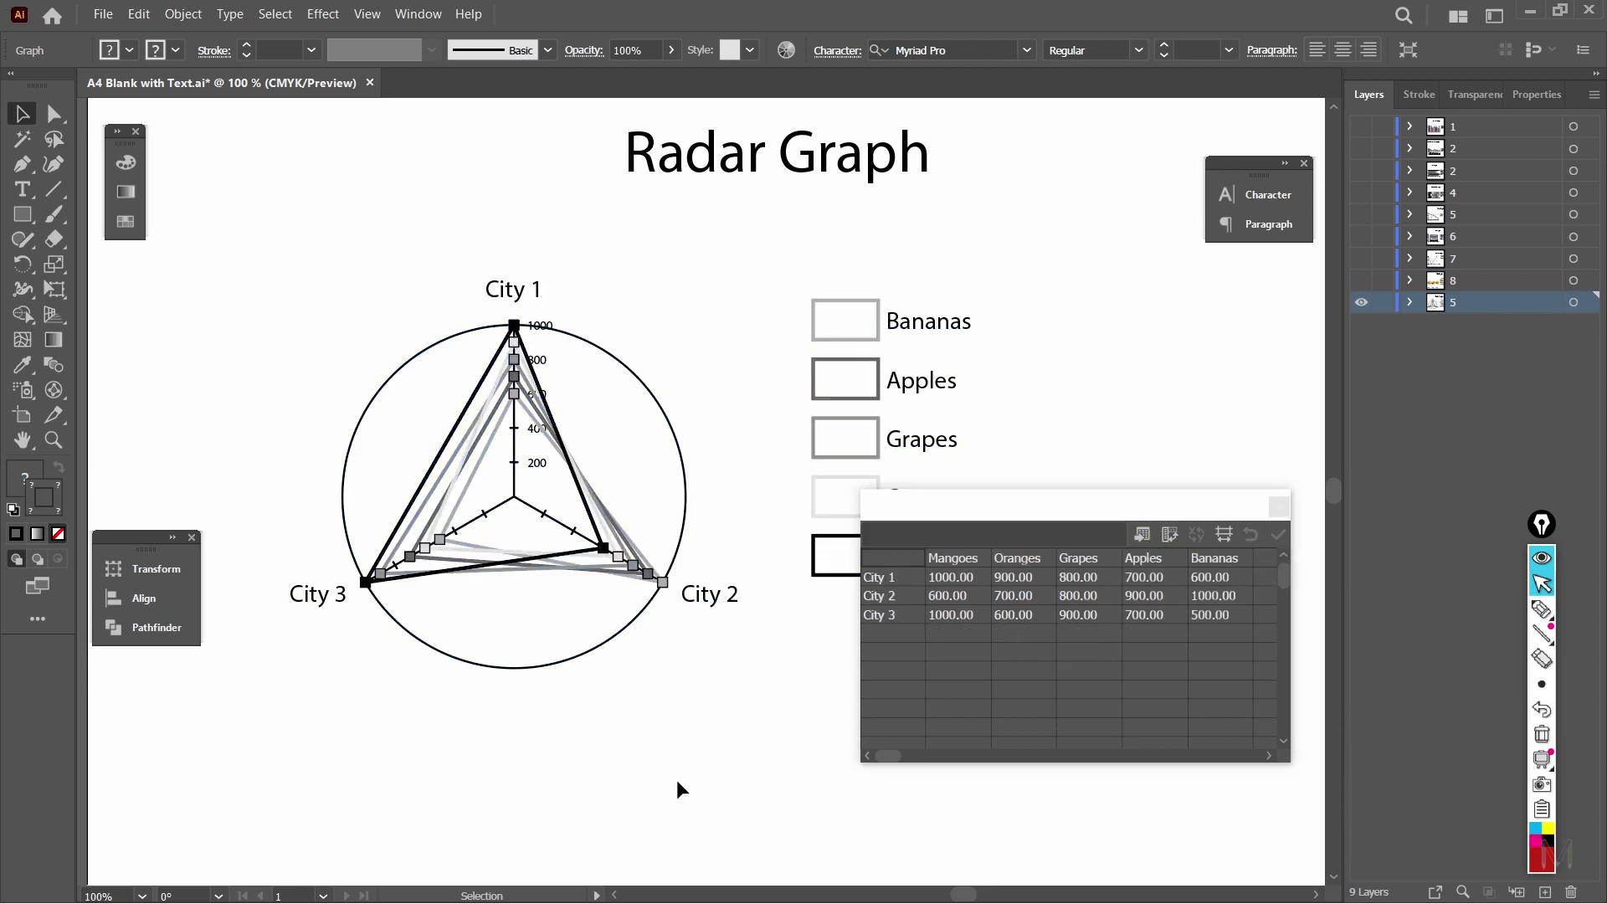
Step: Delete the Grapes, Apples and Bananas columns from the radar graph's data, apply it, and move the data window clear of the legend
{"action": "left_click", "coordinate": [621, 533]}
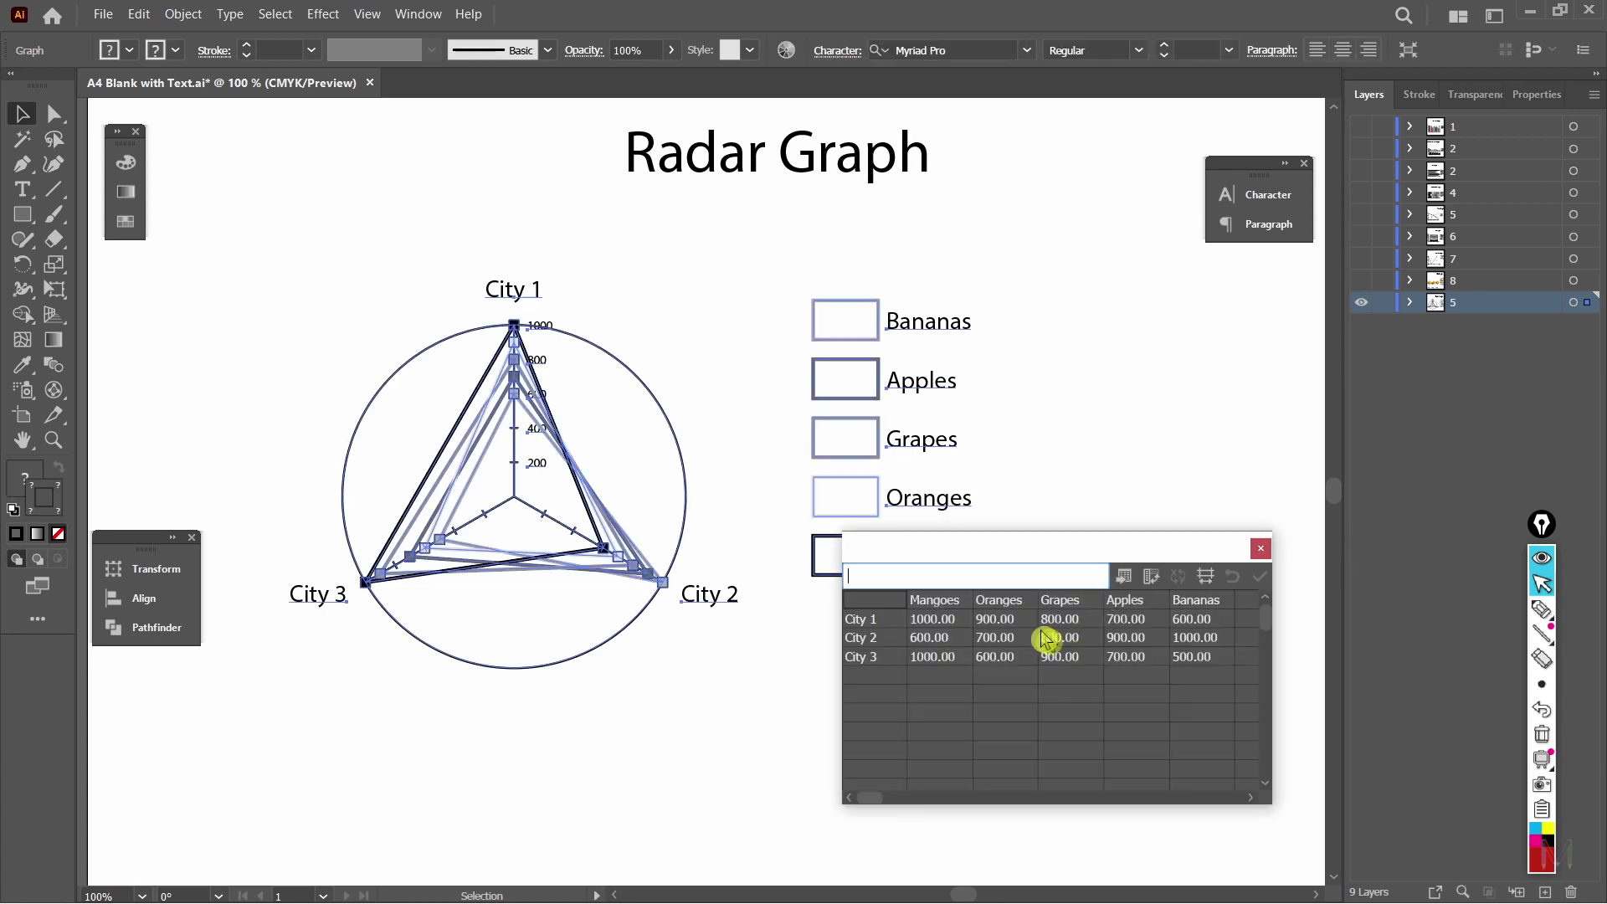
{"action": "left_click_drag", "start_coordinate": [1060, 600], "coordinate": [1181, 664]}
{"action": "key", "text": "Delete"}
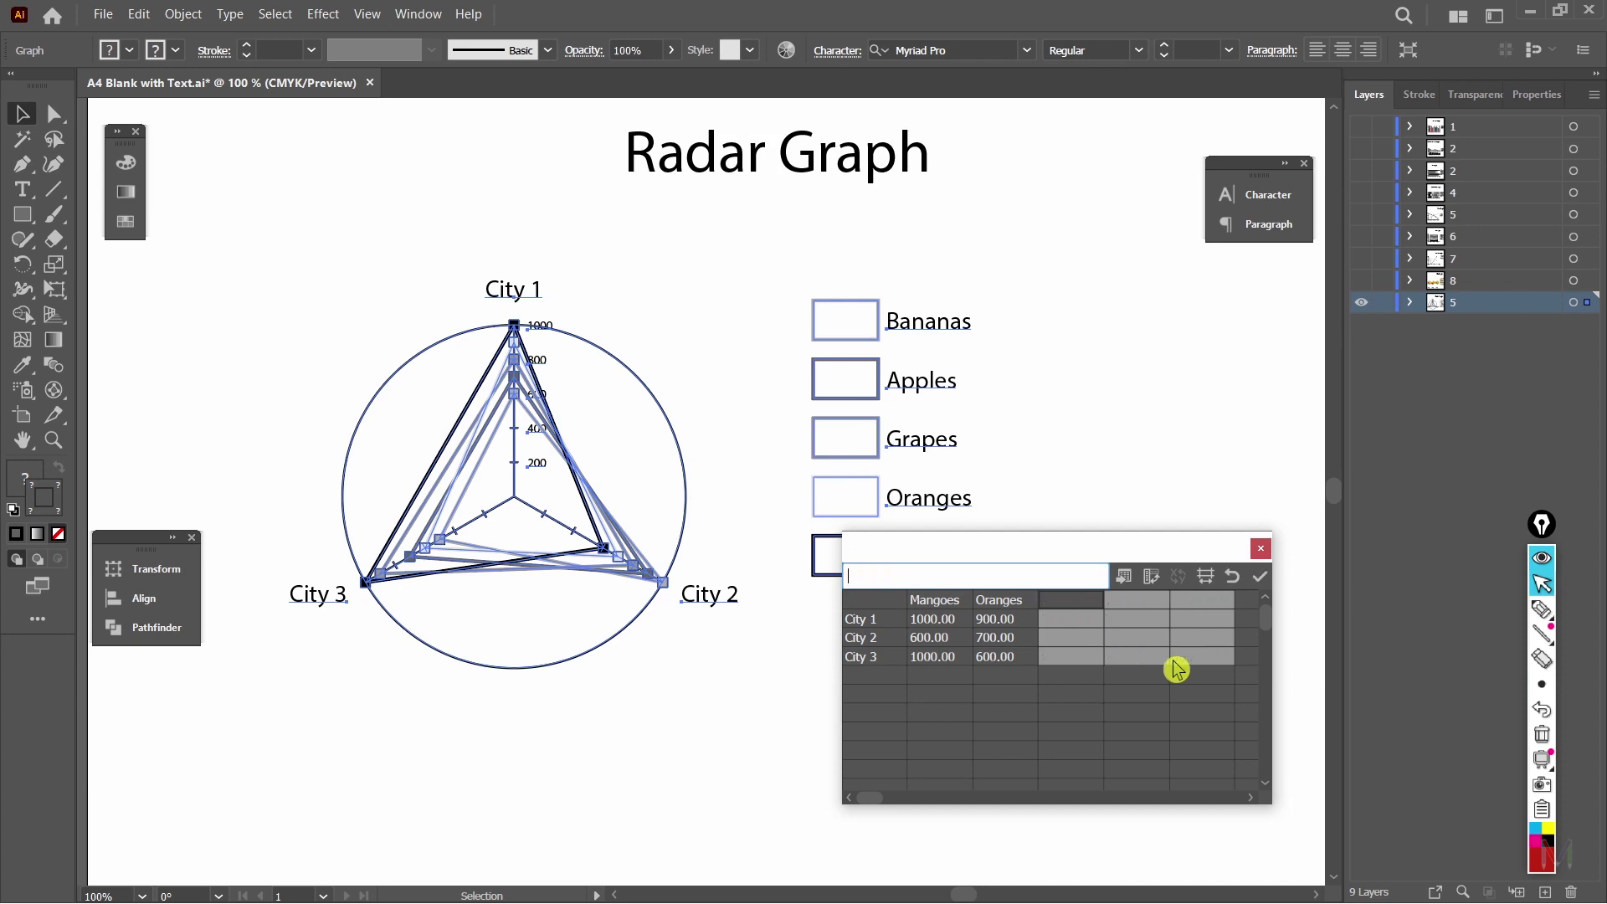
{"action": "left_click", "coordinate": [1263, 579]}
{"action": "left_click_drag", "start_coordinate": [1061, 554], "coordinate": [1063, 519]}
{"action": "left_click_drag", "start_coordinate": [911, 524], "coordinate": [914, 634]}
{"action": "left_click", "coordinate": [303, 386]}
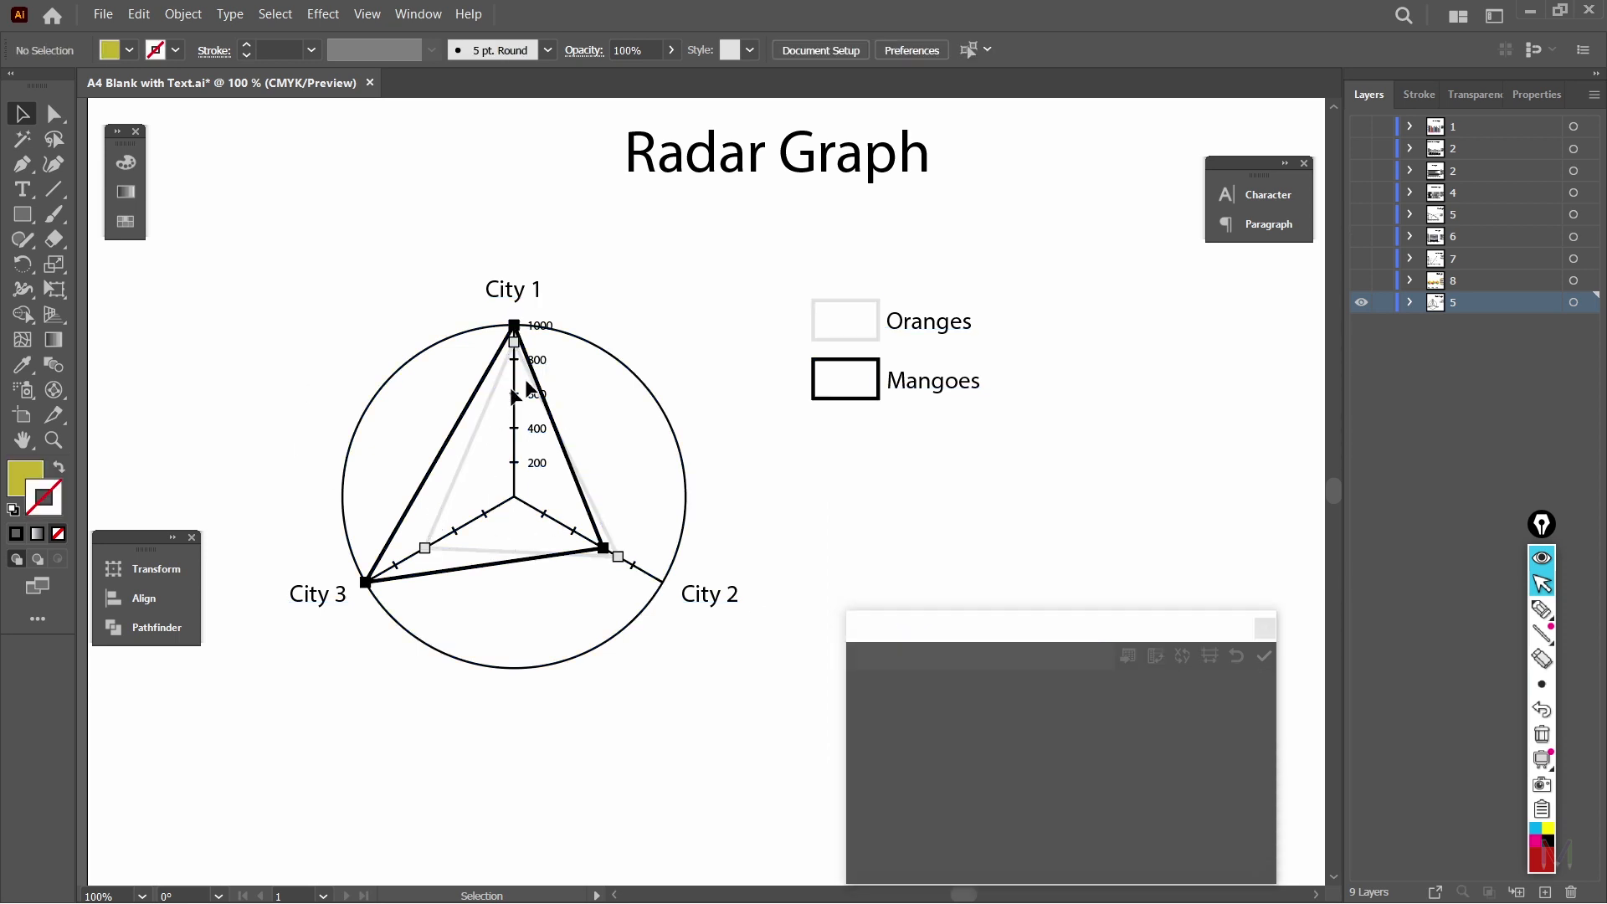
Step: Select the radar graph to inspect its Mangoes and Oranges legend alongside the data, and clear the selection
{"action": "left_click_drag", "start_coordinate": [922, 640], "coordinate": [907, 612]}
{"action": "left_click_drag", "start_coordinate": [765, 244], "coordinate": [1072, 452]}
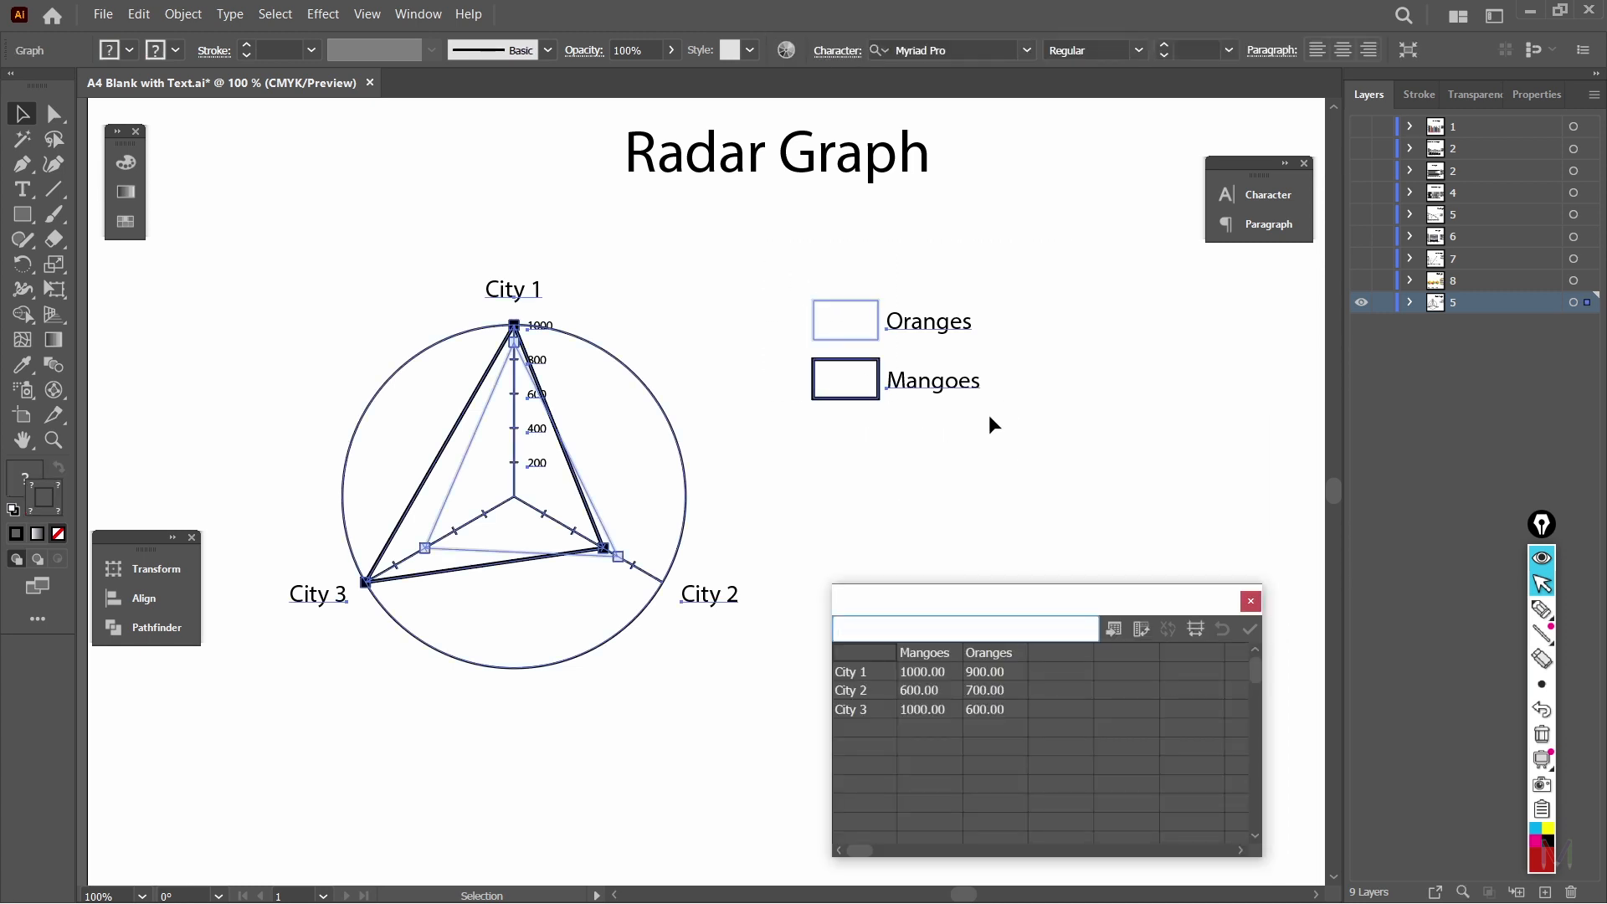
{"action": "left_click", "coordinate": [1016, 425]}
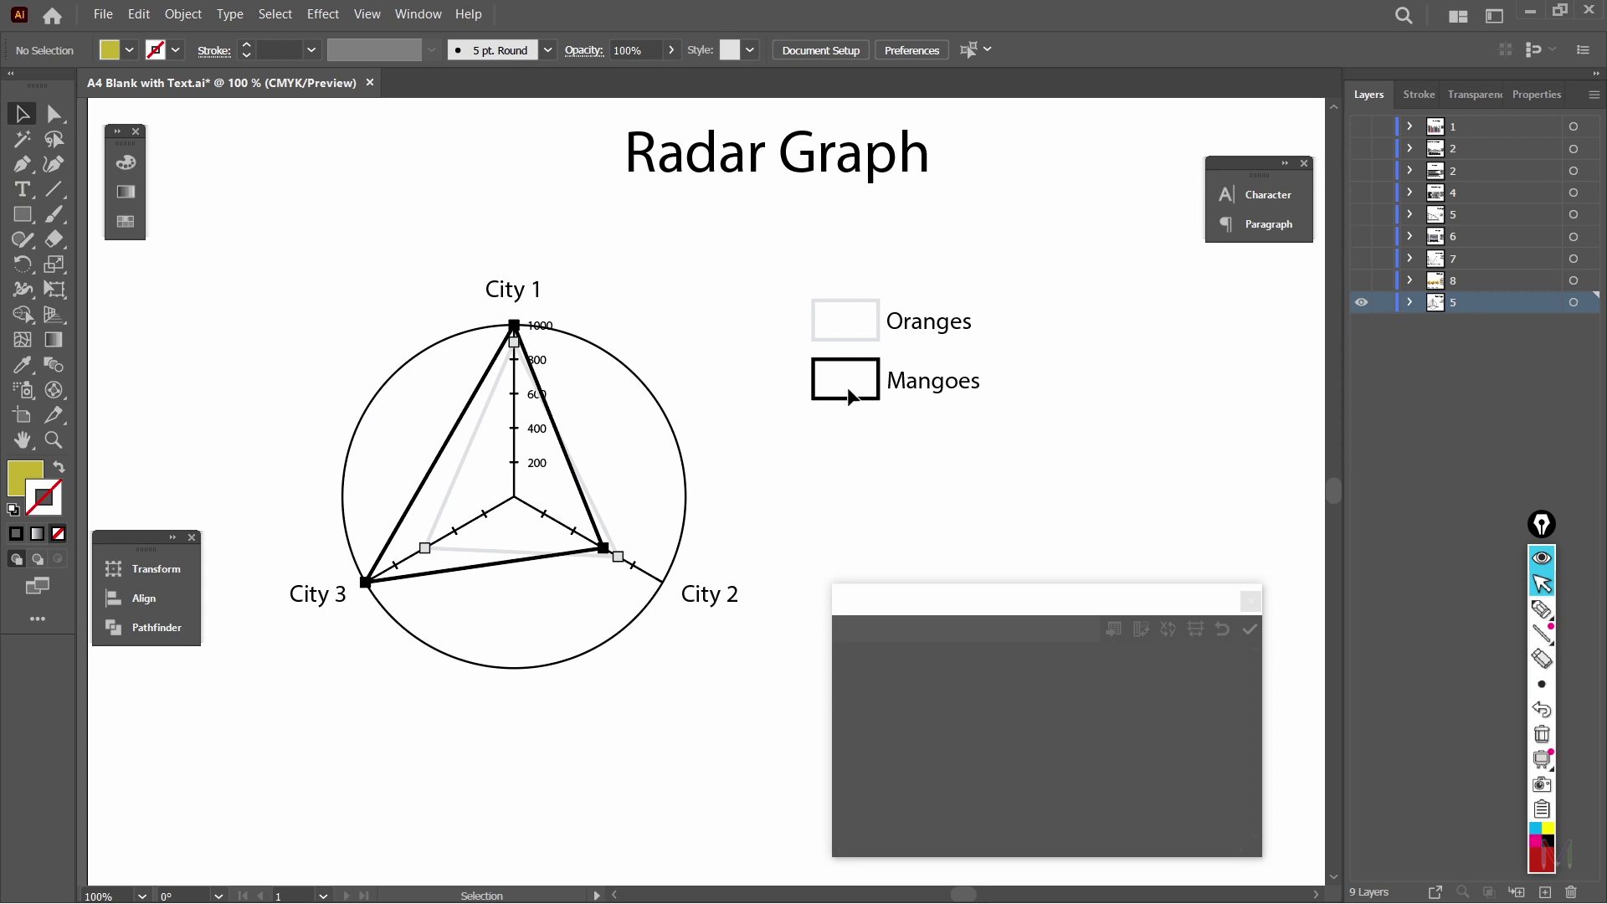
Step: Close the graph data window, and show layer 1's Column Graph in place of the radar graph
{"action": "left_click", "coordinate": [1249, 601]}
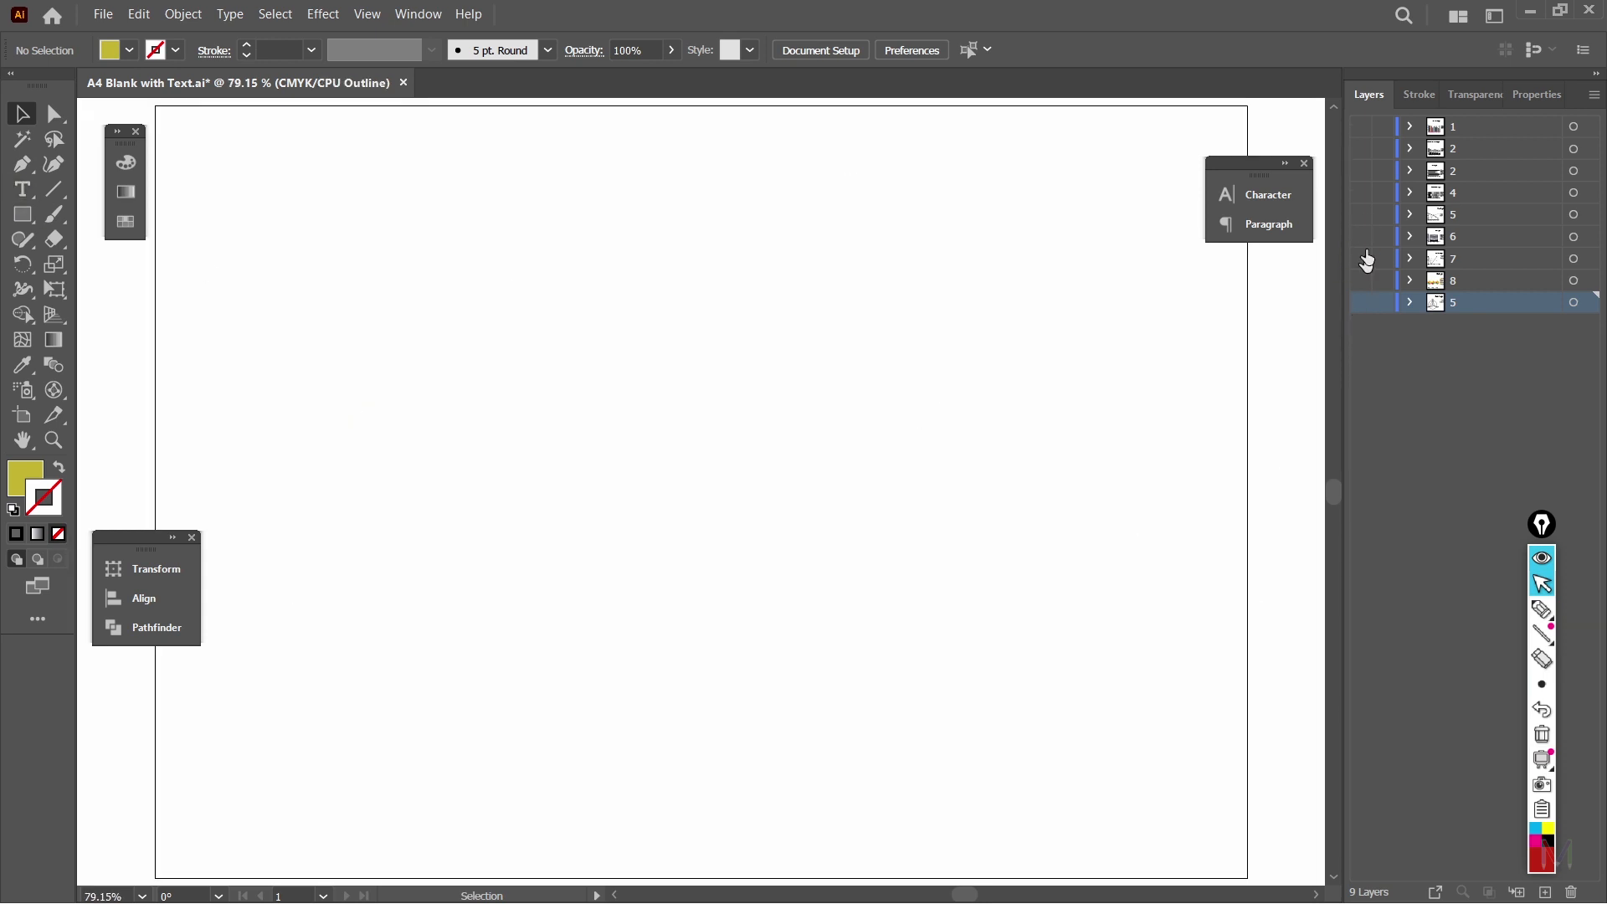
{"action": "left_click", "coordinate": [1361, 127]}
{"action": "left_click", "coordinate": [23, 113]}
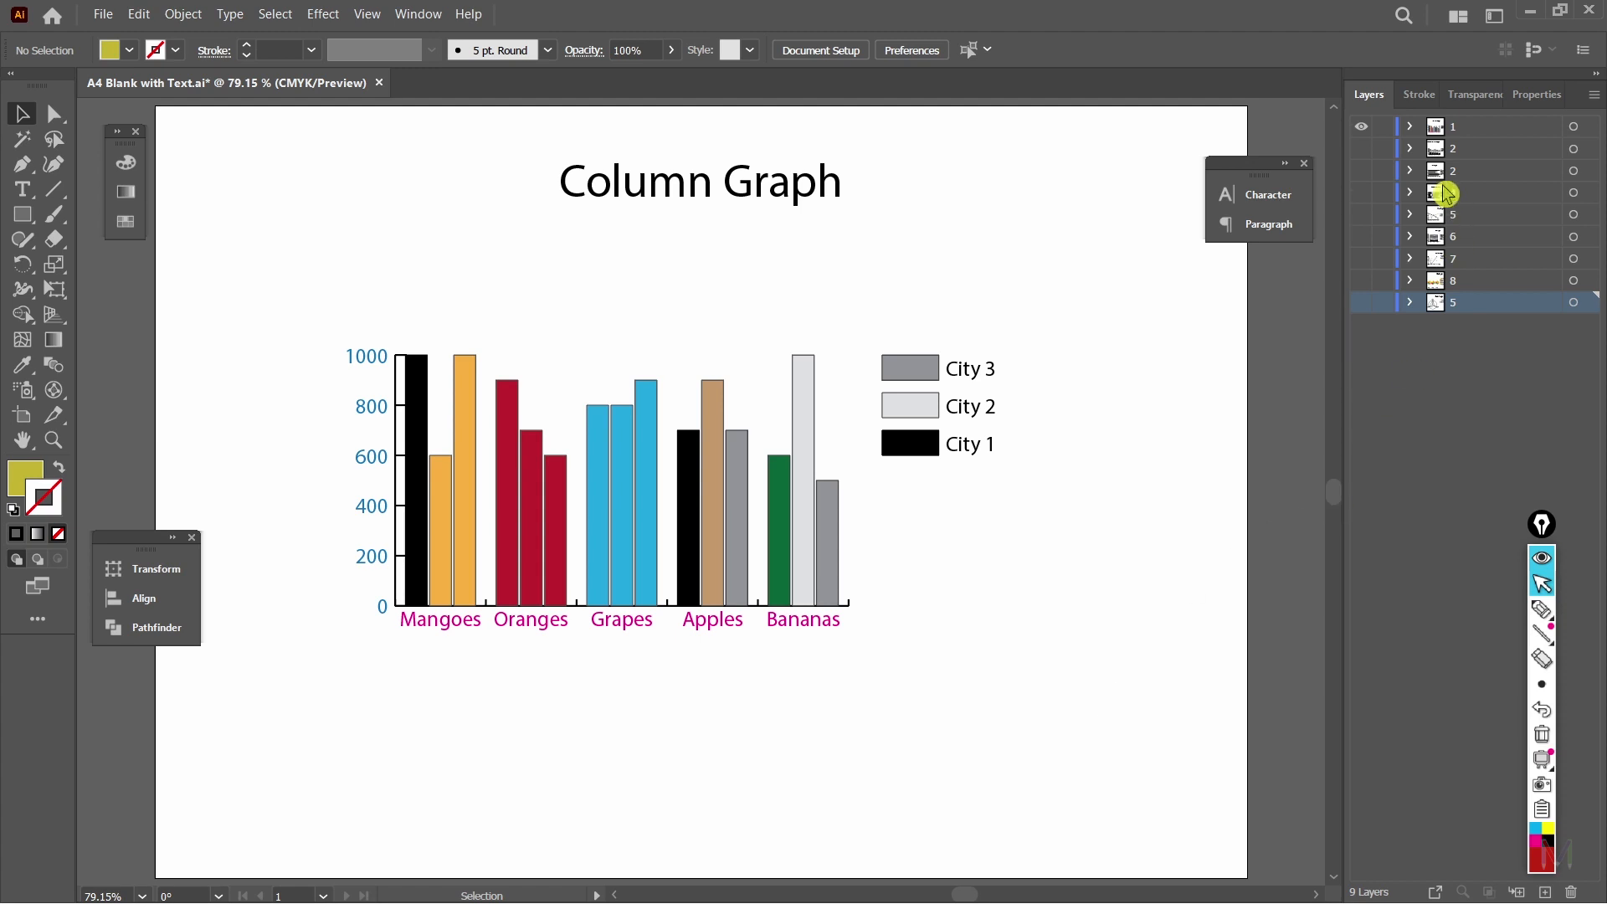
Step: Hide the Column Graph layer, flip through the Area Graph layer, and show layer 8's Pie Graph on its own
{"action": "left_click", "coordinate": [1361, 128]}
{"action": "left_click", "coordinate": [1360, 258]}
{"action": "left_click", "coordinate": [1360, 258]}
{"action": "left_click", "coordinate": [1358, 240]}
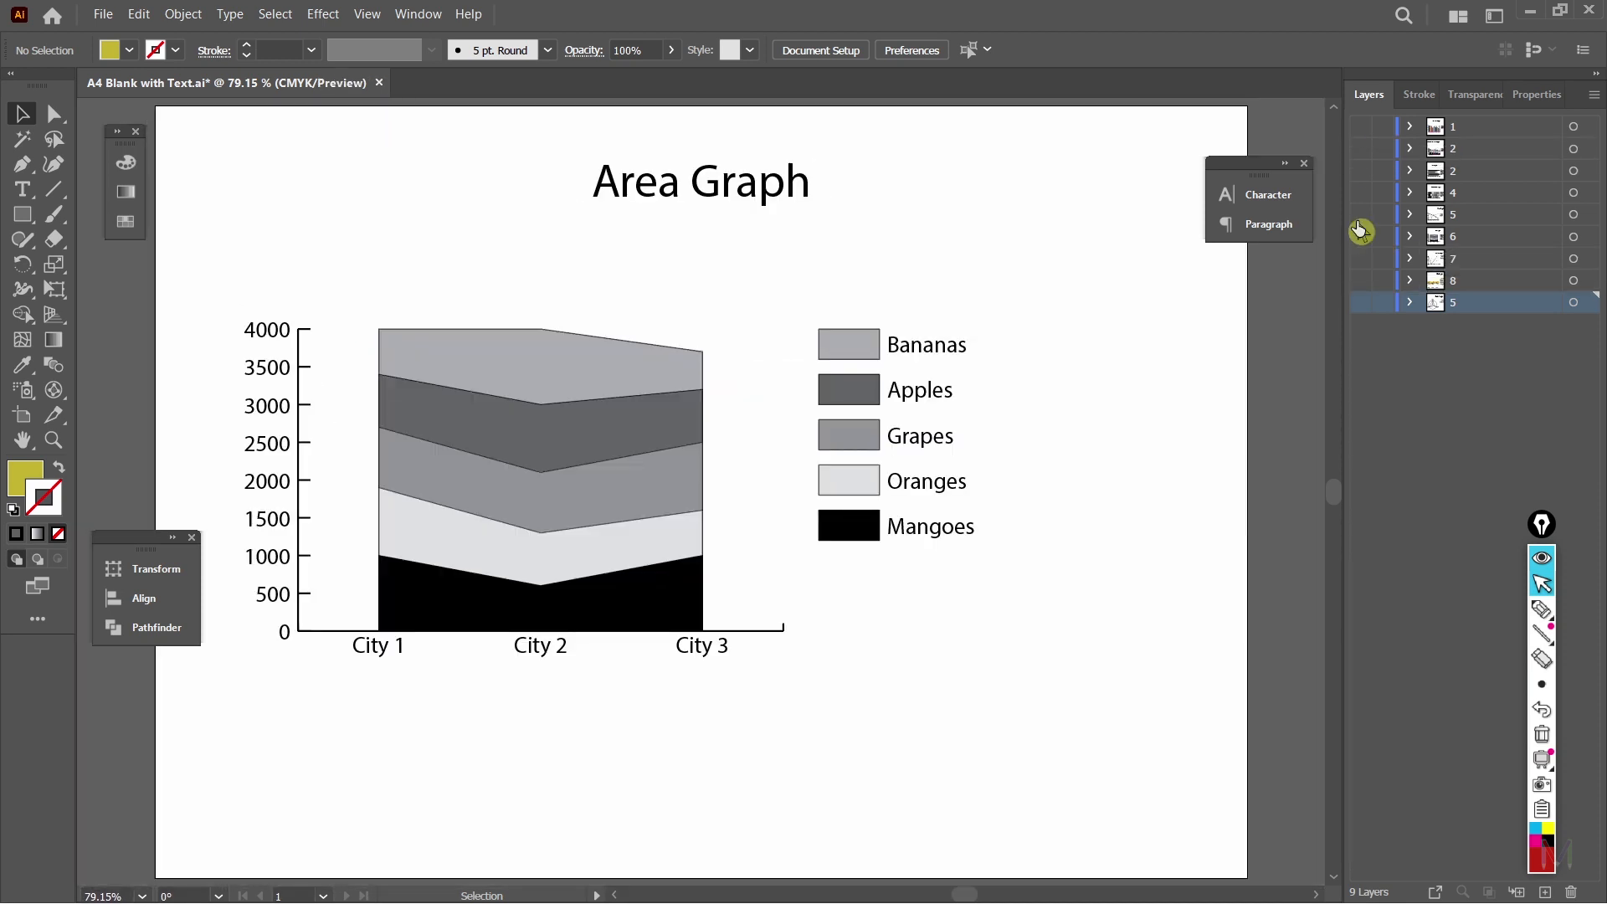
{"action": "left_click", "coordinate": [1359, 236]}
{"action": "left_click", "coordinate": [1360, 280]}
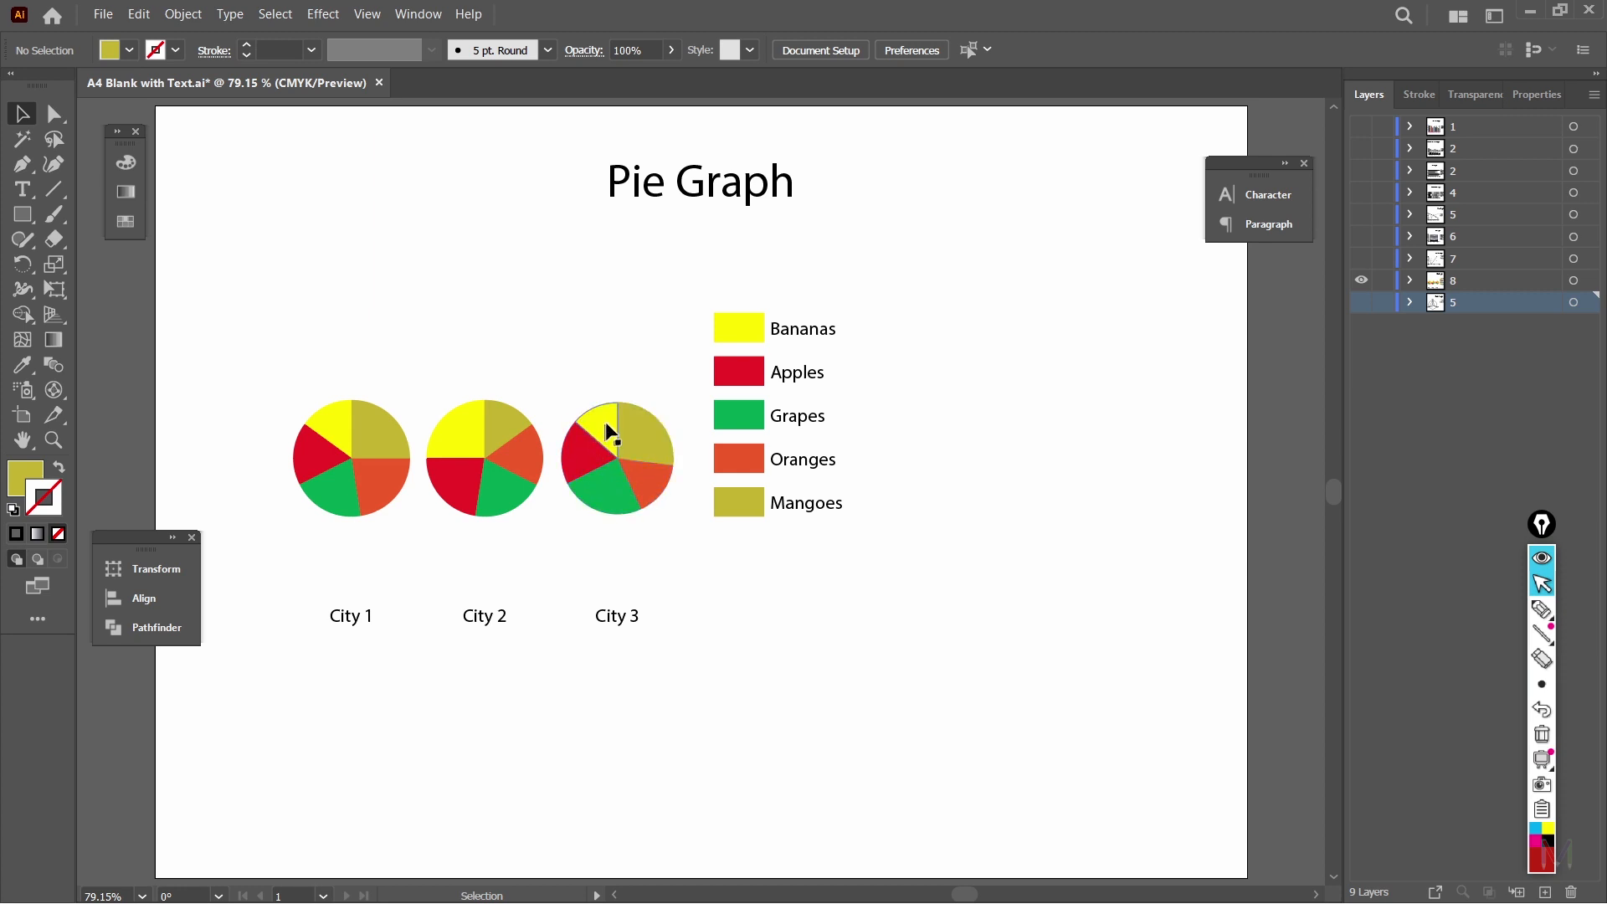
Step: Make layer 8 the active layer and add a text label reading 50% above City 1's pie
{"action": "left_click", "coordinate": [22, 189]}
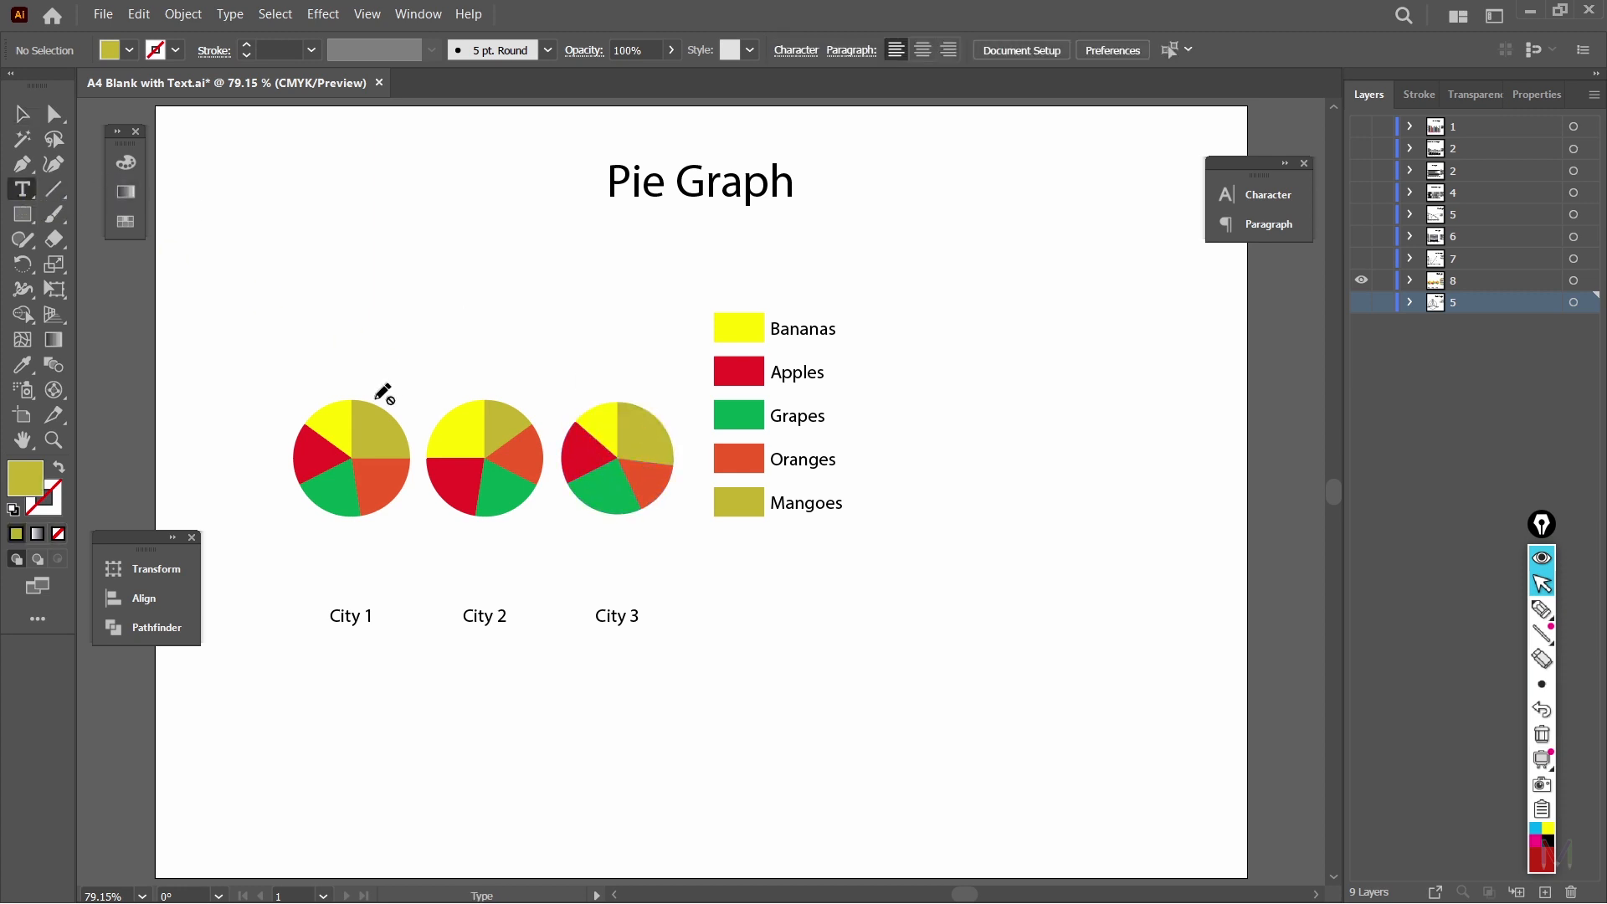
{"action": "left_click", "coordinate": [23, 114]}
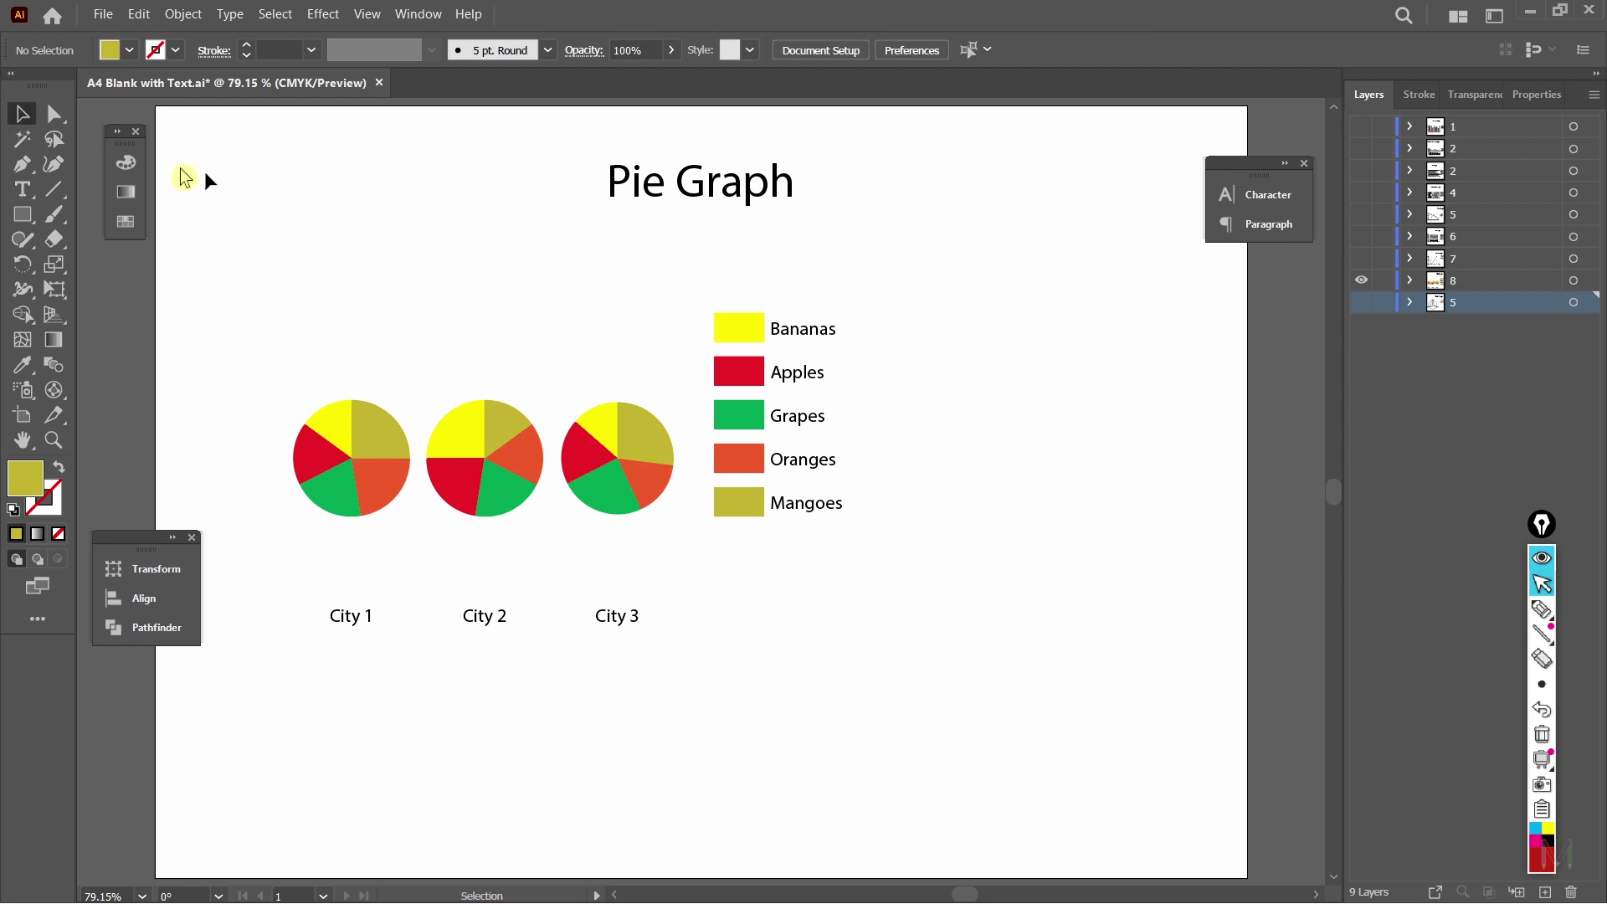
{"action": "left_click", "coordinate": [15, 194]}
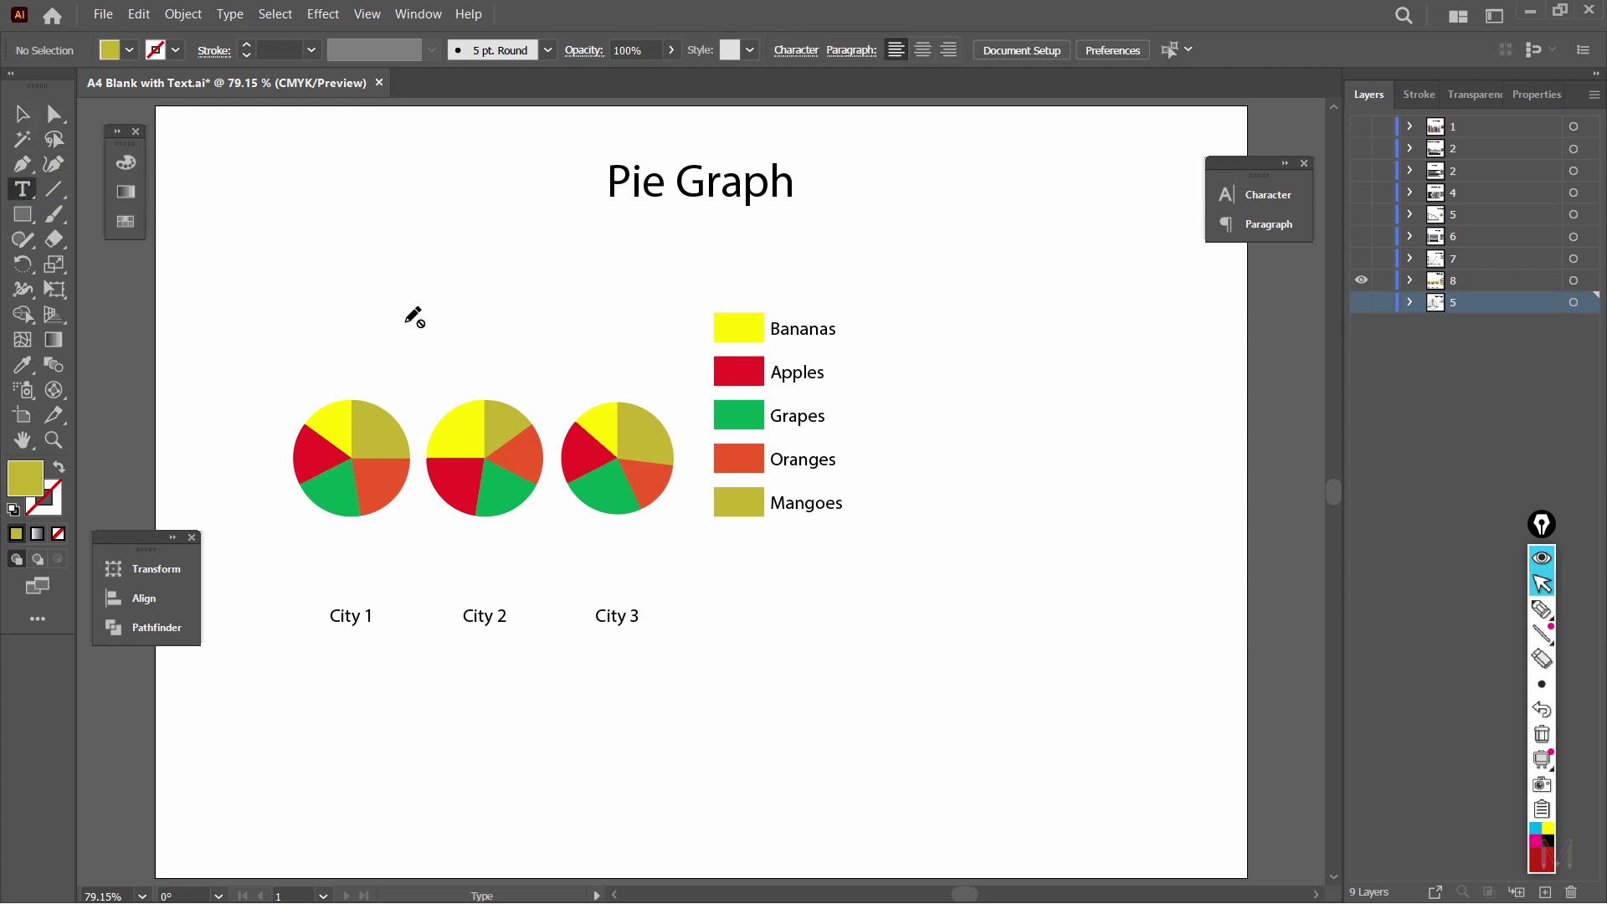
{"action": "left_click", "coordinate": [1473, 280]}
{"action": "left_click", "coordinate": [301, 312]}
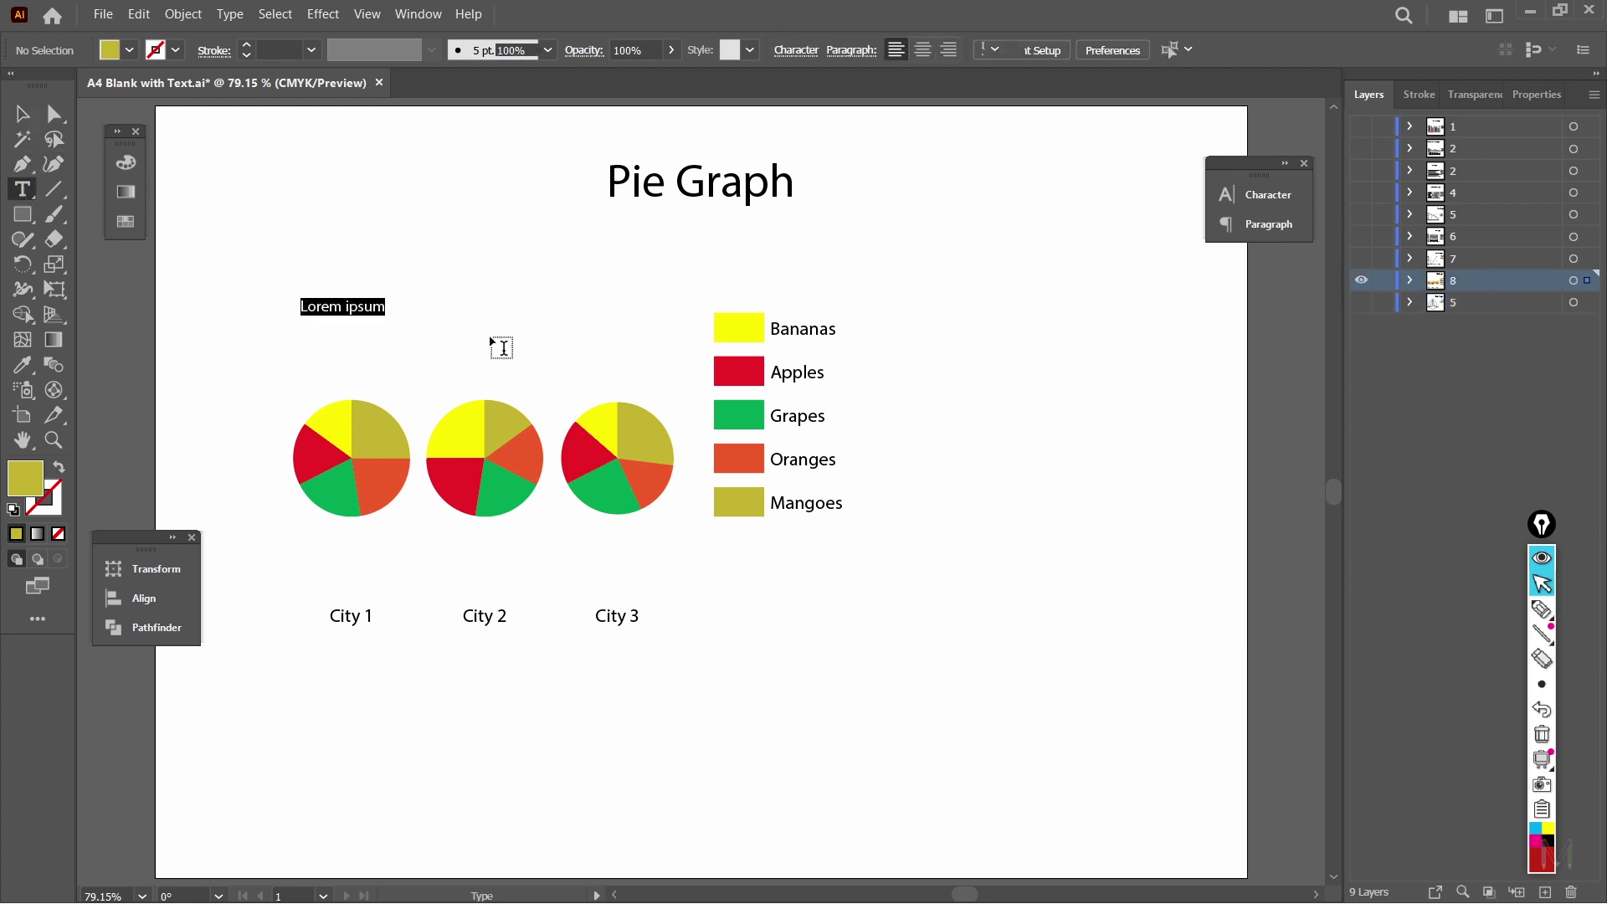
{"action": "type", "text": "50"}
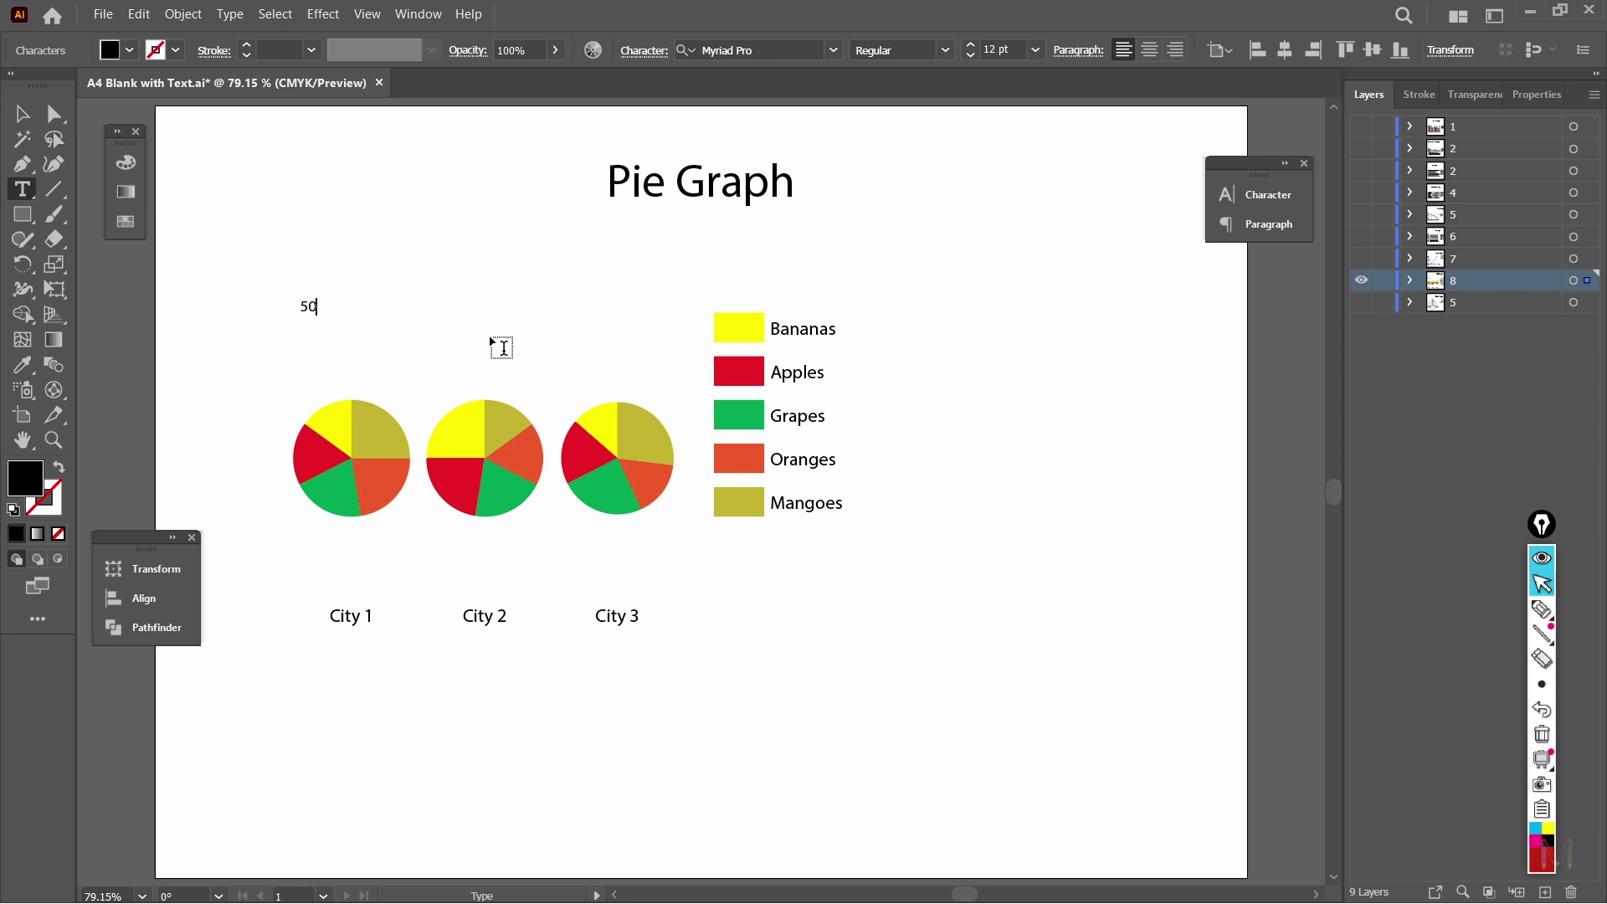
{"action": "type", "text": "%"}
Step: Move the 50% label onto the Mangoes slice of City 1's pie and check its placement up close
{"action": "left_click", "coordinate": [22, 114]}
{"action": "left_click_drag", "start_coordinate": [313, 311], "coordinate": [384, 419]}
{"action": "key", "text": "ctrl+plus"}
{"action": "key", "text": "ctrl+plus"}
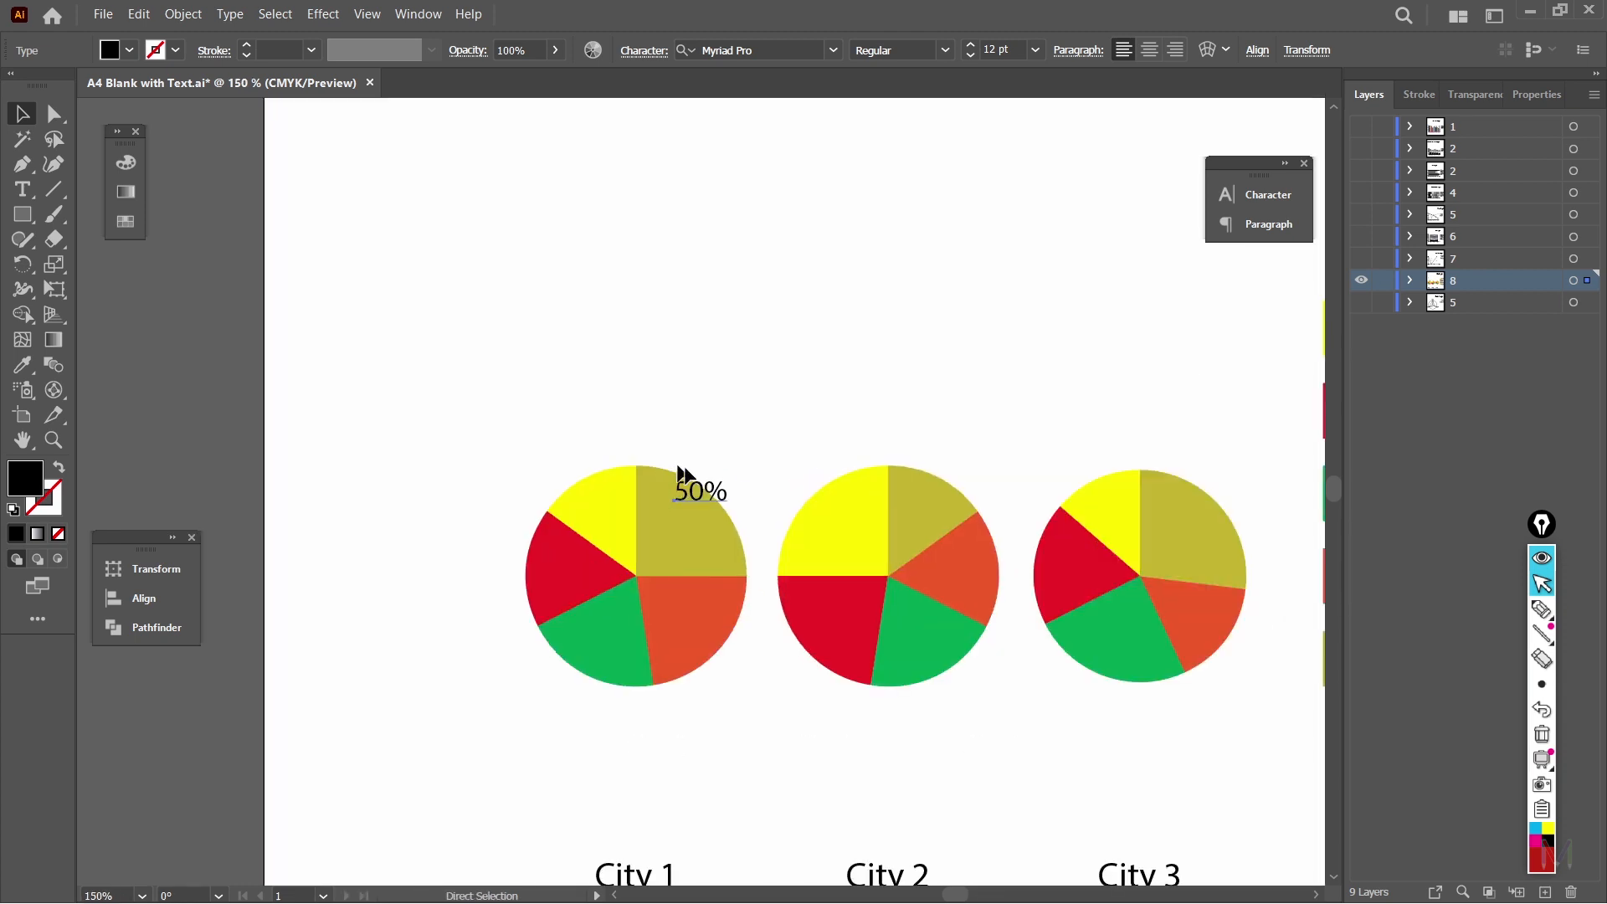
{"action": "left_click", "coordinate": [862, 444]}
{"action": "key", "text": "ctrl+0"}
Step: Open the pie graph's data to look up City 1's Mangoes value
{"action": "left_click", "coordinate": [391, 451]}
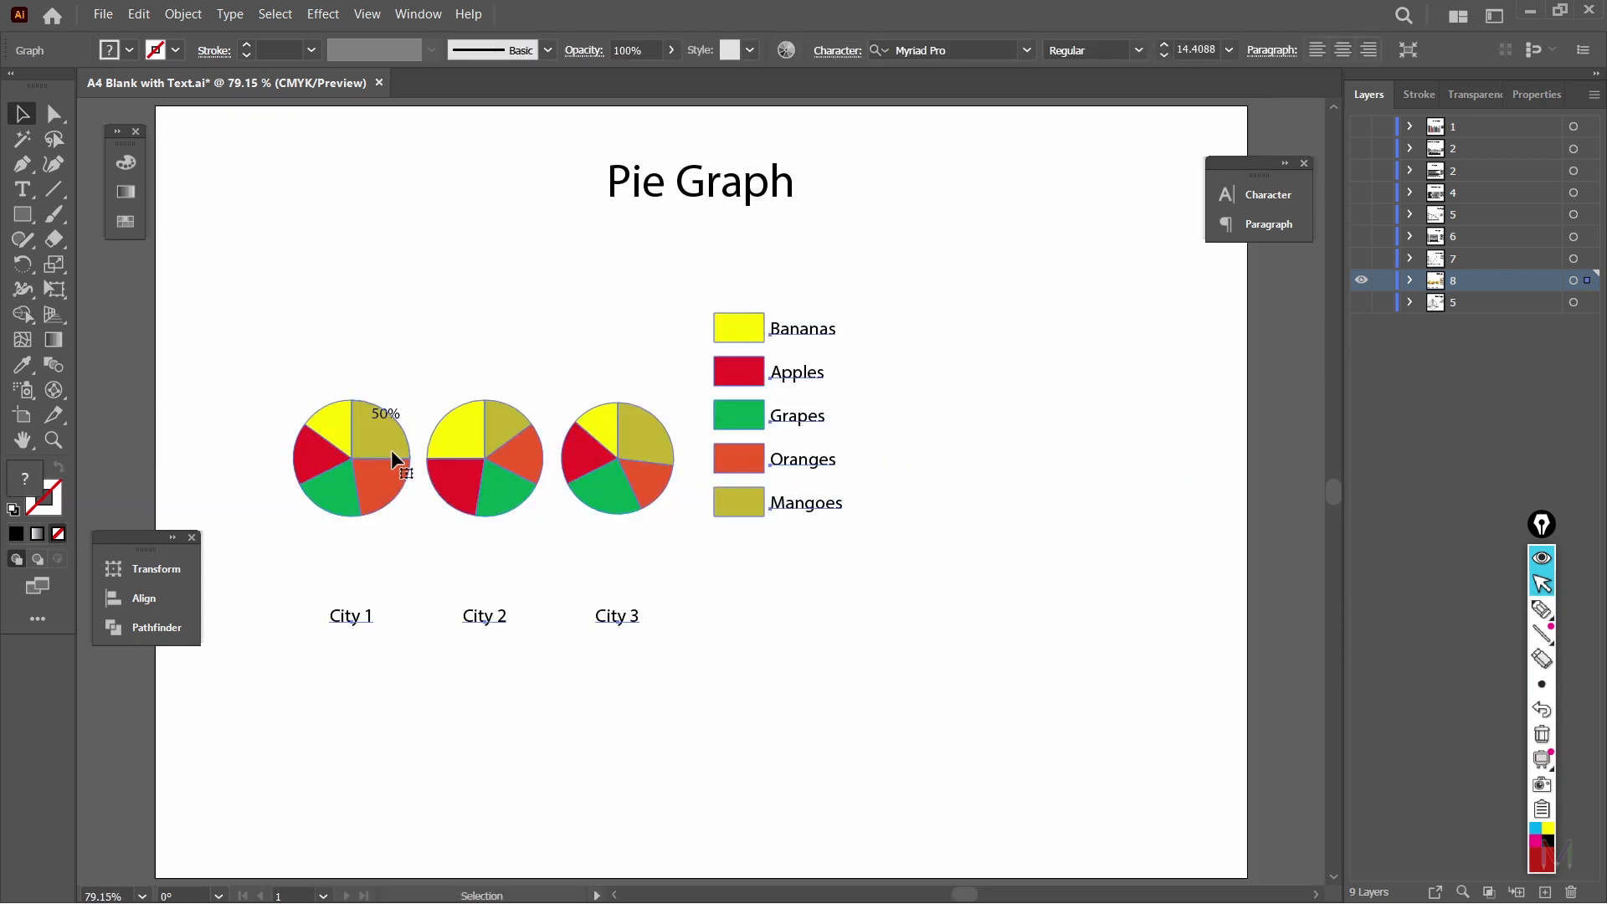
{"action": "right_click", "coordinate": [391, 454]}
{"action": "left_click", "coordinate": [493, 566]}
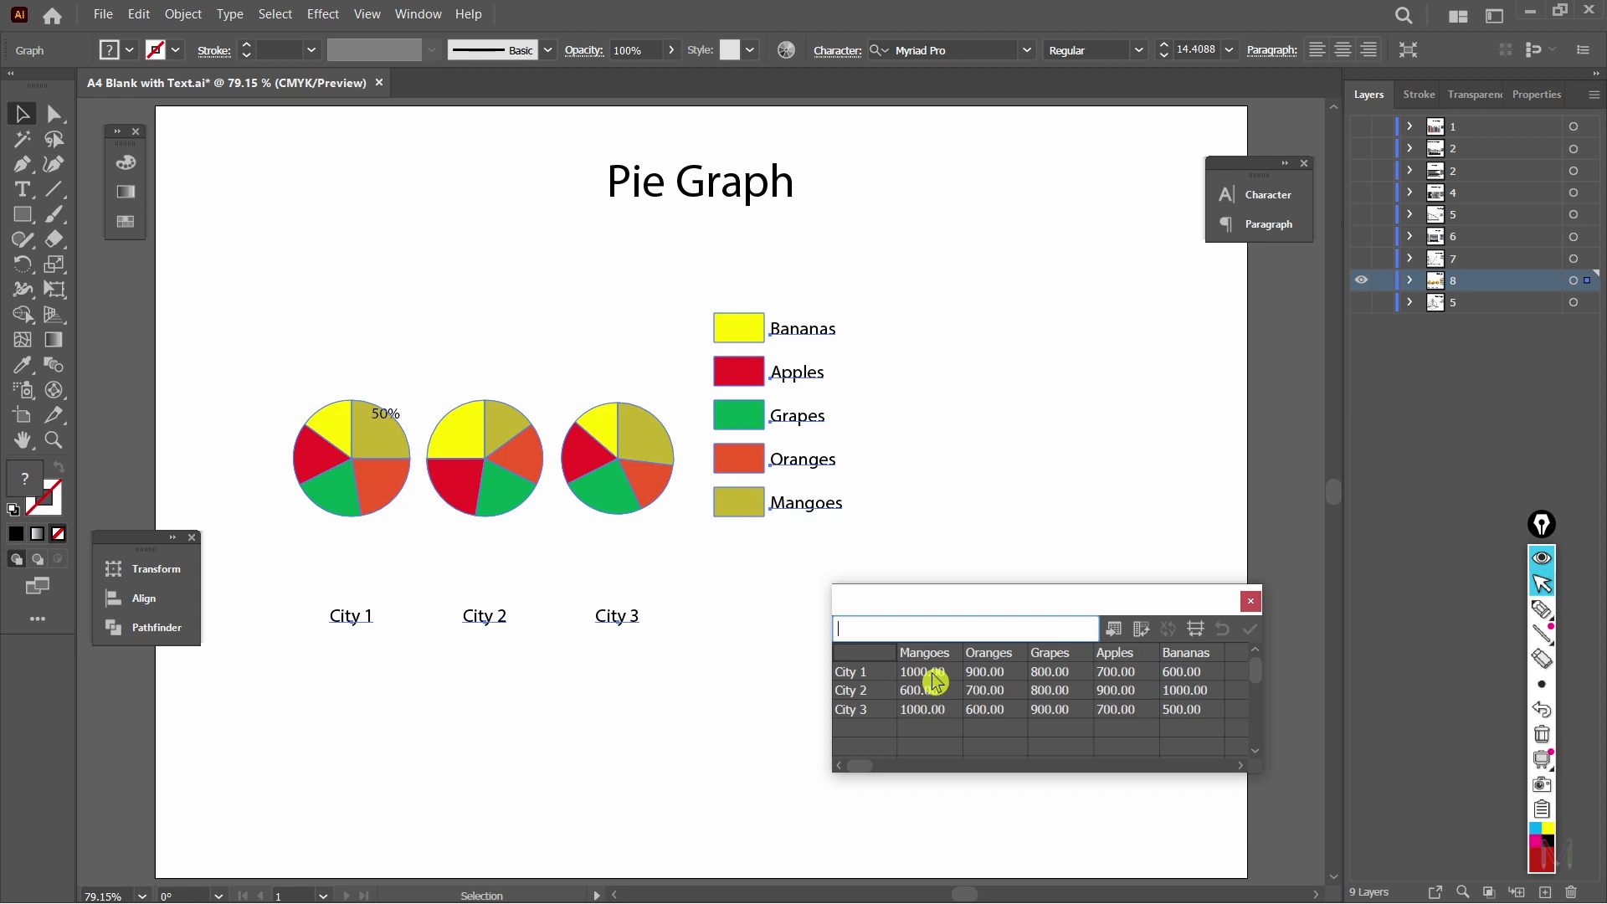
{"action": "left_click", "coordinate": [390, 423]}
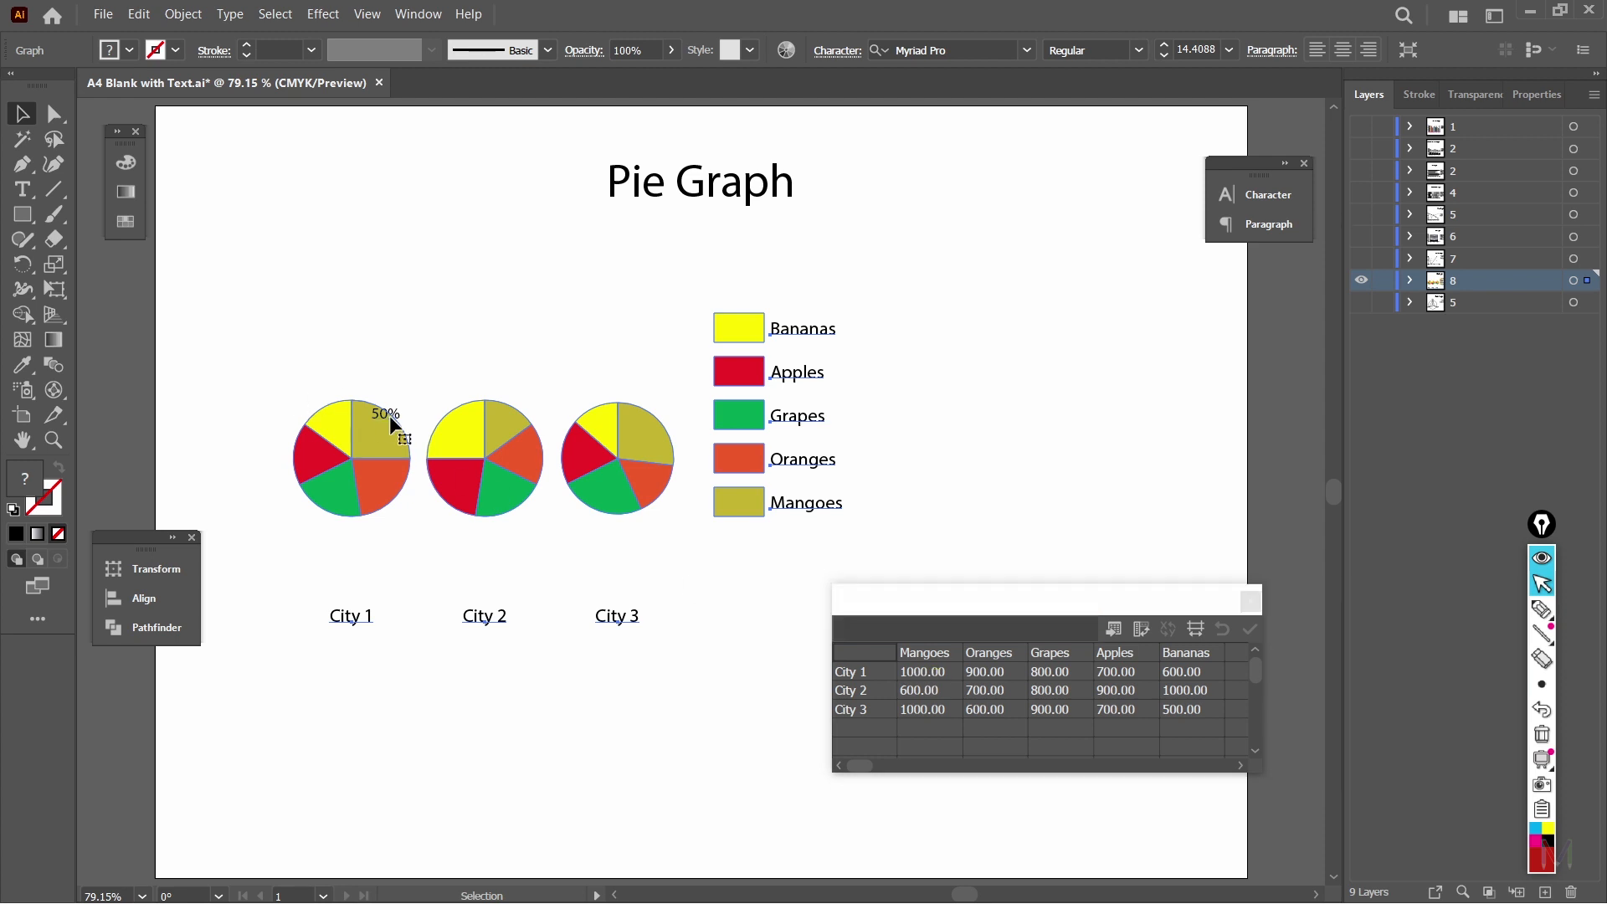
Step: Change the text of the label on City 1's Mangoes slice to 1000
{"action": "key", "text": "ctrl+plus"}
{"action": "key", "text": "ctrl+plus"}
{"action": "key", "text": "ctrl+plus"}
{"action": "key", "text": "ctrl+plus"}
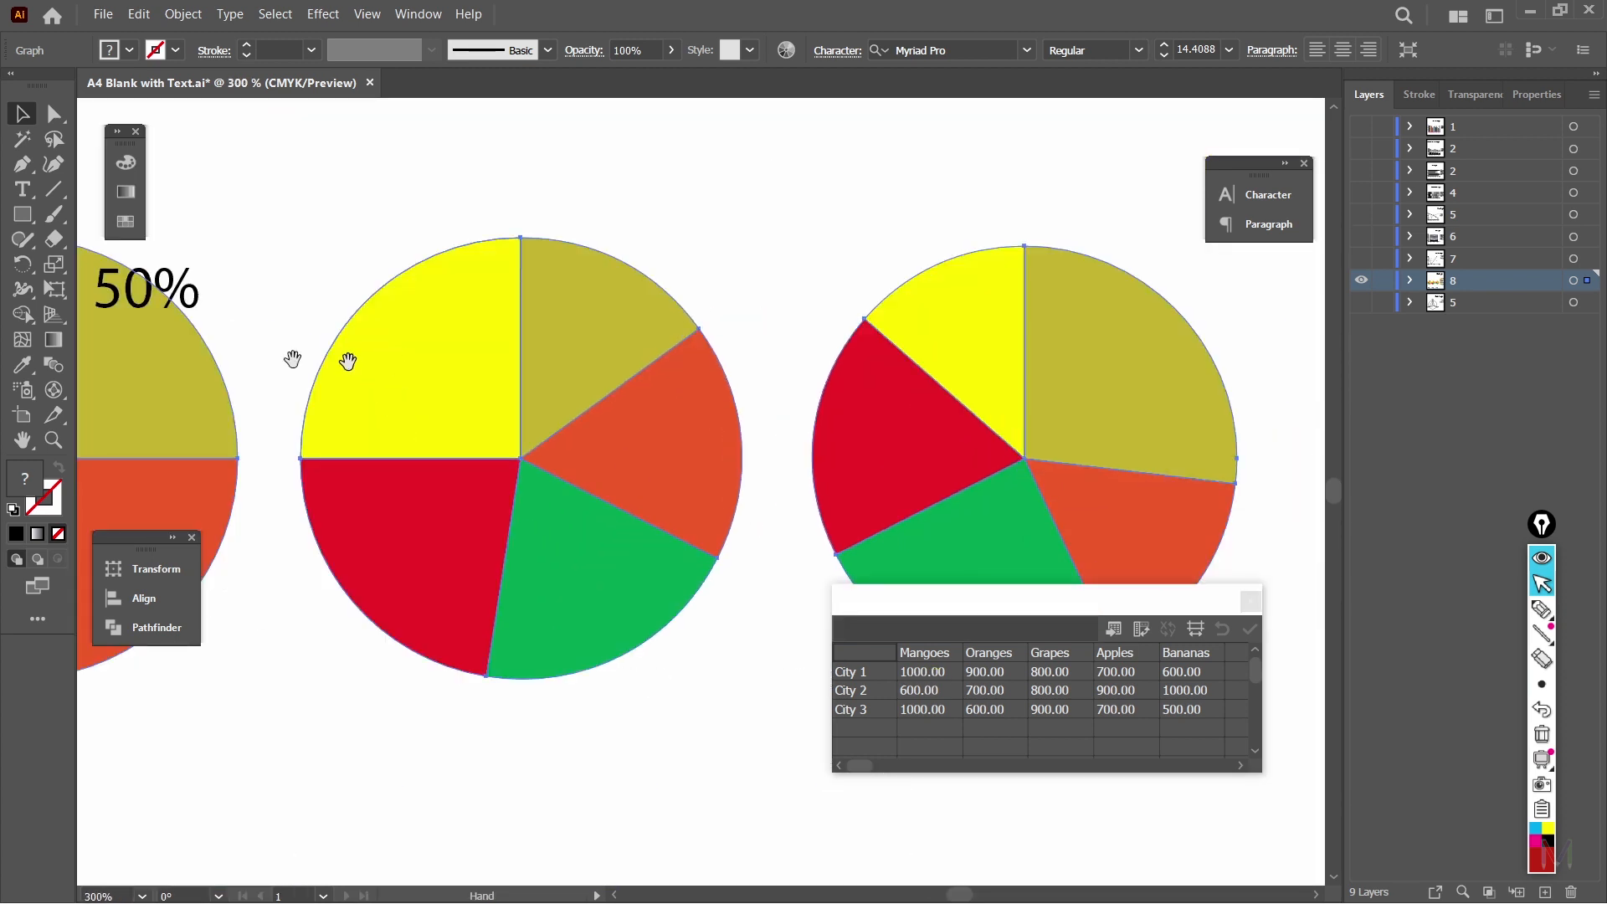
{"action": "left_click_drag", "start_coordinate": [390, 362], "coordinate": [999, 427]}
{"action": "double_click", "coordinate": [743, 369]}
{"action": "key", "text": "ctrl+a"}
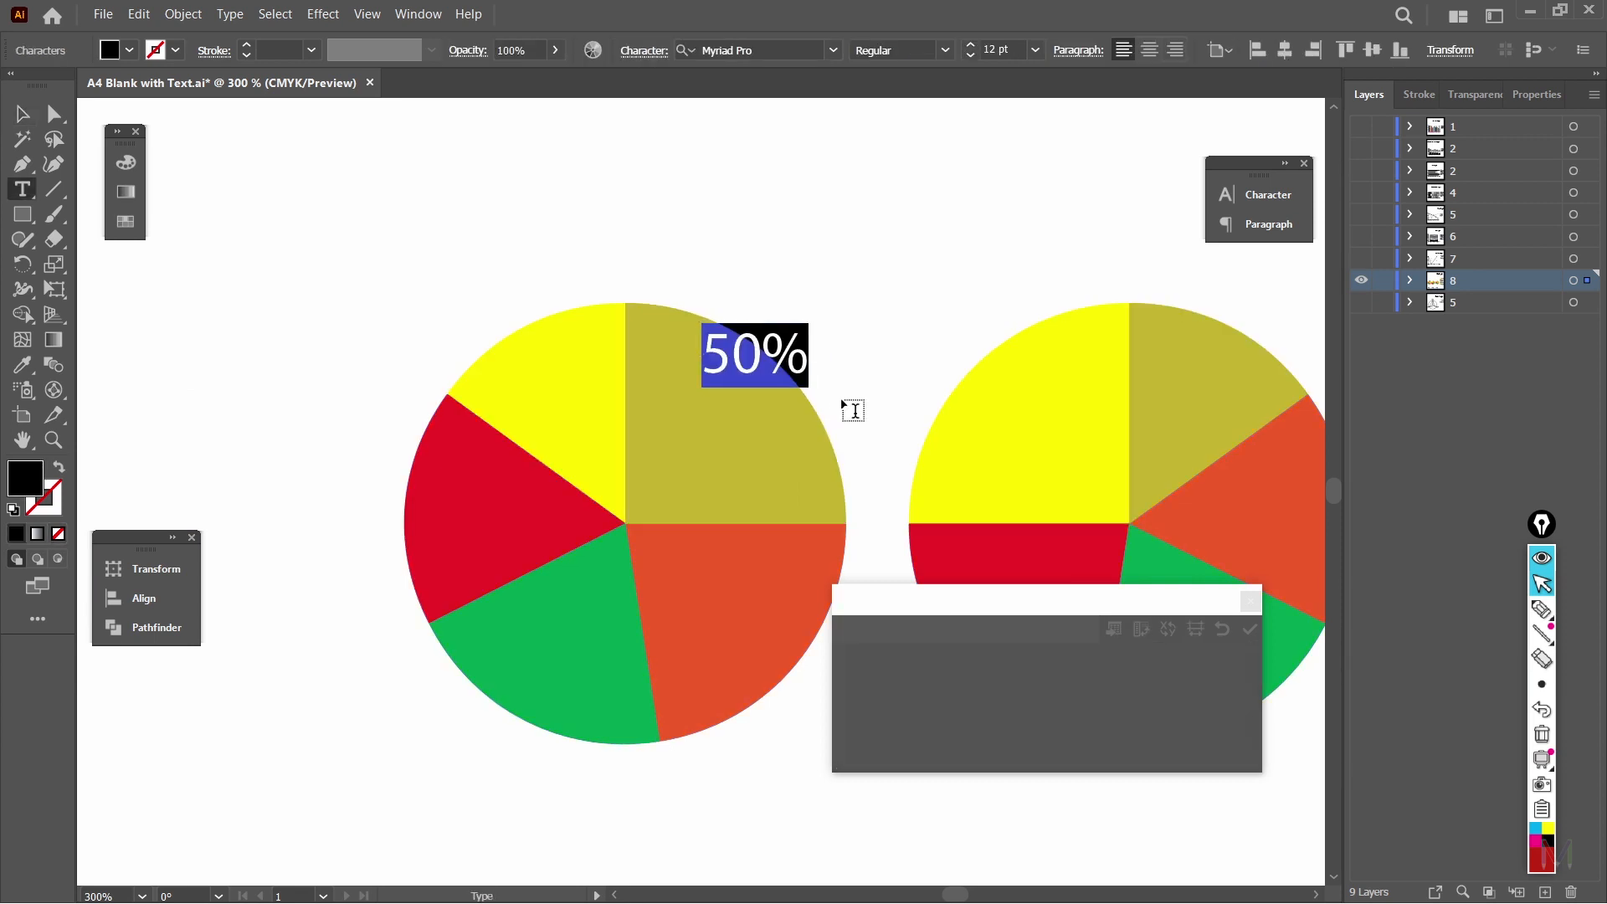
{"action": "type", "text": "1000"}
{"action": "left_click", "coordinate": [22, 113]}
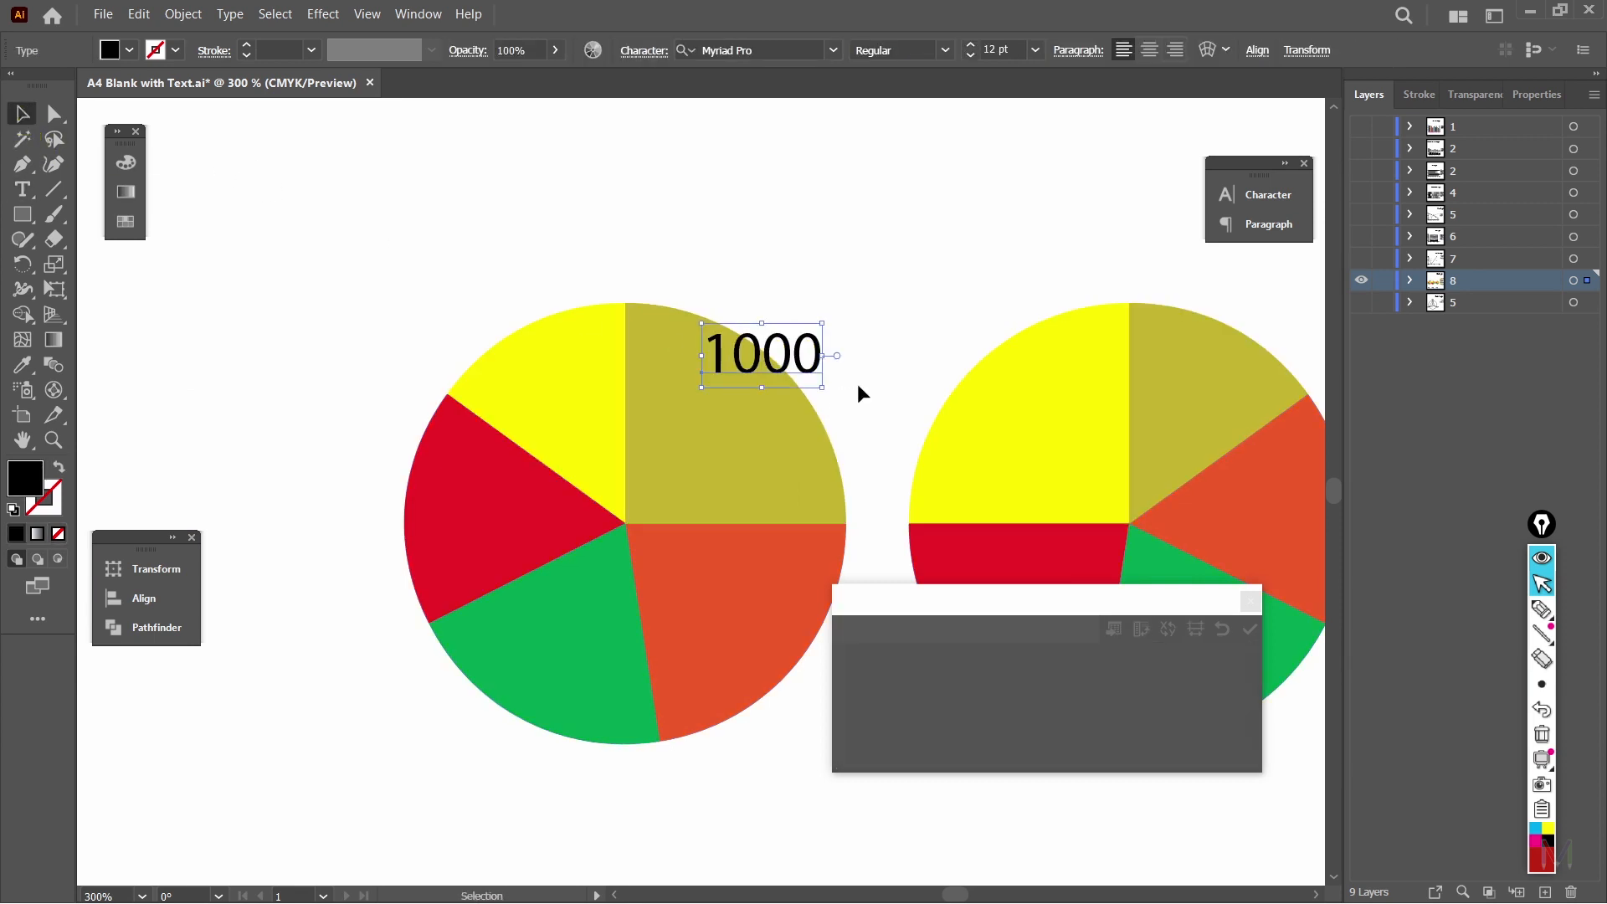
Step: Try the 1000 label in white inside City 1's Mangoes slice, and undo the white fill
{"action": "left_click_drag", "start_coordinate": [783, 361], "coordinate": [739, 449]}
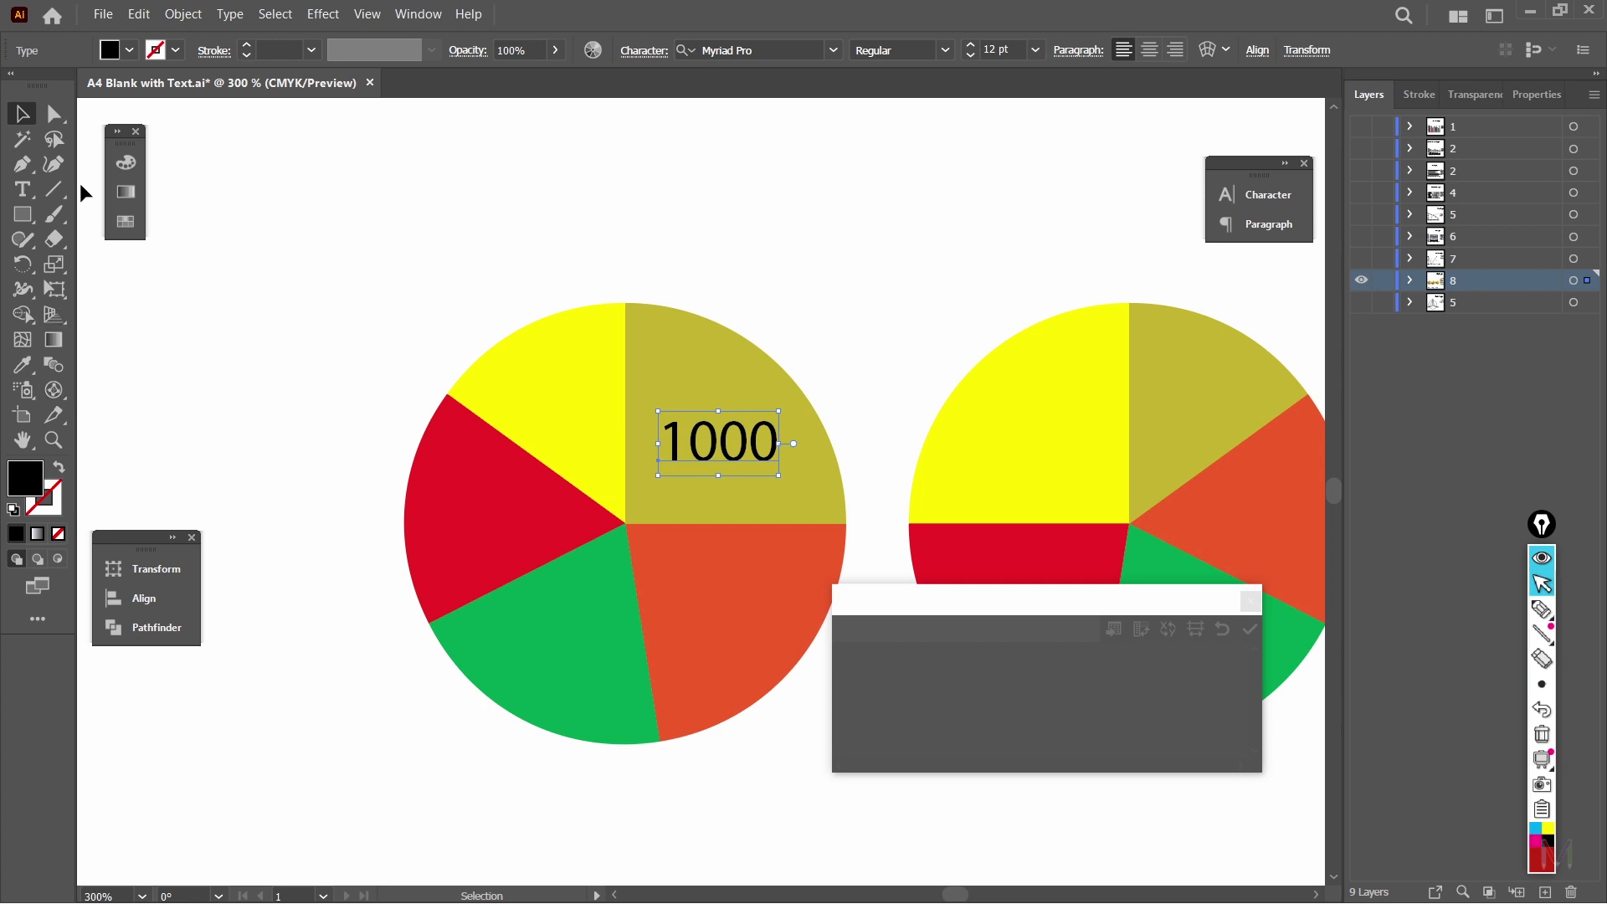
{"action": "left_click", "coordinate": [130, 173]}
{"action": "left_click", "coordinate": [185, 294]}
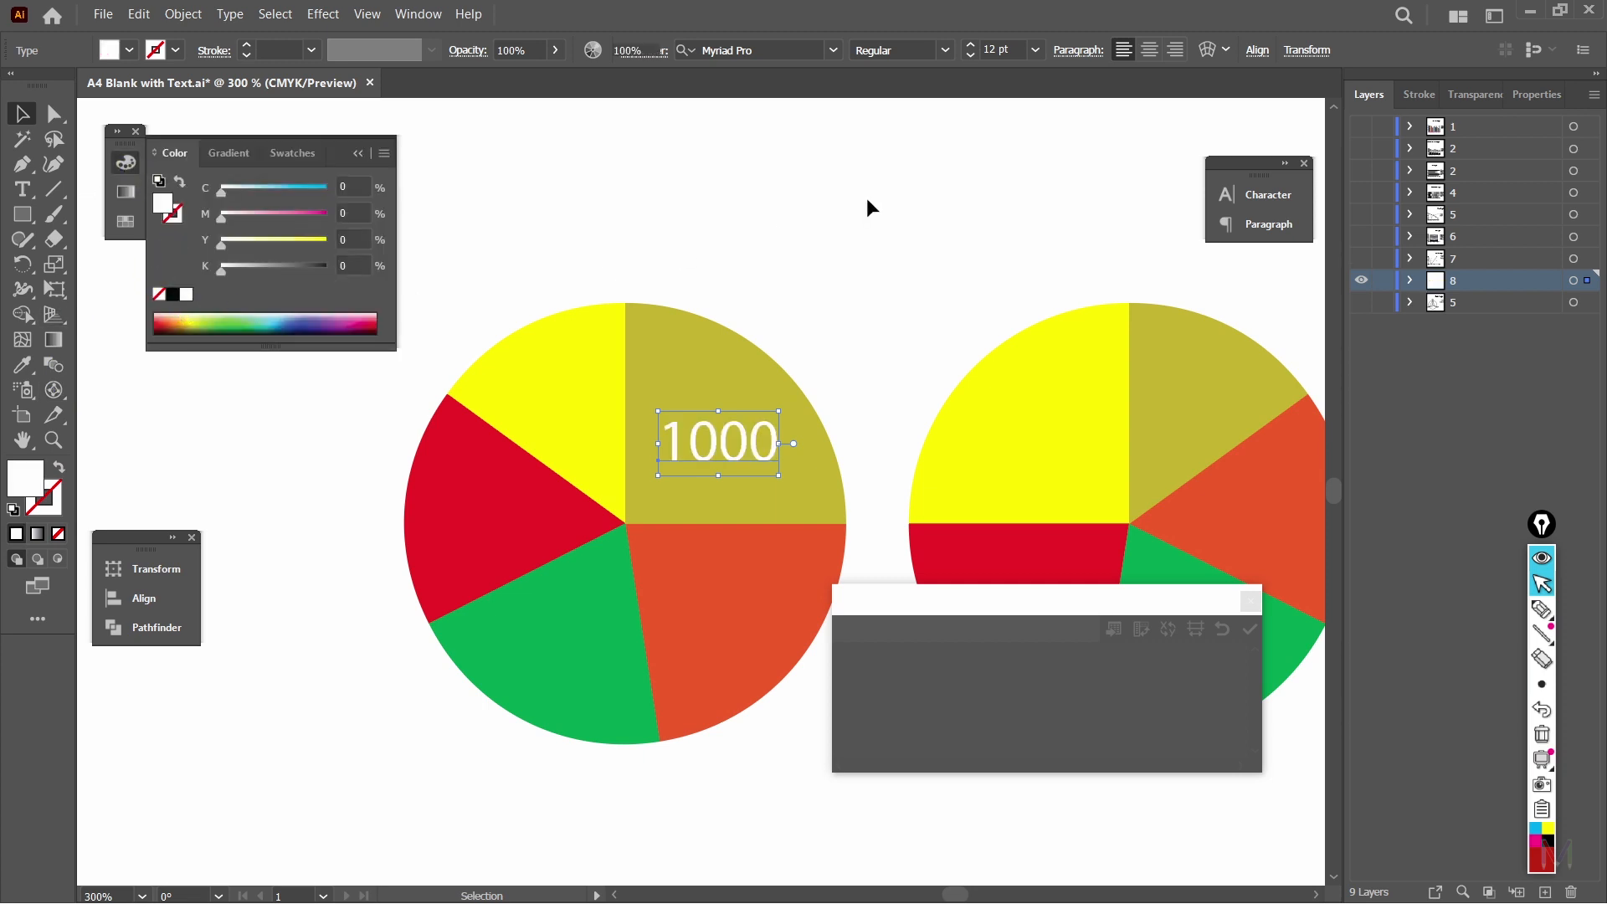
{"action": "left_click", "coordinate": [868, 207]}
{"action": "key", "text": "ctrl+z"}
Step: Place the 1000 label just outside City 1's Mangoes slice, deselect it, and collapse the colour settings
{"action": "left_click_drag", "start_coordinate": [761, 450], "coordinate": [862, 336]}
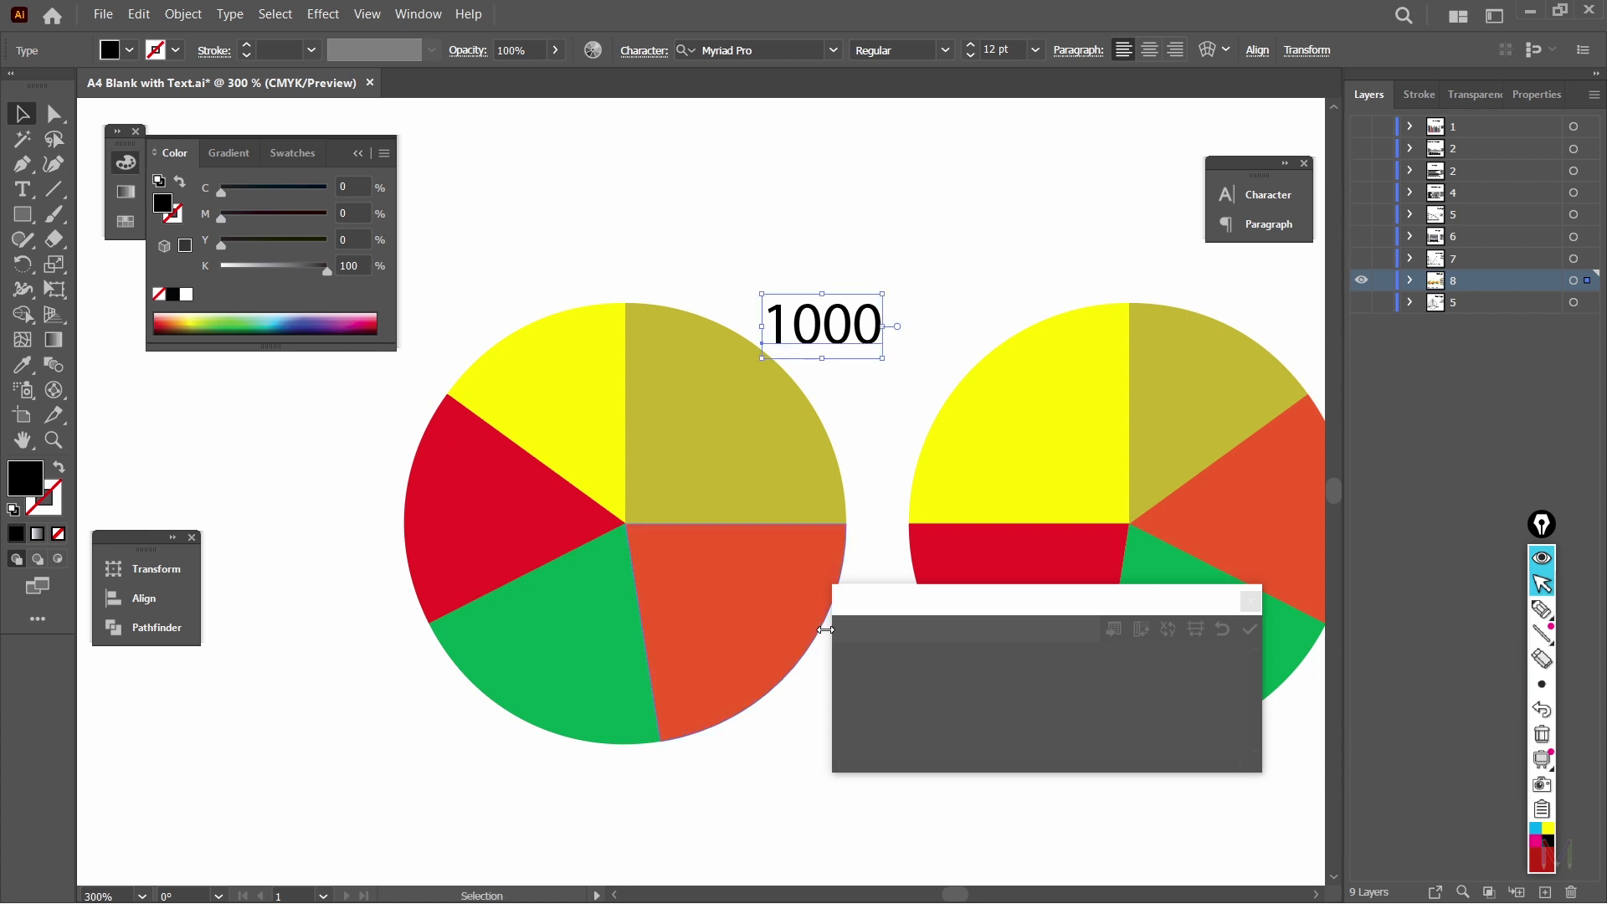
{"action": "key", "text": "ctrl+0"}
{"action": "left_click", "coordinate": [912, 355]}
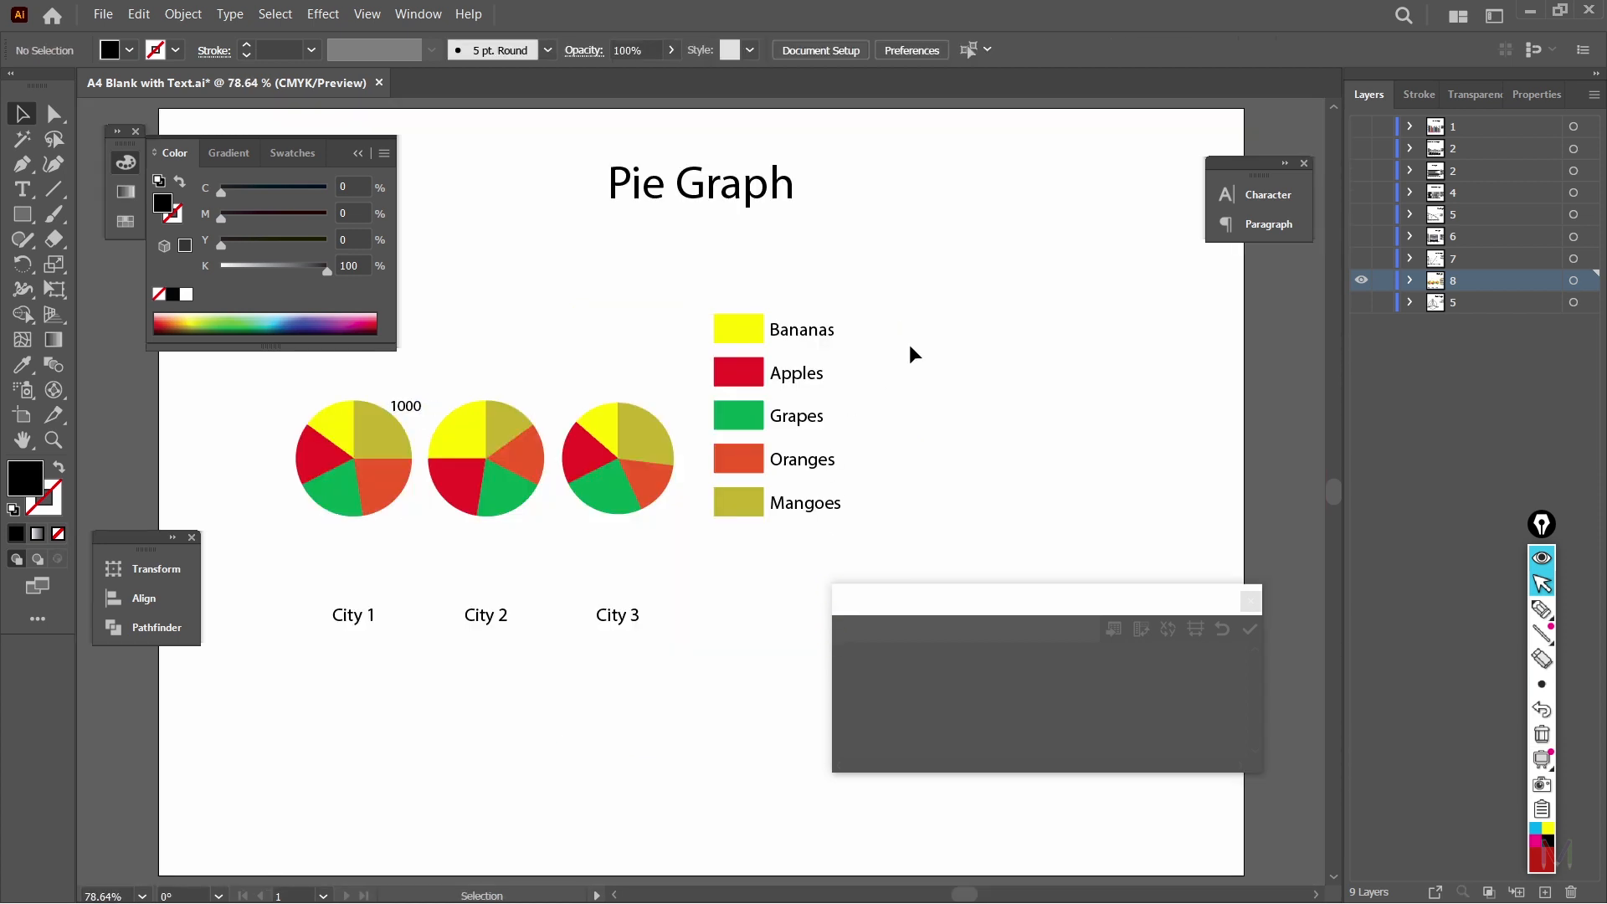
{"action": "left_click", "coordinate": [358, 154]}
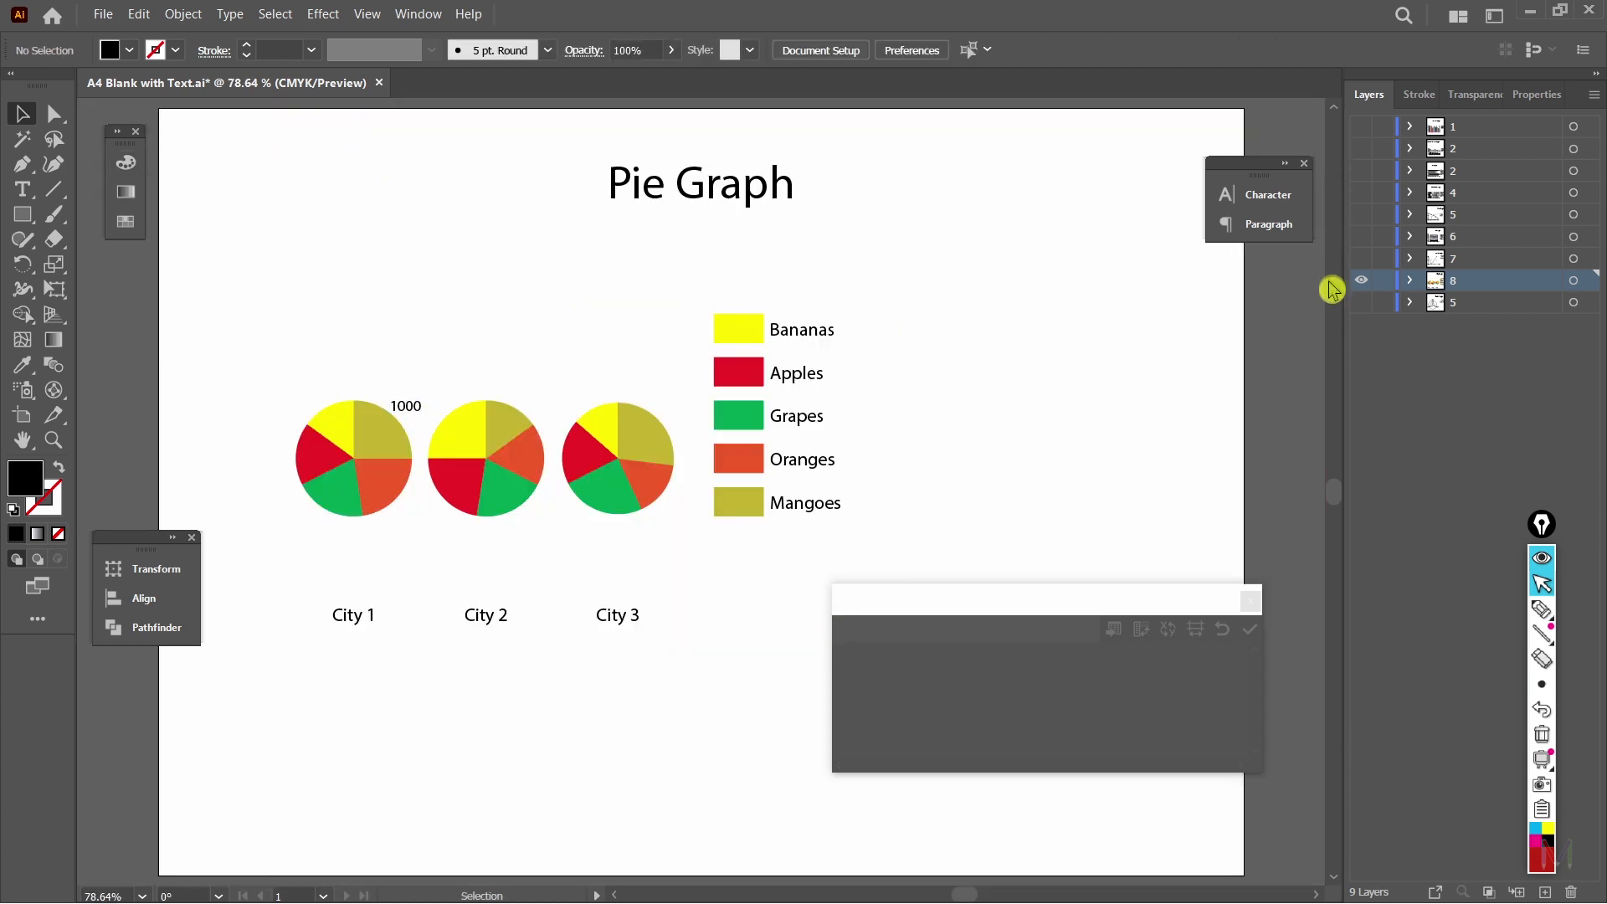